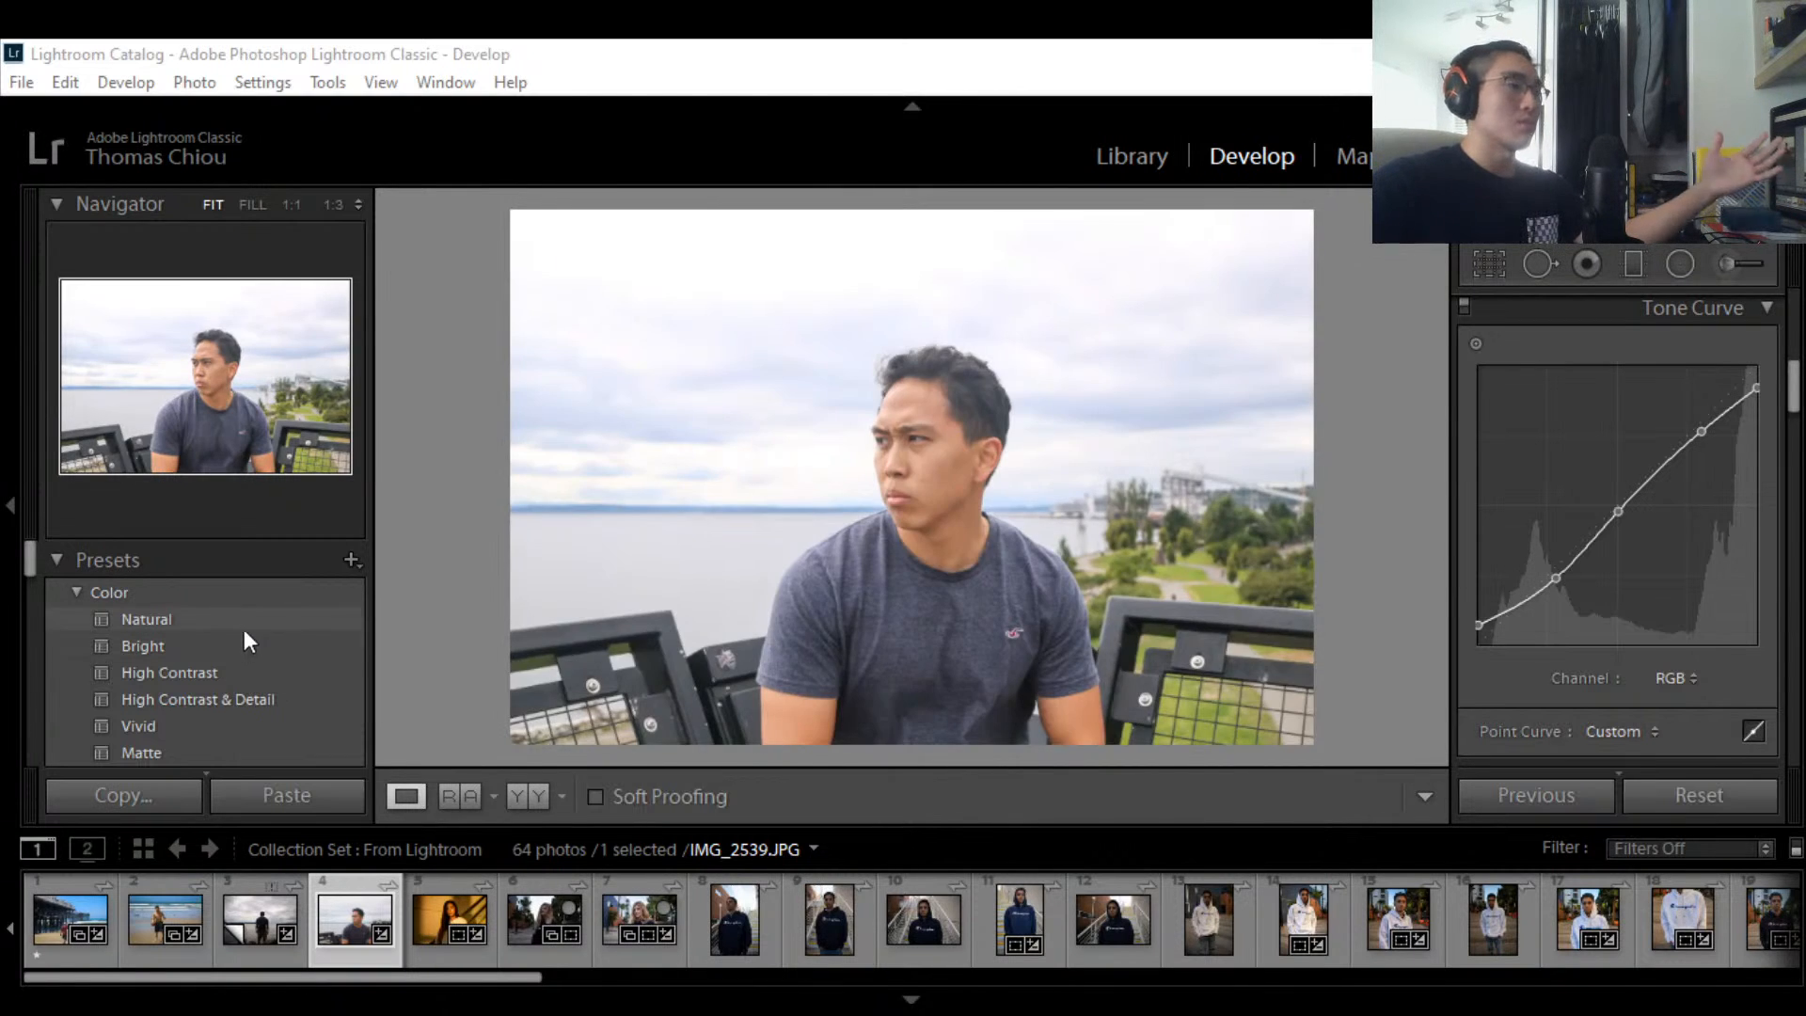
# Step: Scroll through the Presets panel, previewing presets on the portrait without applying any
pyautogui.scroll(-3, 235, 628)
pyautogui.scroll(-6, 150, 679)
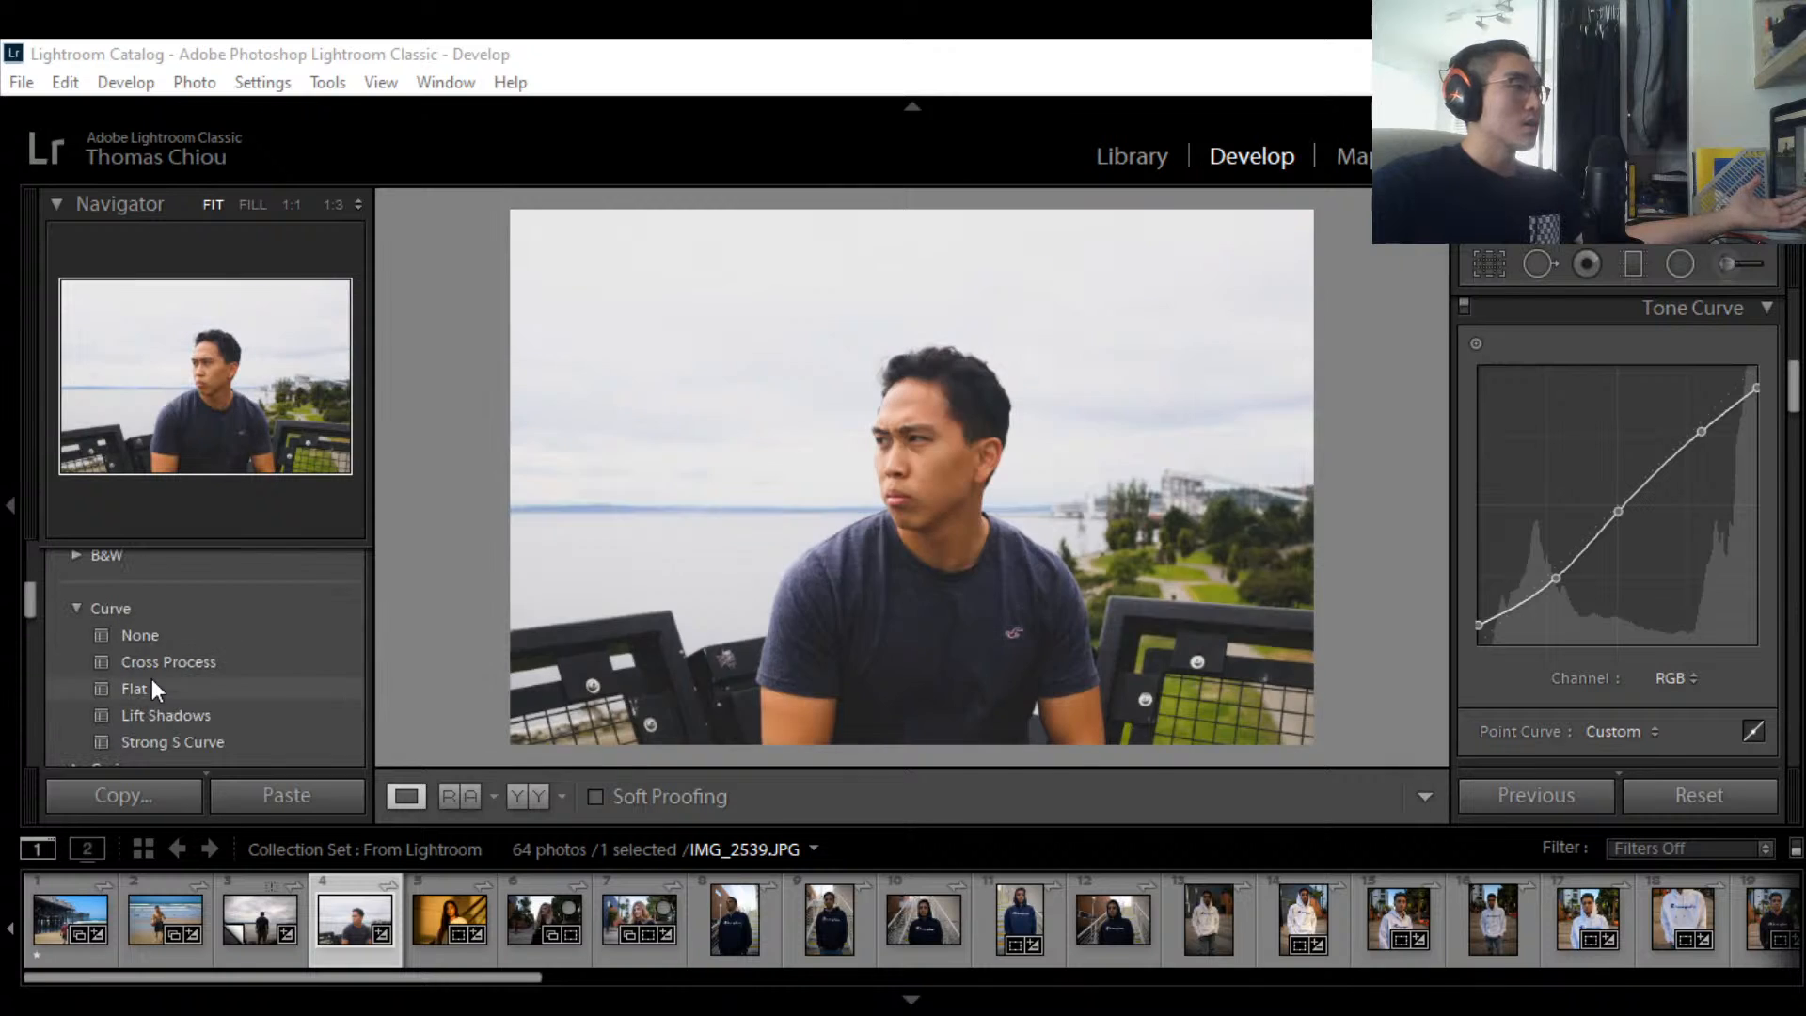
pyautogui.scroll(-1, 150, 679)
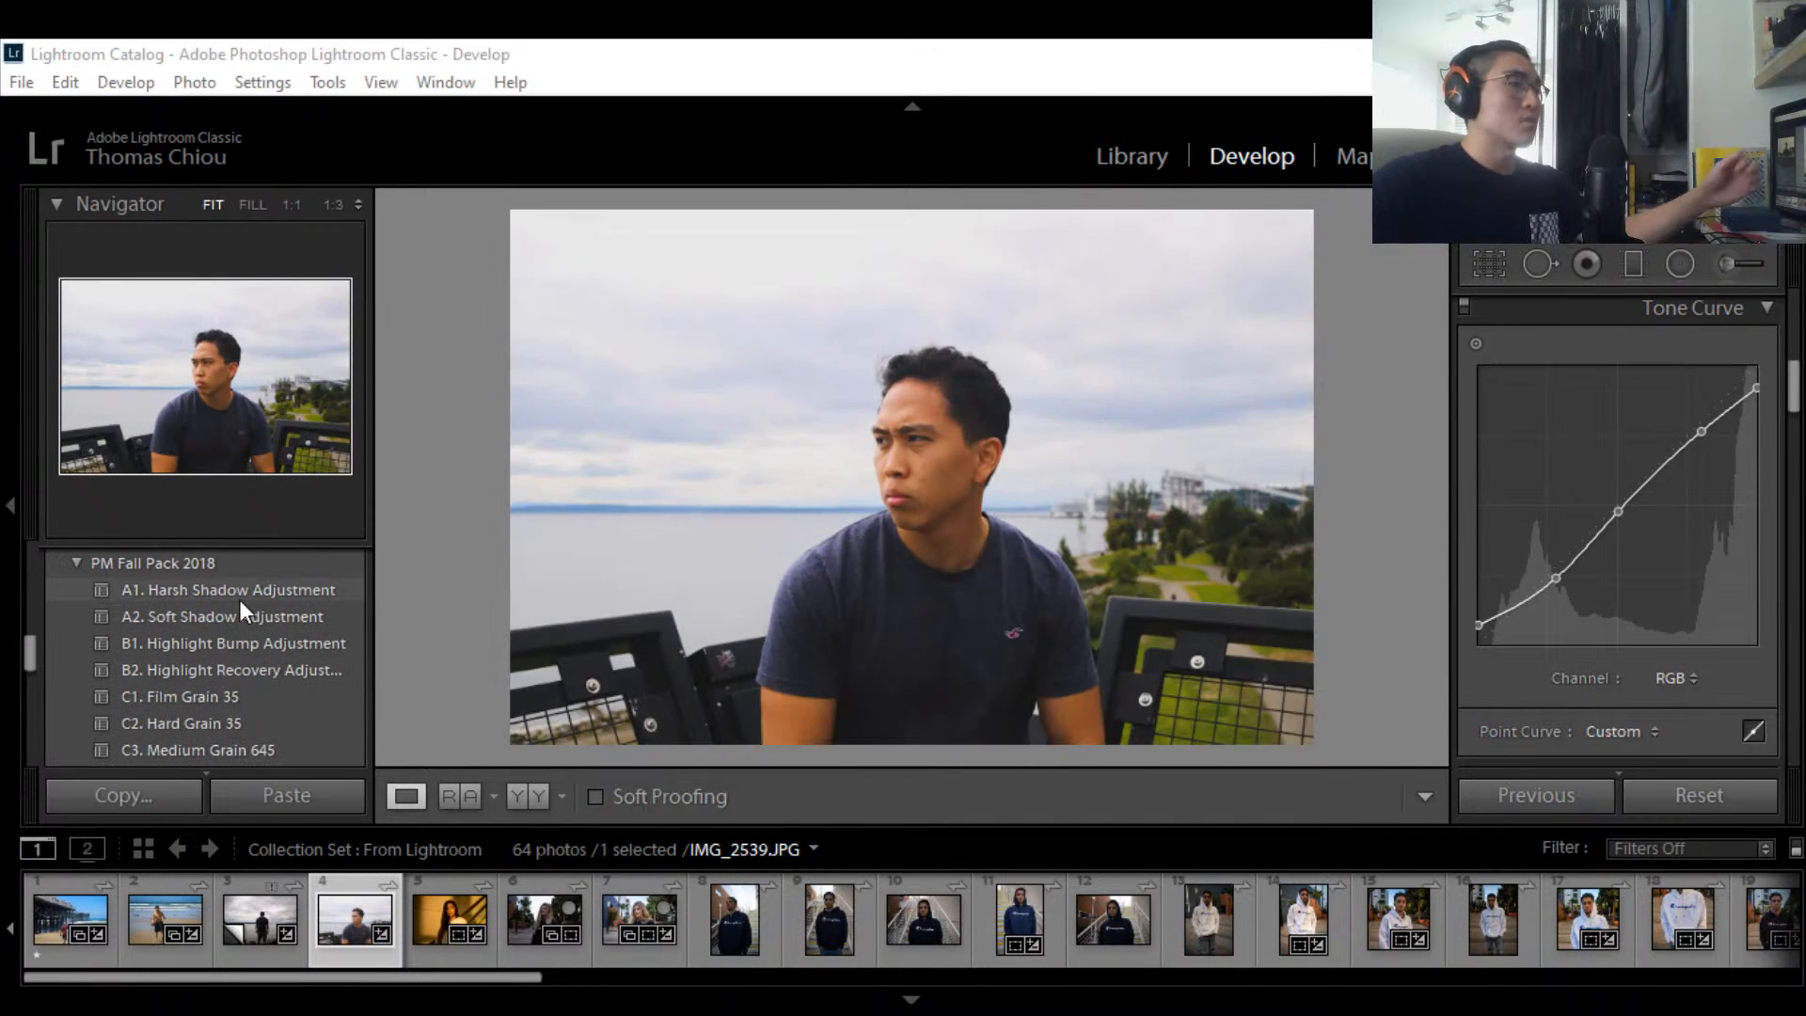
pyautogui.scroll(-3, 183, 602)
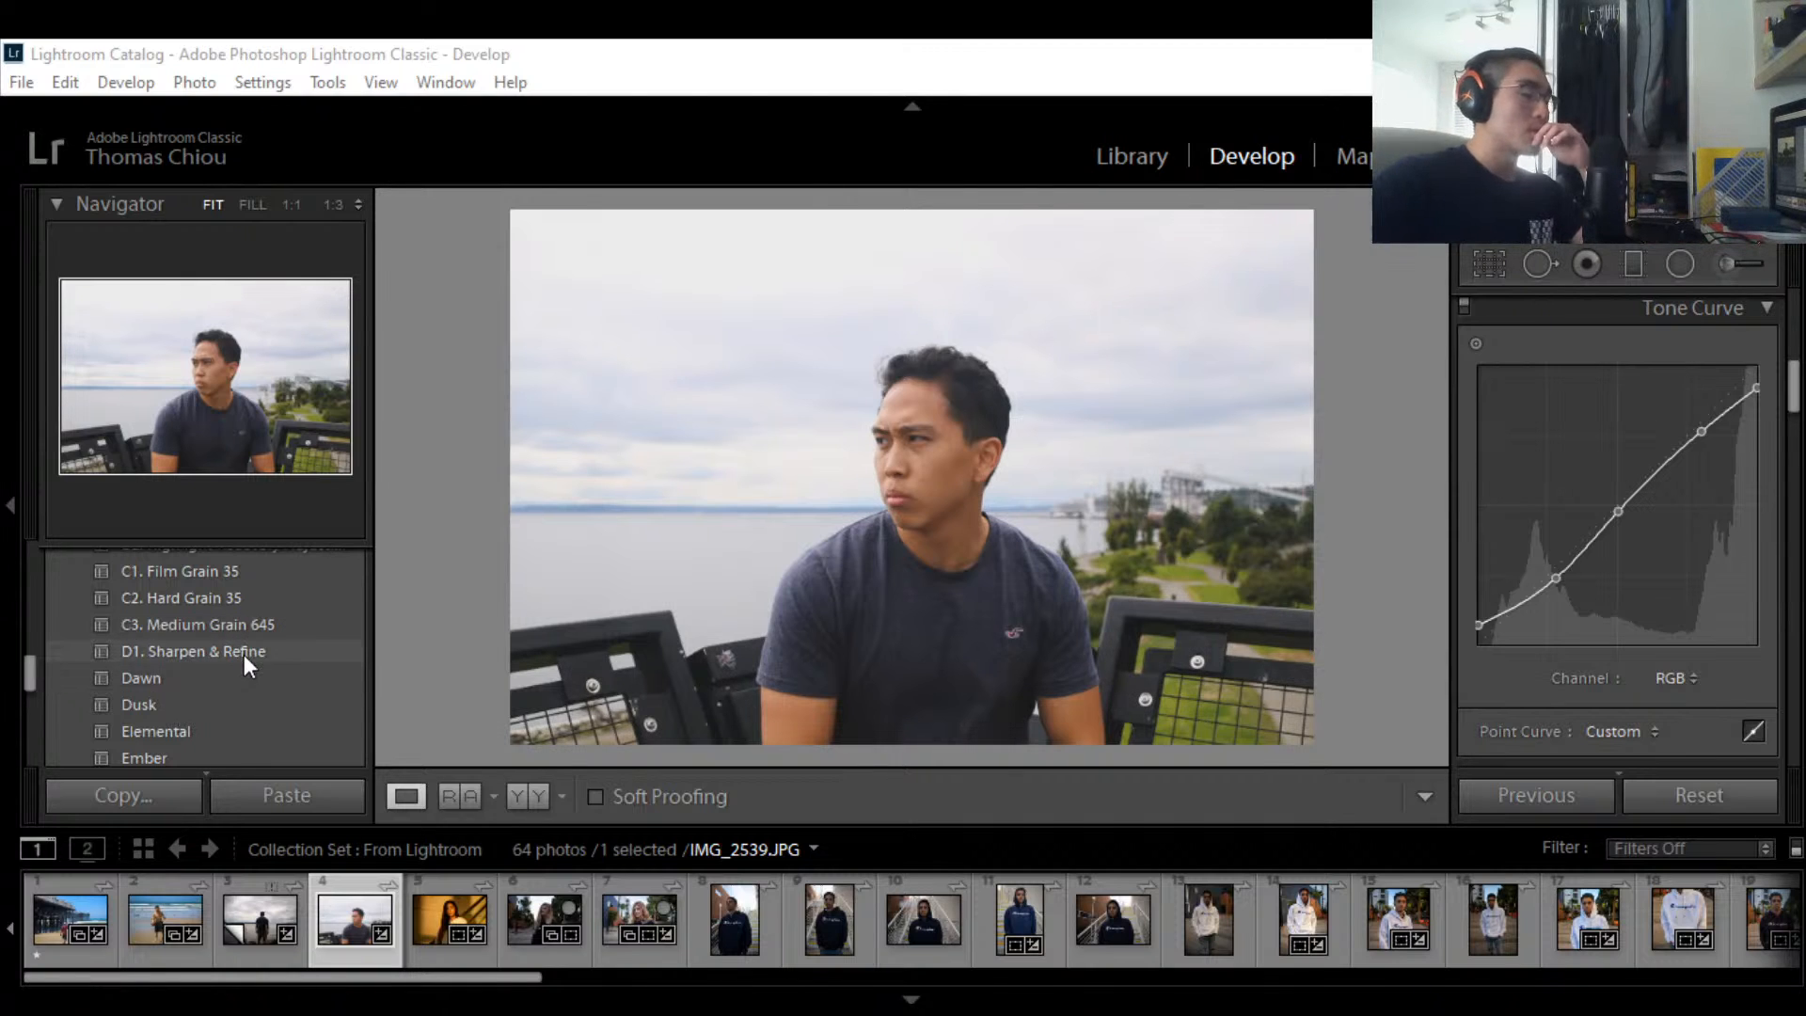
pyautogui.scroll(-2, 216, 615)
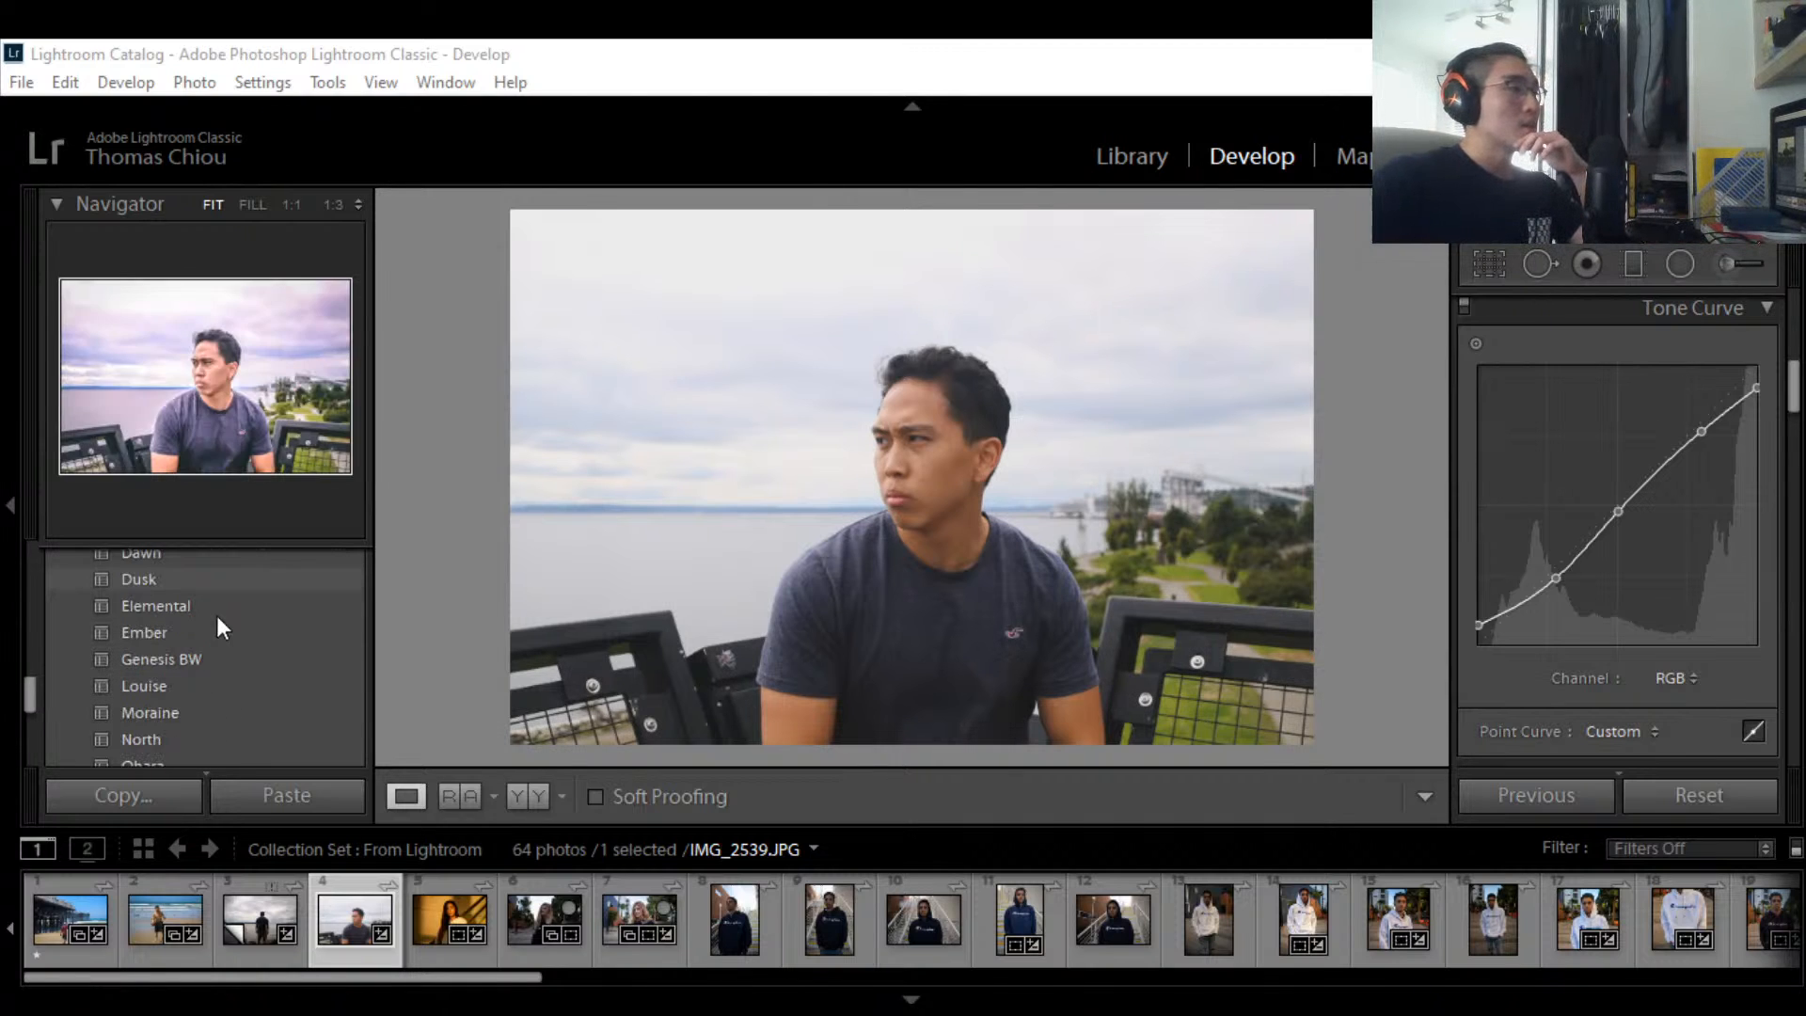
pyautogui.scroll(-3, 201, 649)
pyautogui.scroll(2, 171, 658)
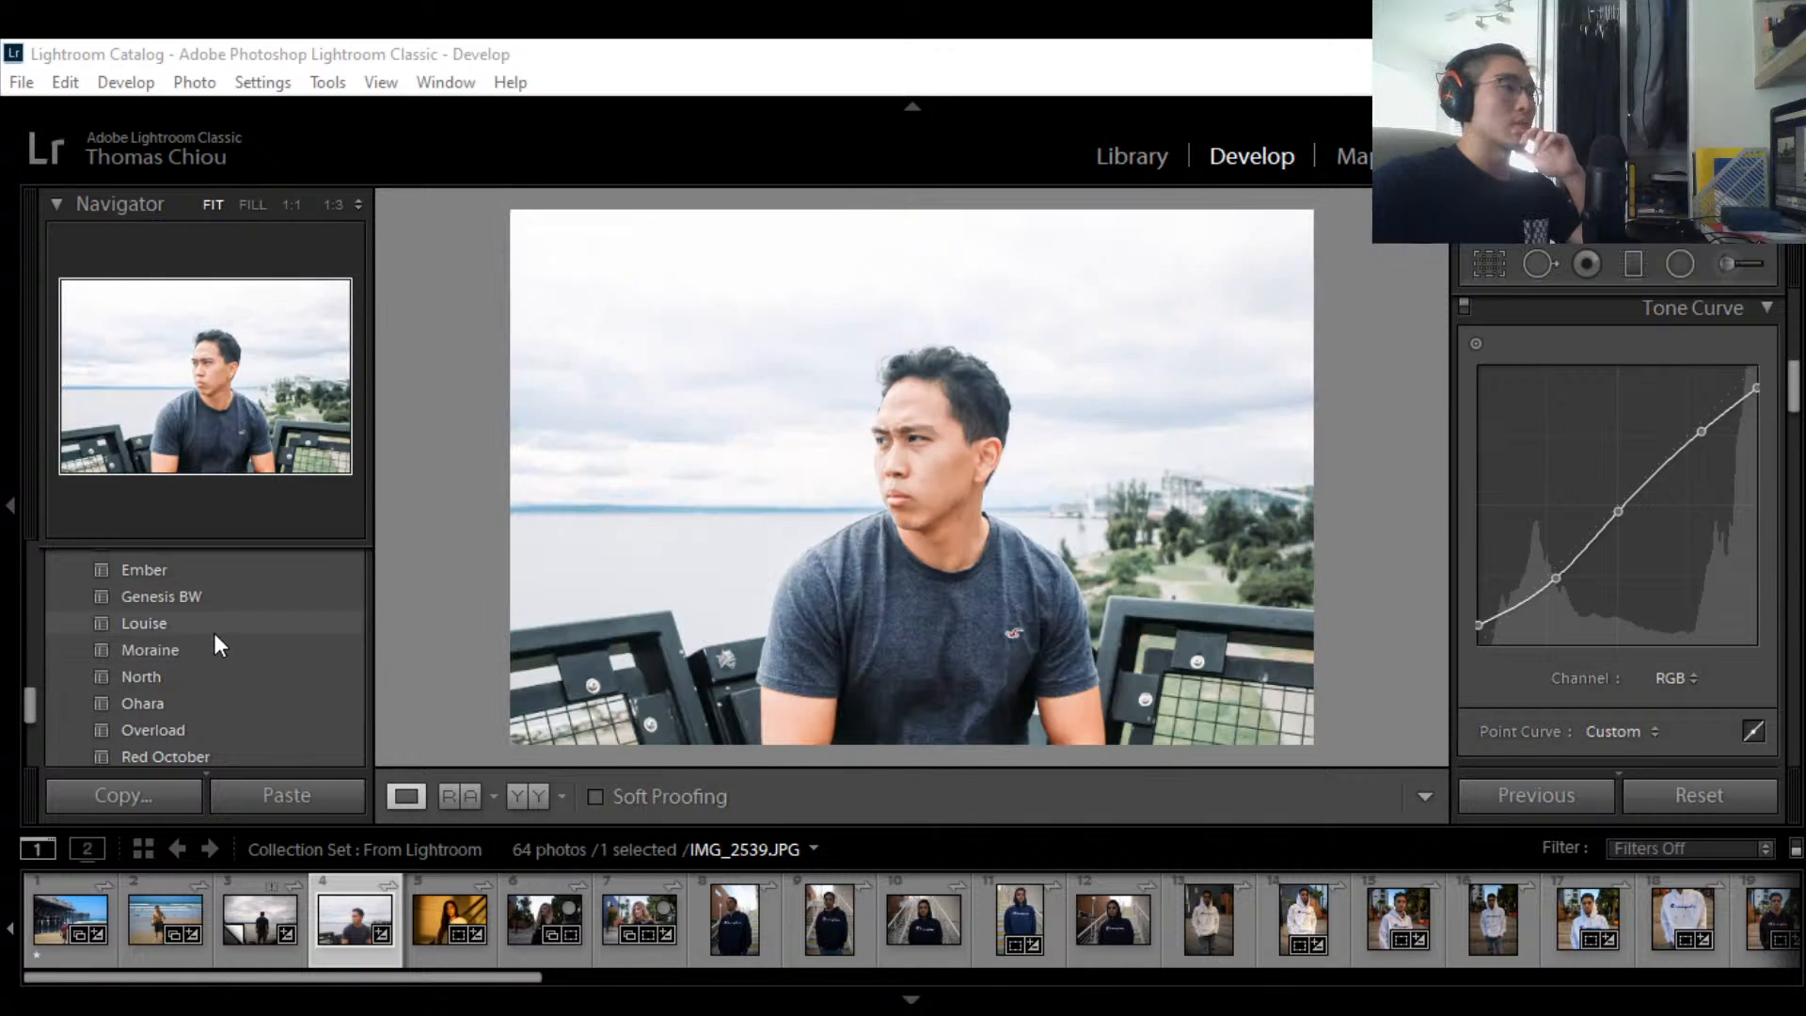
pyautogui.scroll(-1, 222, 649)
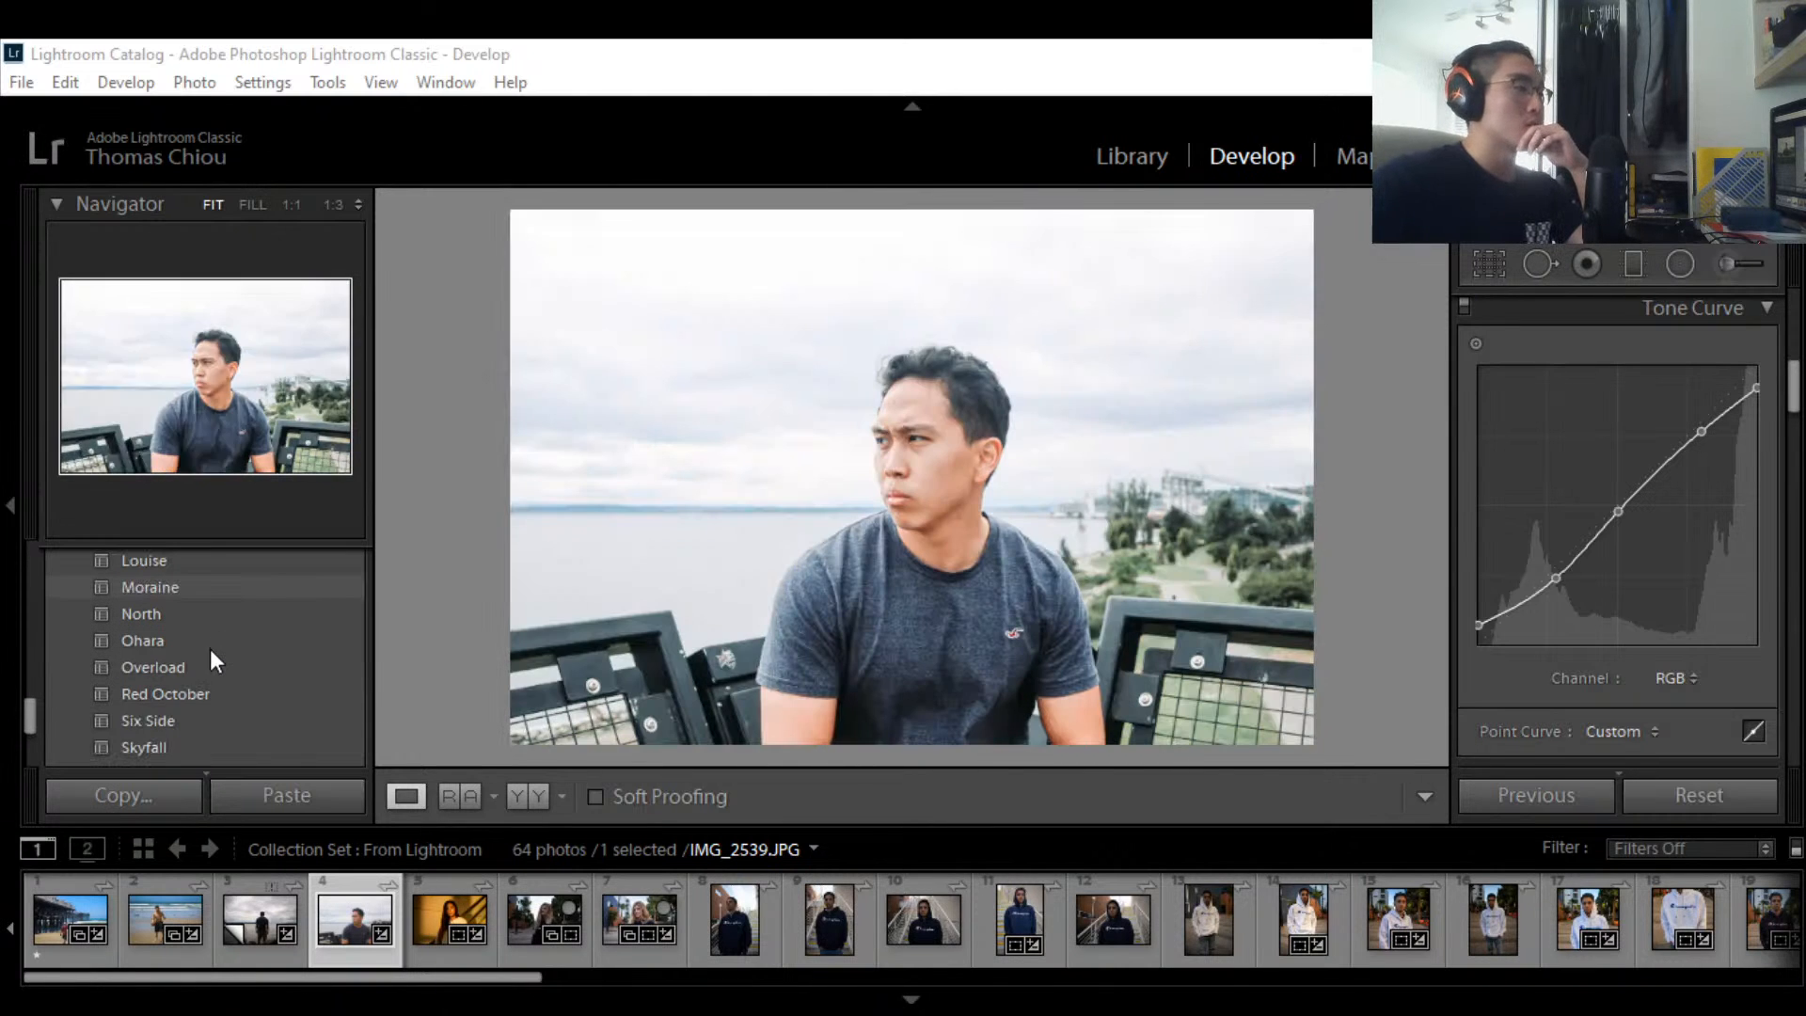
pyautogui.scroll(-3, 210, 673)
# Step: Scroll the right panel back up to the Basic panel's white balance and tone controls
pyautogui.scroll(1, 209, 647)
pyautogui.scroll(1, 209, 639)
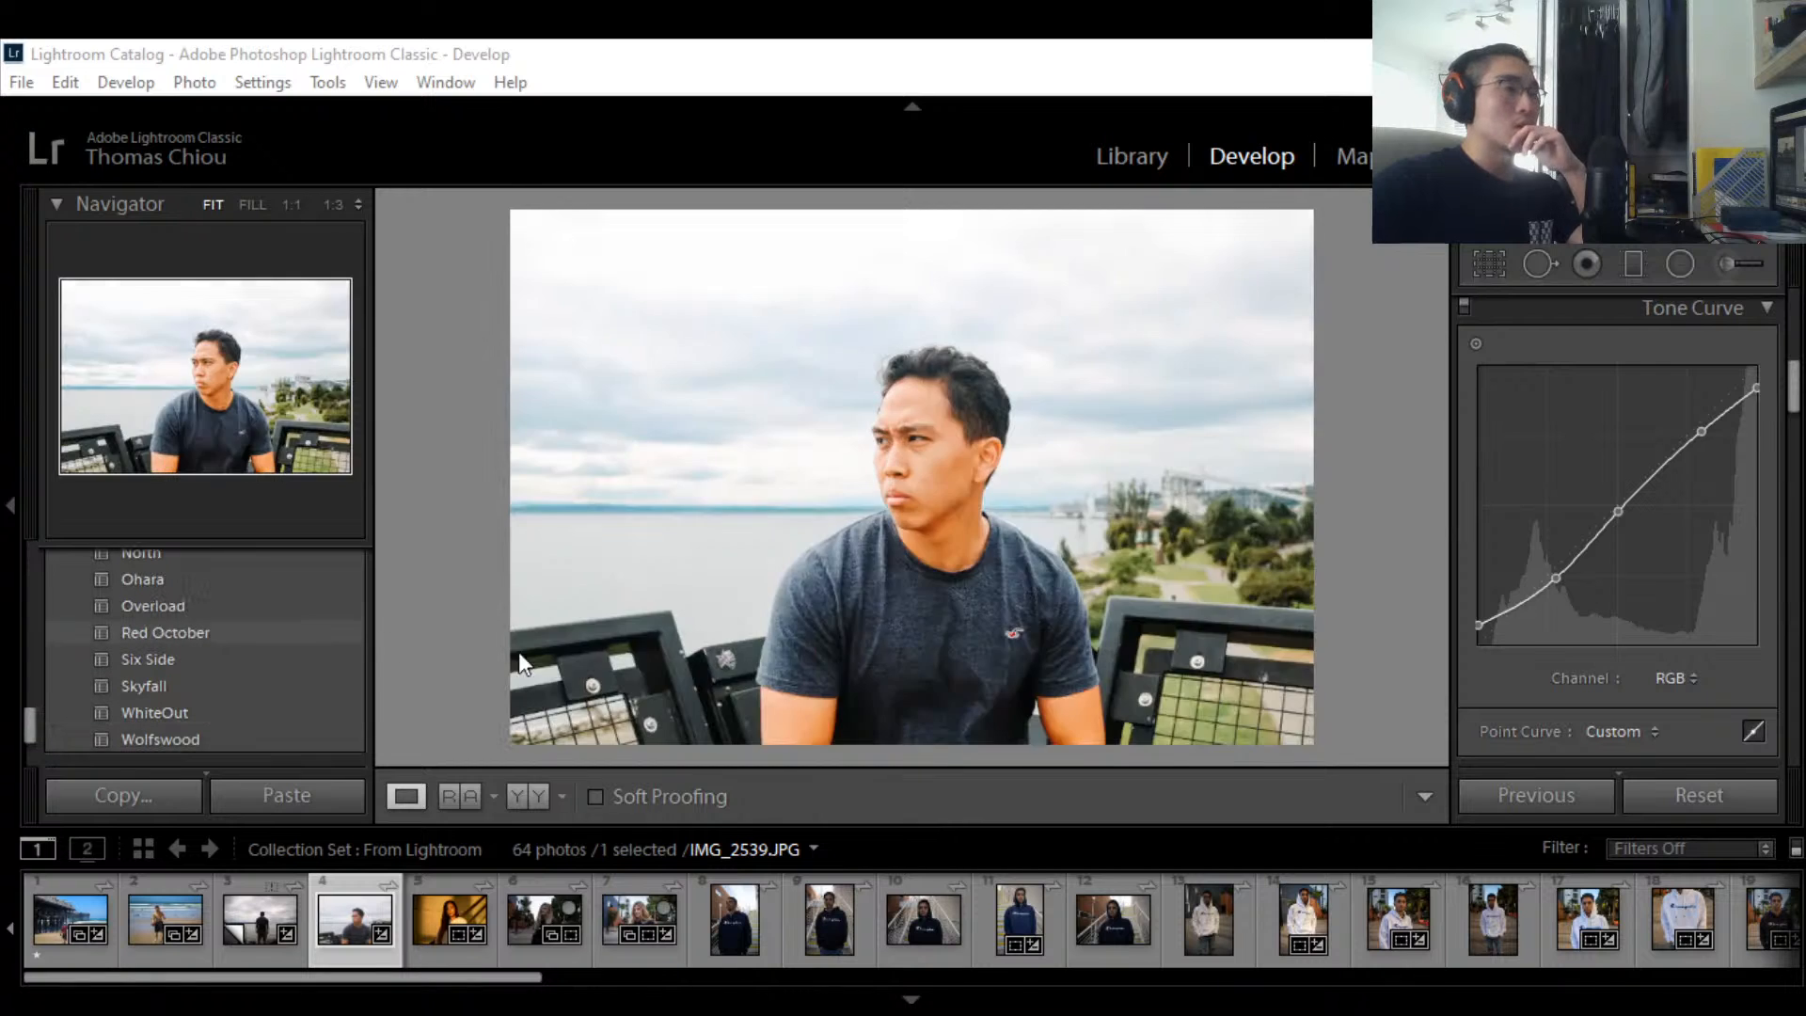
pyautogui.scroll(4, 252, 602)
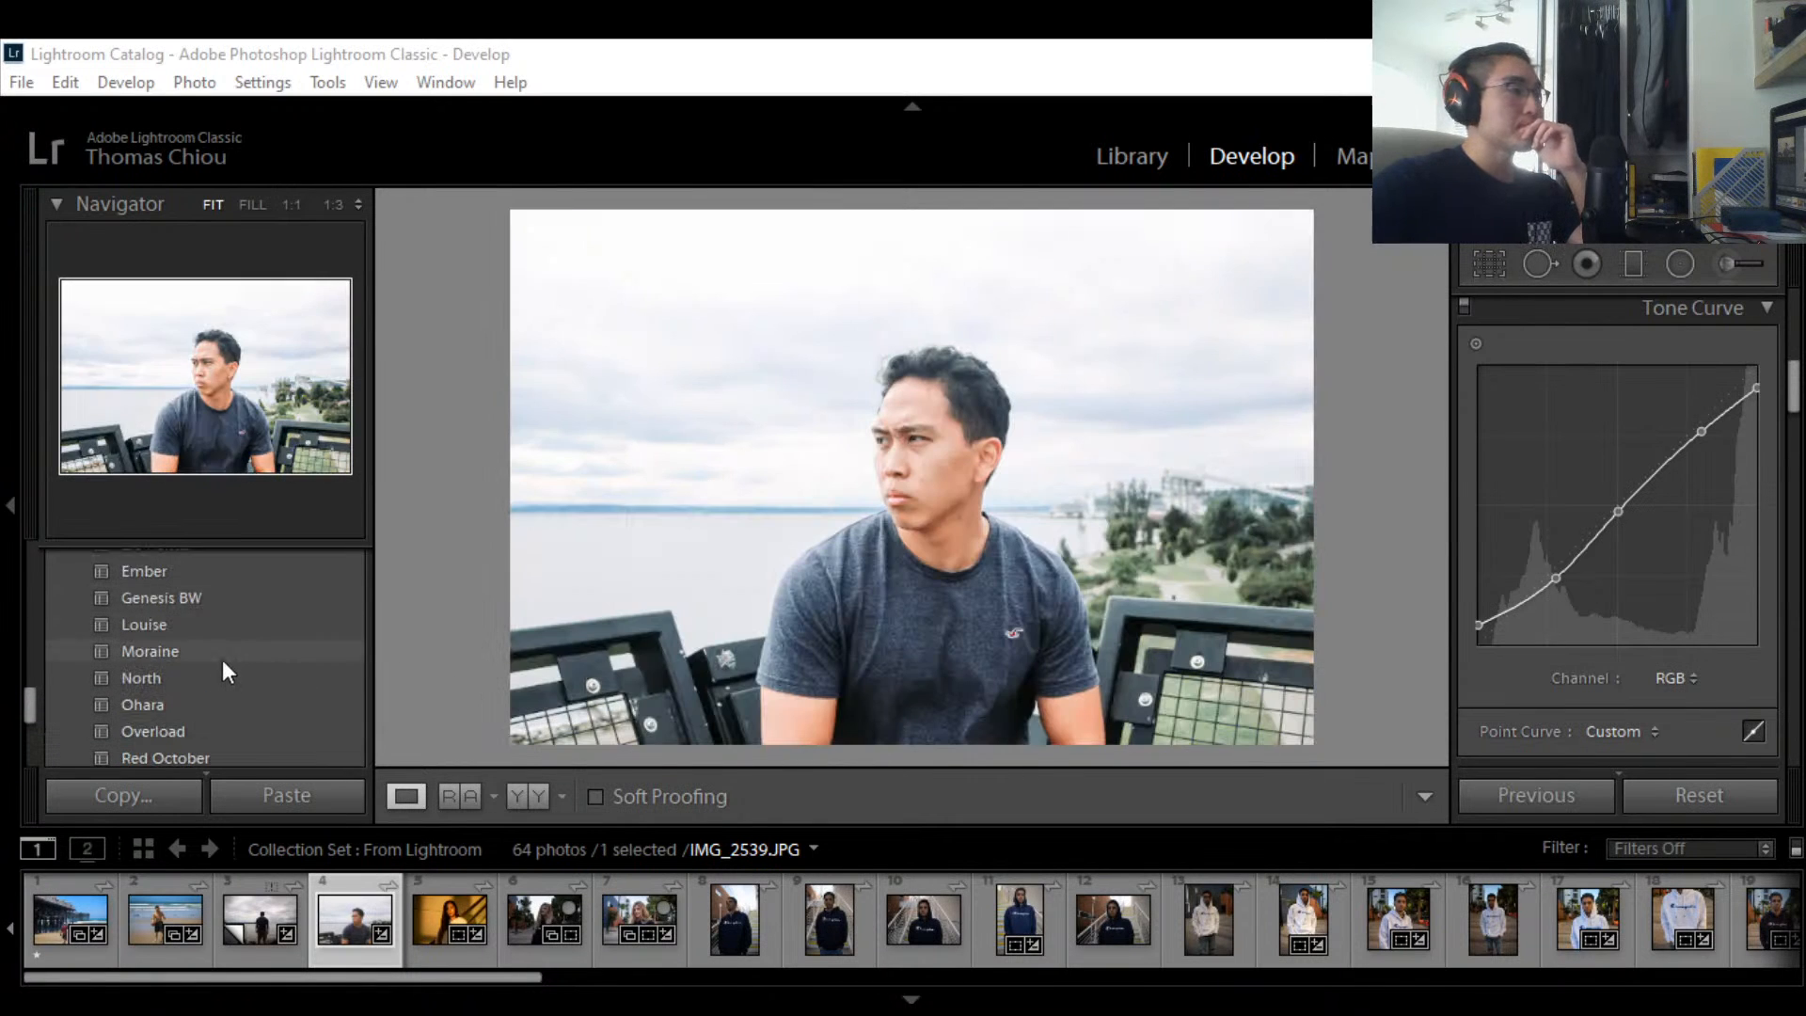
pyautogui.scroll(10, 218, 658)
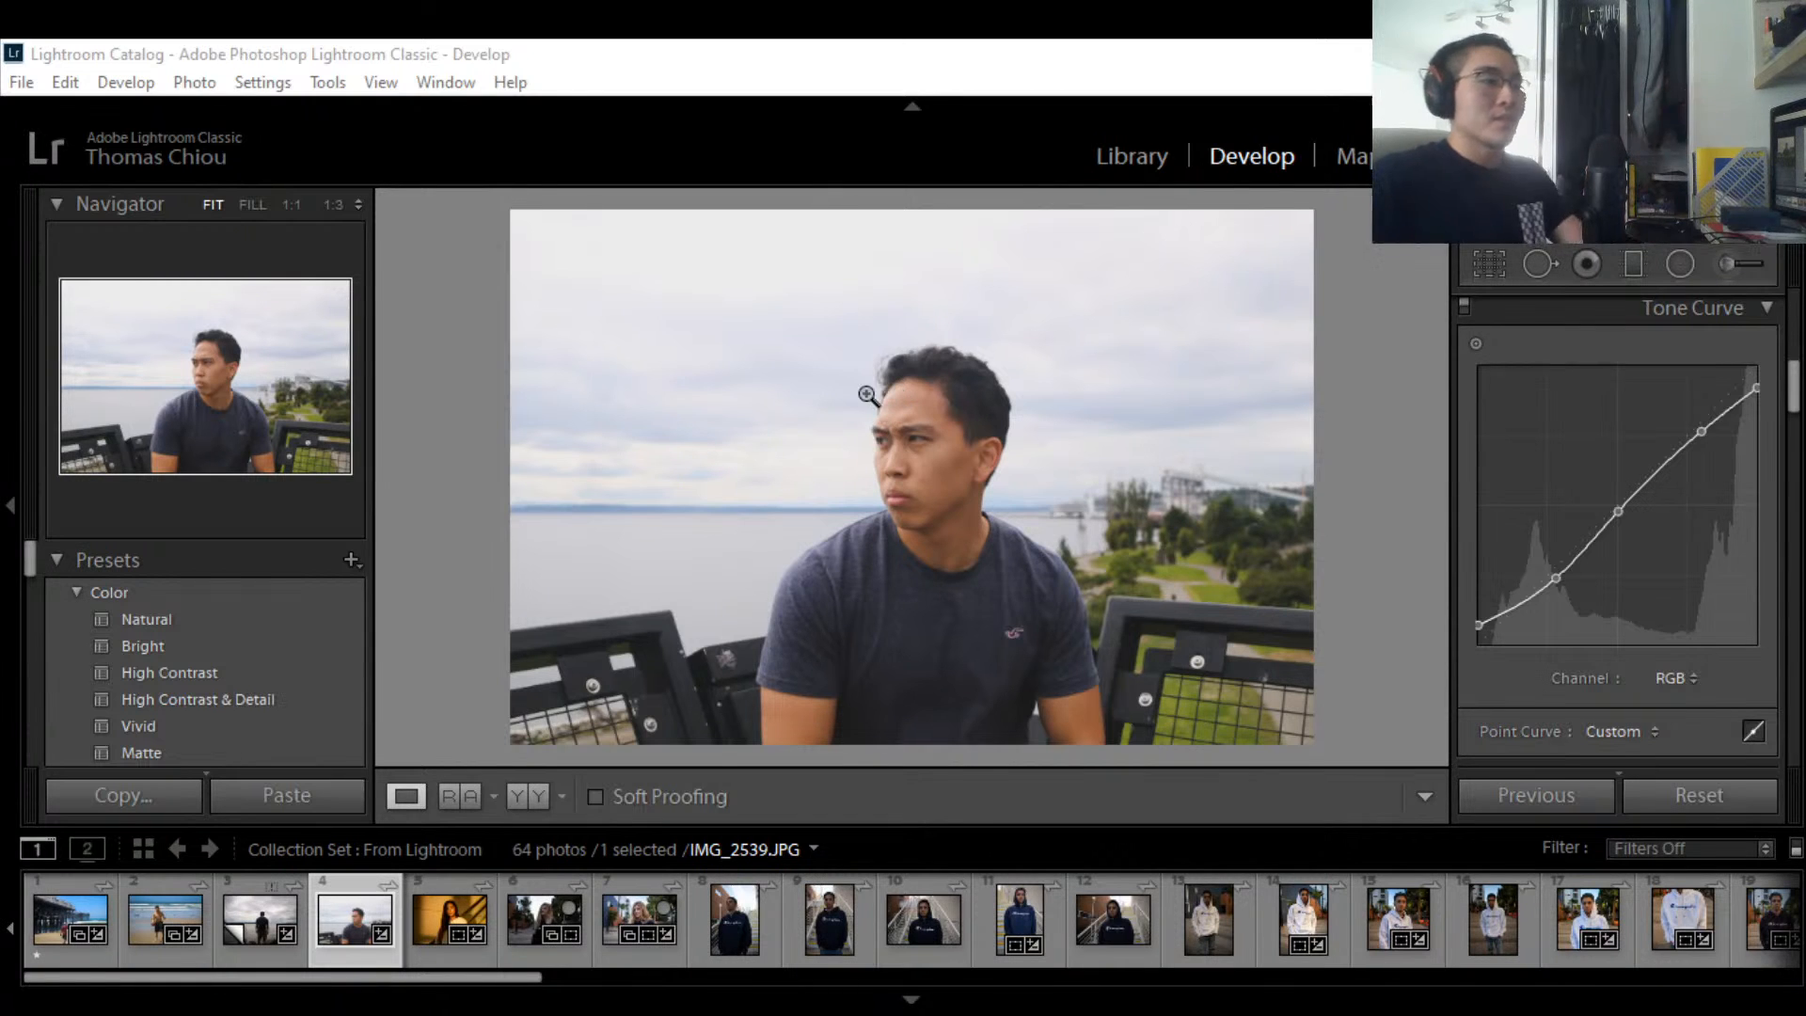
pyautogui.scroll(3, 1568, 455)
pyautogui.scroll(4, 1569, 455)
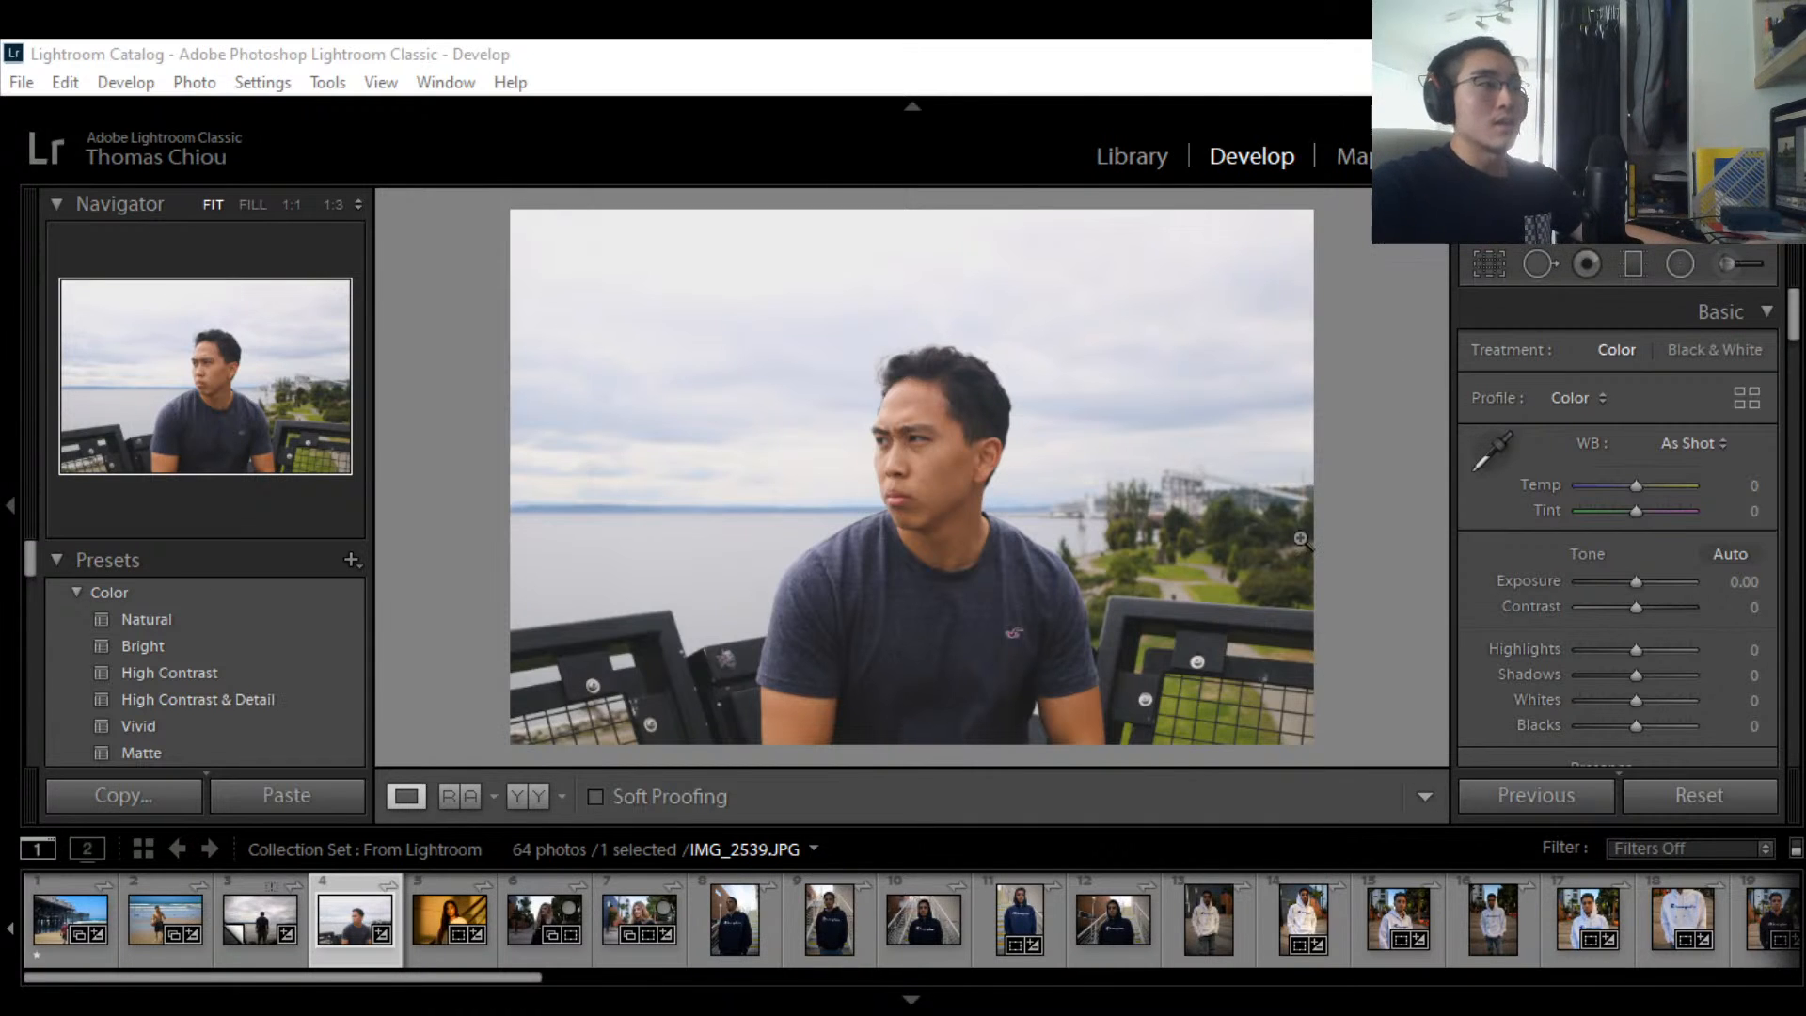
# Step: Reset all adjustments, then crop tighter around the man at the original proportions
pyautogui.click(1630, 798)
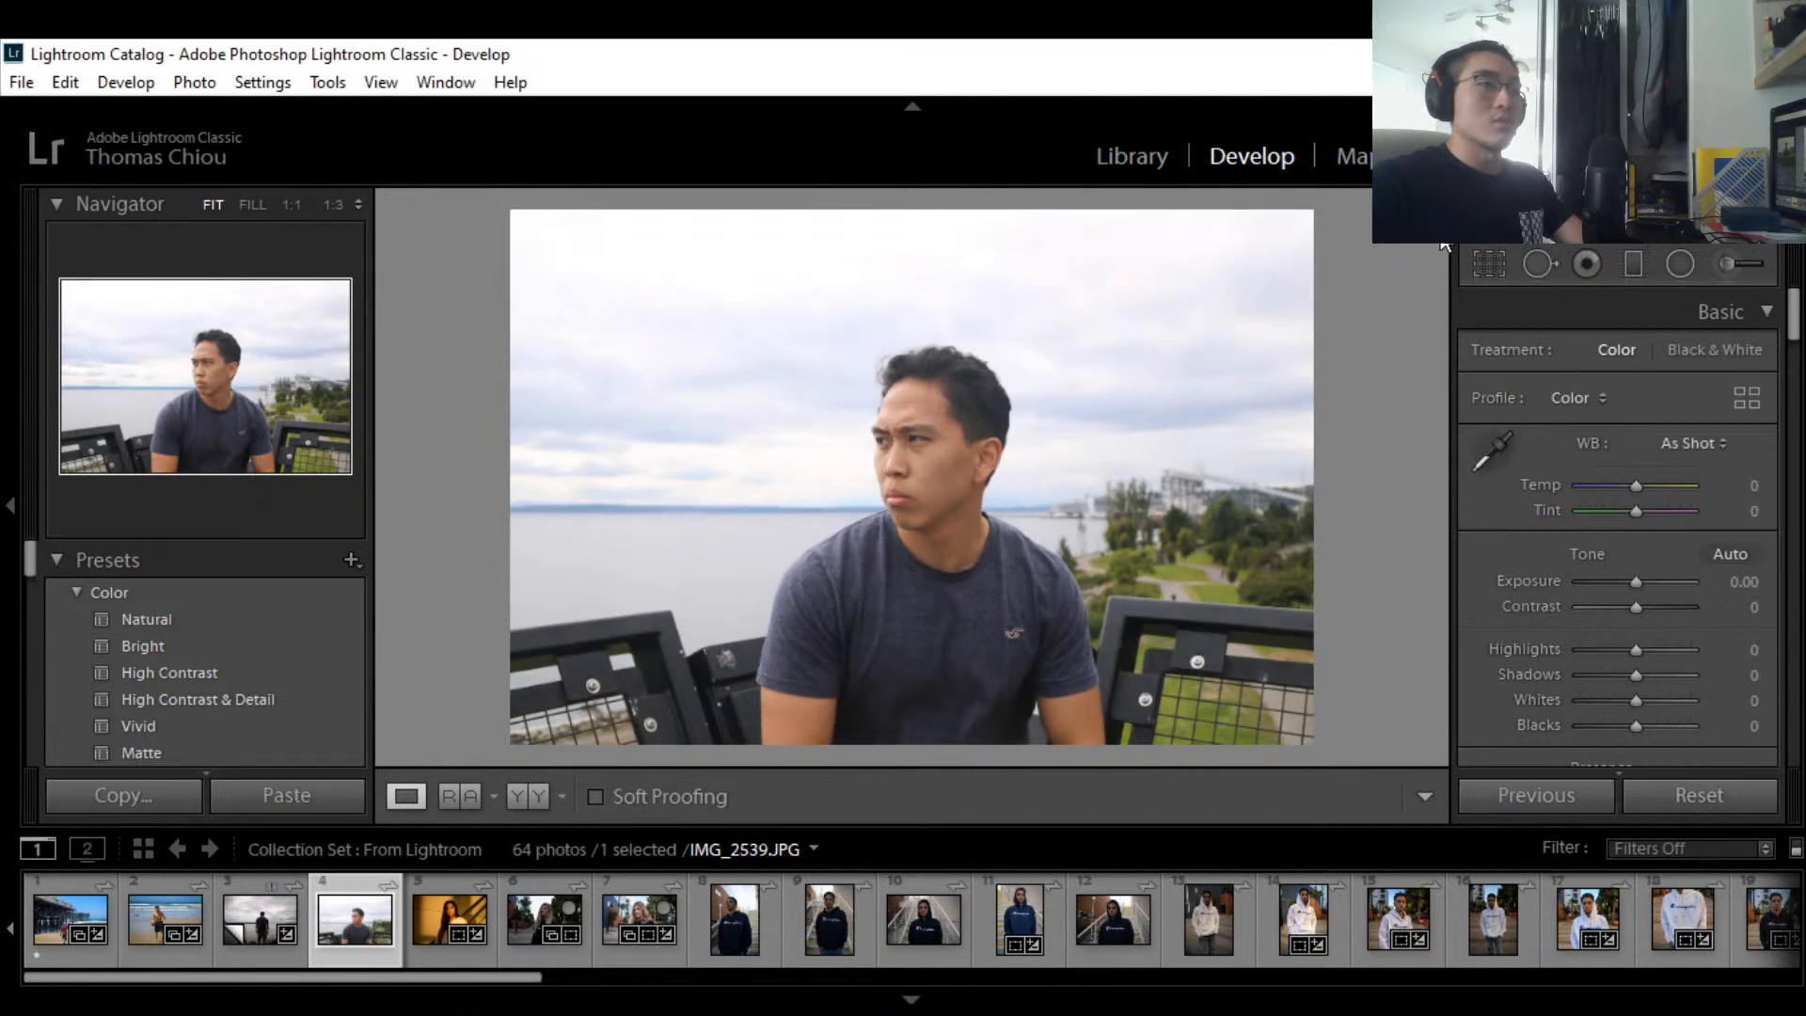
pyautogui.click(1492, 271)
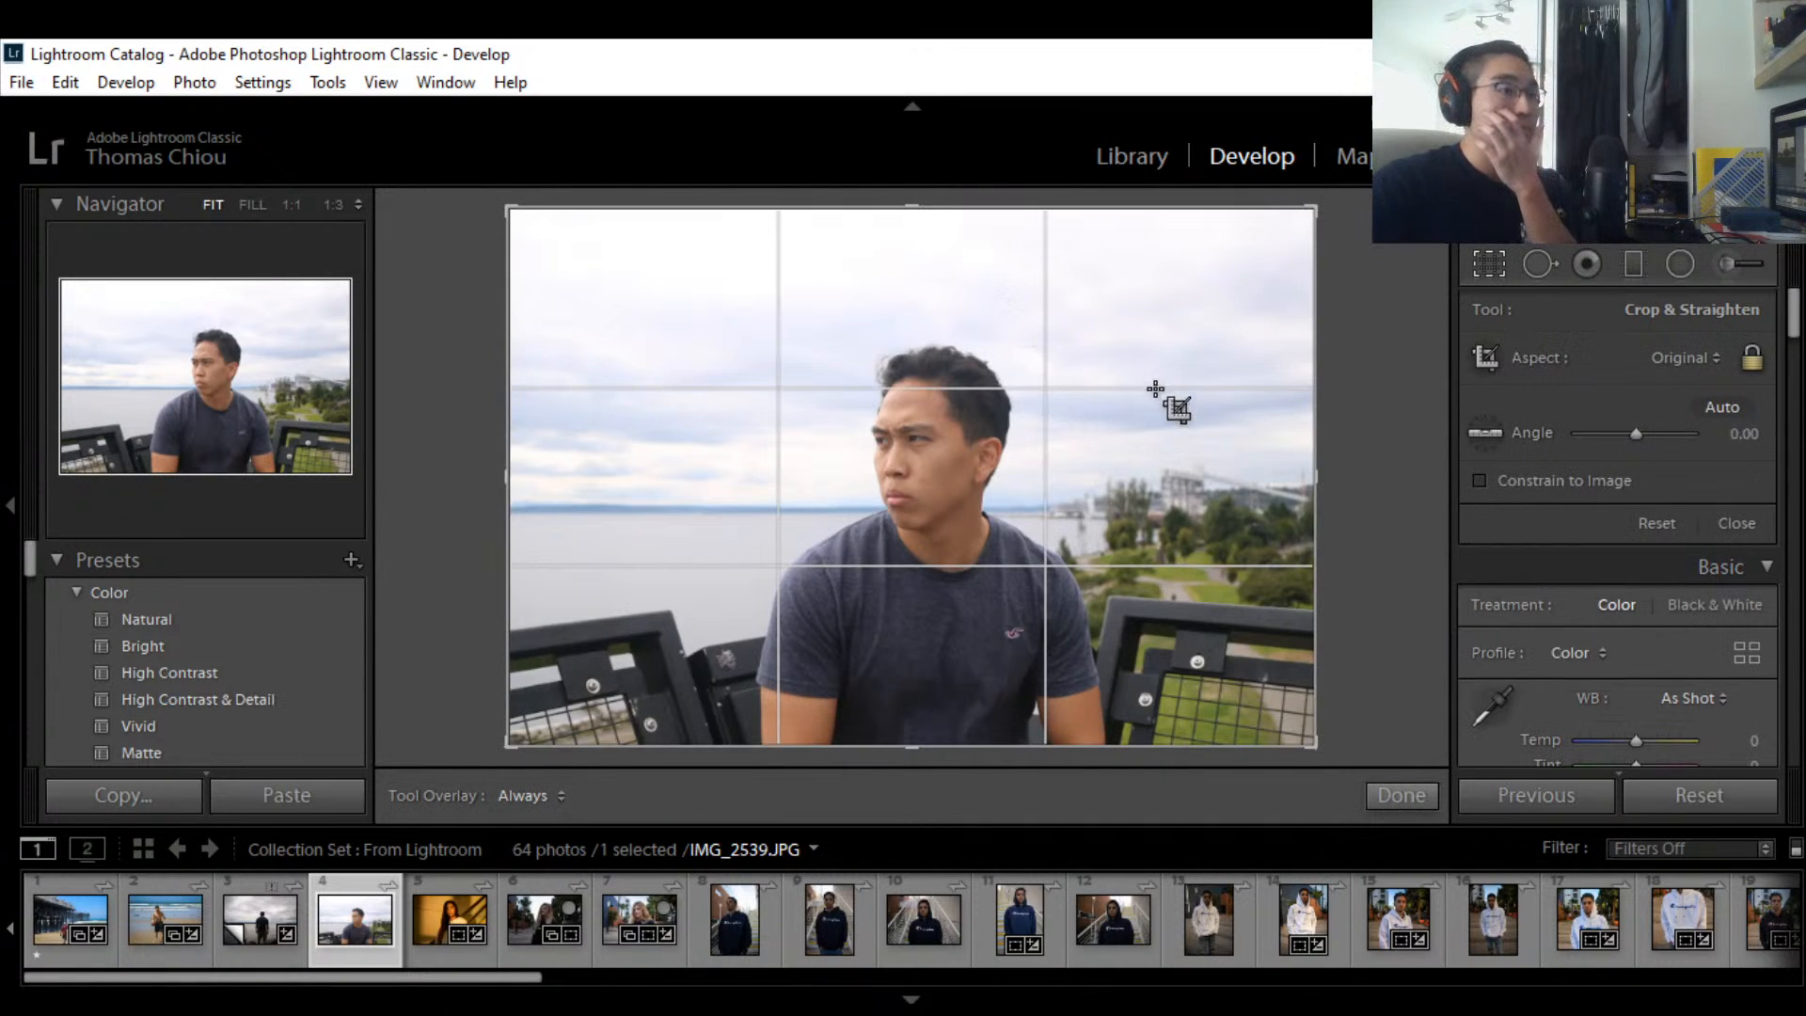
pyautogui.moveTo(1312, 209); pyautogui.dragTo(1285, 226)
pyautogui.moveTo(1175, 572)
pyautogui.mouseDown()
pyautogui.moveTo(1141, 577)
pyautogui.moveTo(1193, 574)
pyautogui.mouseUp()
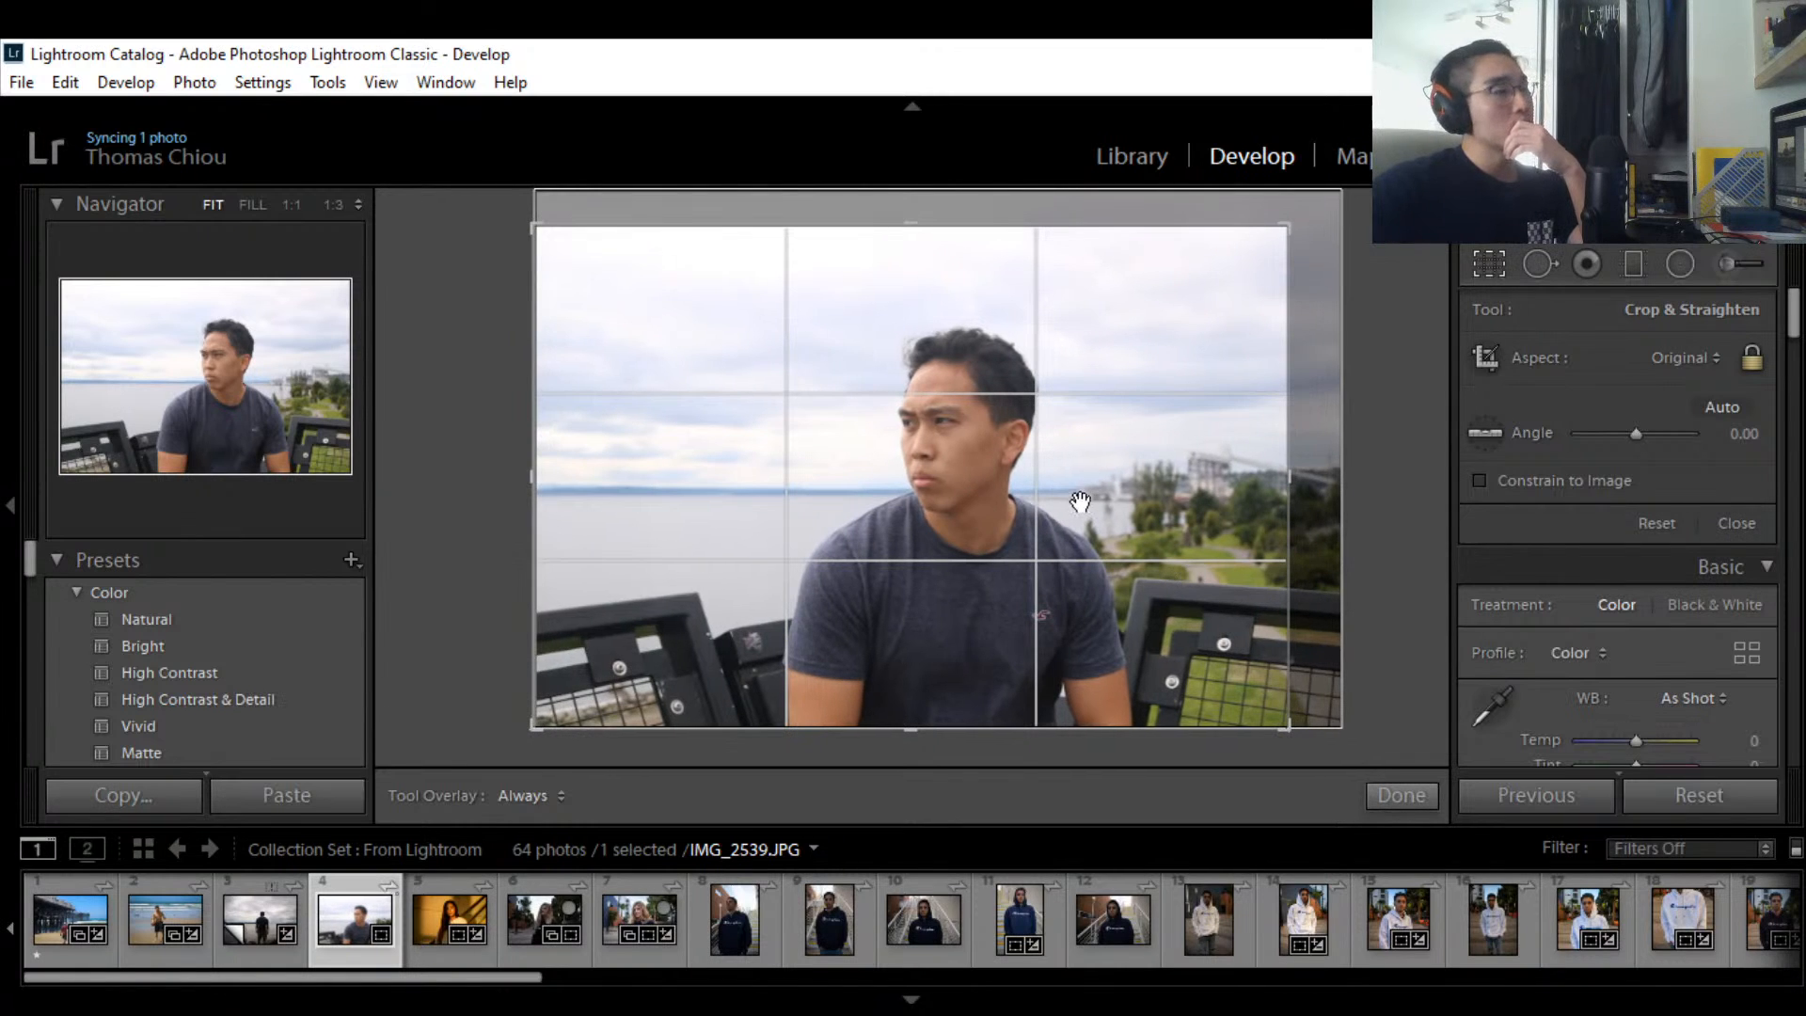
pyautogui.moveTo(1285, 228)
pyautogui.mouseDown()
pyautogui.moveTo(1331, 219)
pyautogui.moveTo(1254, 230)
pyautogui.mouseUp()
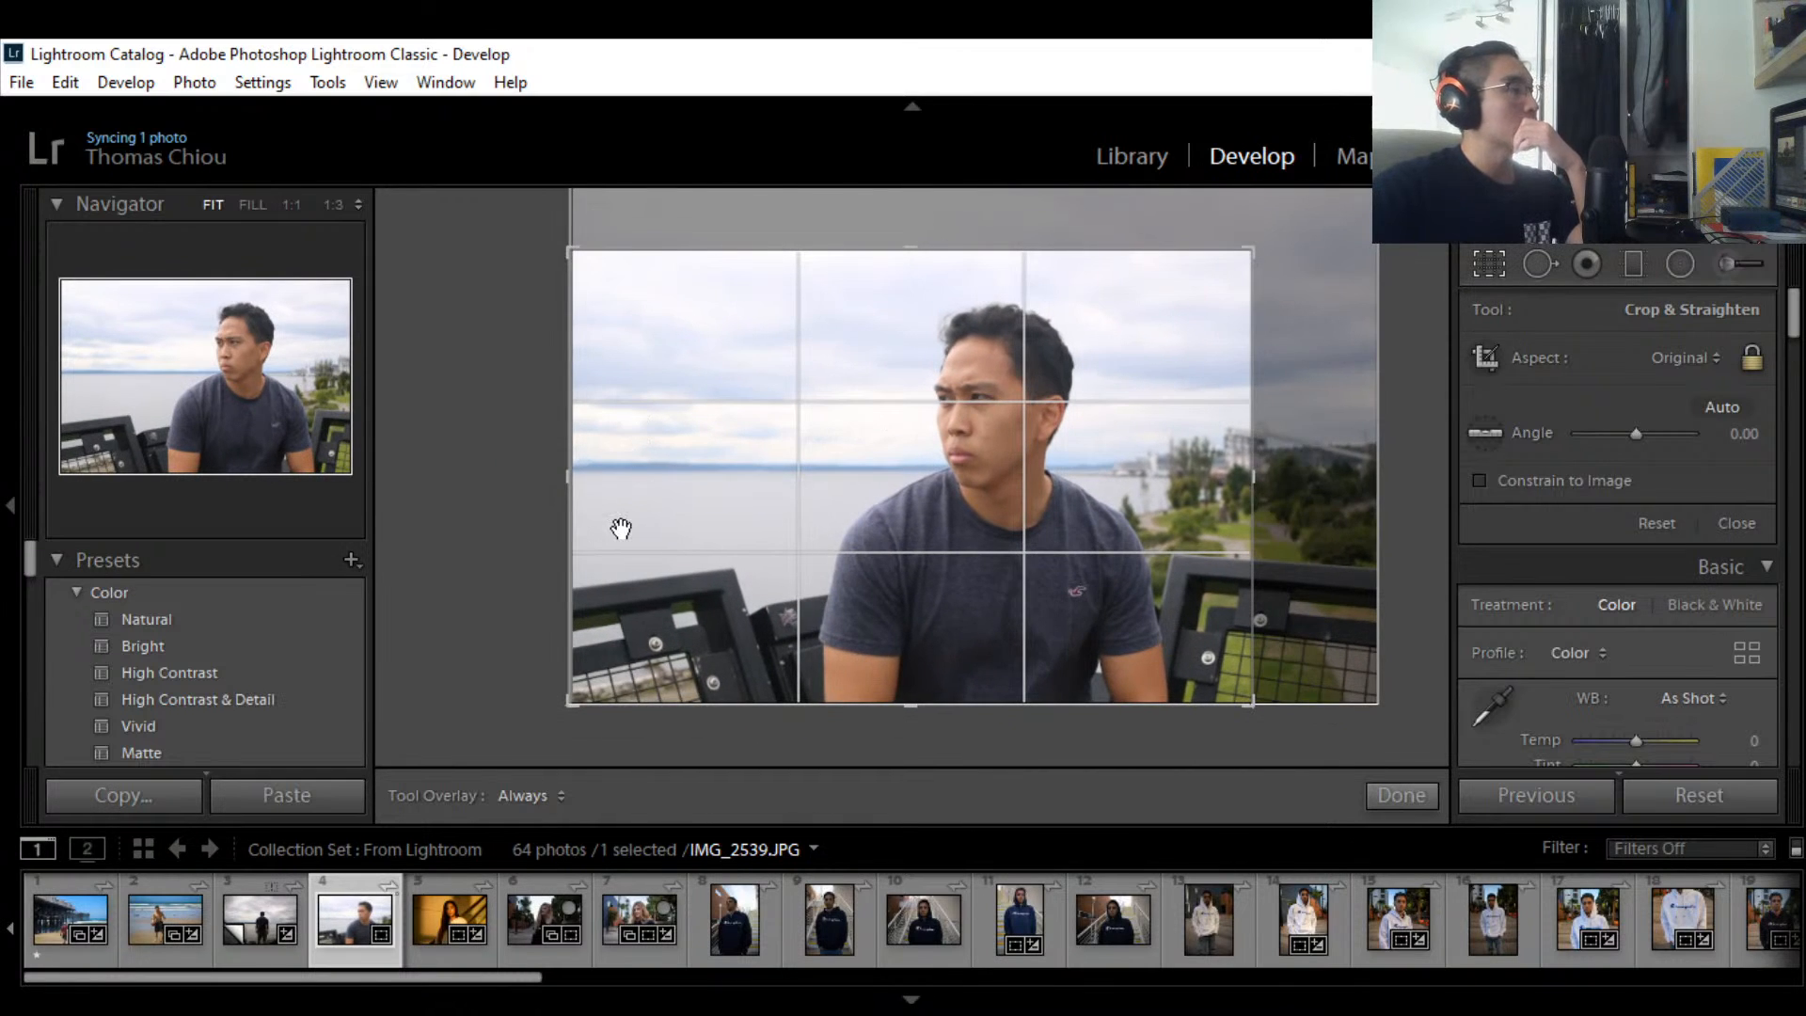
pyautogui.moveTo(1053, 533); pyautogui.dragTo(1000, 536)
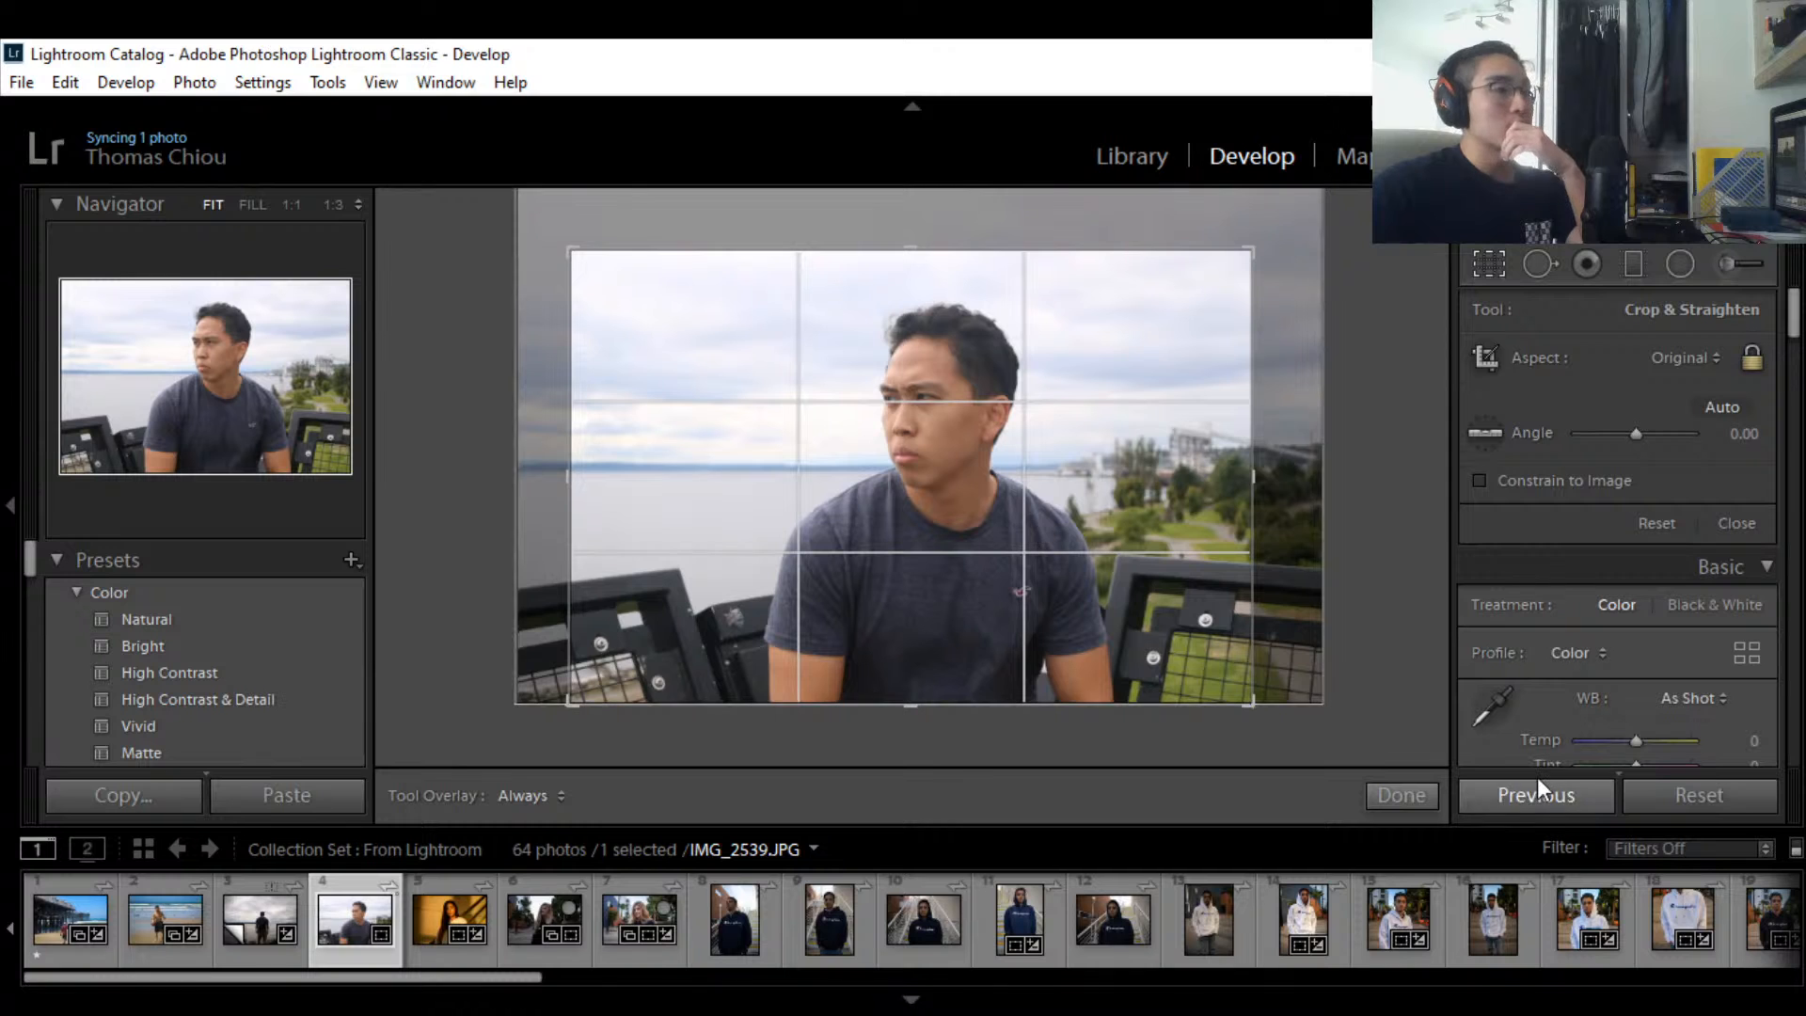
pyautogui.click(1401, 795)
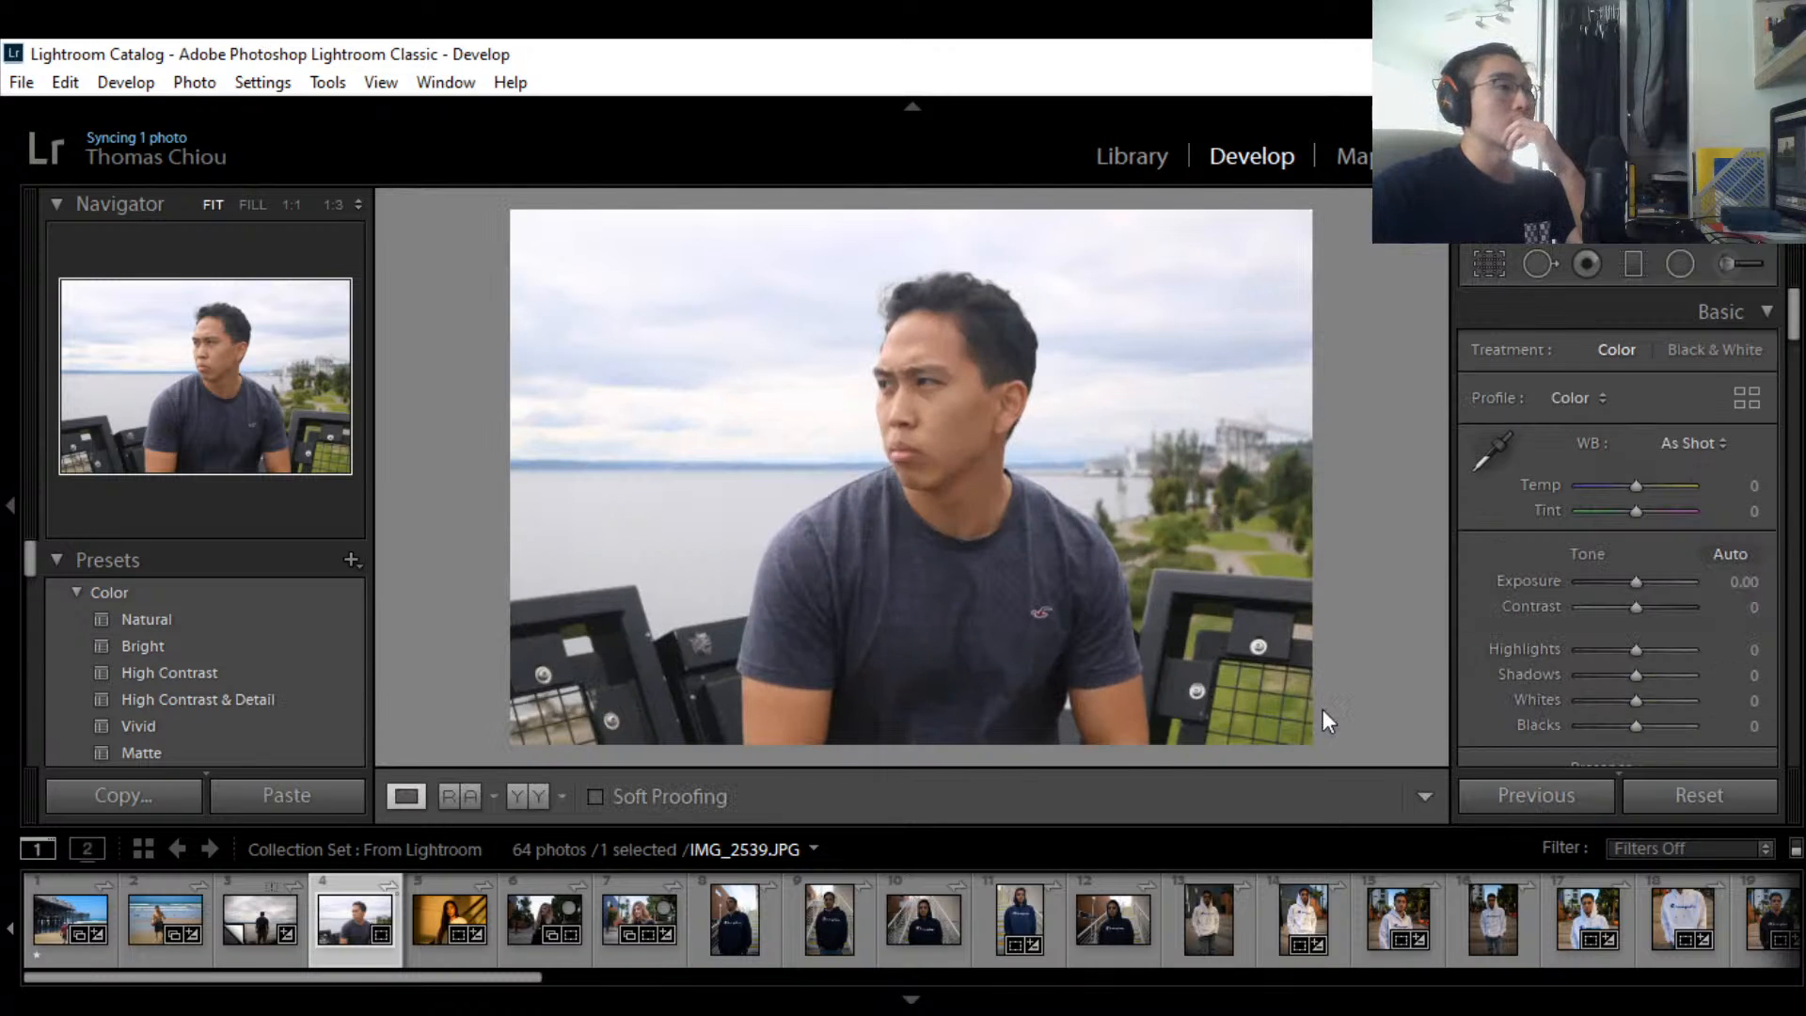
# Step: Refine the crop, enlarging the frame upward and recentring the man within it
pyautogui.click(1474, 274)
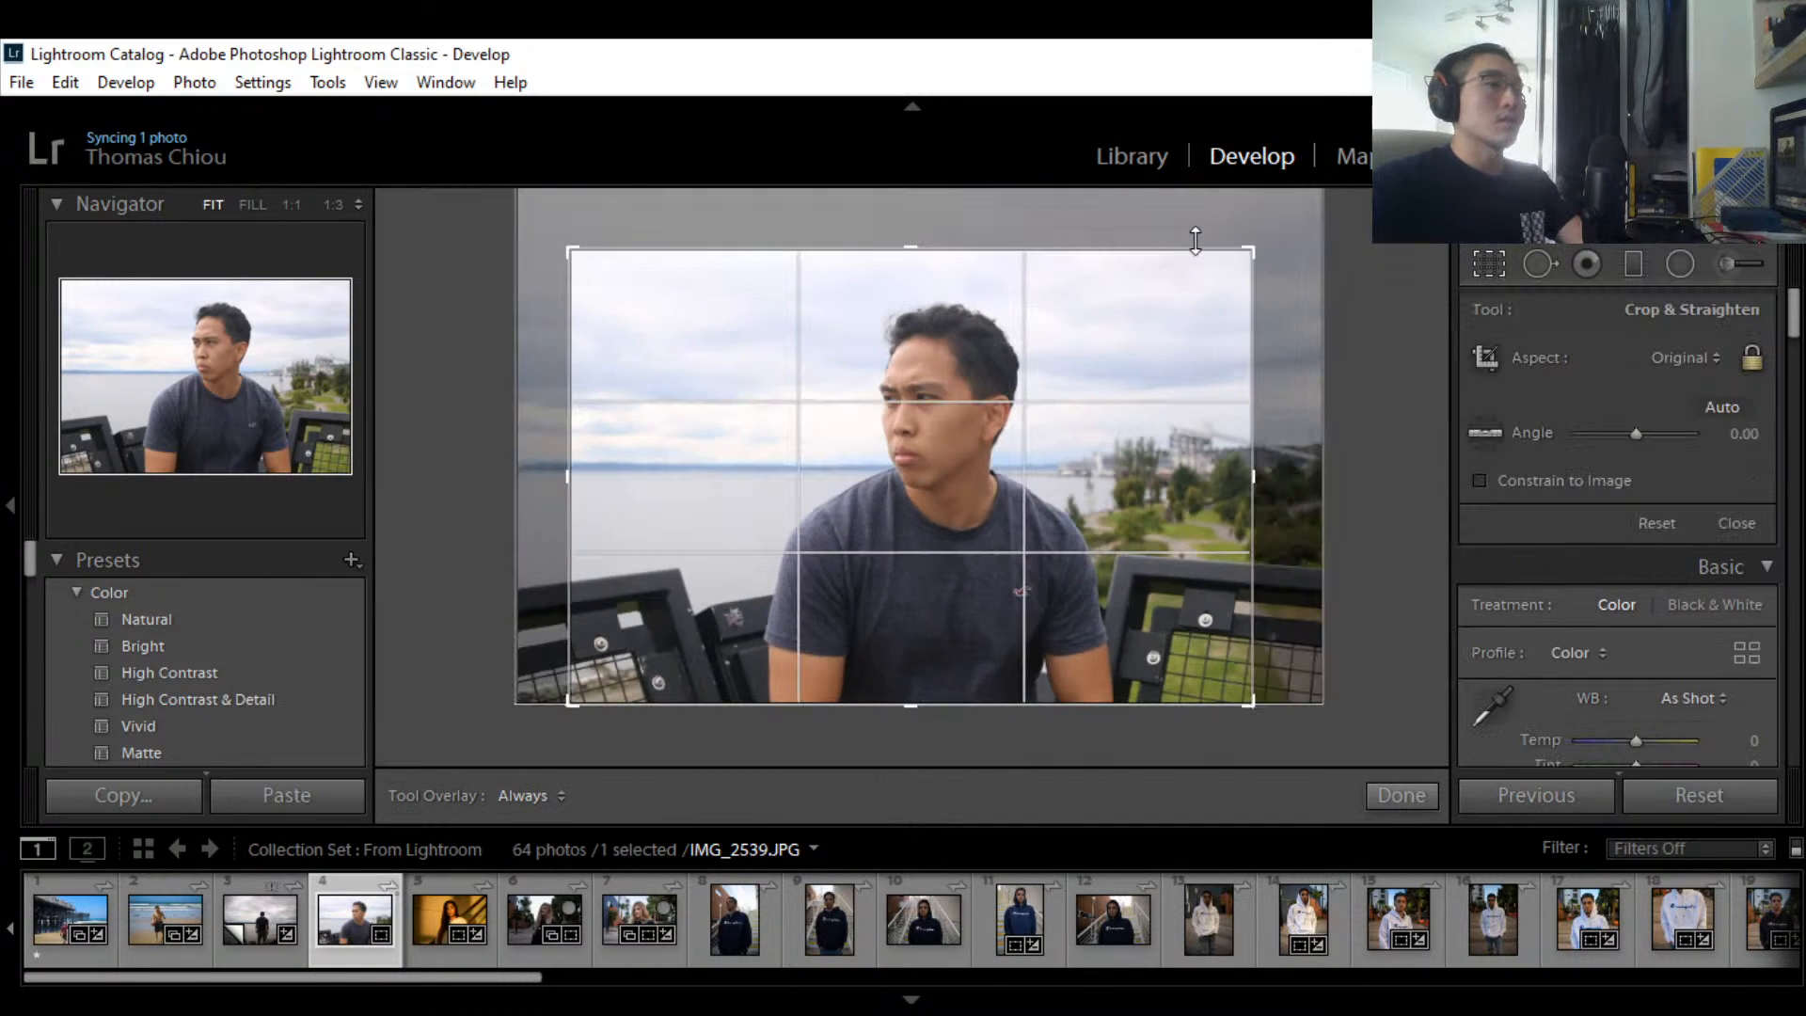
pyautogui.moveTo(1194, 240); pyautogui.dragTo(1281, 222)
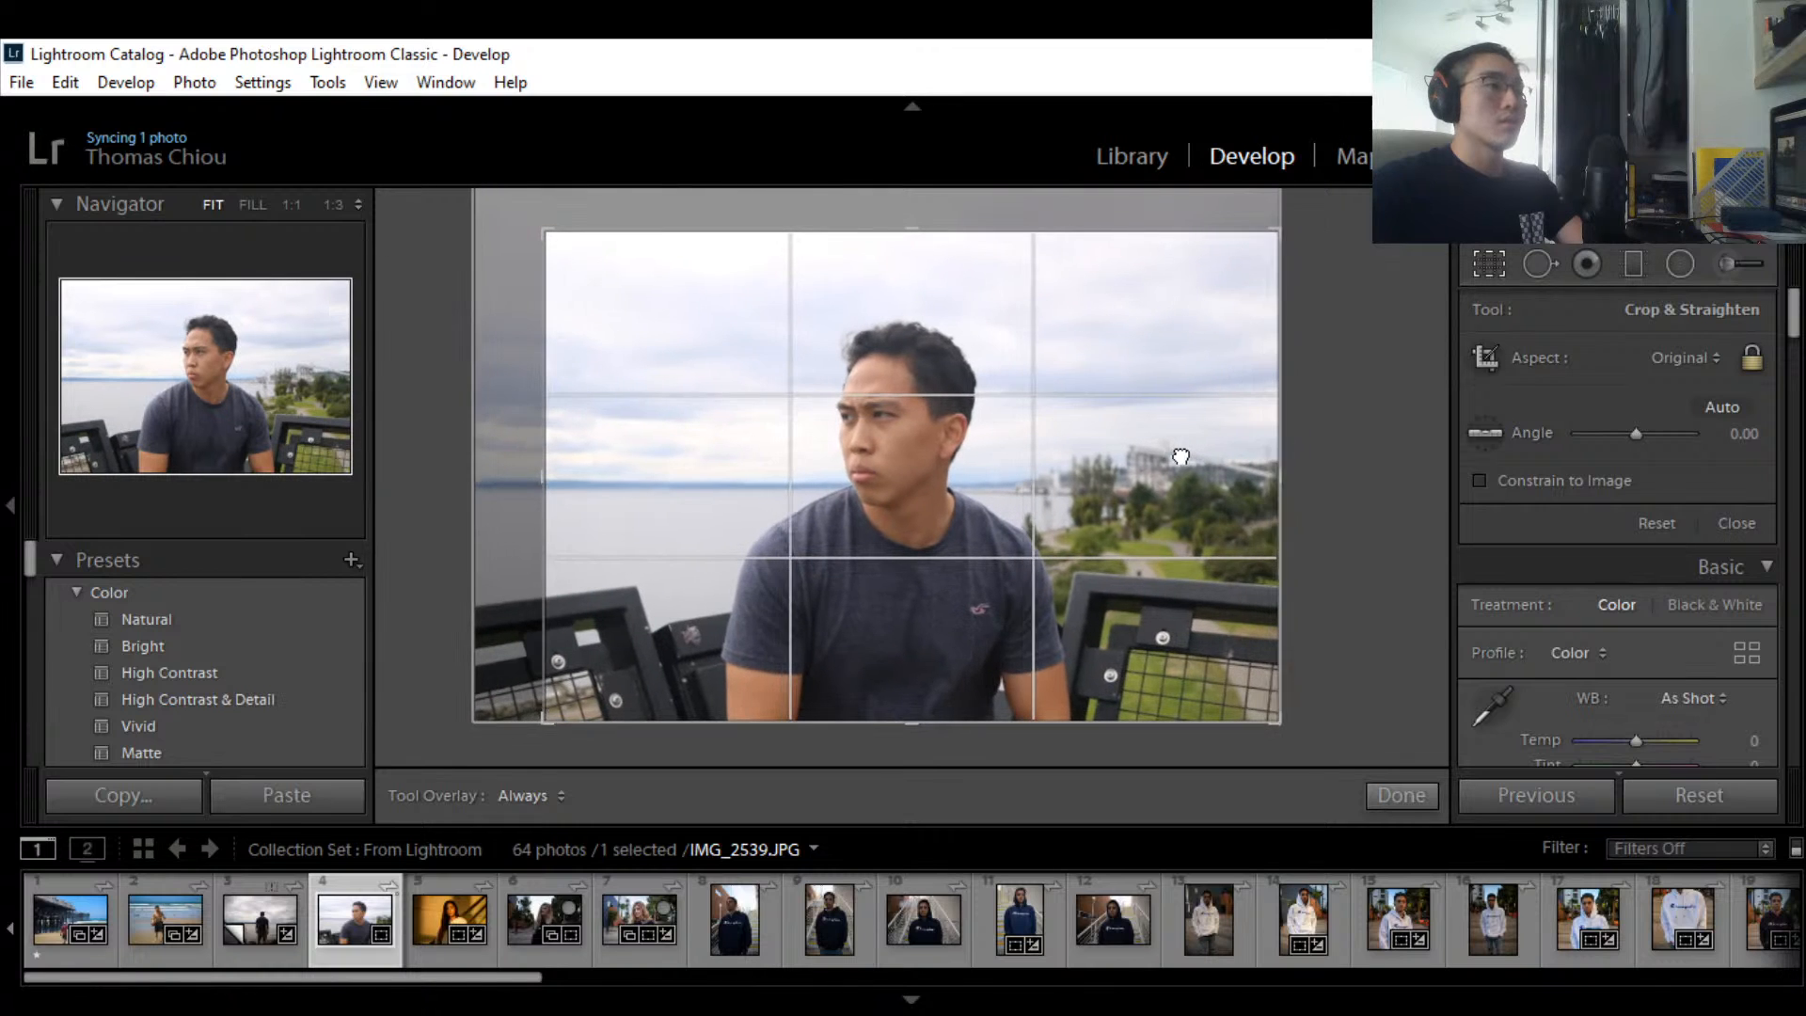
pyautogui.moveTo(1181, 456); pyautogui.dragTo(1208, 456)
pyautogui.moveTo(1279, 233); pyautogui.dragTo(1294, 229)
pyautogui.moveTo(1197, 463)
pyautogui.mouseDown()
pyautogui.moveTo(1182, 465)
pyautogui.moveTo(1240, 465)
pyautogui.moveTo(1210, 464)
pyautogui.mouseUp()
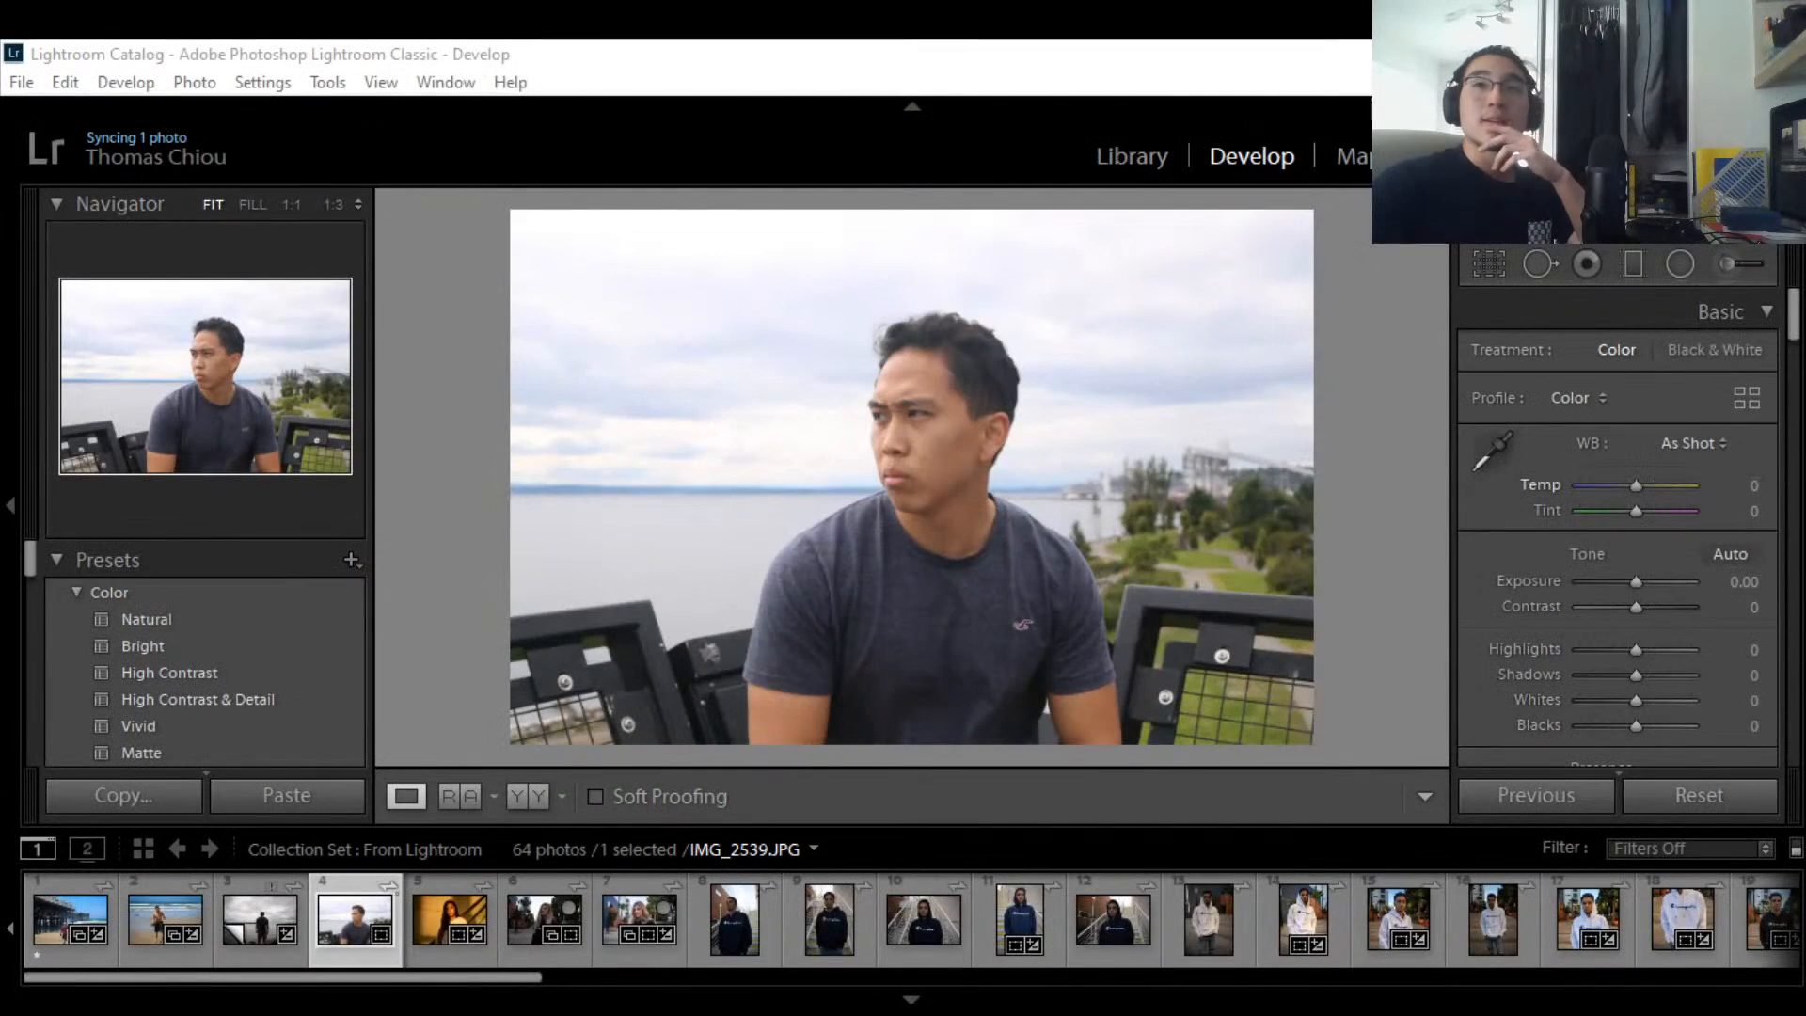
# Step: Check the shirt and neck at 1:3 zoom, then warm Temp to +7
pyautogui.click(1229, 497)
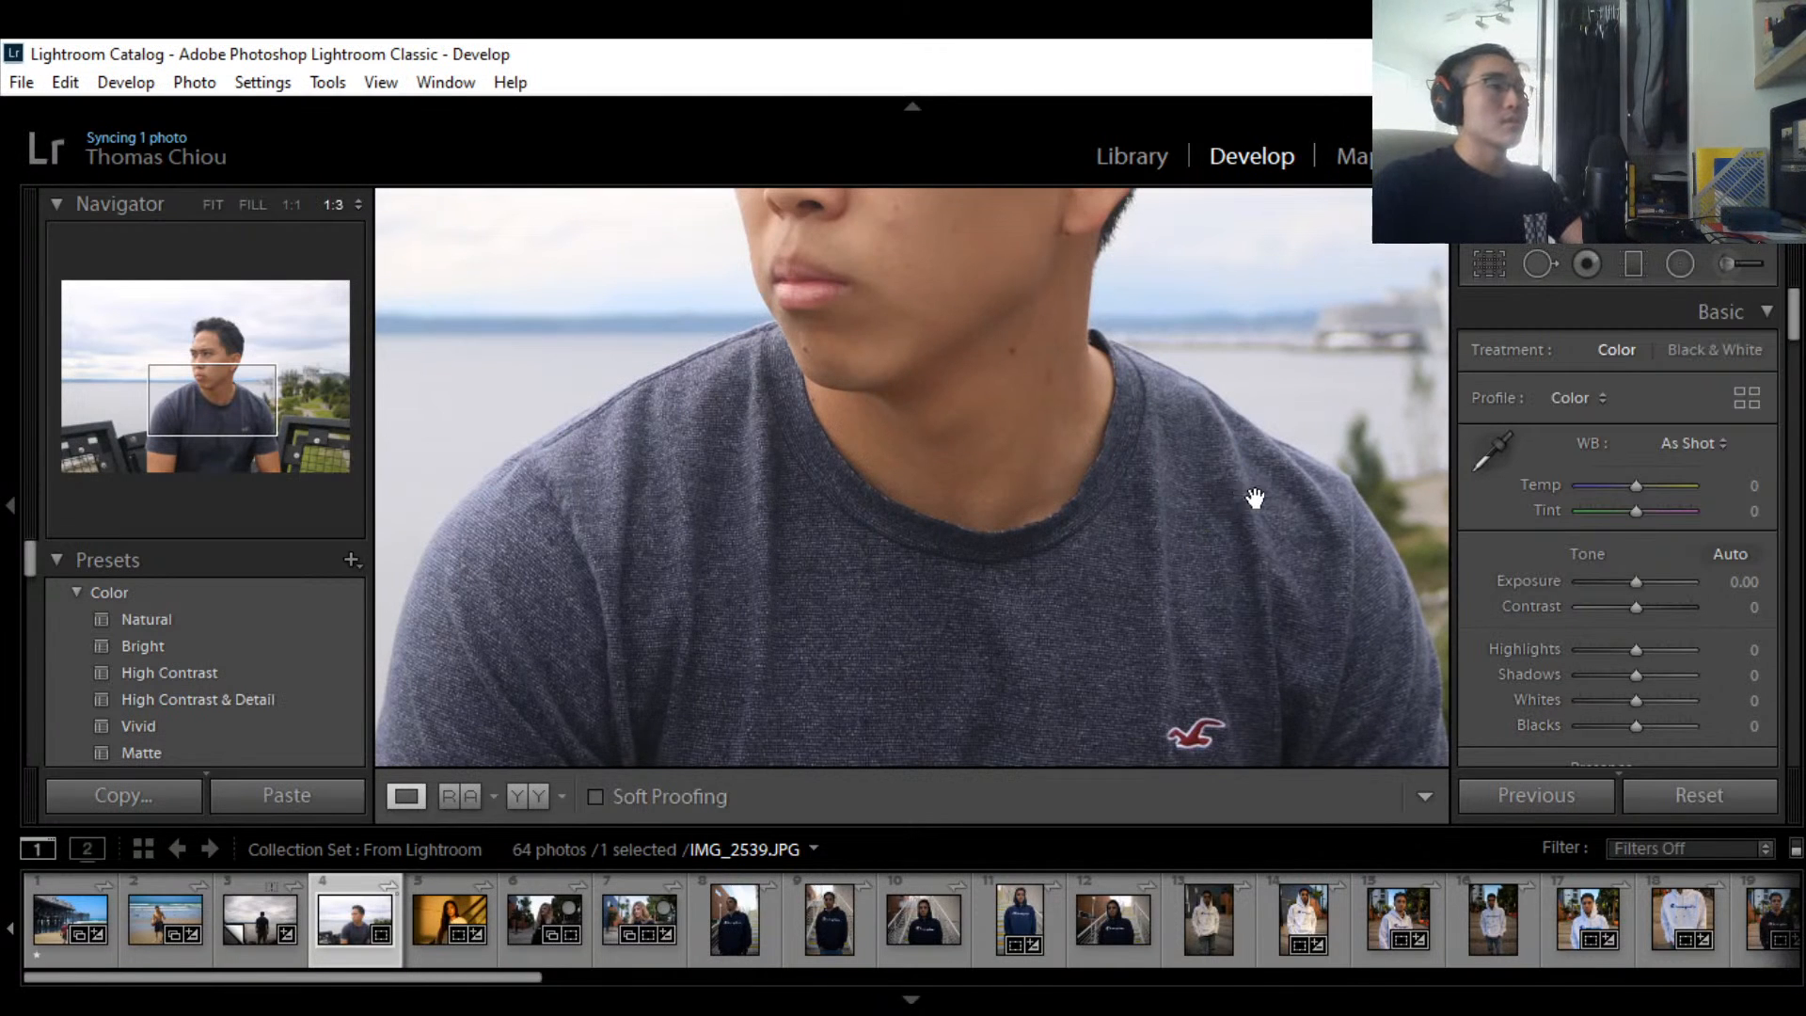
pyautogui.click(1371, 609)
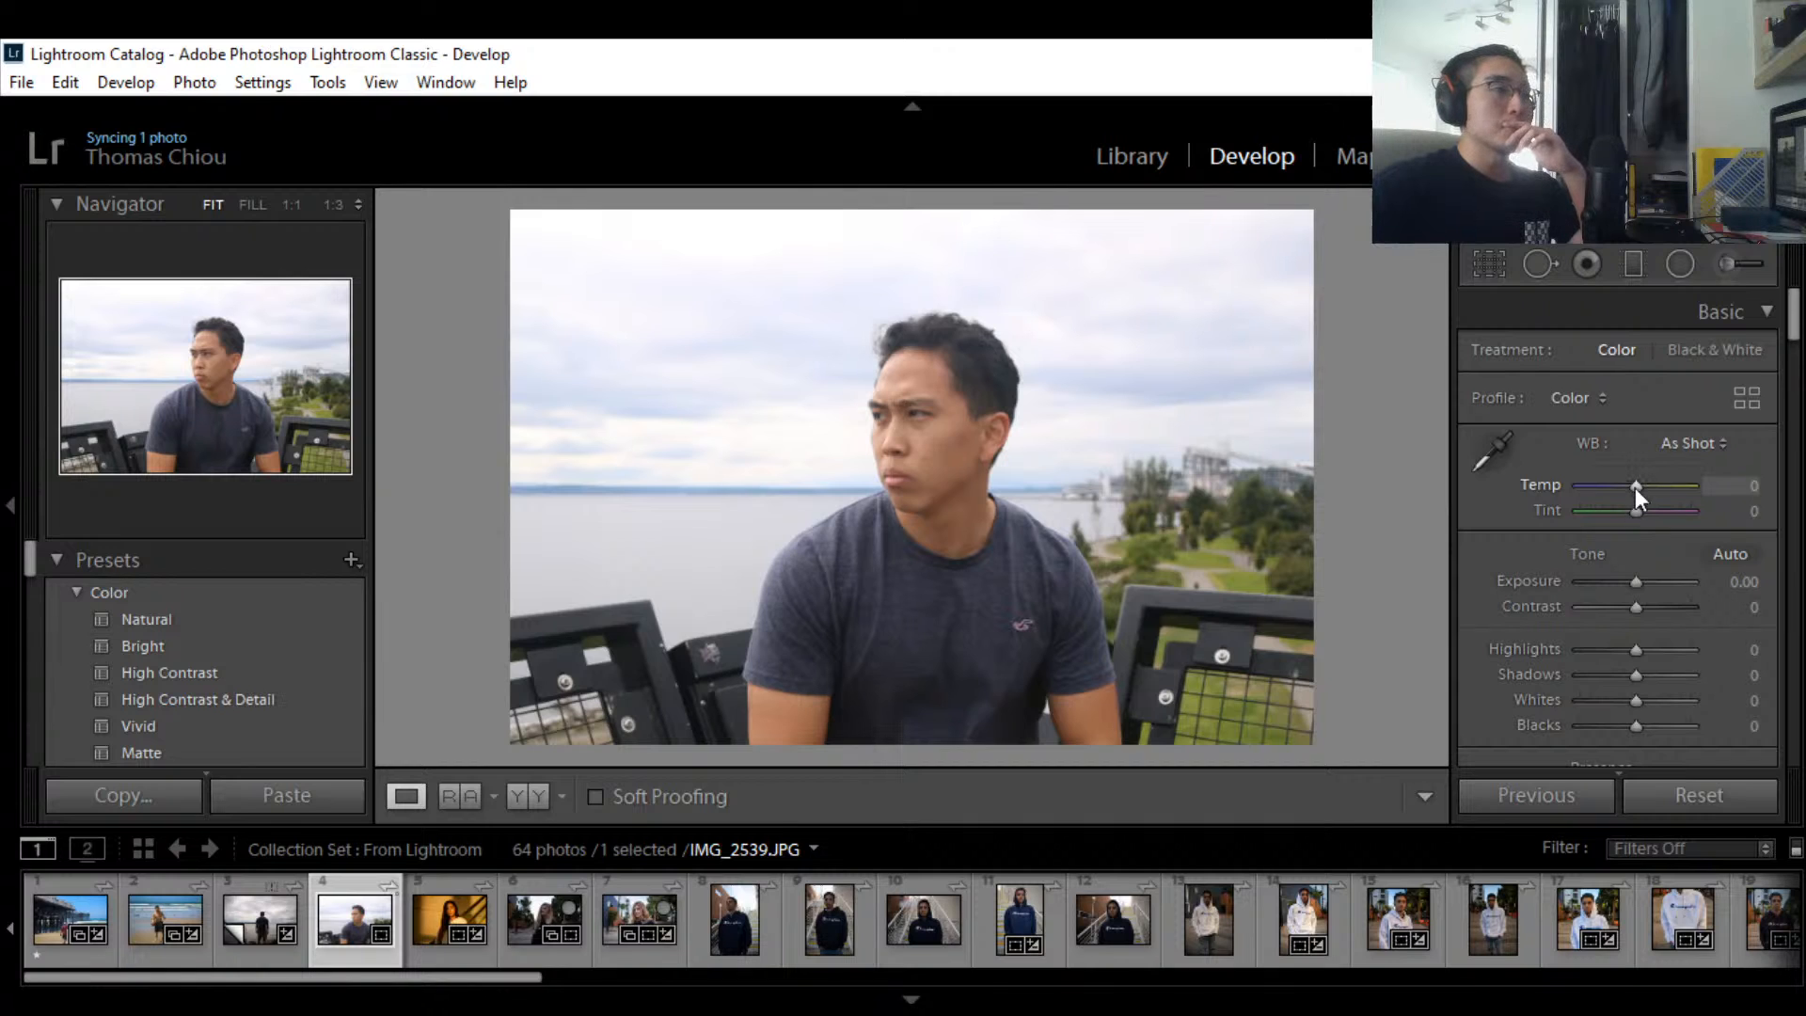
pyautogui.moveTo(1634, 487); pyautogui.dragTo(1638, 487)
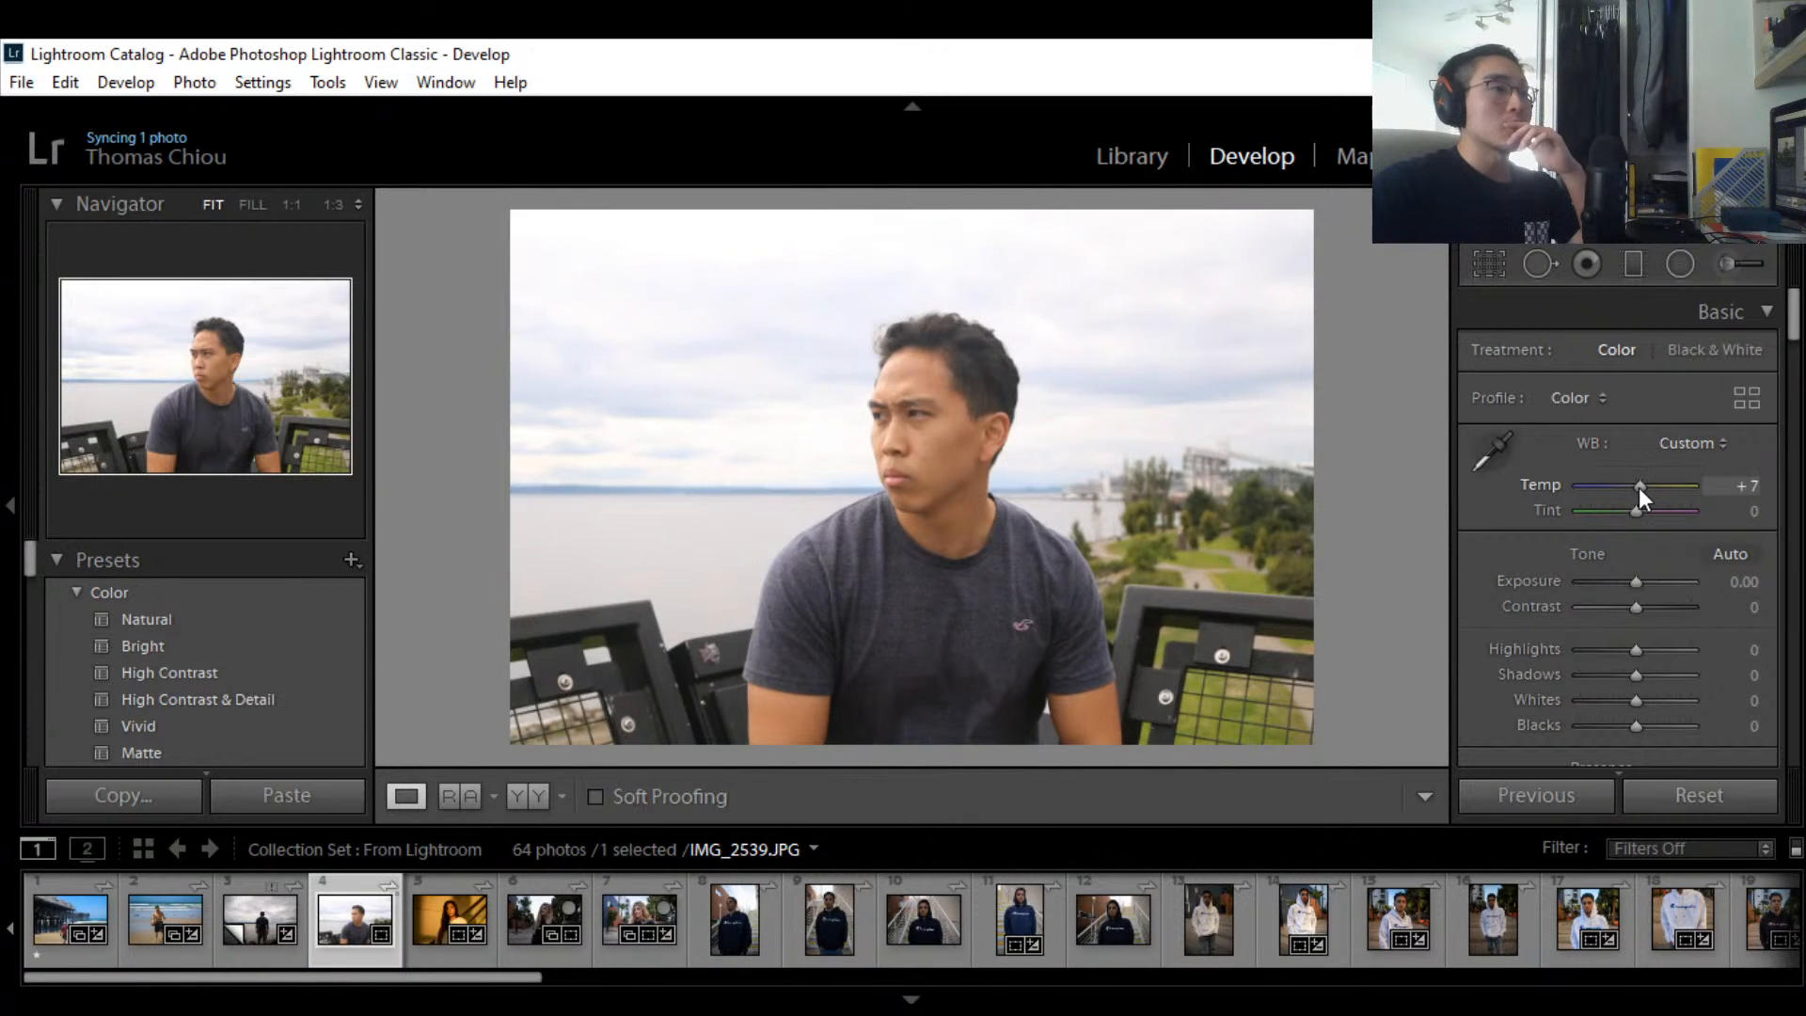
pyautogui.click(1747, 485)
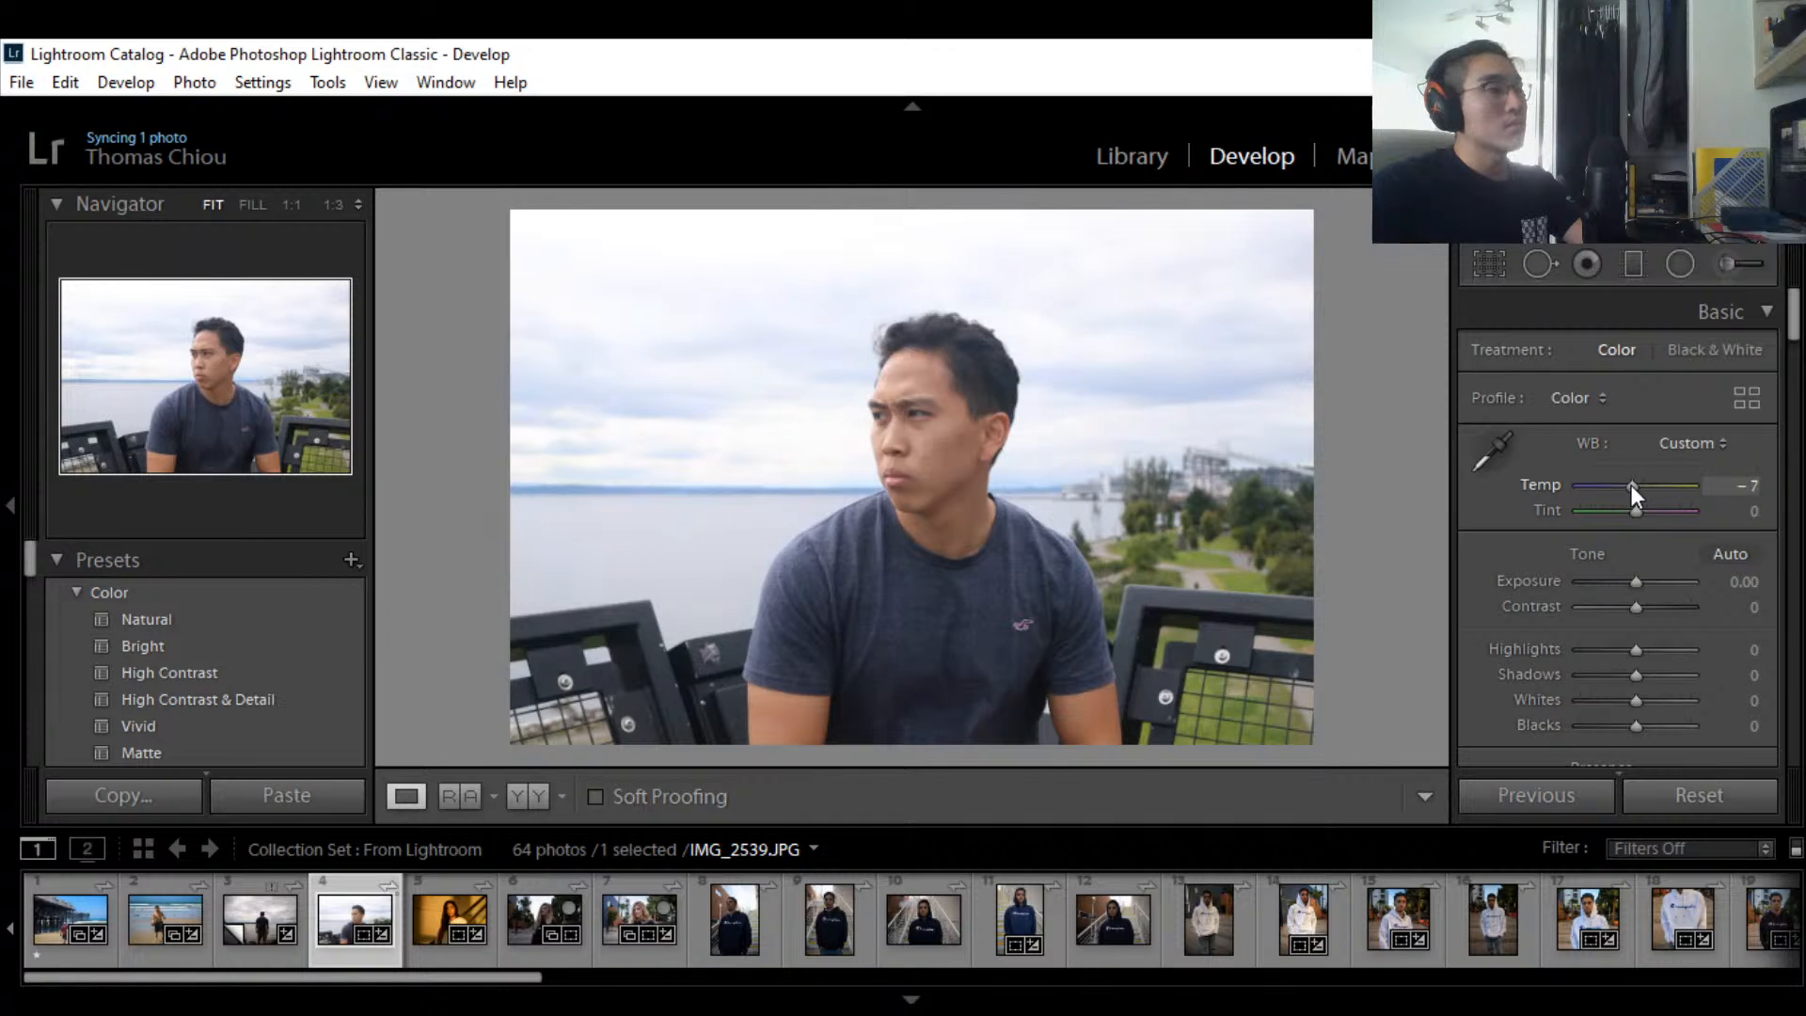
pyautogui.moveTo(1630, 485); pyautogui.dragTo(1627, 483)
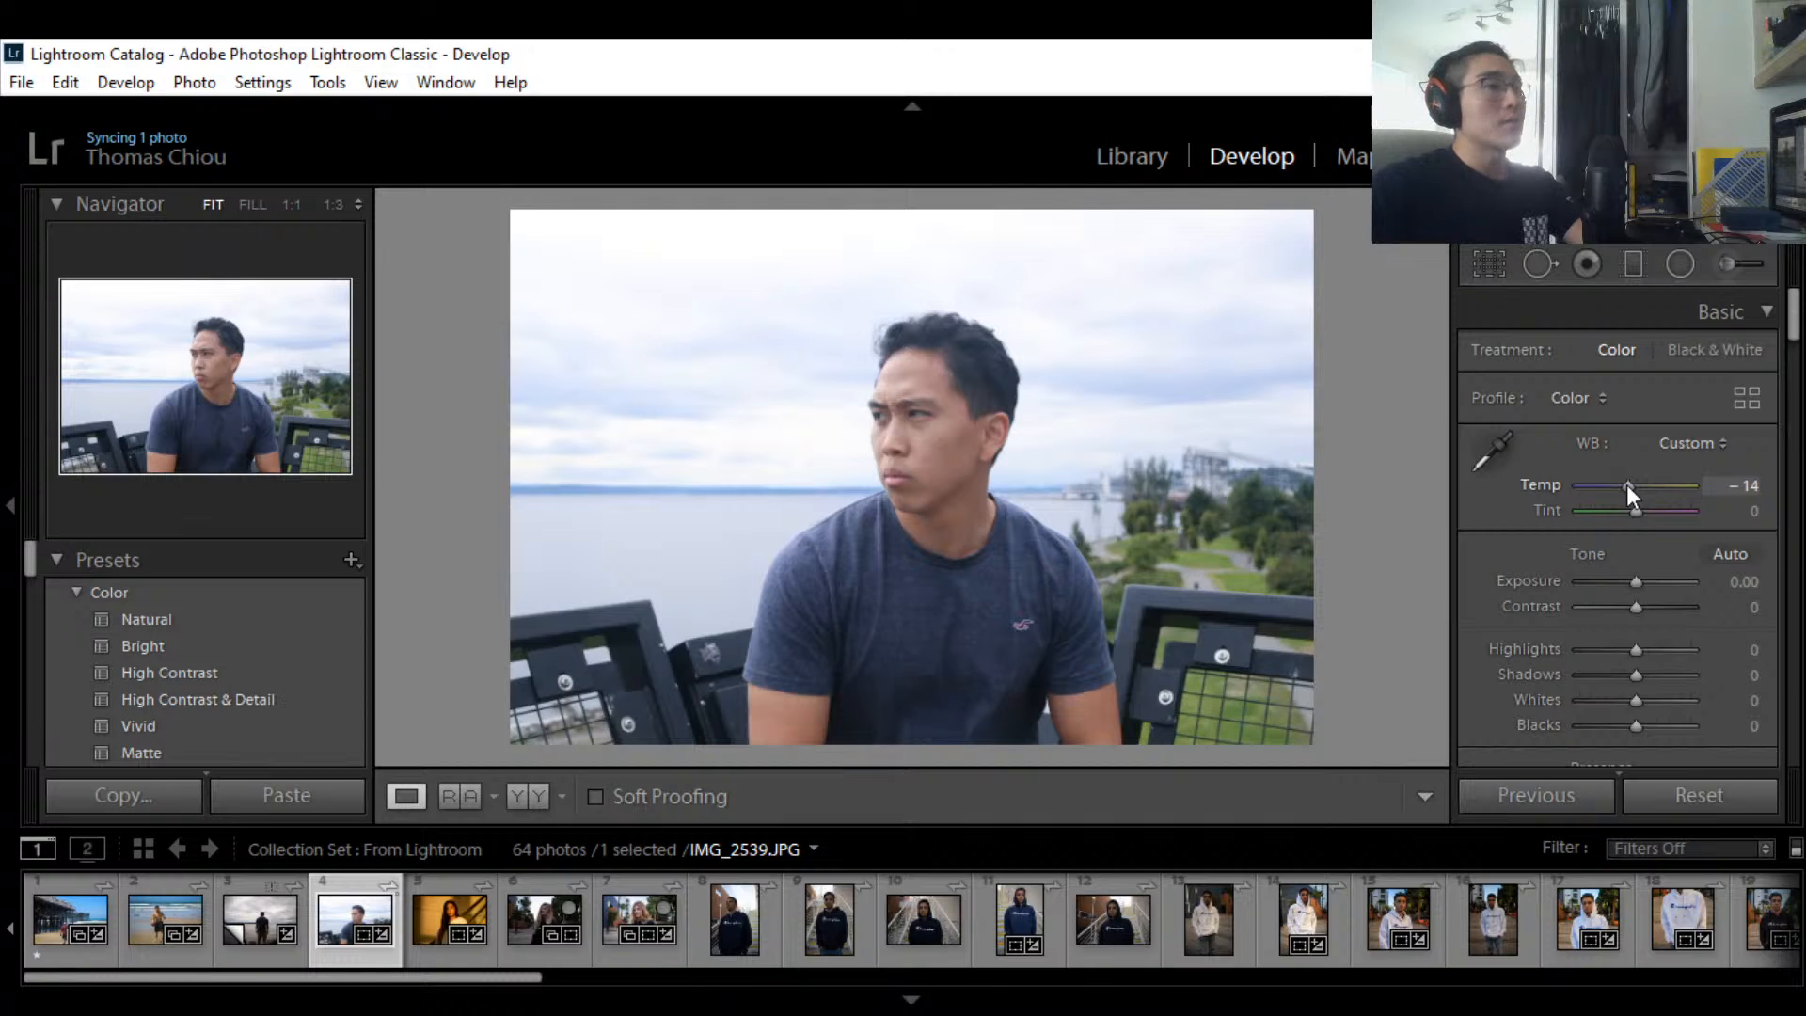
pyautogui.moveTo(1627, 483); pyautogui.dragTo(1634, 484)
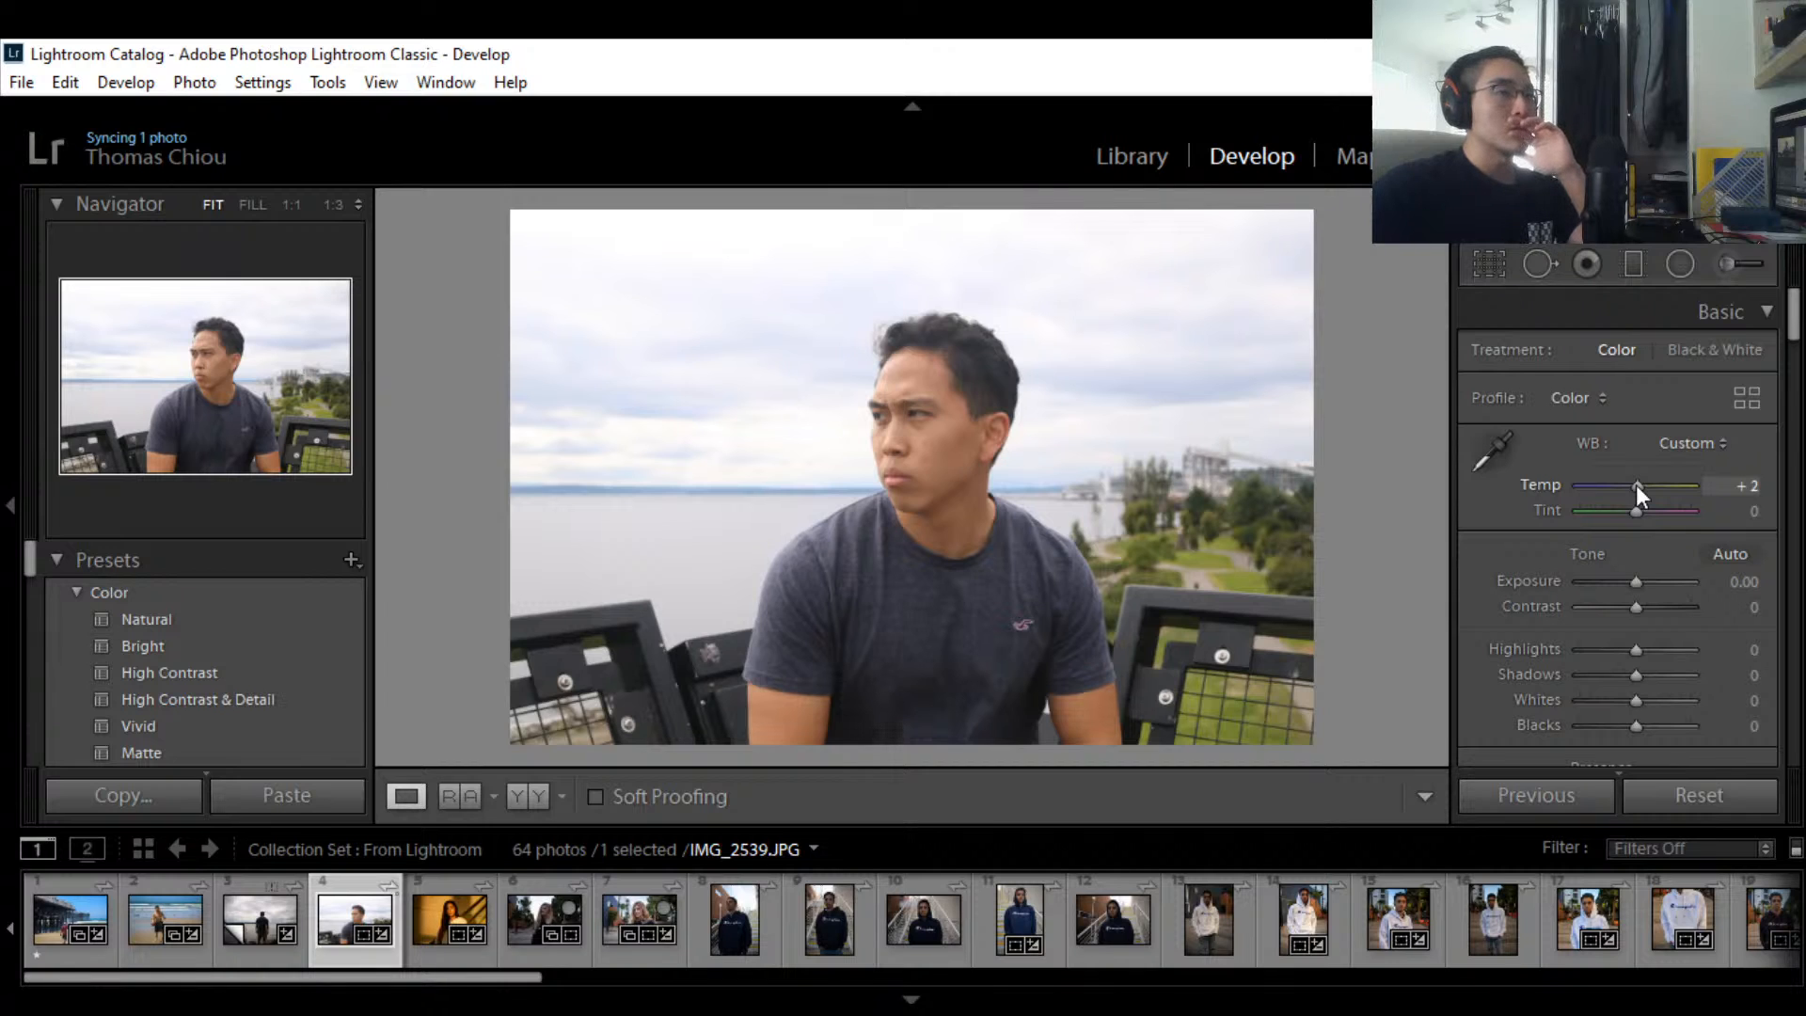
pyautogui.moveTo(1634, 484); pyautogui.dragTo(1638, 483)
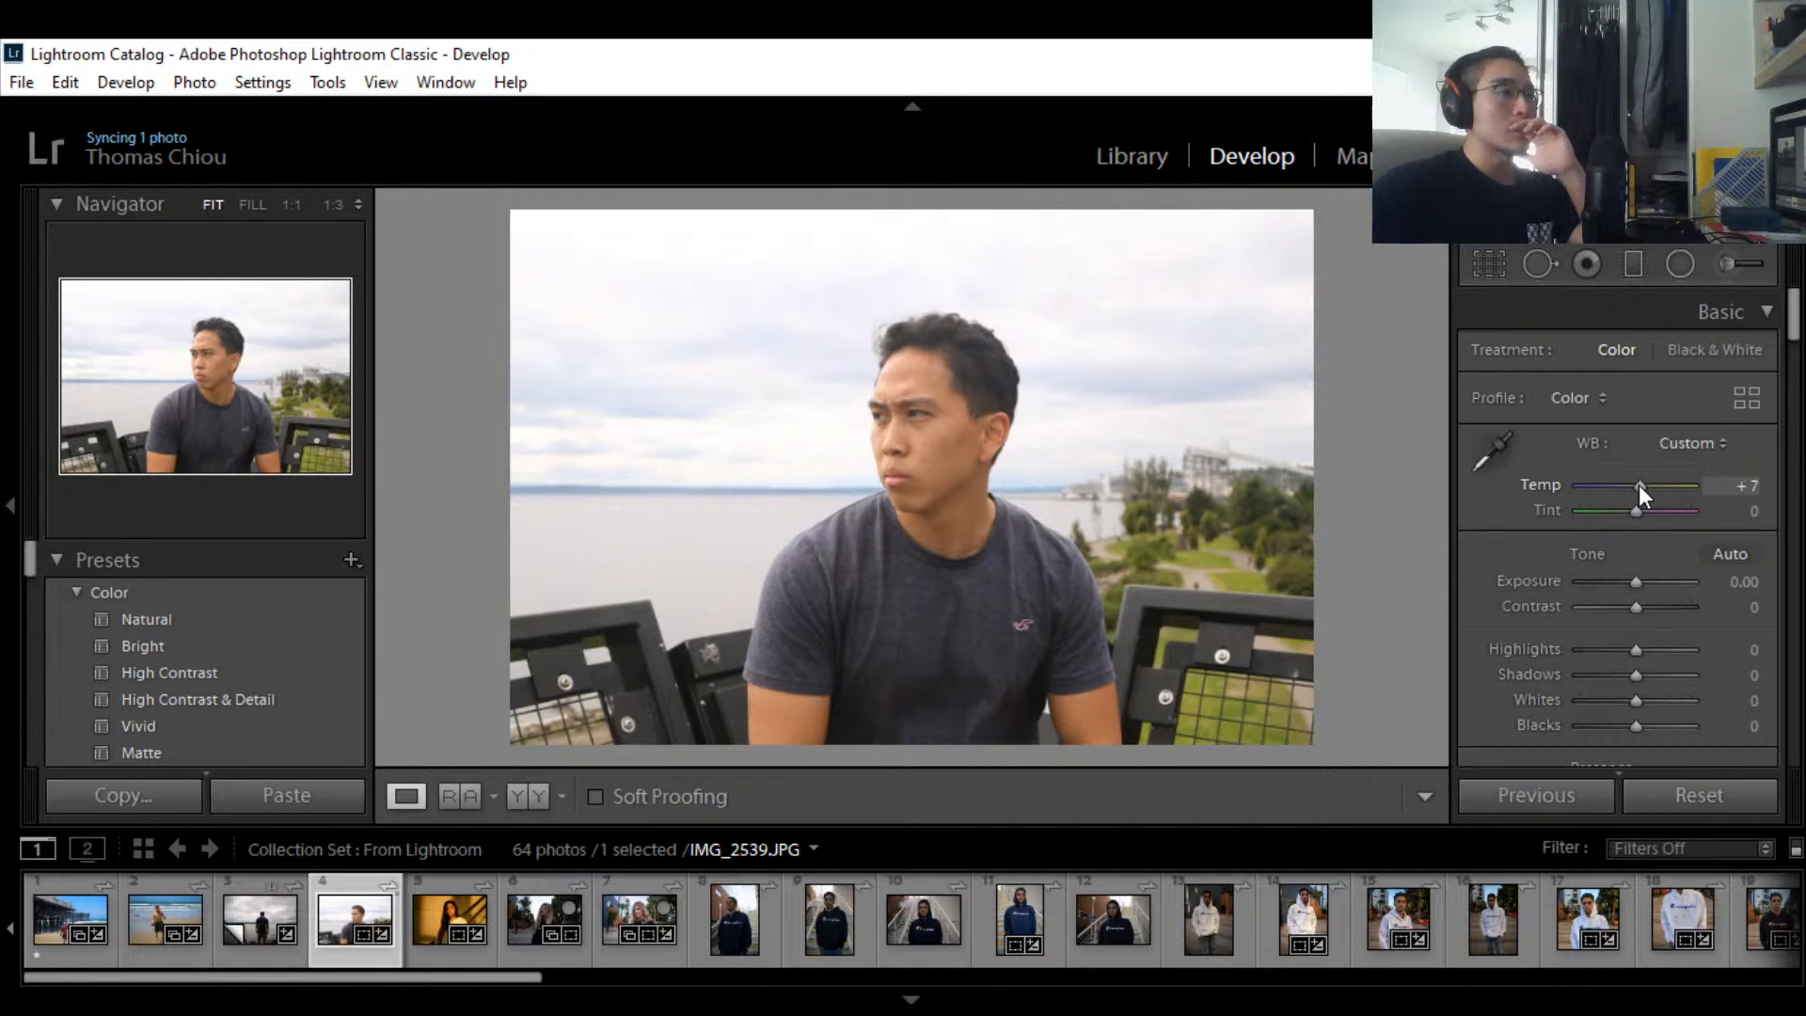
# Step: Enter a trial white balance temperature of -5 in the Temp field
pyautogui.click(1741, 485)
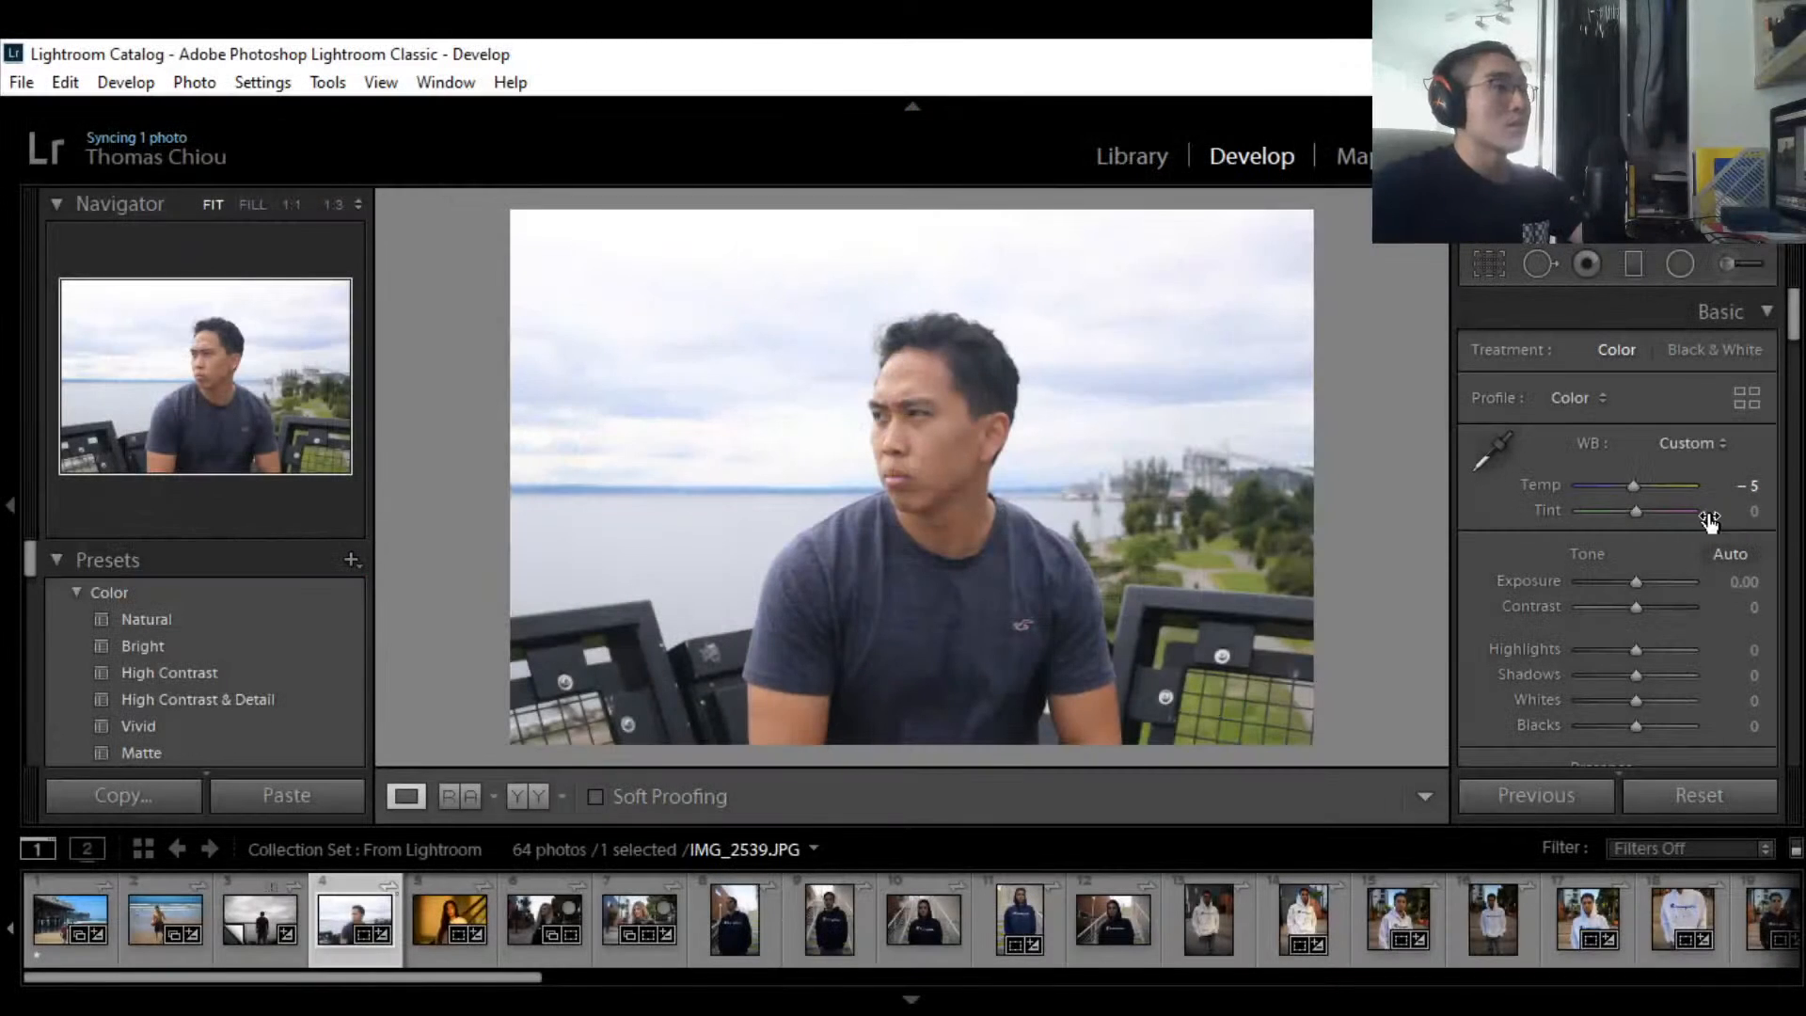
pyautogui.write('-')
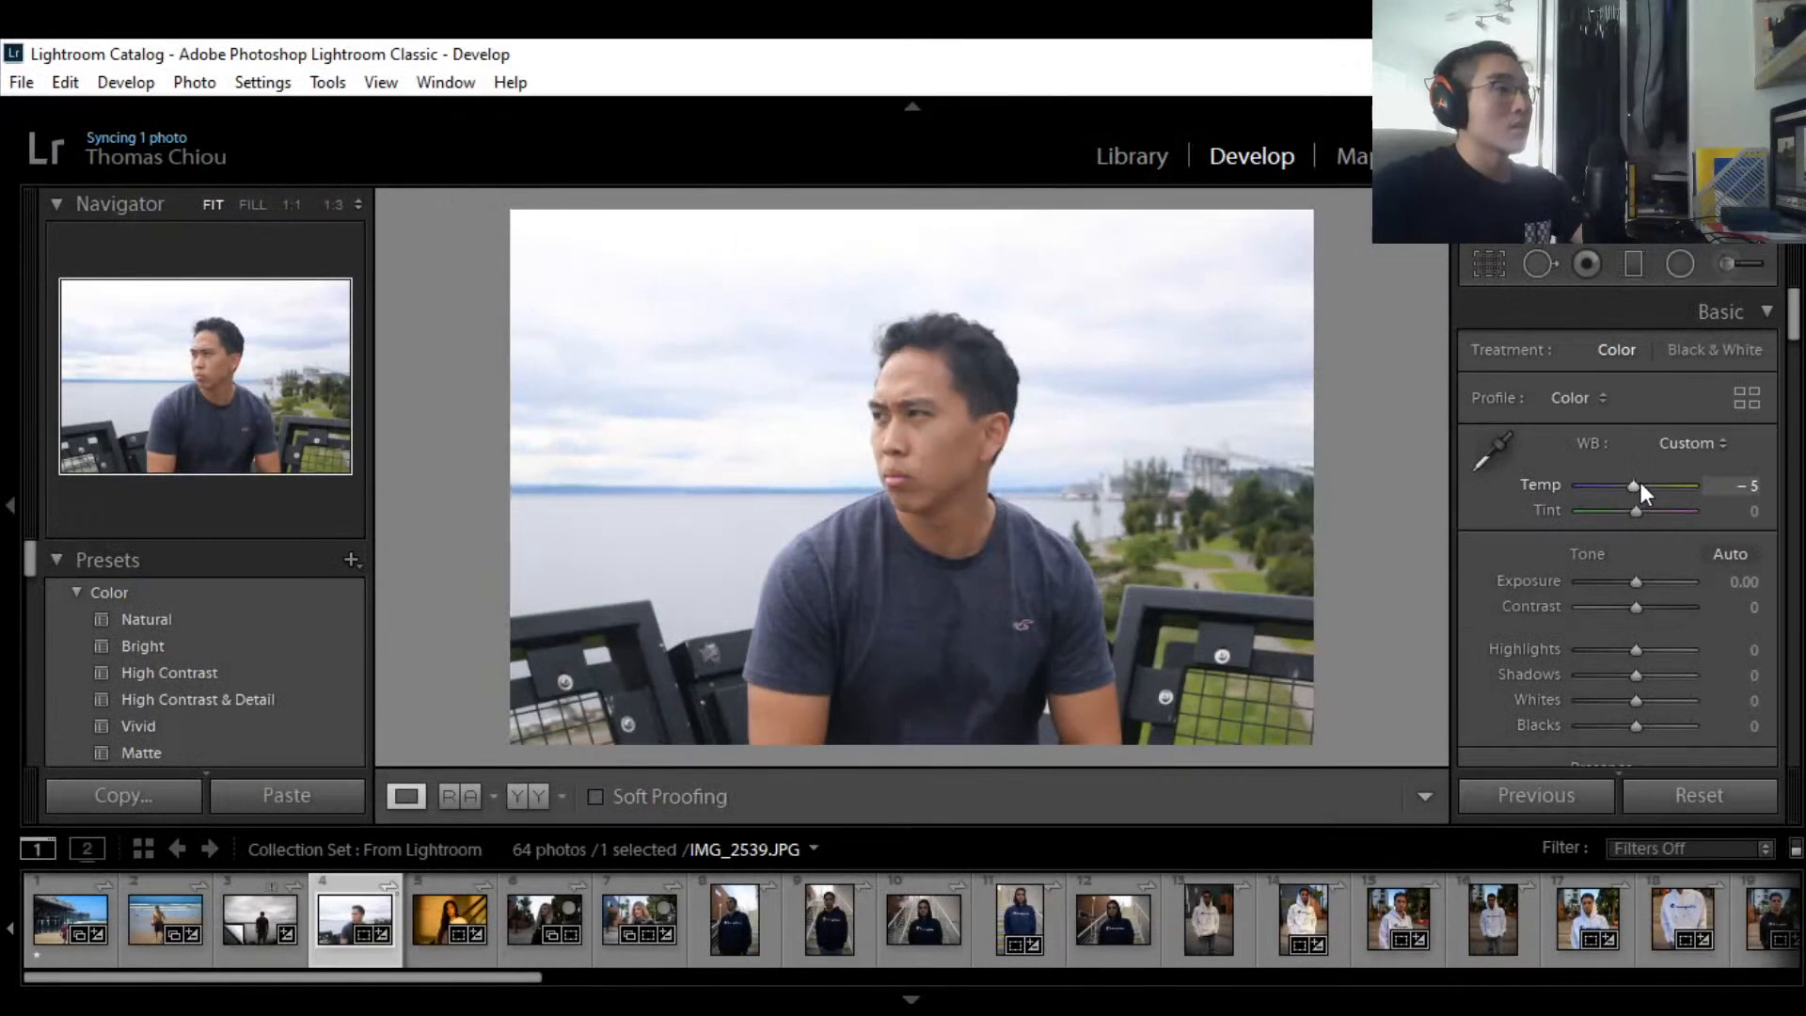
pyautogui.write('5')
pyautogui.press('Return')
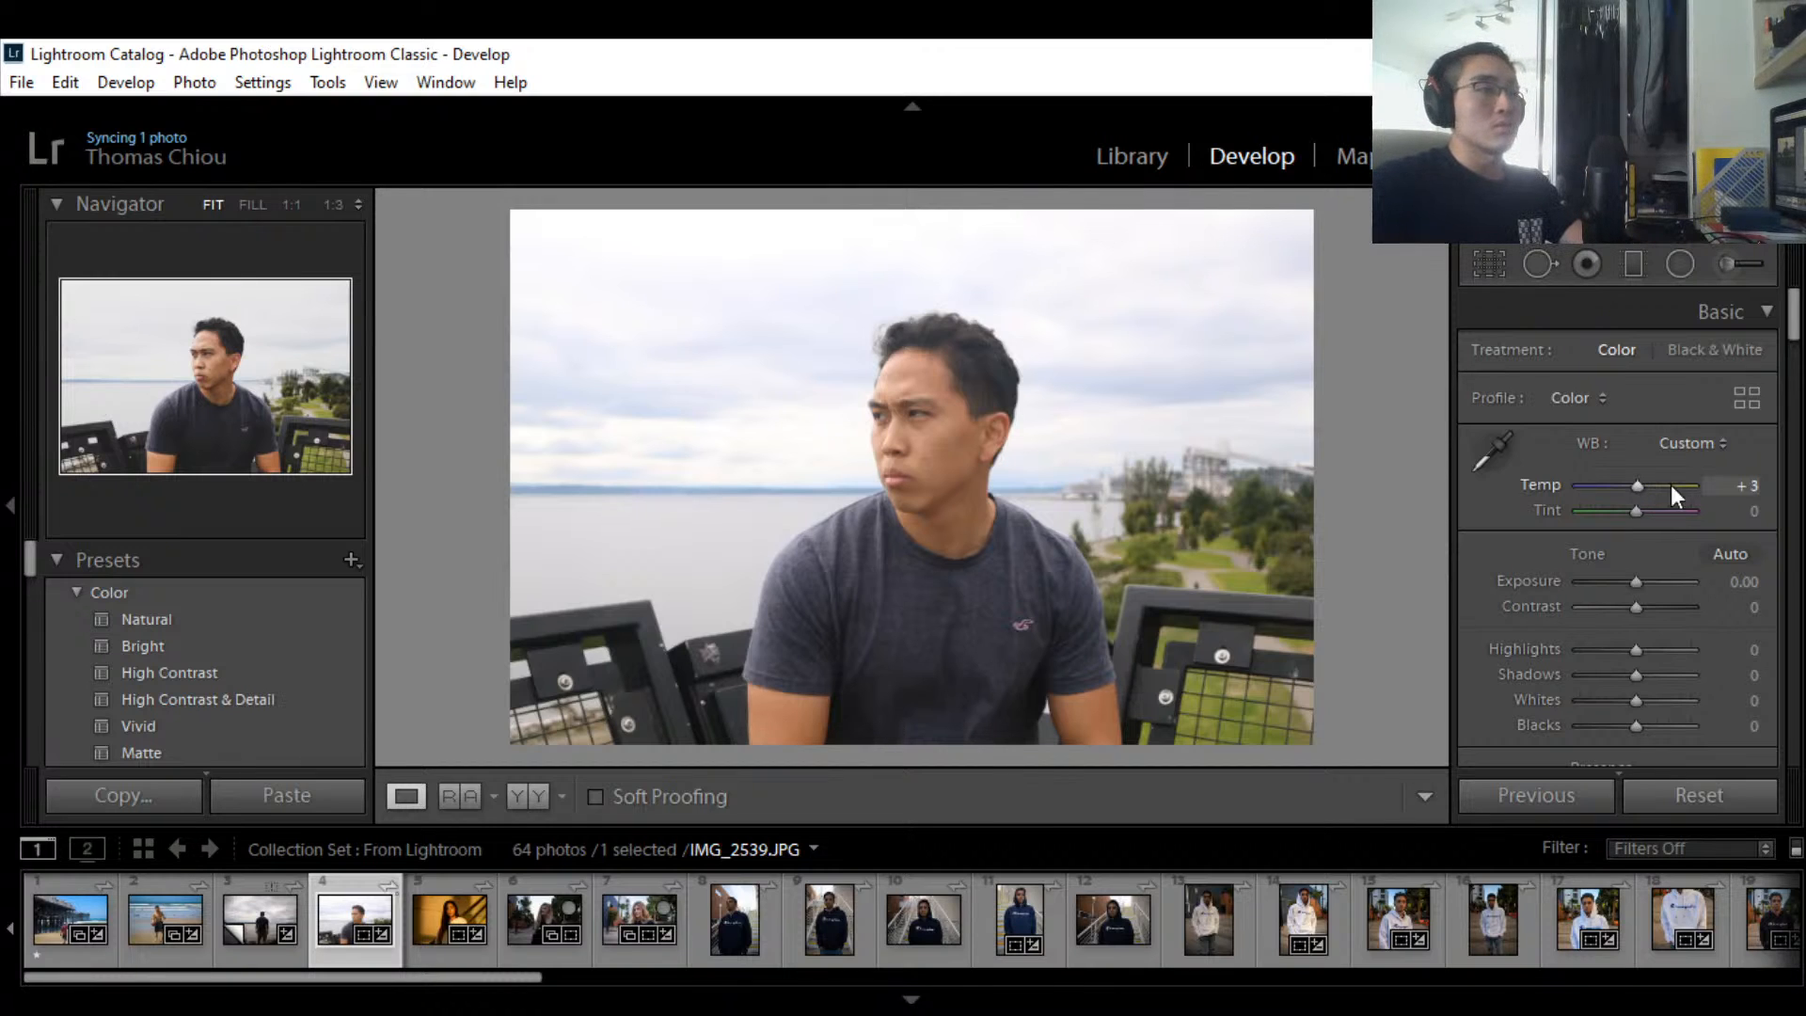
pyautogui.click(1733, 487)
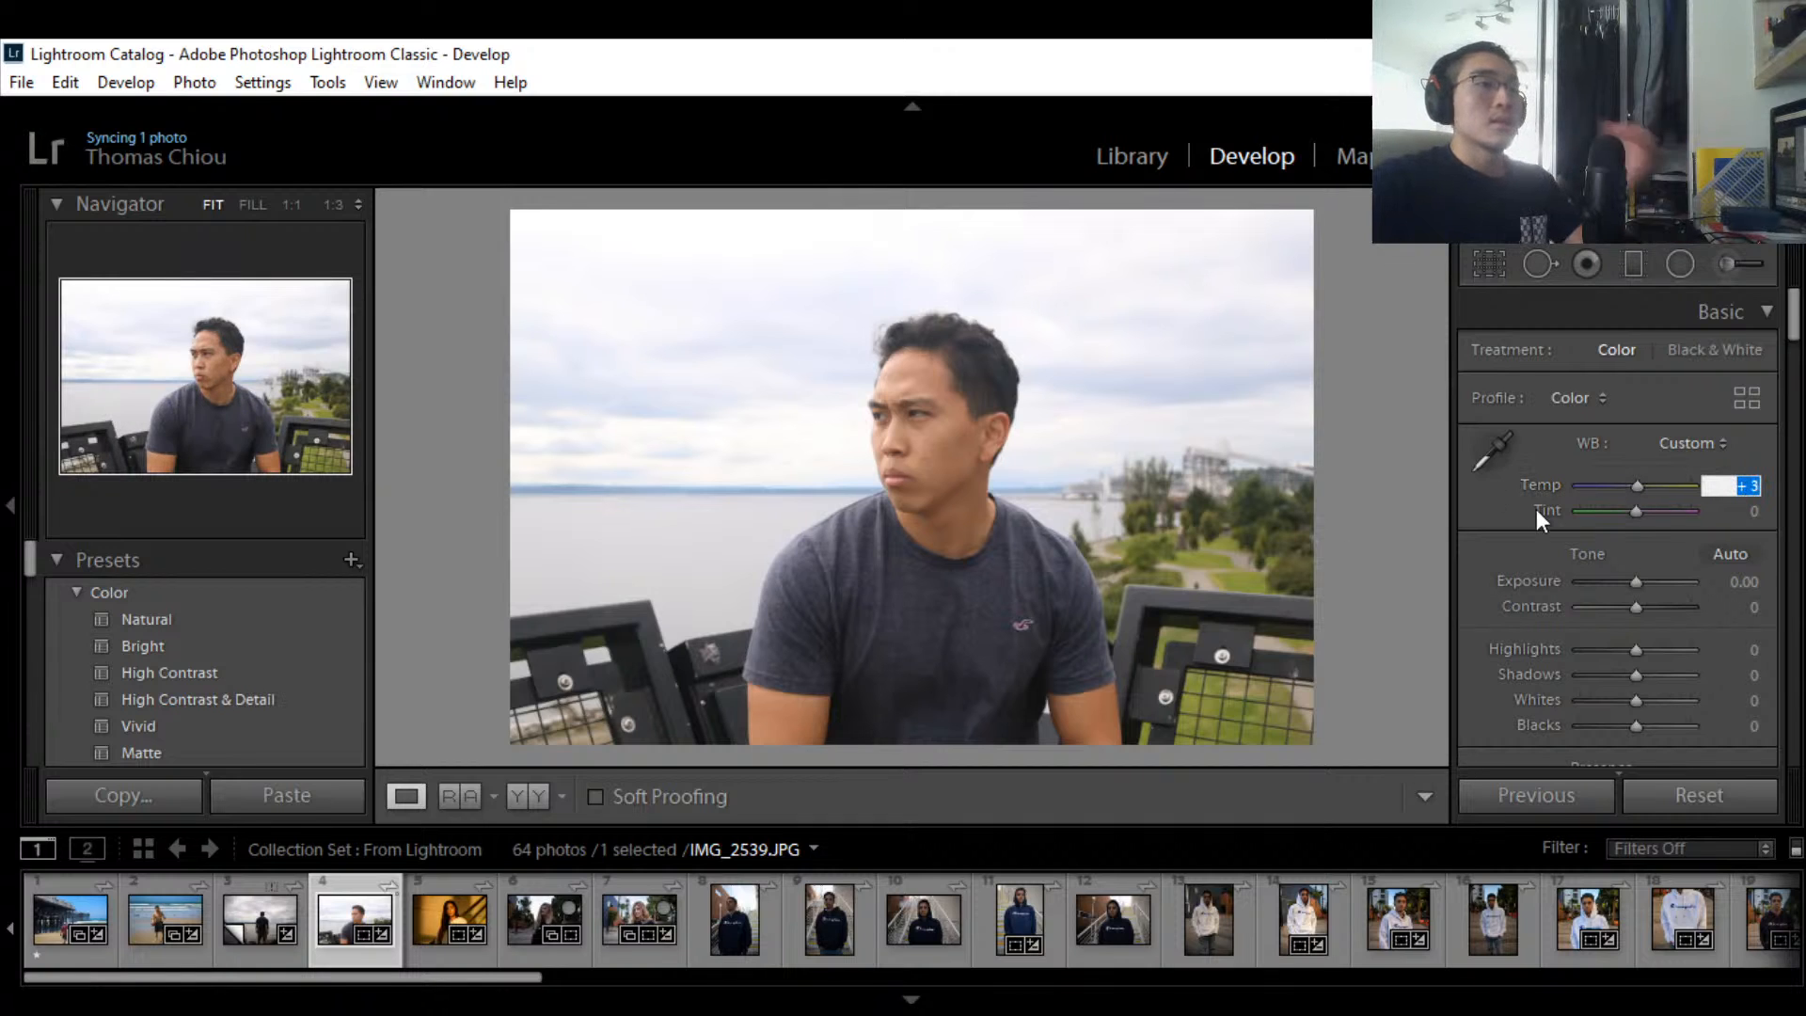
pyautogui.scroll(-3, 1537, 510)
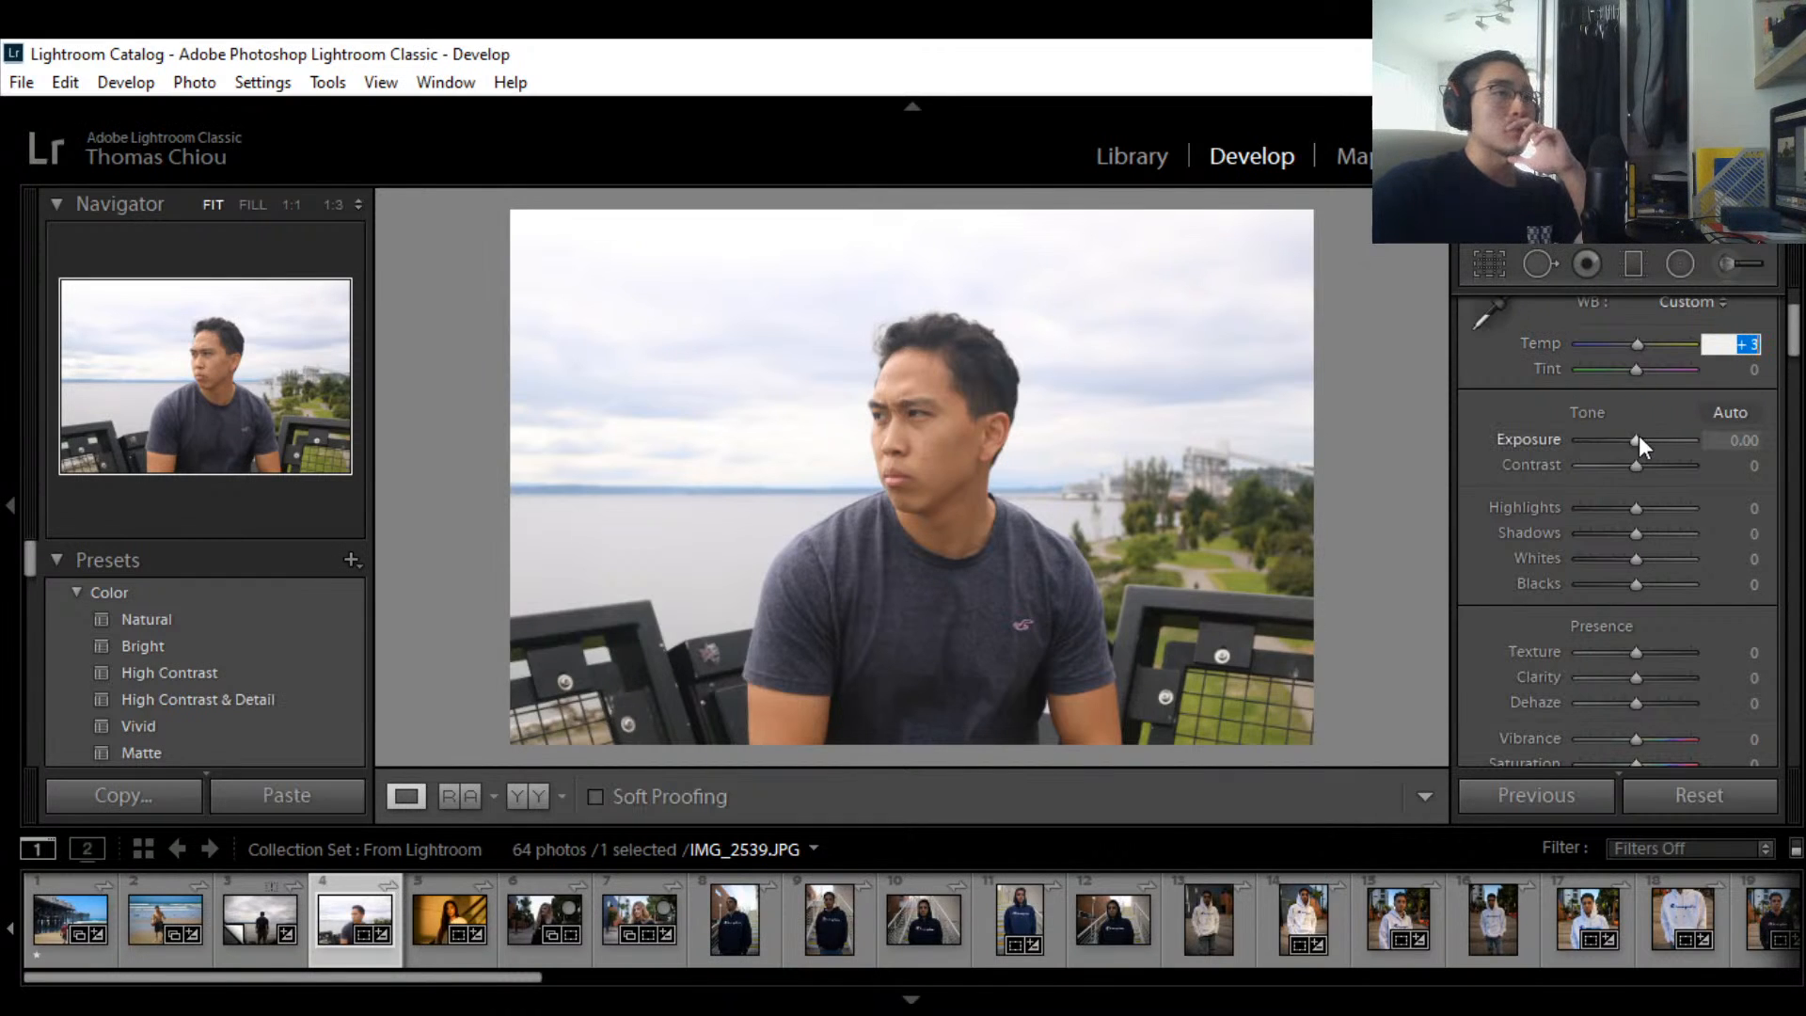
pyautogui.moveTo(1638, 438)
pyautogui.mouseDown()
pyautogui.moveTo(1656, 438)
pyautogui.moveTo(1638, 438)
pyautogui.mouseUp()
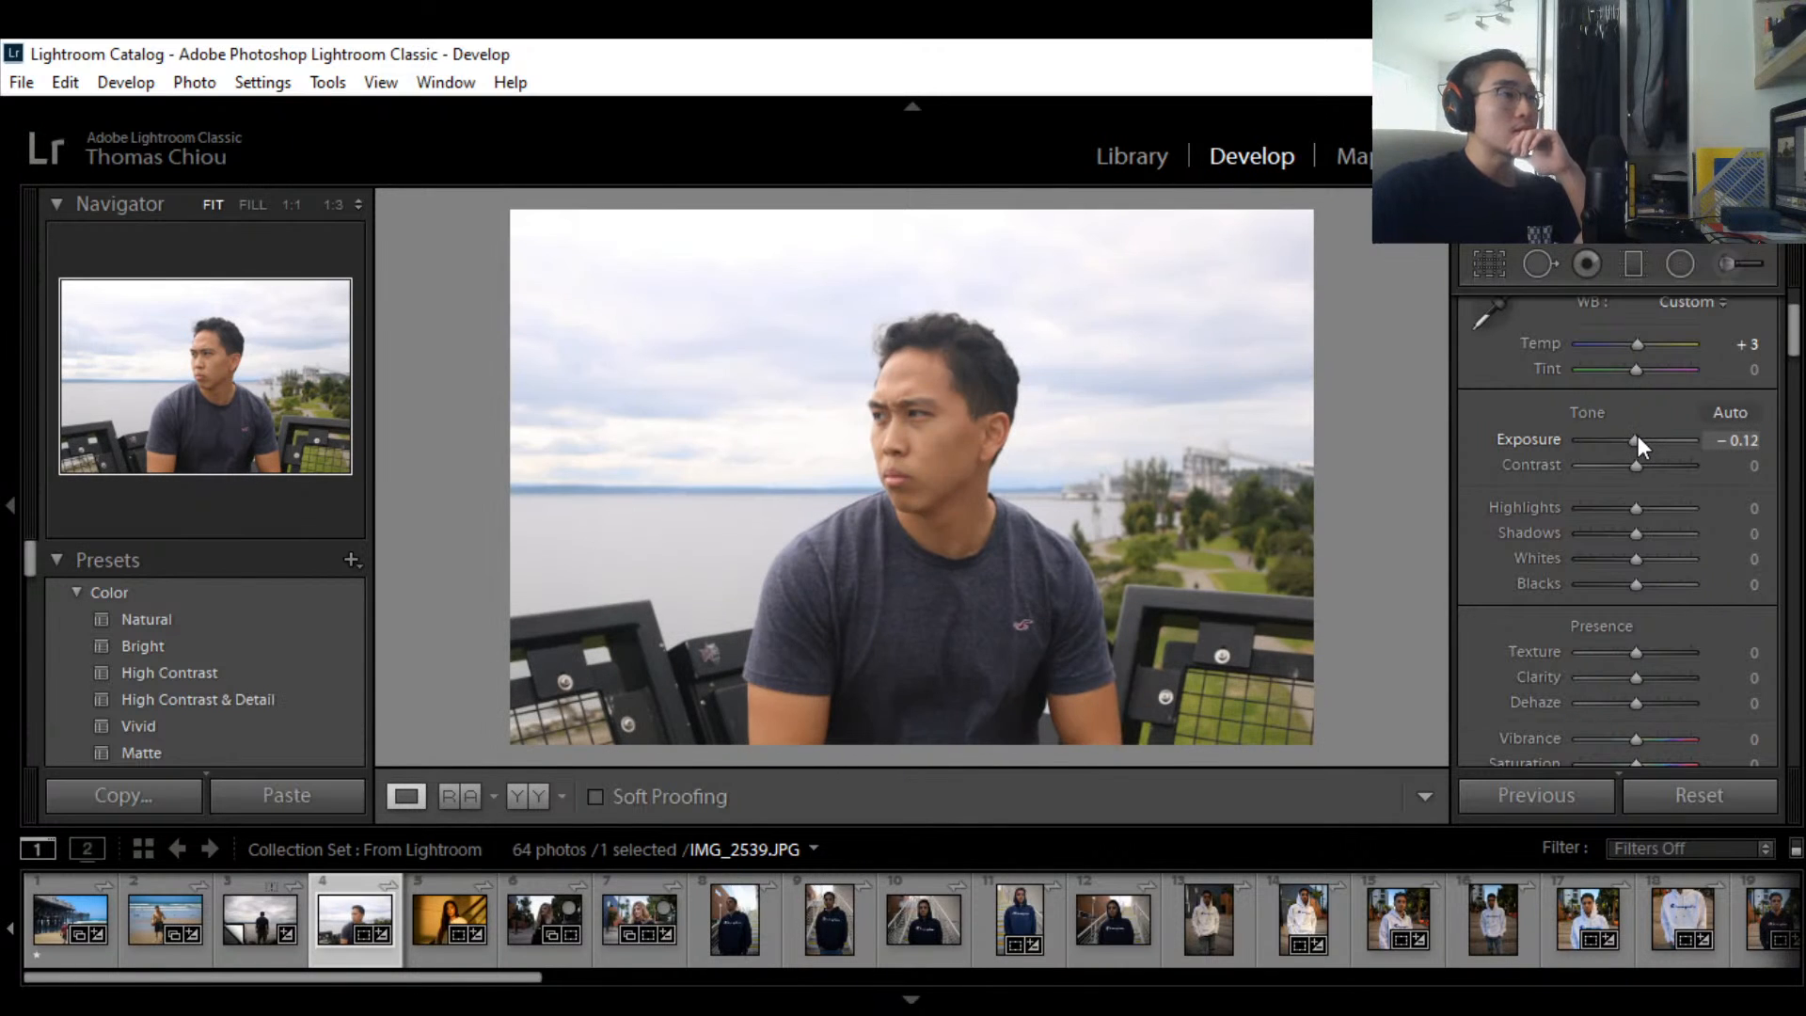
pyautogui.click(1740, 439)
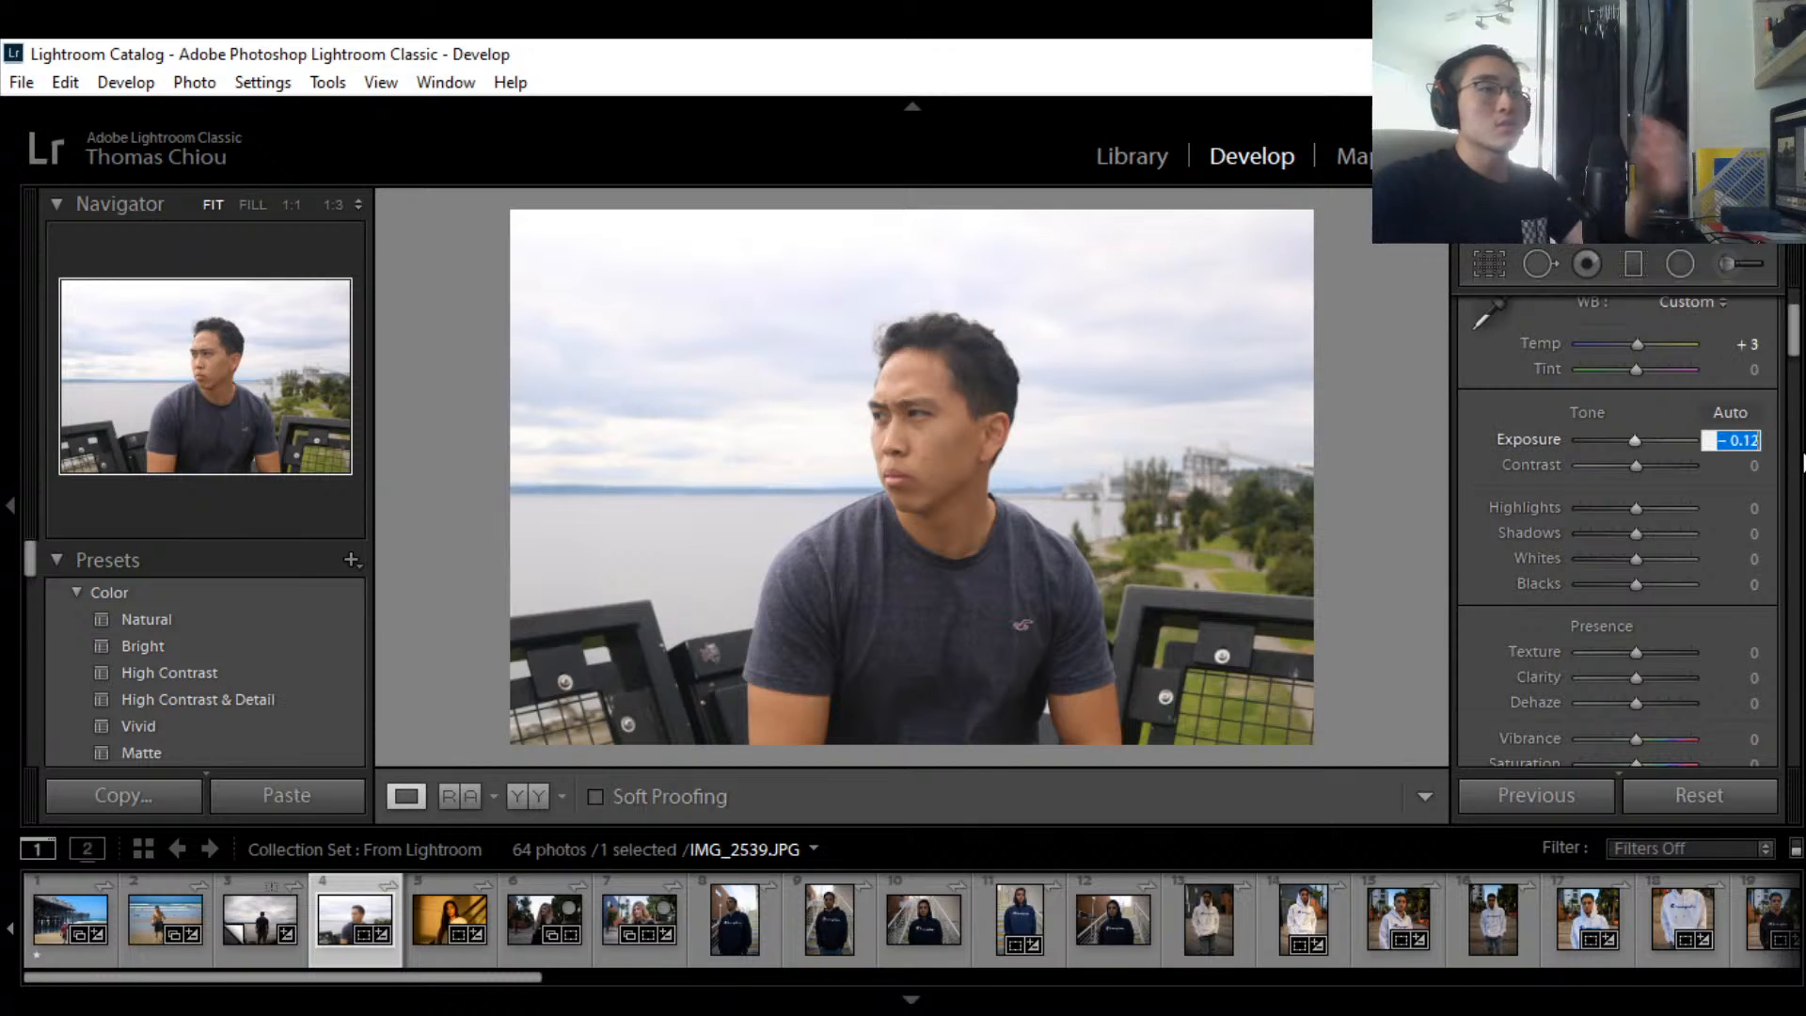
pyautogui.press('BackSpace')
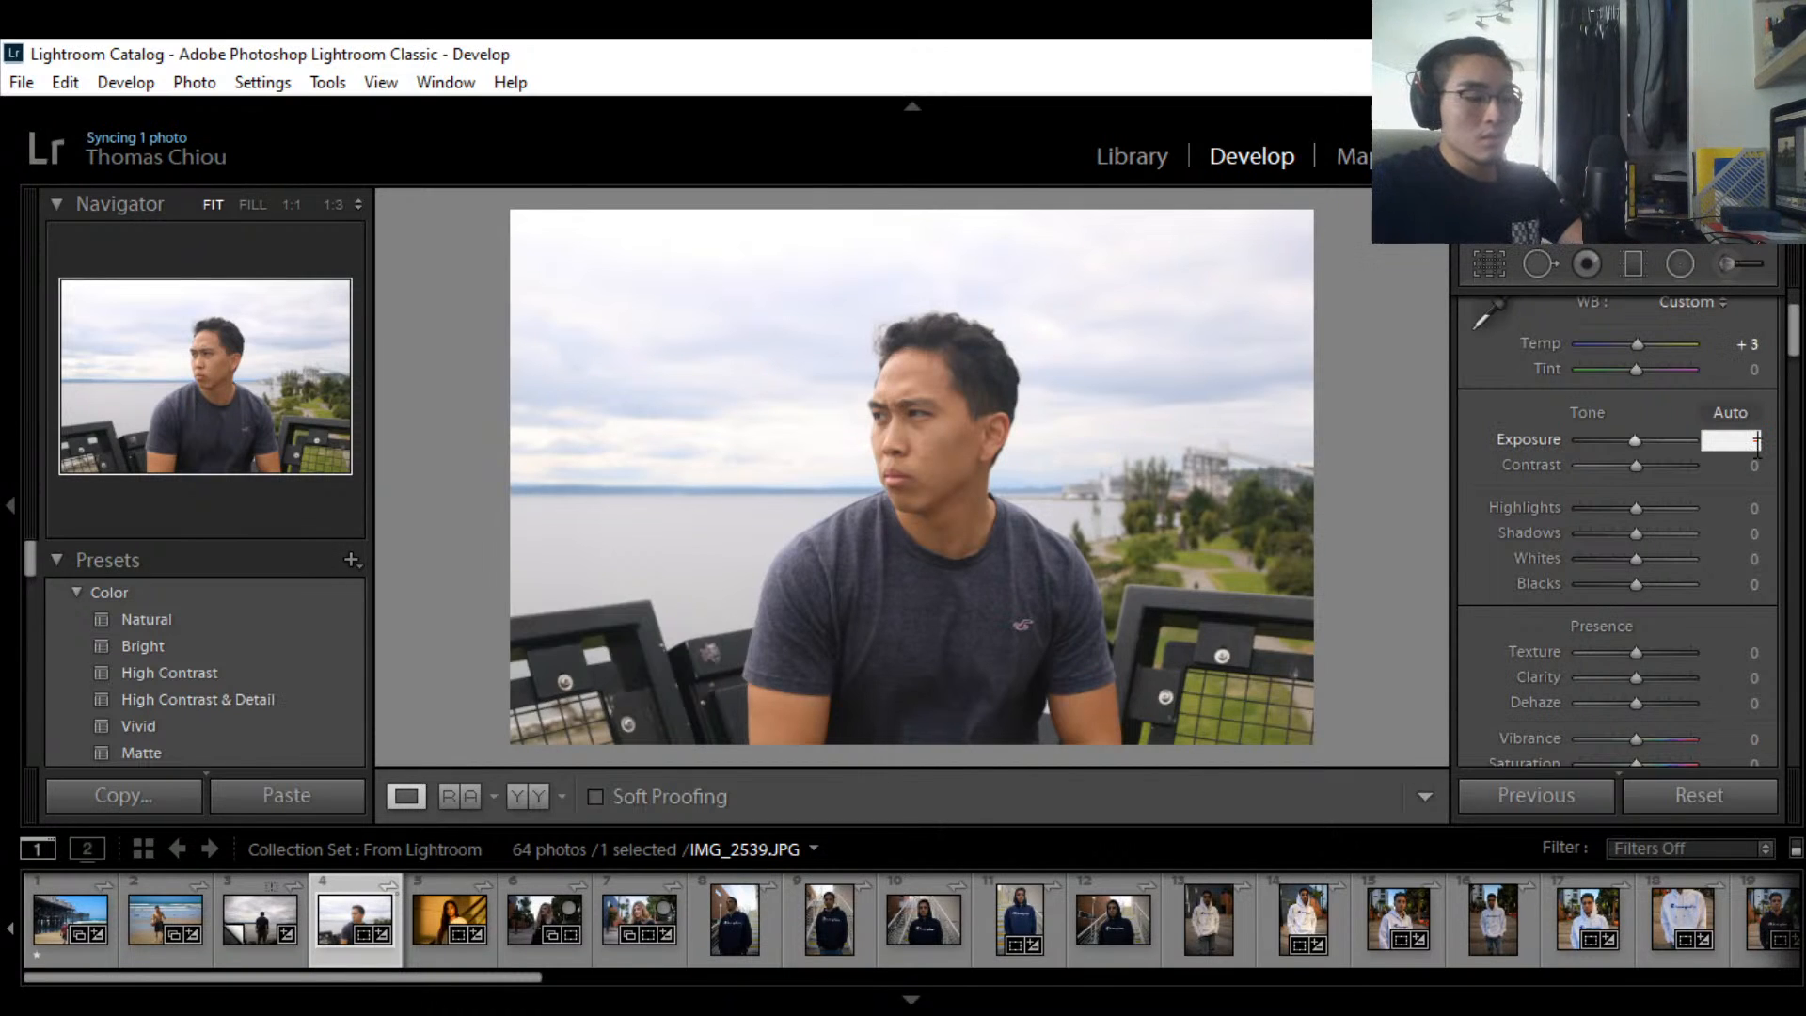
pyautogui.write('-2')
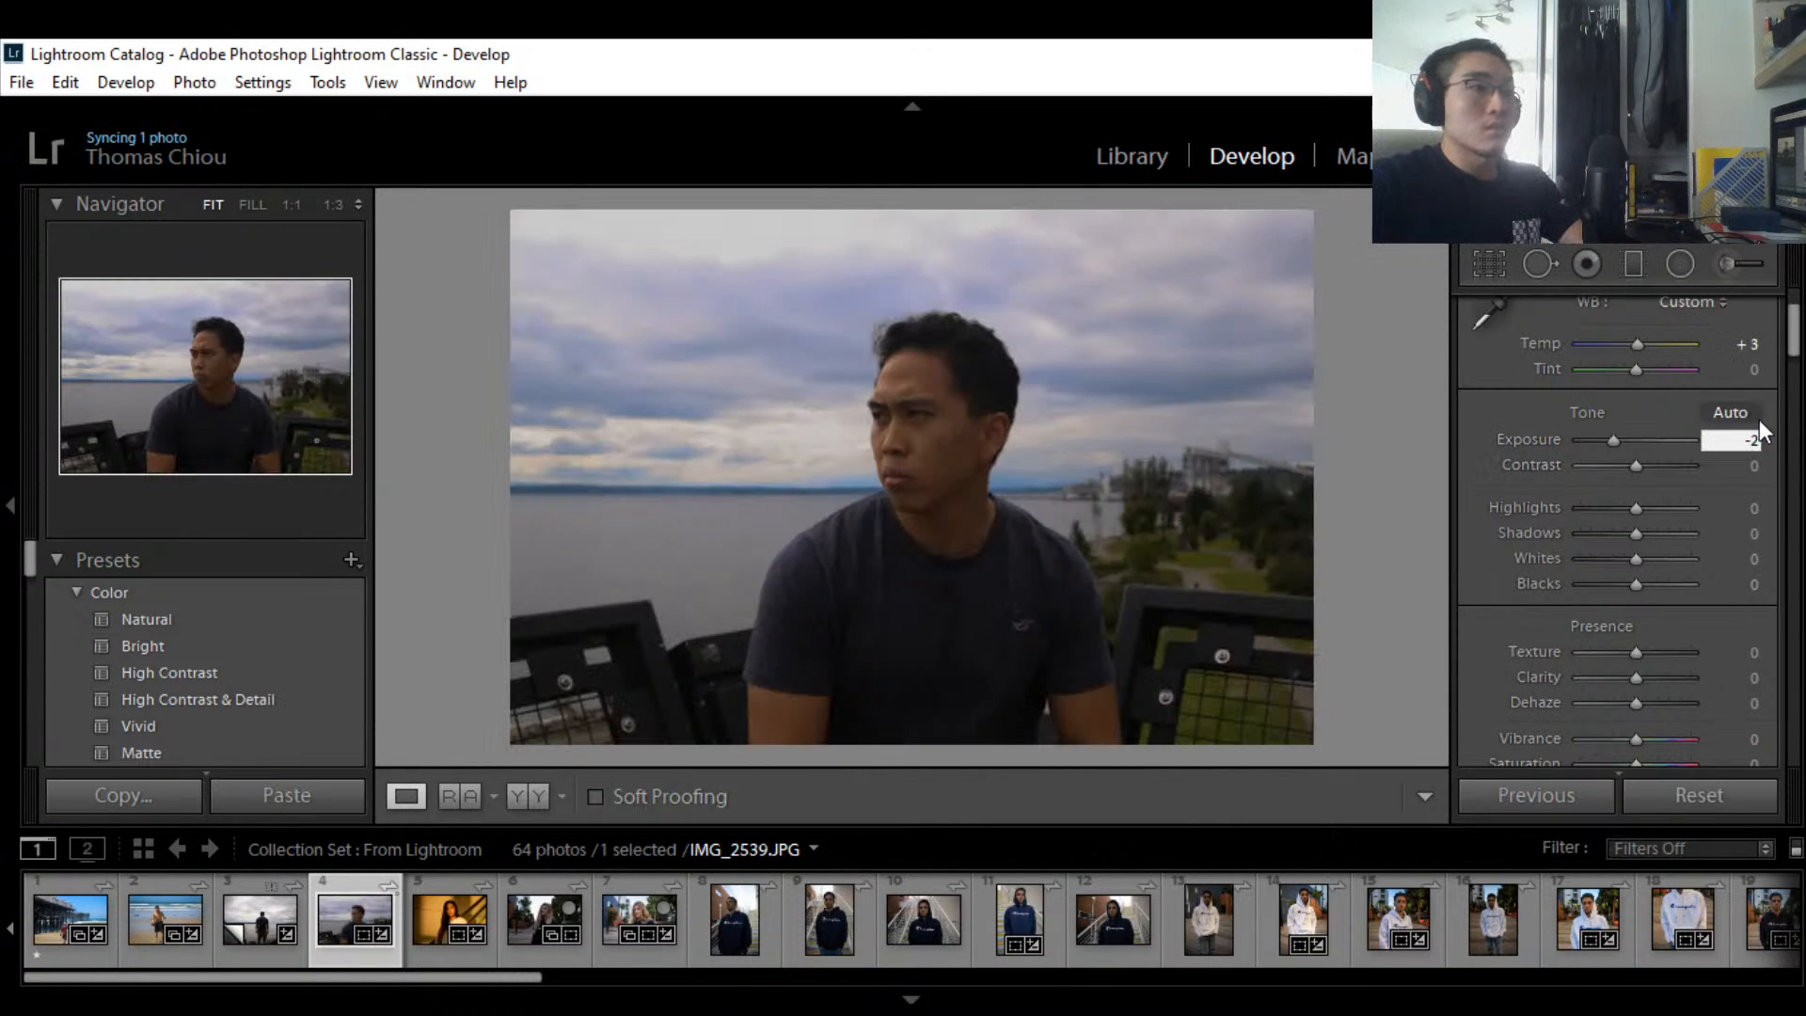
pyautogui.press('BackSpace')
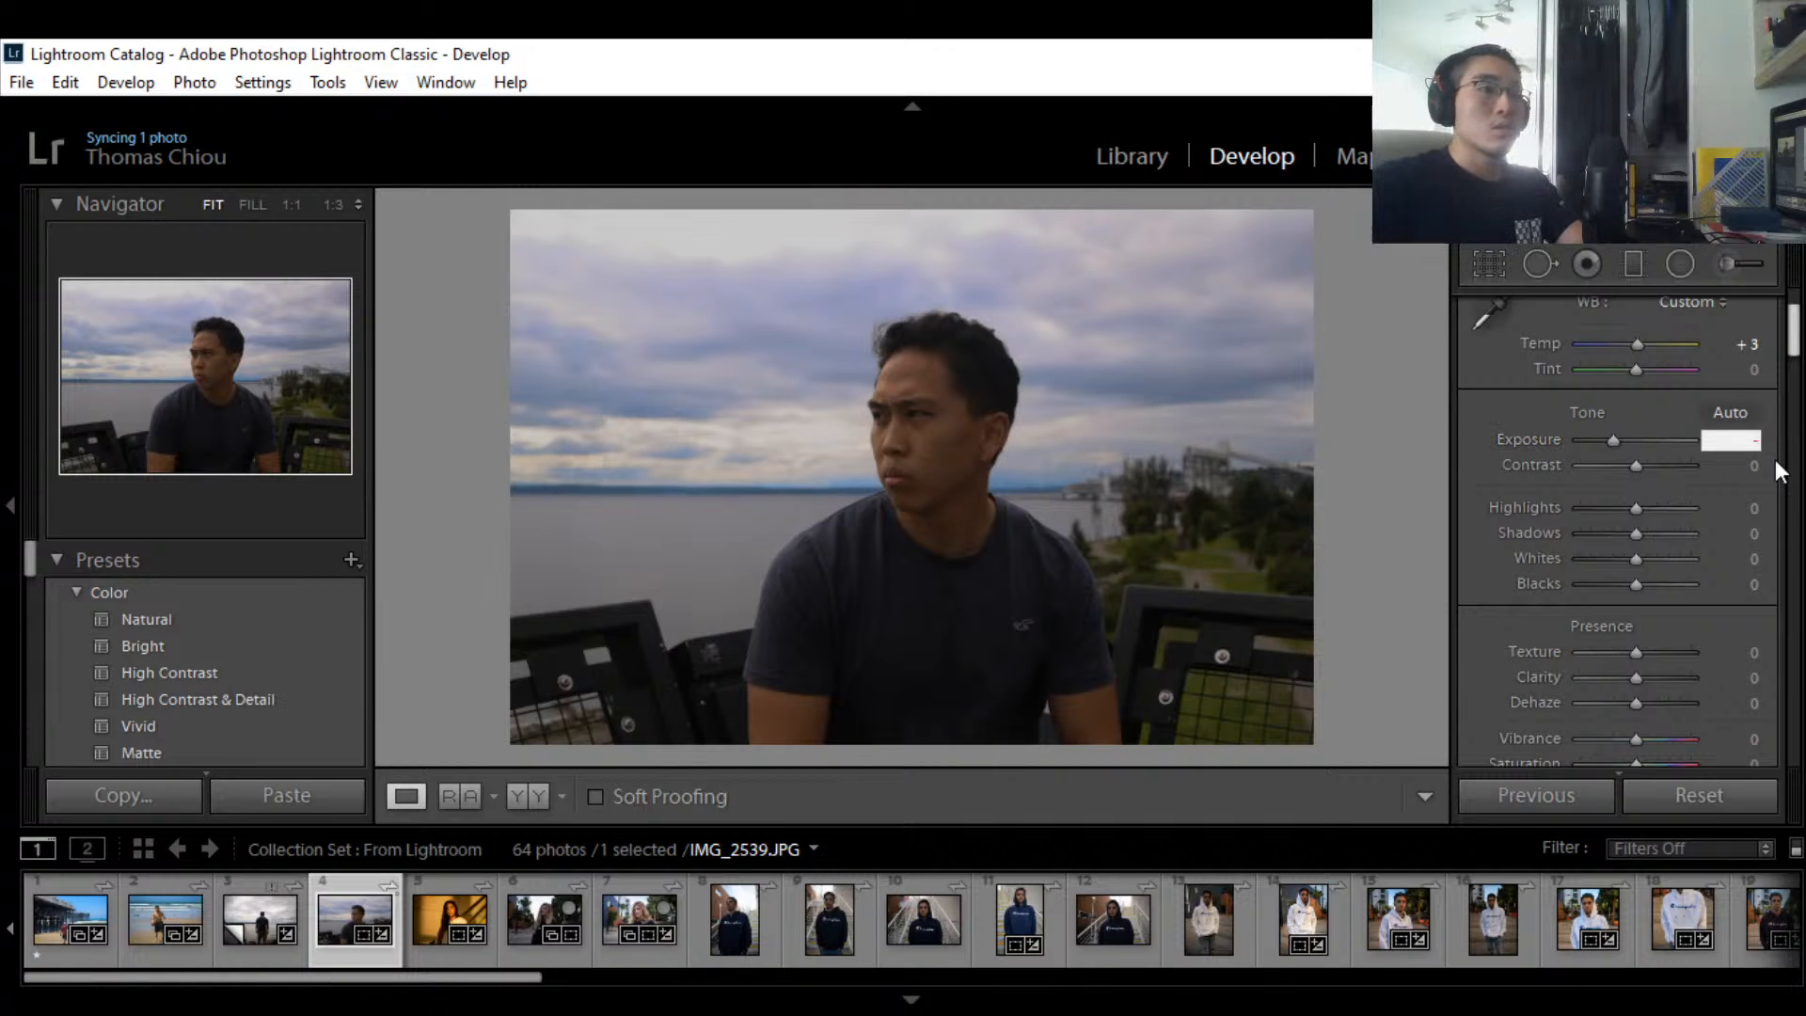
pyautogui.write('1')
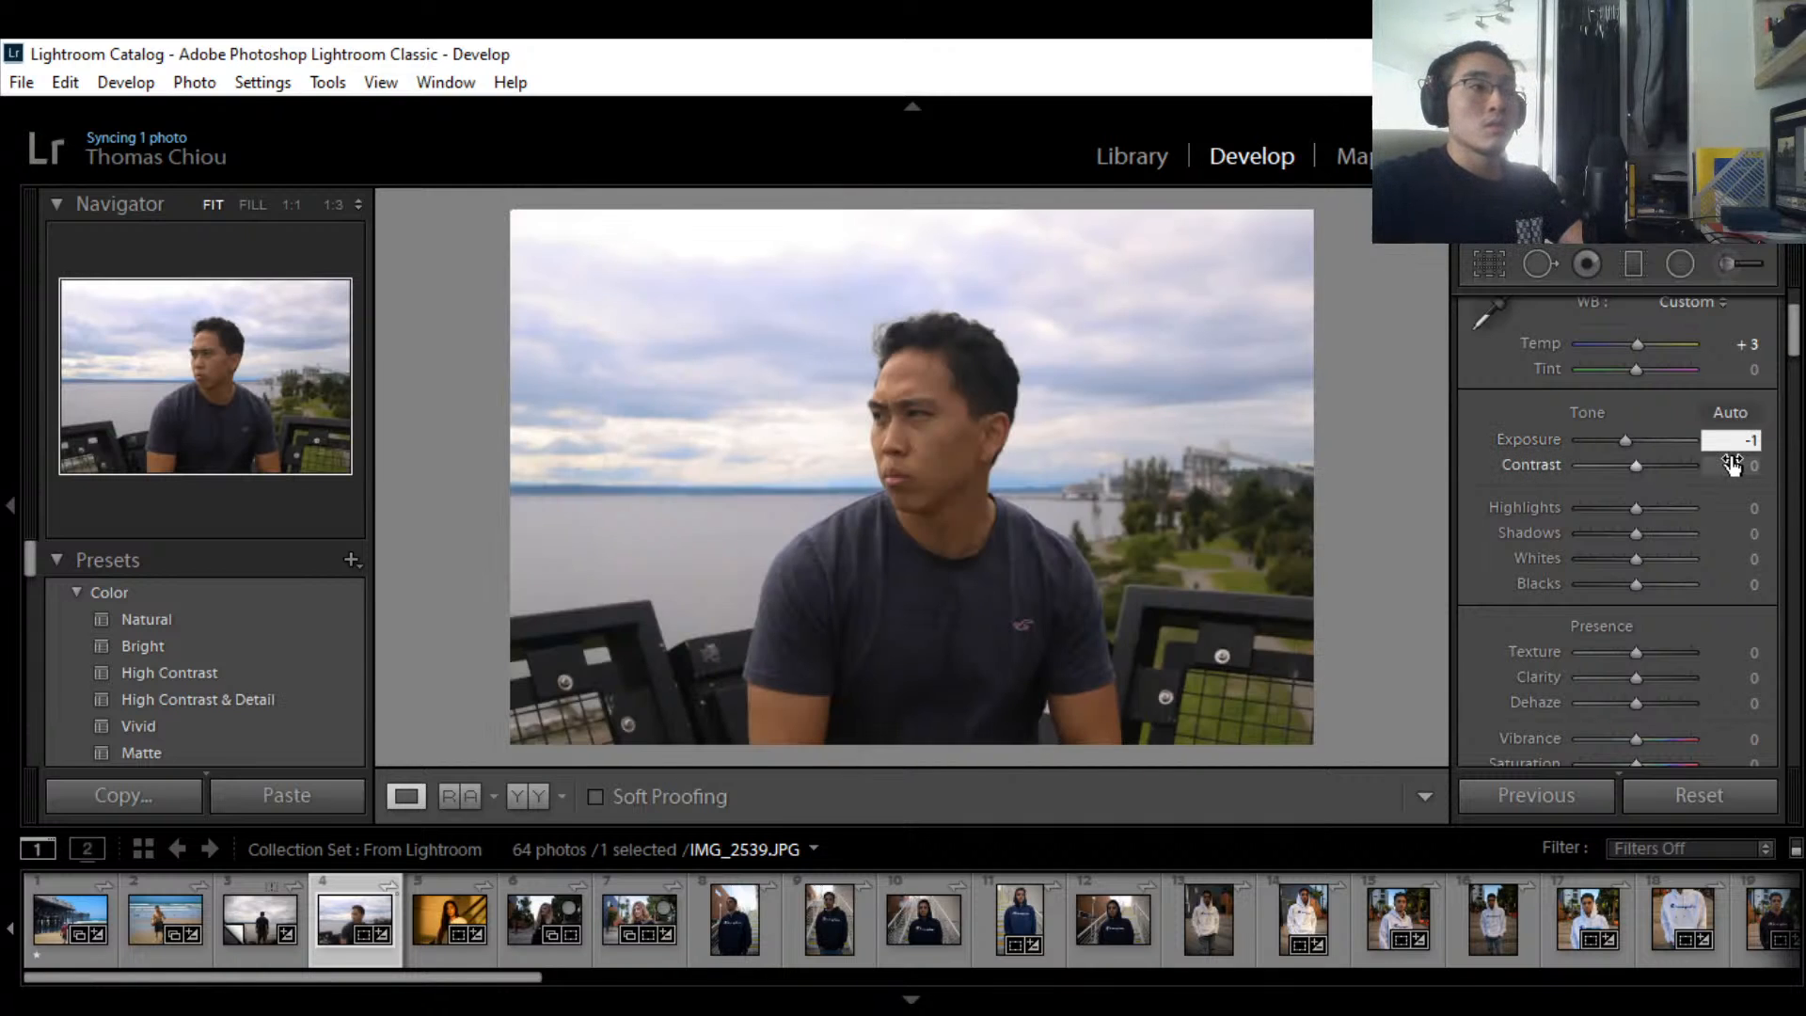
pyautogui.click(1621, 436)
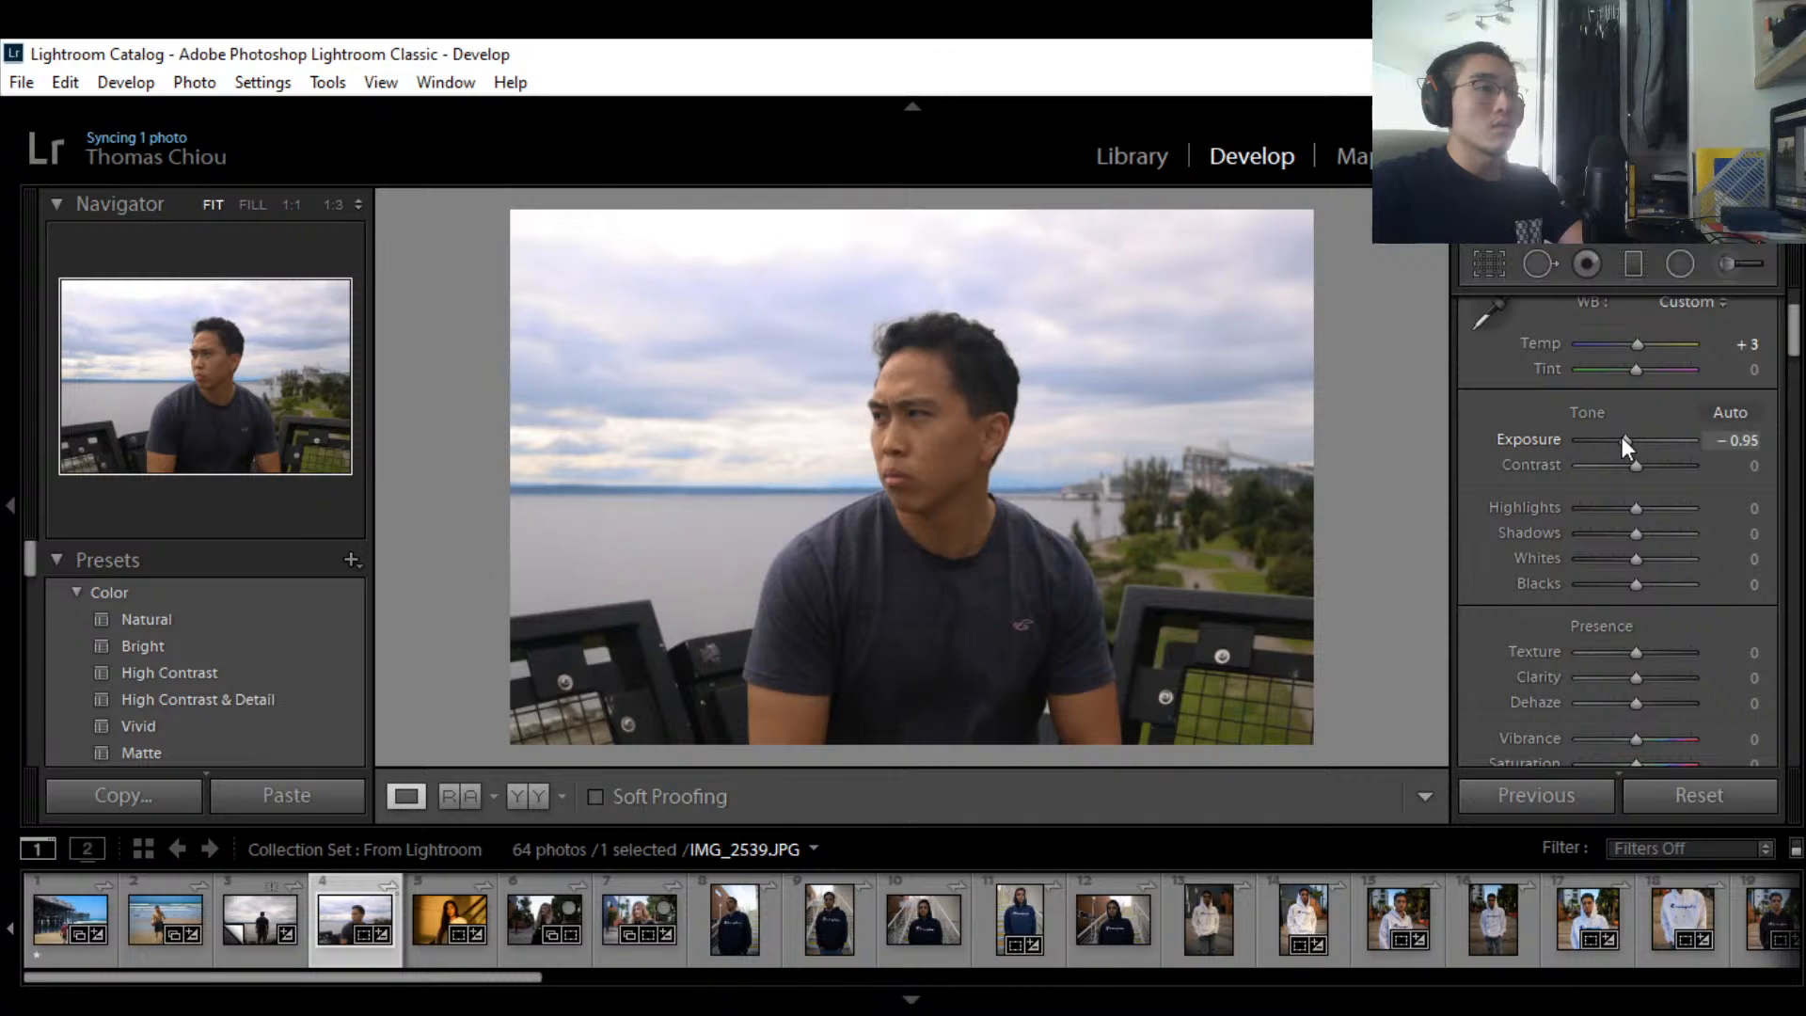
pyautogui.moveTo(1621, 436); pyautogui.dragTo(1629, 436)
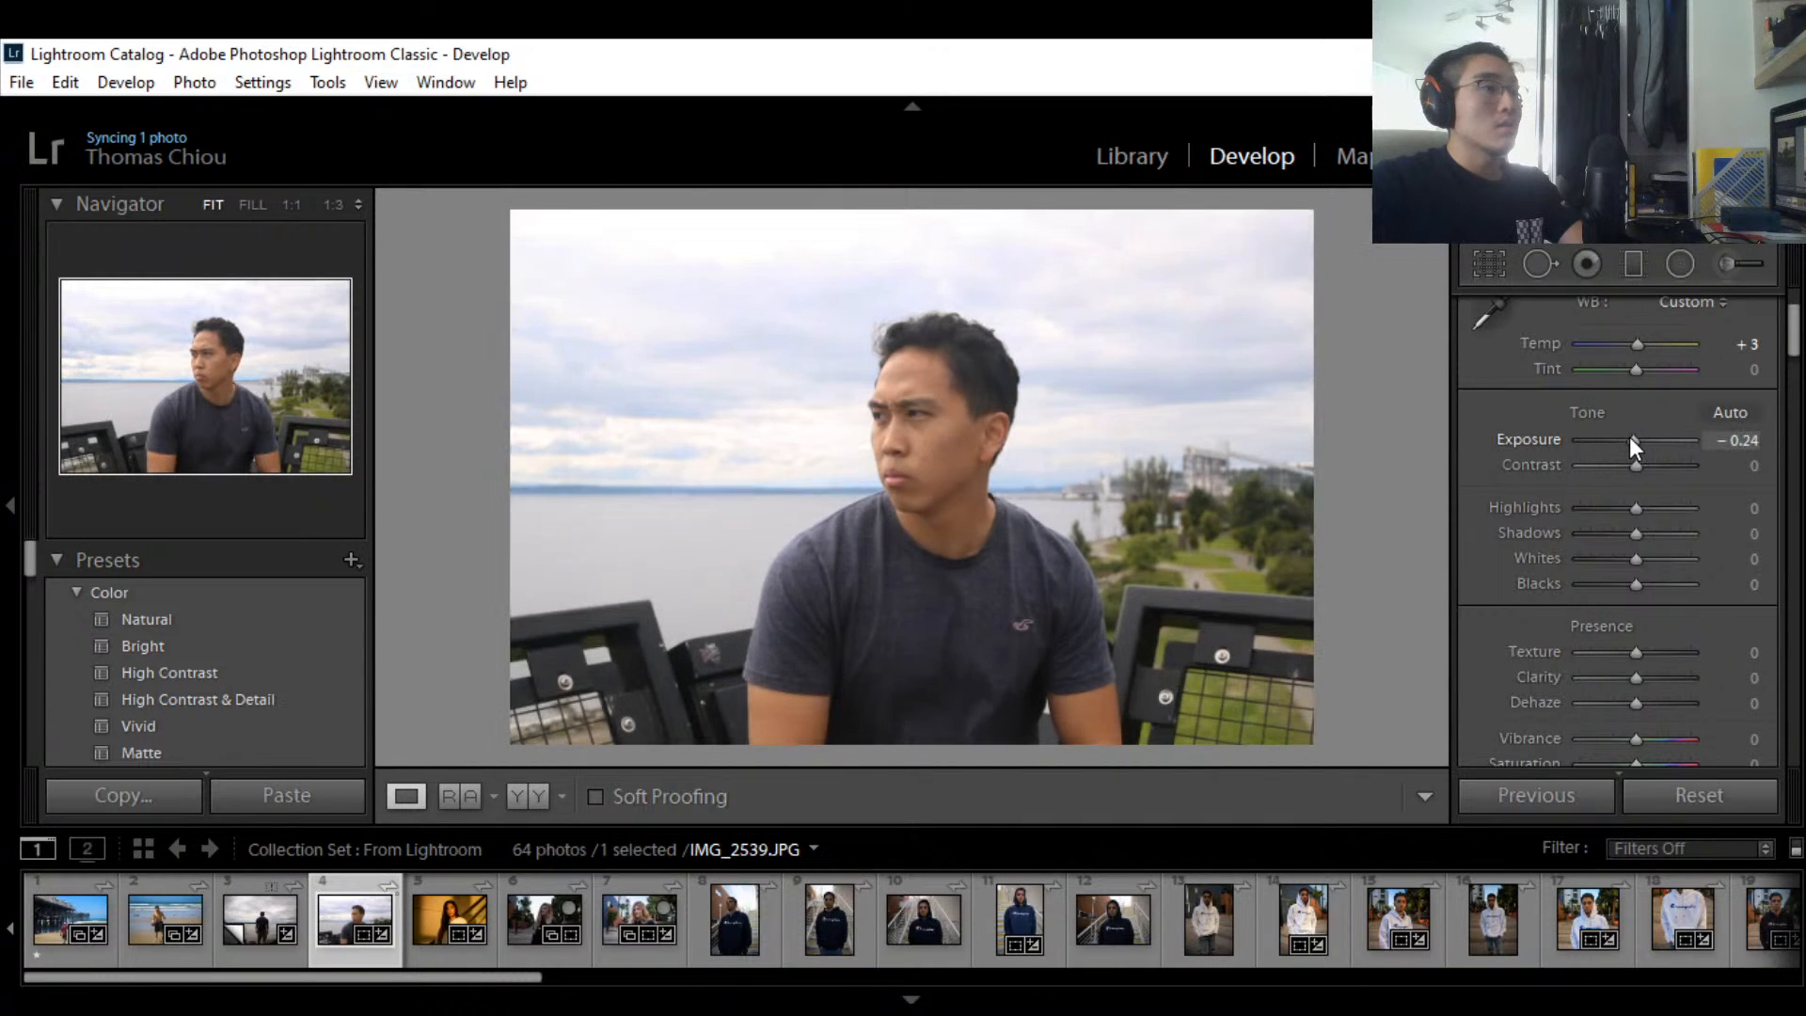
pyautogui.click(1764, 438)
pyautogui.write('0')
pyautogui.press('Return')
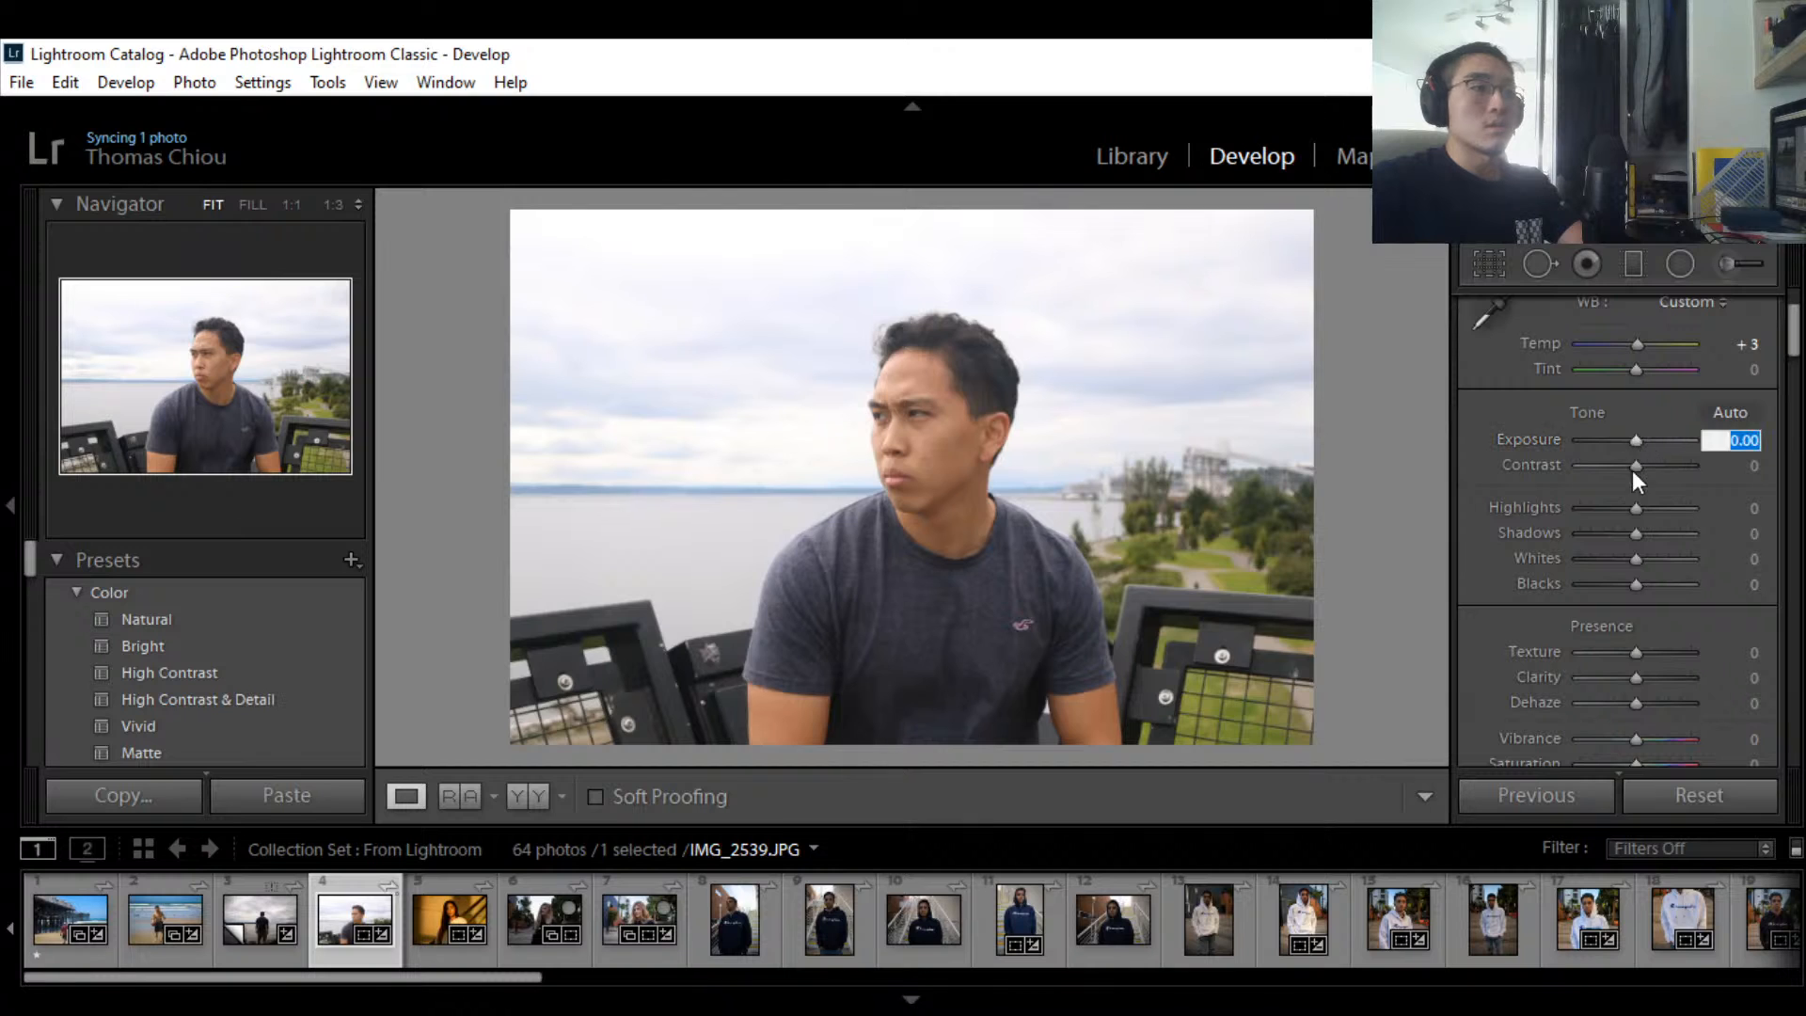
pyautogui.click(1660, 441)
pyautogui.doubleClick(1632, 440)
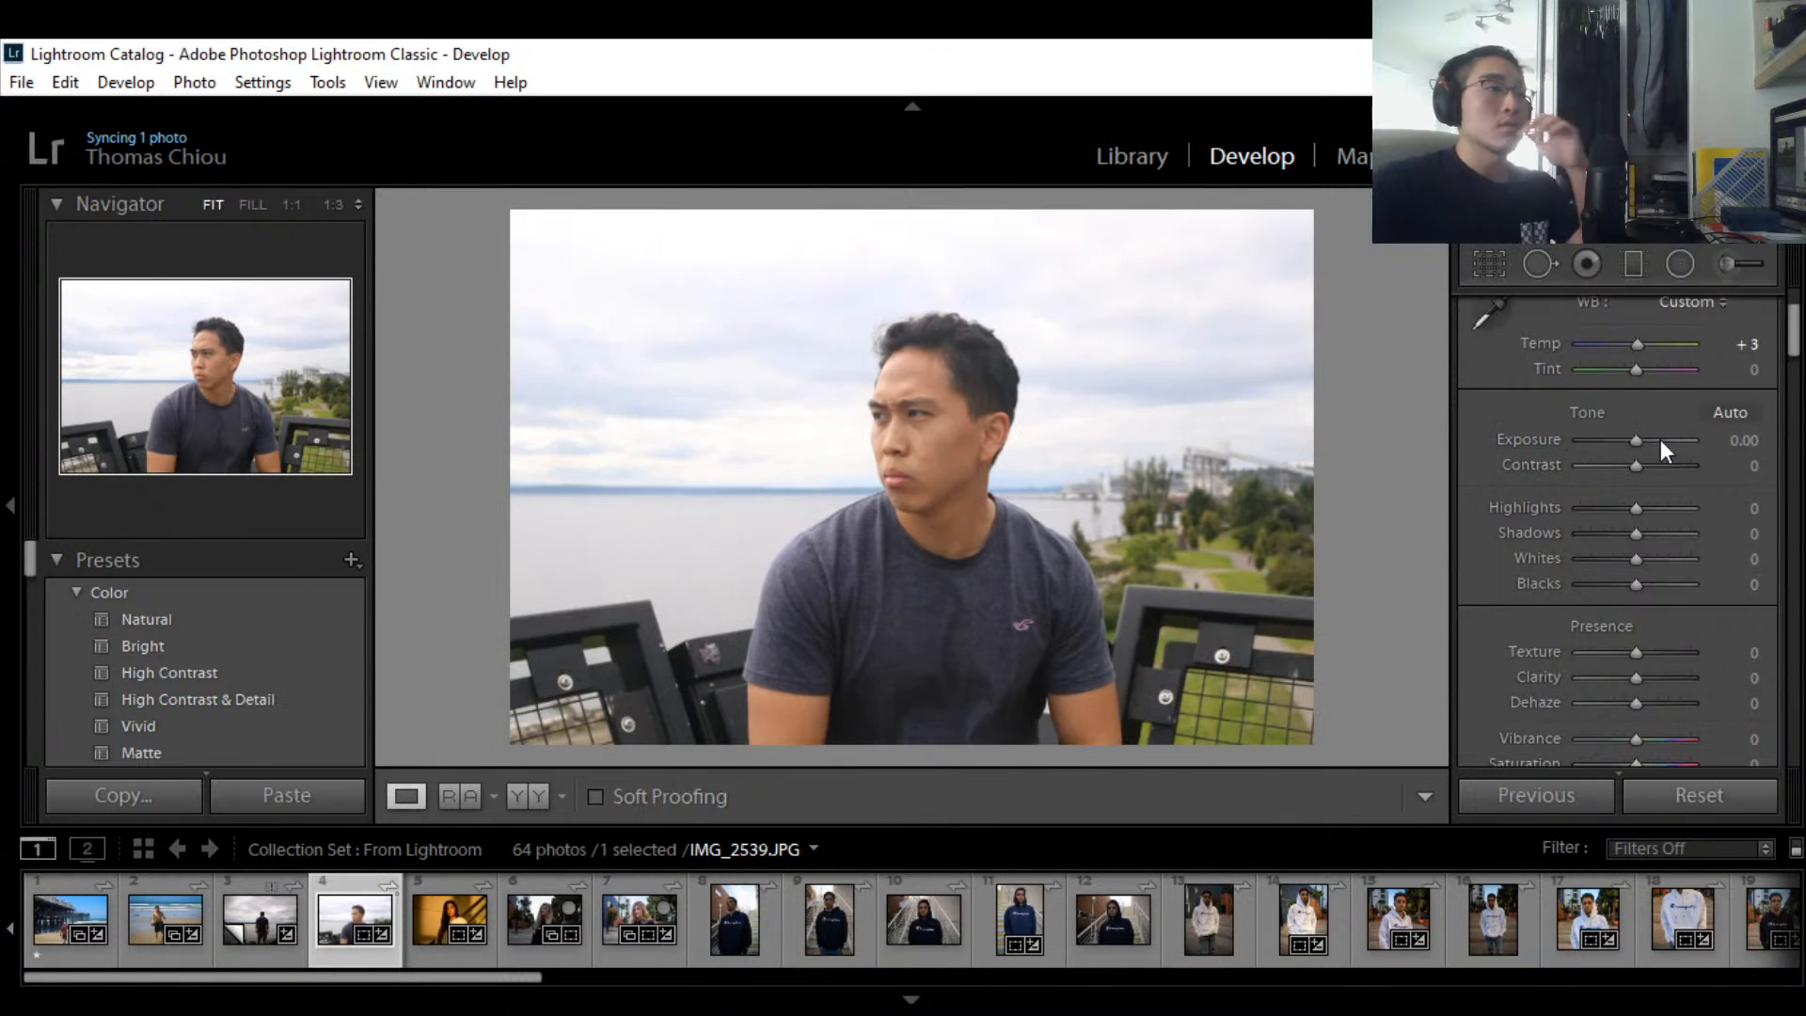
# Step: Apply Auto tone, then set Exposure to -0.71 and Highlights to -55
pyautogui.click(1712, 414)
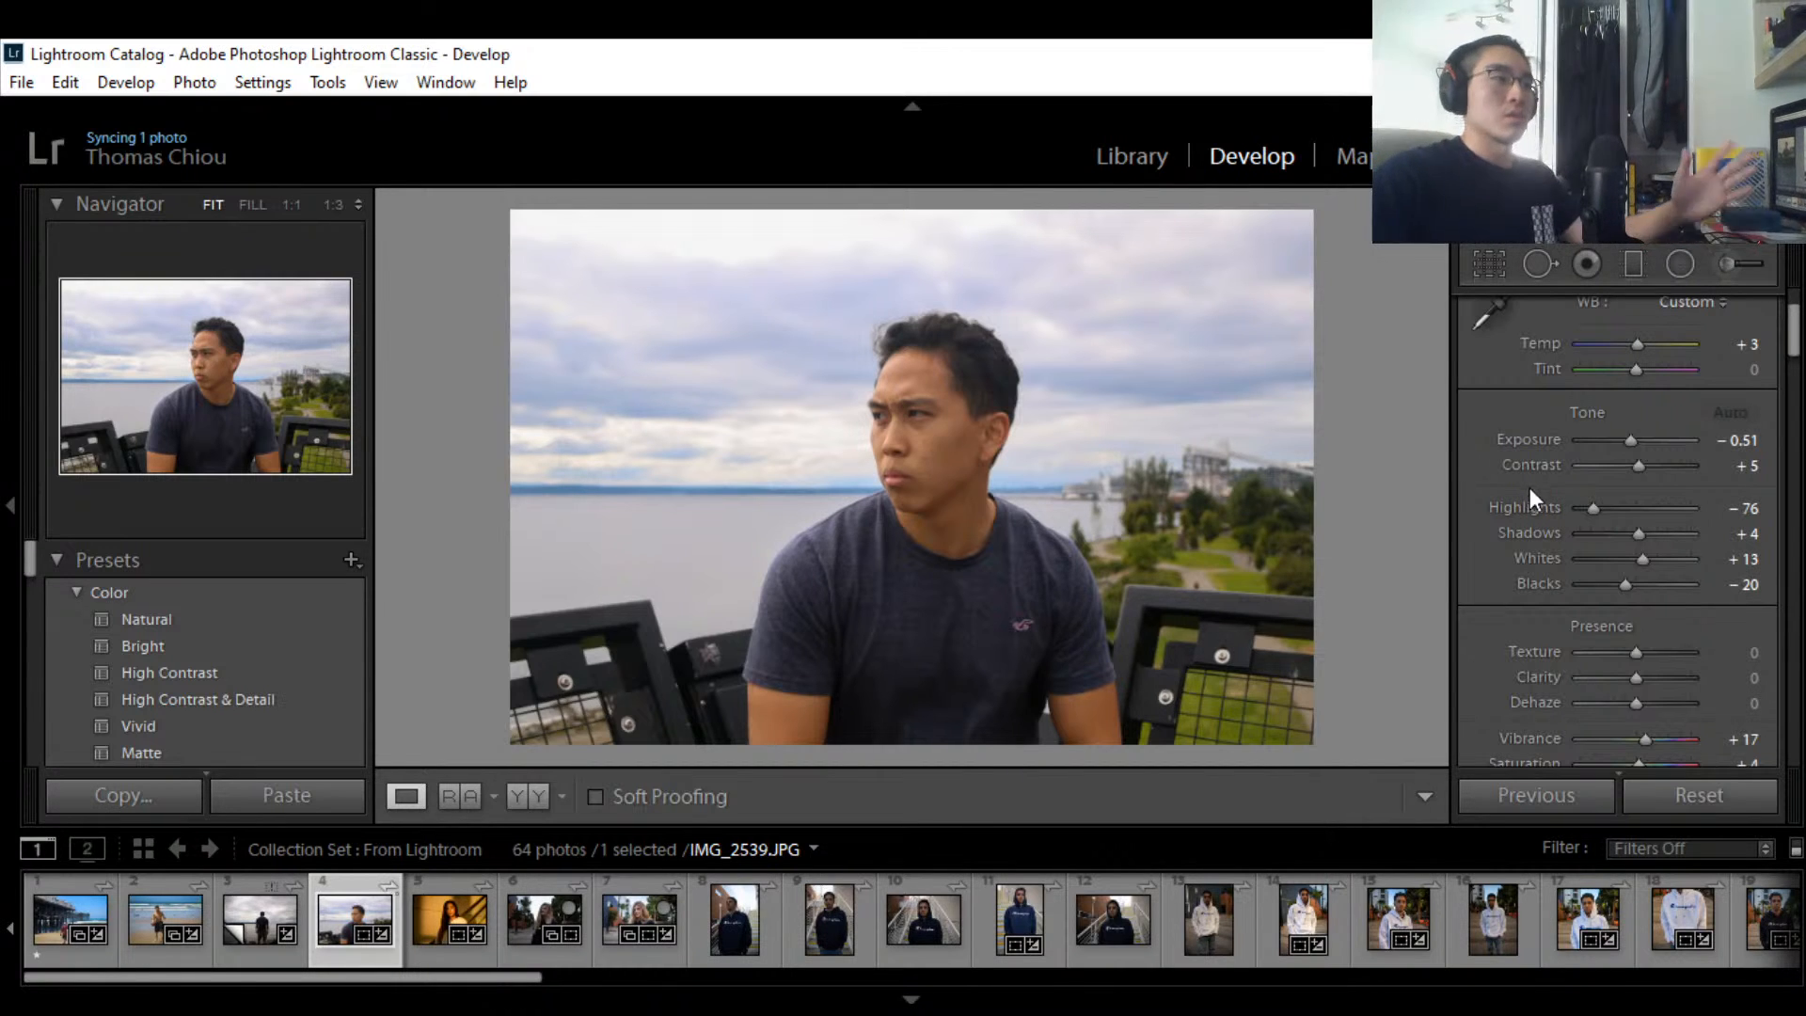
pyautogui.scroll(-3, 1616, 431)
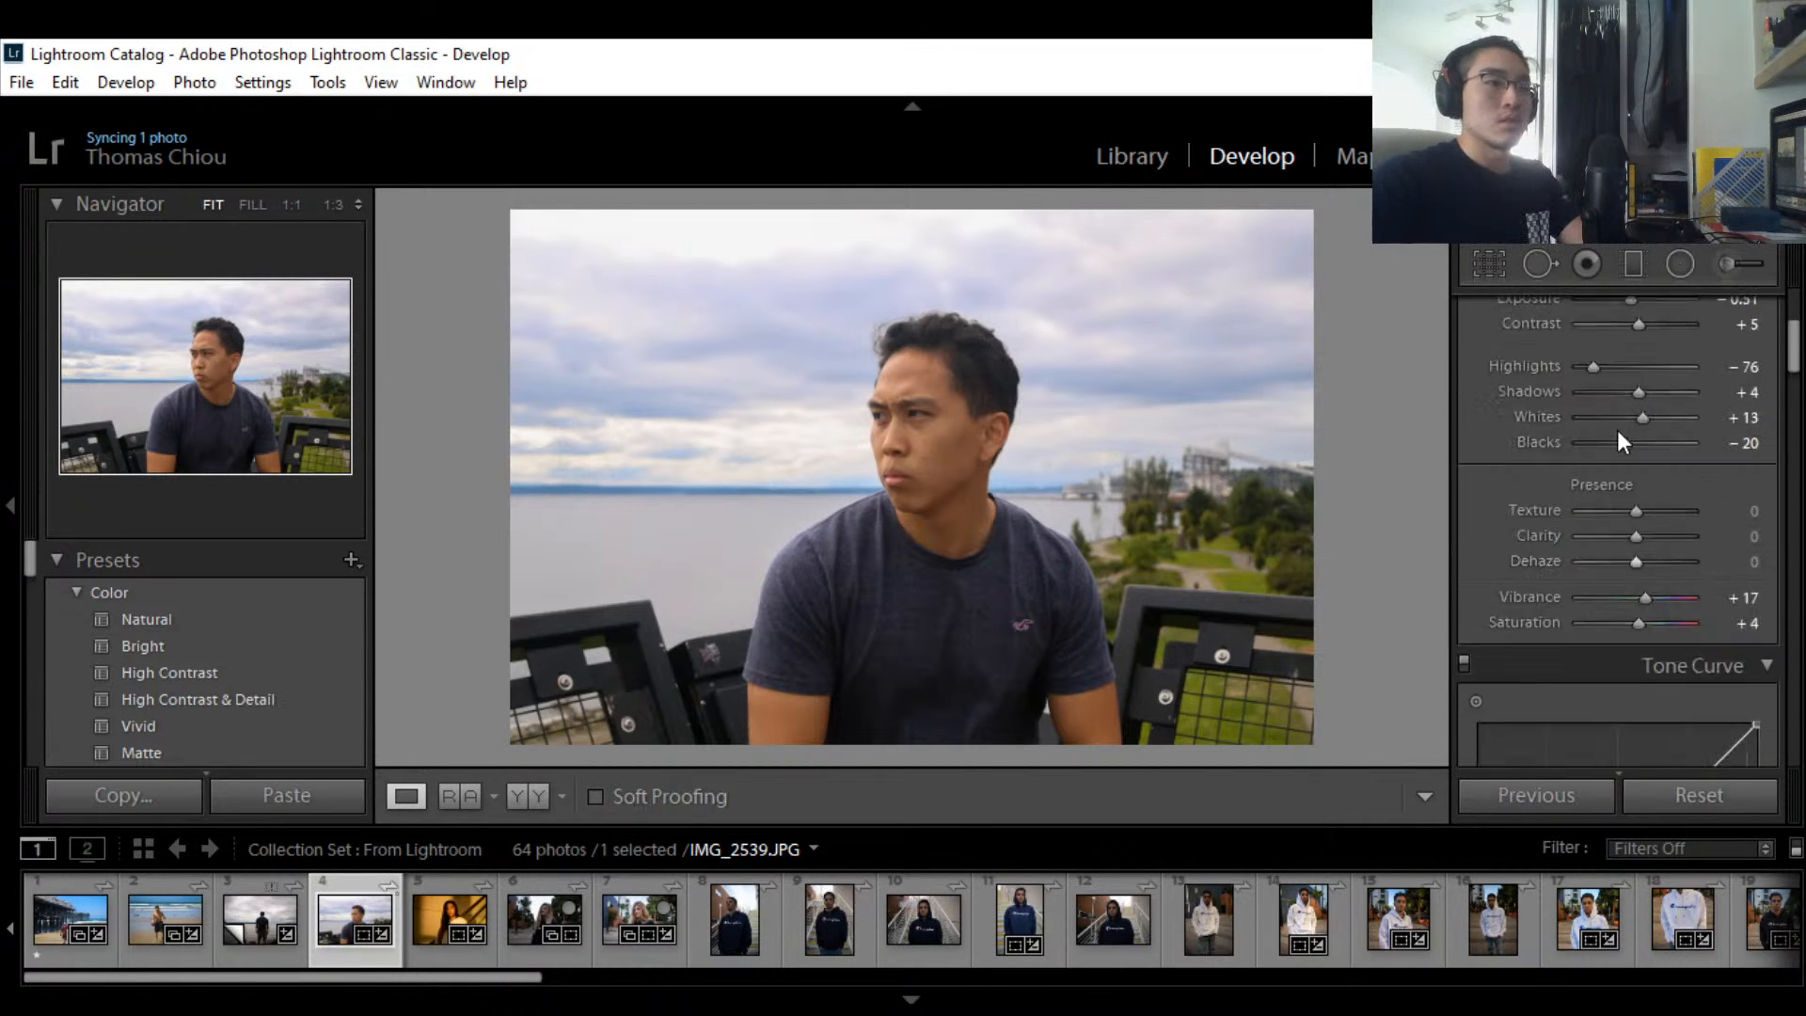
pyautogui.scroll(3, 1617, 431)
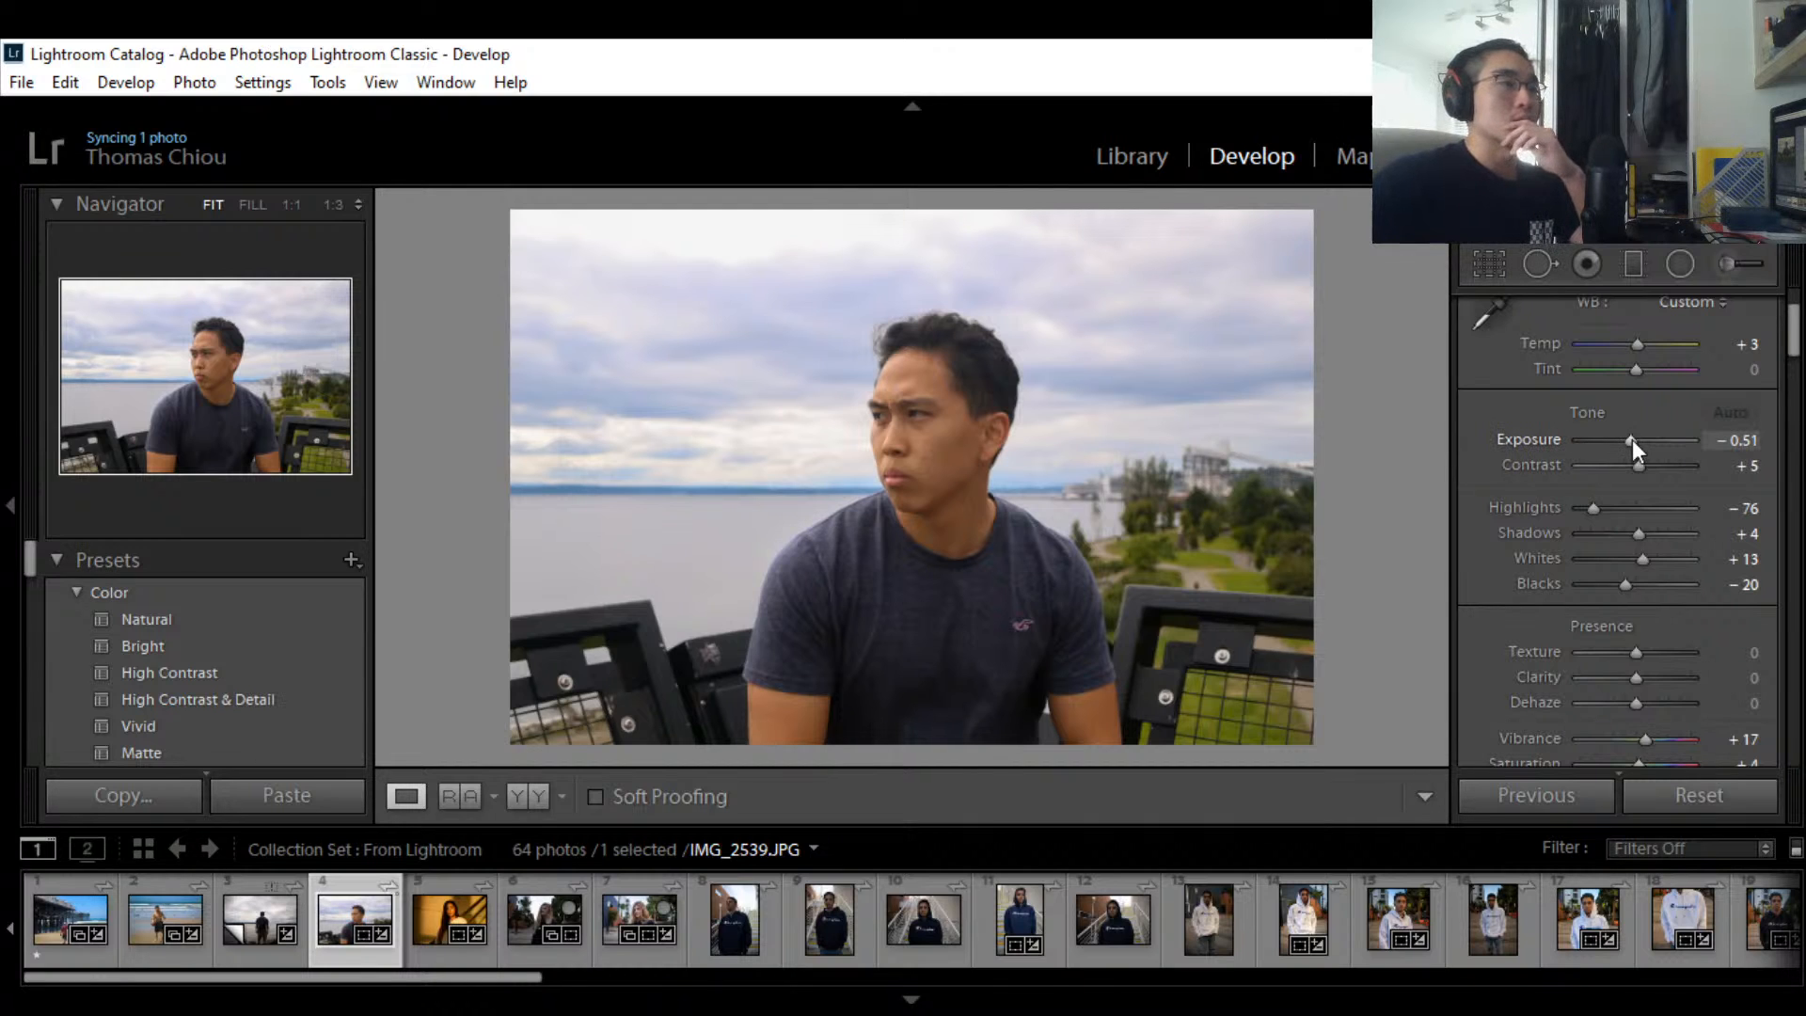
pyautogui.moveTo(1632, 438); pyautogui.dragTo(1629, 438)
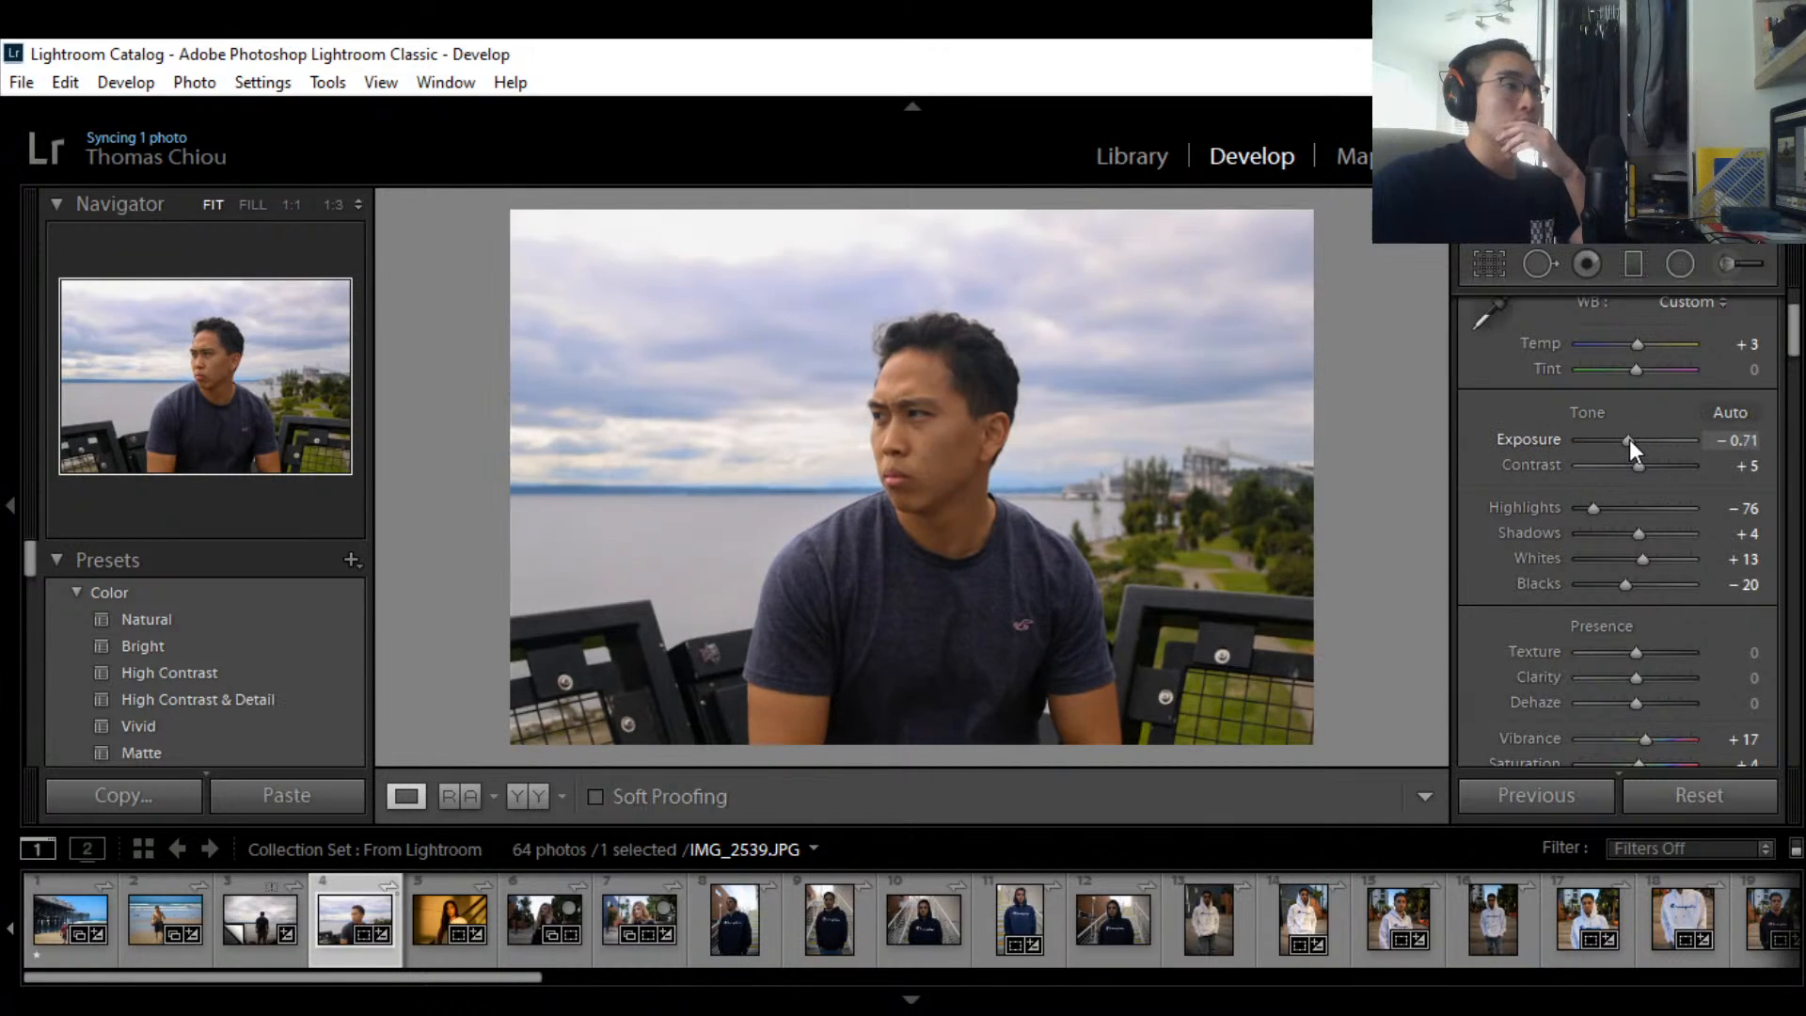
pyautogui.scroll(-2, 1600, 482)
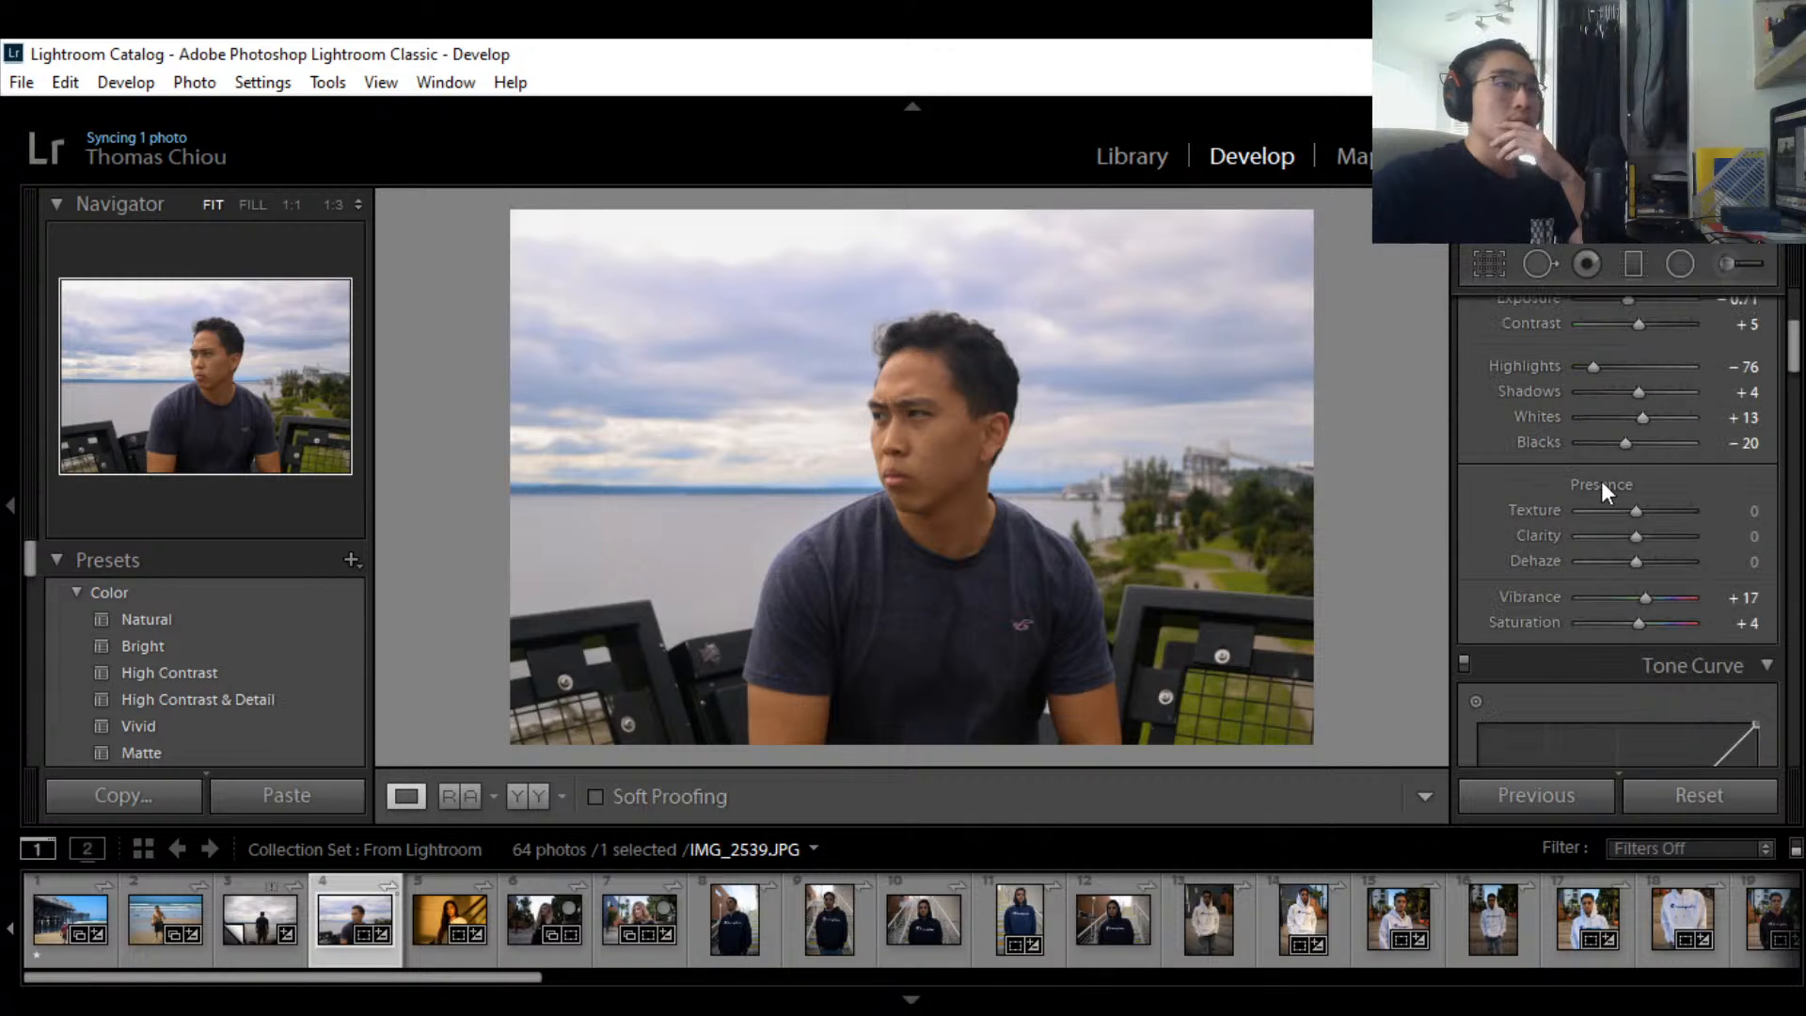
pyautogui.scroll(2, 1600, 477)
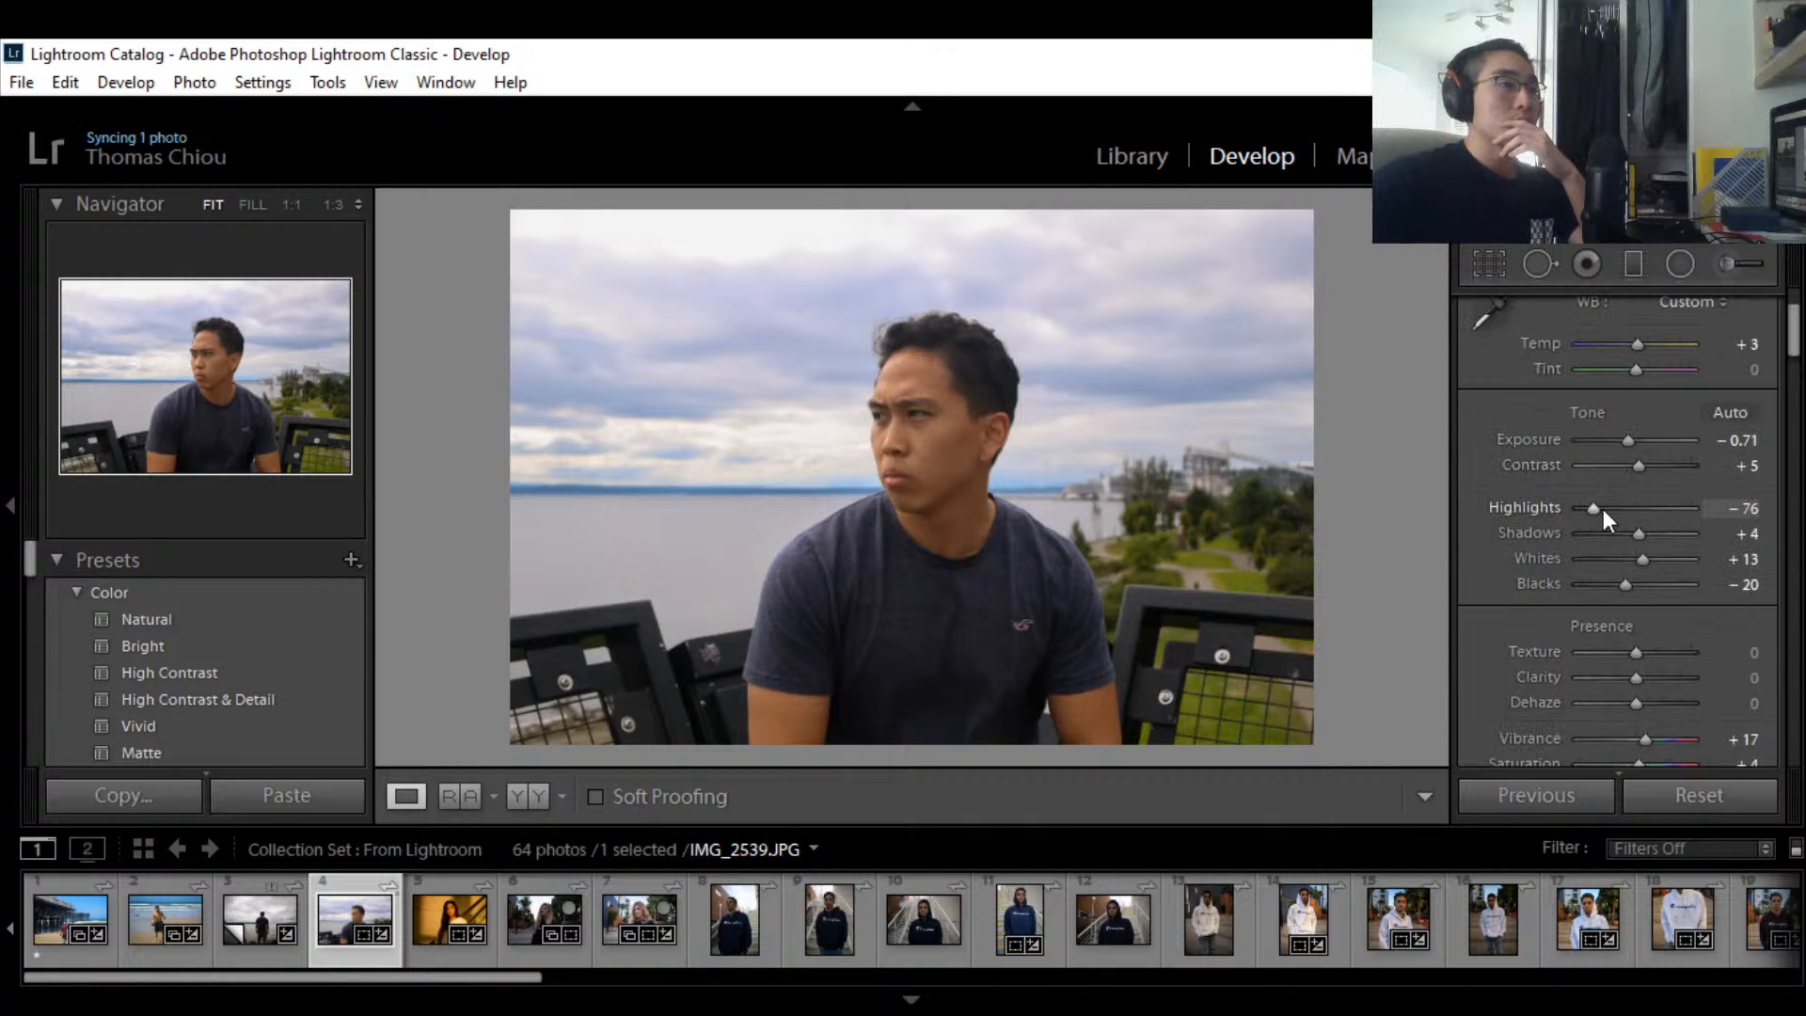
pyautogui.moveTo(1600, 510); pyautogui.dragTo(1616, 510)
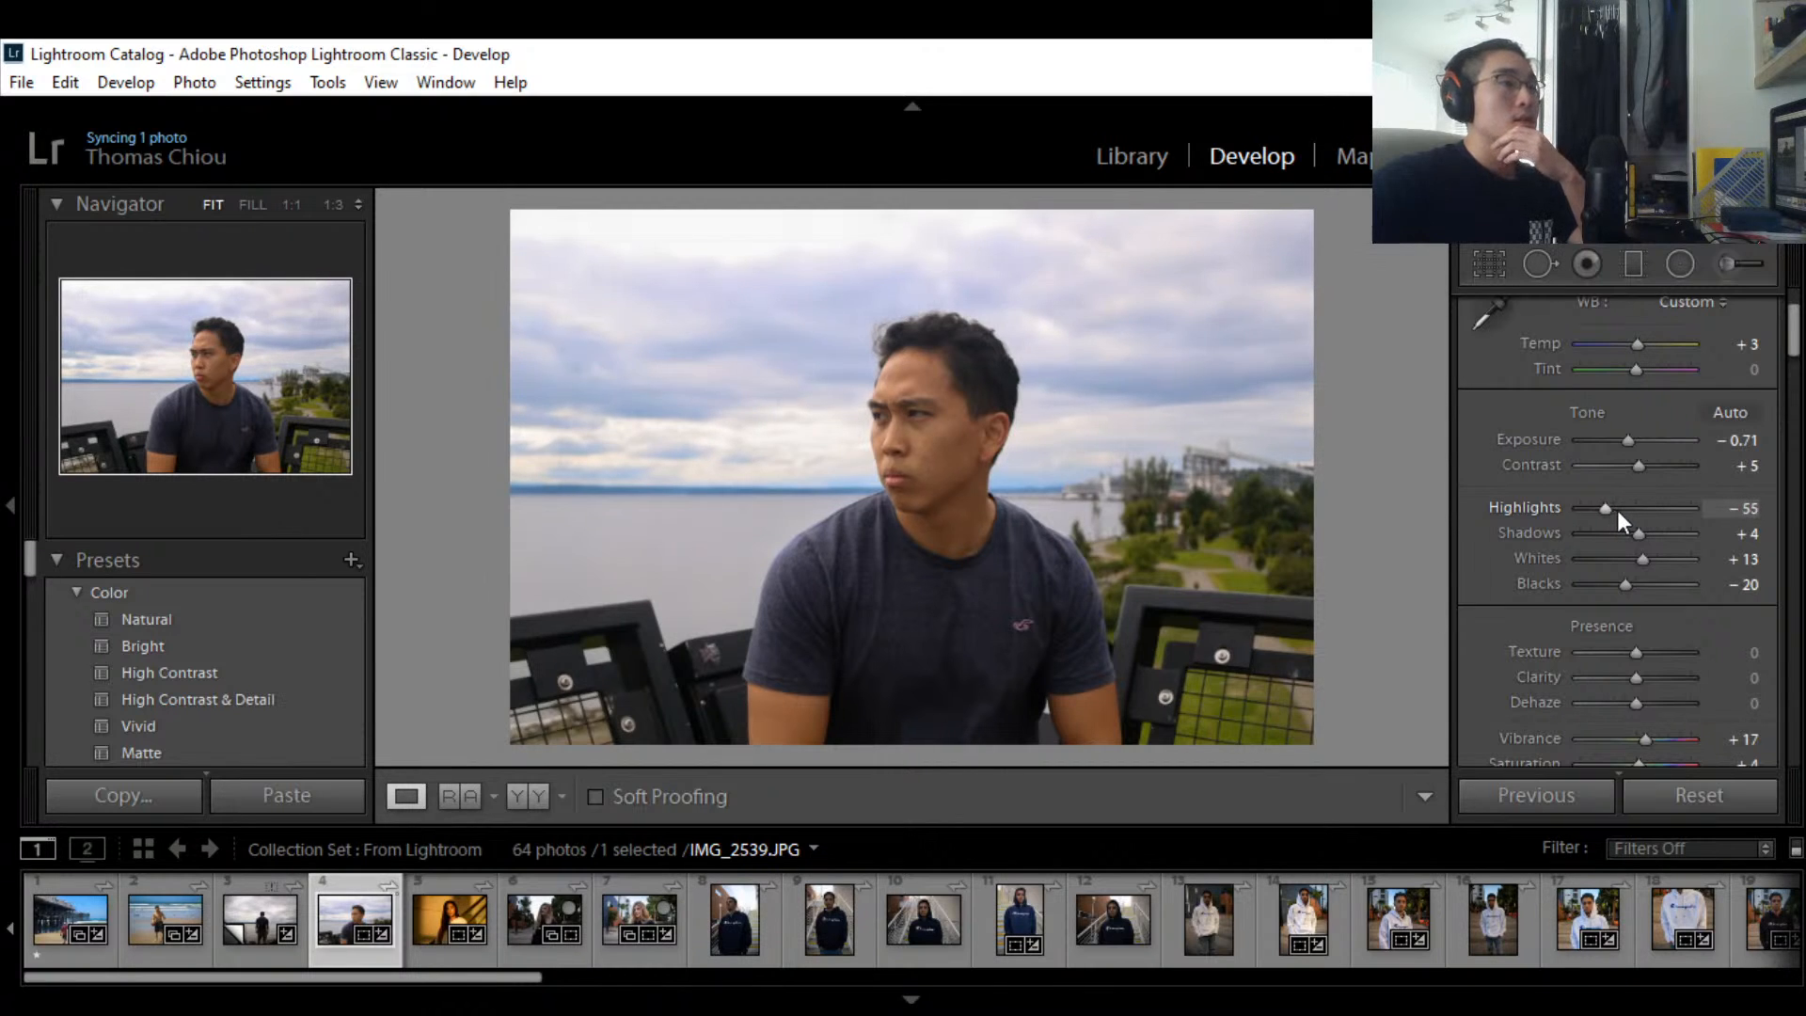
# Step: Set Vibrance to 0 after trying muted values
pyautogui.scroll(-3, 1649, 563)
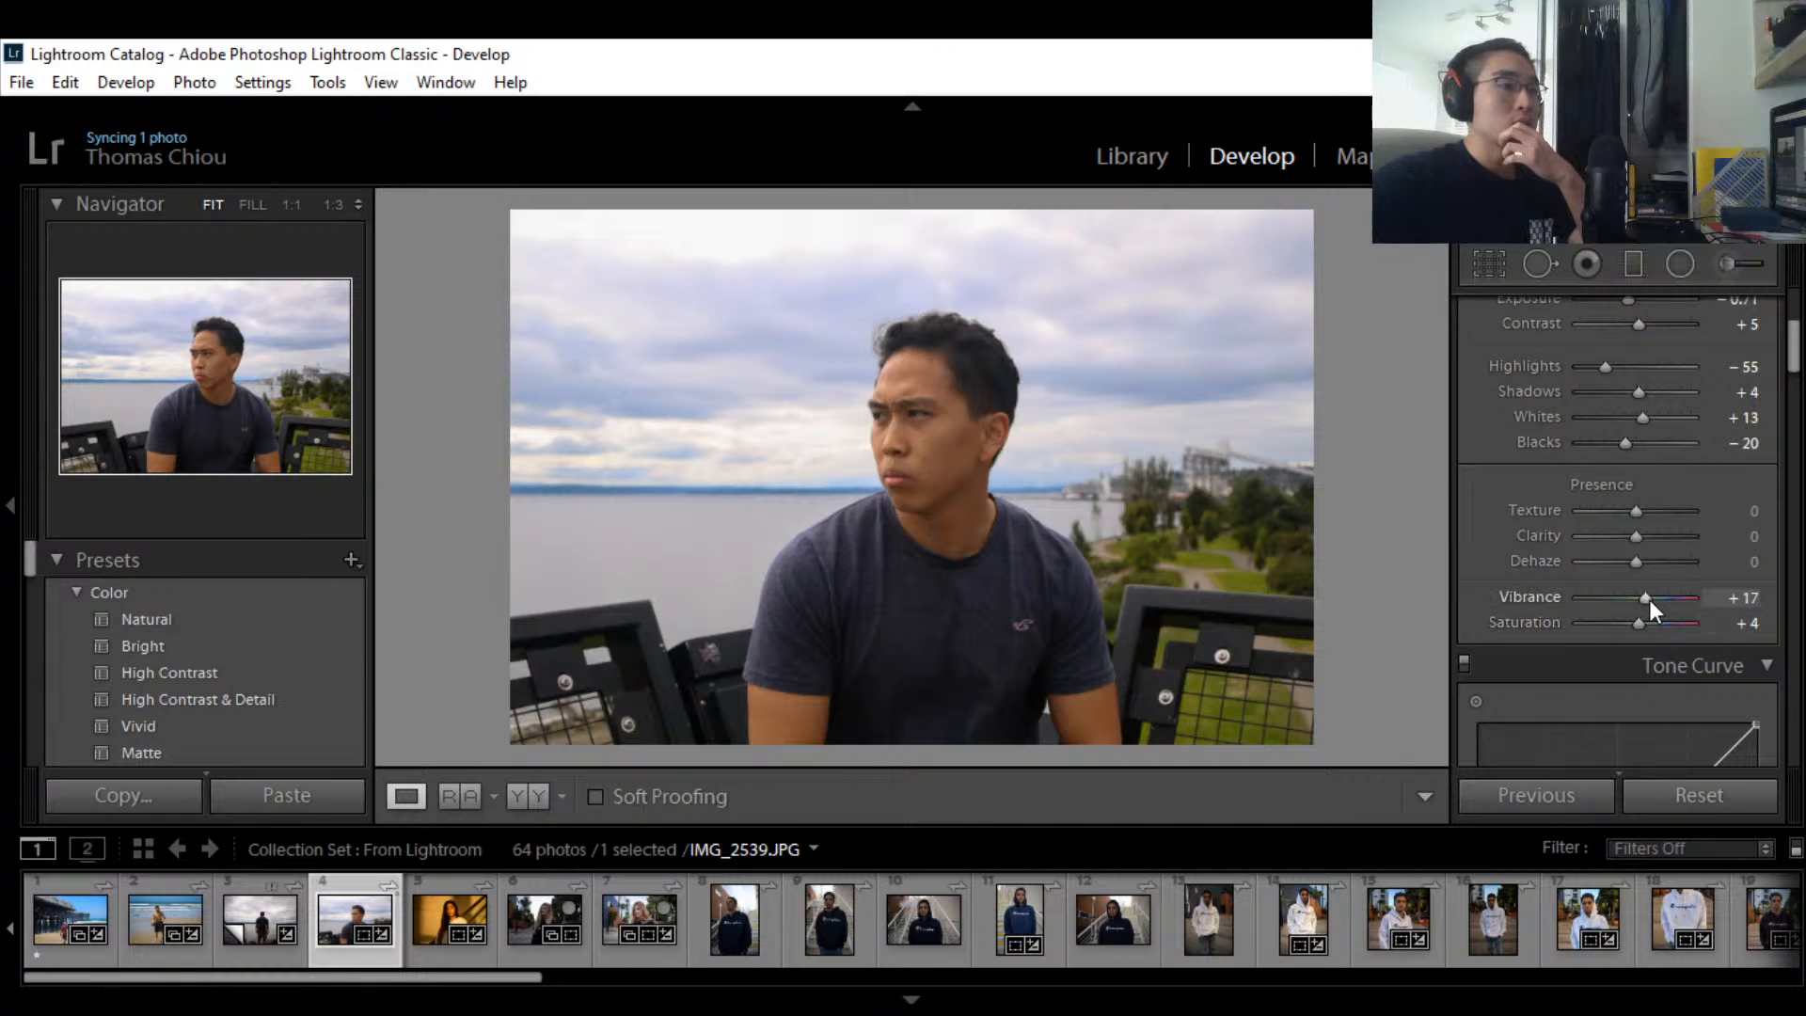
pyautogui.moveTo(1650, 600); pyautogui.dragTo(1622, 600)
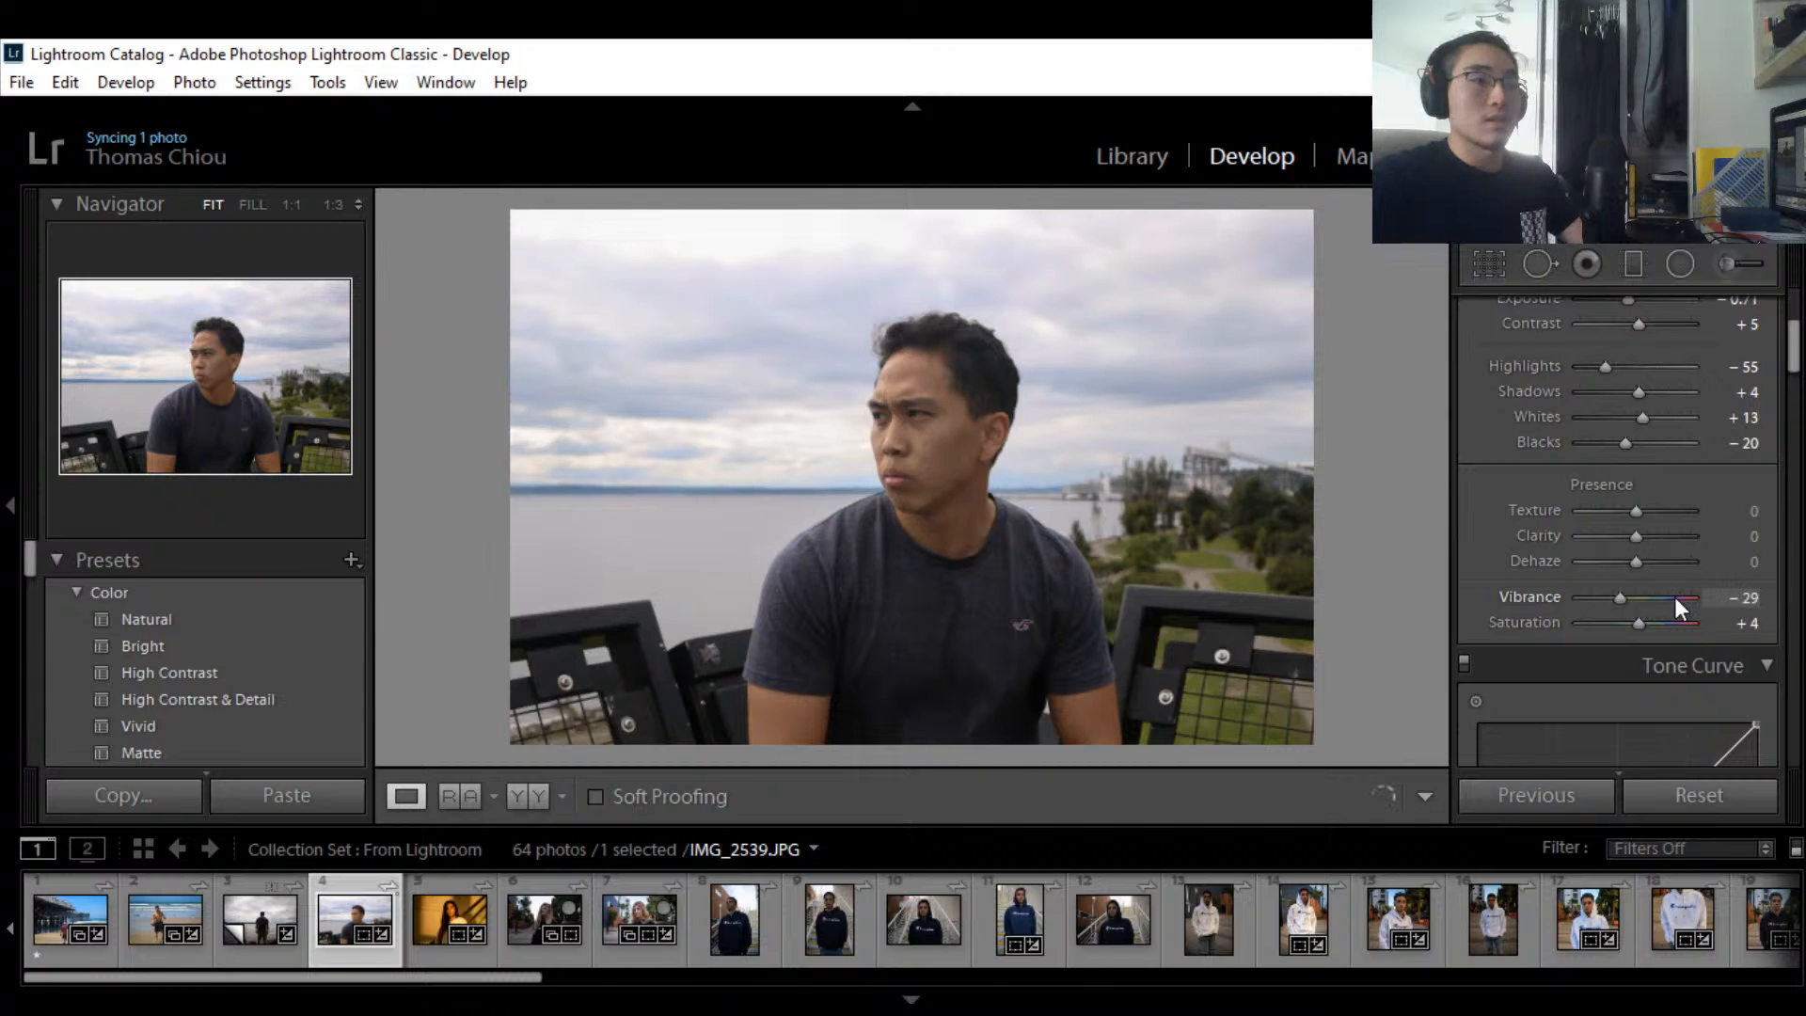
pyautogui.moveTo(1619, 599); pyautogui.dragTo(1628, 599)
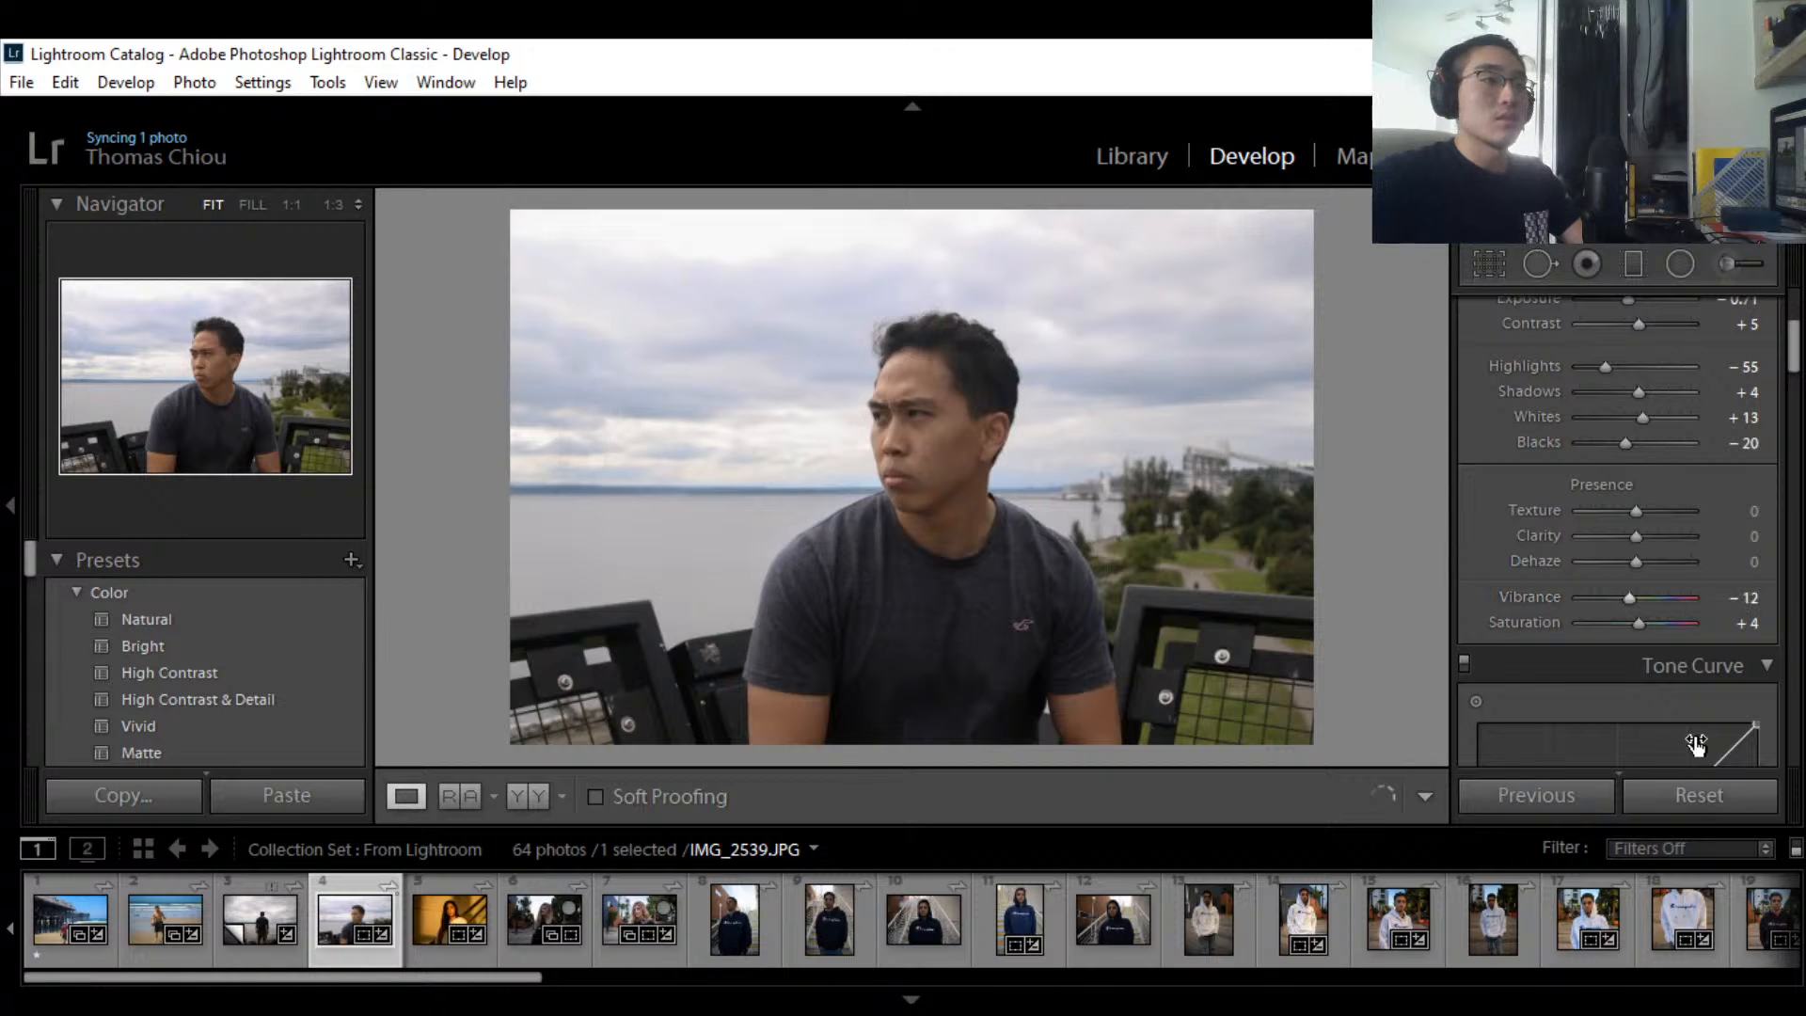
pyautogui.click(1753, 598)
pyautogui.write('25')
pyautogui.press('Return')
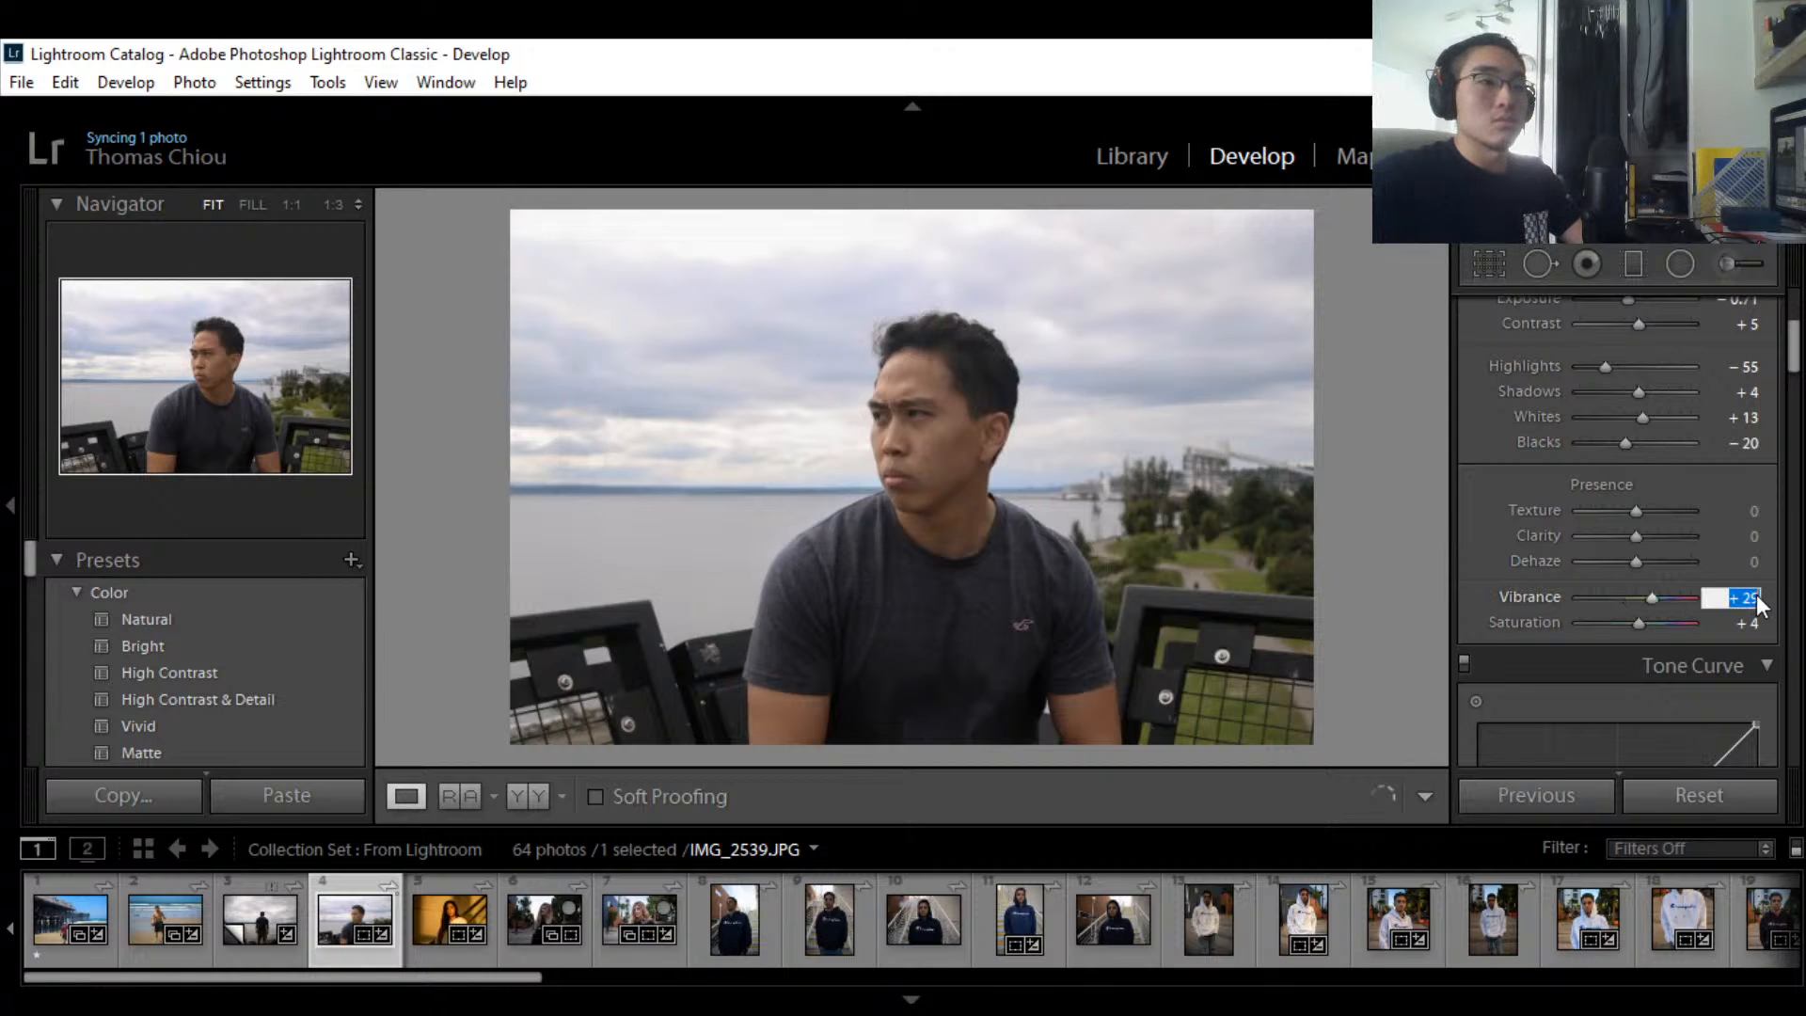
pyautogui.click(1755, 598)
pyautogui.write('0')
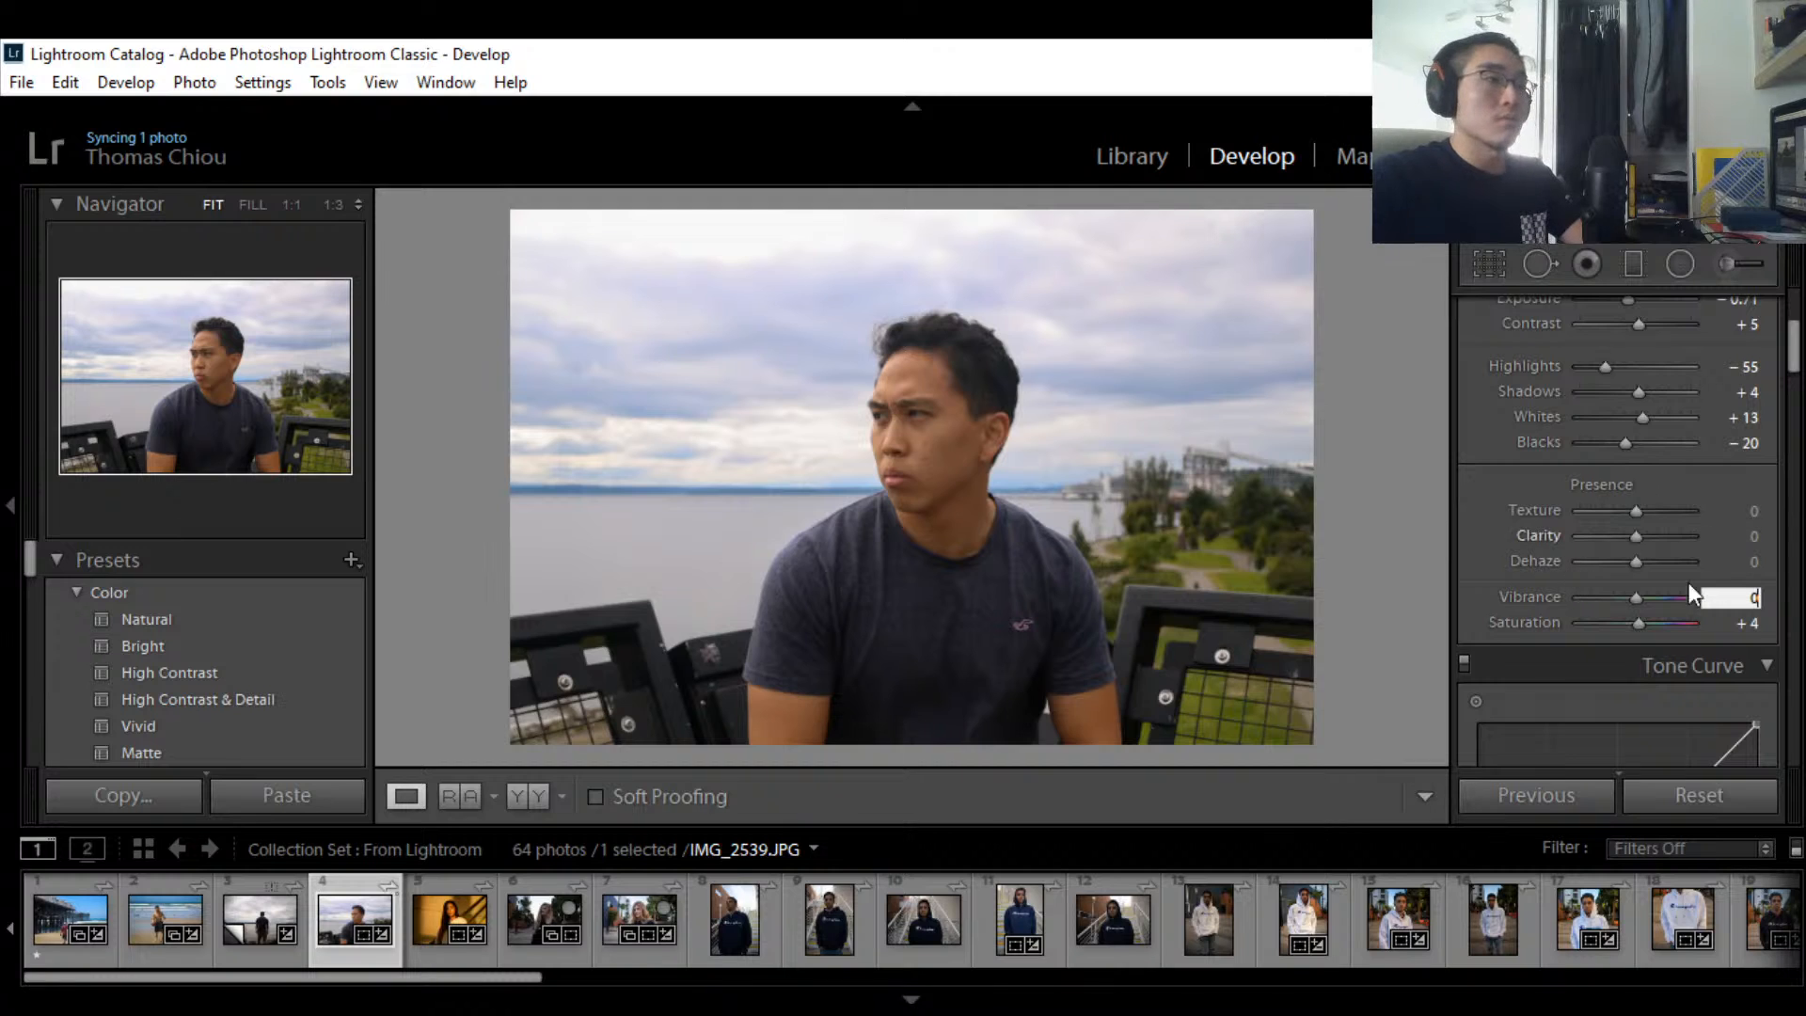
pyautogui.press('Return')
pyautogui.press('0')
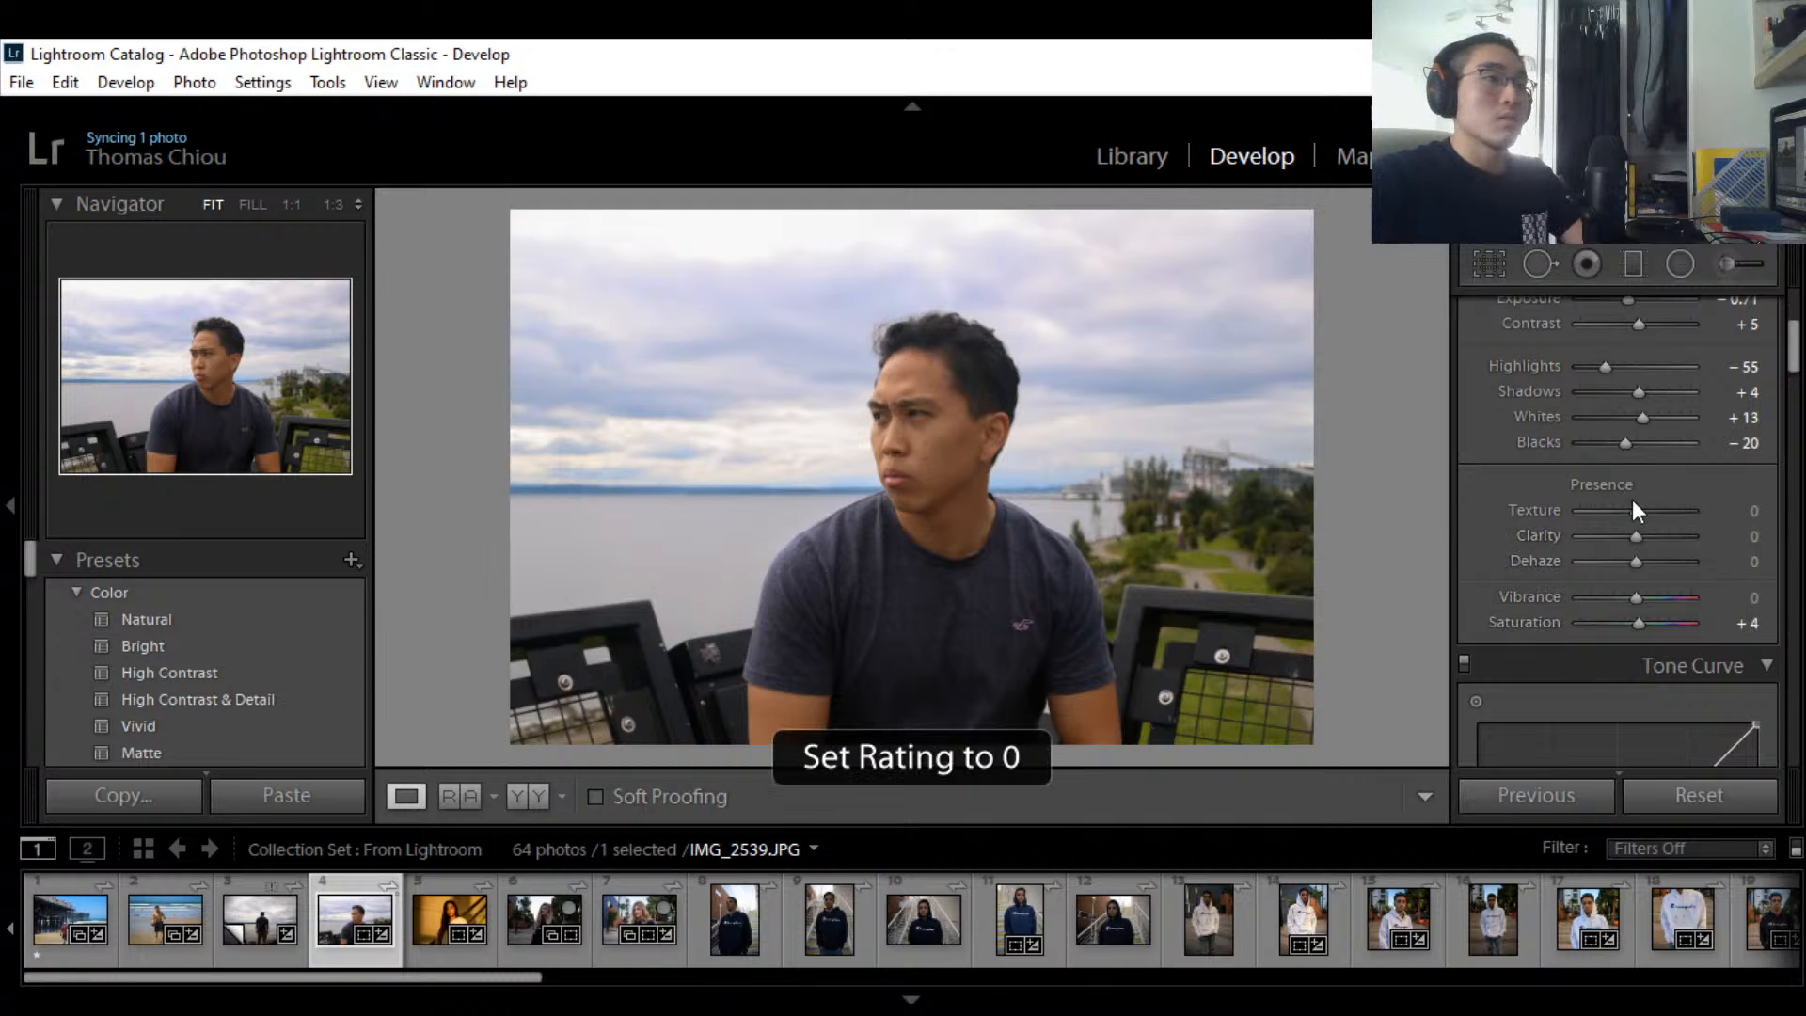
pyautogui.scroll(5, 1632, 499)
pyautogui.scroll(-3, 1655, 574)
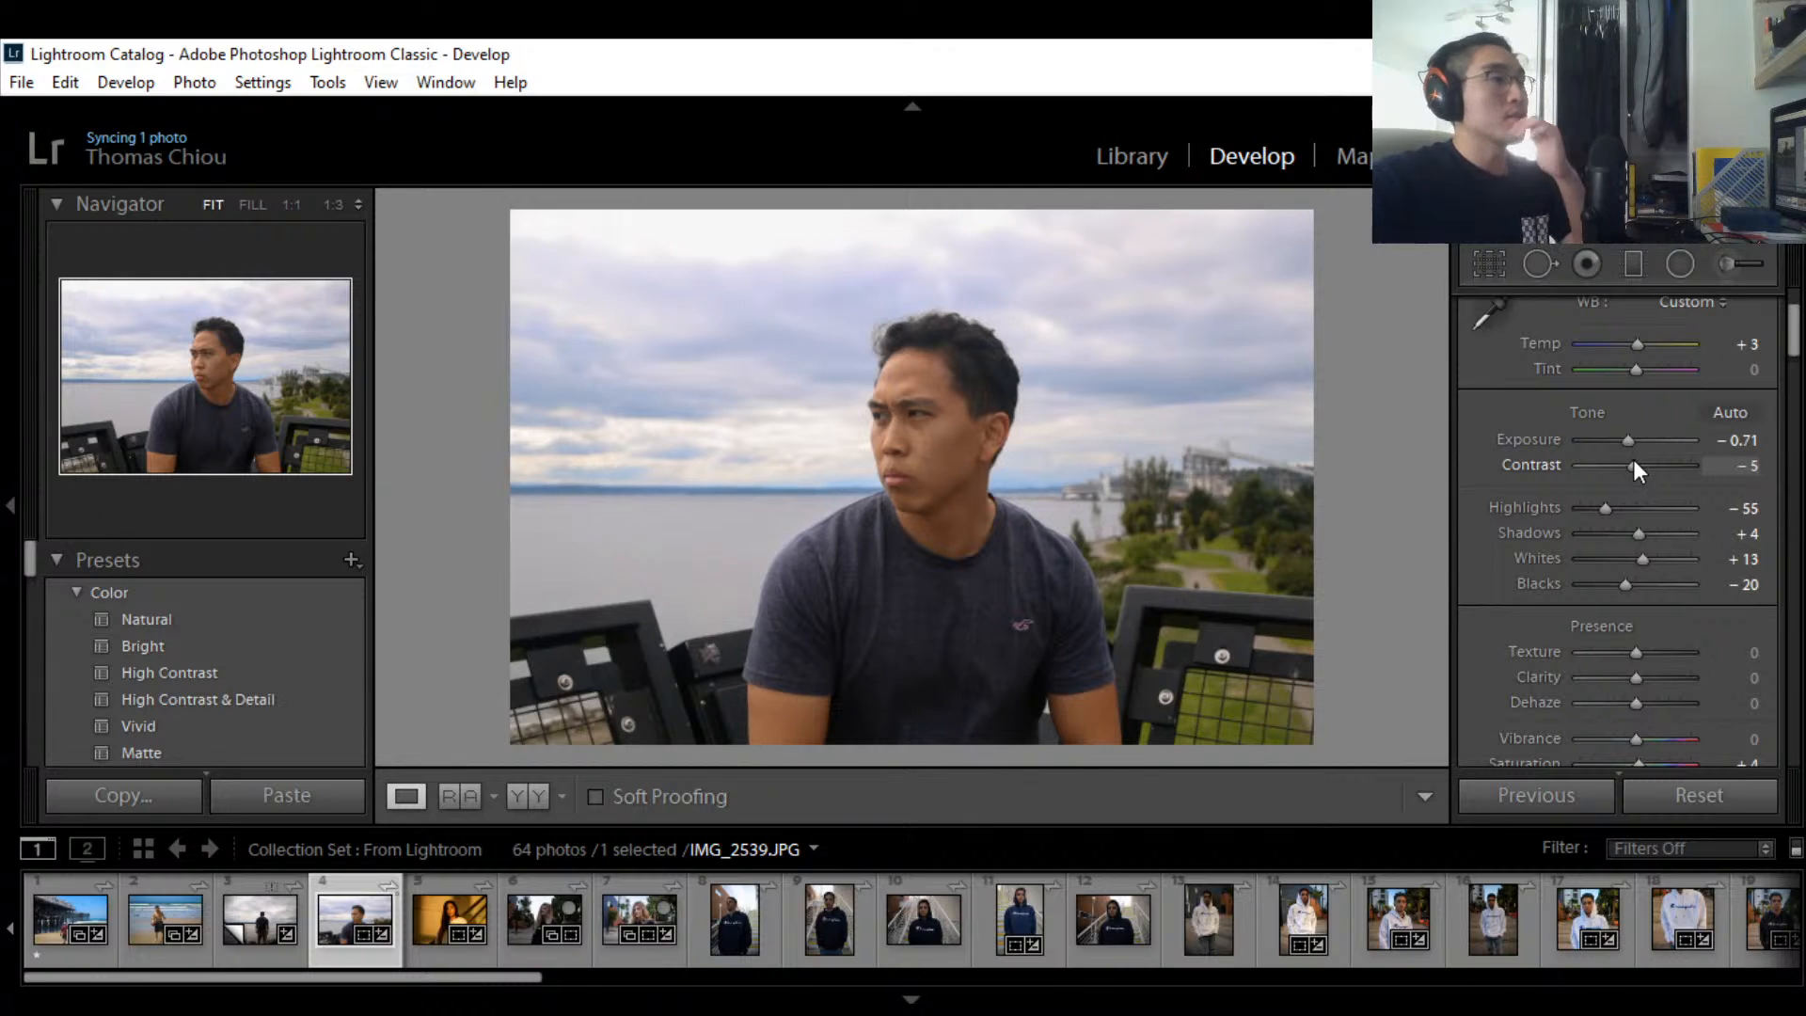
# Step: Set Contrast -29, Highlights -57, Shadows -5, Whites +10 and Blacks -29
pyautogui.moveTo(1635, 461); pyautogui.dragTo(1625, 461)
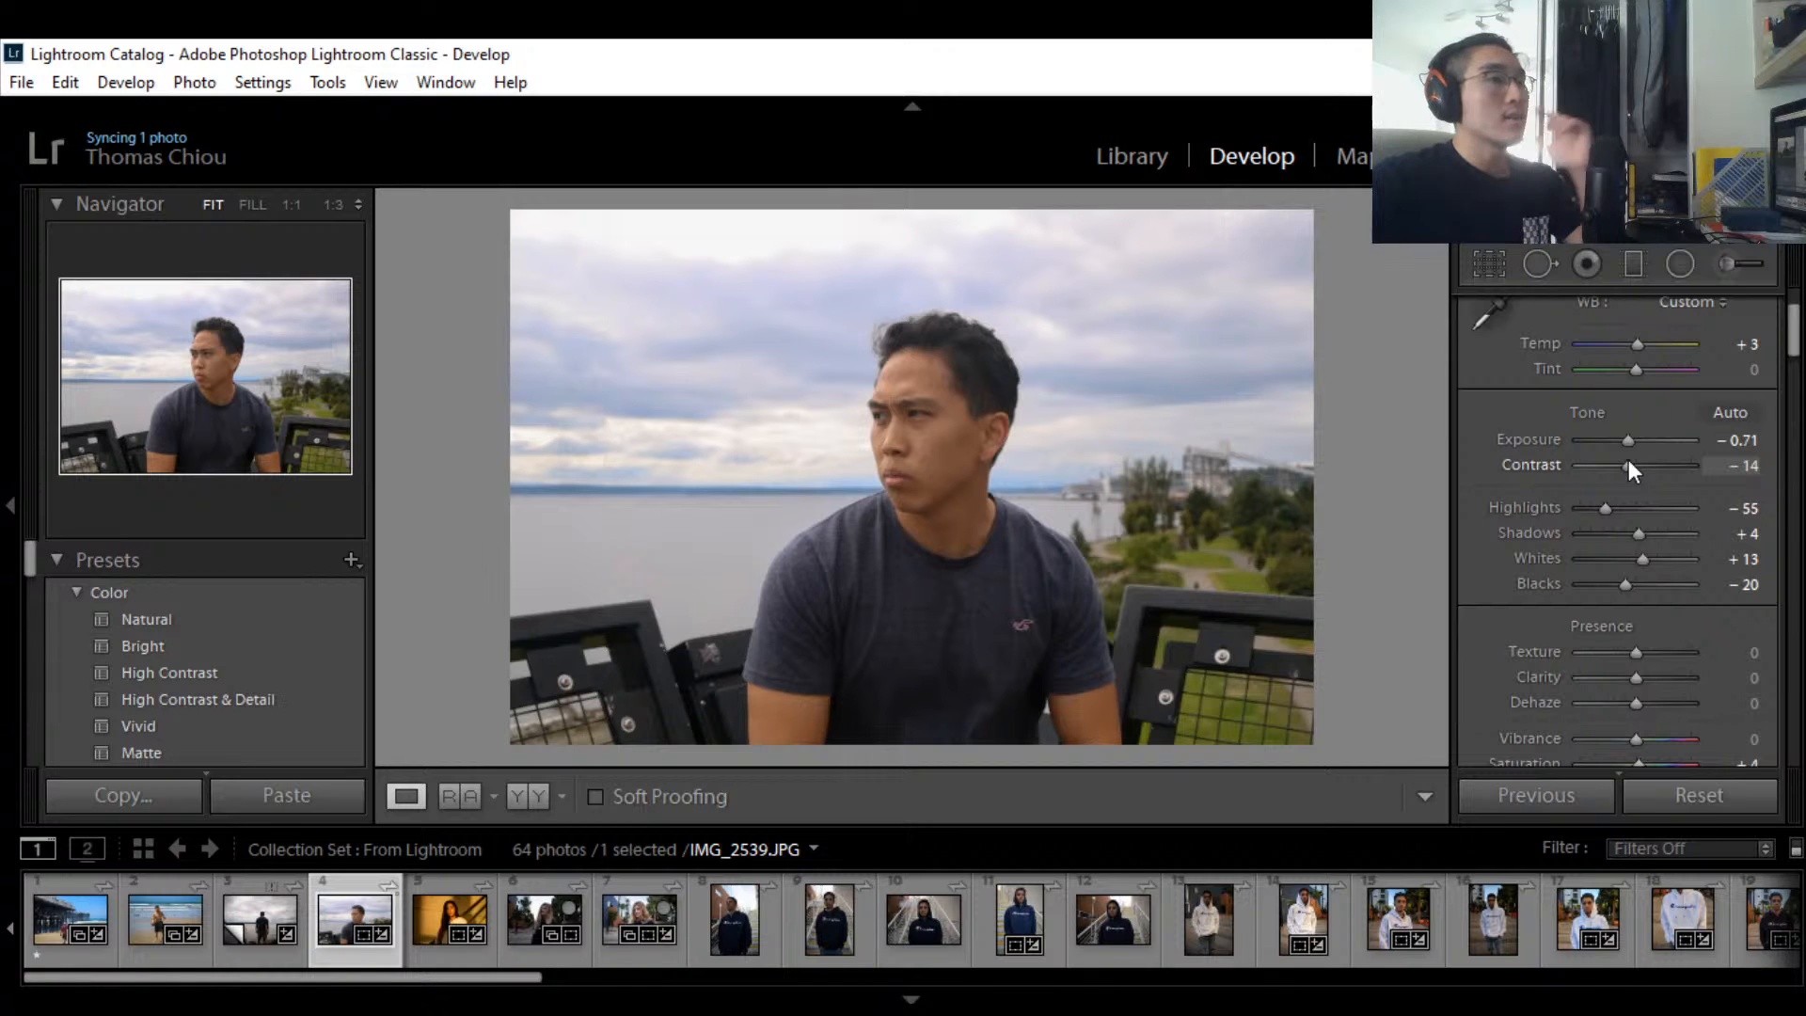
pyautogui.moveTo(1628, 460)
pyautogui.mouseDown()
pyautogui.moveTo(1646, 461)
pyautogui.moveTo(1620, 461)
pyautogui.mouseUp()
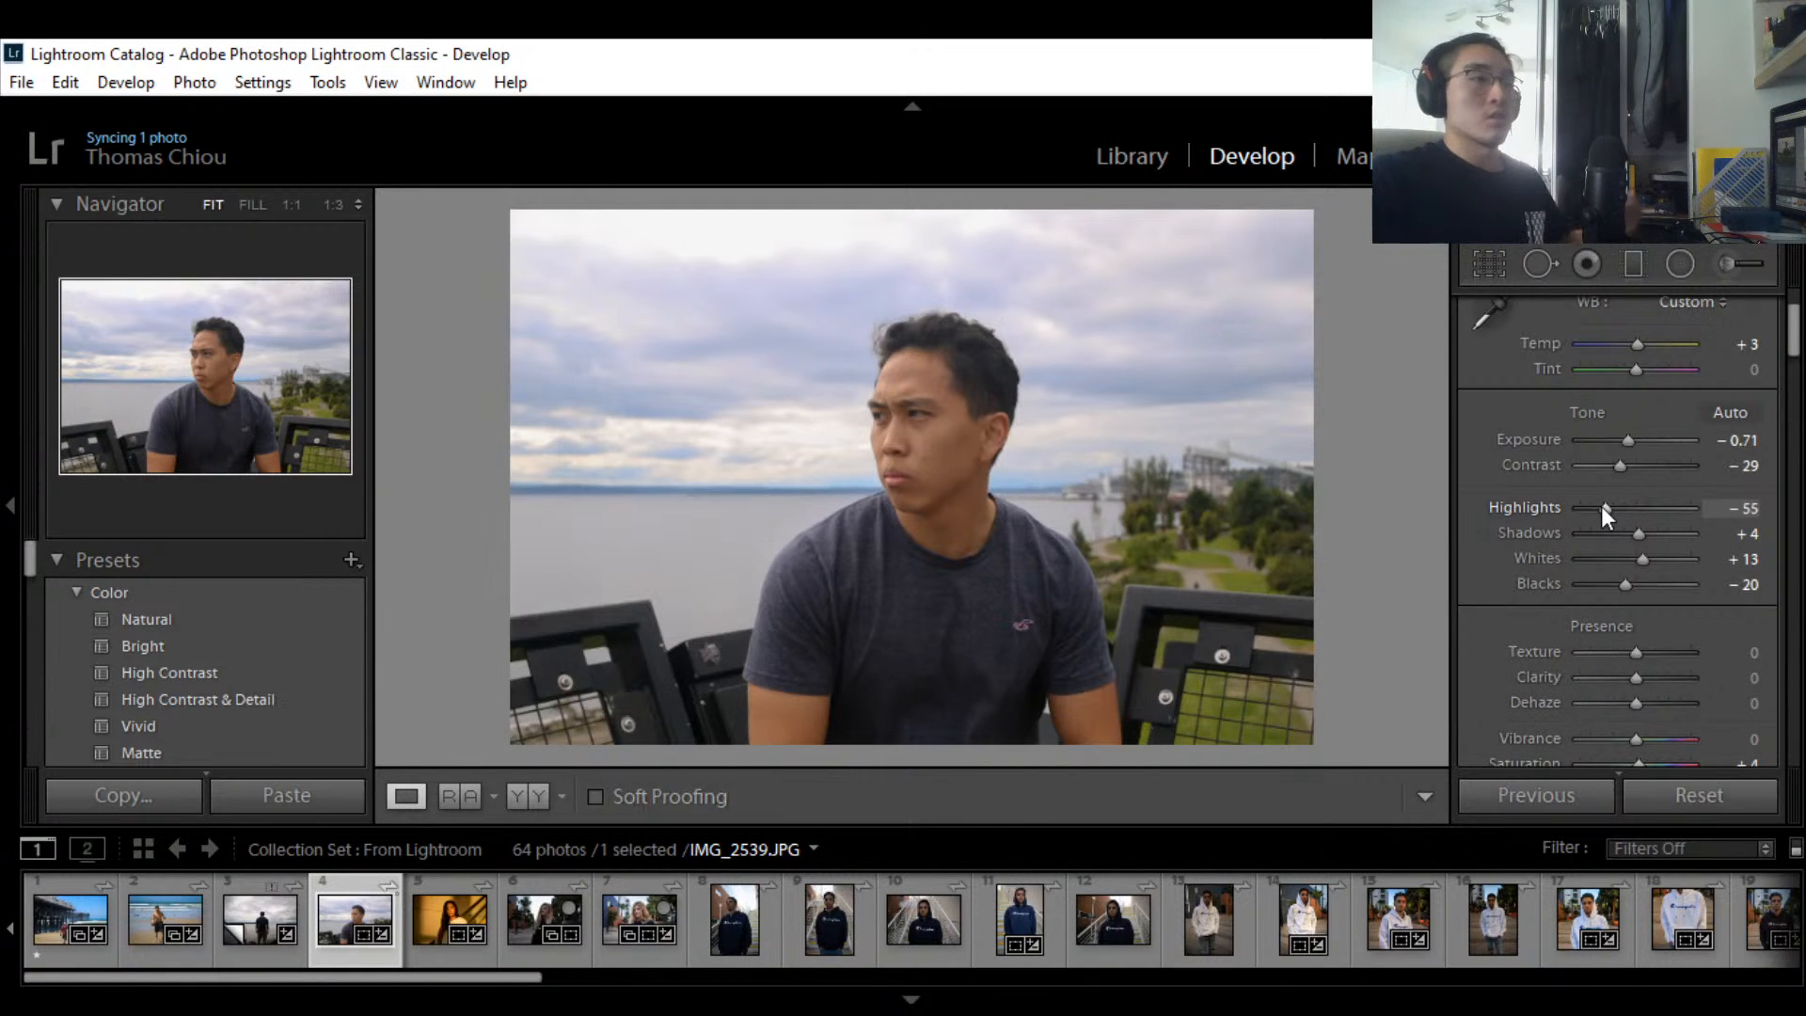
pyautogui.moveTo(1605, 506); pyautogui.dragTo(1632, 529)
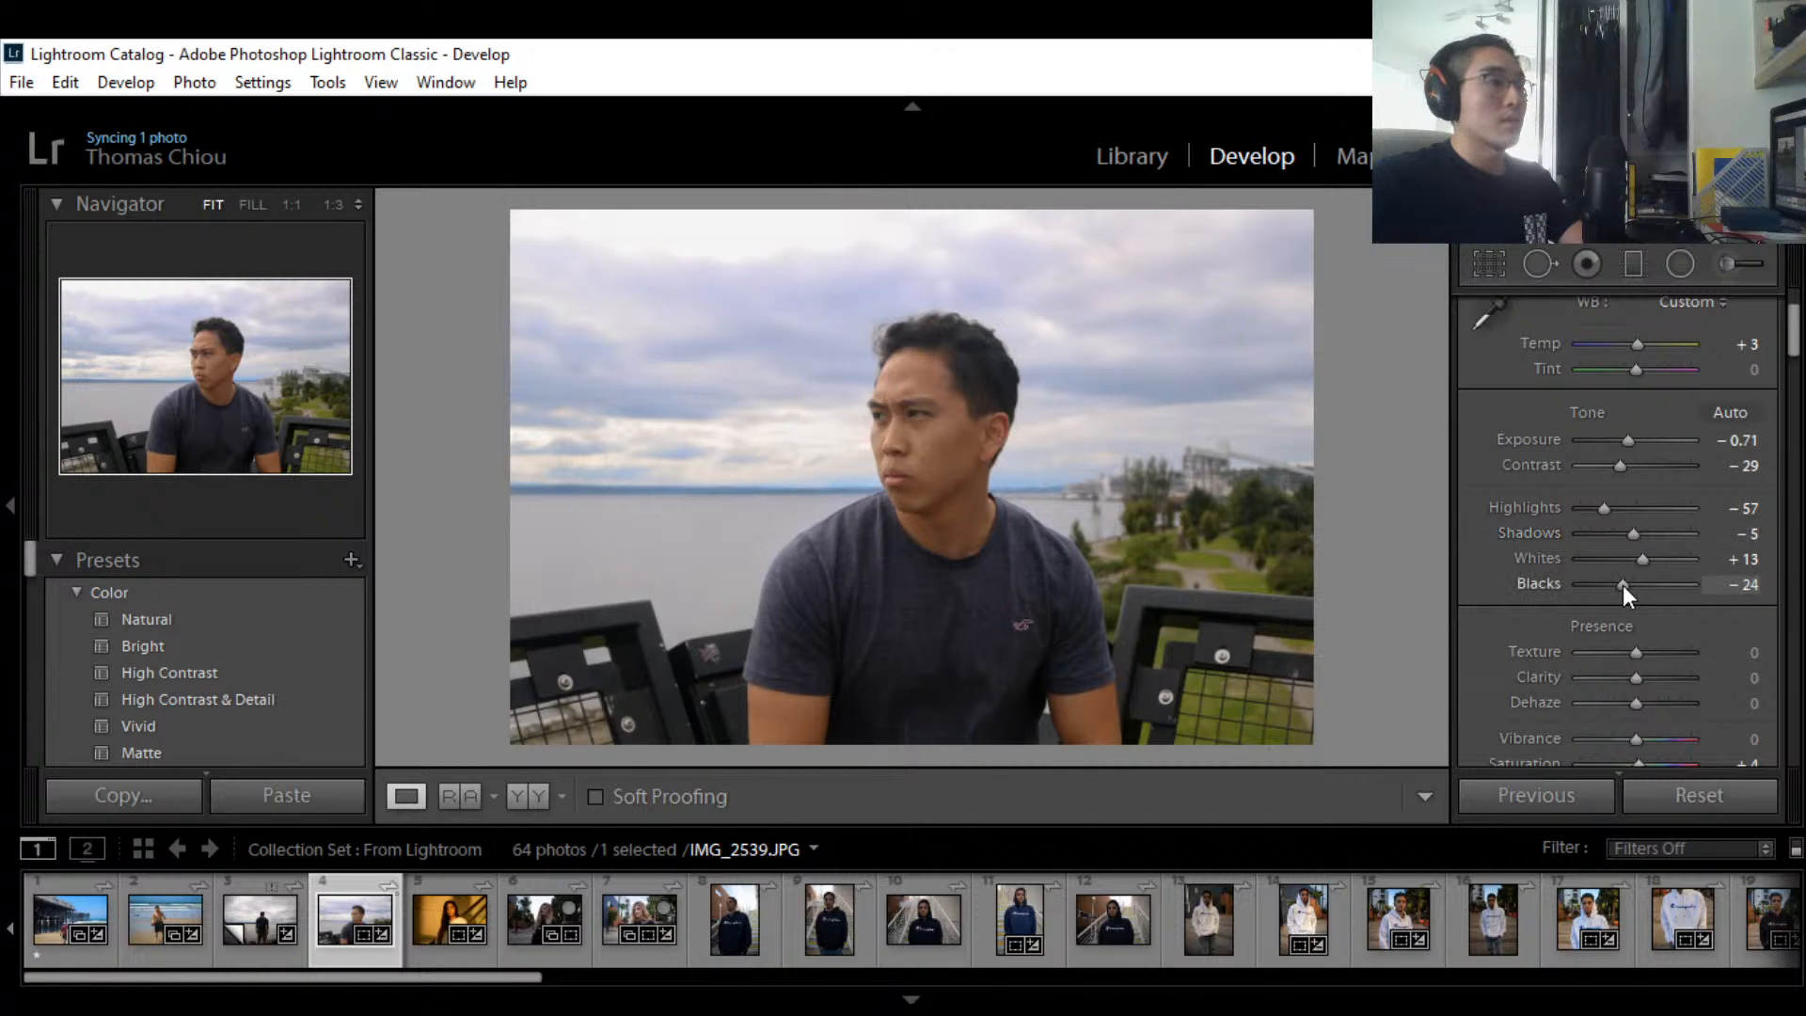
pyautogui.moveTo(1623, 585)
pyautogui.mouseDown()
pyautogui.moveTo(1601, 585)
pyautogui.moveTo(1623, 584)
pyautogui.mouseUp()
pyautogui.hotkey('ctrl', 'z')
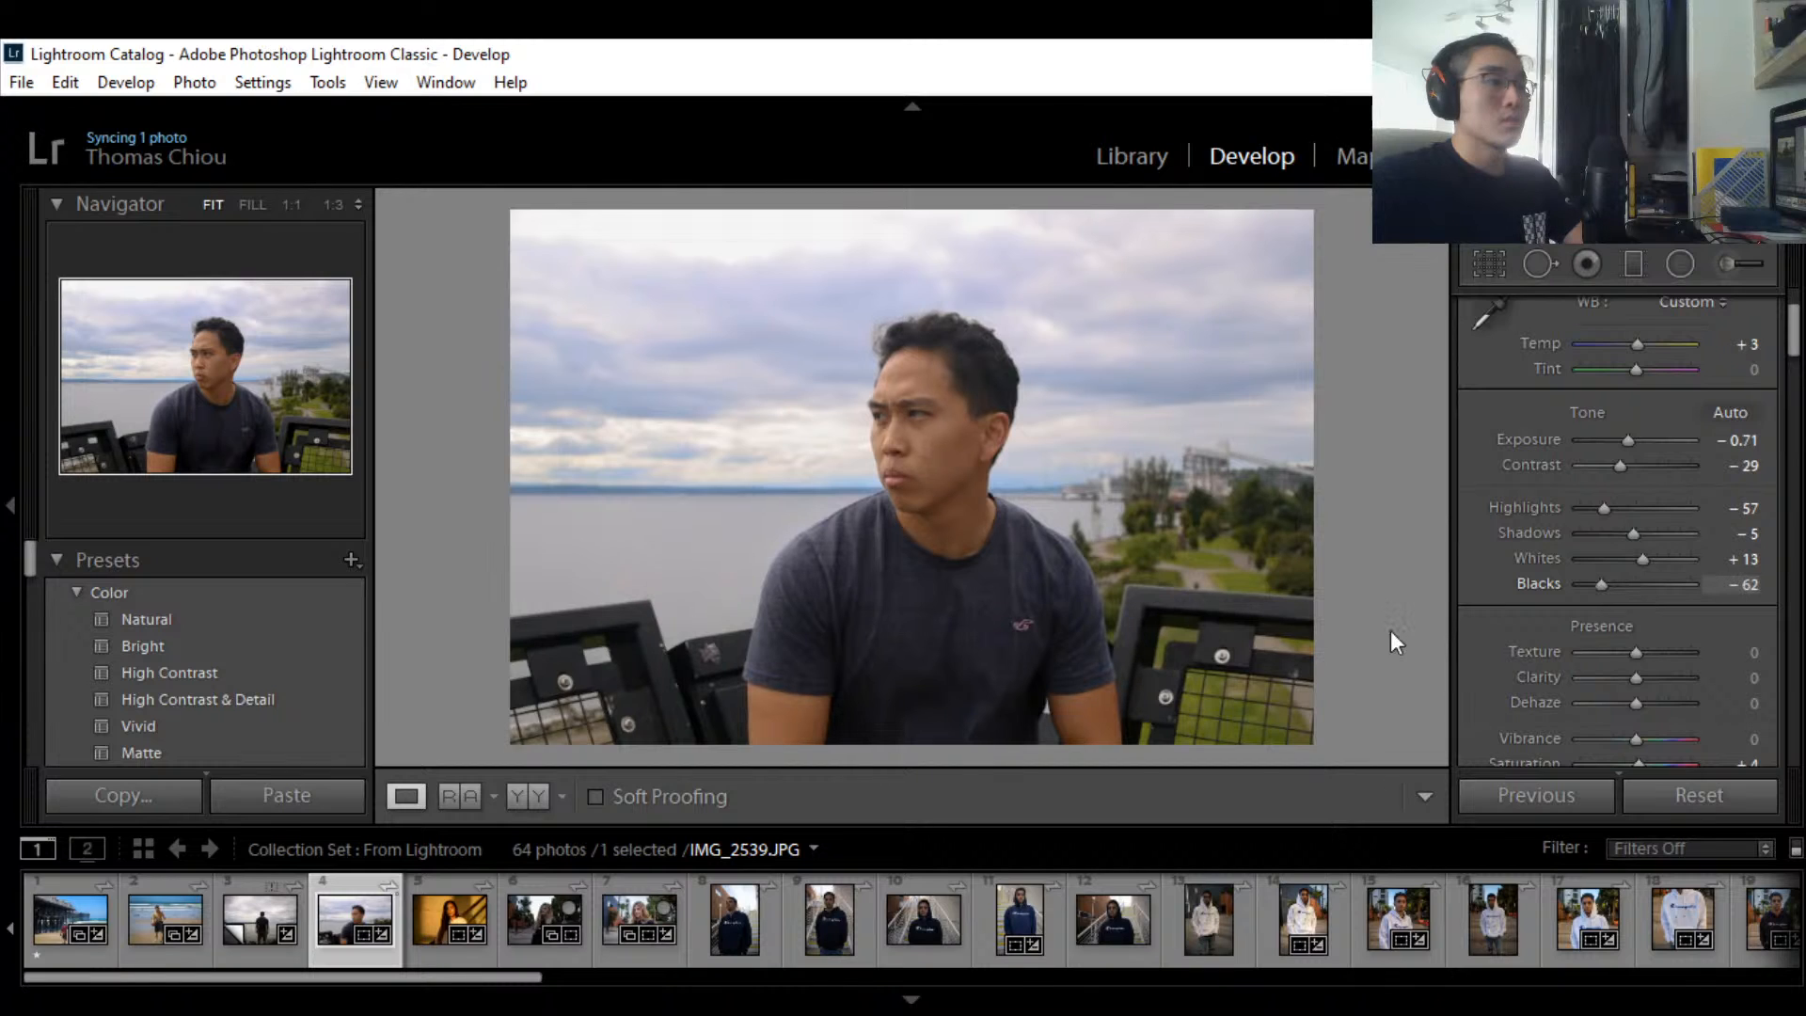
pyautogui.moveTo(1742, 586); pyautogui.dragTo(1689, 612)
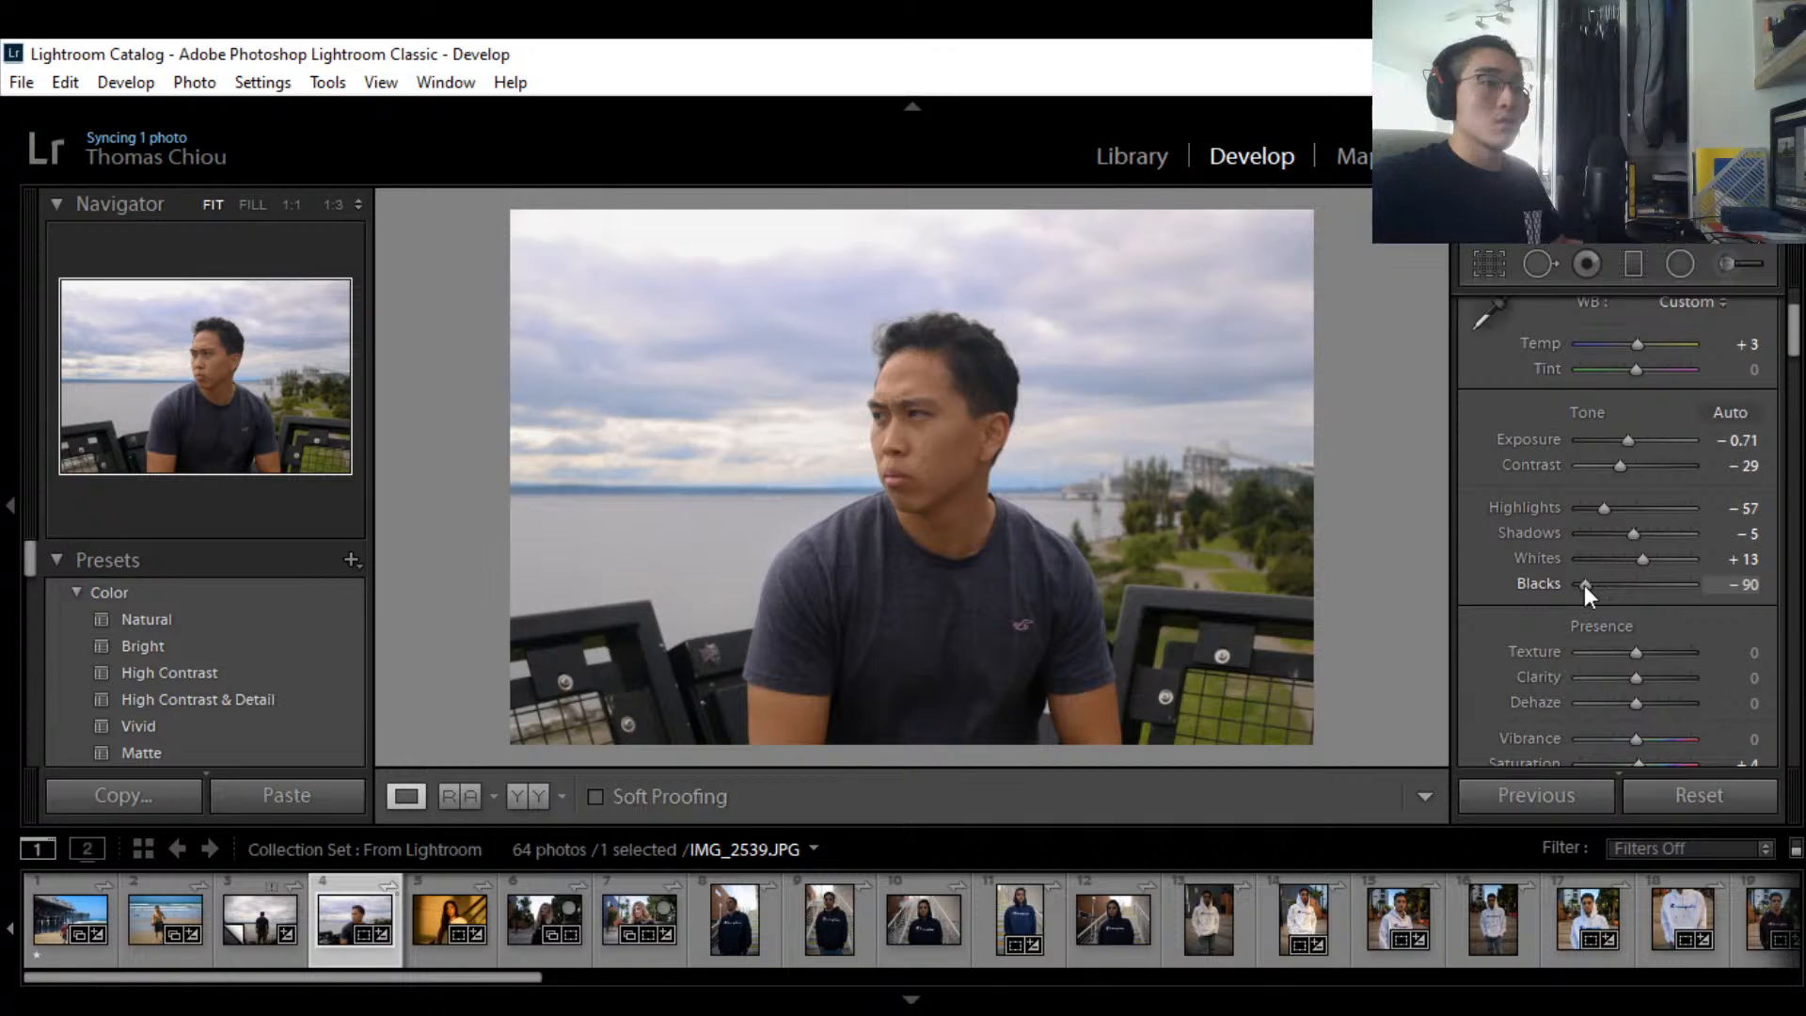
pyautogui.moveTo(1584, 585); pyautogui.dragTo(1645, 555)
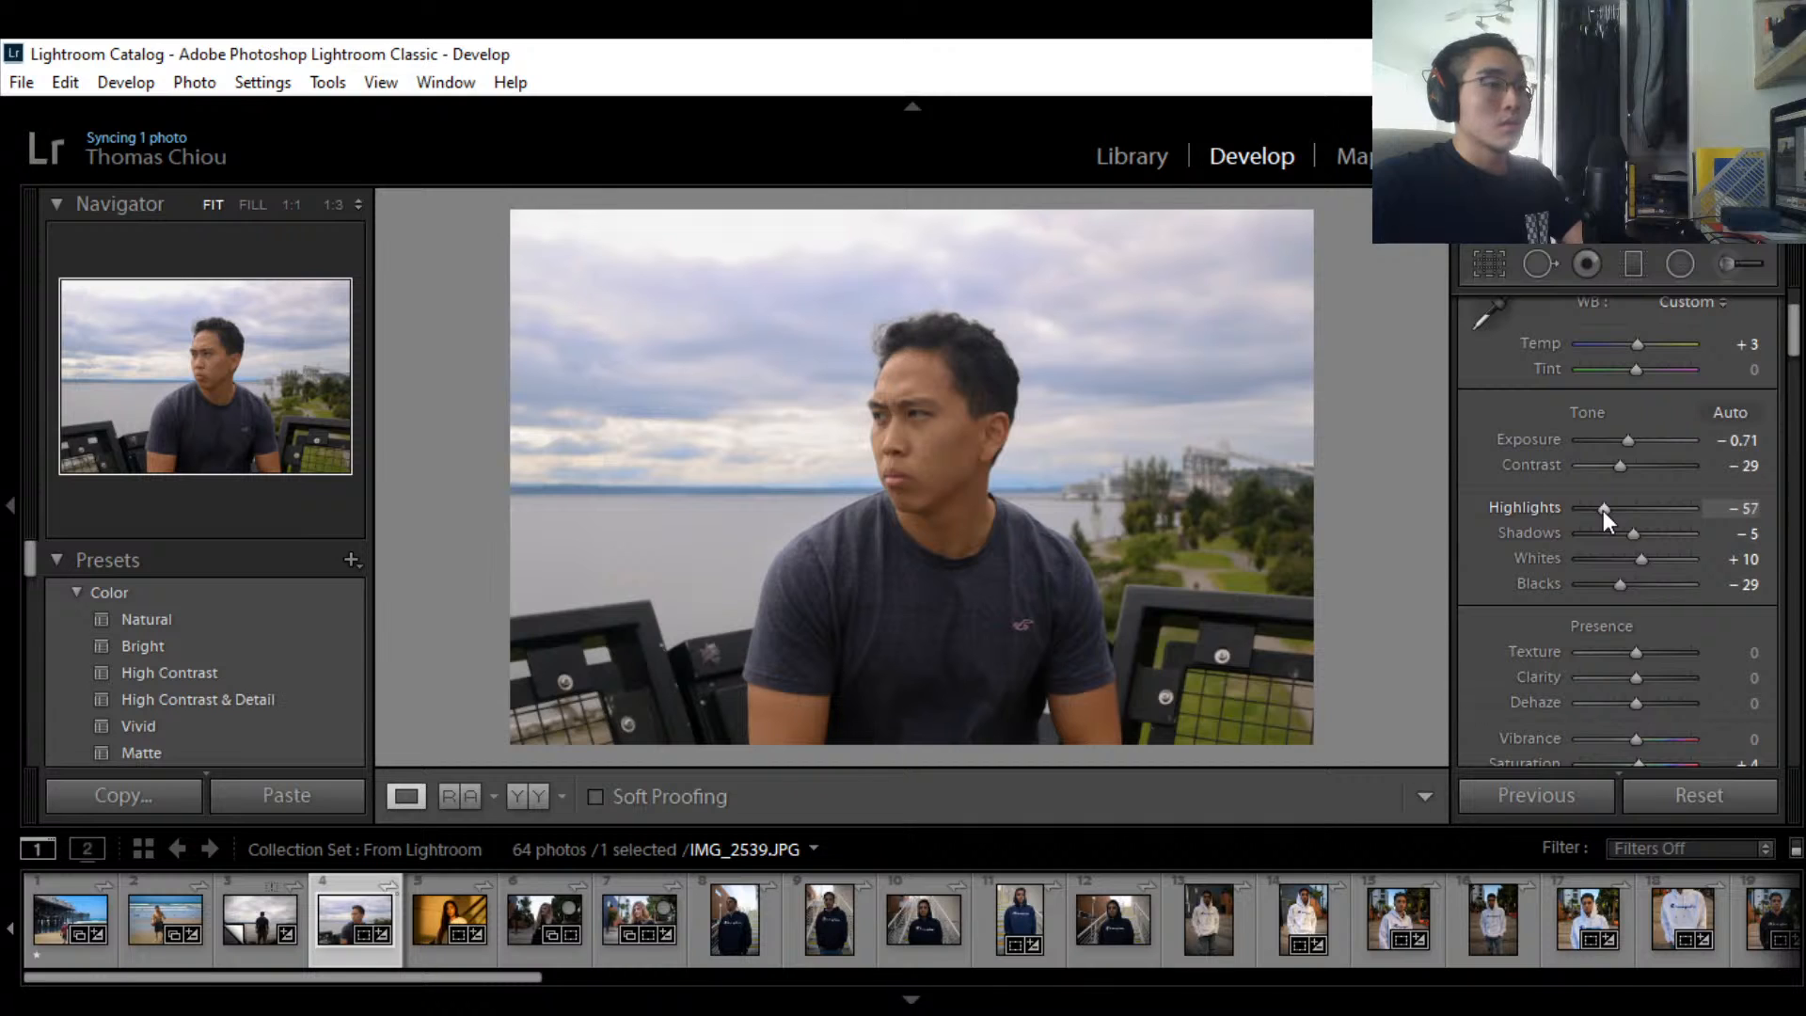
# Step: Try adding Texture, then return Texture to 0
pyautogui.scroll(-3, 1661, 497)
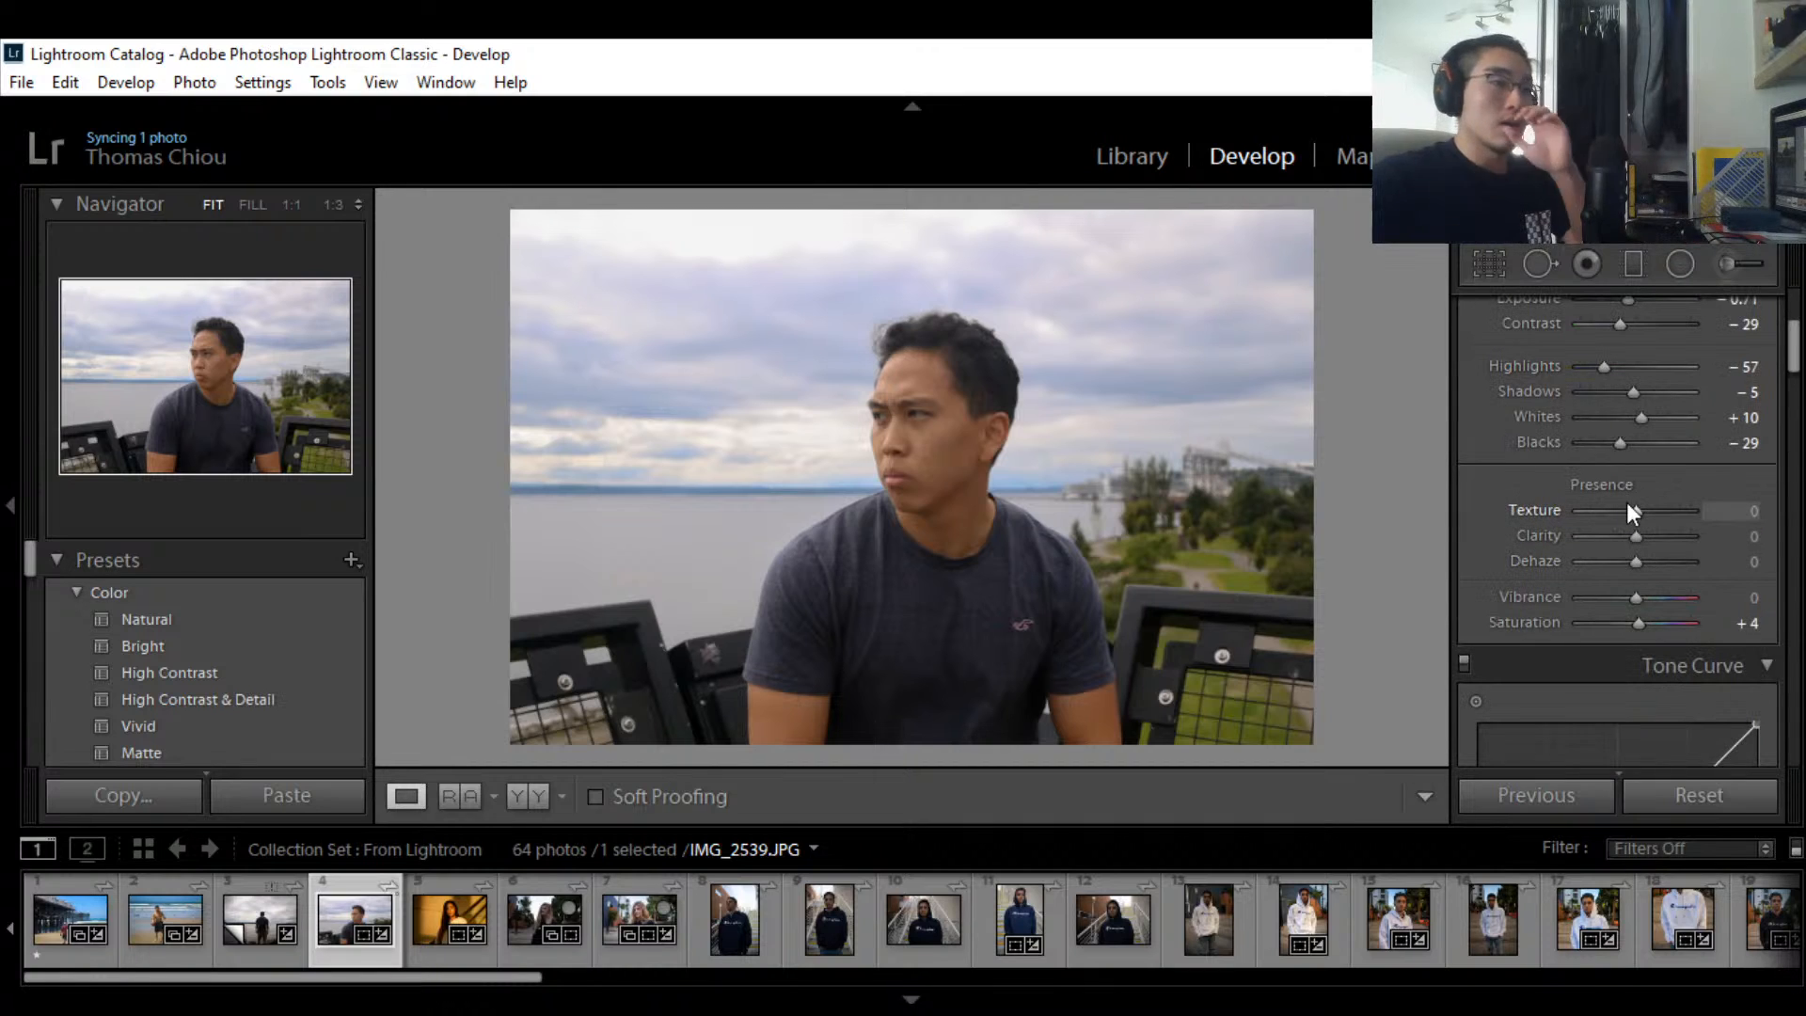
pyautogui.moveTo(1634, 514)
pyautogui.mouseDown()
pyautogui.moveTo(1662, 515)
pyautogui.moveTo(1588, 514)
pyautogui.moveTo(1666, 515)
pyautogui.mouseUp()
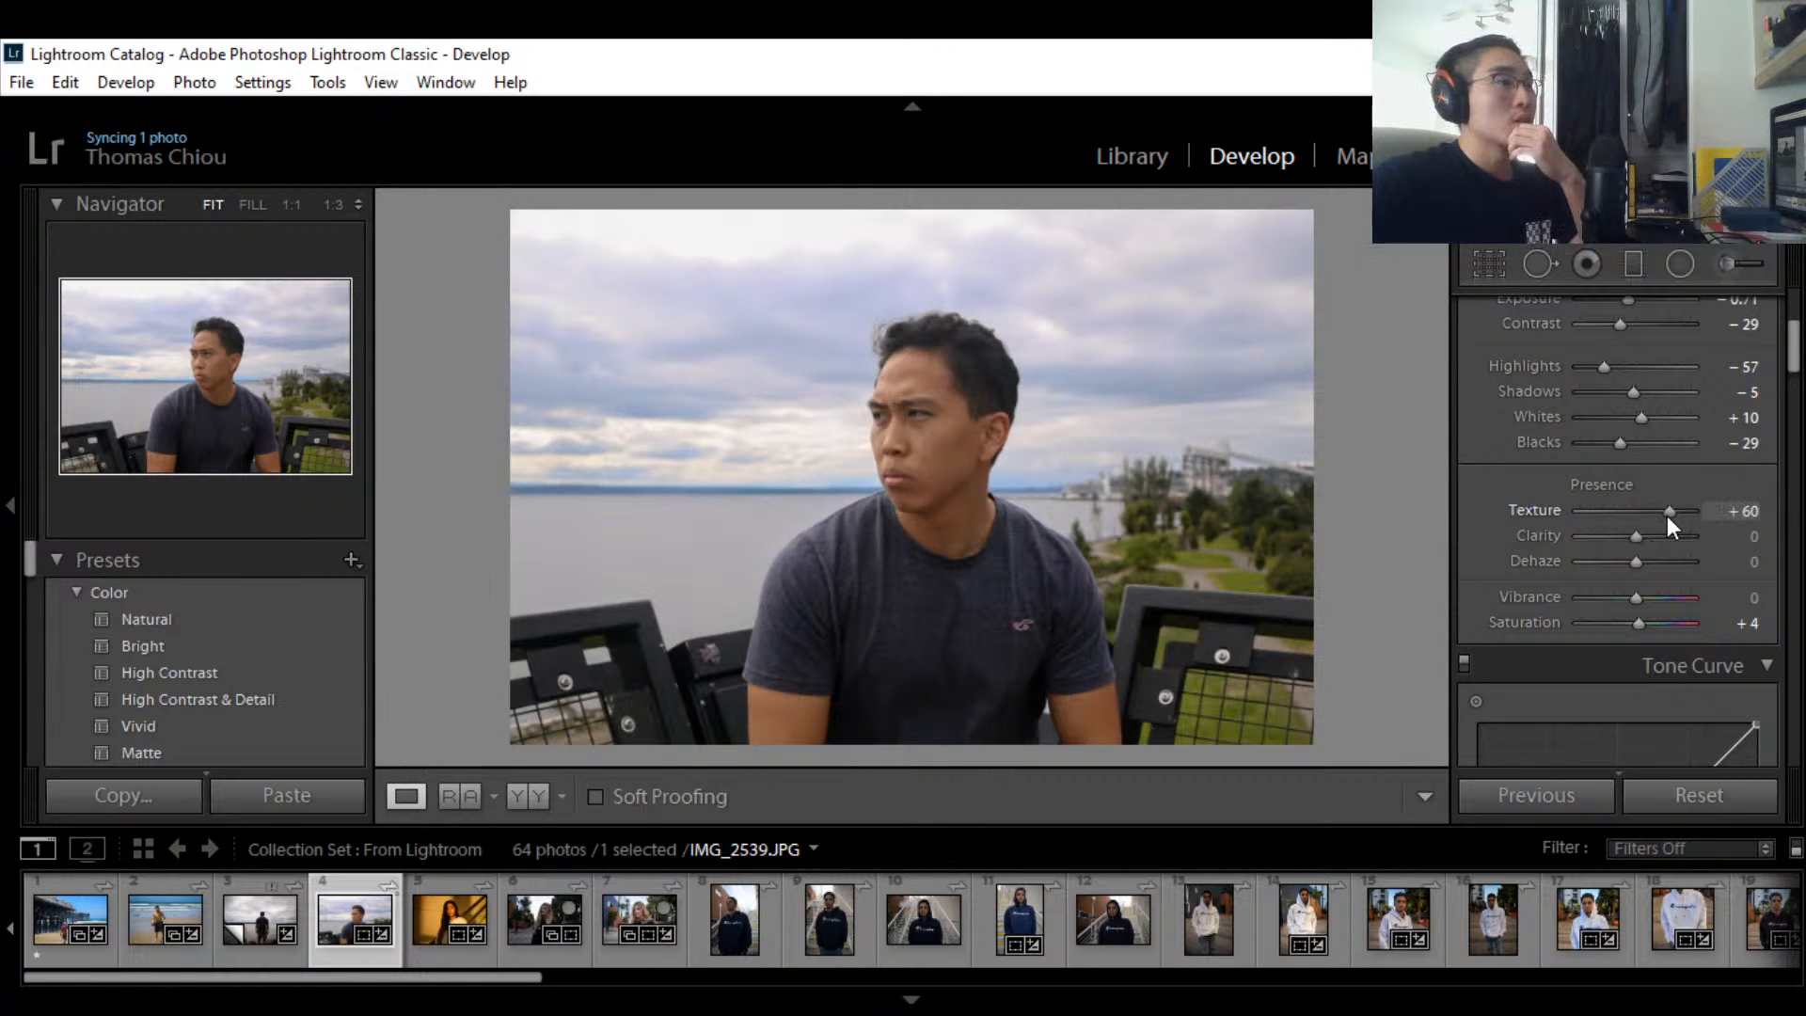
pyautogui.click(1750, 511)
pyautogui.write('0')
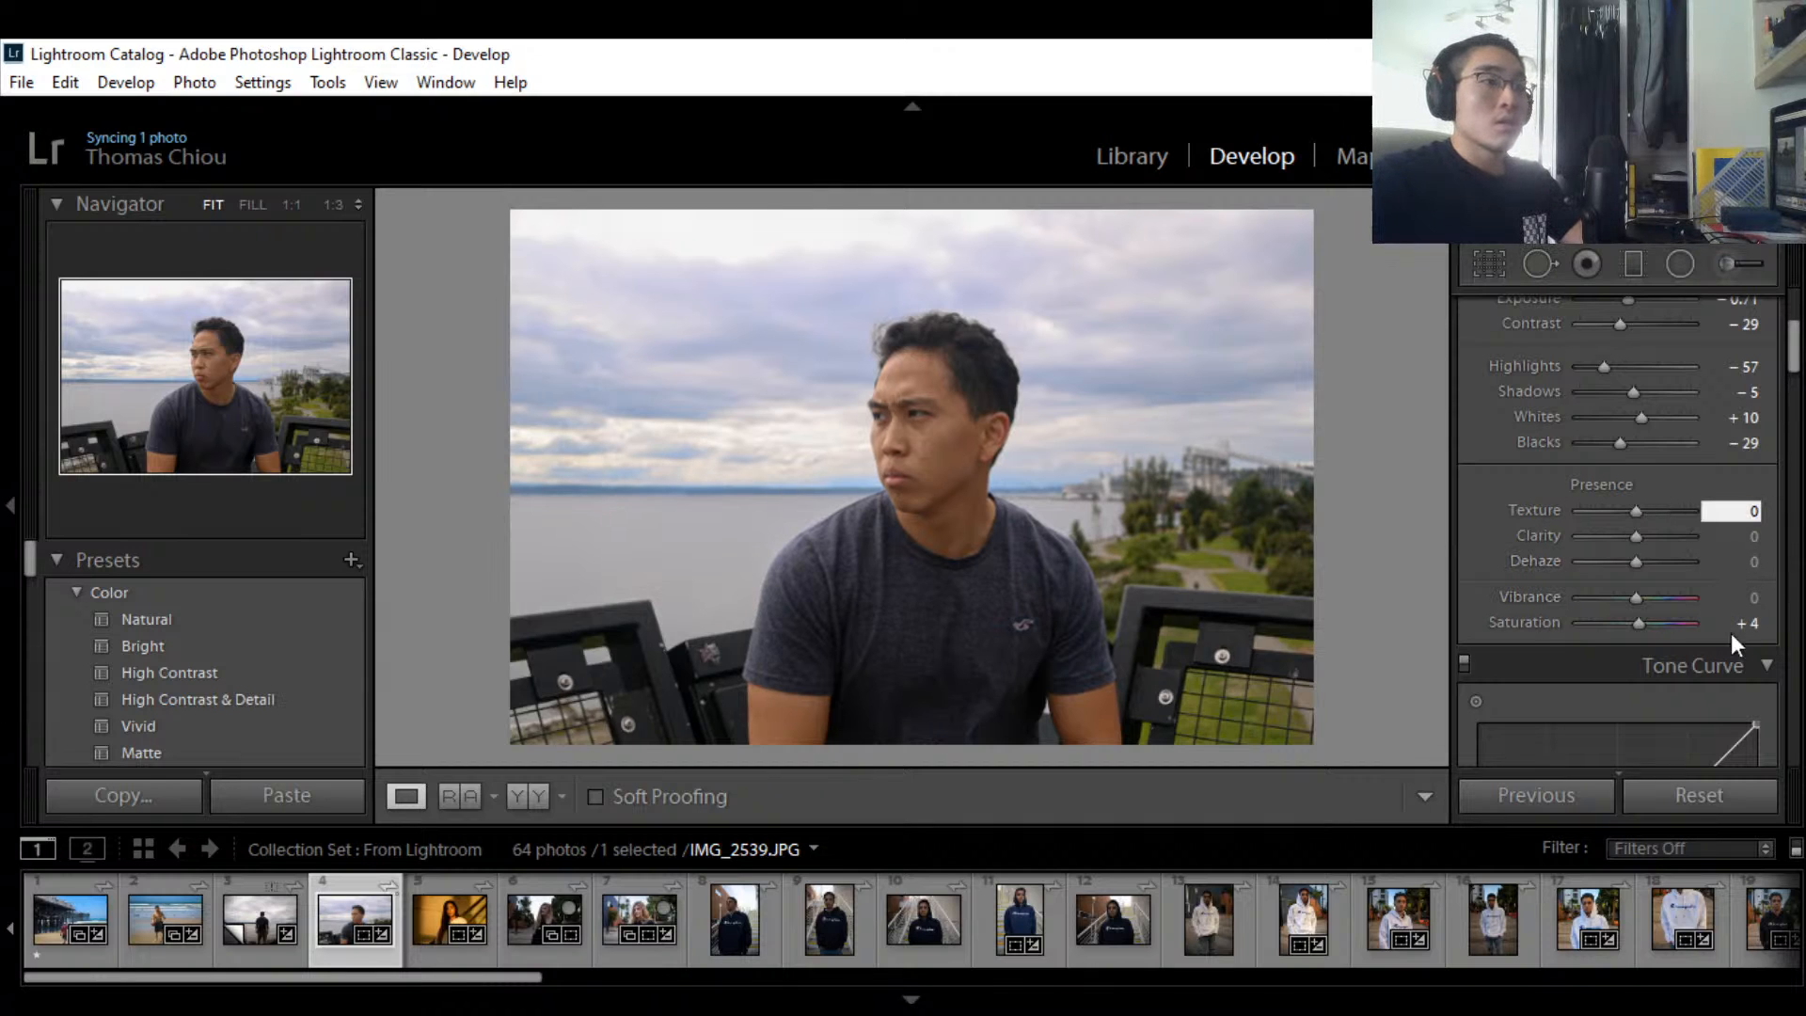
# Step: Lower Saturation to -5, dismissing an invalid-number warning along the way
pyautogui.moveTo(1638, 618); pyautogui.dragTo(1644, 622)
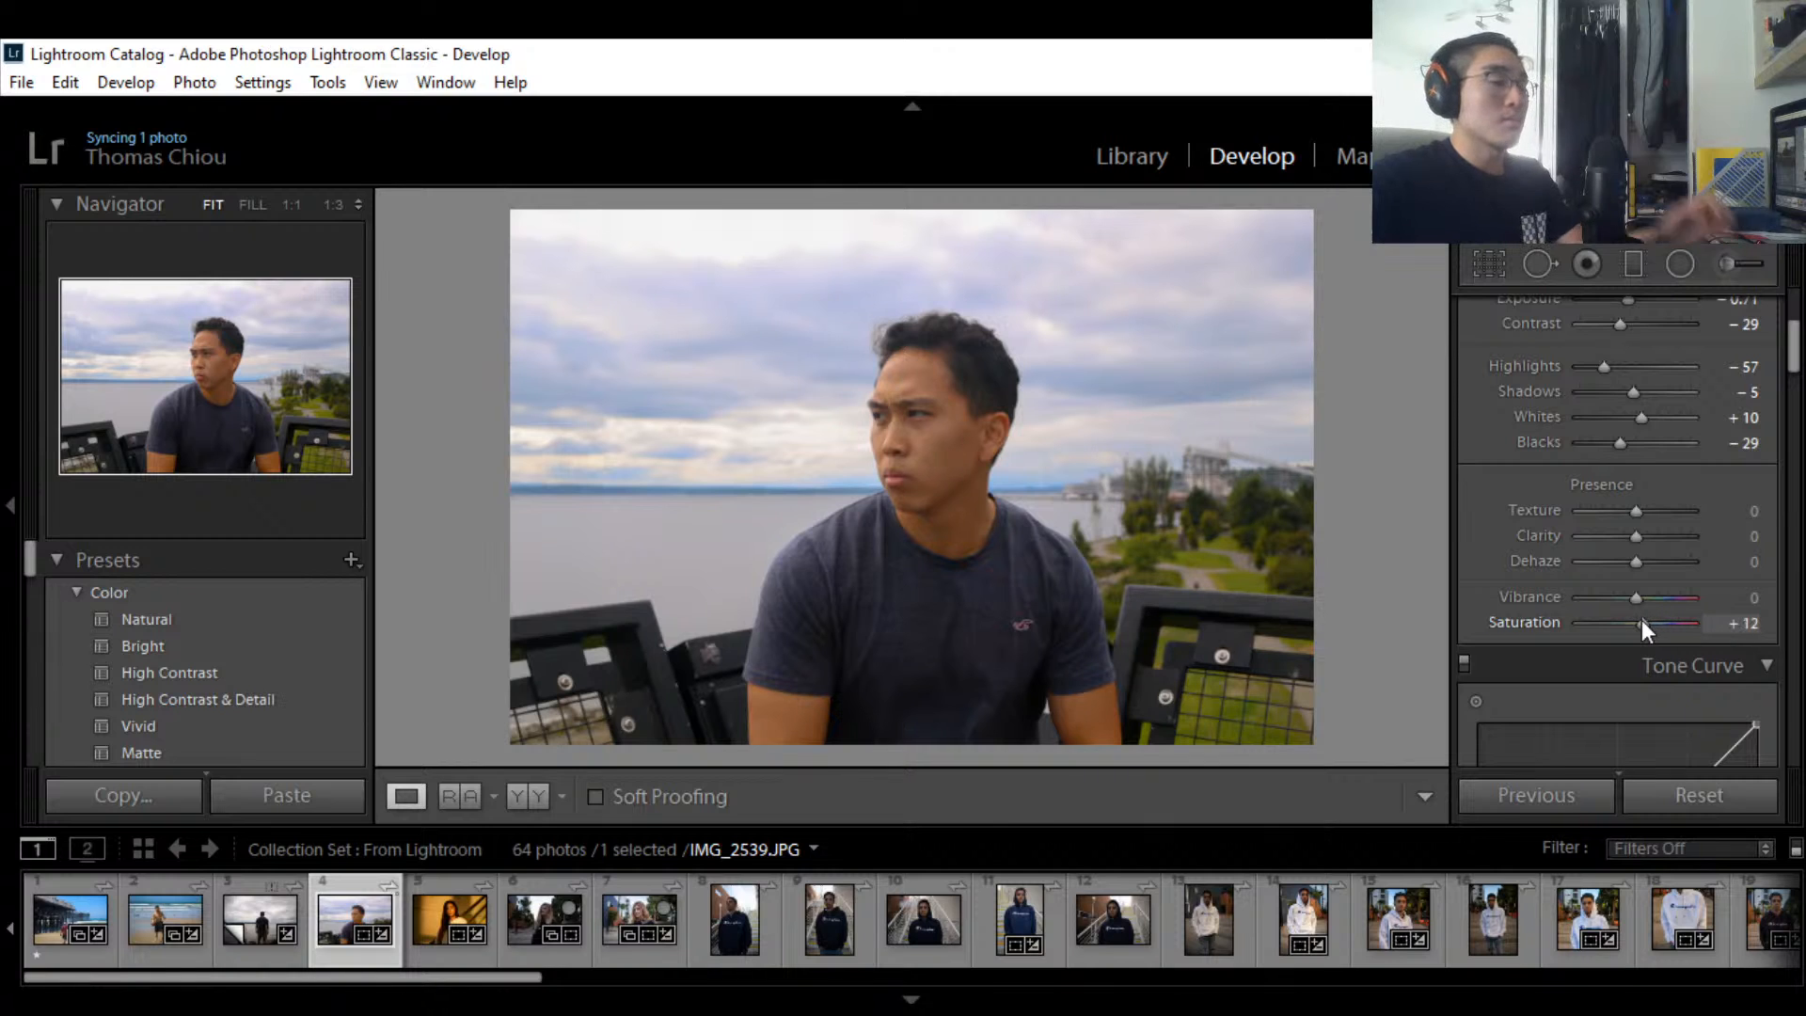
pyautogui.moveTo(1640, 619); pyautogui.dragTo(1638, 618)
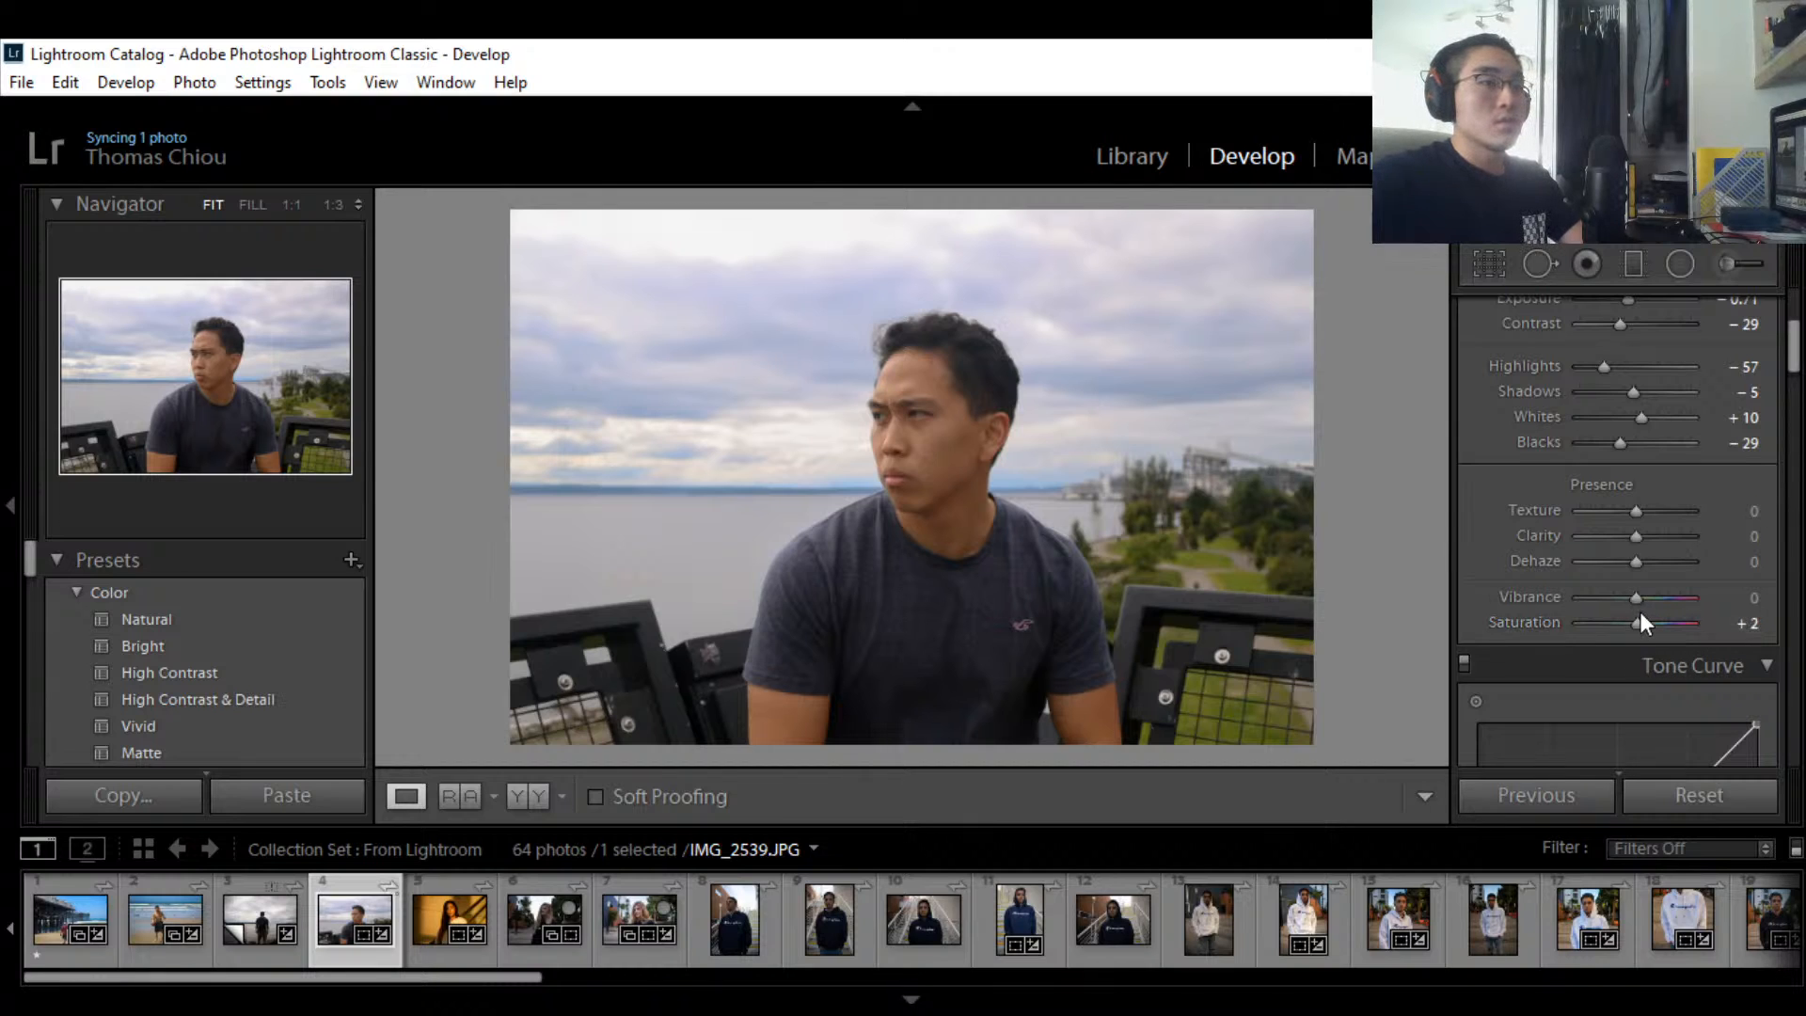
pyautogui.moveTo(1638, 619); pyautogui.dragTo(1633, 618)
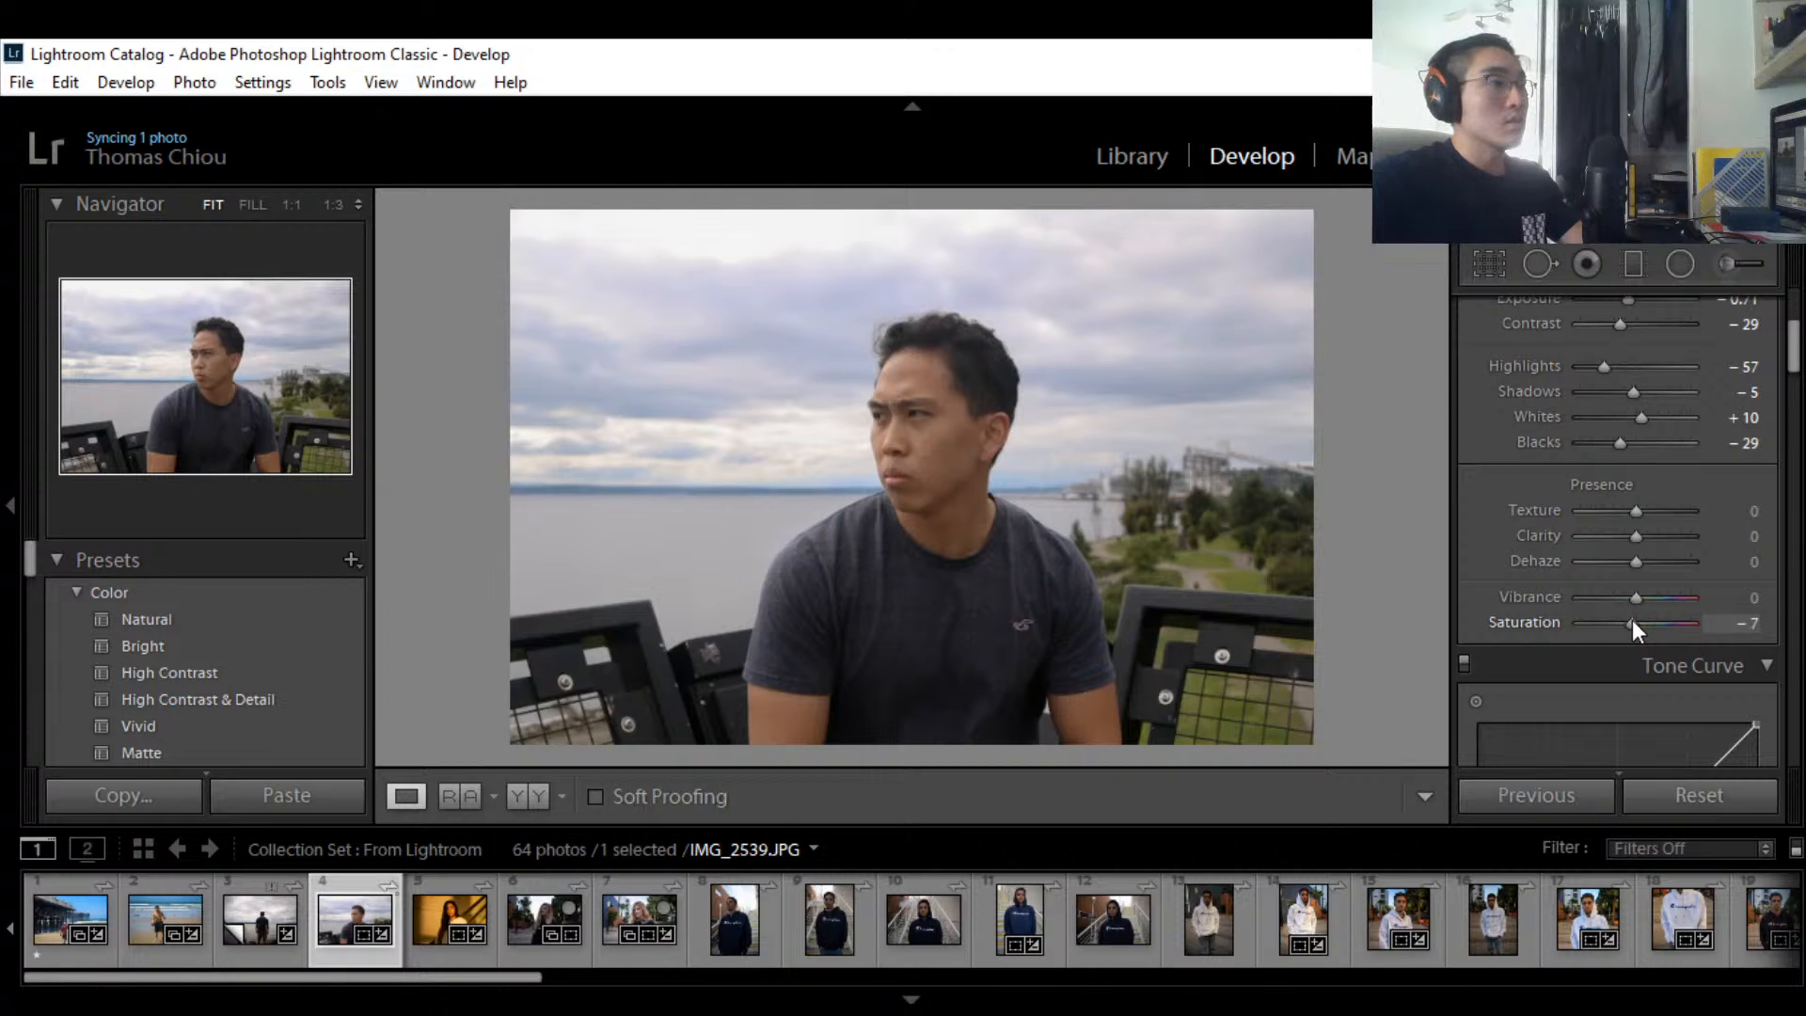
pyautogui.click(1759, 626)
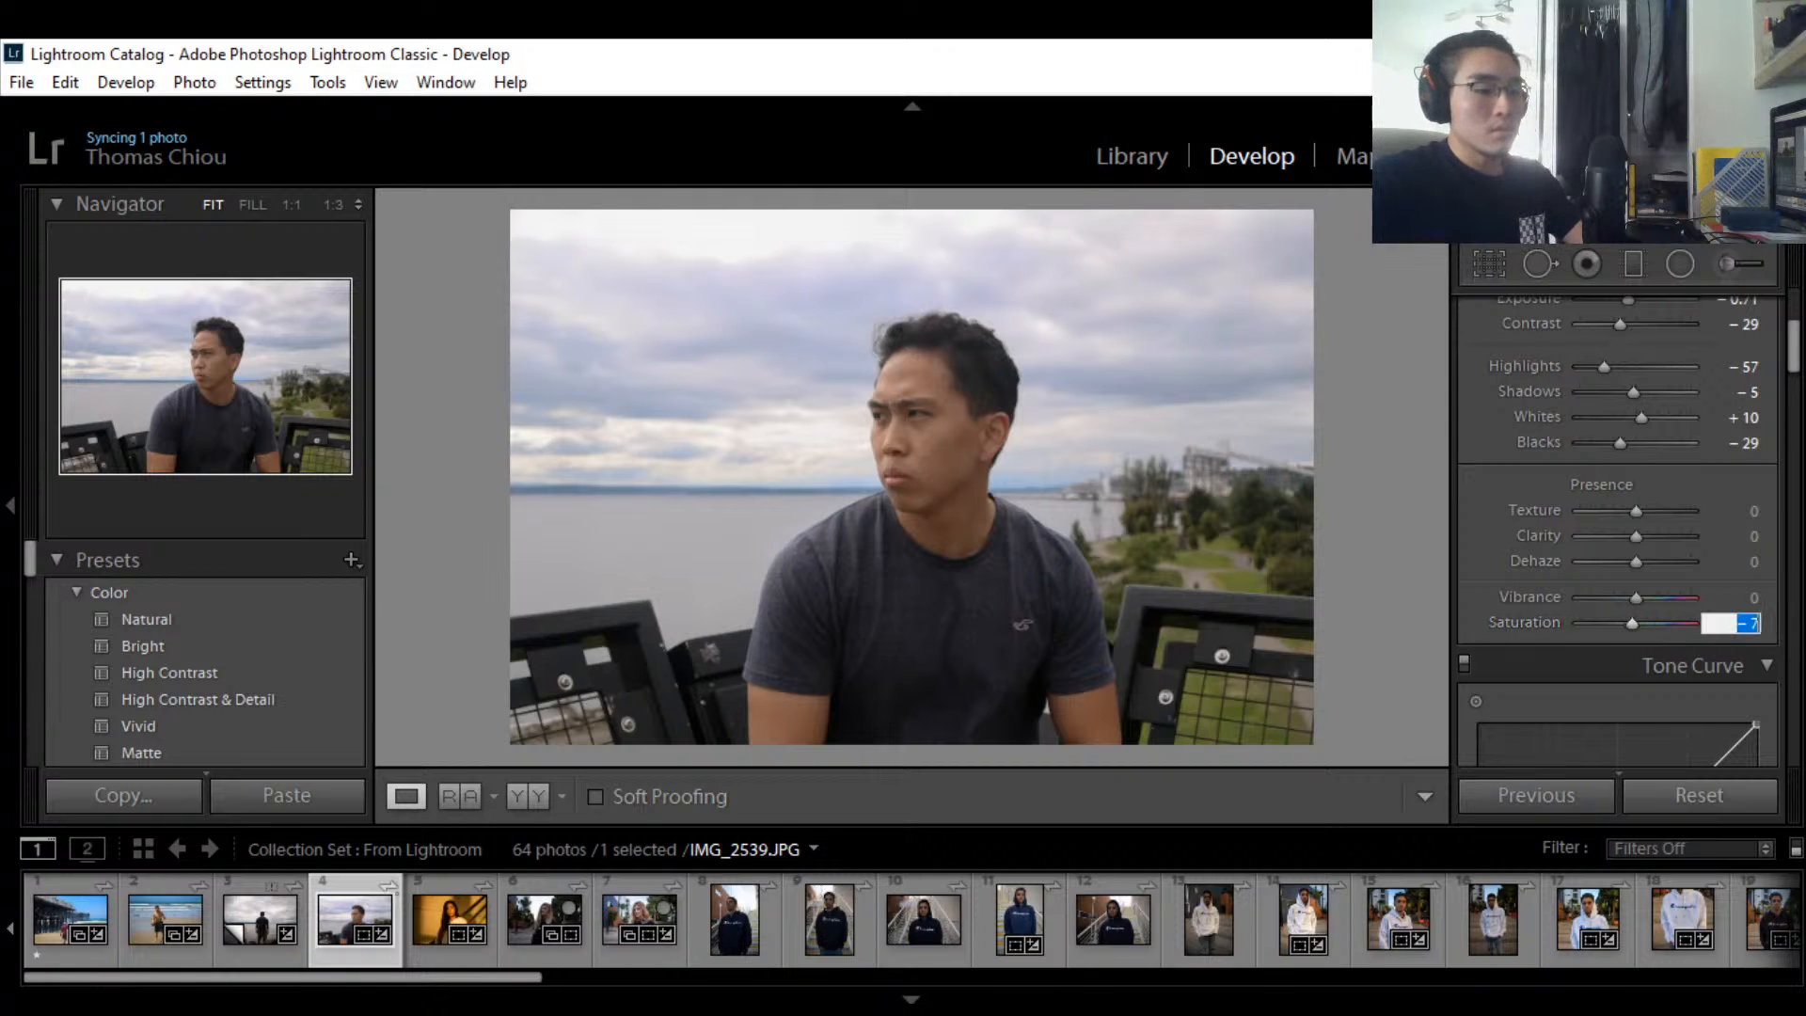
pyautogui.press('BackSpace')
pyautogui.write('-4')
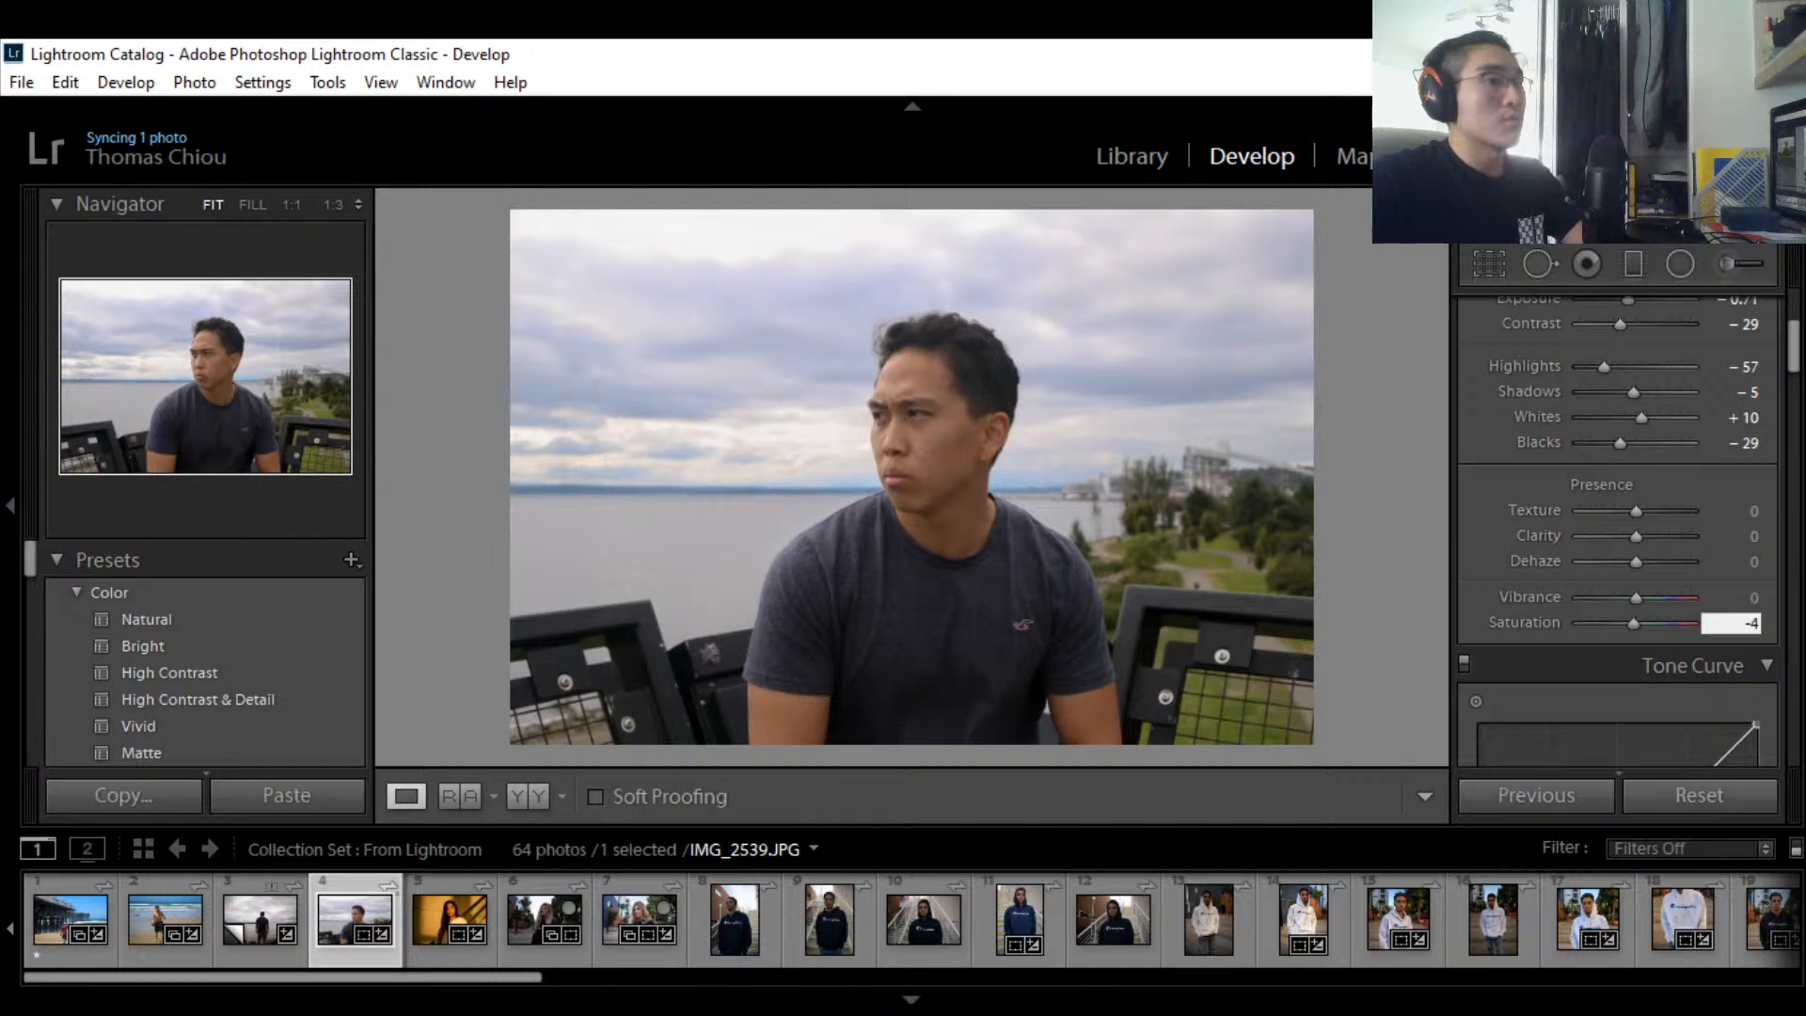
pyautogui.write('3')
pyautogui.press('BackSpace')
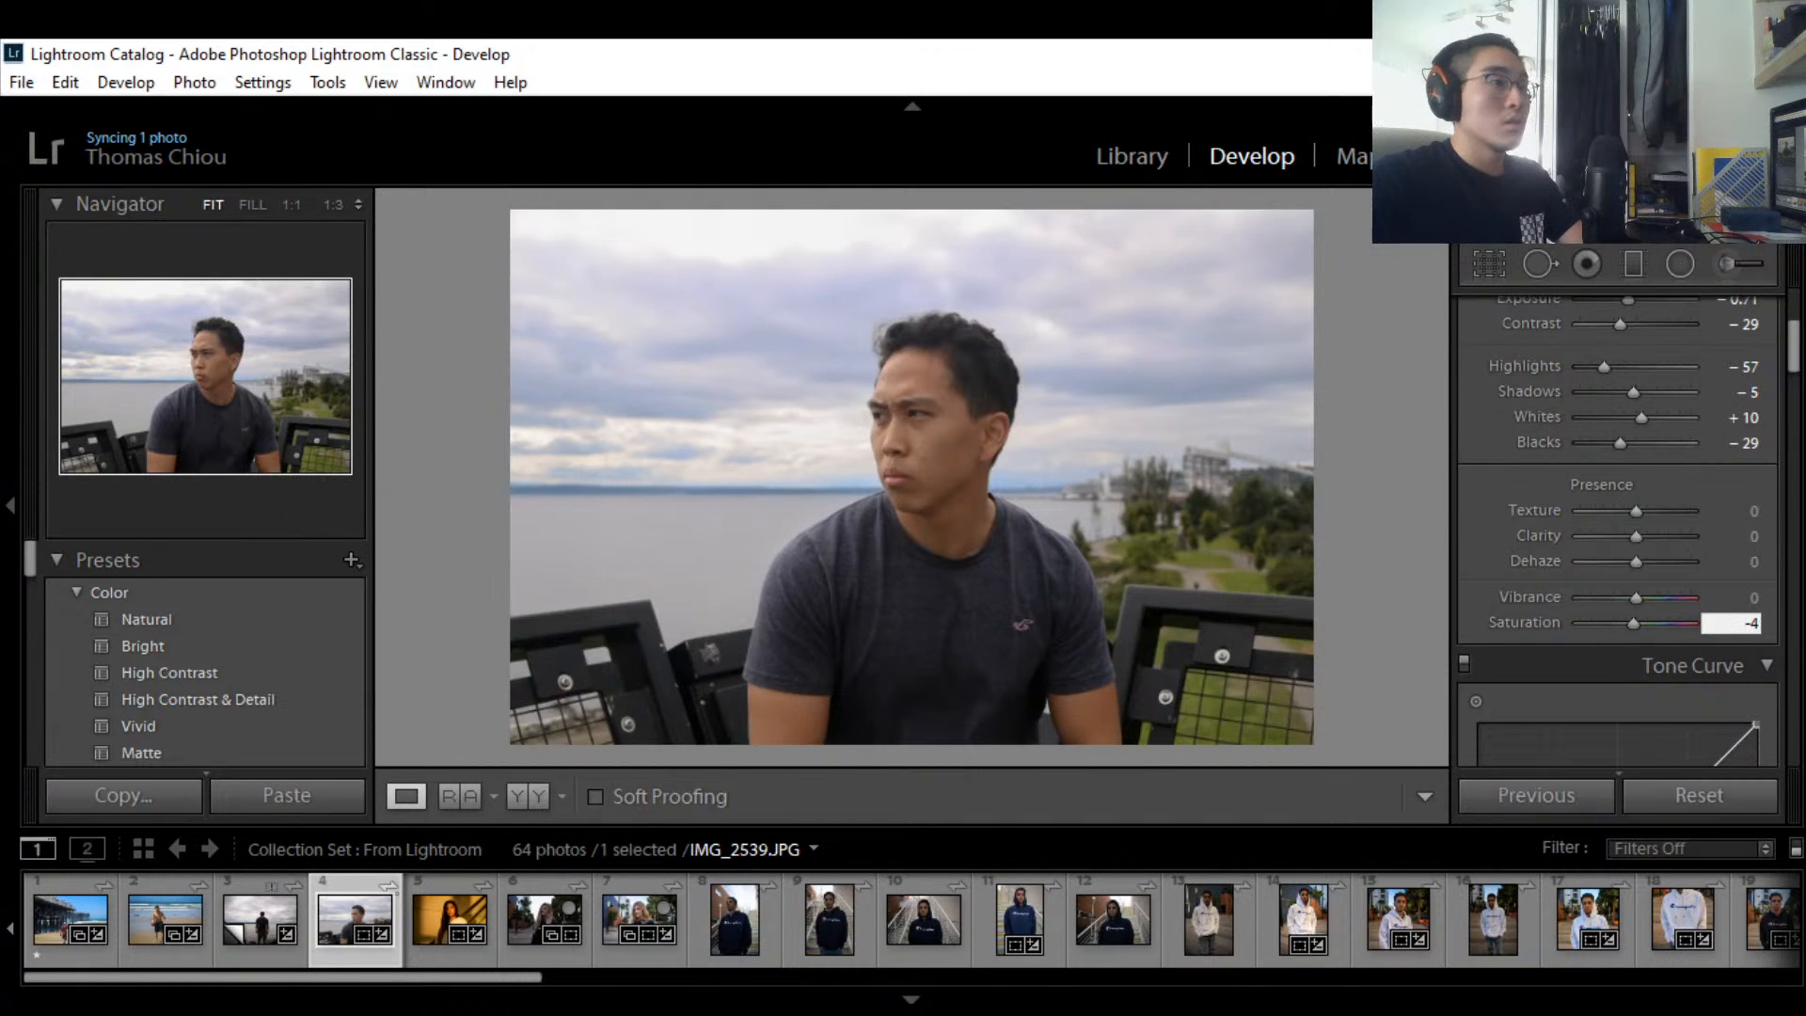
pyautogui.press('BackSpace')
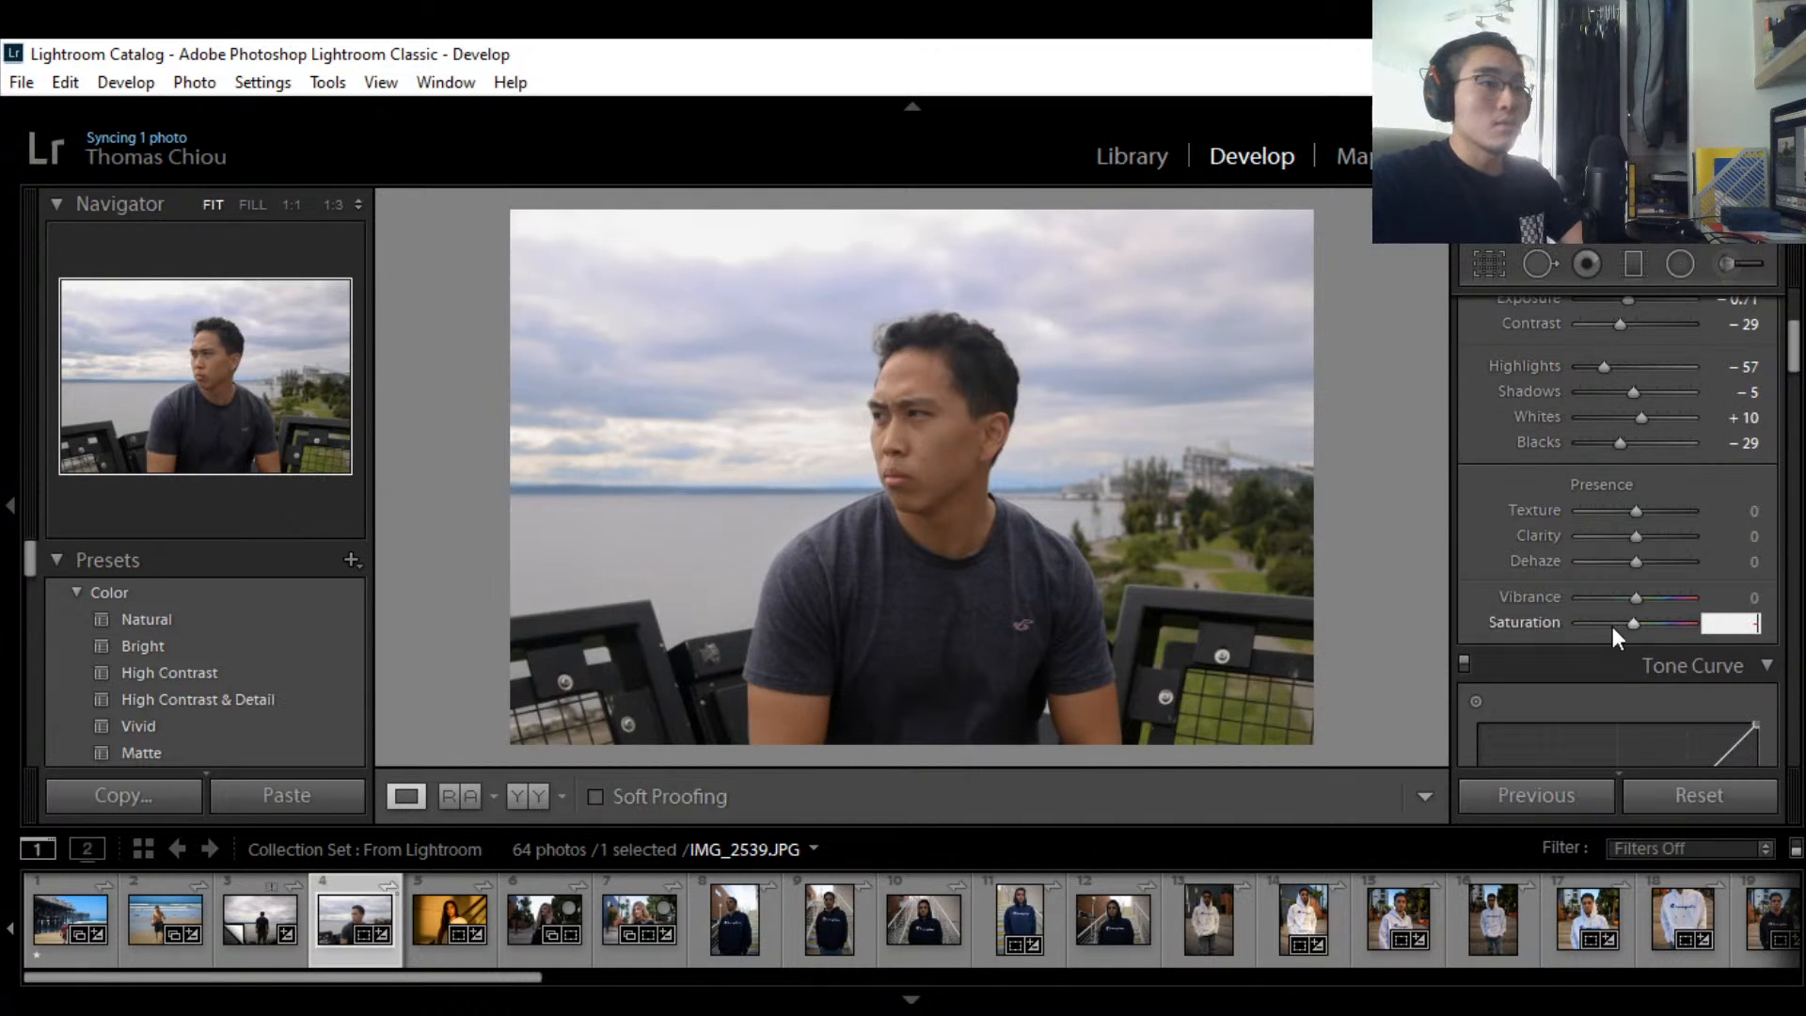
pyautogui.press('Return')
pyautogui.click(1065, 565)
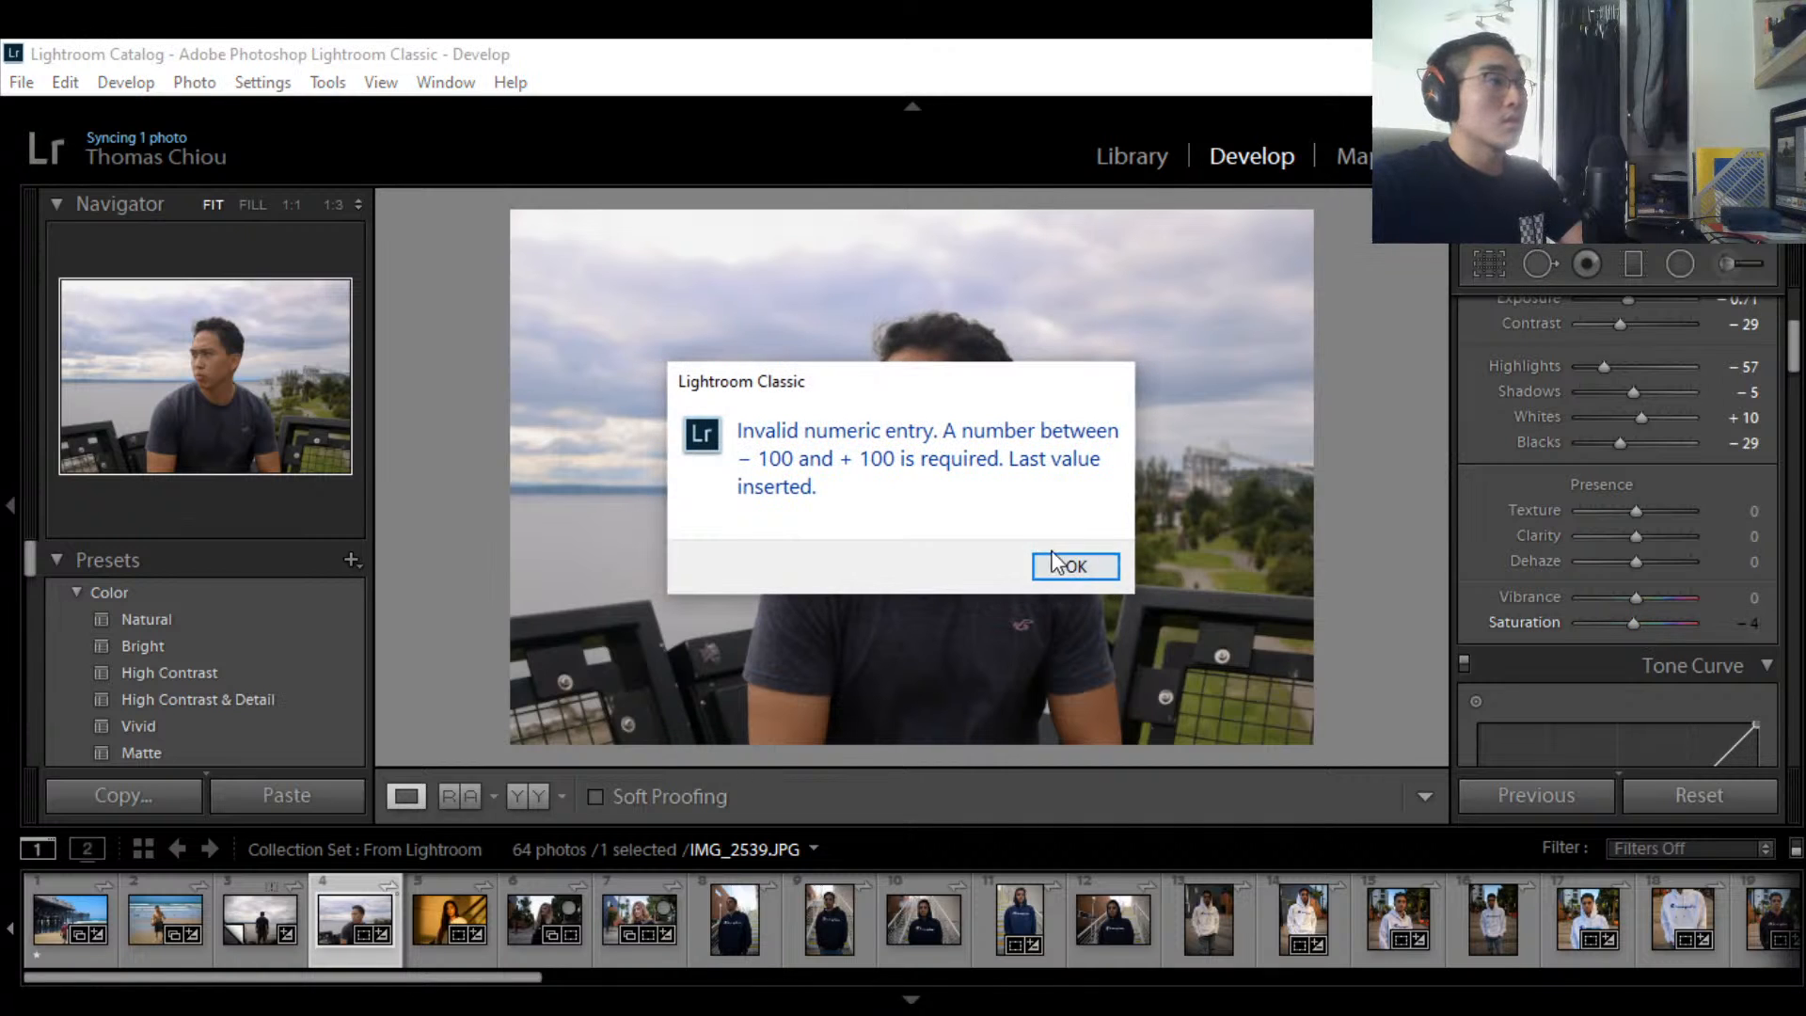
pyautogui.click(1732, 621)
pyautogui.moveTo(1628, 616); pyautogui.dragTo(1634, 627)
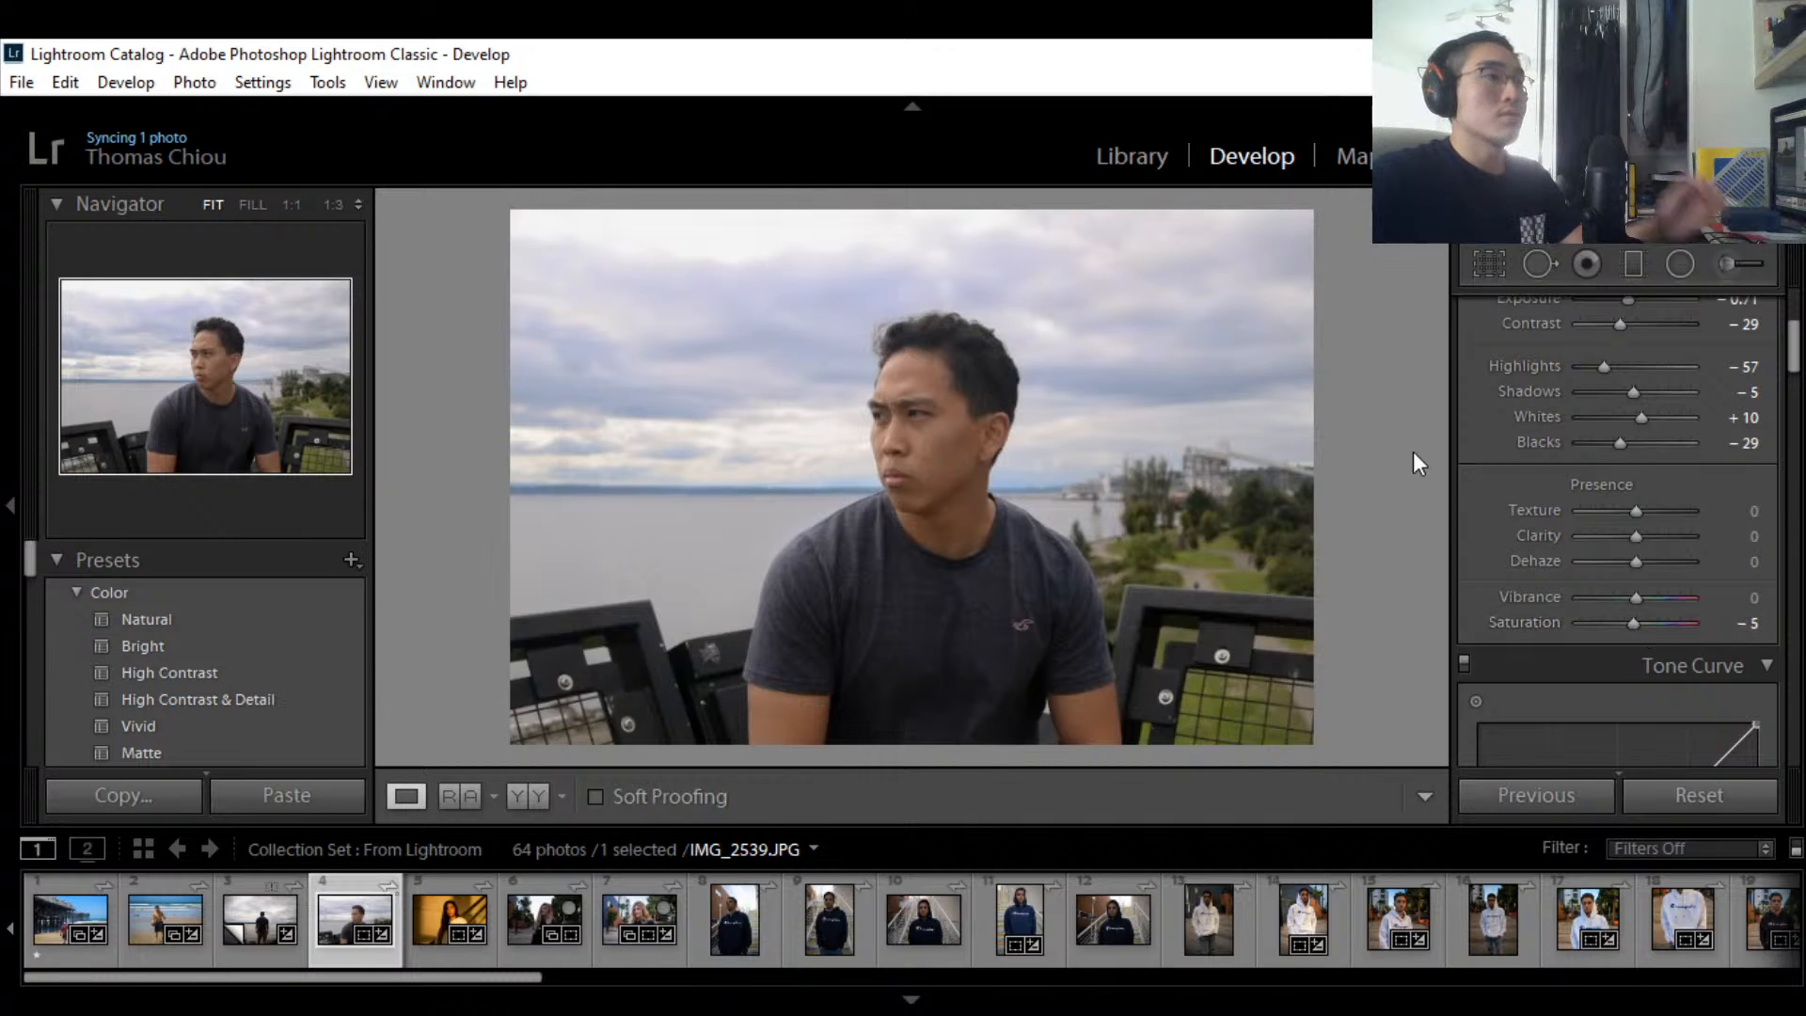
# Step: Drag Exposure down to -0.83, then bring the Tone Curve panel into view
pyautogui.scroll(3, 1740, 480)
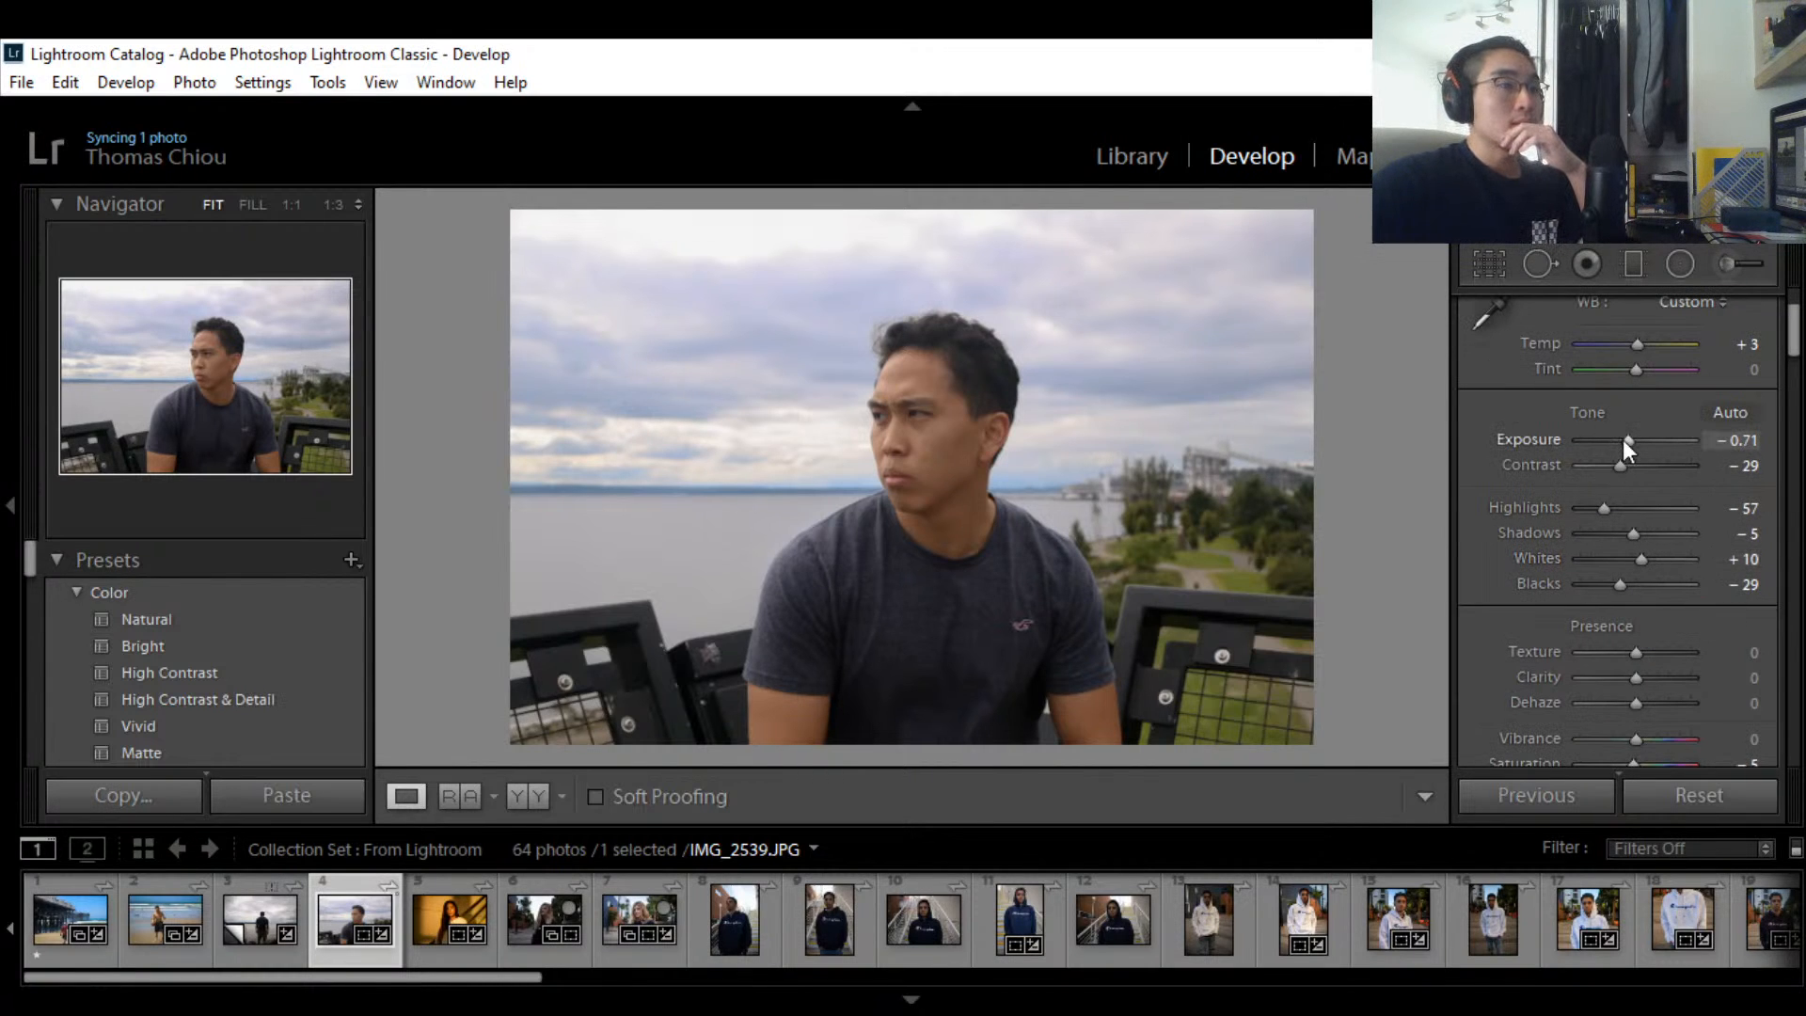
pyautogui.moveTo(1623, 440); pyautogui.dragTo(1627, 441)
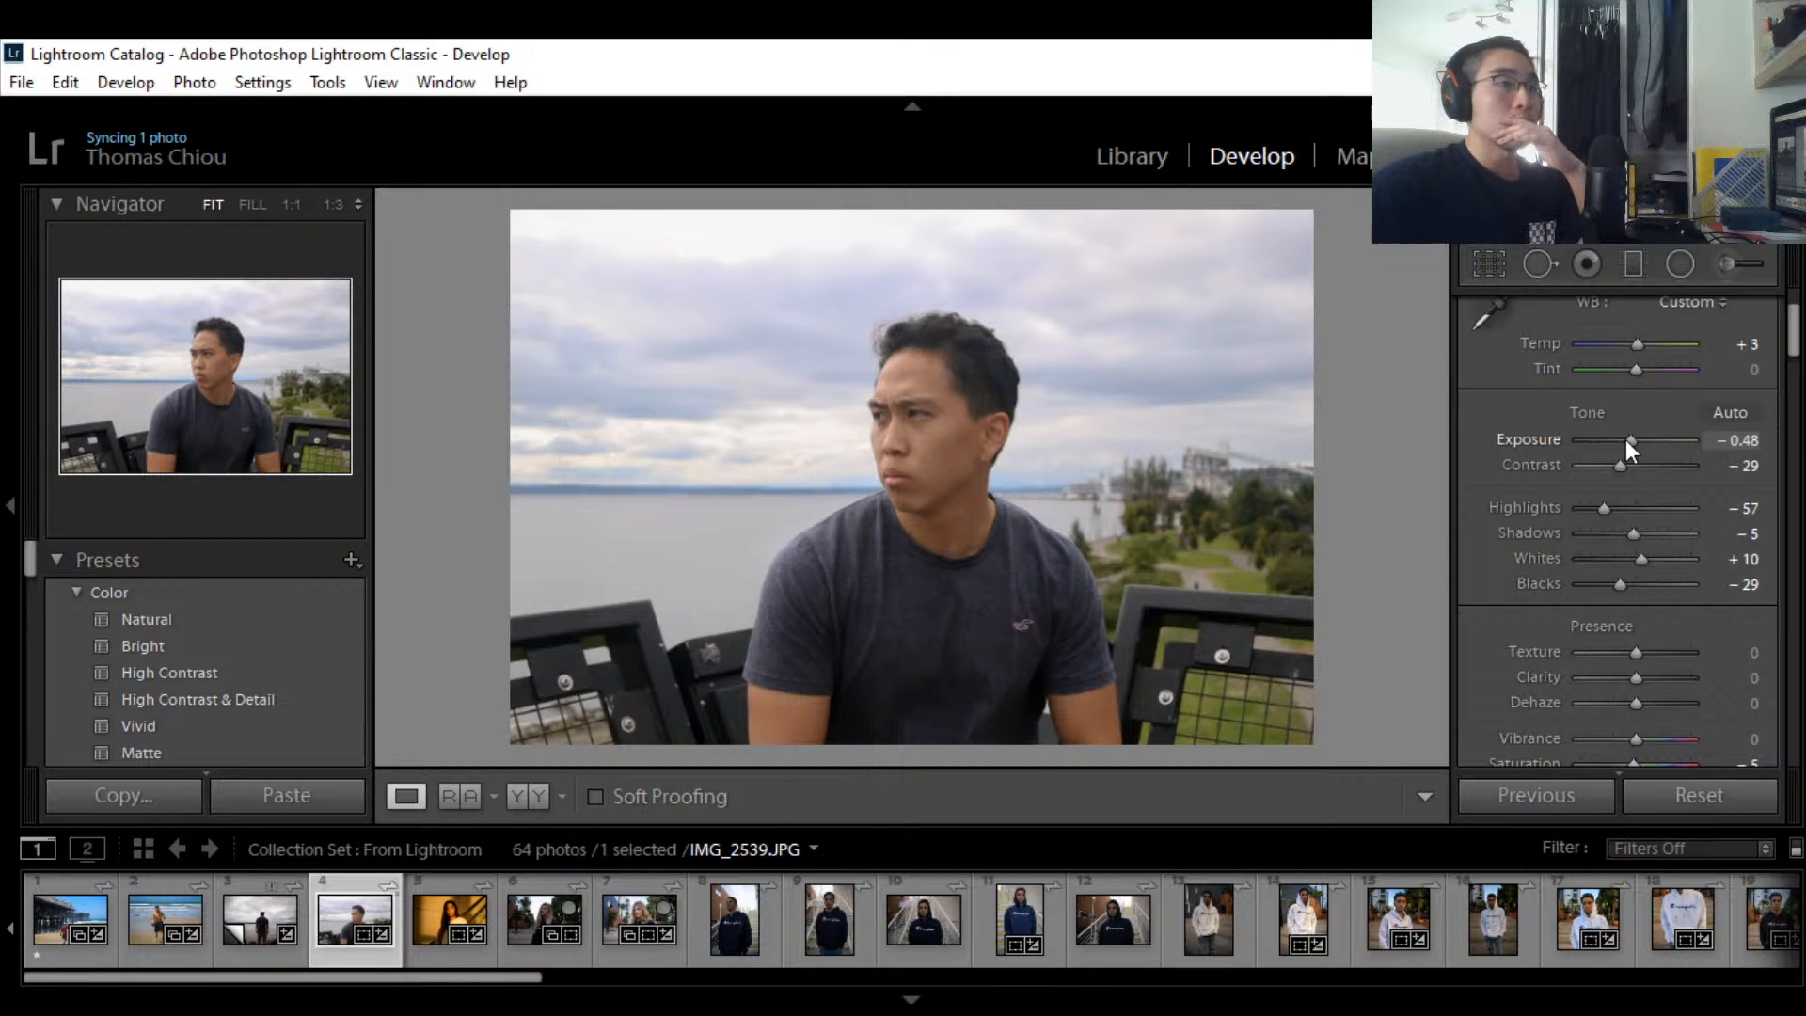
pyautogui.moveTo(1626, 439); pyautogui.dragTo(1621, 439)
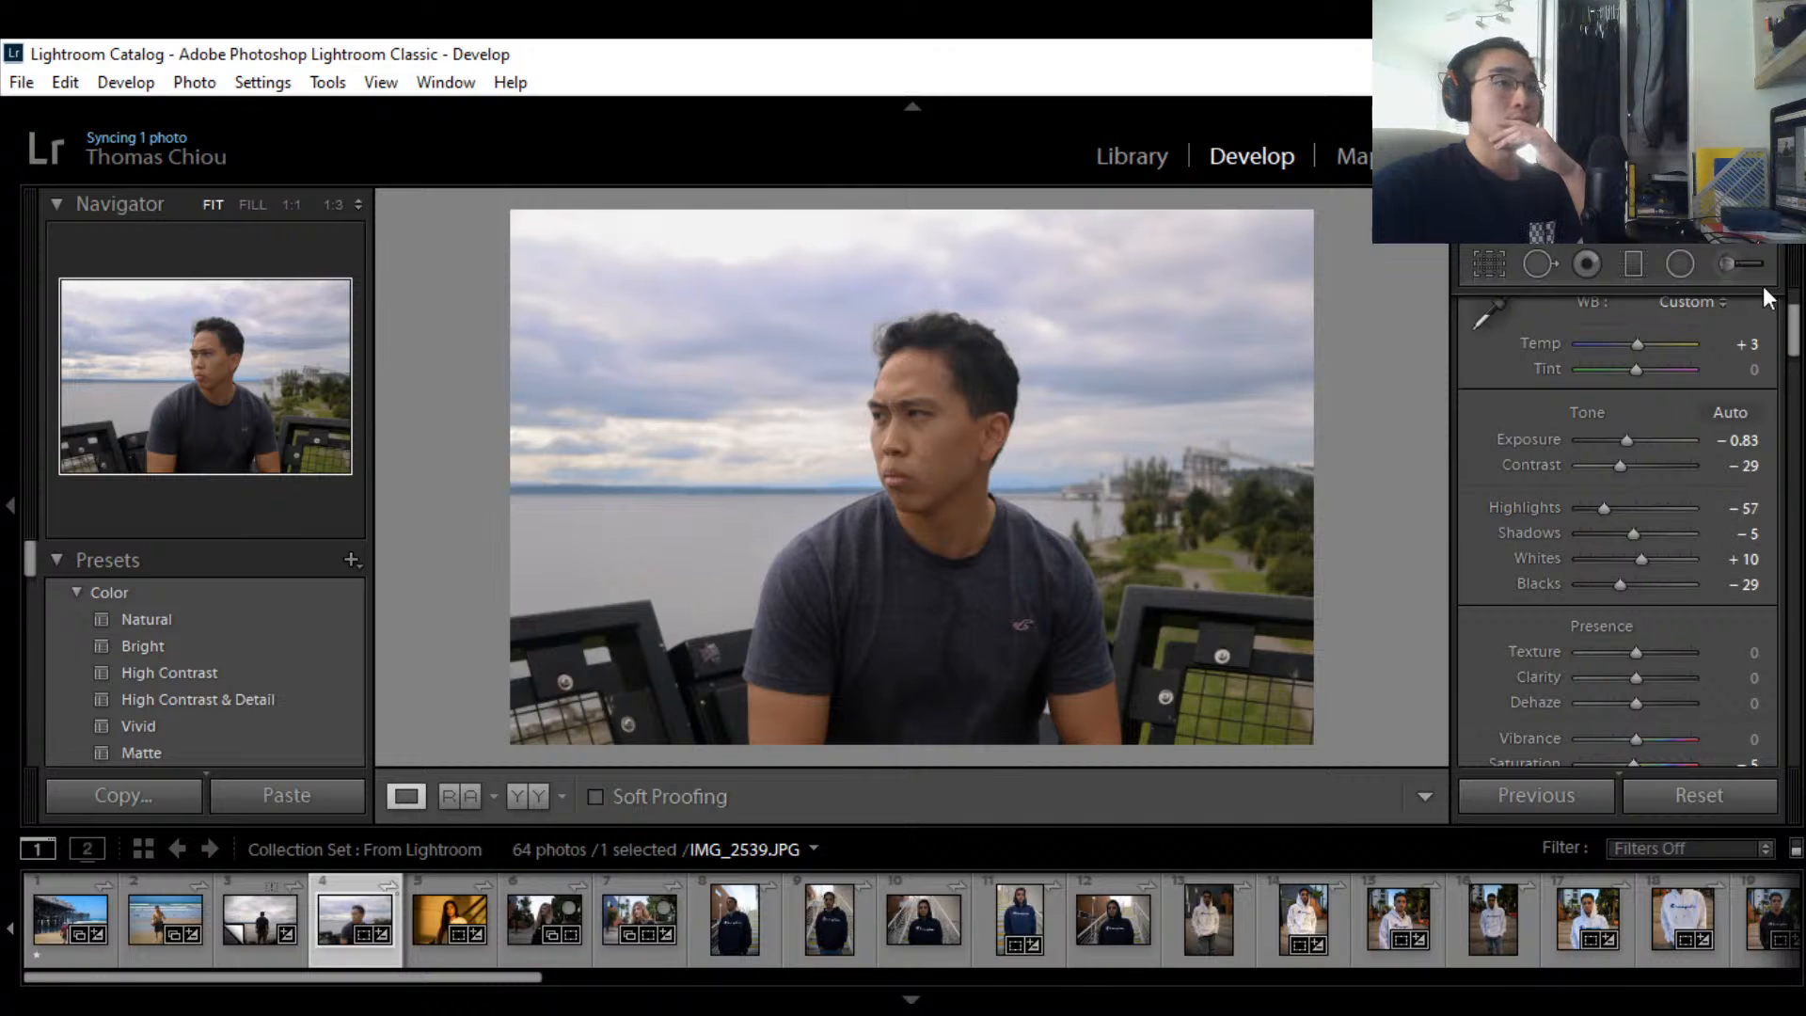
pyautogui.moveTo(1793, 350); pyautogui.dragTo(1791, 410)
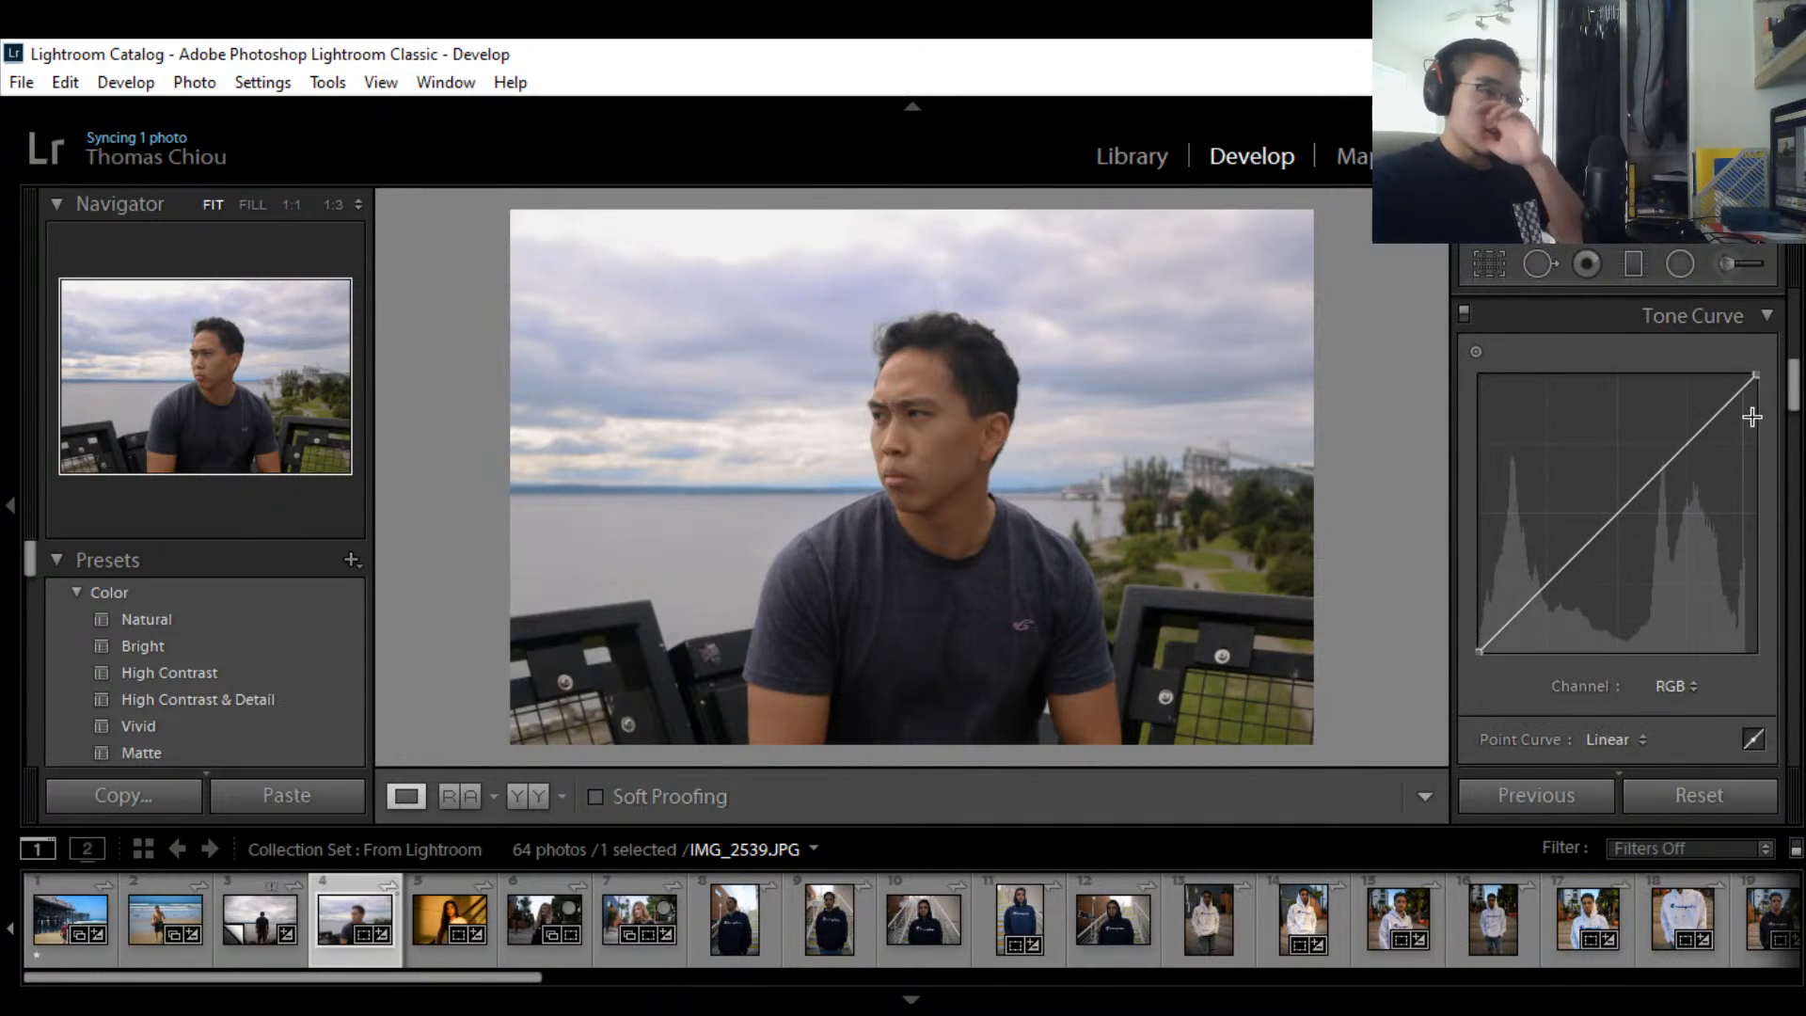
pyautogui.moveTo(1791, 385)
pyautogui.mouseDown()
pyautogui.moveTo(1793, 423)
pyautogui.moveTo(1793, 381)
pyautogui.moveTo(1792, 400)
pyautogui.mouseUp()
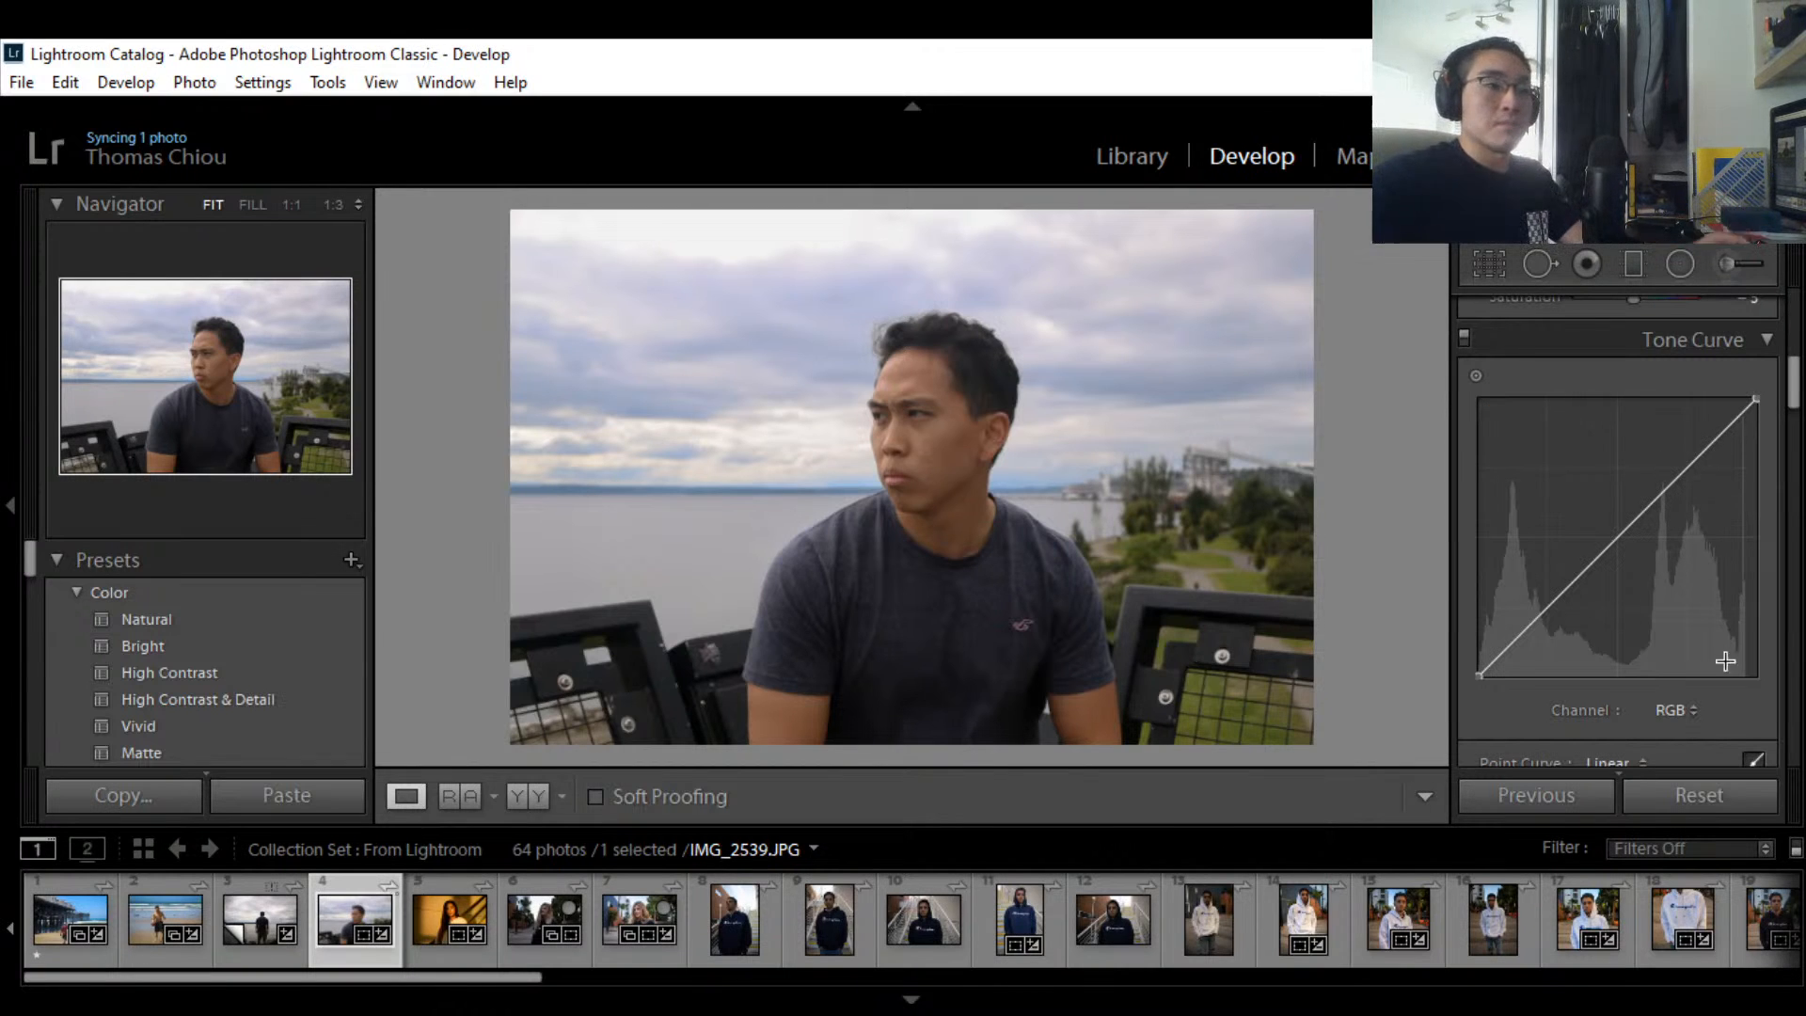
pyautogui.moveTo(1793, 390); pyautogui.dragTo(1795, 399)
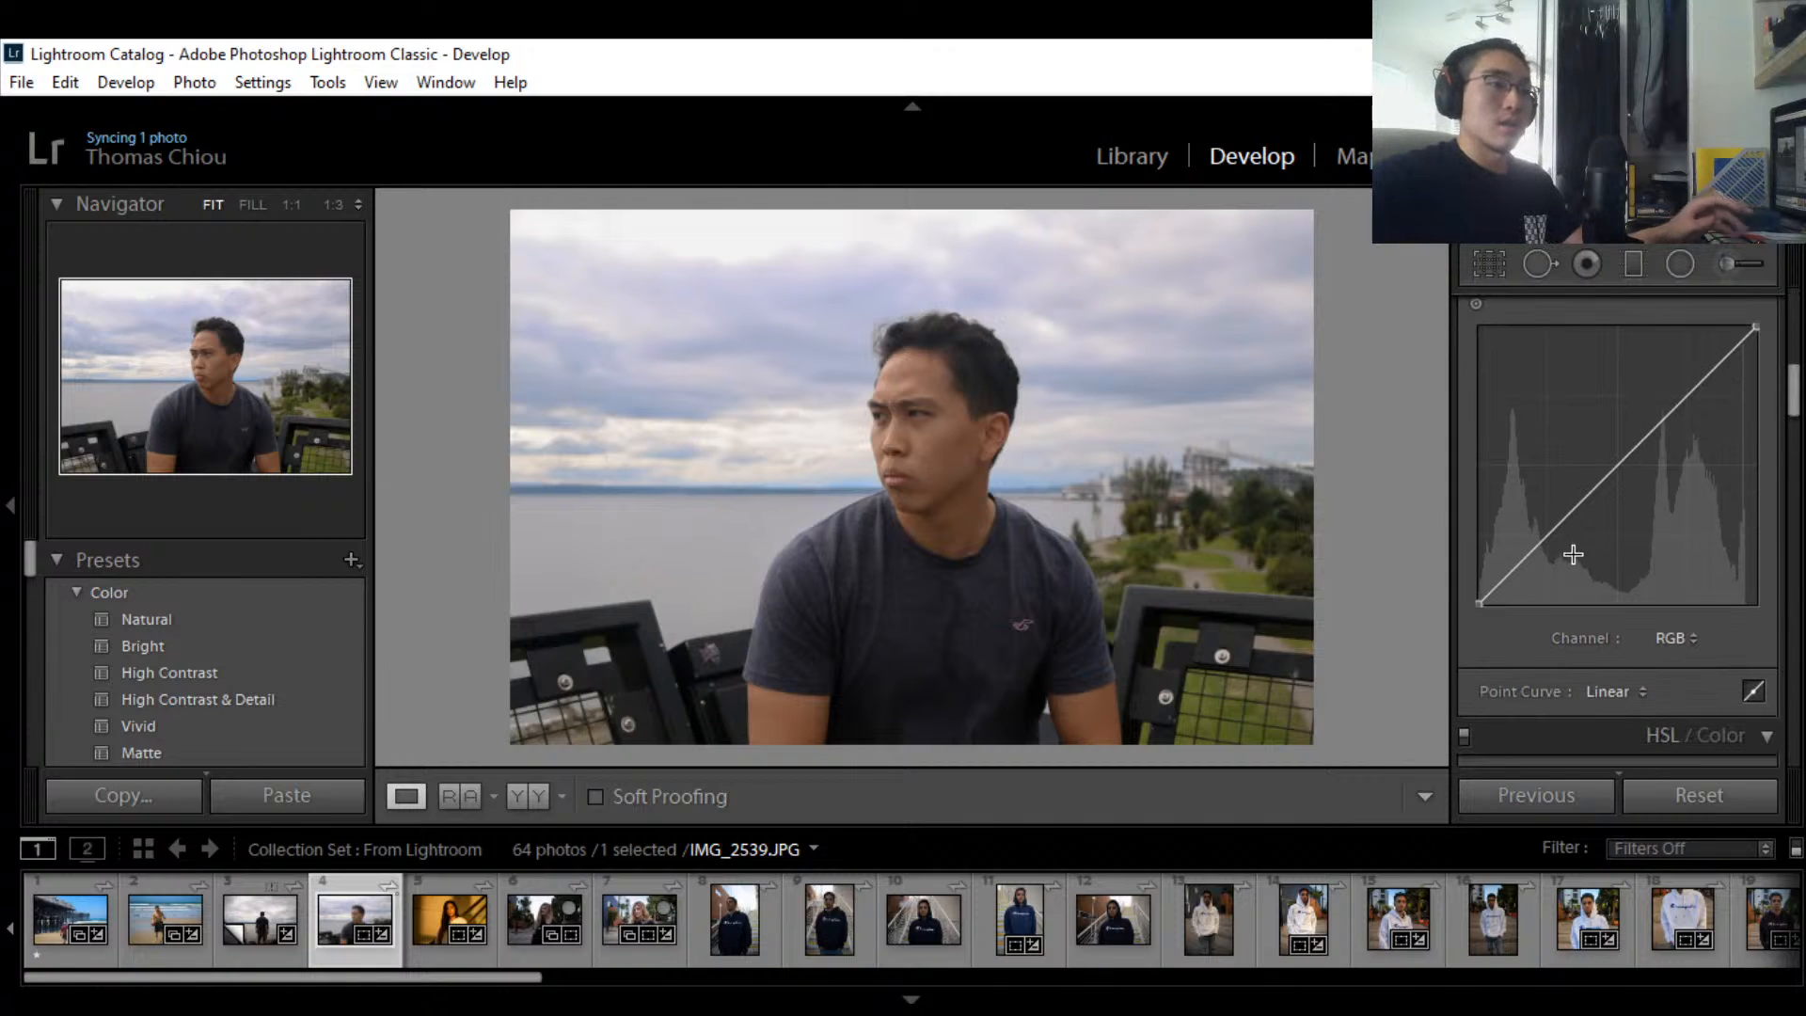
pyautogui.click(1747, 692)
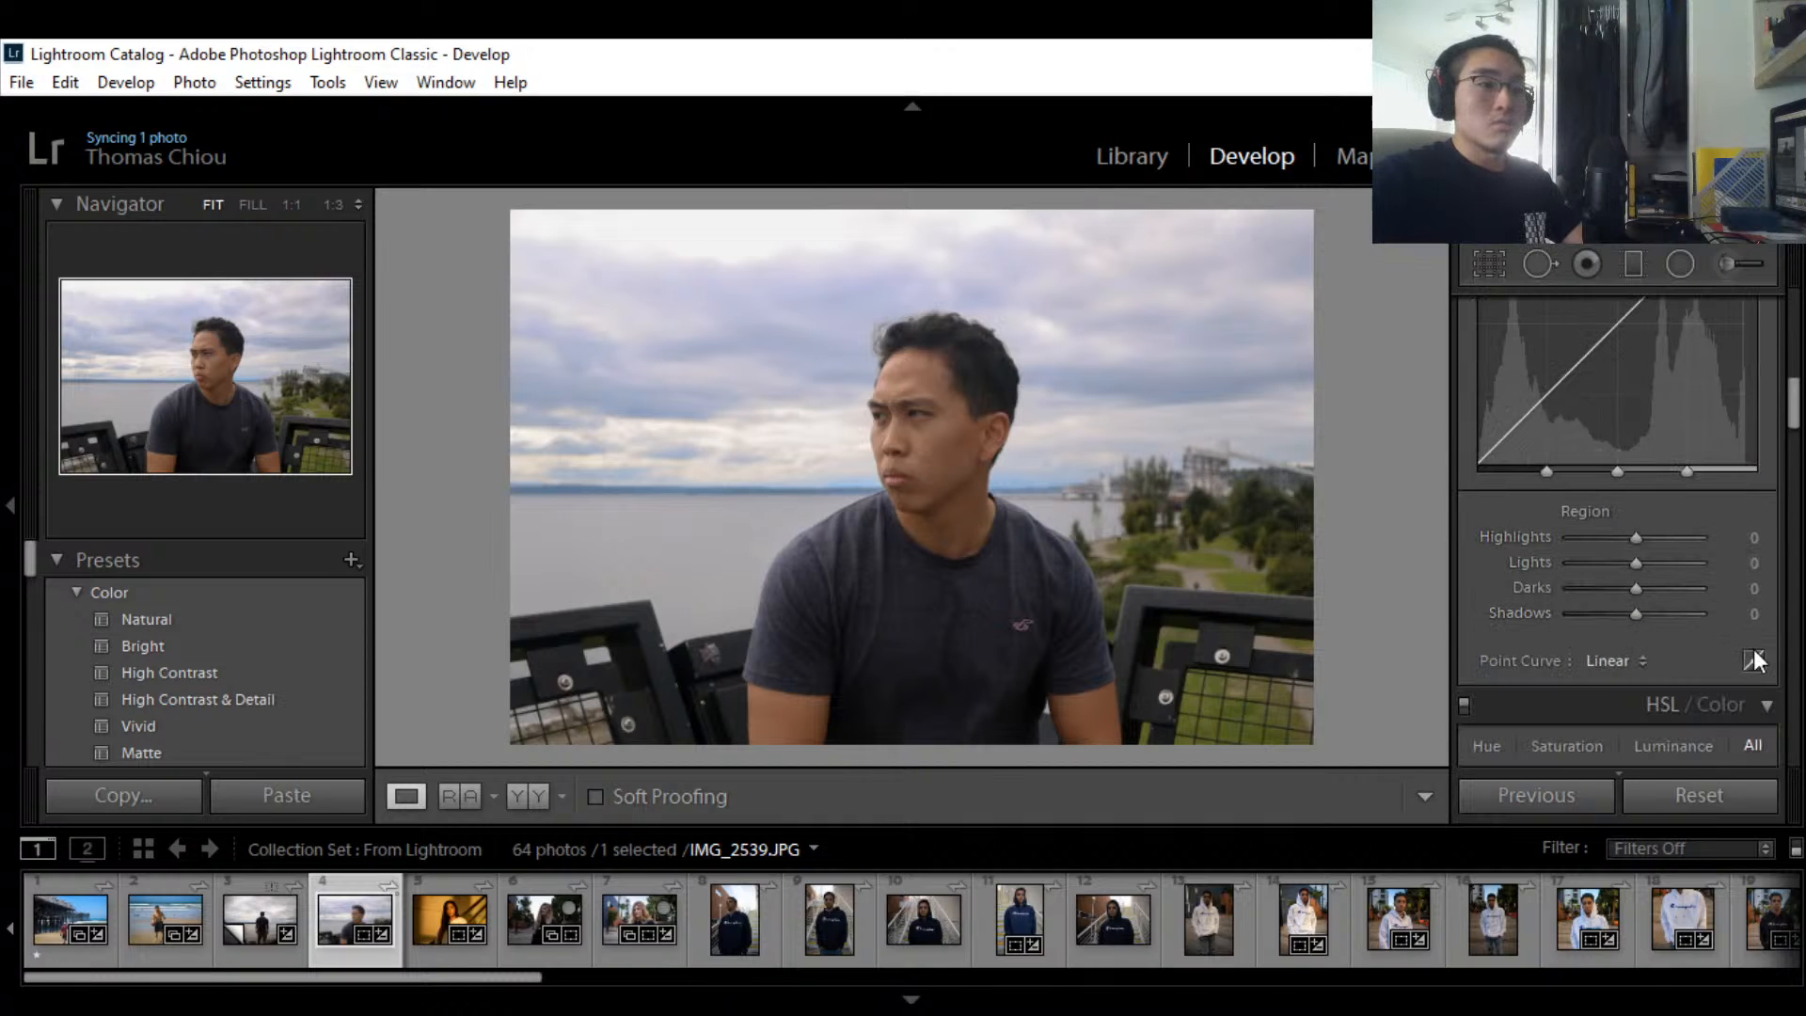
pyautogui.click(1753, 682)
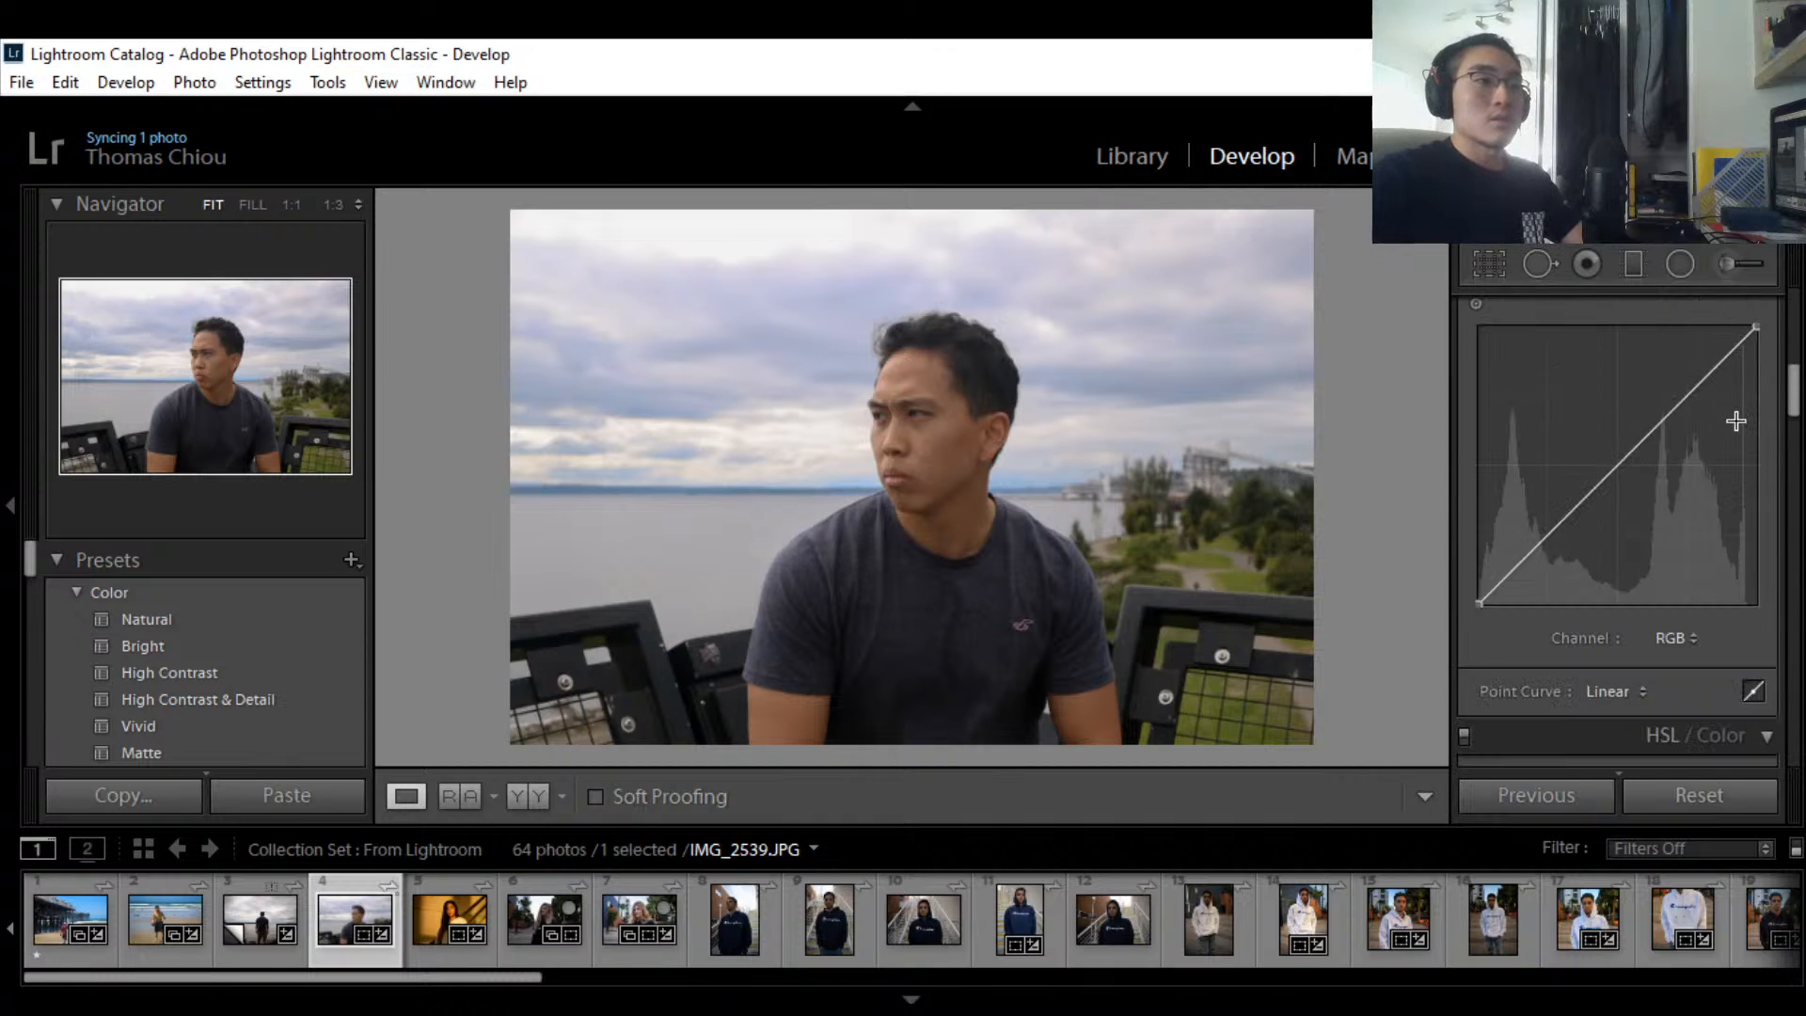
# Step: Add midtone, shadow and highlight points to the RGB curve and lift the black point
pyautogui.click(1718, 370)
pyautogui.moveTo(1626, 457); pyautogui.dragTo(1626, 474)
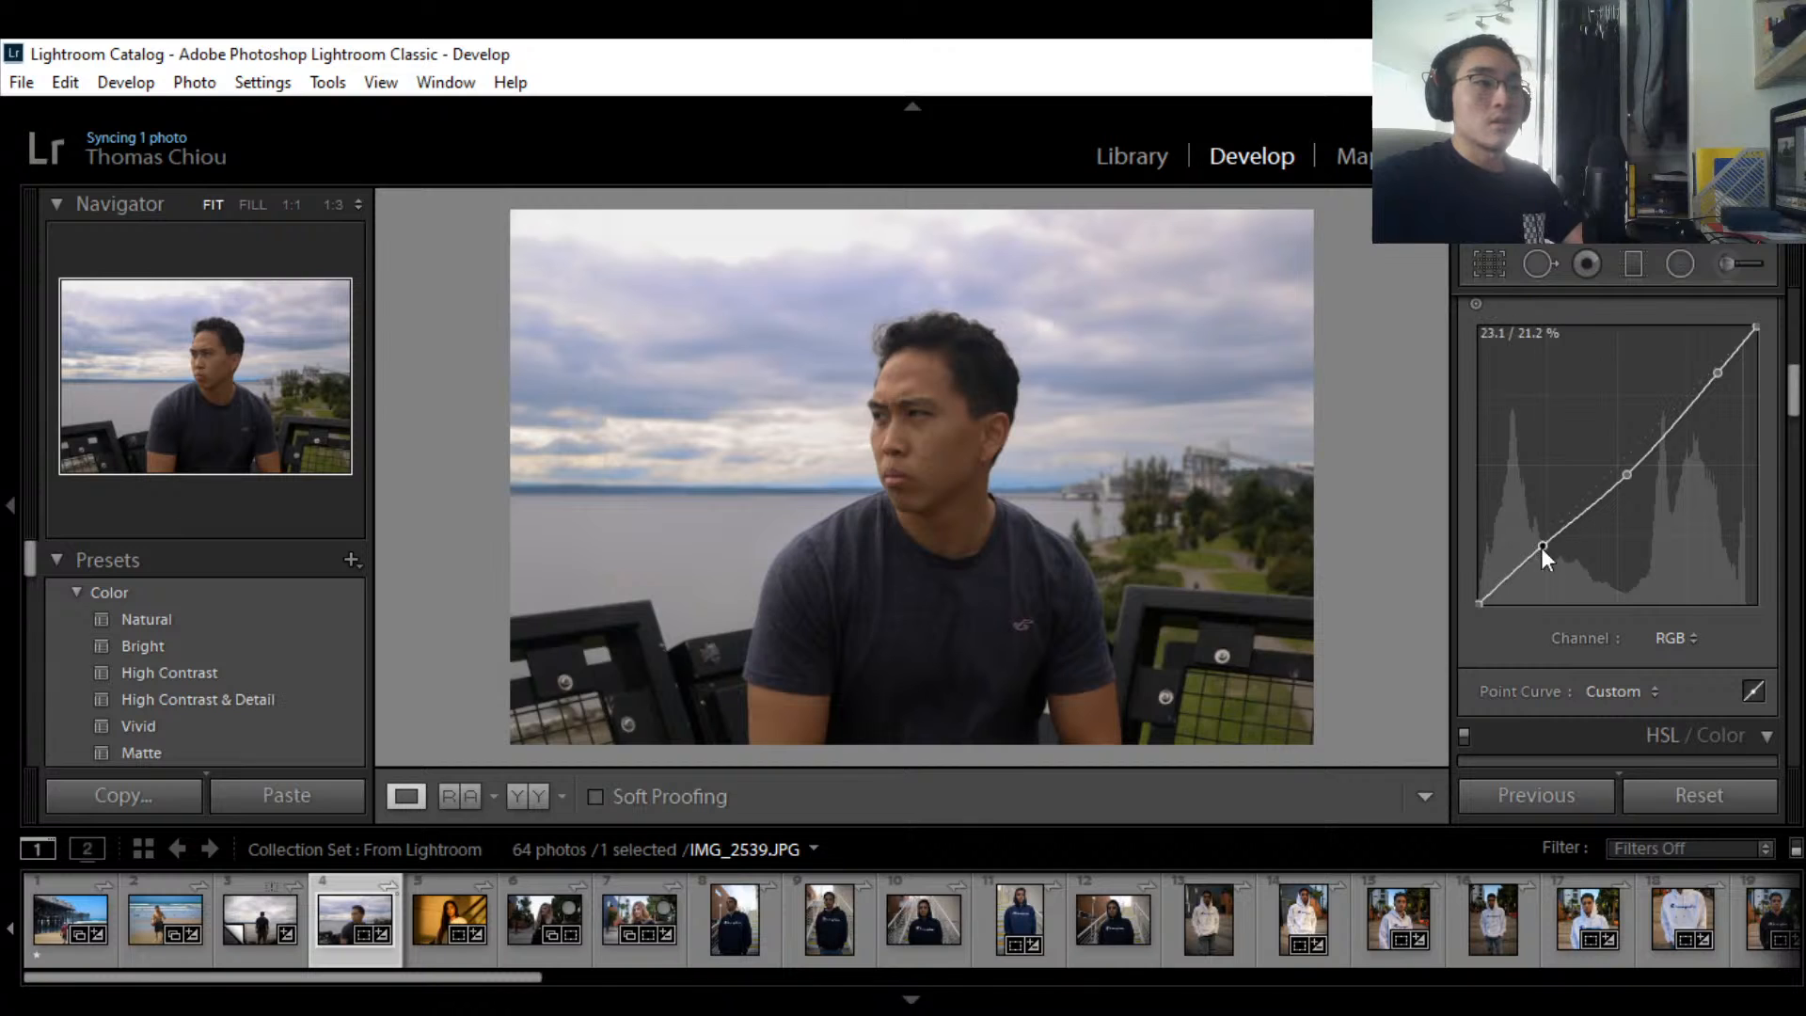
pyautogui.click(1543, 546)
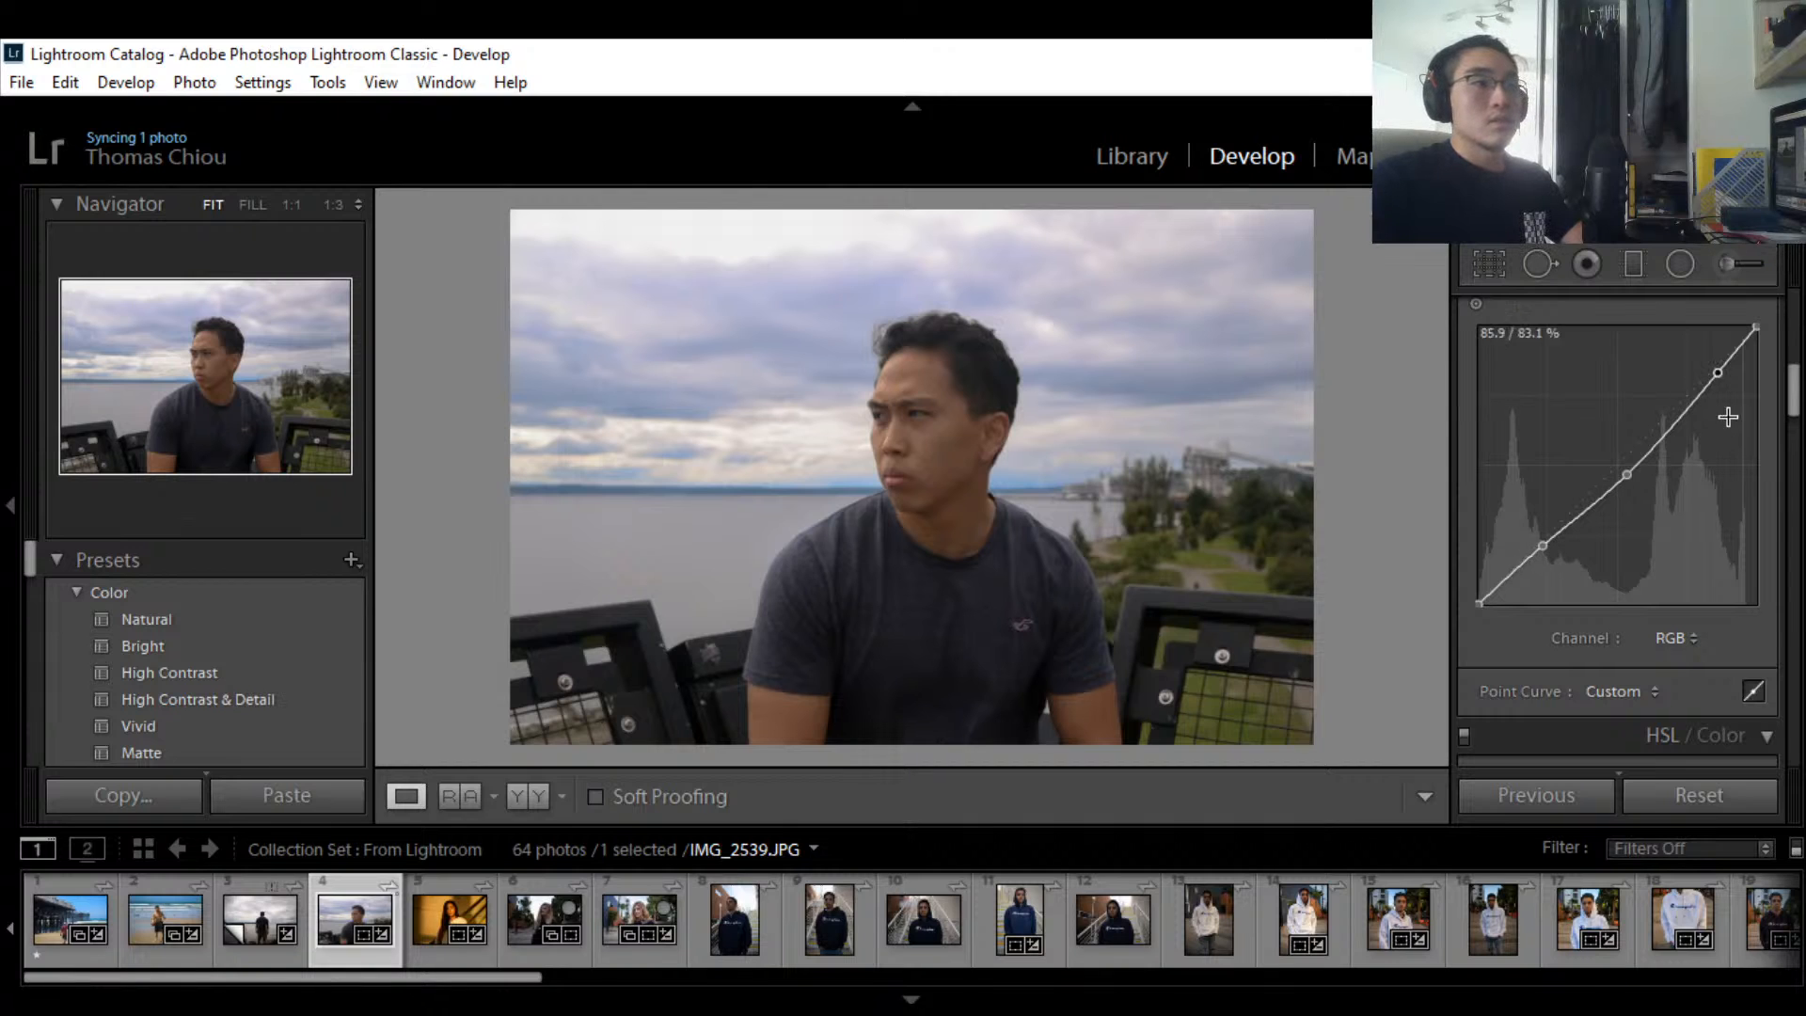
pyautogui.moveTo(1723, 374); pyautogui.dragTo(1724, 372)
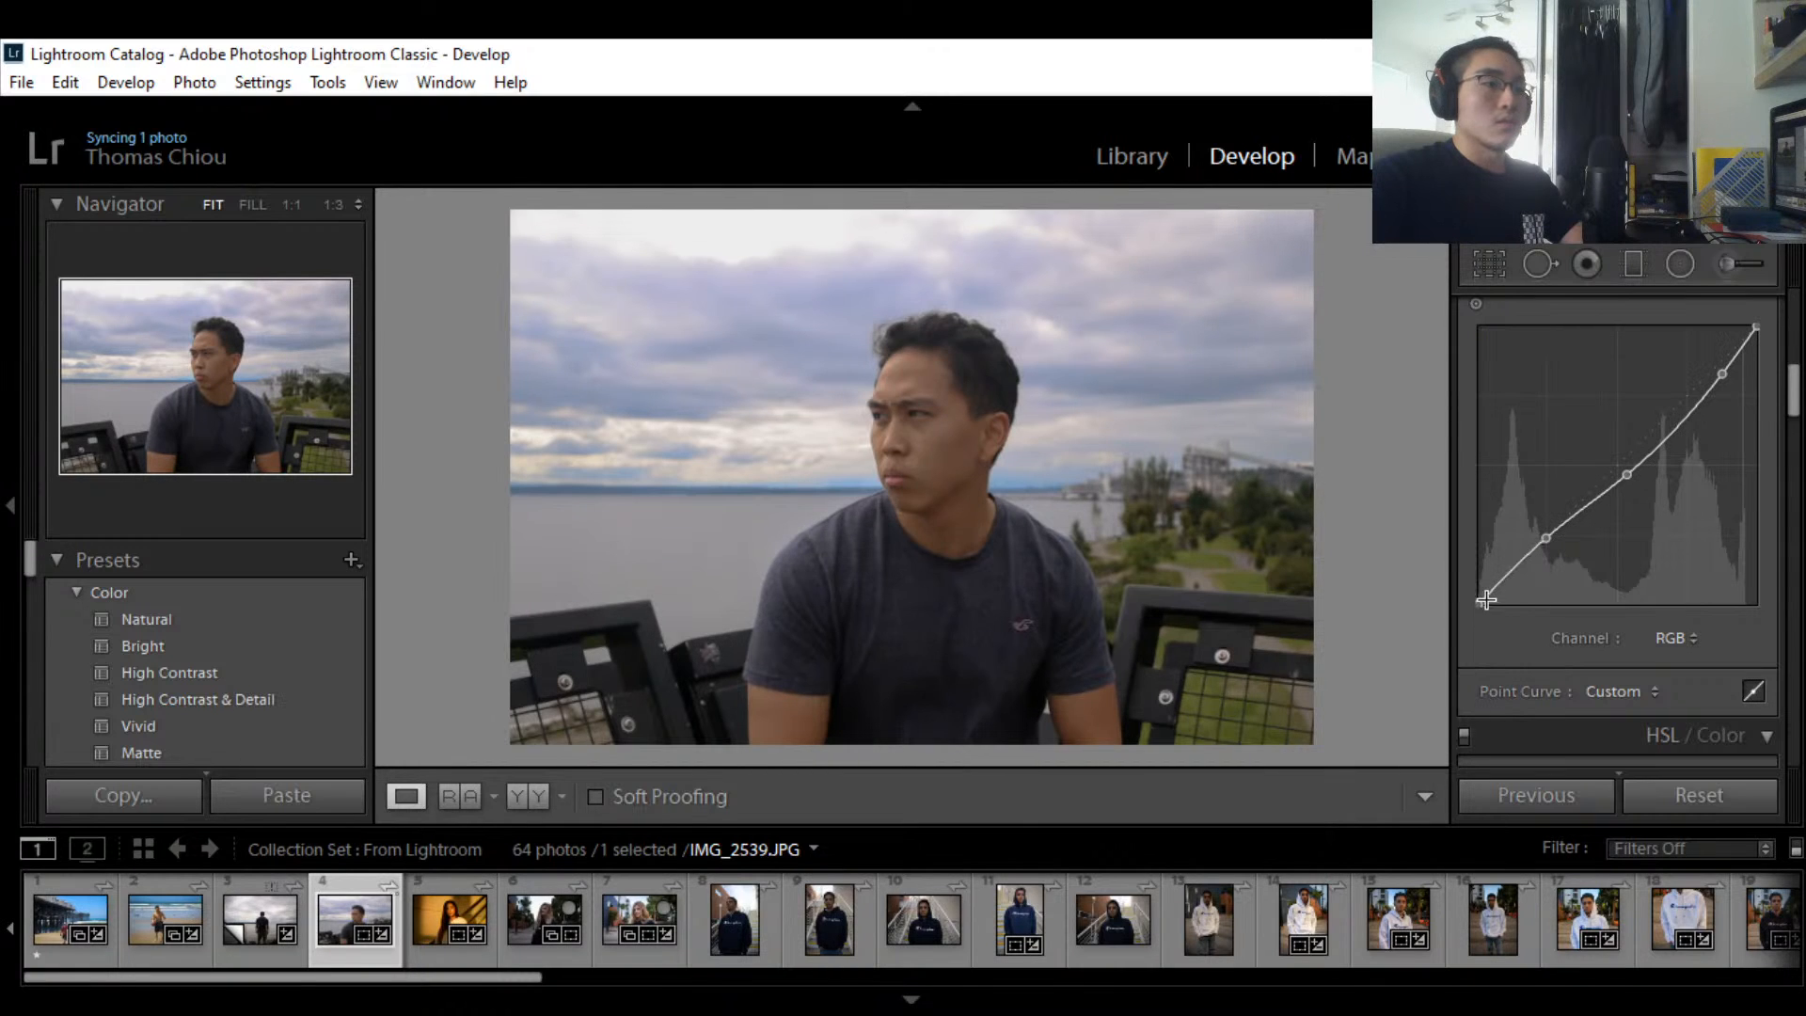
pyautogui.hotkey('ctrl', 'z')
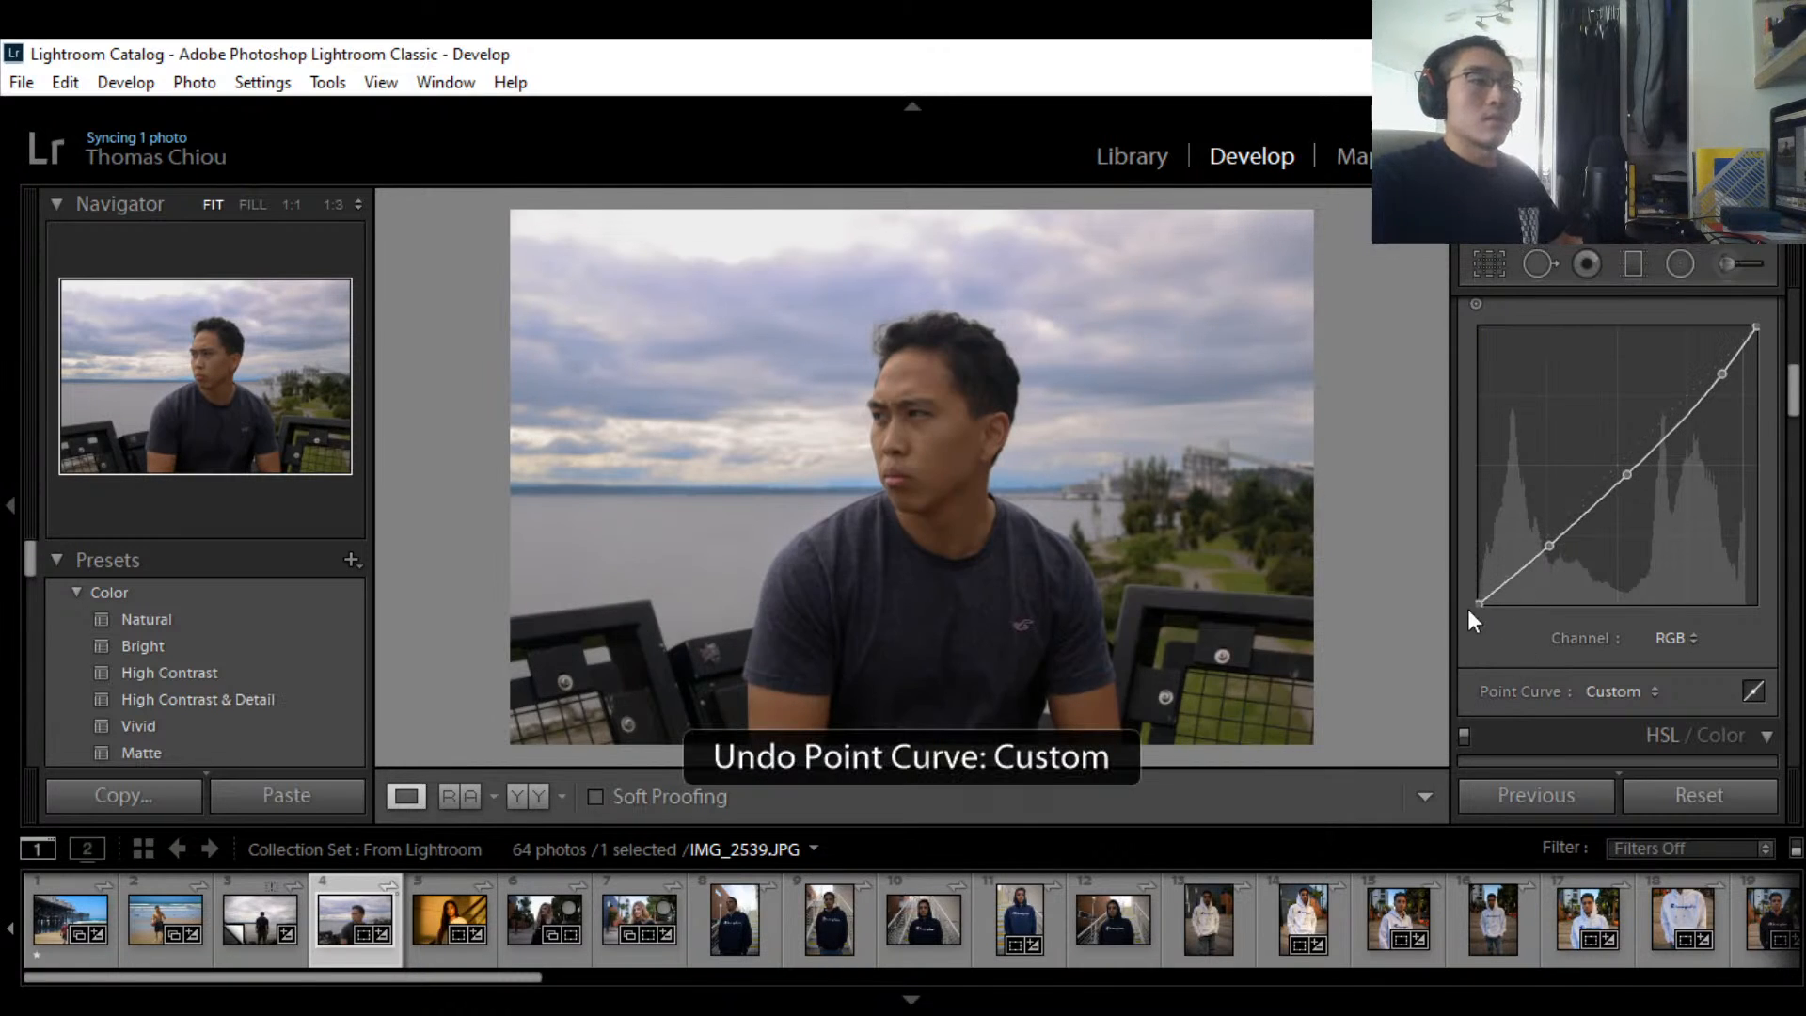
pyautogui.moveTo(1479, 599); pyautogui.dragTo(1478, 586)
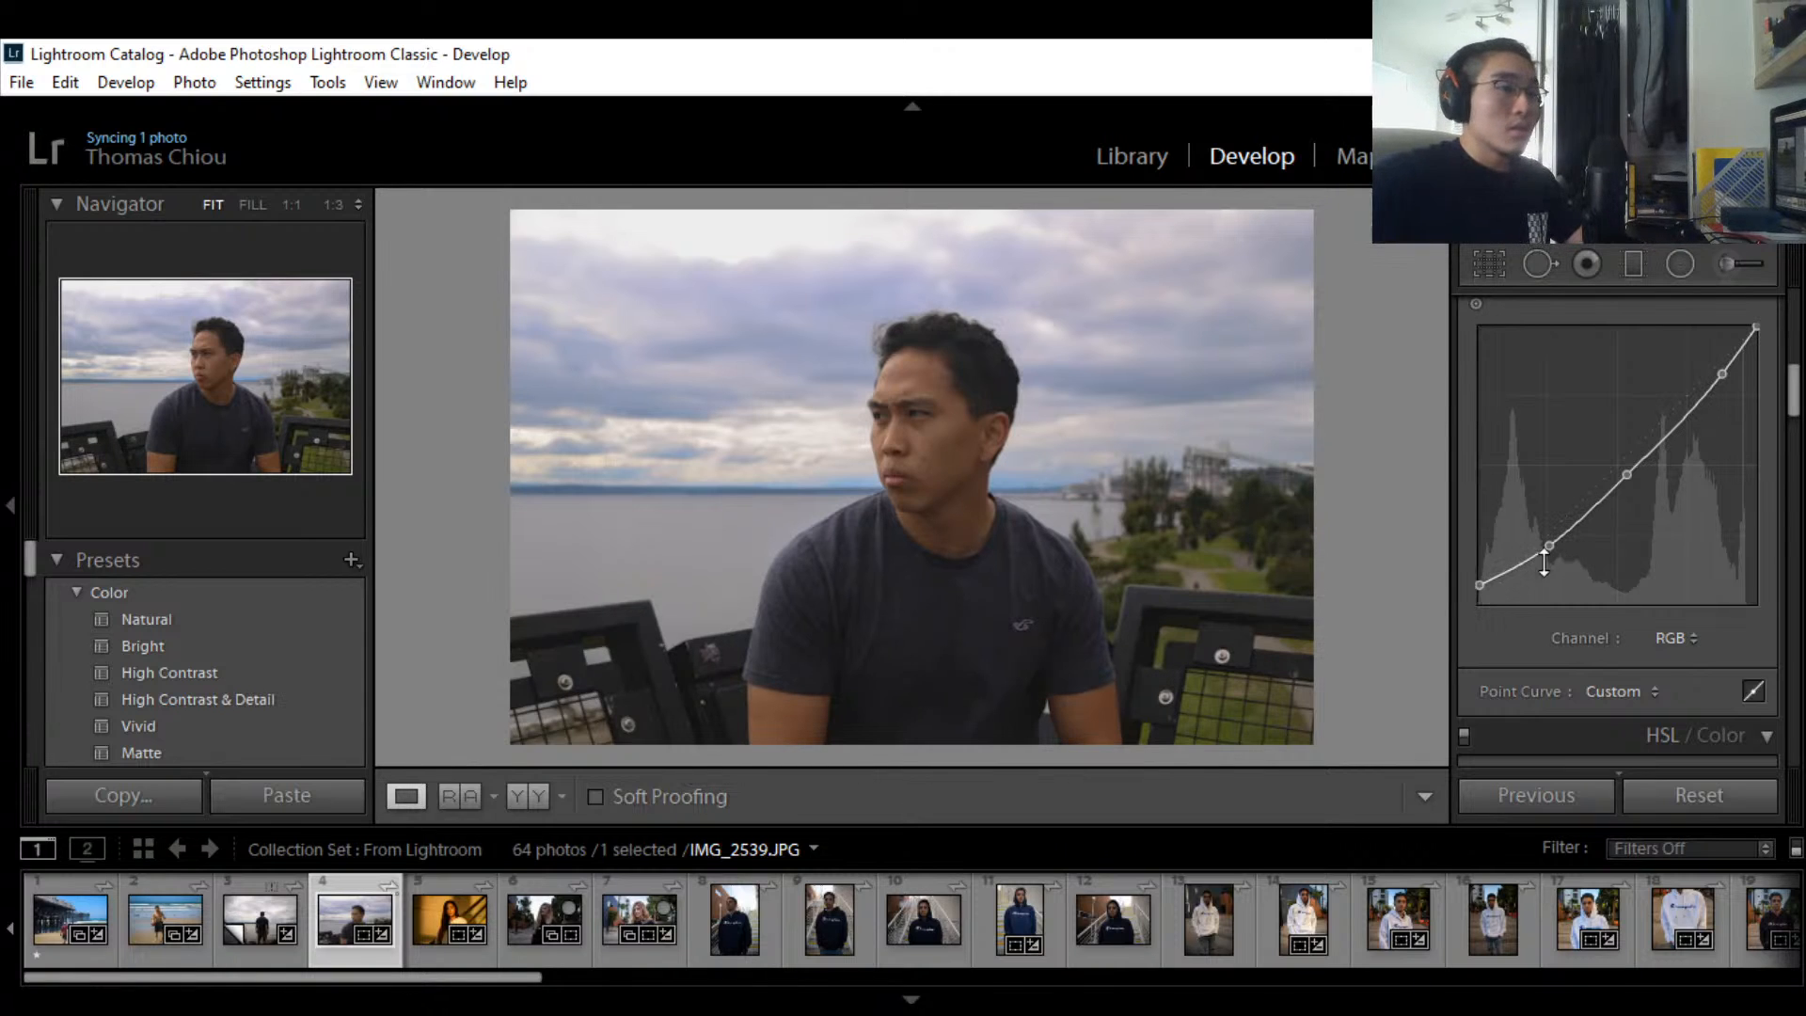
pyautogui.moveTo(1551, 547); pyautogui.dragTo(1546, 534)
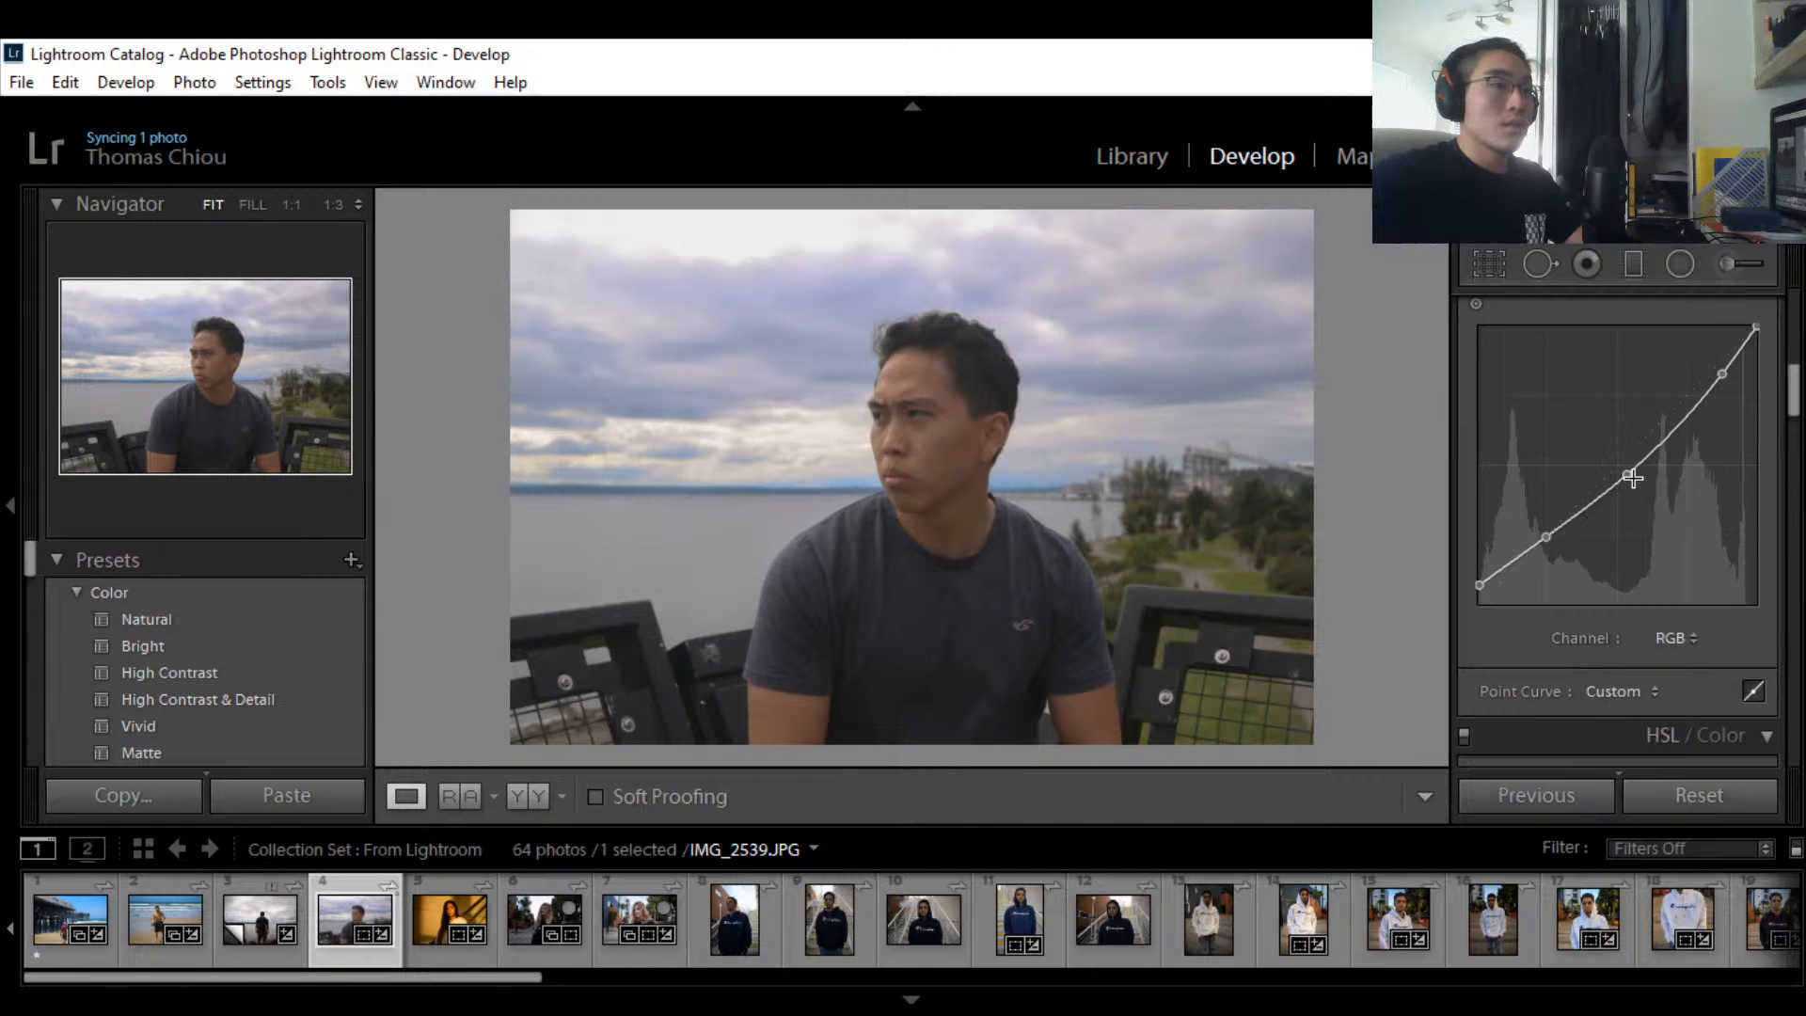
pyautogui.moveTo(1628, 475); pyautogui.dragTo(1616, 463)
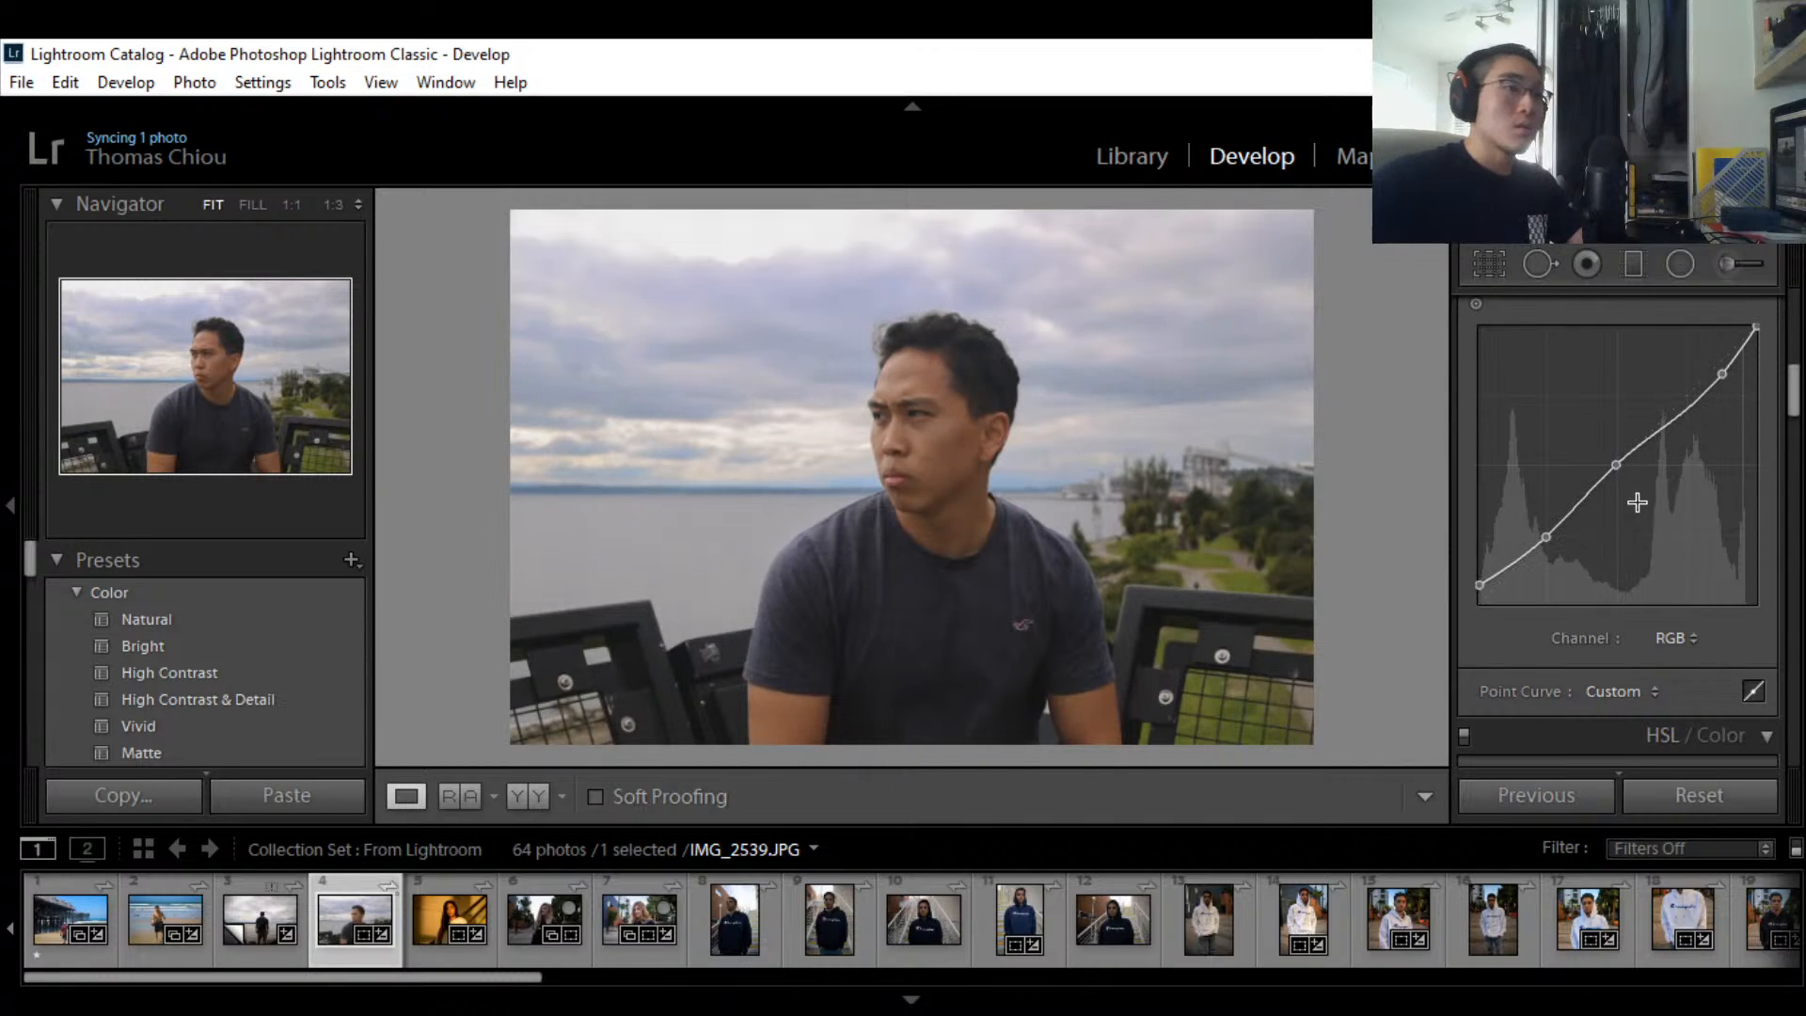
# Step: Glance at the next photos, then adjust the midtone and highlight curve points
pyautogui.press('Right')
pyautogui.press('Right')
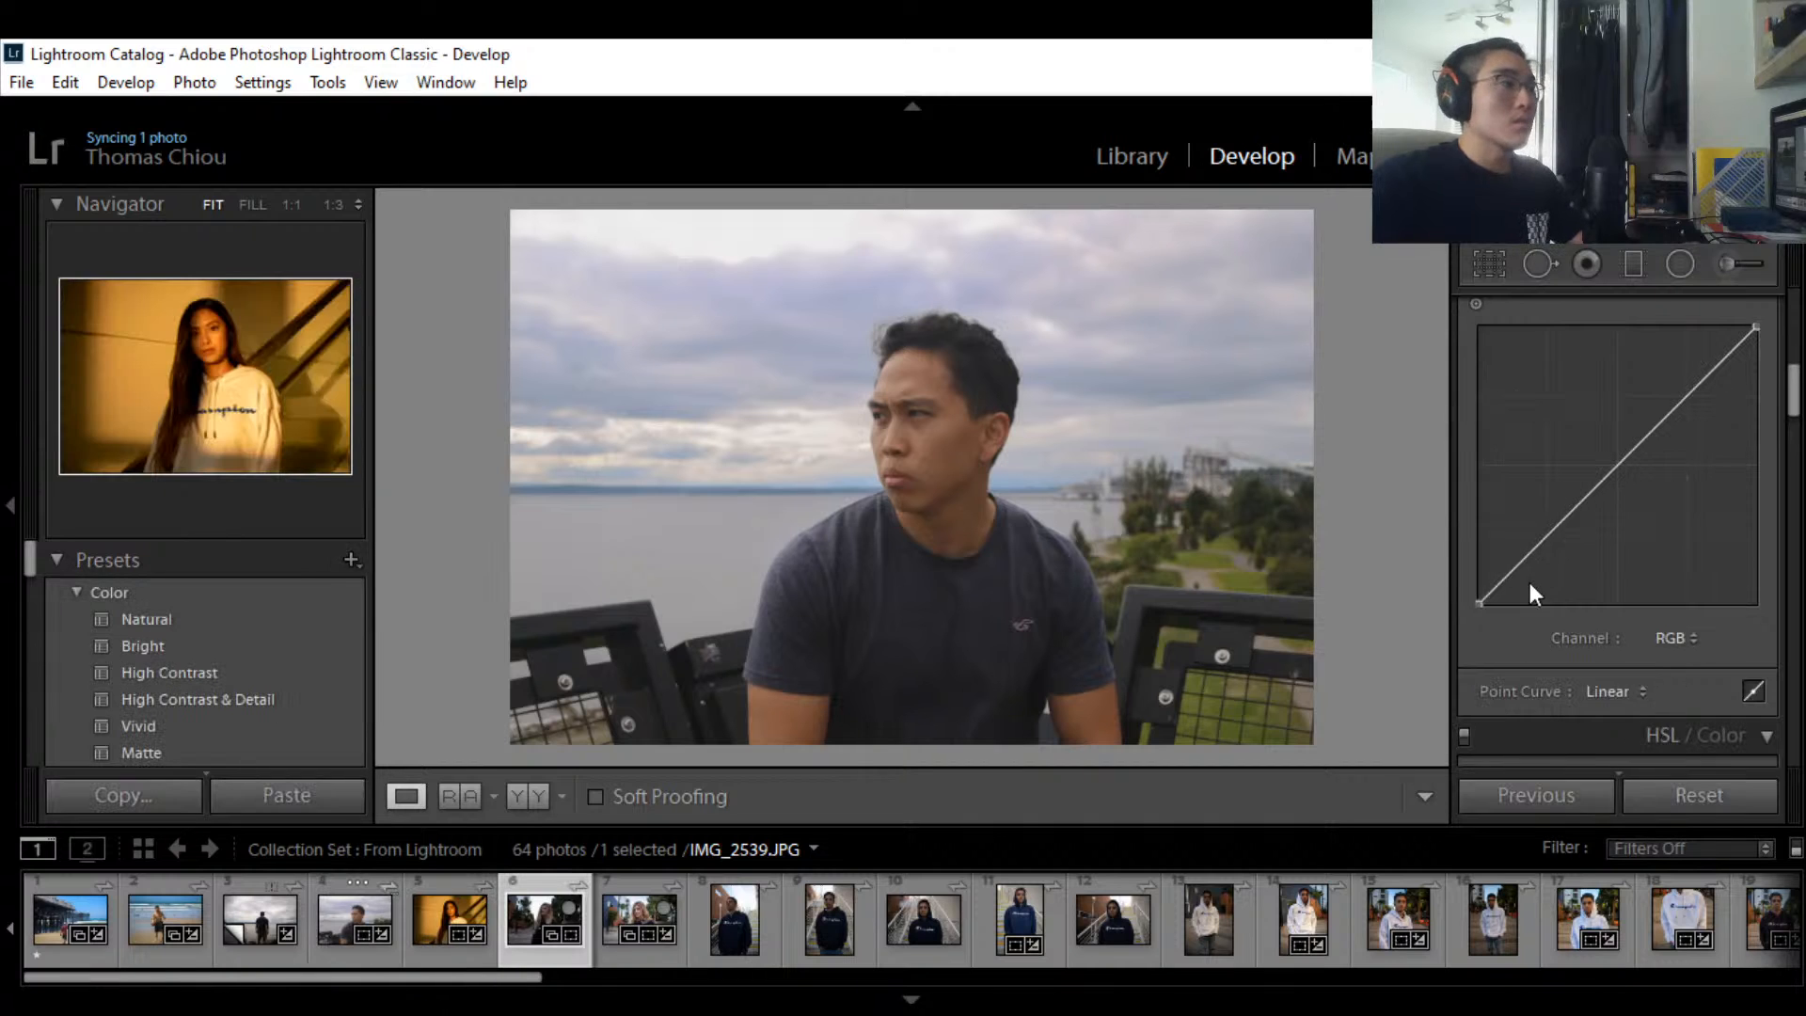
pyautogui.click(340, 910)
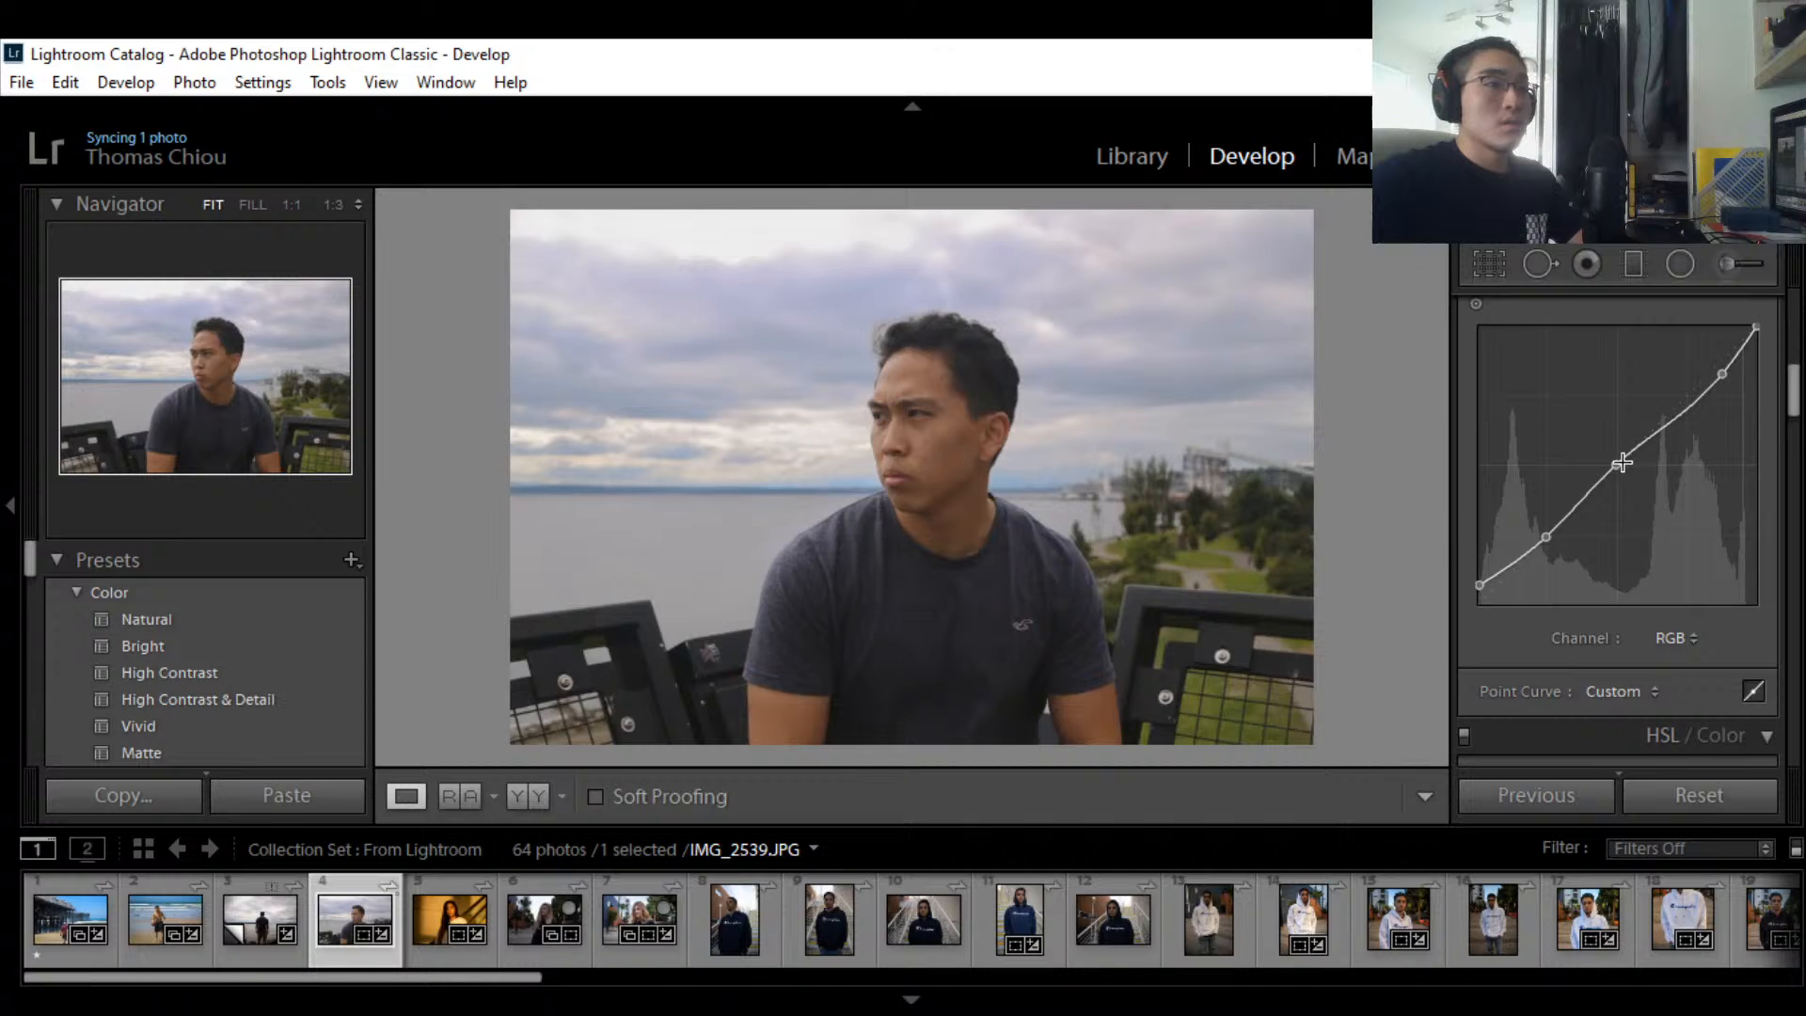
pyautogui.moveTo(1622, 461); pyautogui.dragTo(1613, 473)
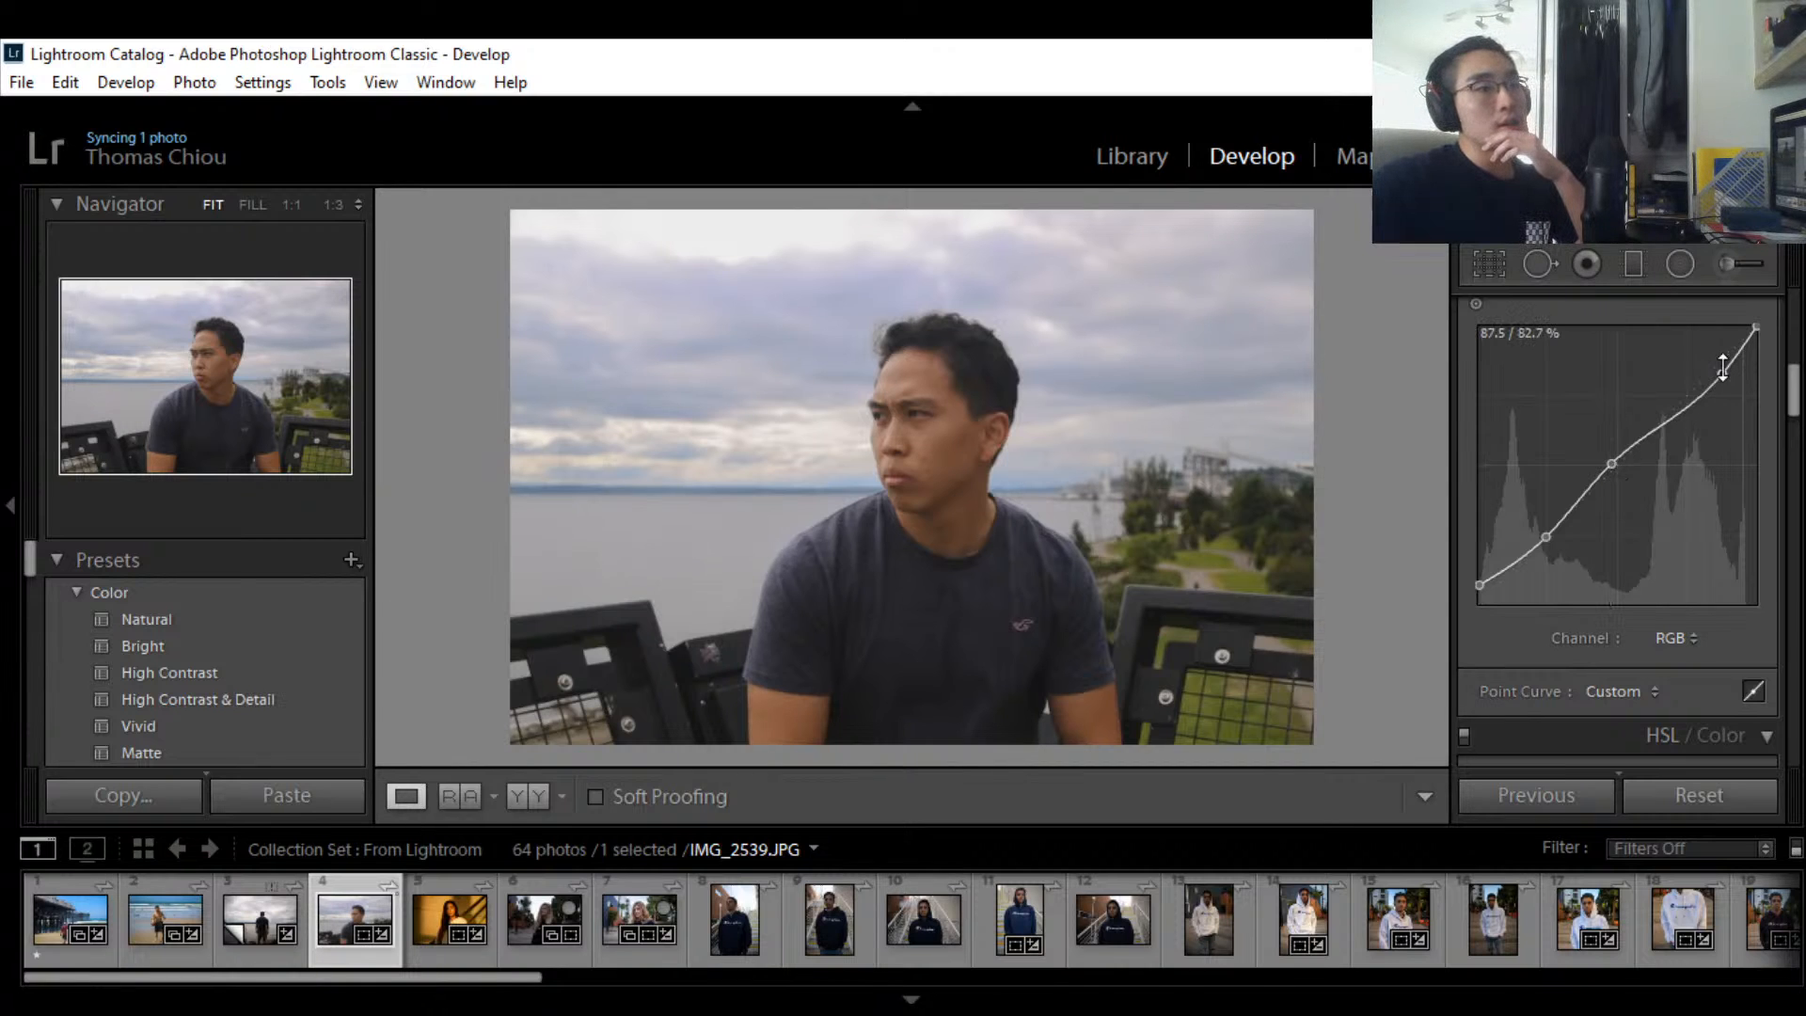
pyautogui.moveTo(1722, 368); pyautogui.dragTo(1724, 380)
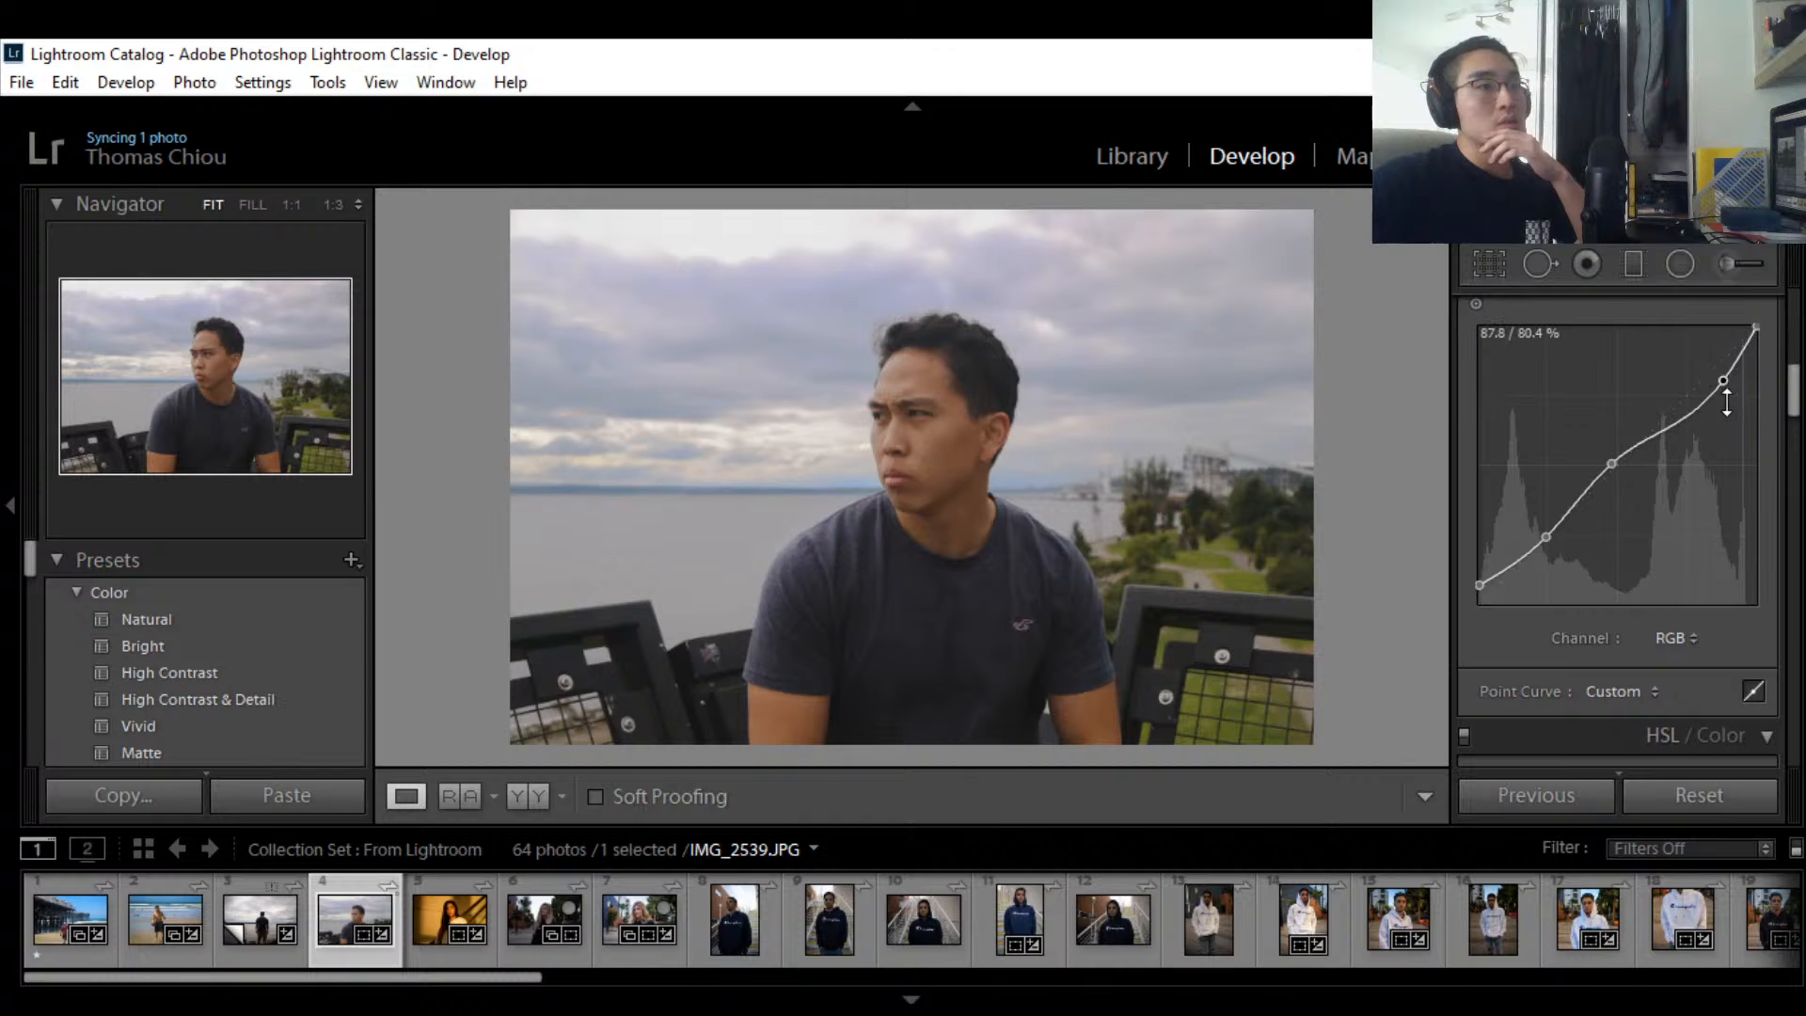
pyautogui.moveTo(1724, 387); pyautogui.dragTo(1724, 392)
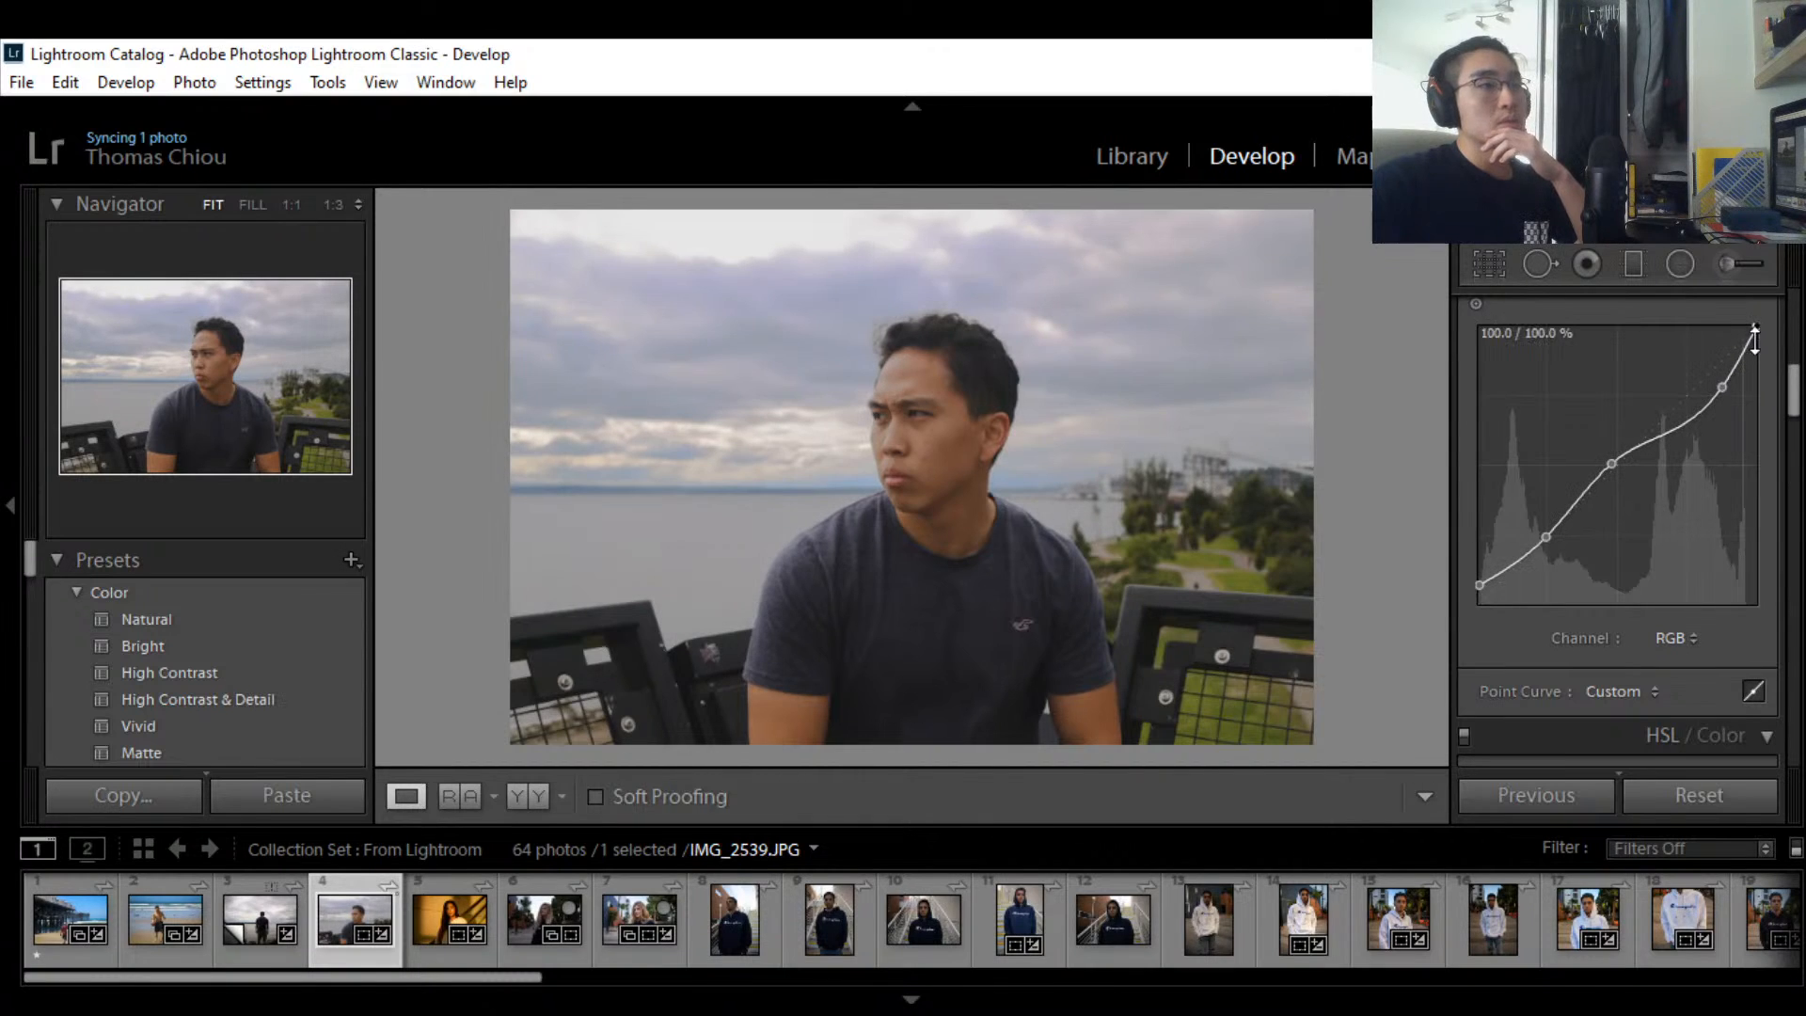
pyautogui.moveTo(1755, 327); pyautogui.dragTo(1753, 324)
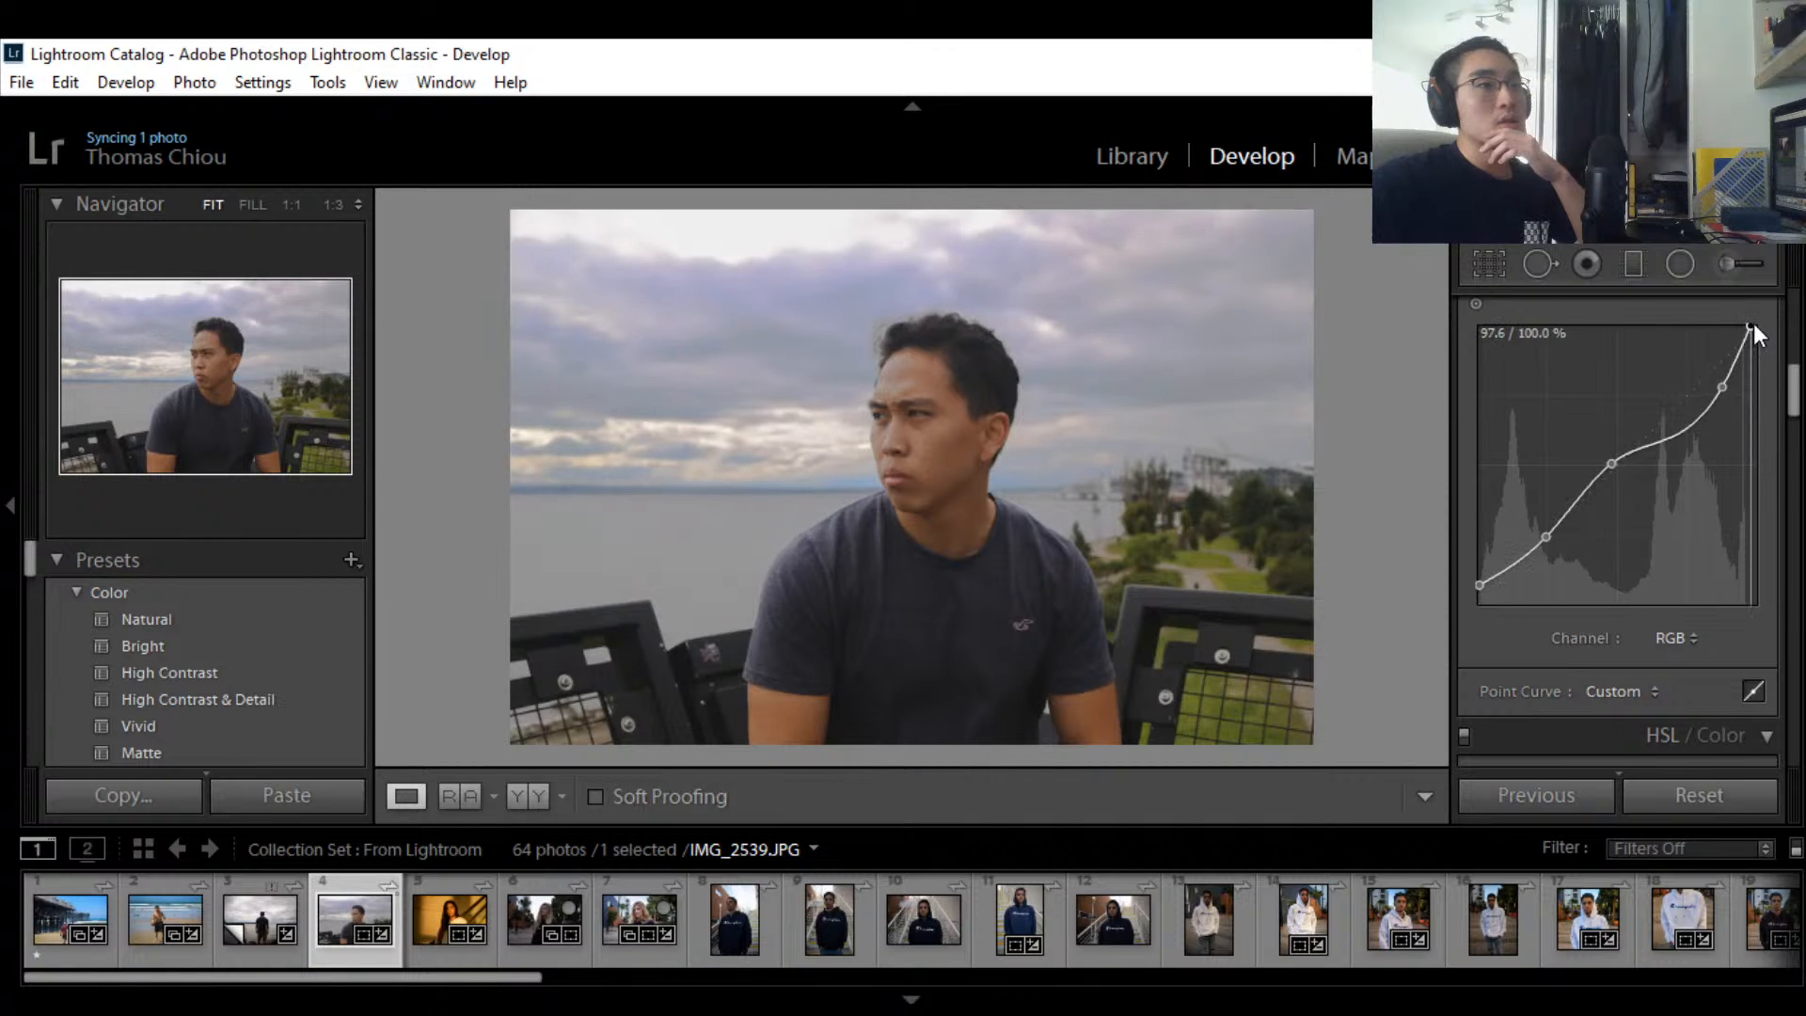
pyautogui.hotkey('ctrl', 'z')
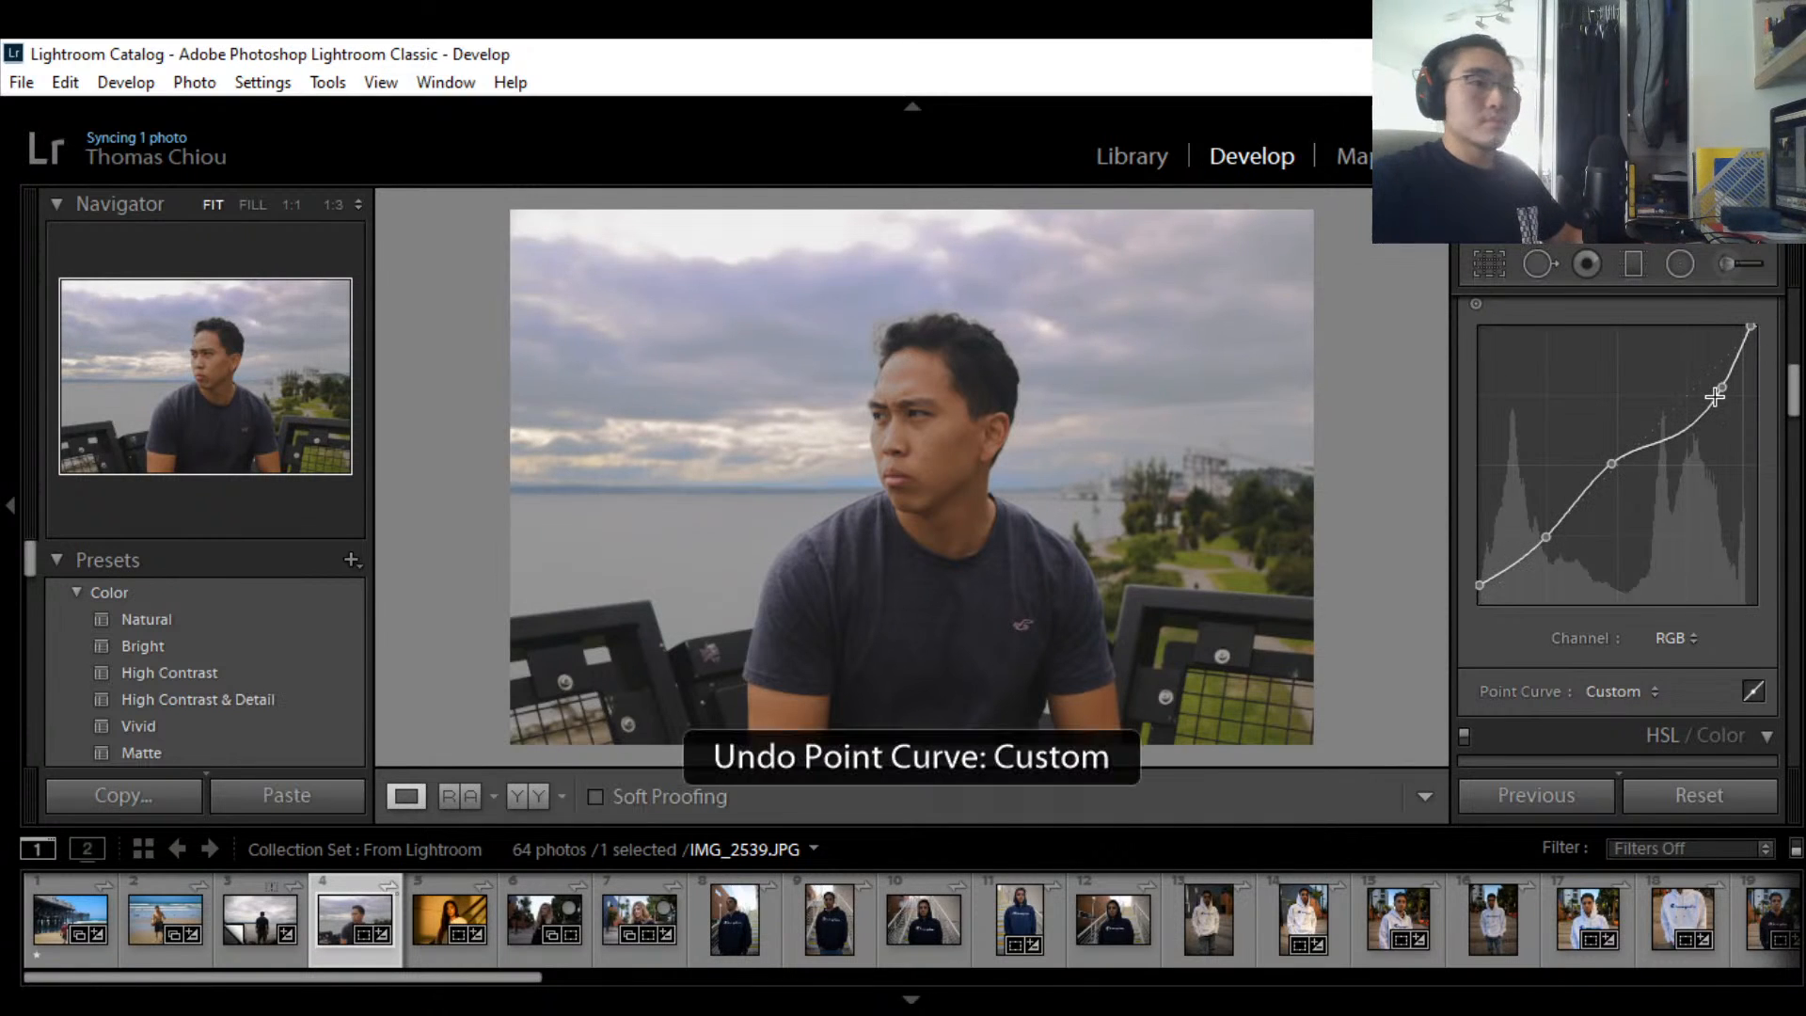
pyautogui.hotkey('ctrl', 'z')
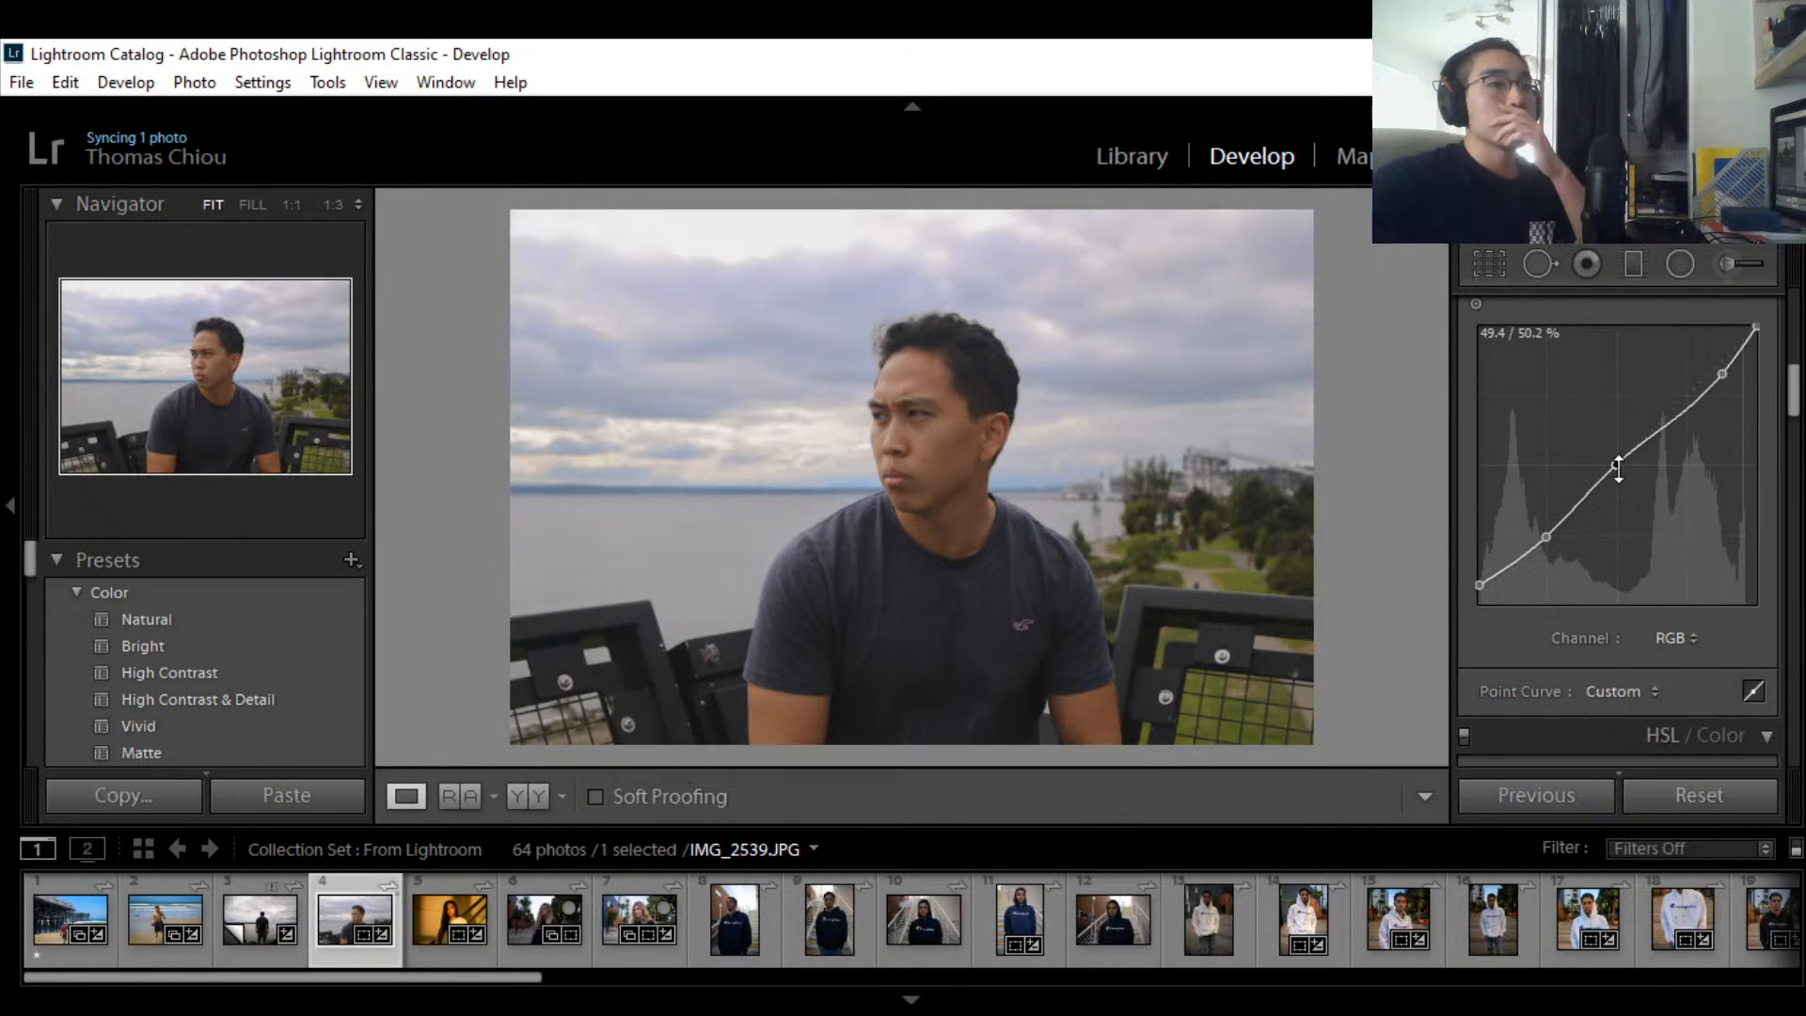
# Step: Fine-tune the midtone, shadow and upper points into a gentle S-curve with brighter highlights
pyautogui.moveTo(1618, 467); pyautogui.dragTo(1629, 459)
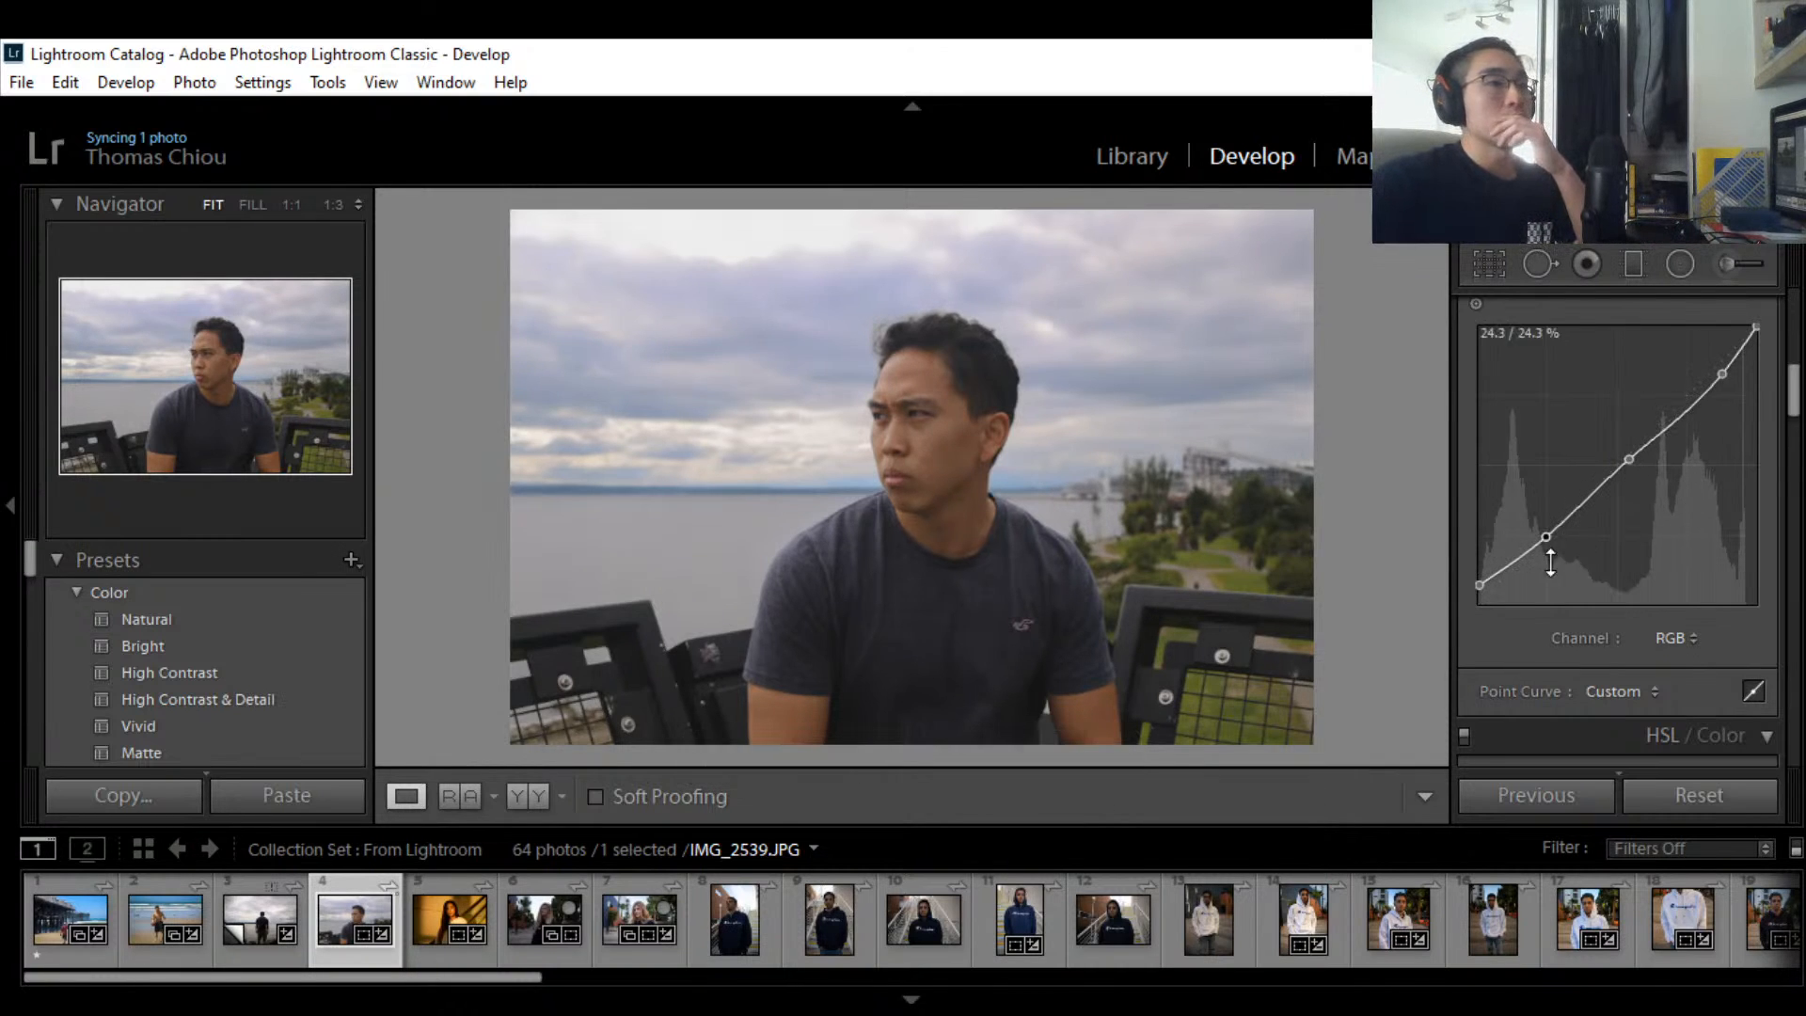
pyautogui.moveTo(1545, 537); pyautogui.dragTo(1548, 540)
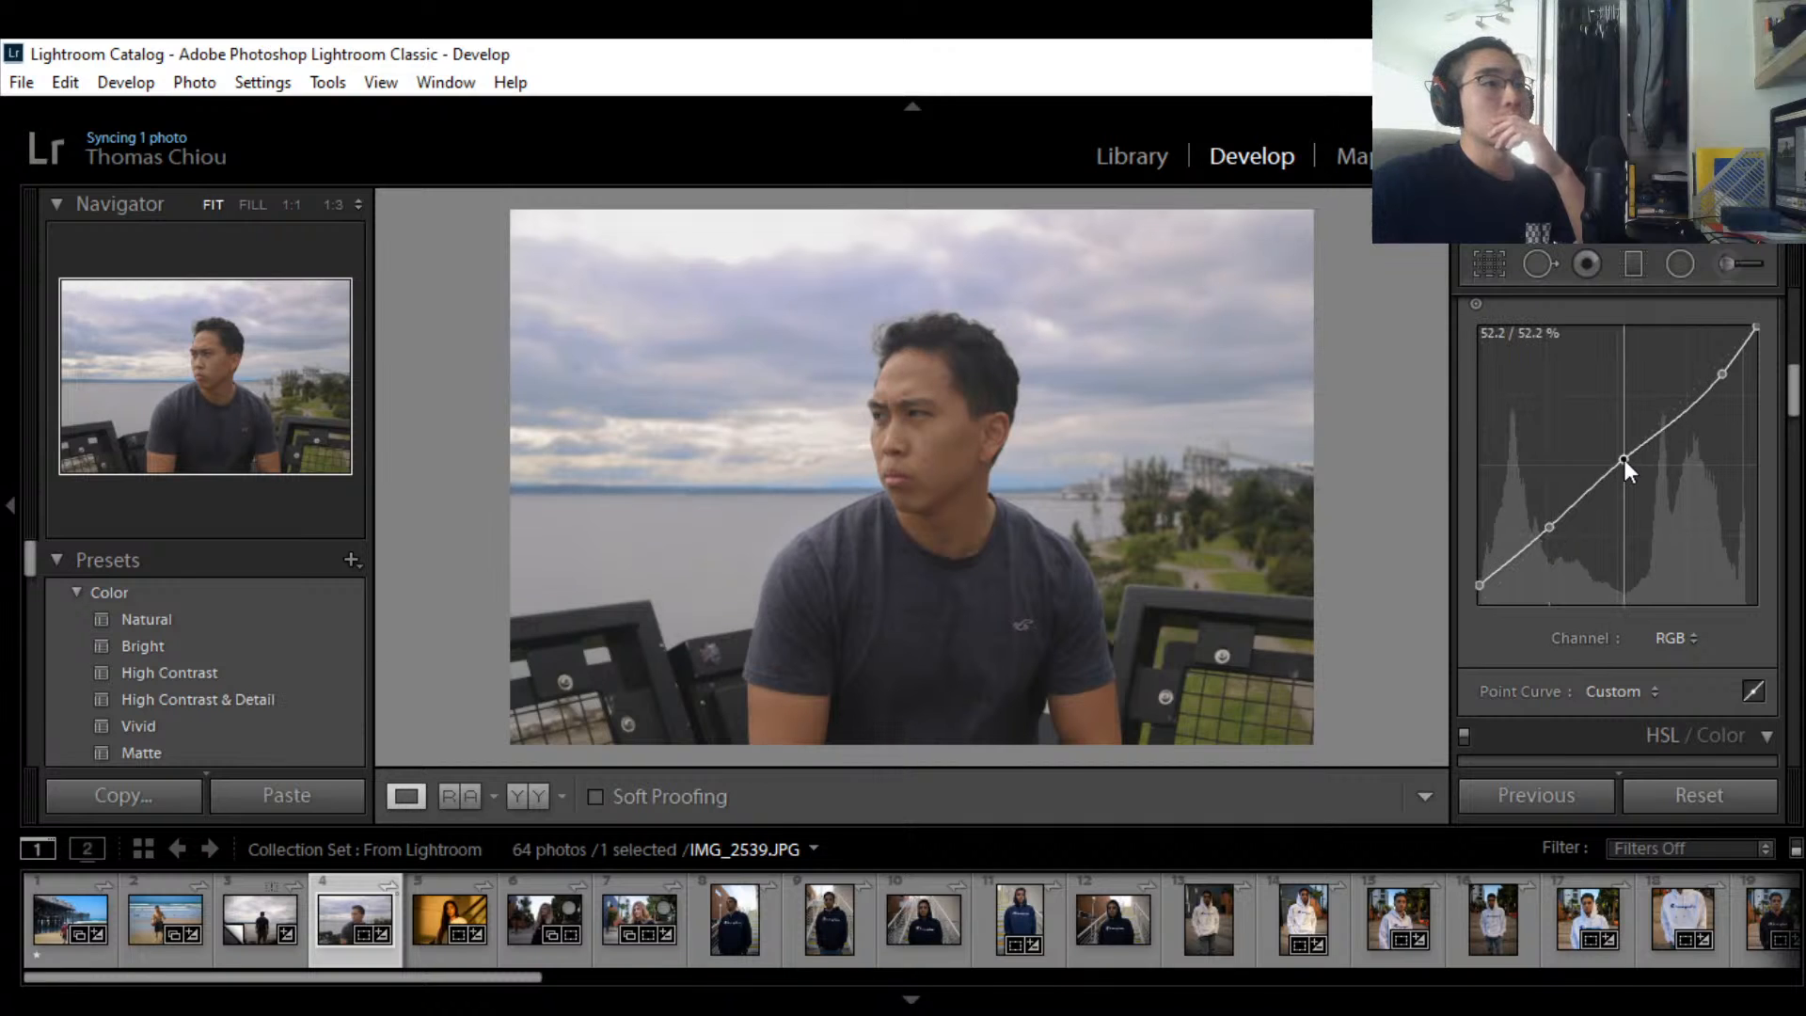
pyautogui.moveTo(1623, 459); pyautogui.dragTo(1629, 447)
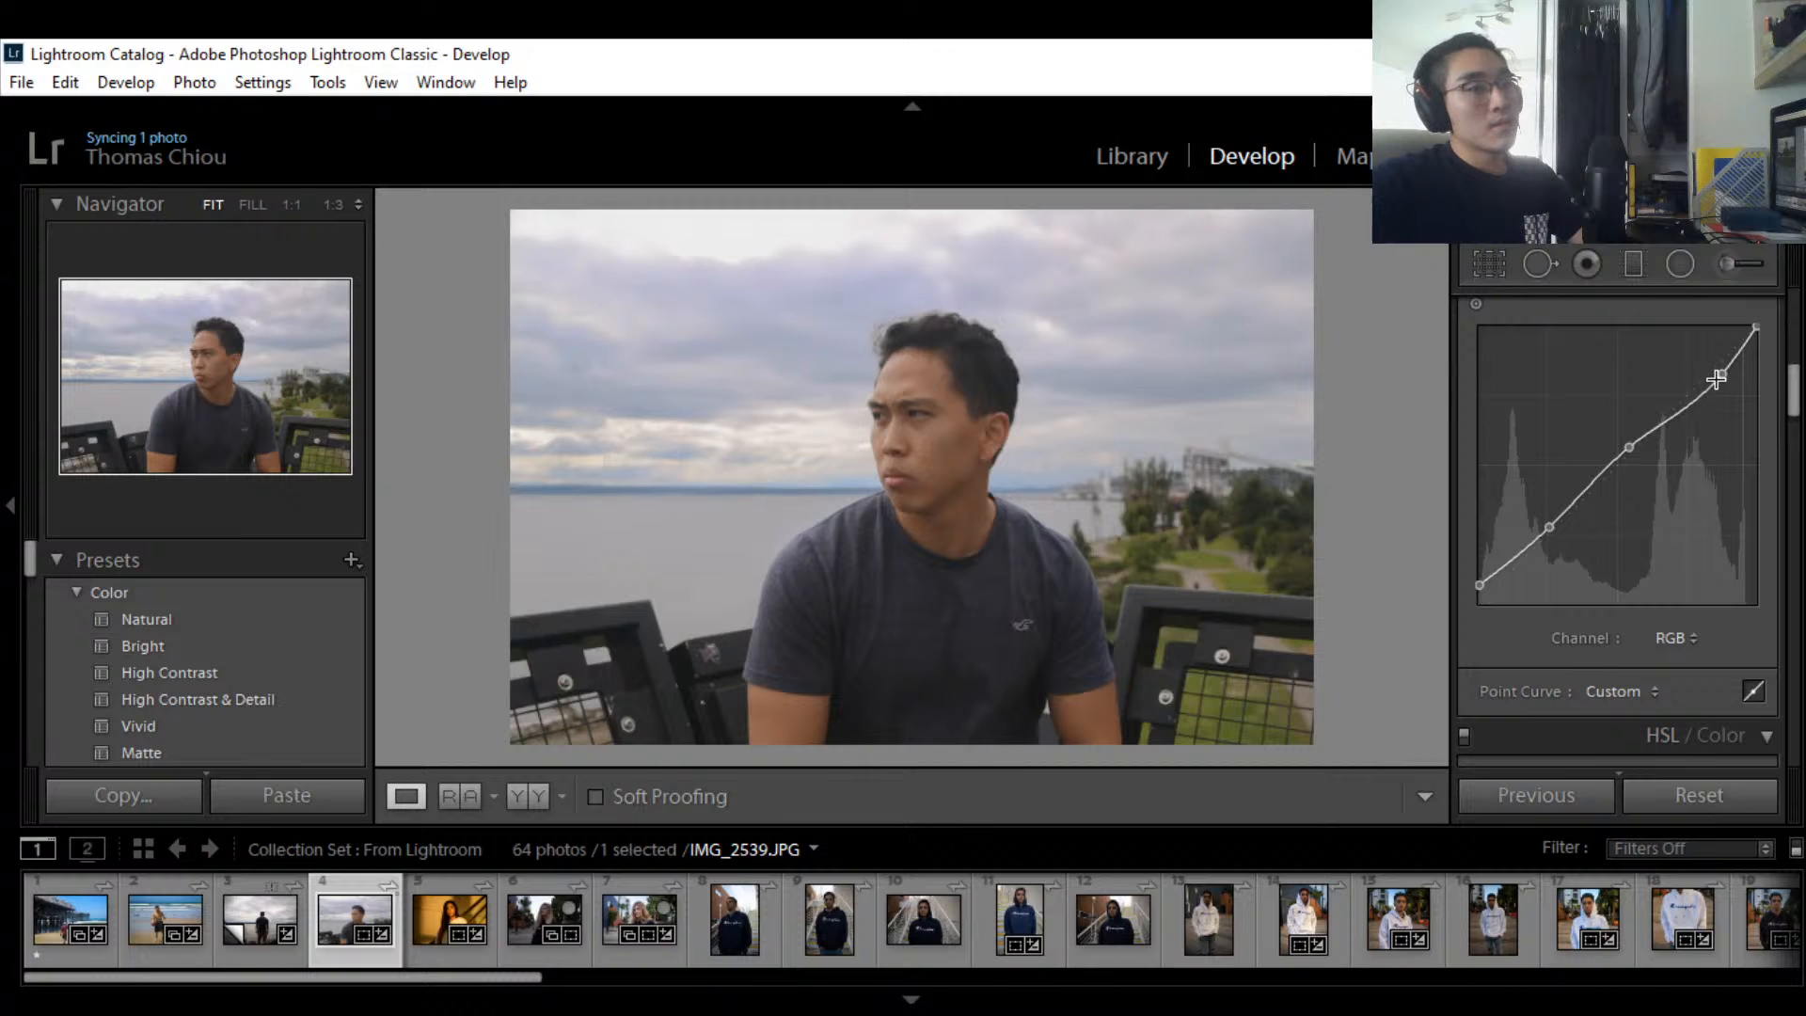
pyautogui.moveTo(1717, 379); pyautogui.dragTo(1723, 353)
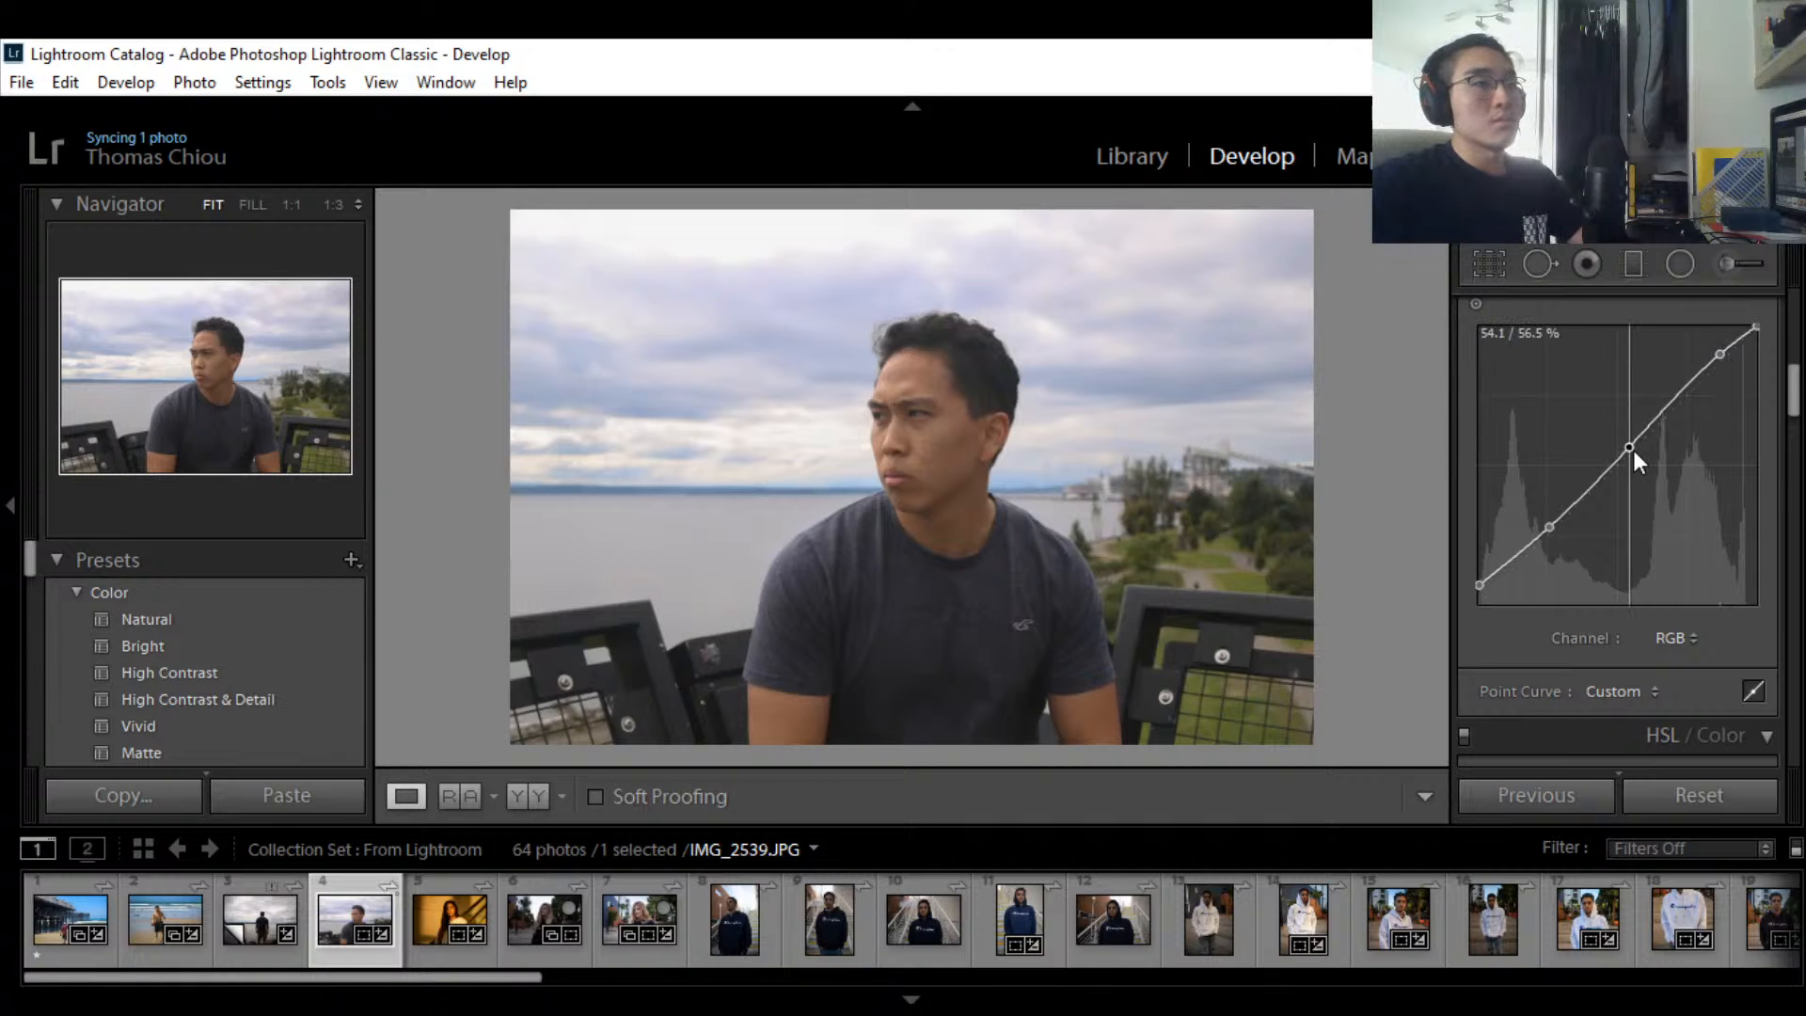
pyautogui.moveTo(1632, 450); pyautogui.dragTo(1632, 453)
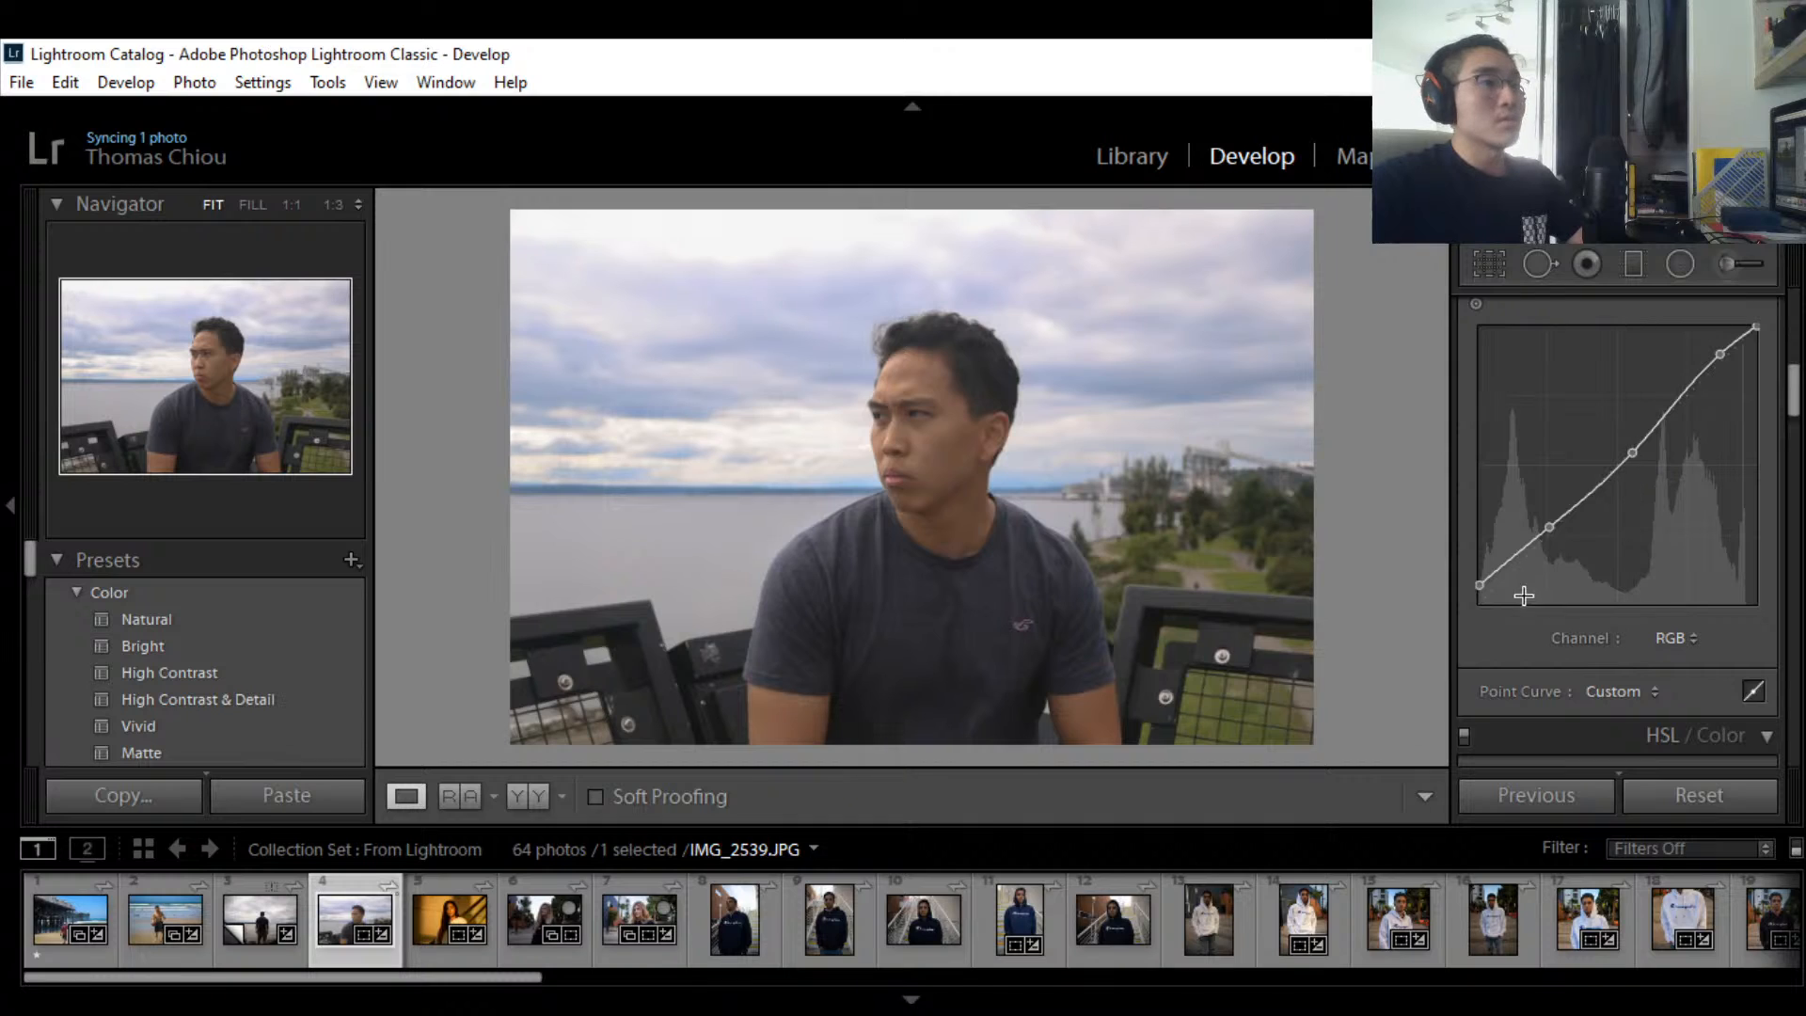
pyautogui.moveTo(1480, 583); pyautogui.dragTo(1481, 583)
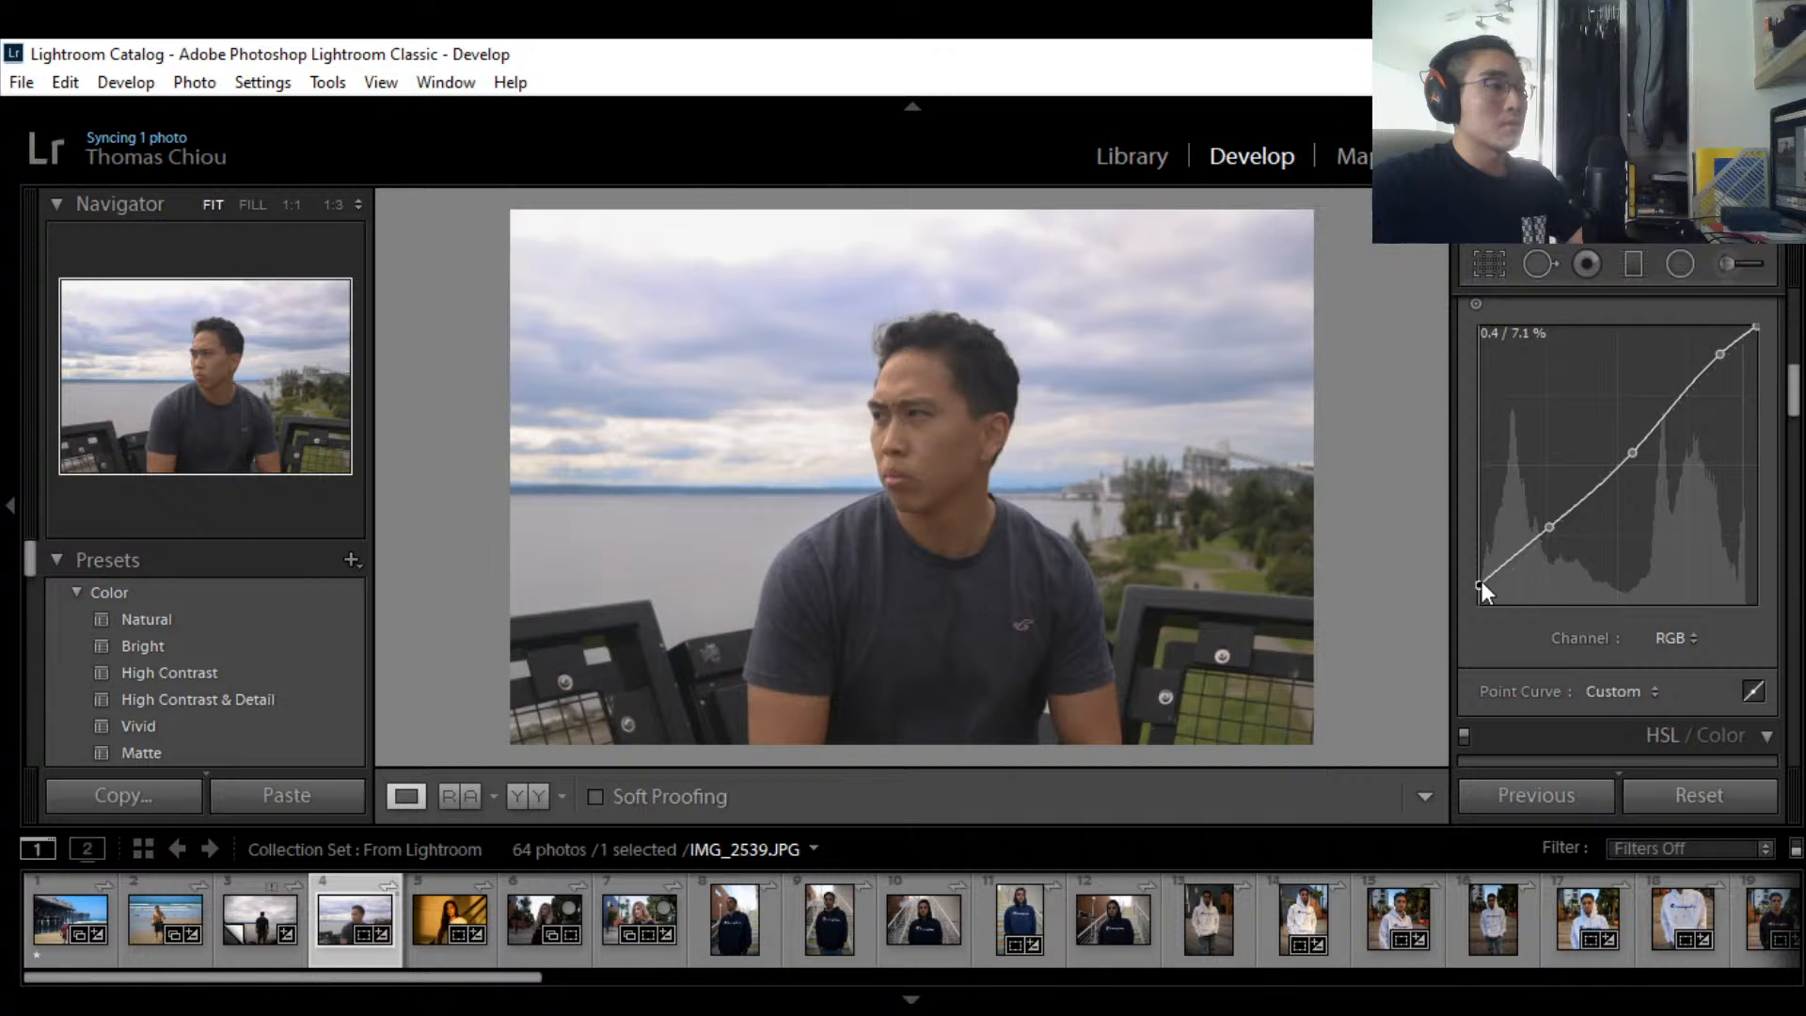
# Step: Adjust the black, midtone and shadow points, keeping blacks slightly faded and shadows brighter
pyautogui.moveTo(1481, 581); pyautogui.dragTo(1483, 570)
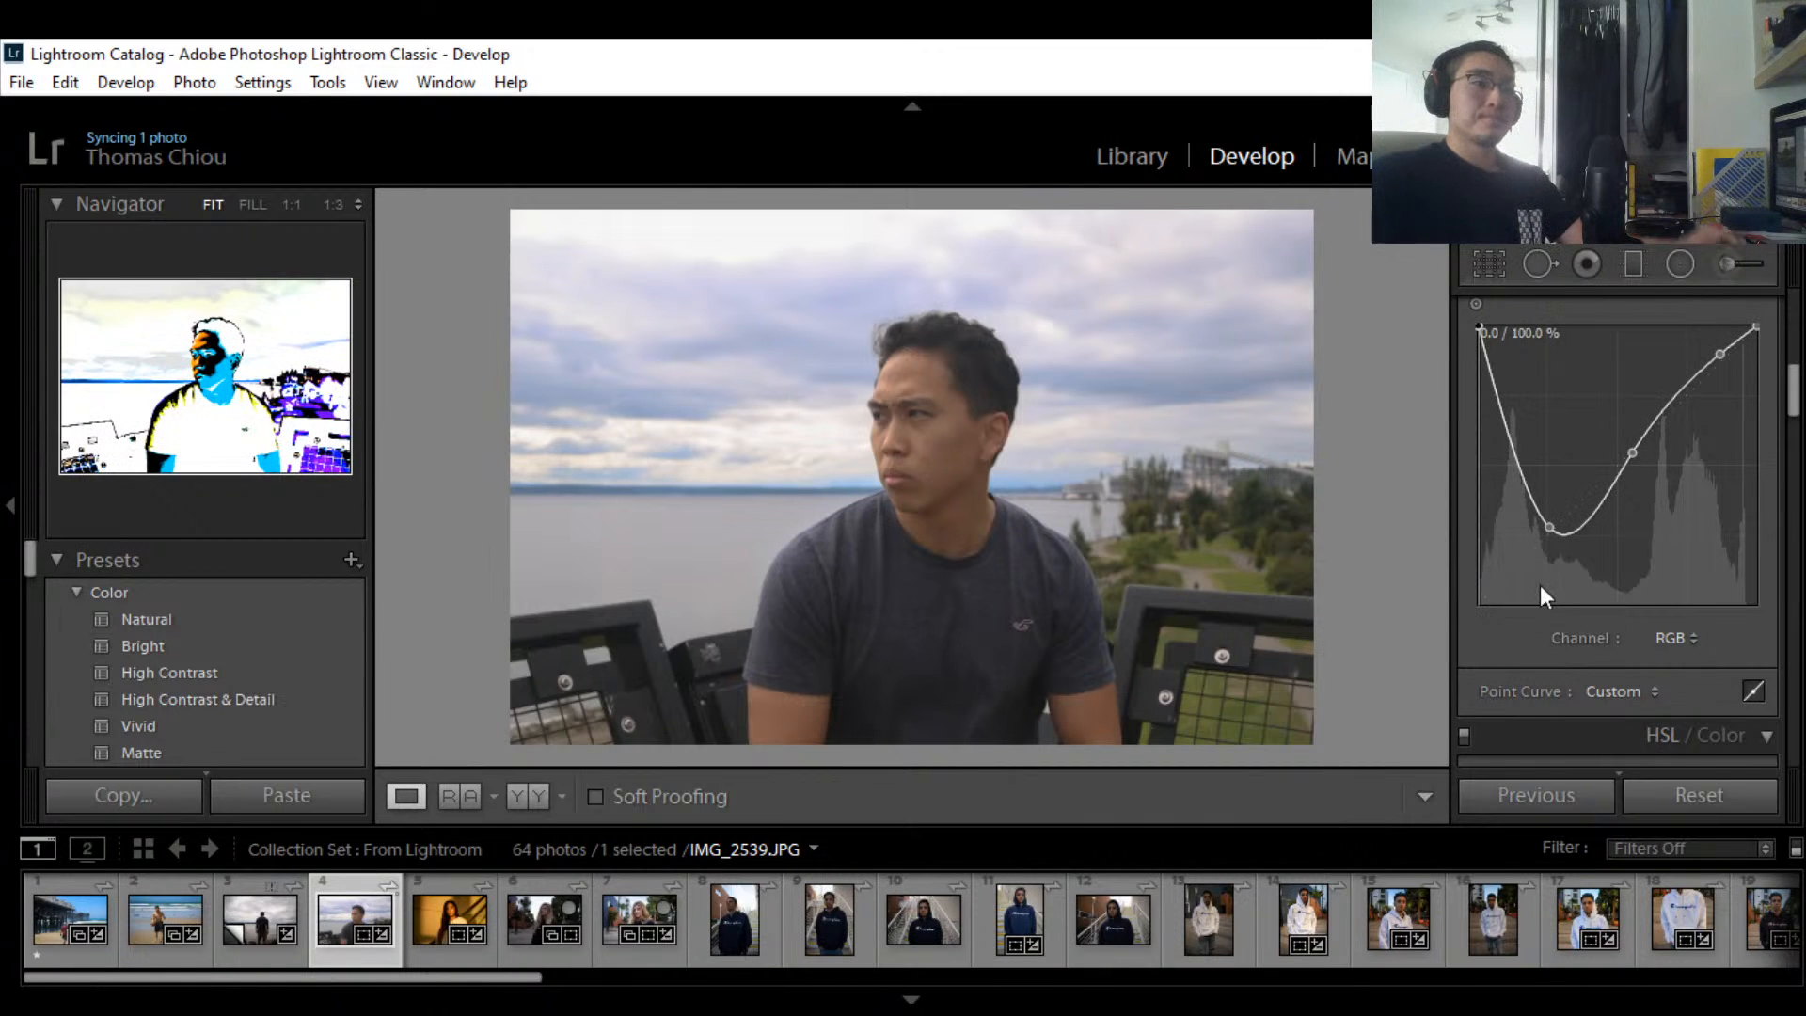
pyautogui.hotkey('ctrl', 'z')
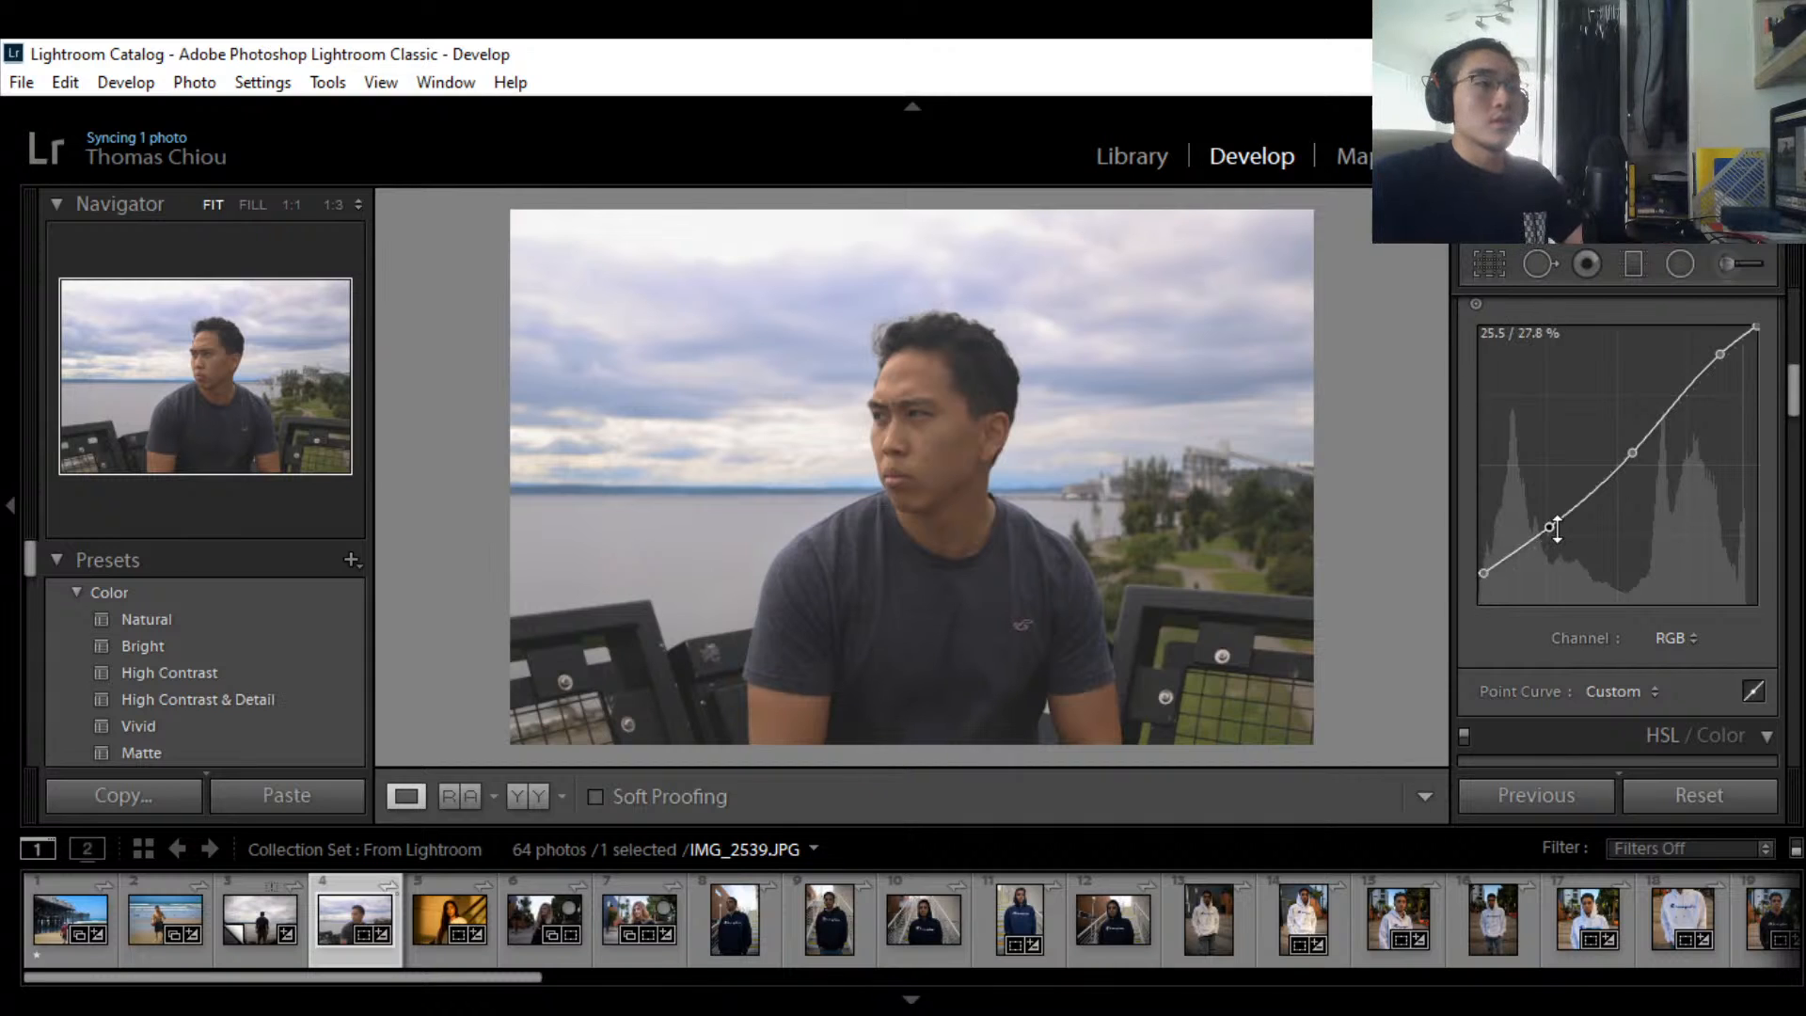
pyautogui.moveTo(1633, 453); pyautogui.dragTo(1633, 453)
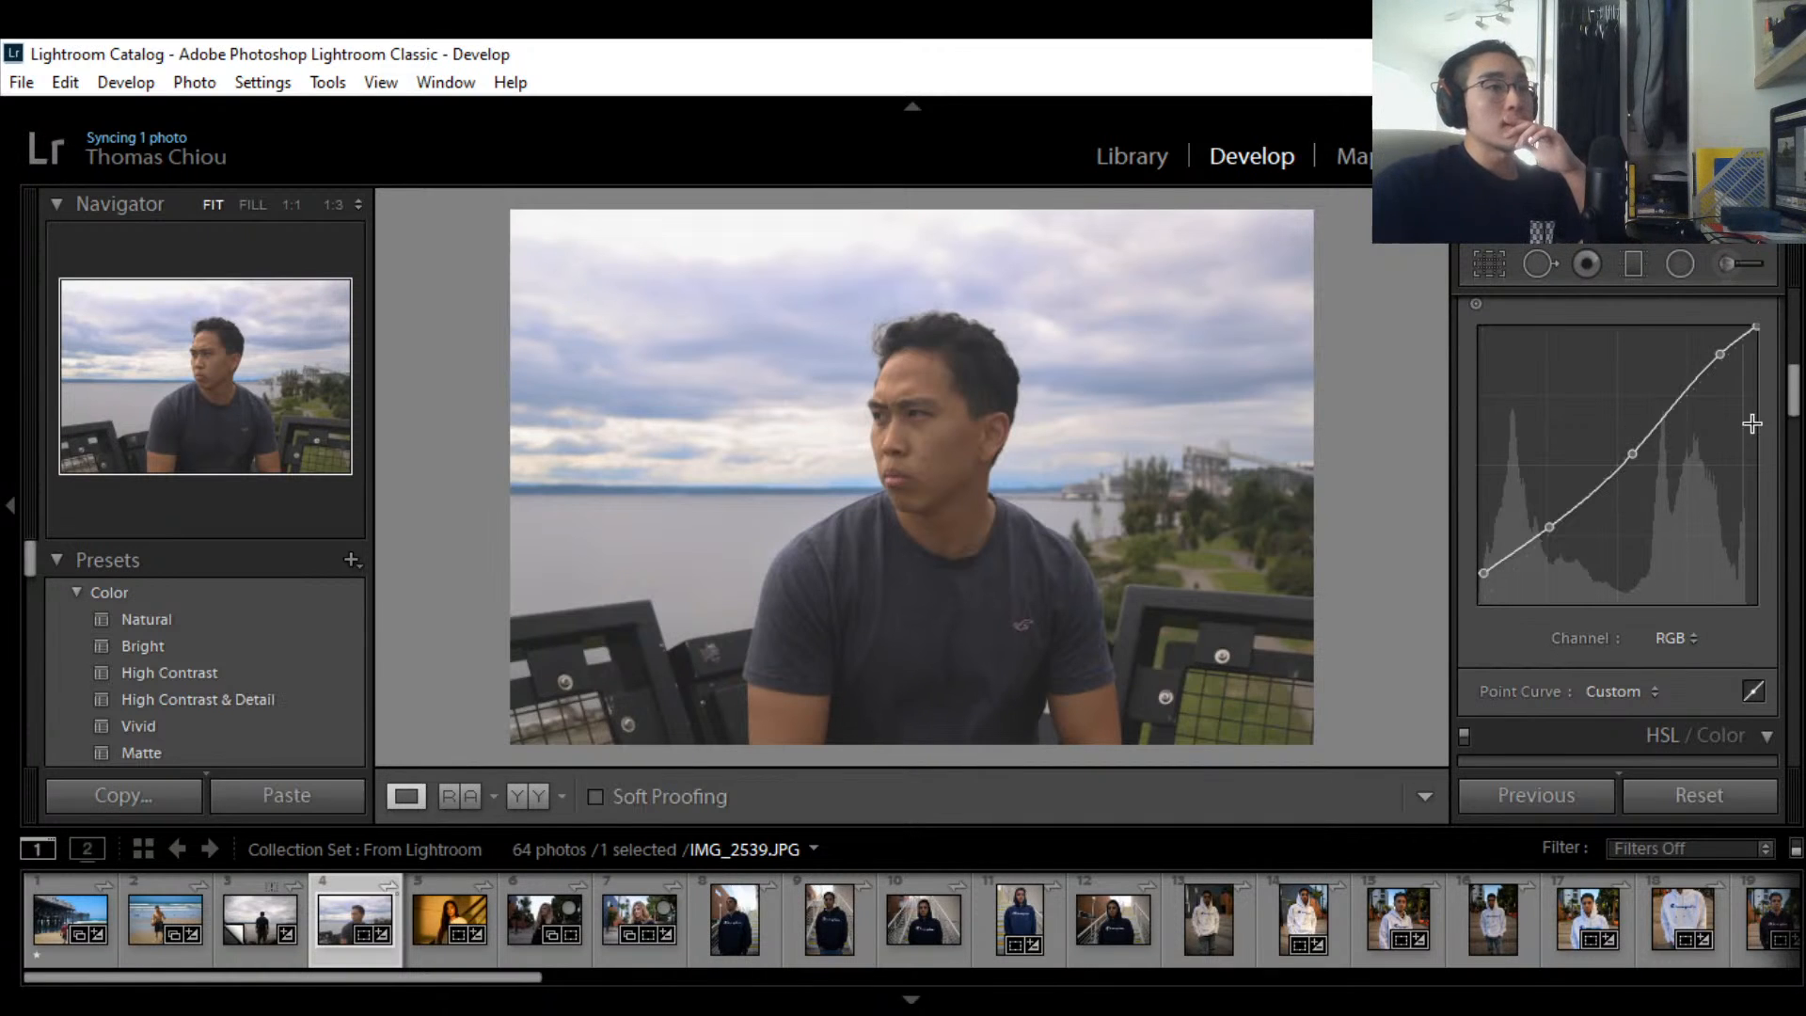
pyautogui.scroll(-4, 1790, 395)
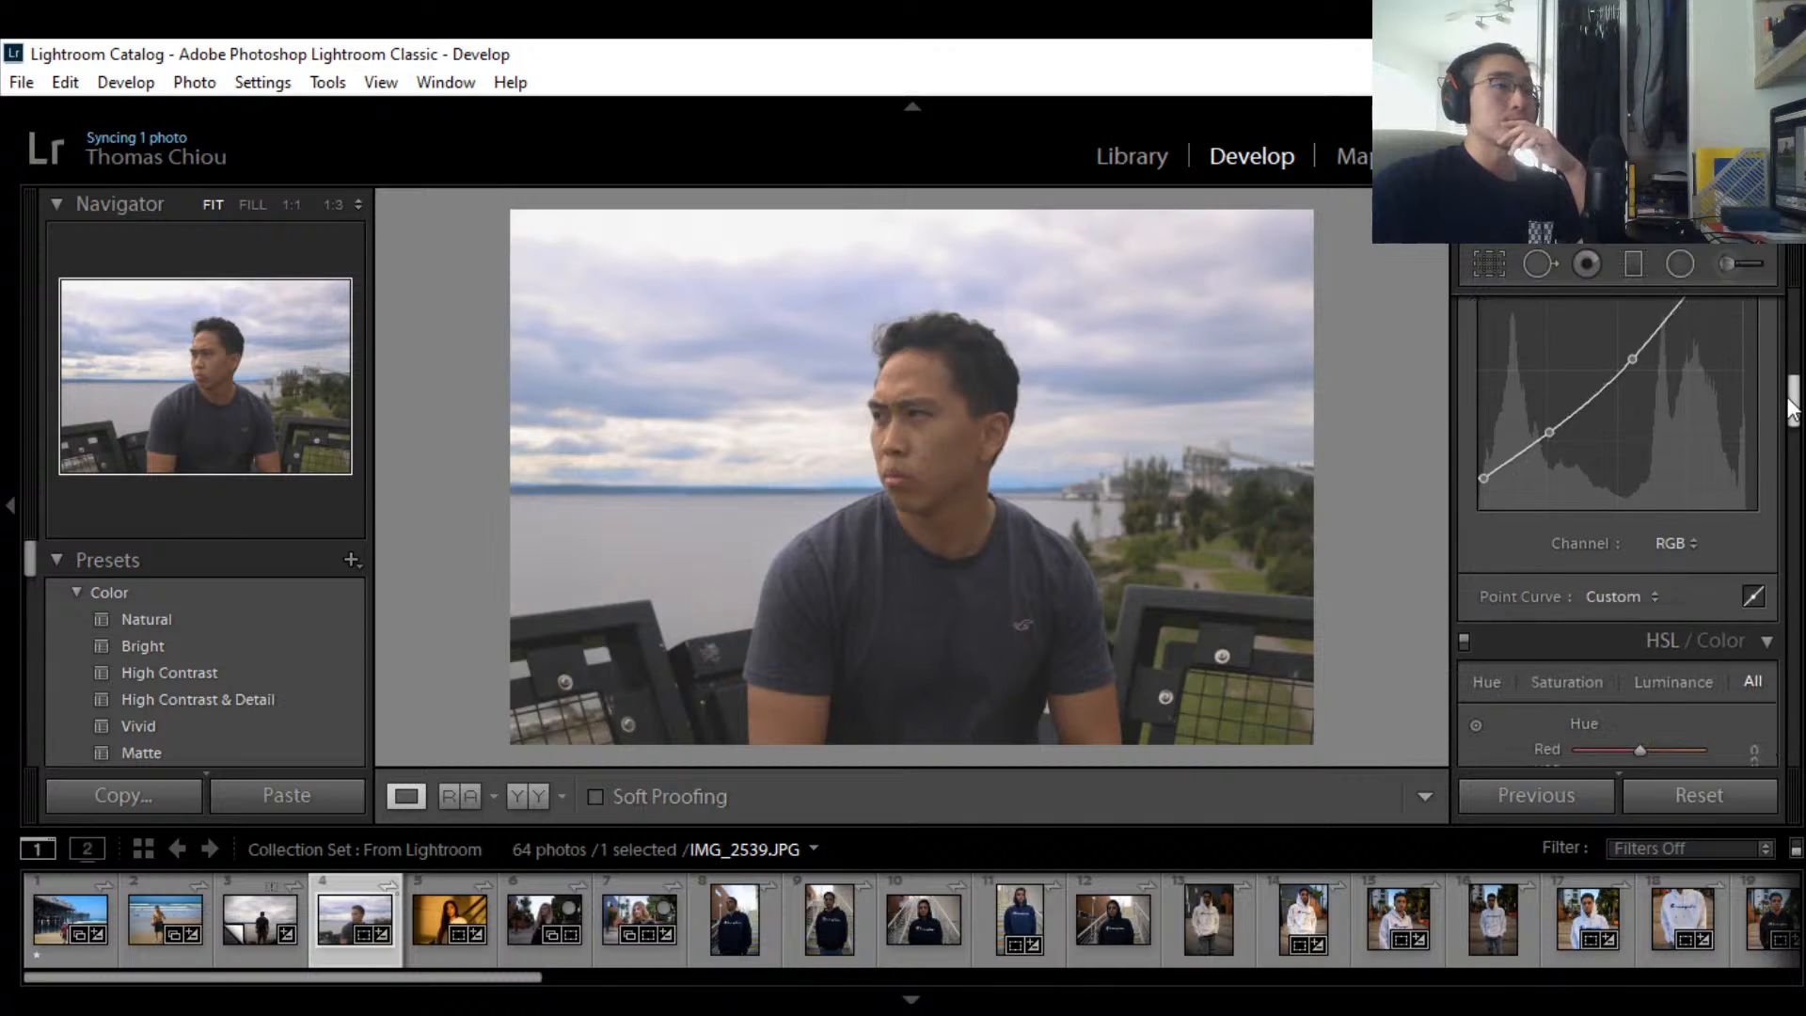
pyautogui.scroll(5, 1790, 395)
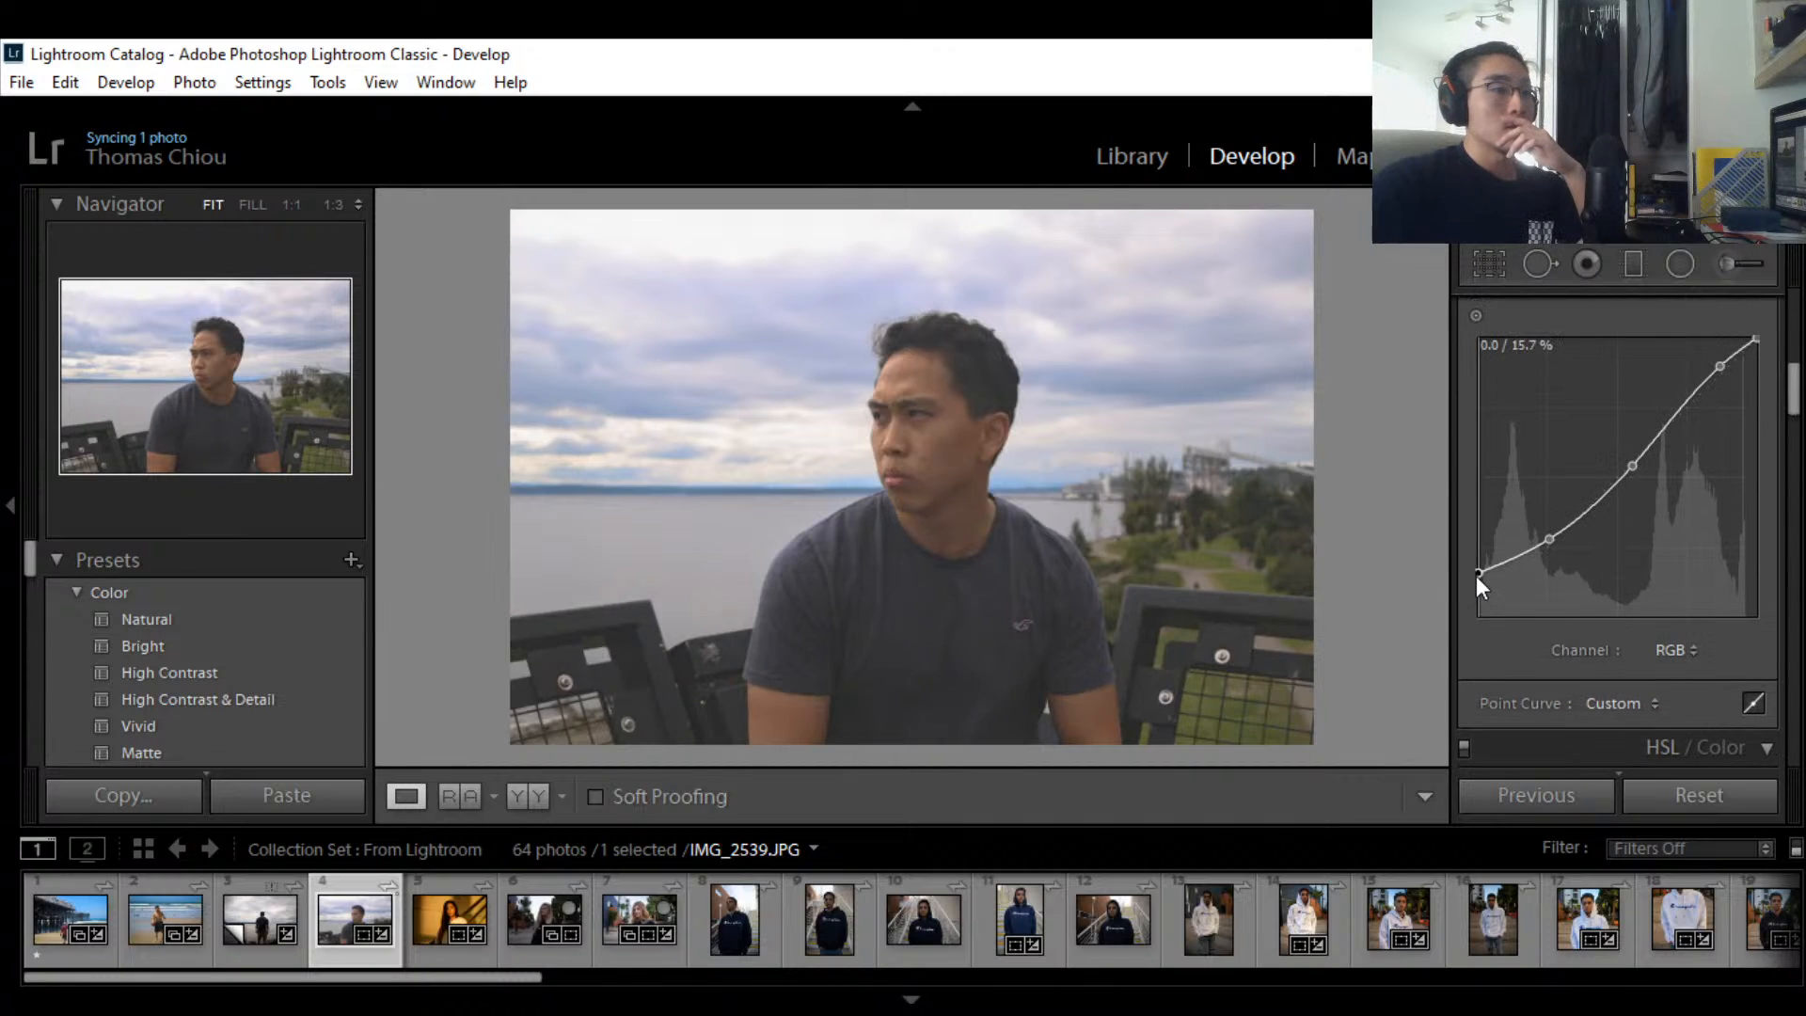
pyautogui.moveTo(1480, 585); pyautogui.dragTo(1477, 600)
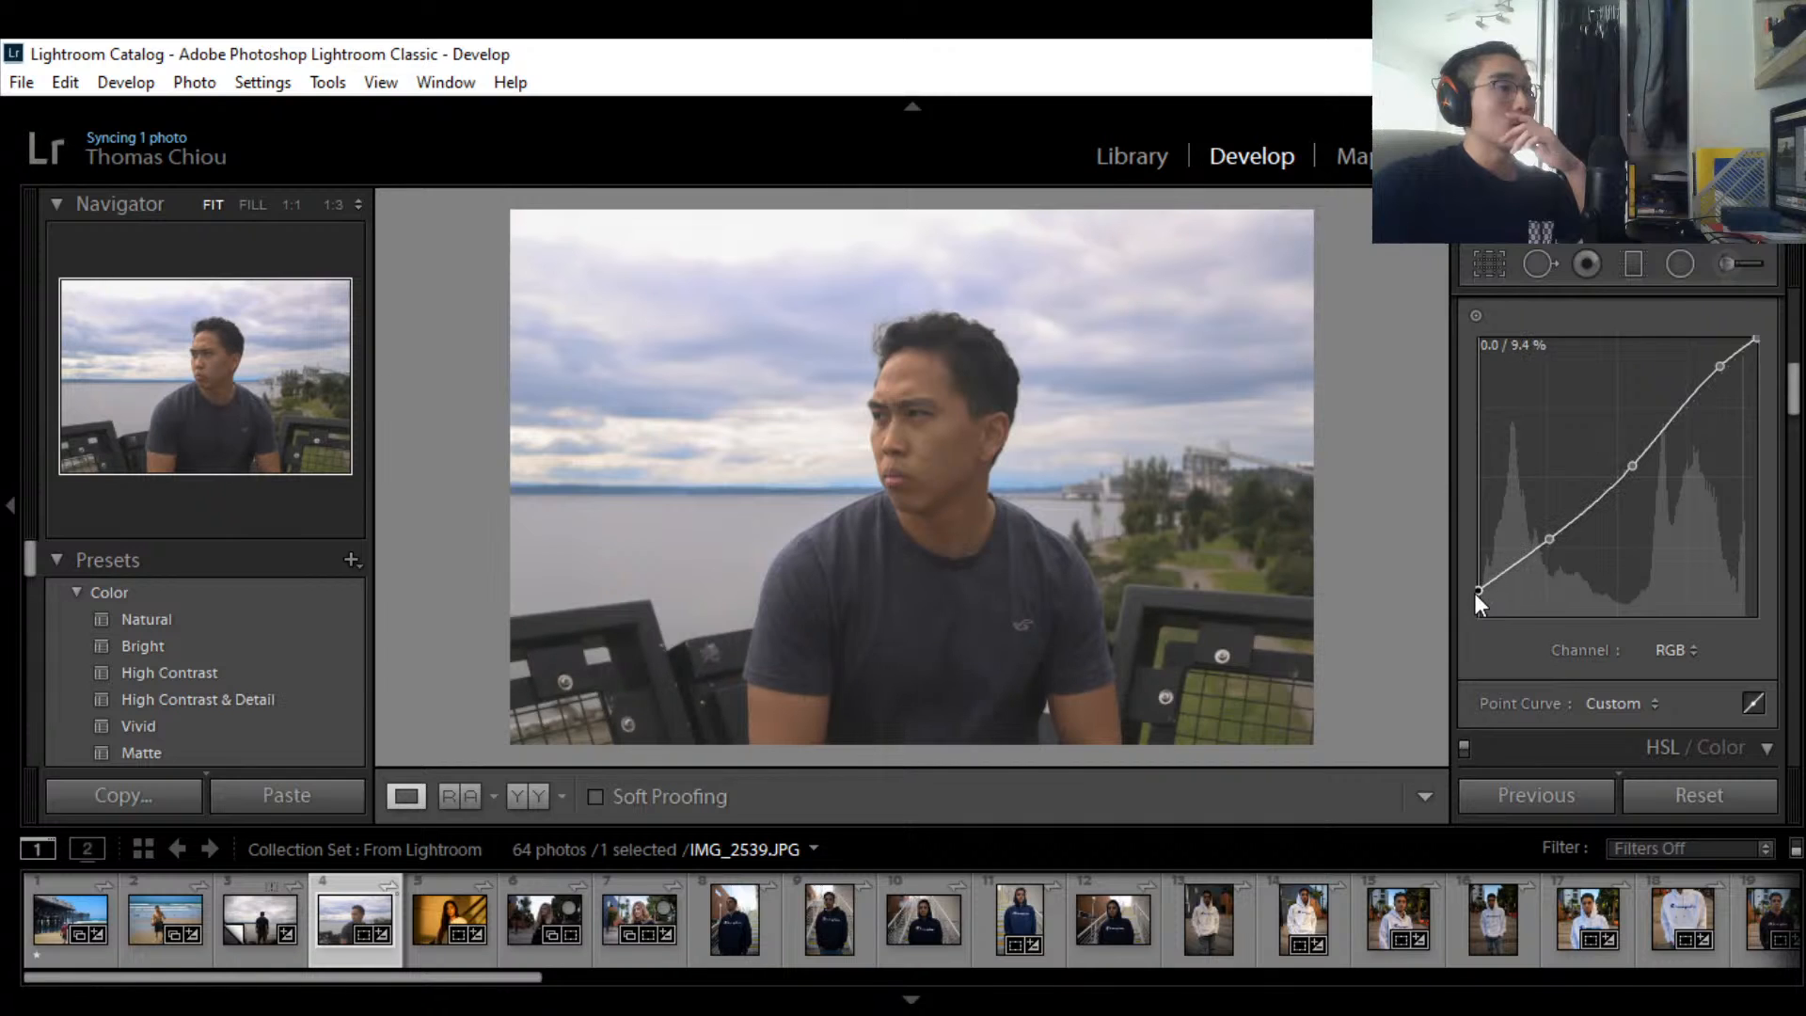
pyautogui.moveTo(1549, 538); pyautogui.dragTo(1555, 538)
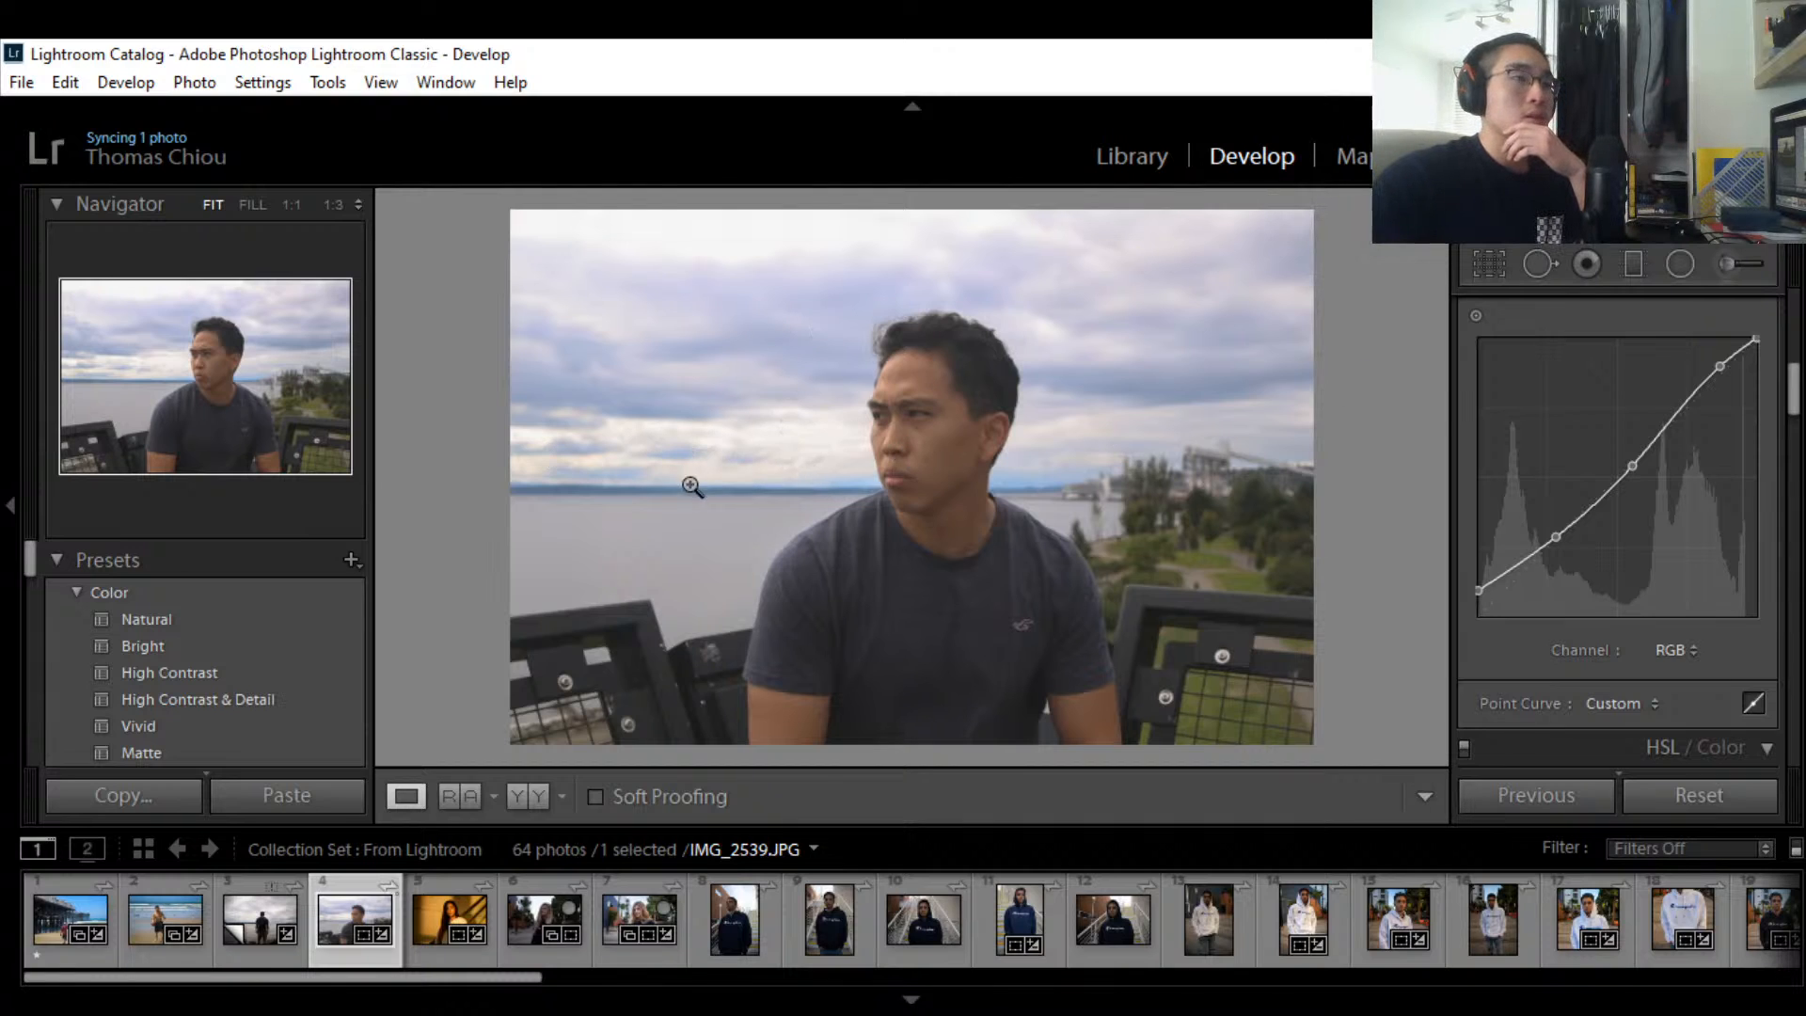
pyautogui.moveTo(1786, 406)
pyautogui.mouseDown()
pyautogui.moveTo(1796, 508)
pyautogui.moveTo(1796, 438)
pyautogui.mouseUp()
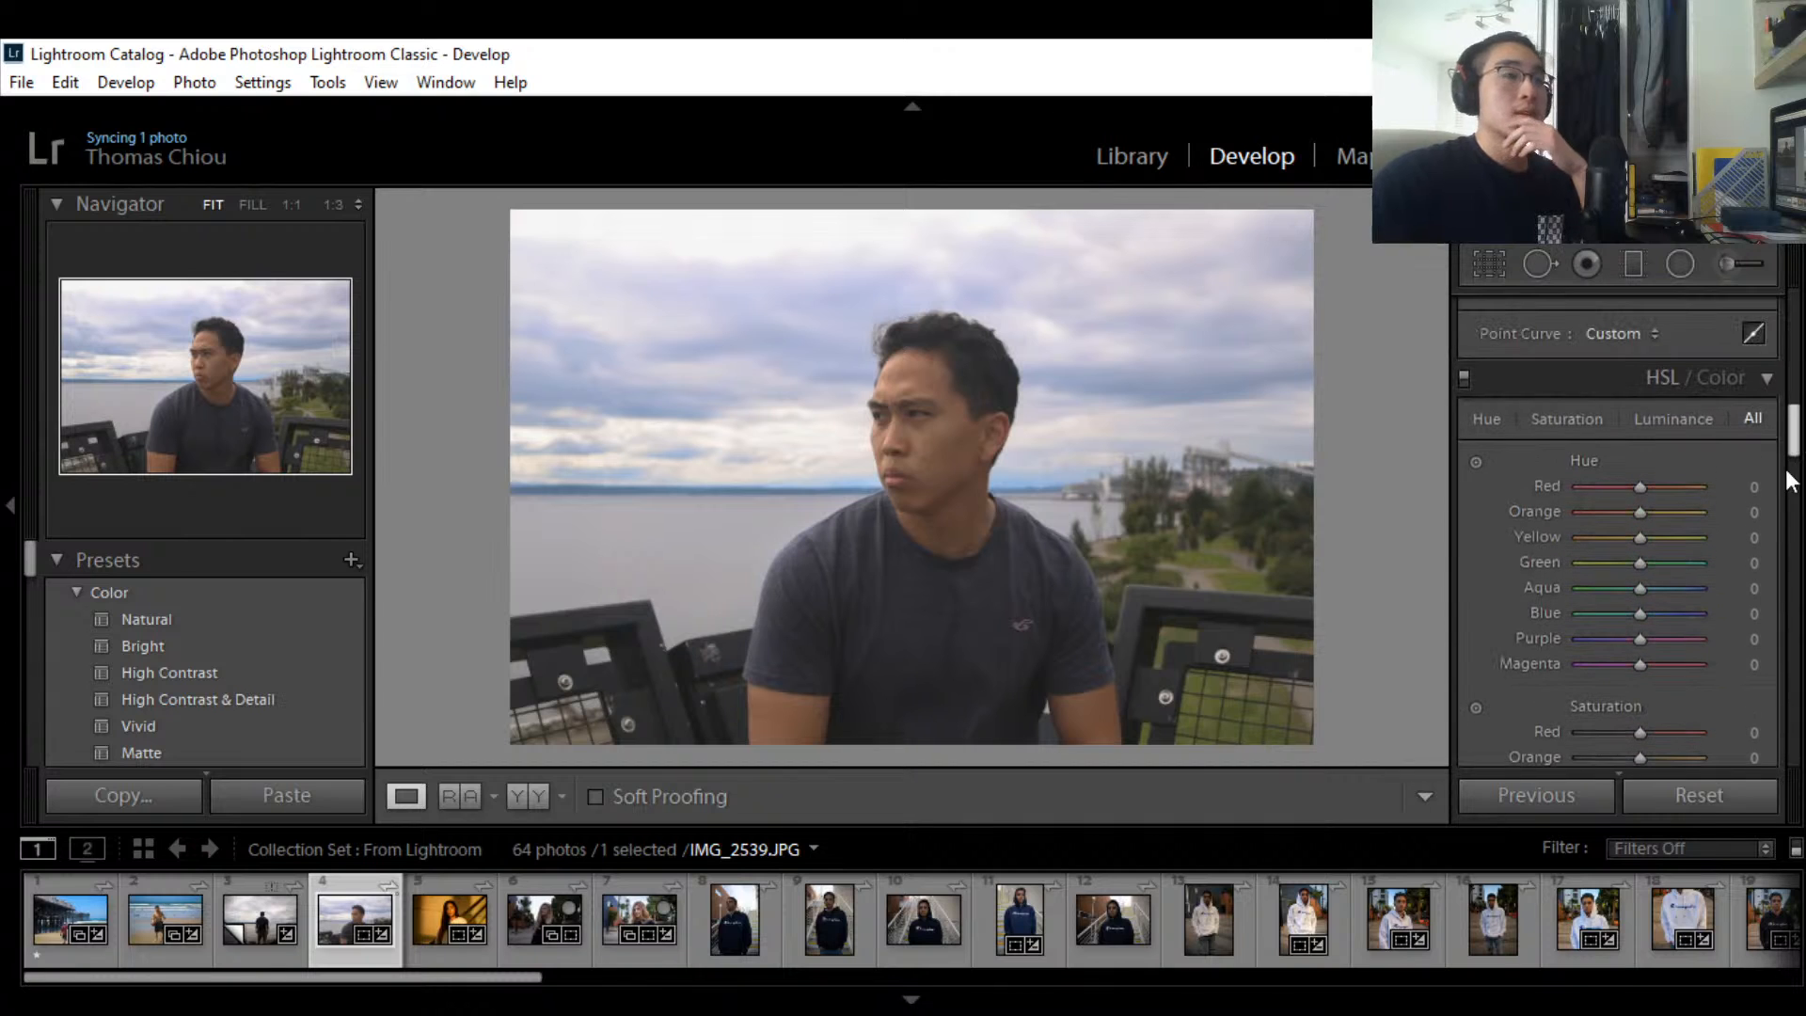
# Step: Test the Red hue, reset it to 0, and set the Green hue to -16
pyautogui.moveTo(1642, 493)
pyautogui.mouseDown()
pyautogui.moveTo(1612, 493)
pyautogui.moveTo(1663, 493)
pyautogui.moveTo(1523, 493)
pyautogui.moveTo(1606, 491)
pyautogui.mouseUp()
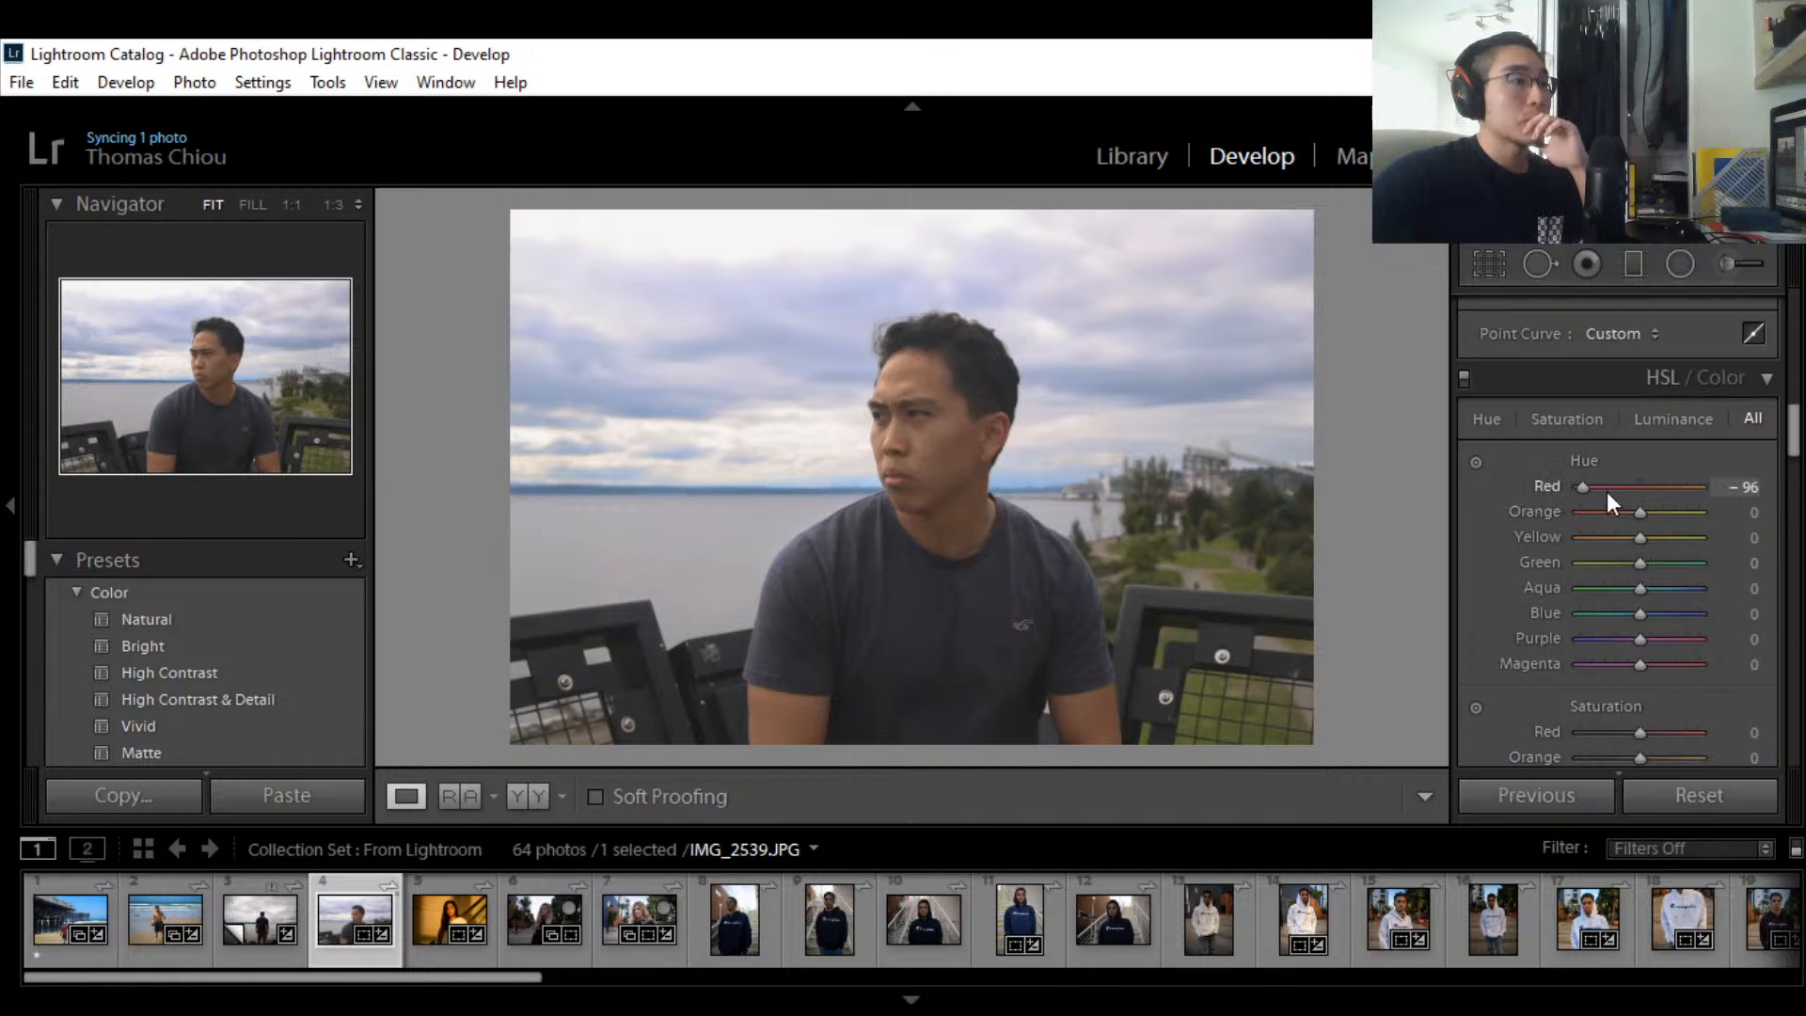
pyautogui.doubleClick(1551, 486)
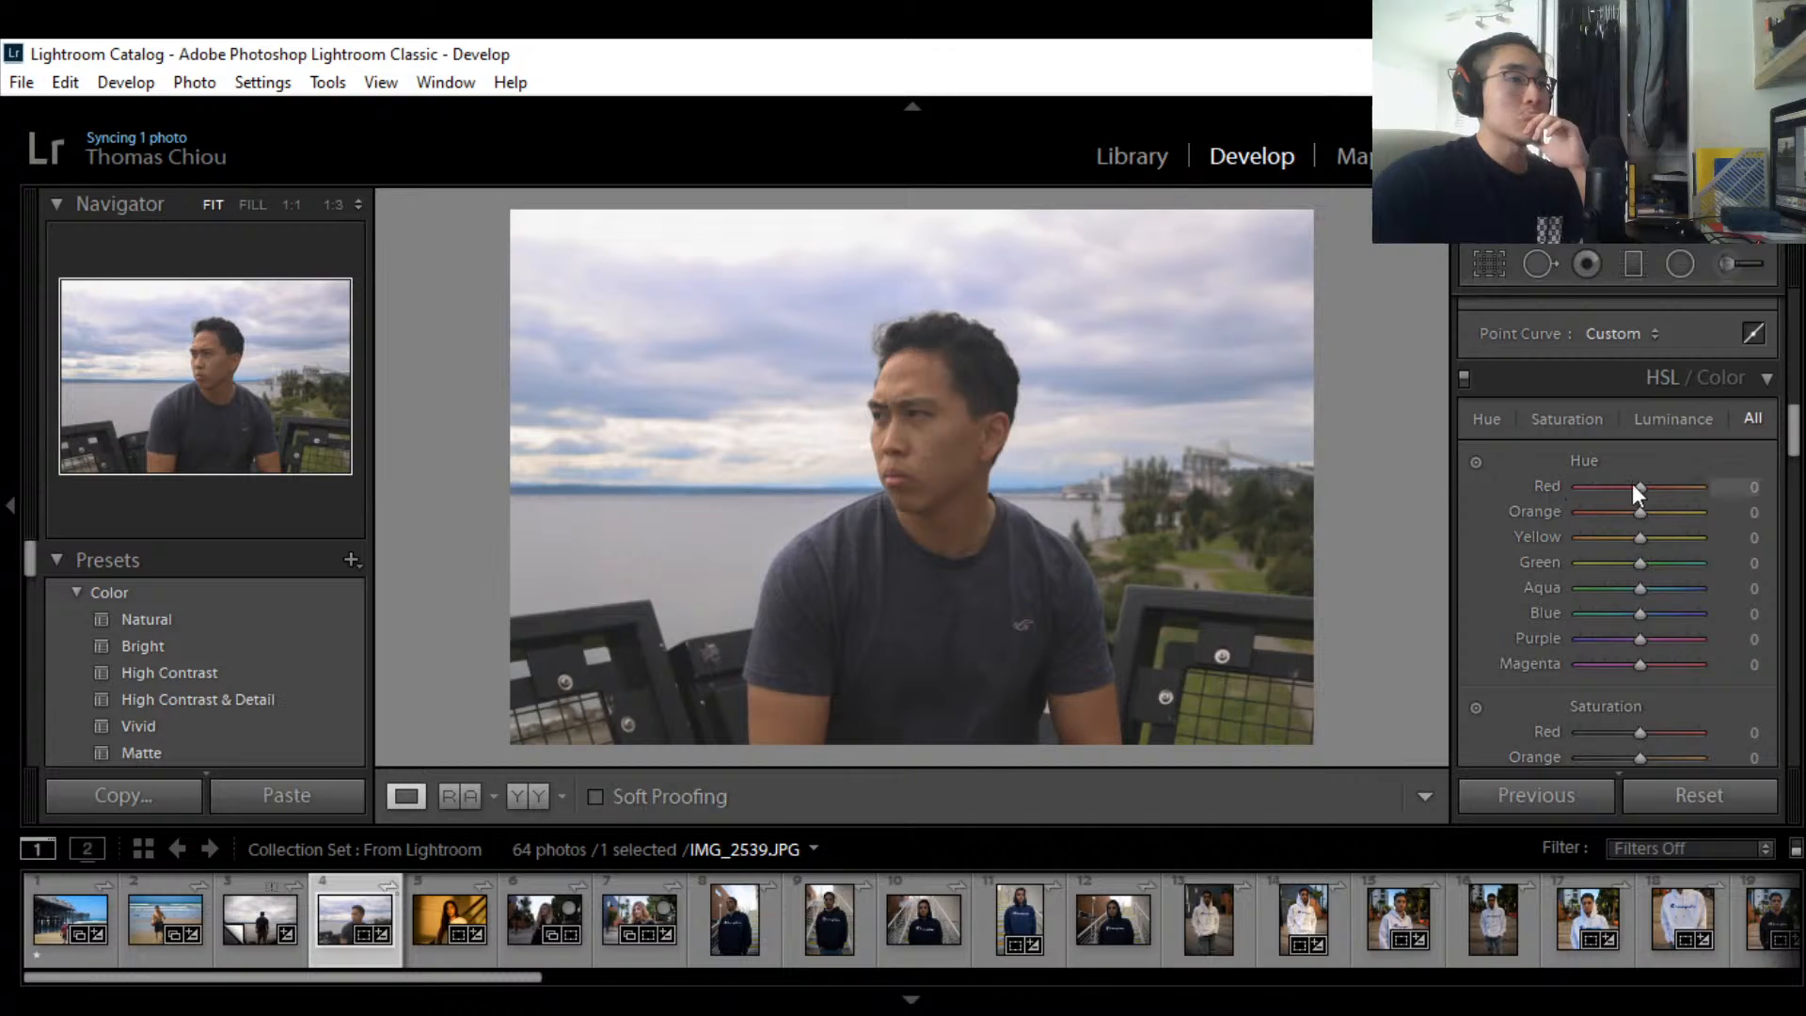
pyautogui.scroll(-2, 1638, 561)
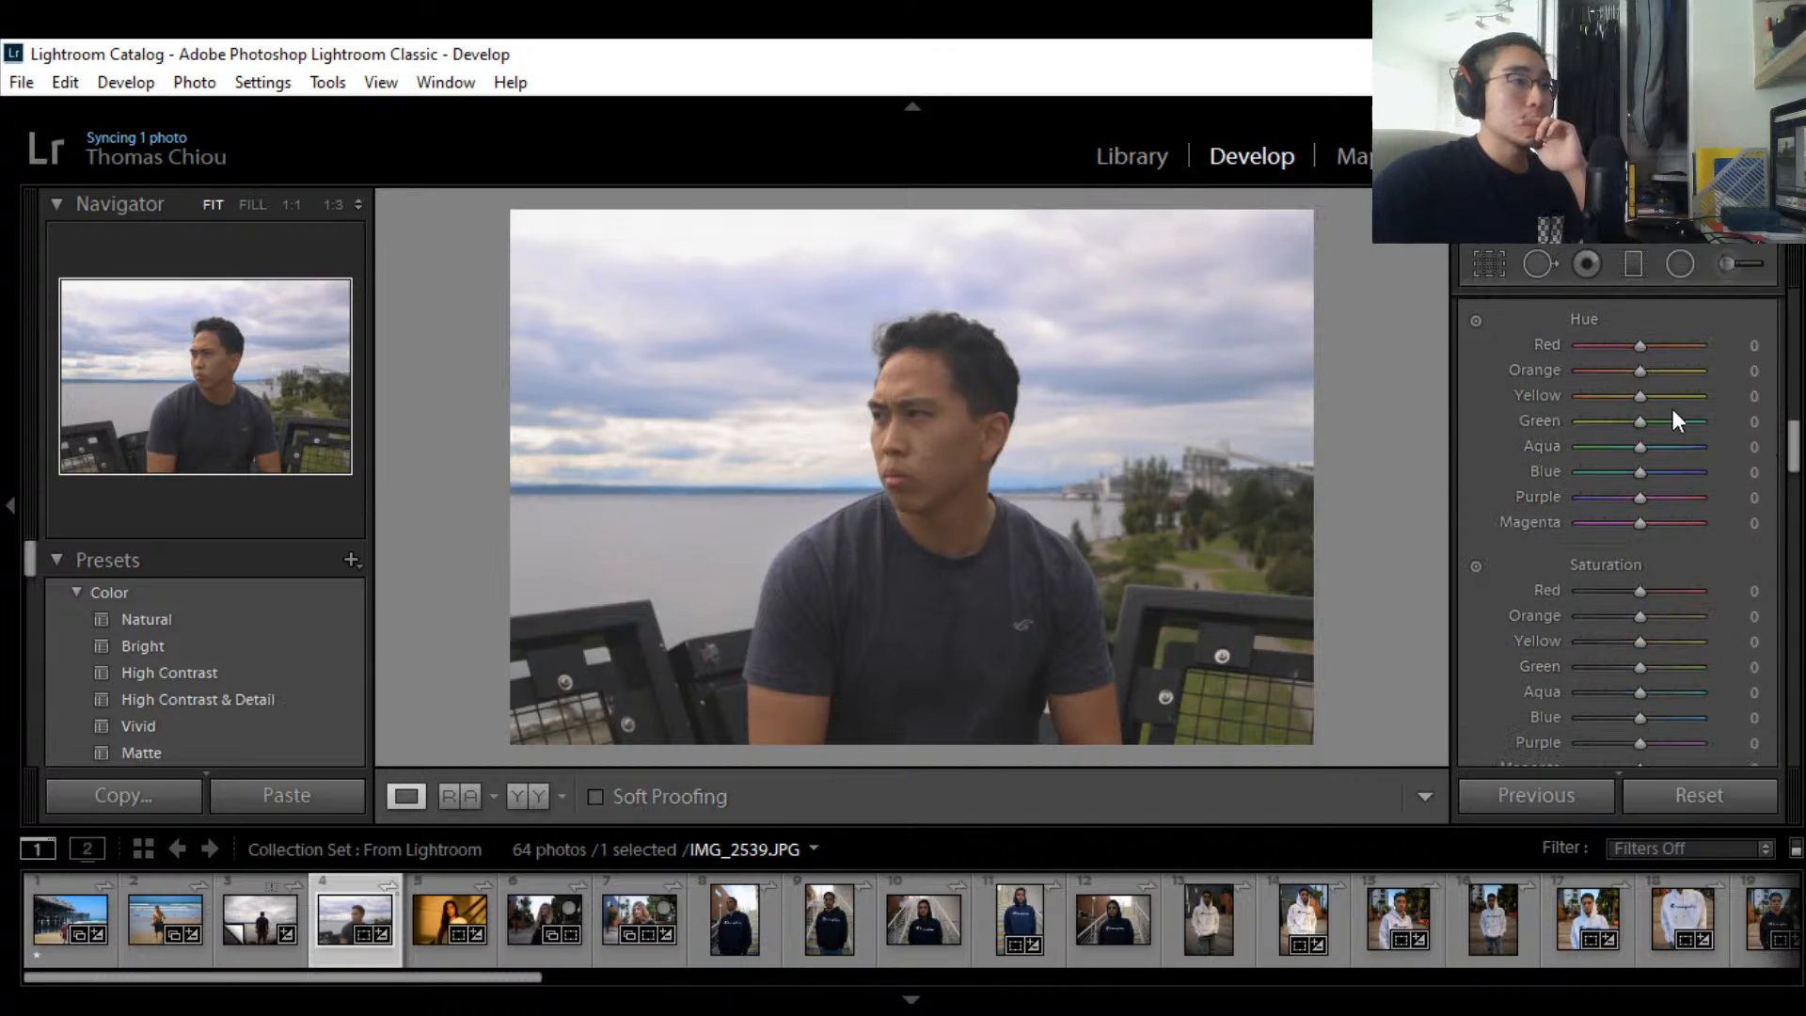
pyautogui.scroll(-3, 1683, 418)
pyautogui.scroll(3, 1697, 442)
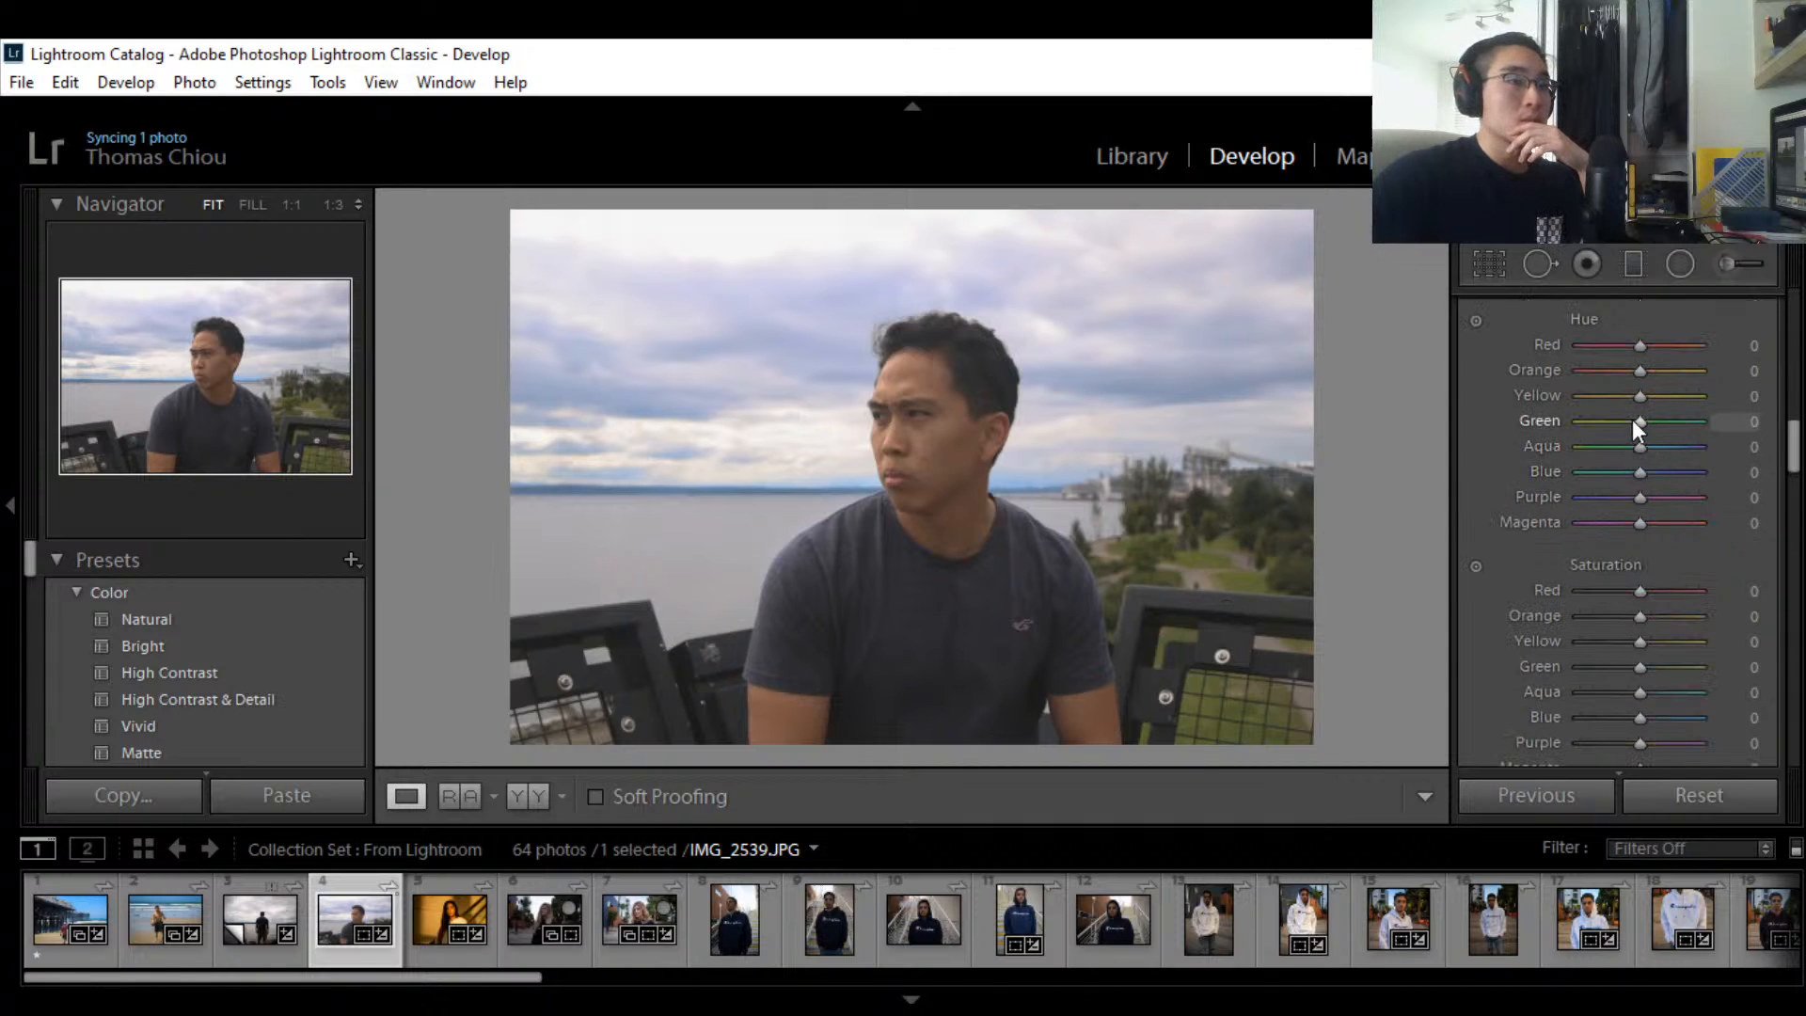
pyautogui.moveTo(1634, 420); pyautogui.dragTo(1736, 419)
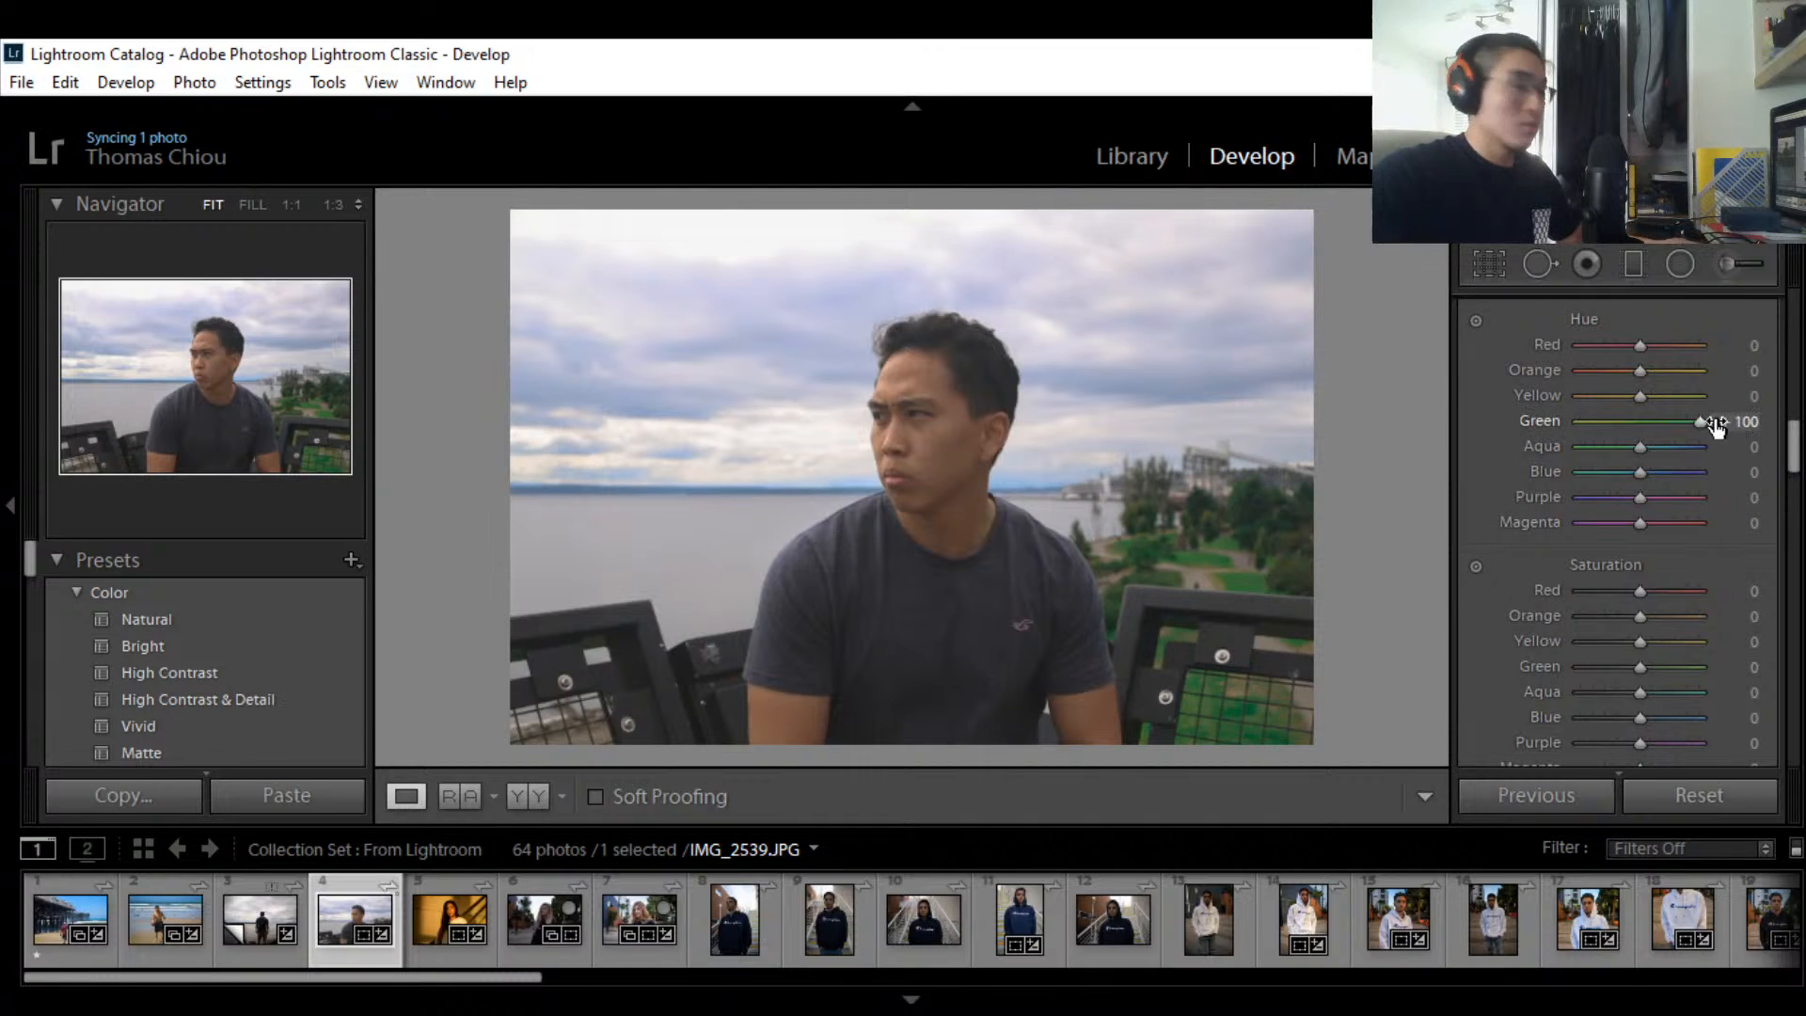
pyautogui.moveTo(1696, 419); pyautogui.dragTo(1633, 420)
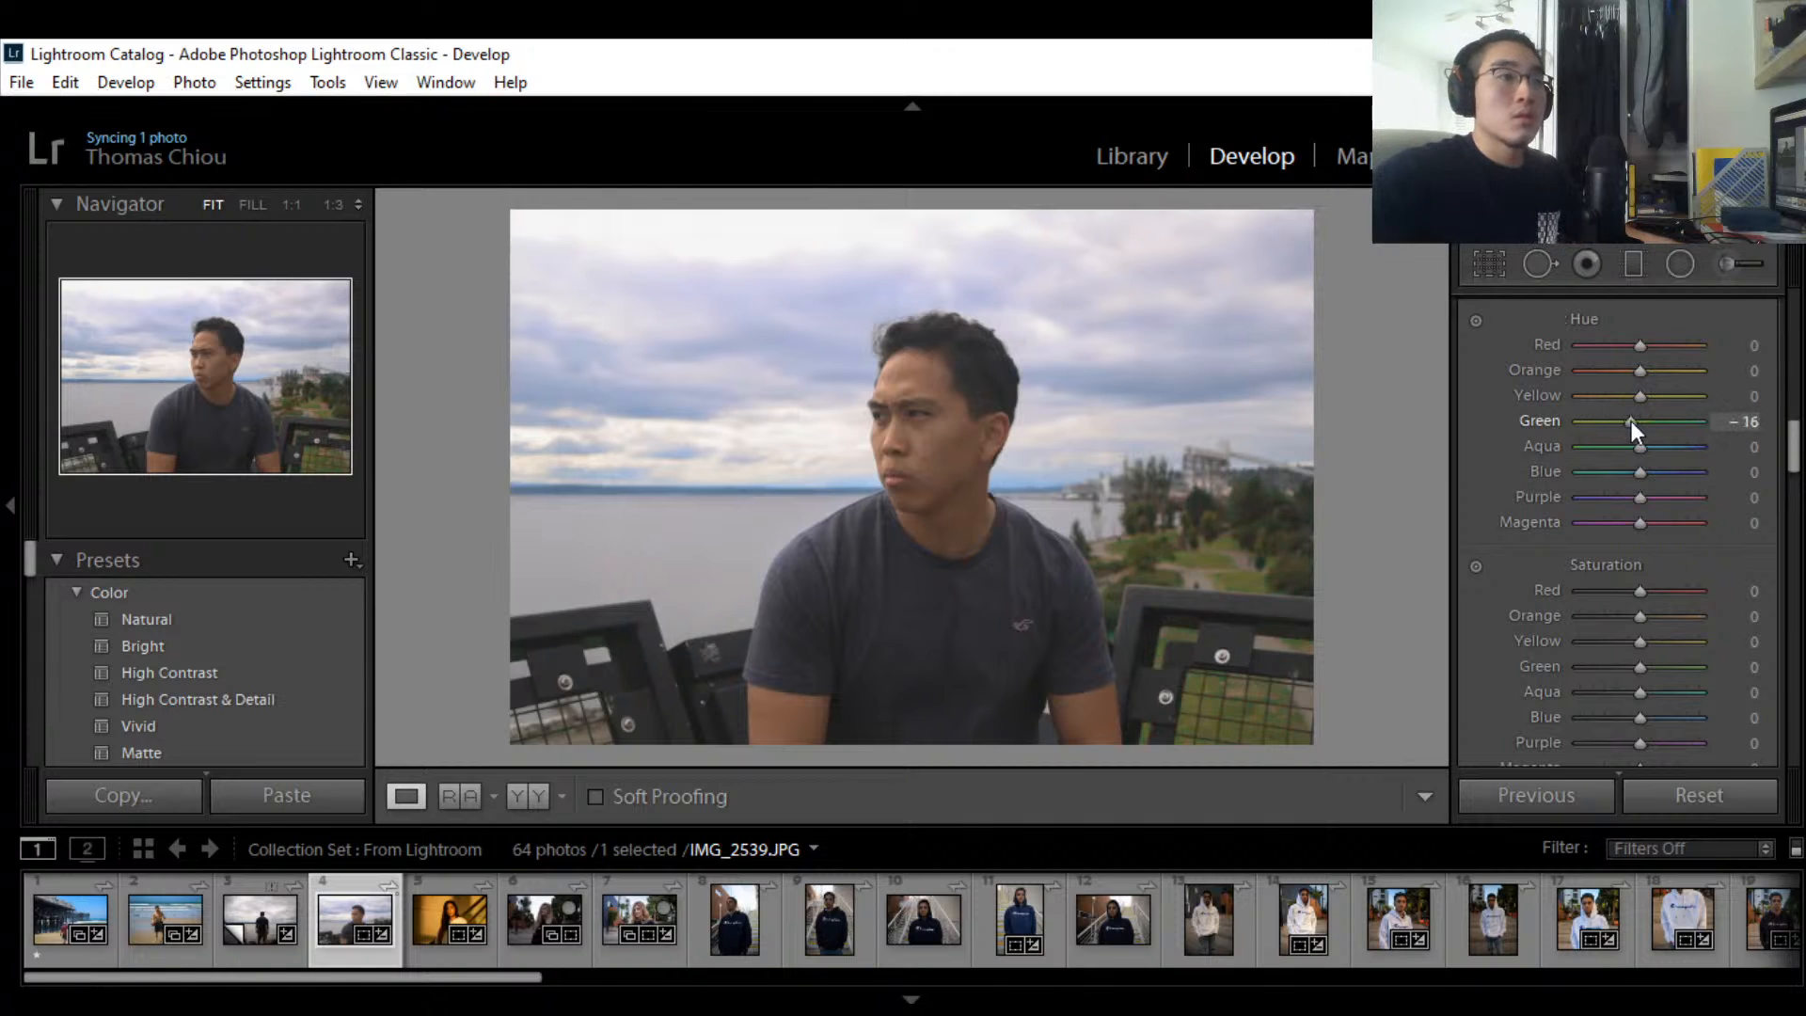
# Step: Show the HSL Saturation values and confirm they all read 0
pyautogui.scroll(-10, 1644, 504)
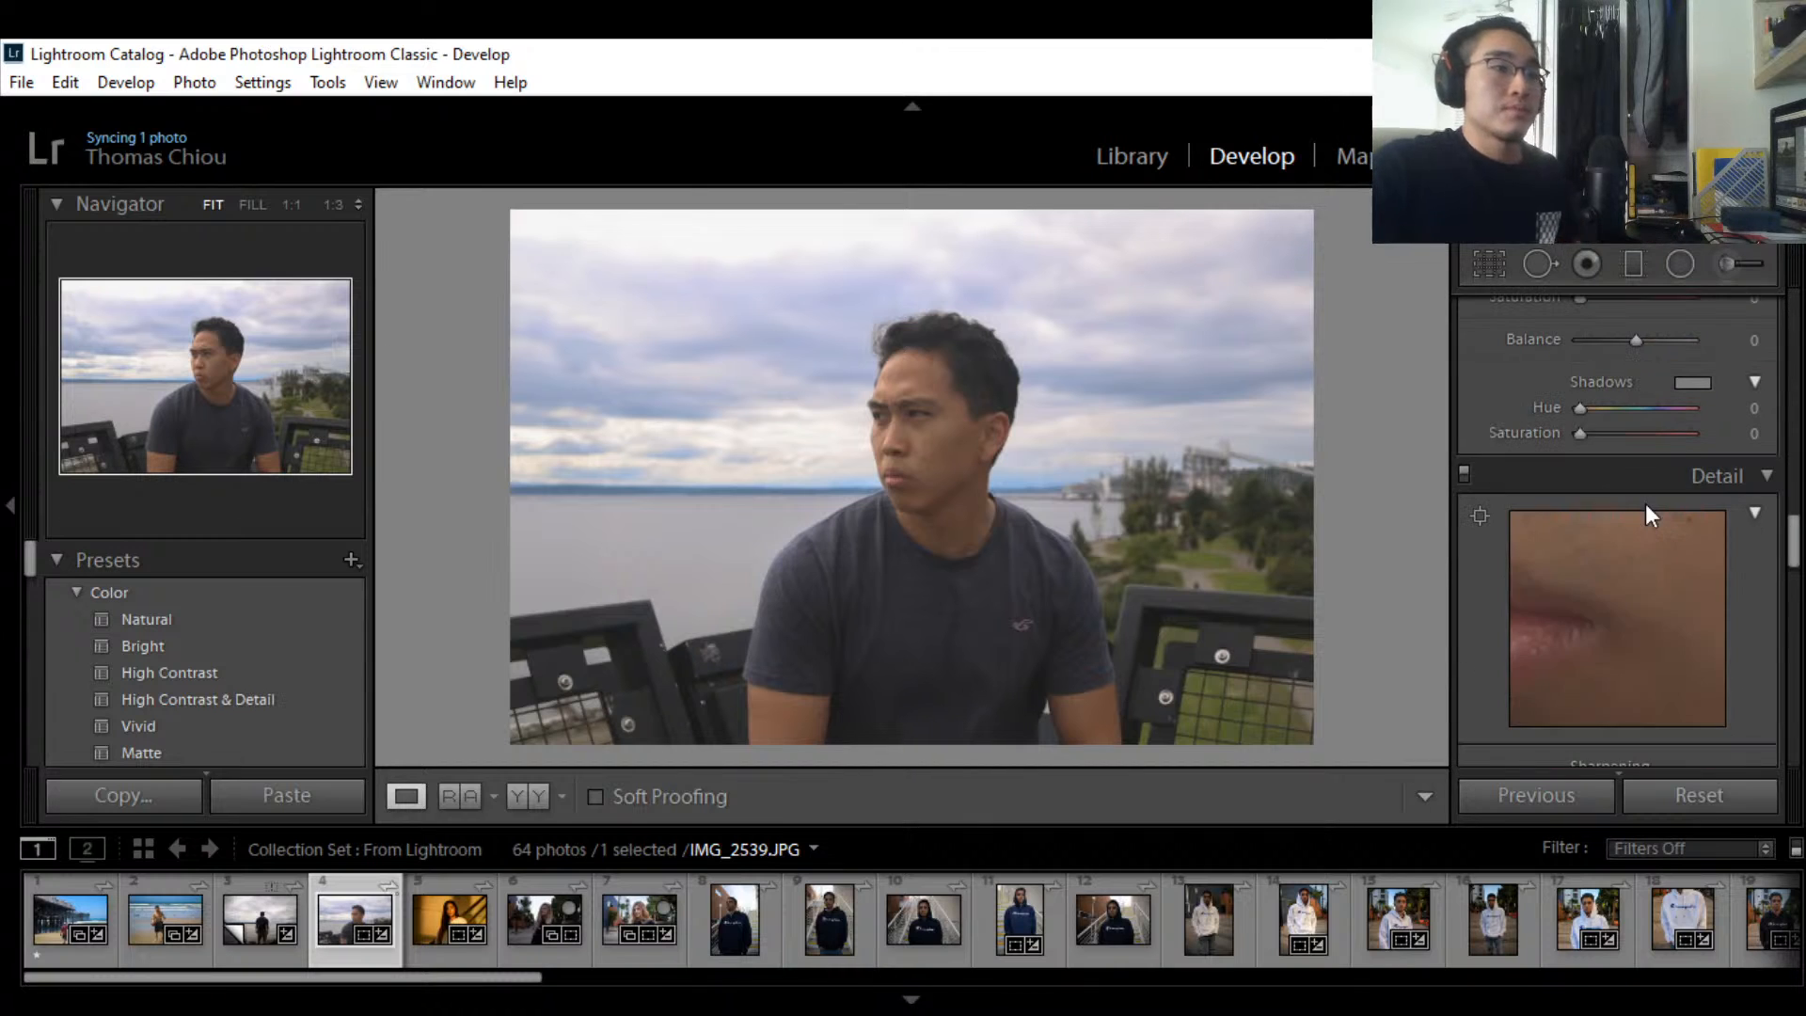
pyautogui.scroll(-2, 1676, 376)
pyautogui.scroll(2, 1727, 532)
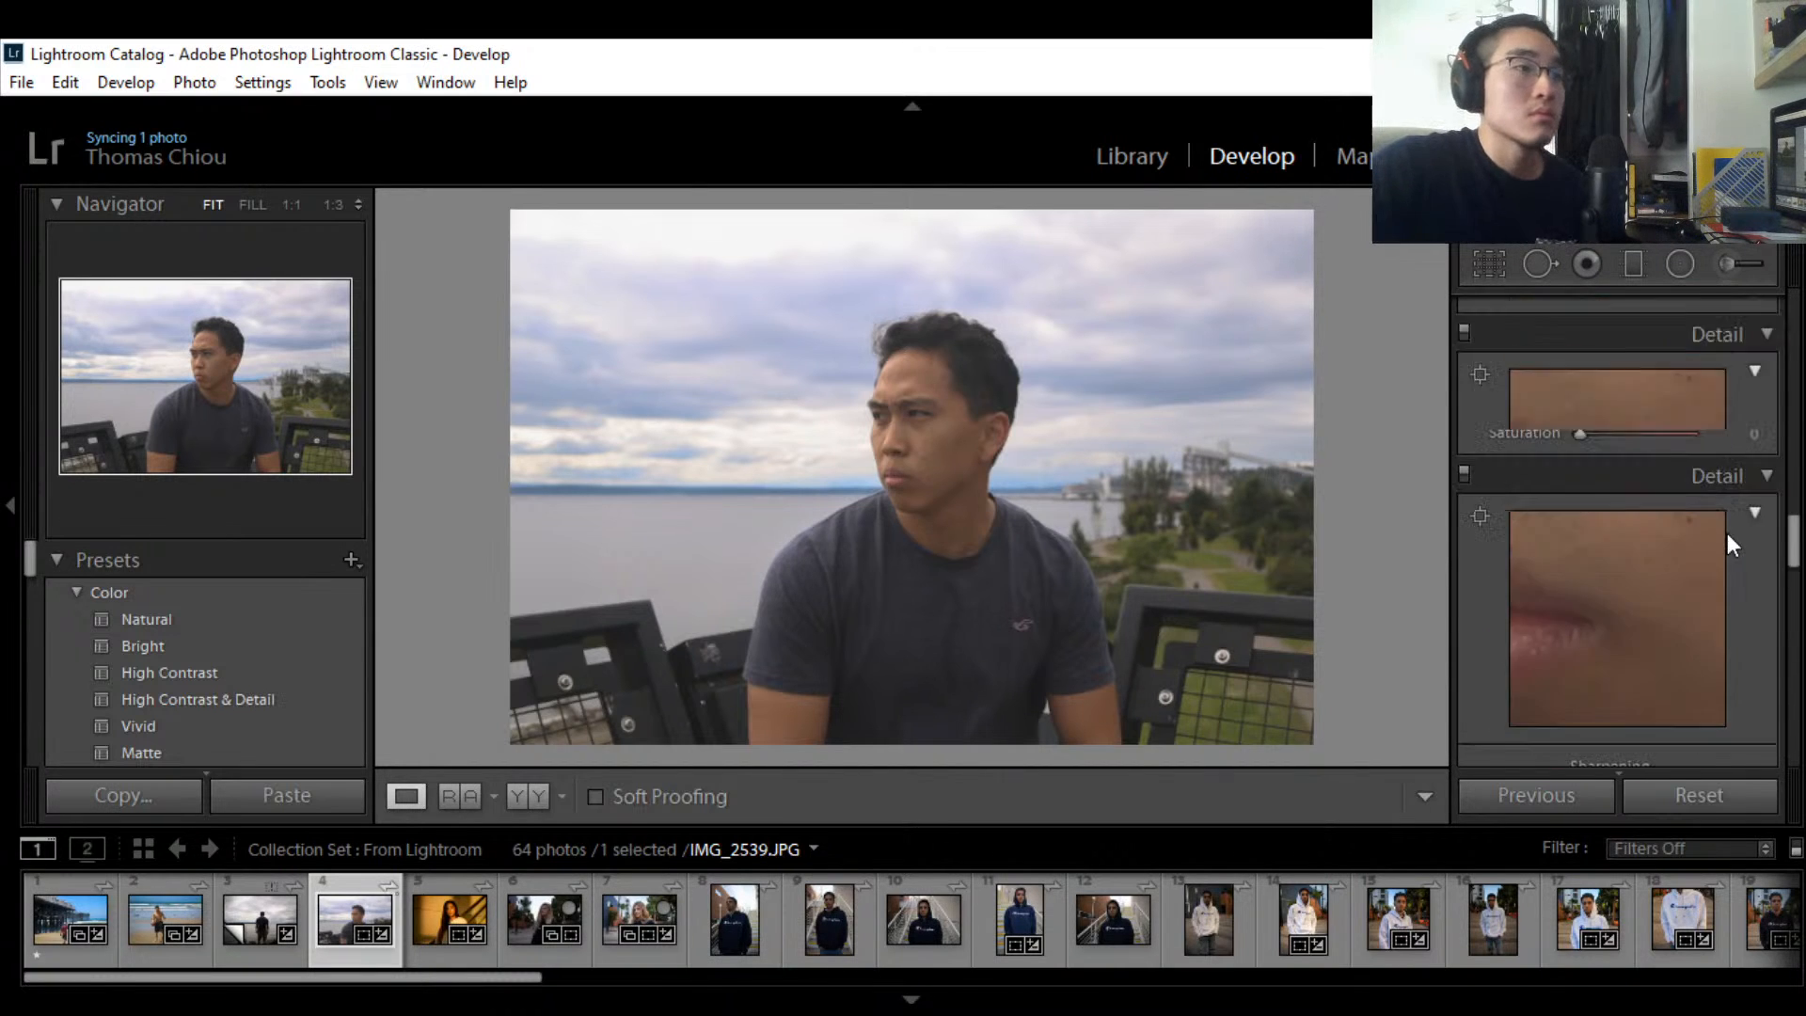
pyautogui.scroll(8, 1727, 534)
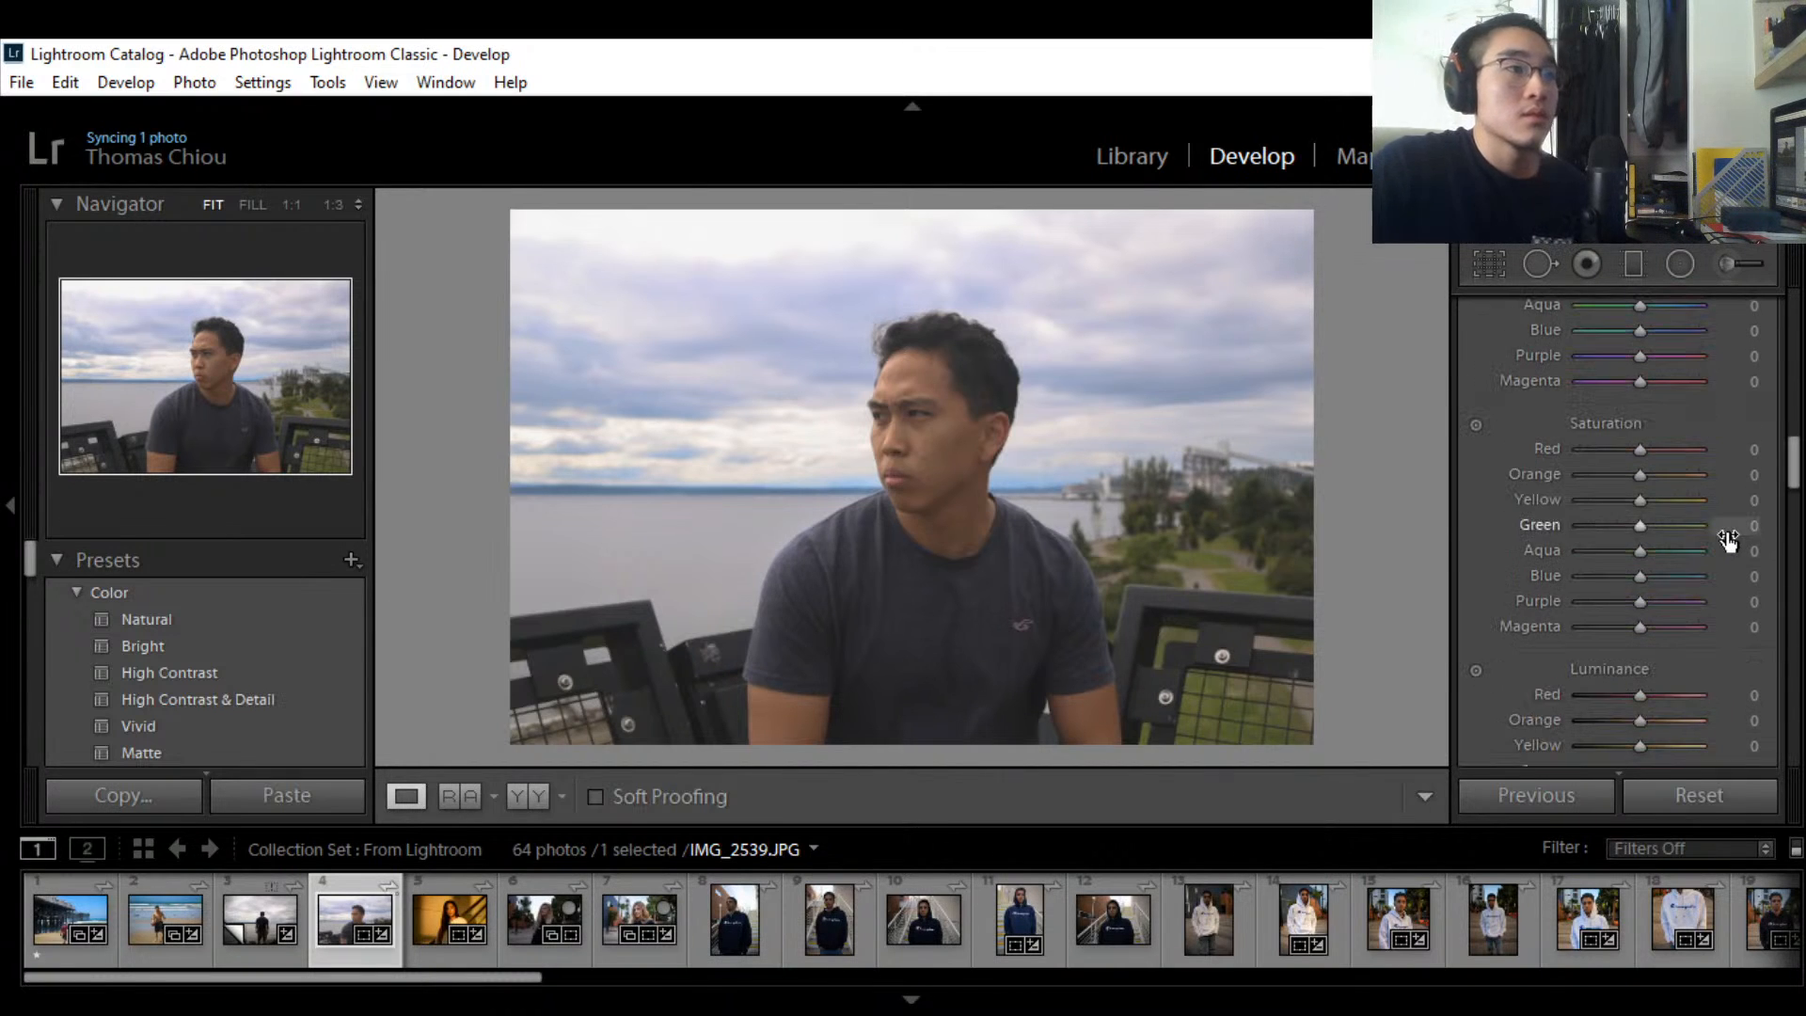
pyautogui.scroll(5, 1727, 534)
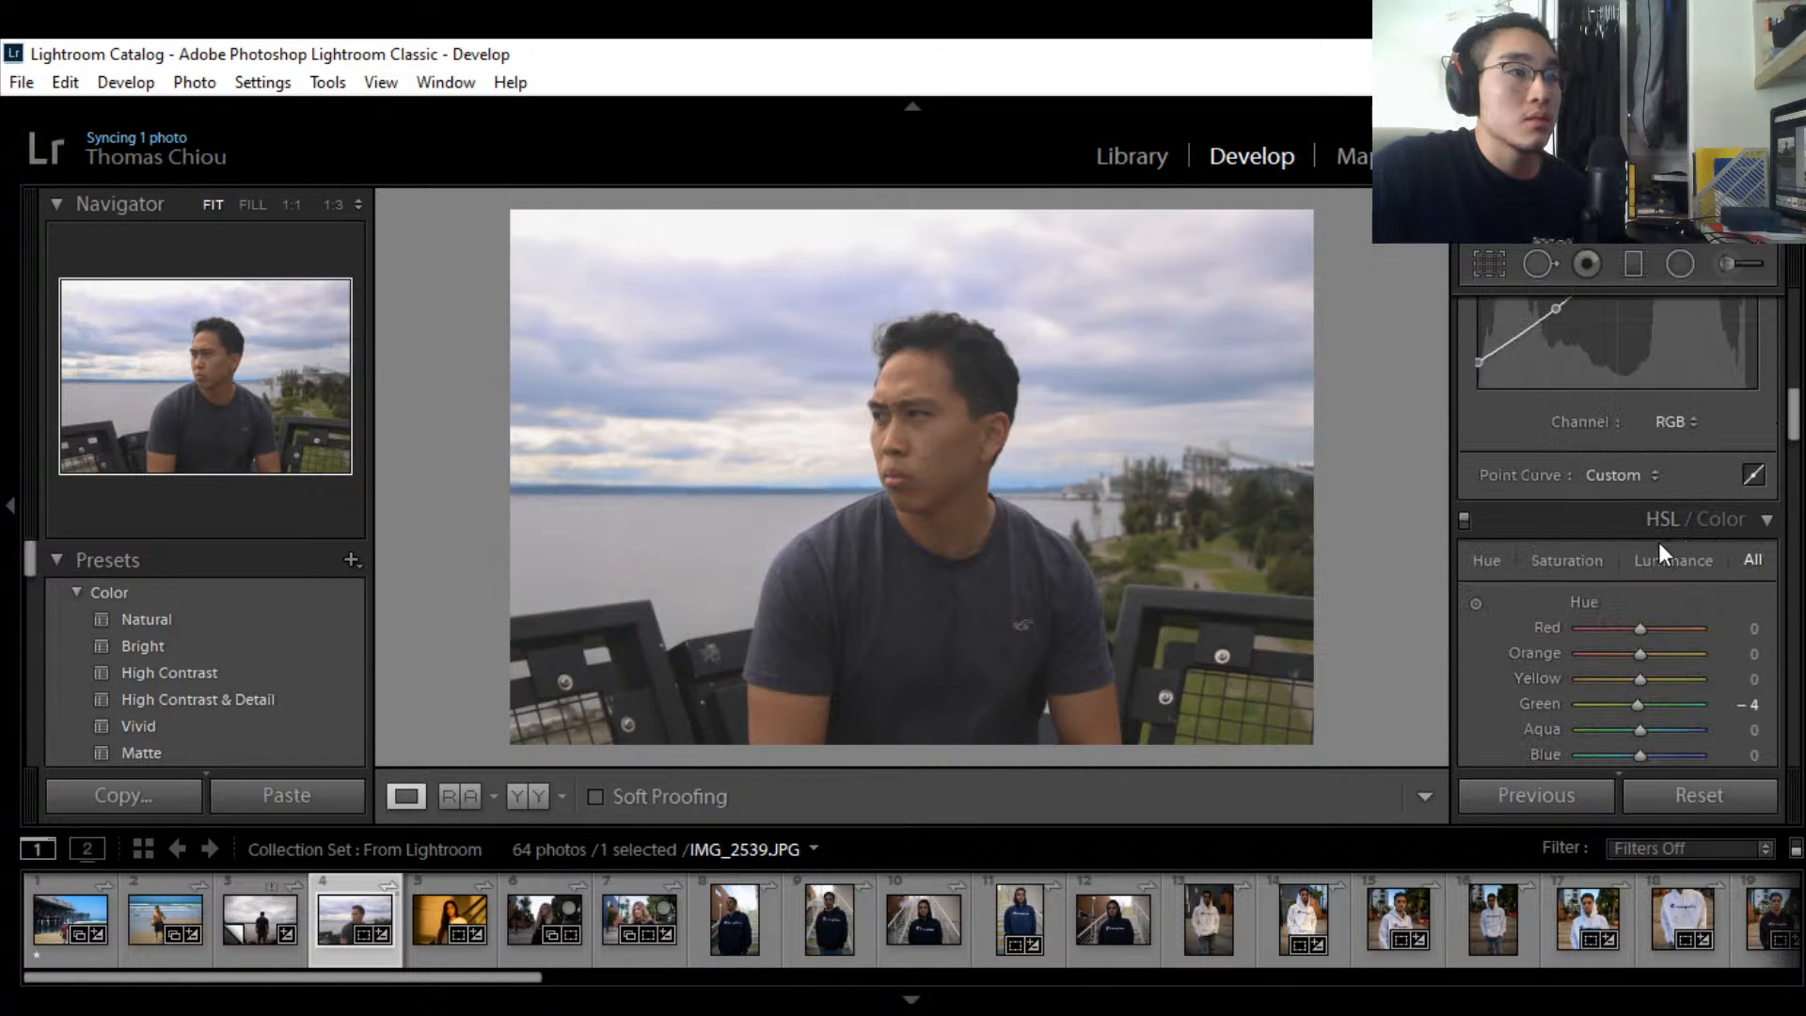
pyautogui.click(1586, 558)
pyautogui.scroll(-4, 1594, 560)
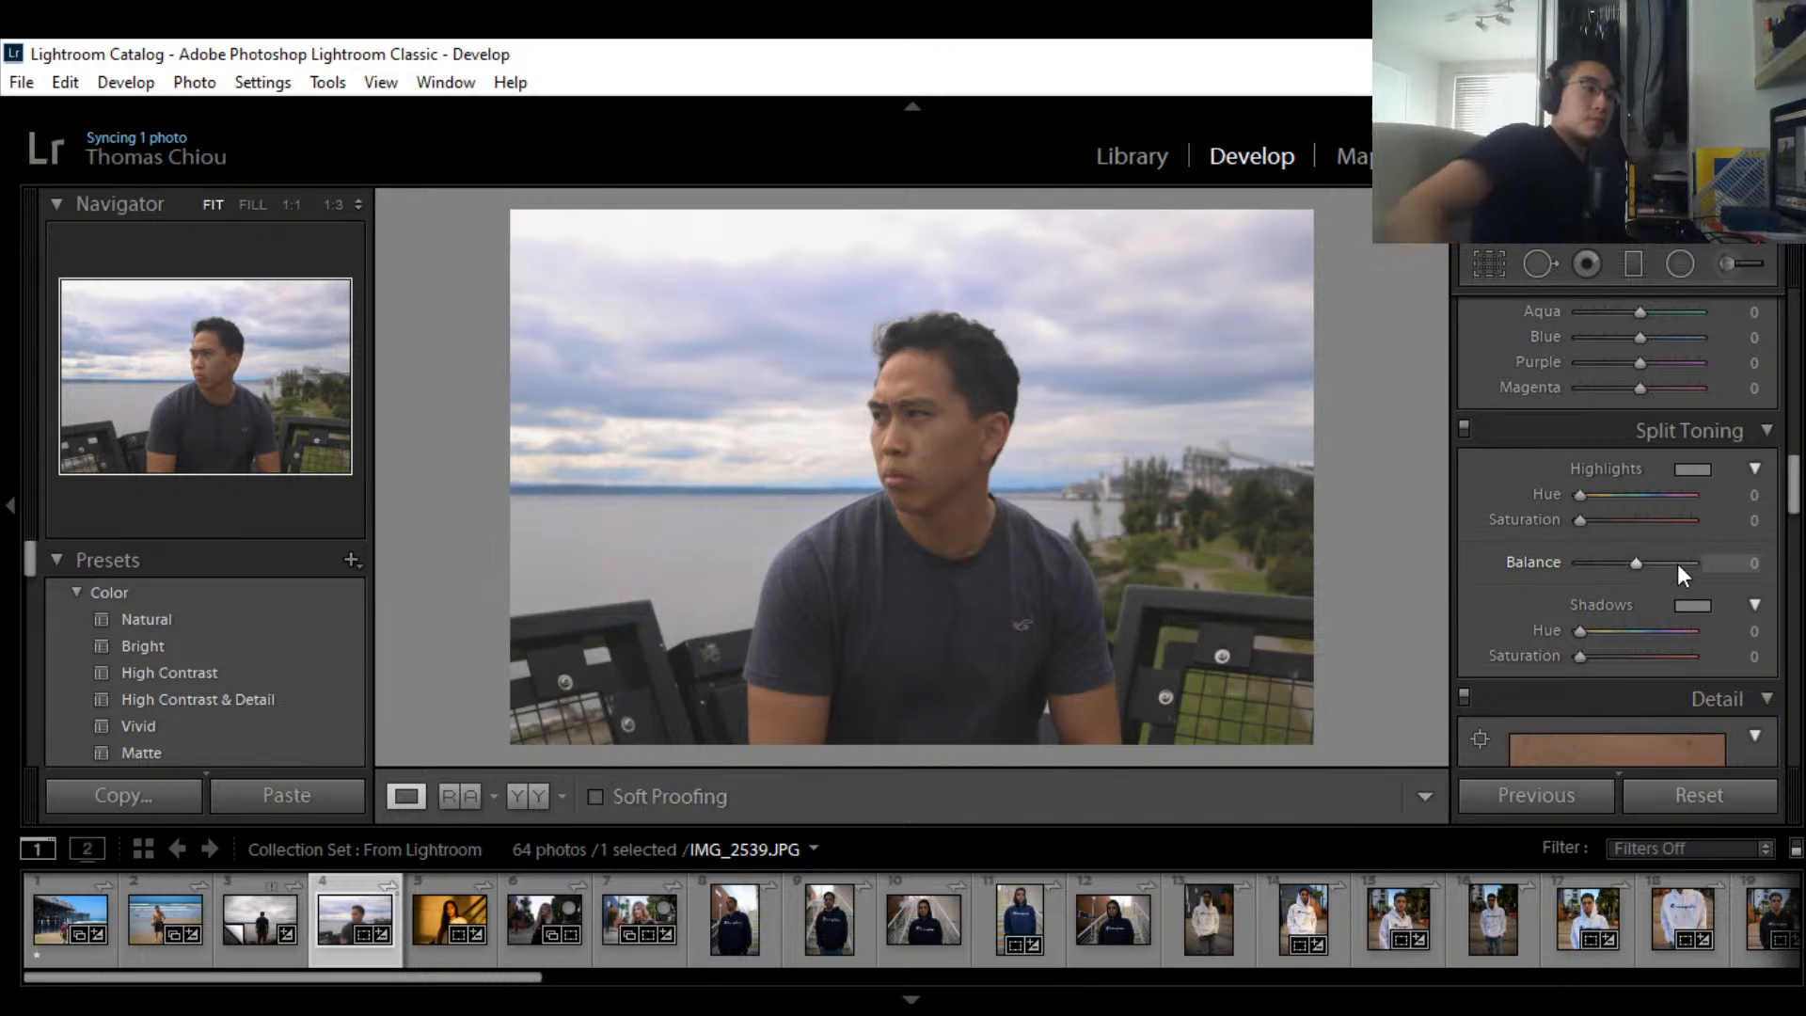
# Step: Set the Split Toning highlights hue to 26 and drop highlights saturation to 0
pyautogui.click(1701, 471)
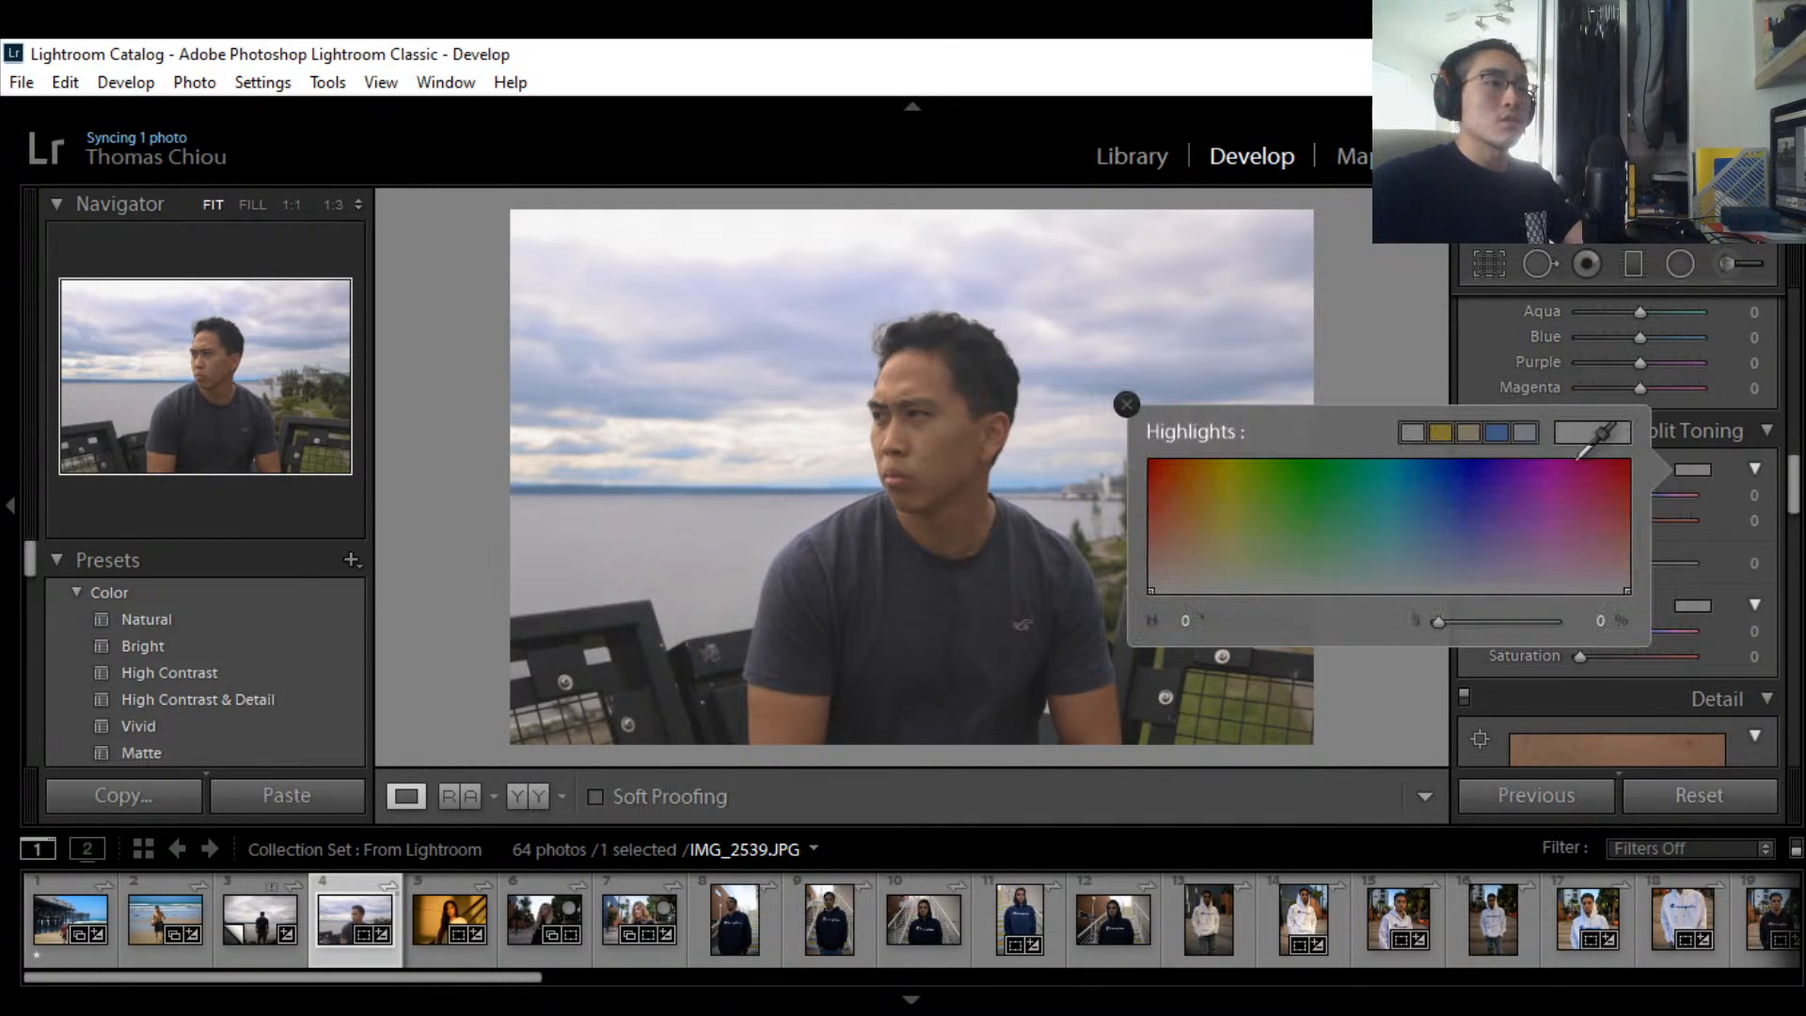
pyautogui.click(1119, 398)
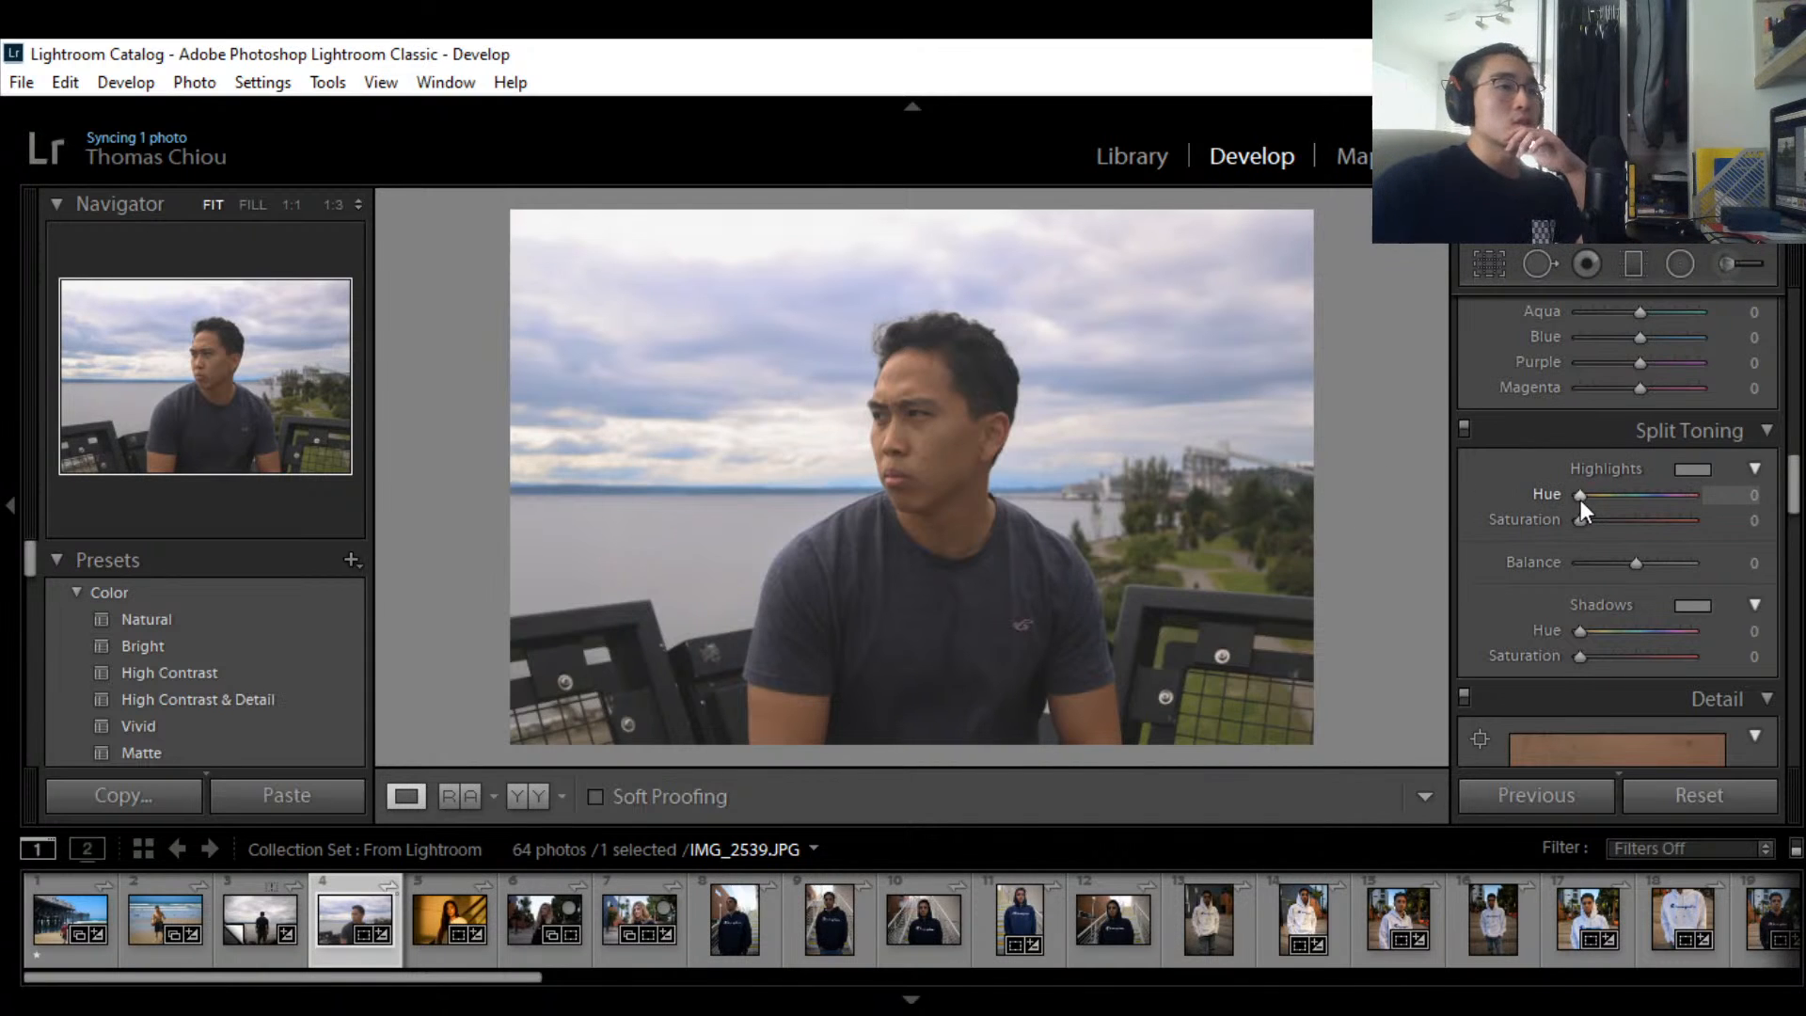
pyautogui.moveTo(1580, 500); pyautogui.dragTo(1622, 516)
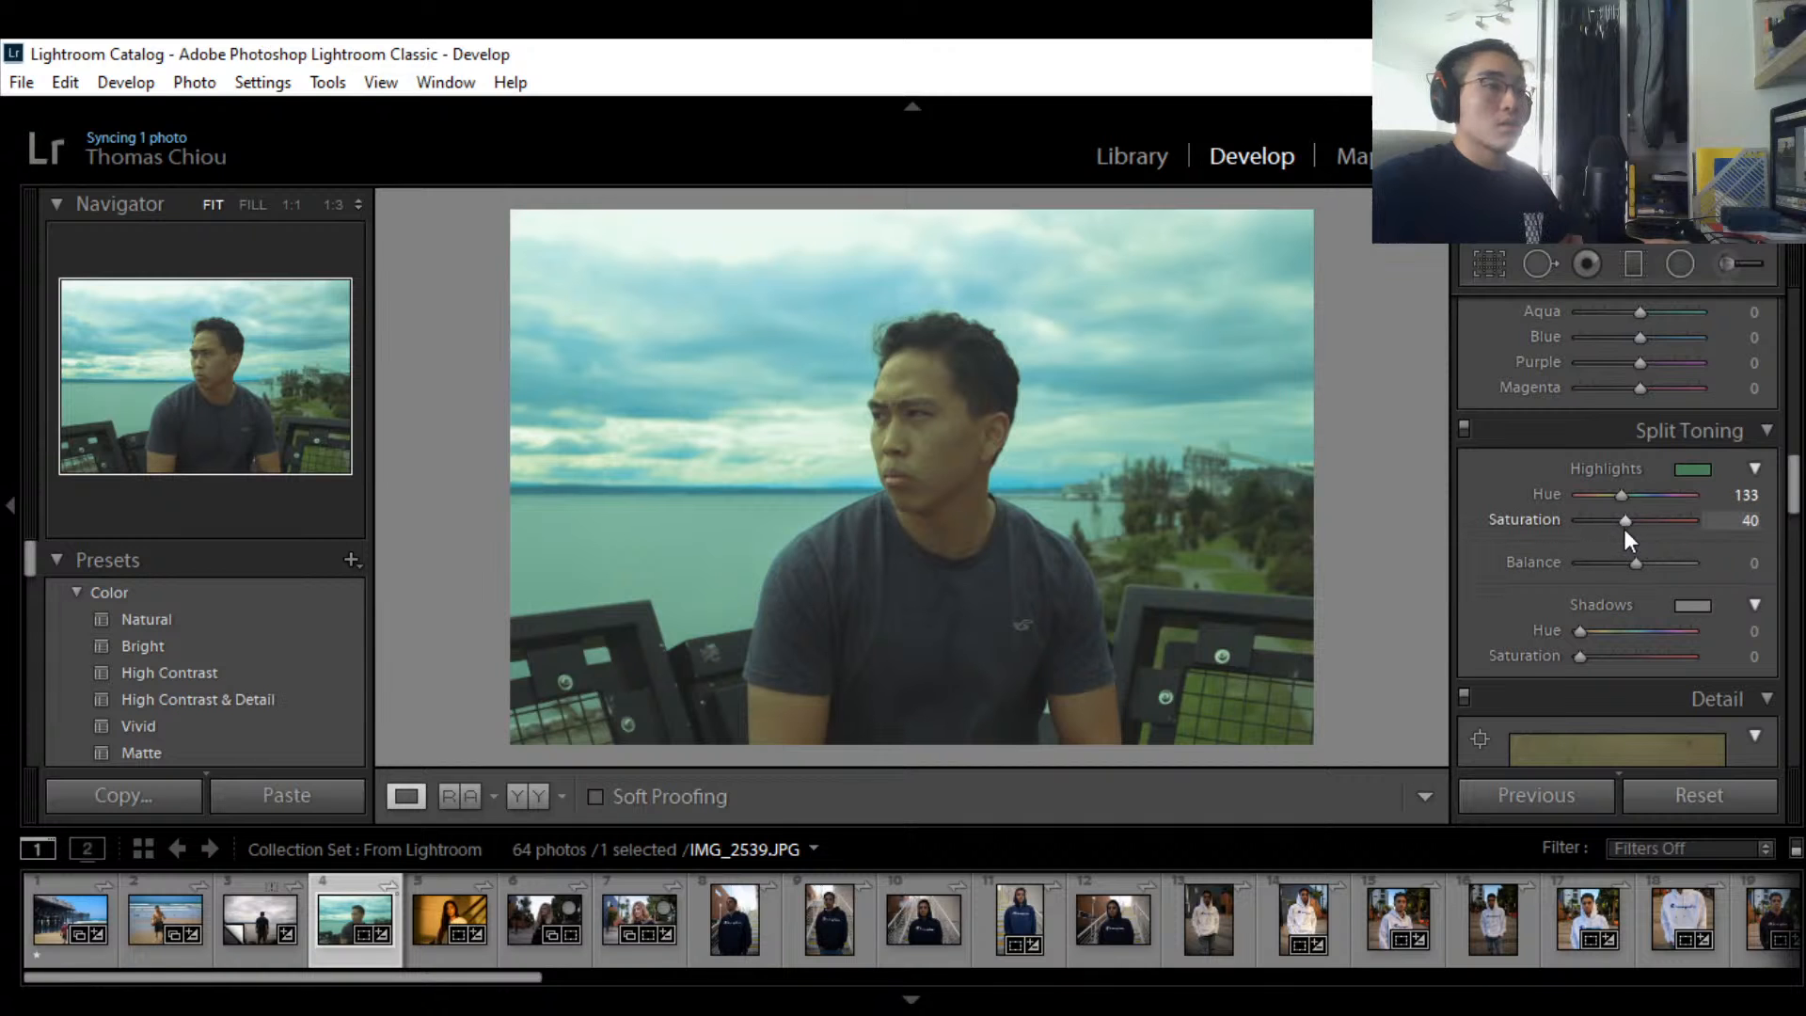
pyautogui.press('super')
pyautogui.press('super')
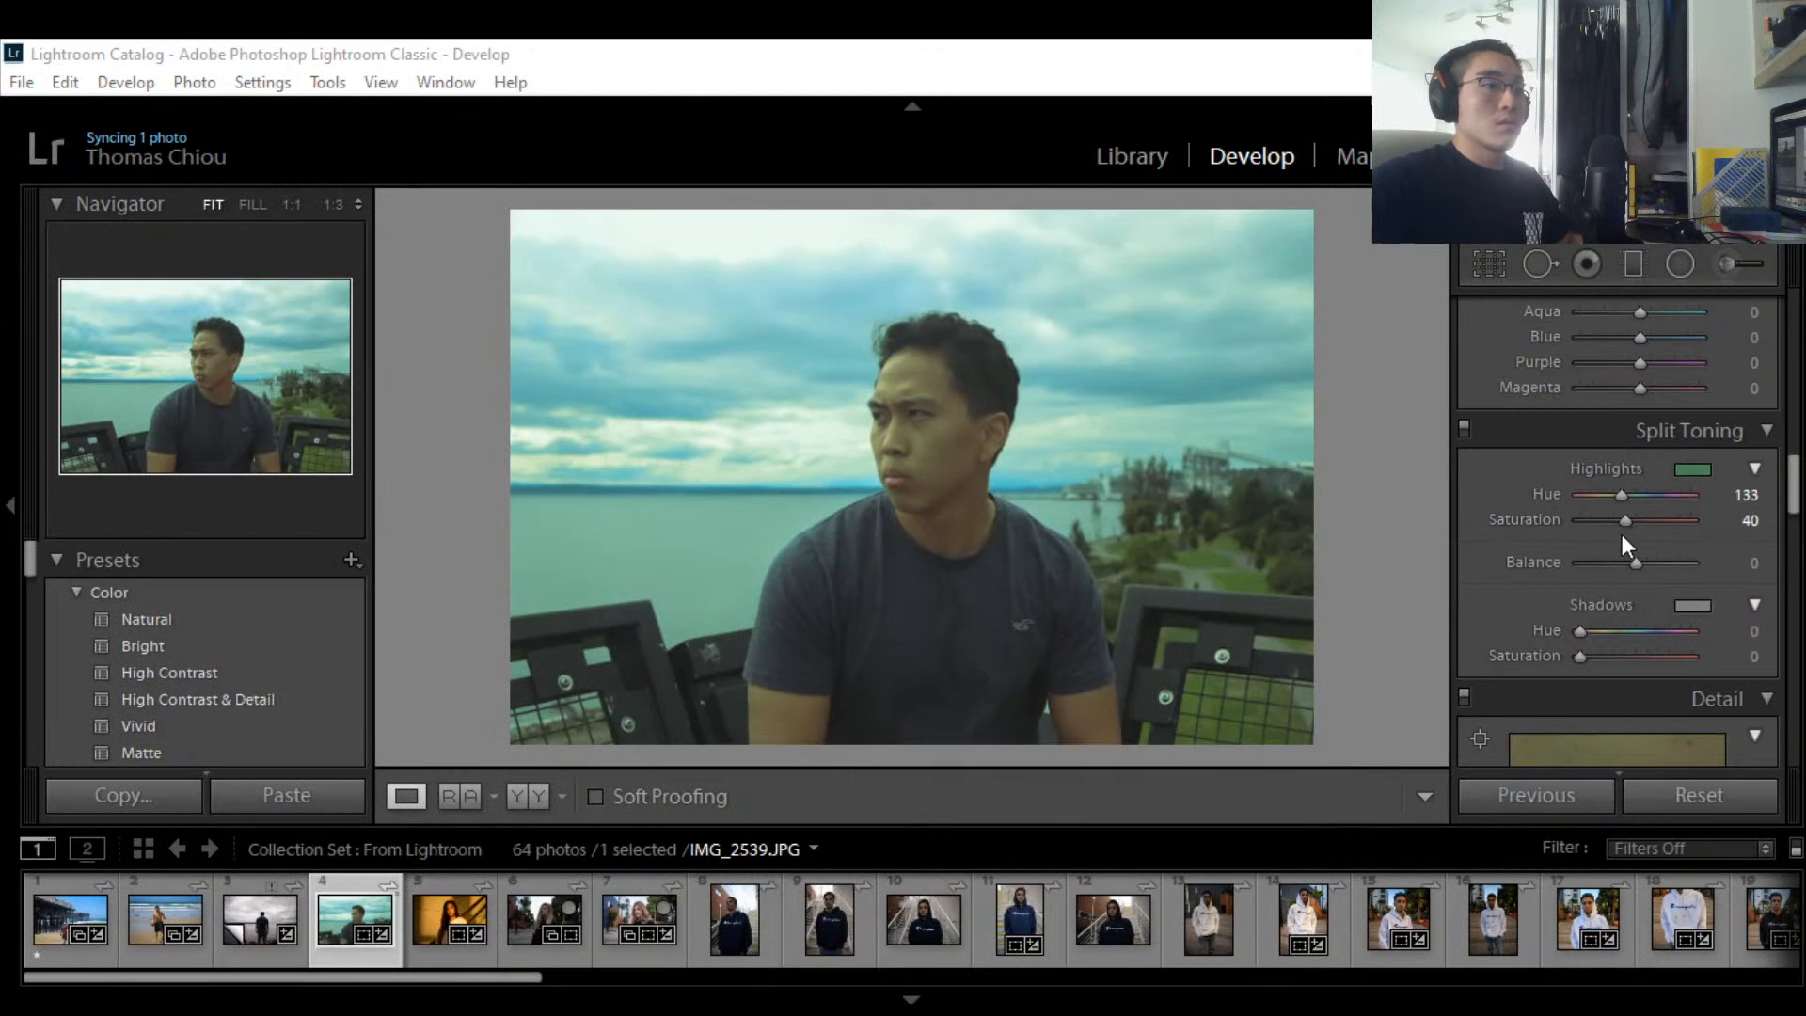
pyautogui.moveTo(1625, 525); pyautogui.dragTo(1559, 519)
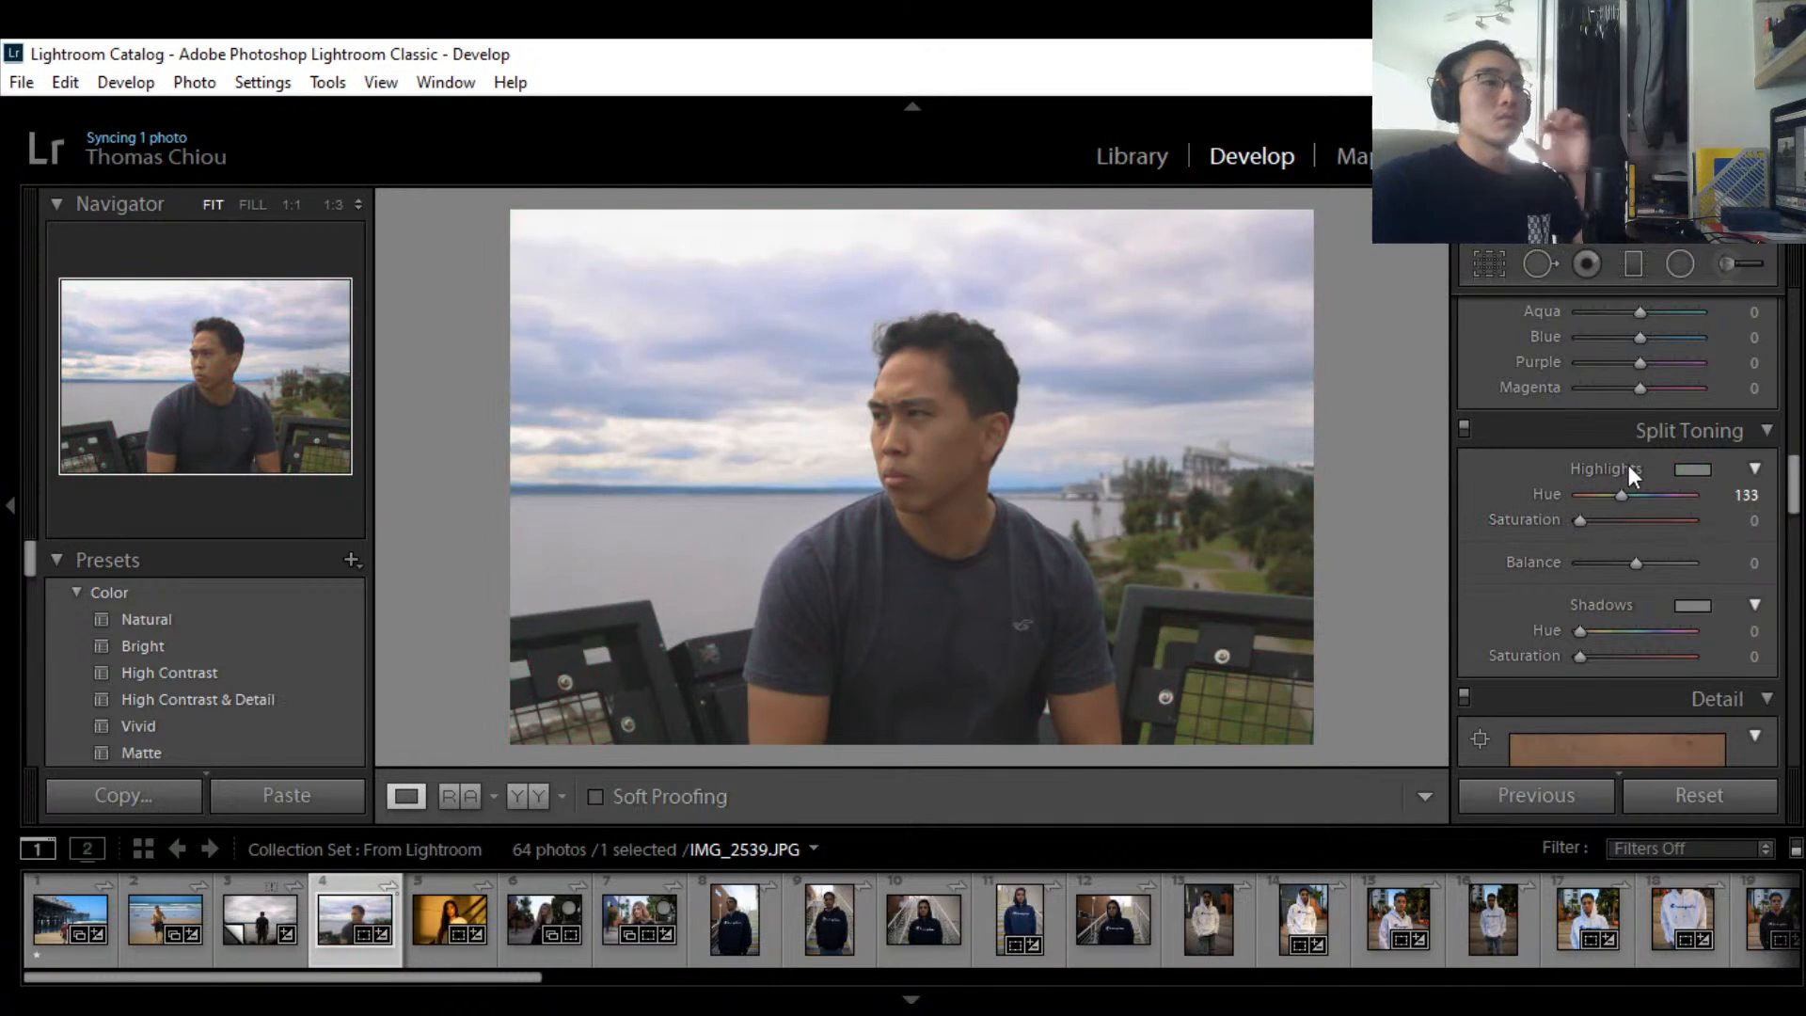
pyautogui.scroll(3, 1628, 464)
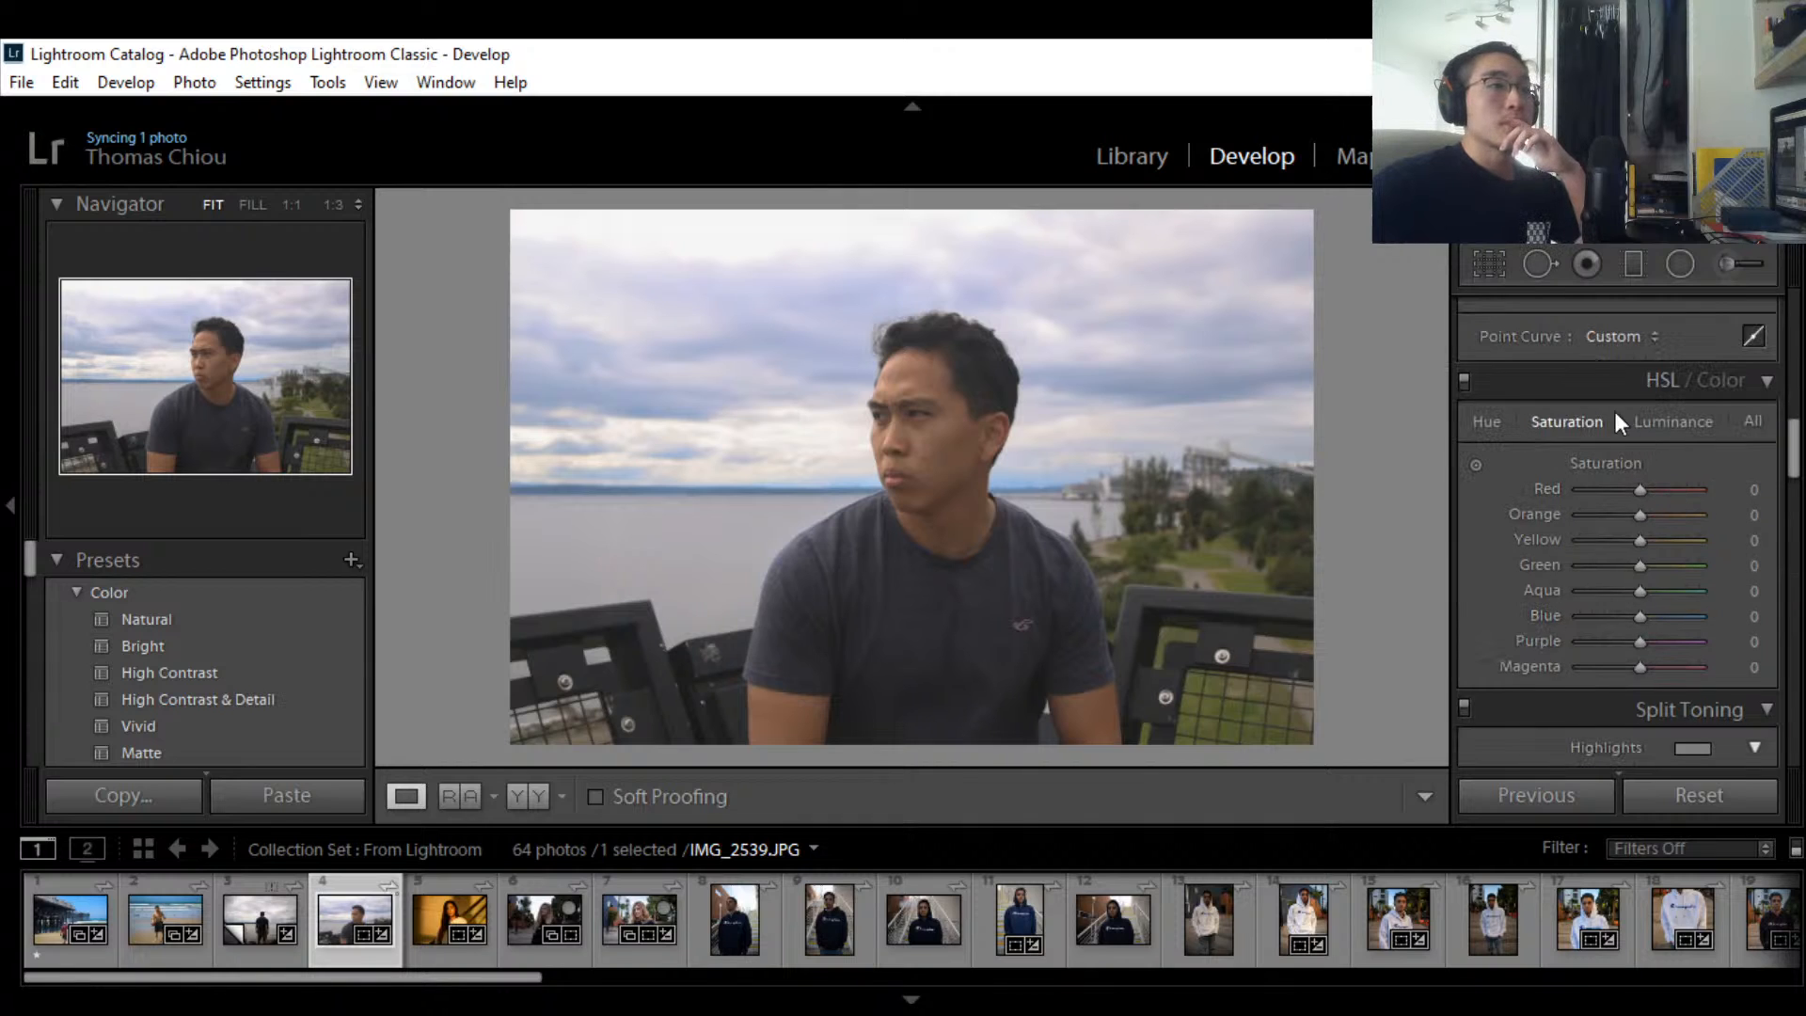
# Step: In the HSL Hue view, swing the Green hue both ways and settle at -2
pyautogui.click(1484, 419)
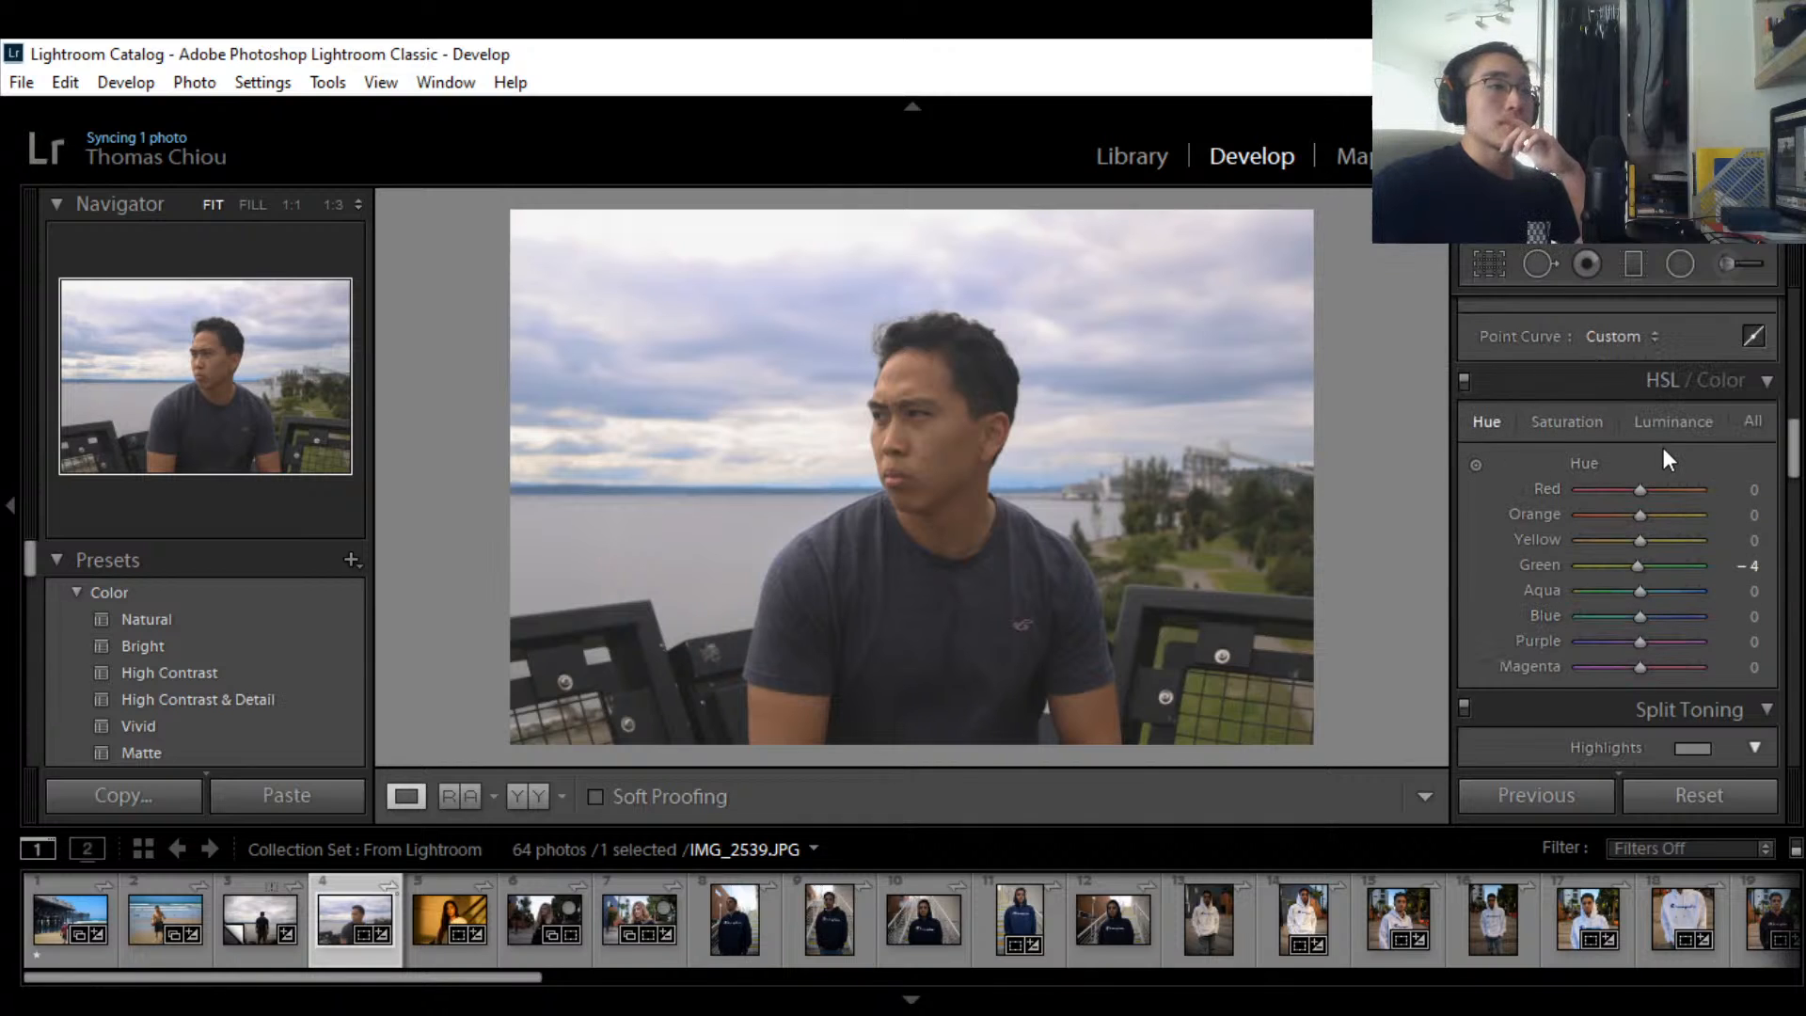
pyautogui.scroll(-3, 1664, 446)
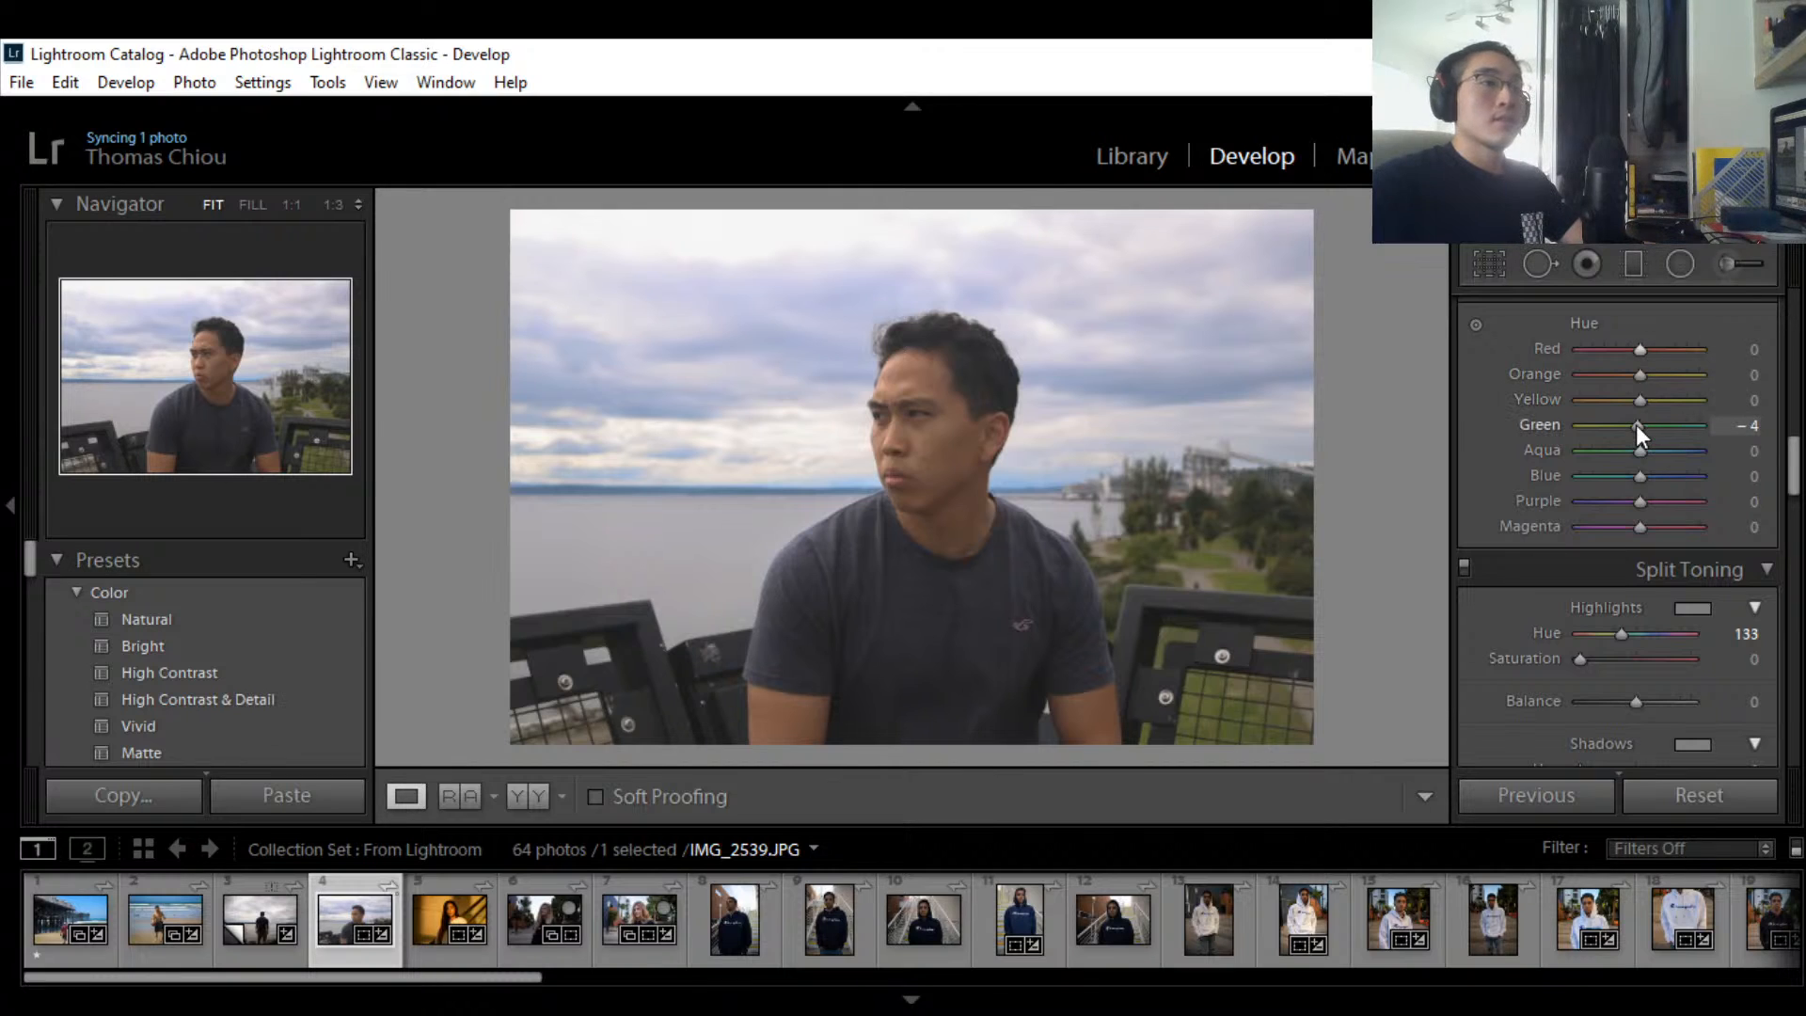
pyautogui.moveTo(1635, 425); pyautogui.dragTo(1591, 432)
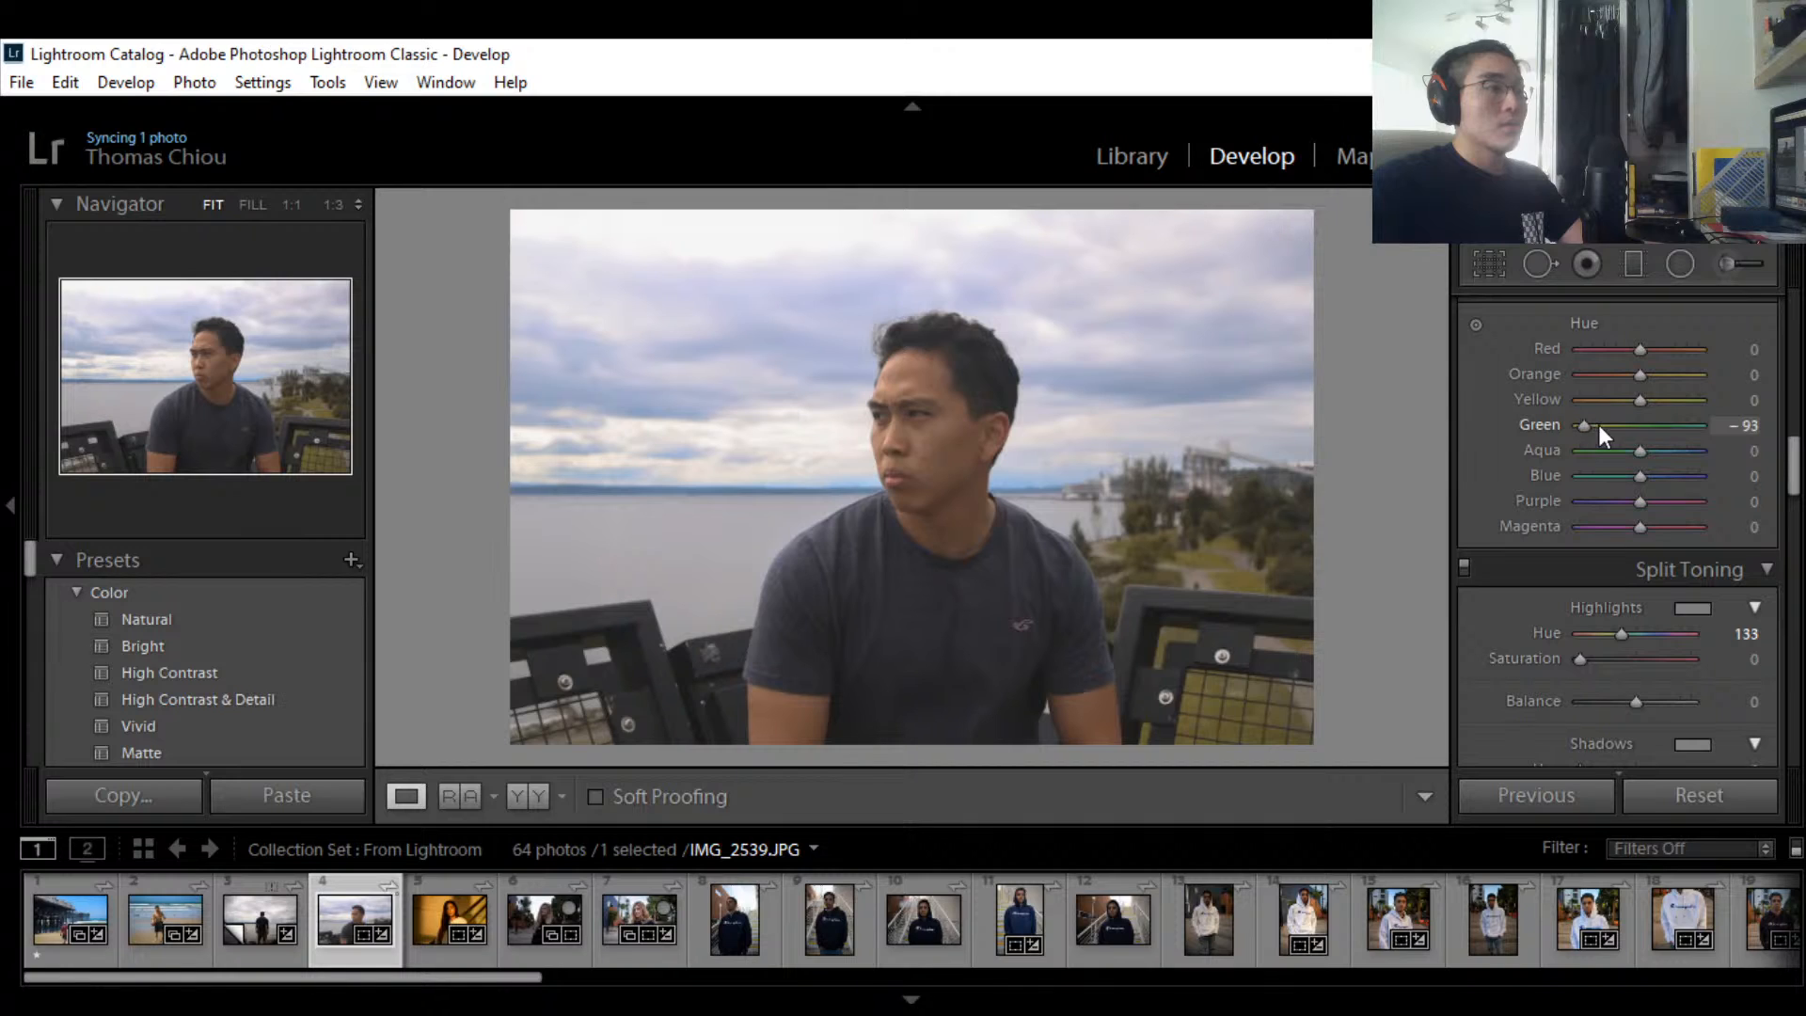
pyautogui.moveTo(1598, 425); pyautogui.dragTo(1700, 425)
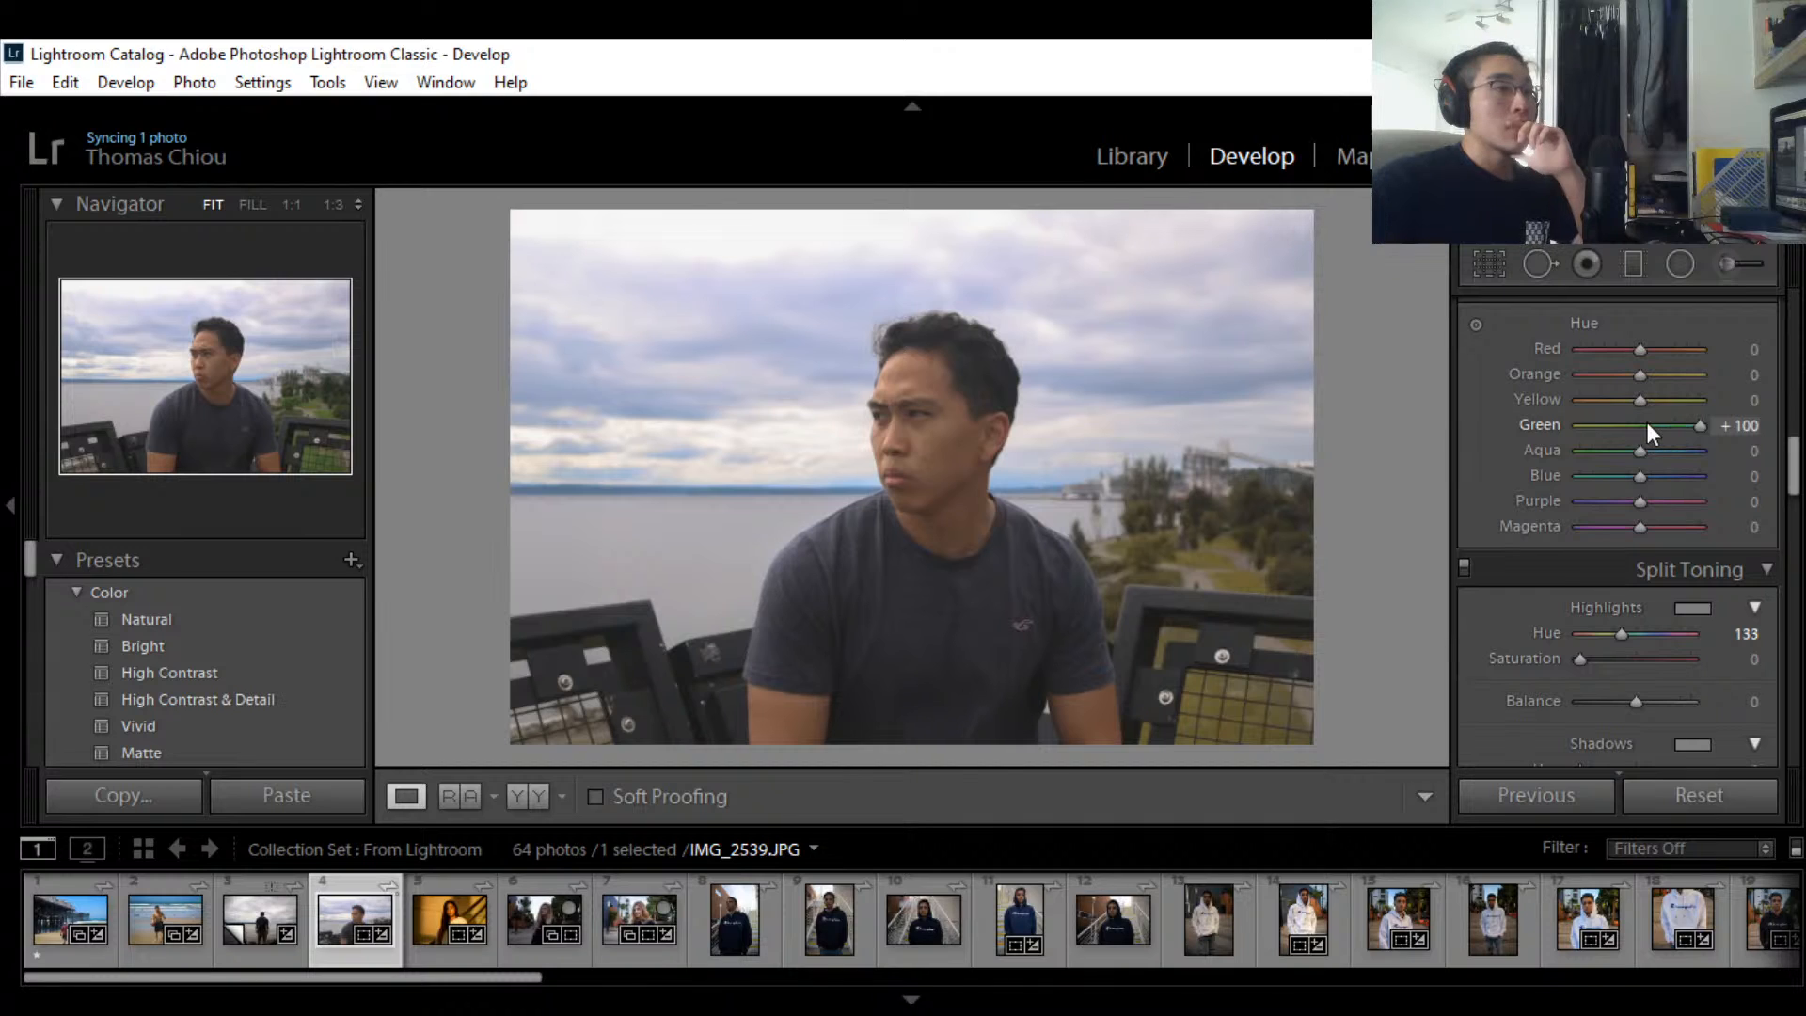
pyautogui.click(1656, 423)
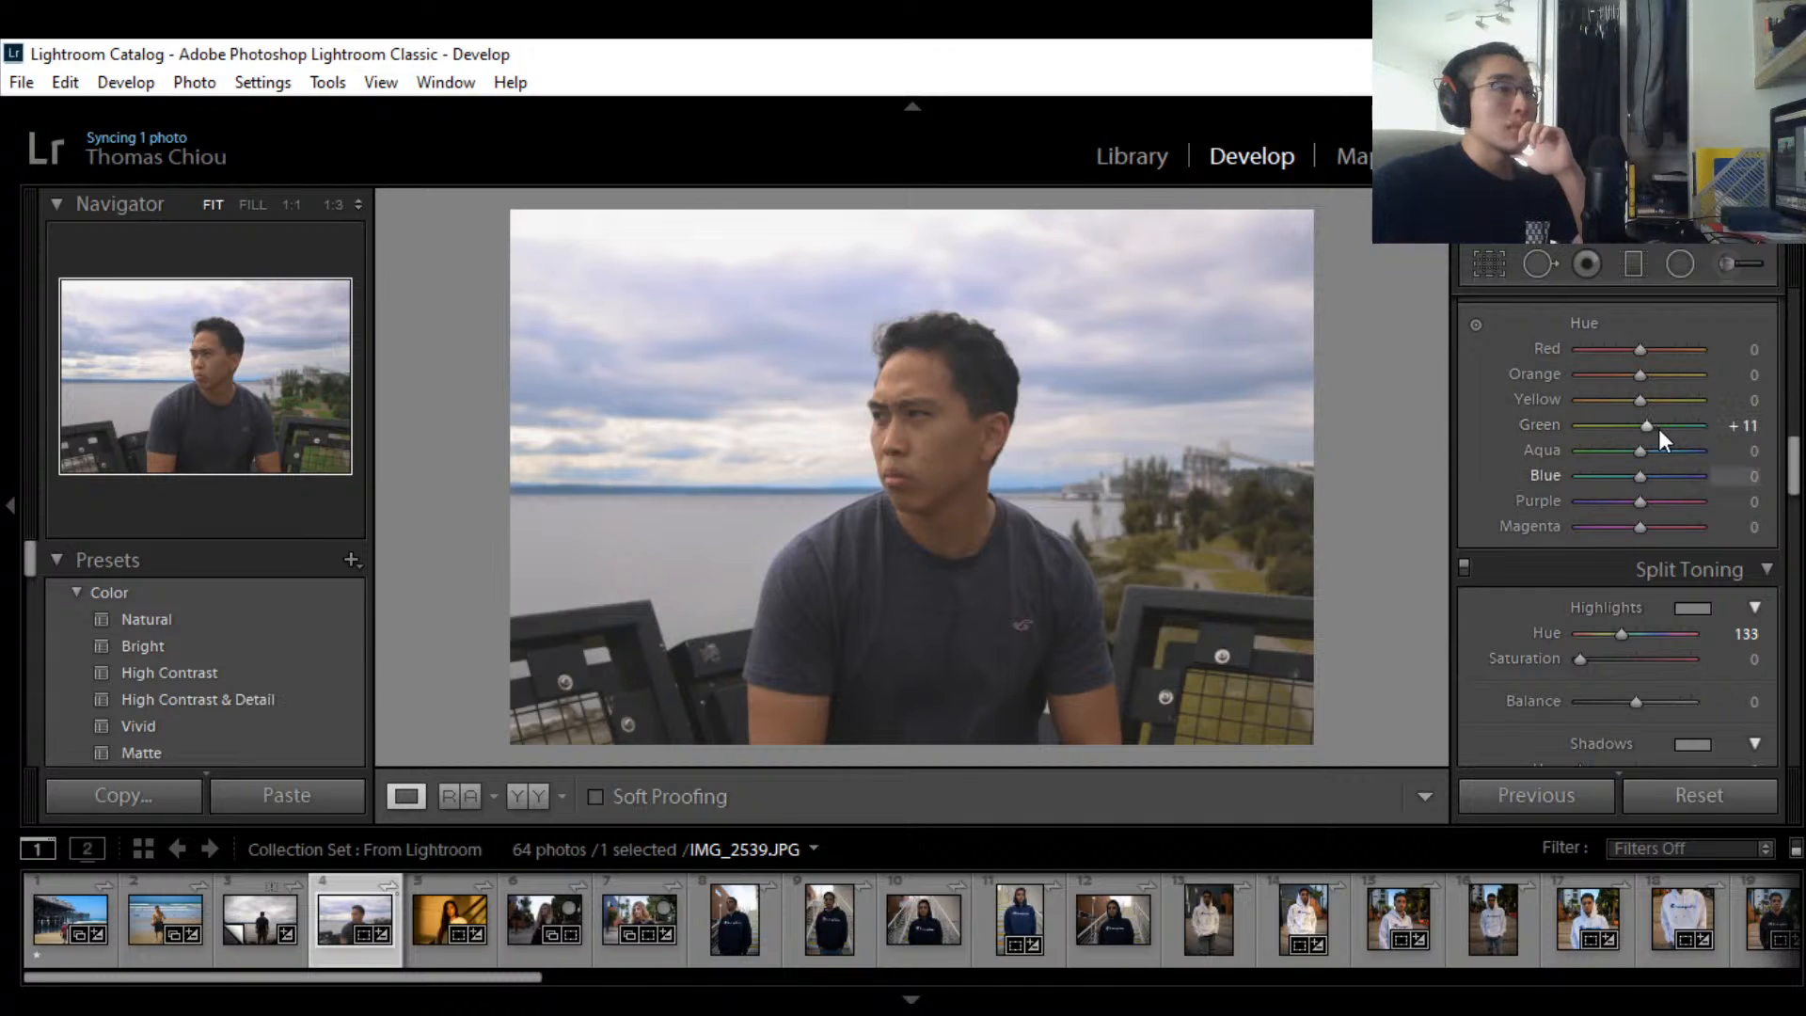
pyautogui.moveTo(1657, 427); pyautogui.dragTo(1647, 428)
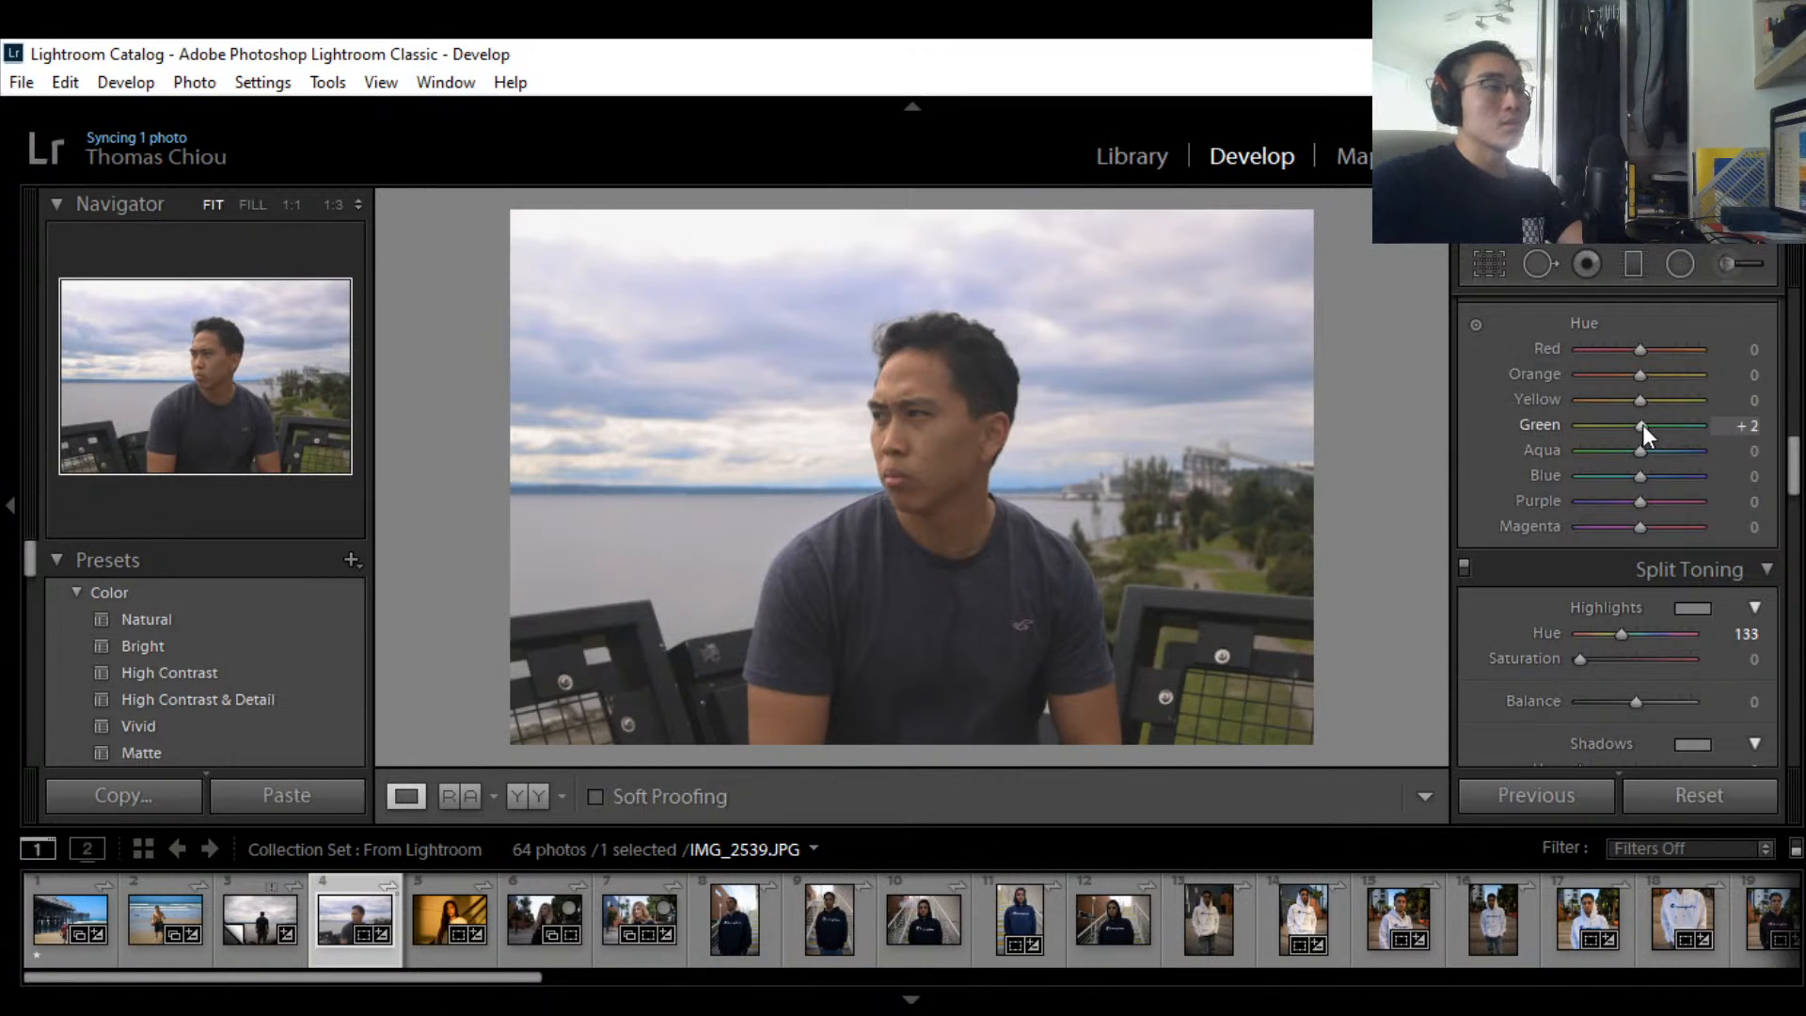
pyautogui.moveTo(1642, 430); pyautogui.dragTo(1651, 433)
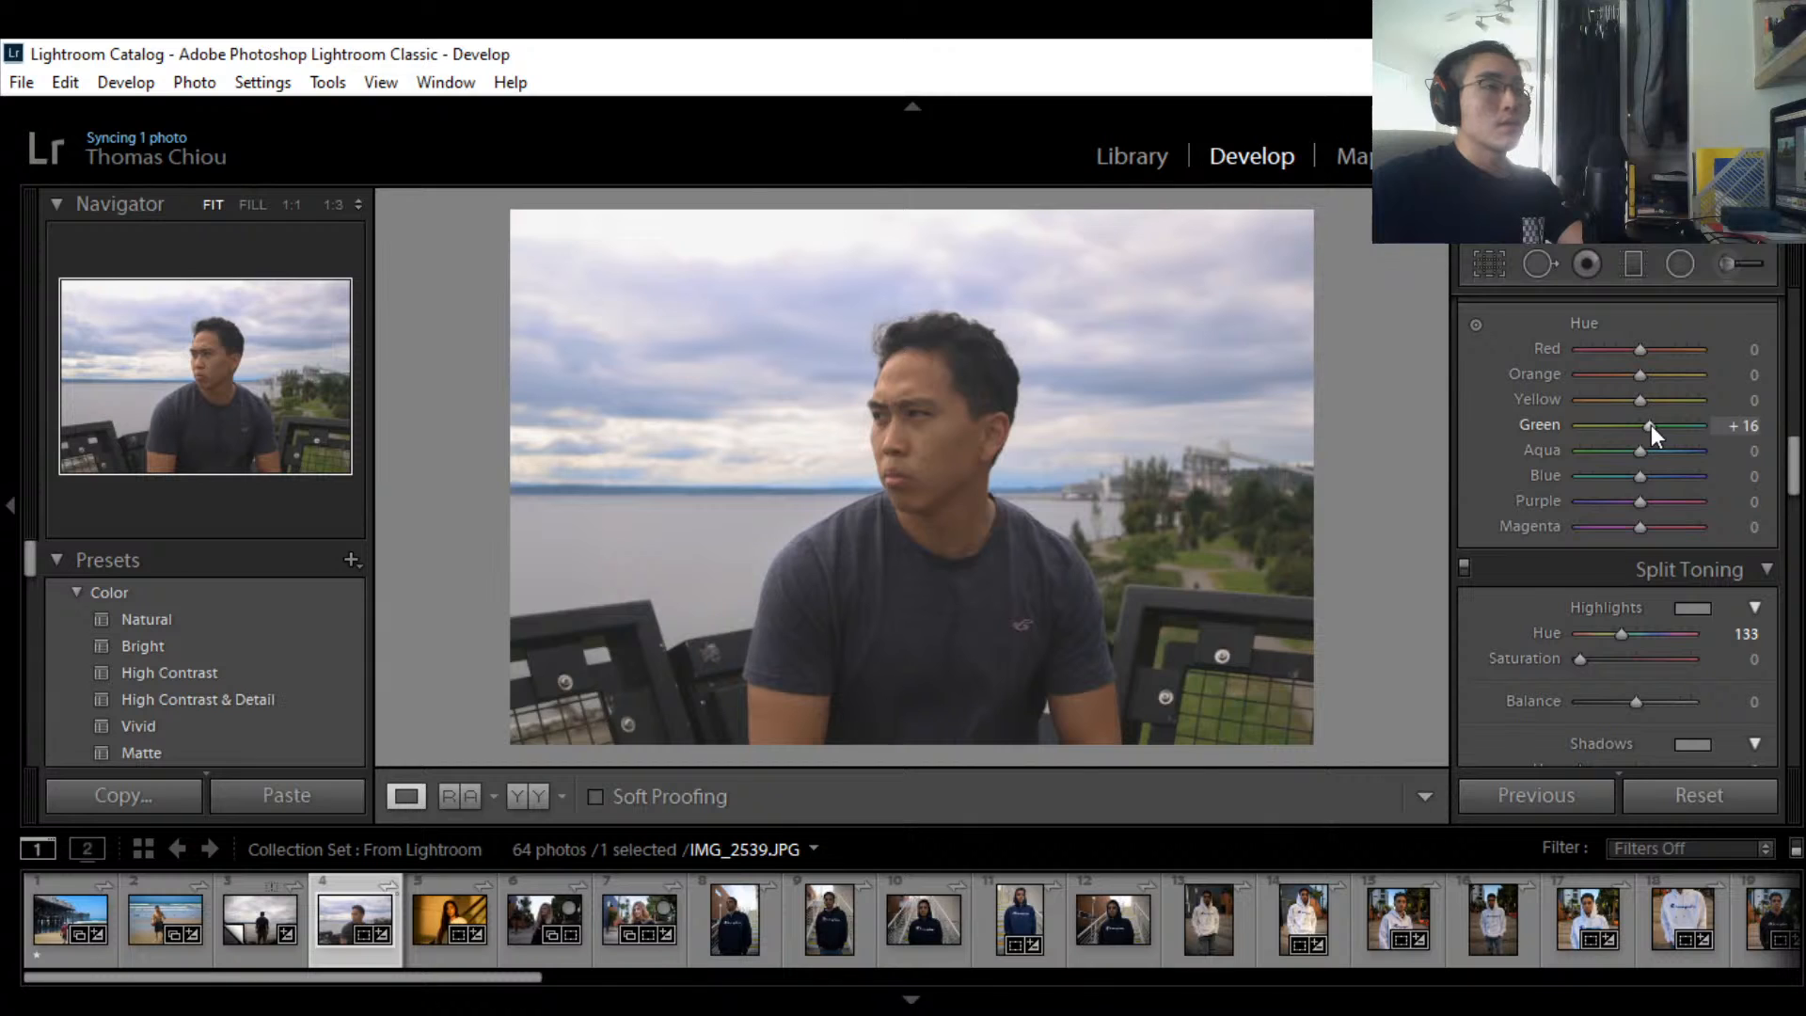
pyautogui.moveTo(1650, 425)
pyautogui.mouseDown()
pyautogui.moveTo(1570, 421)
pyautogui.moveTo(1642, 422)
pyautogui.mouseUp()
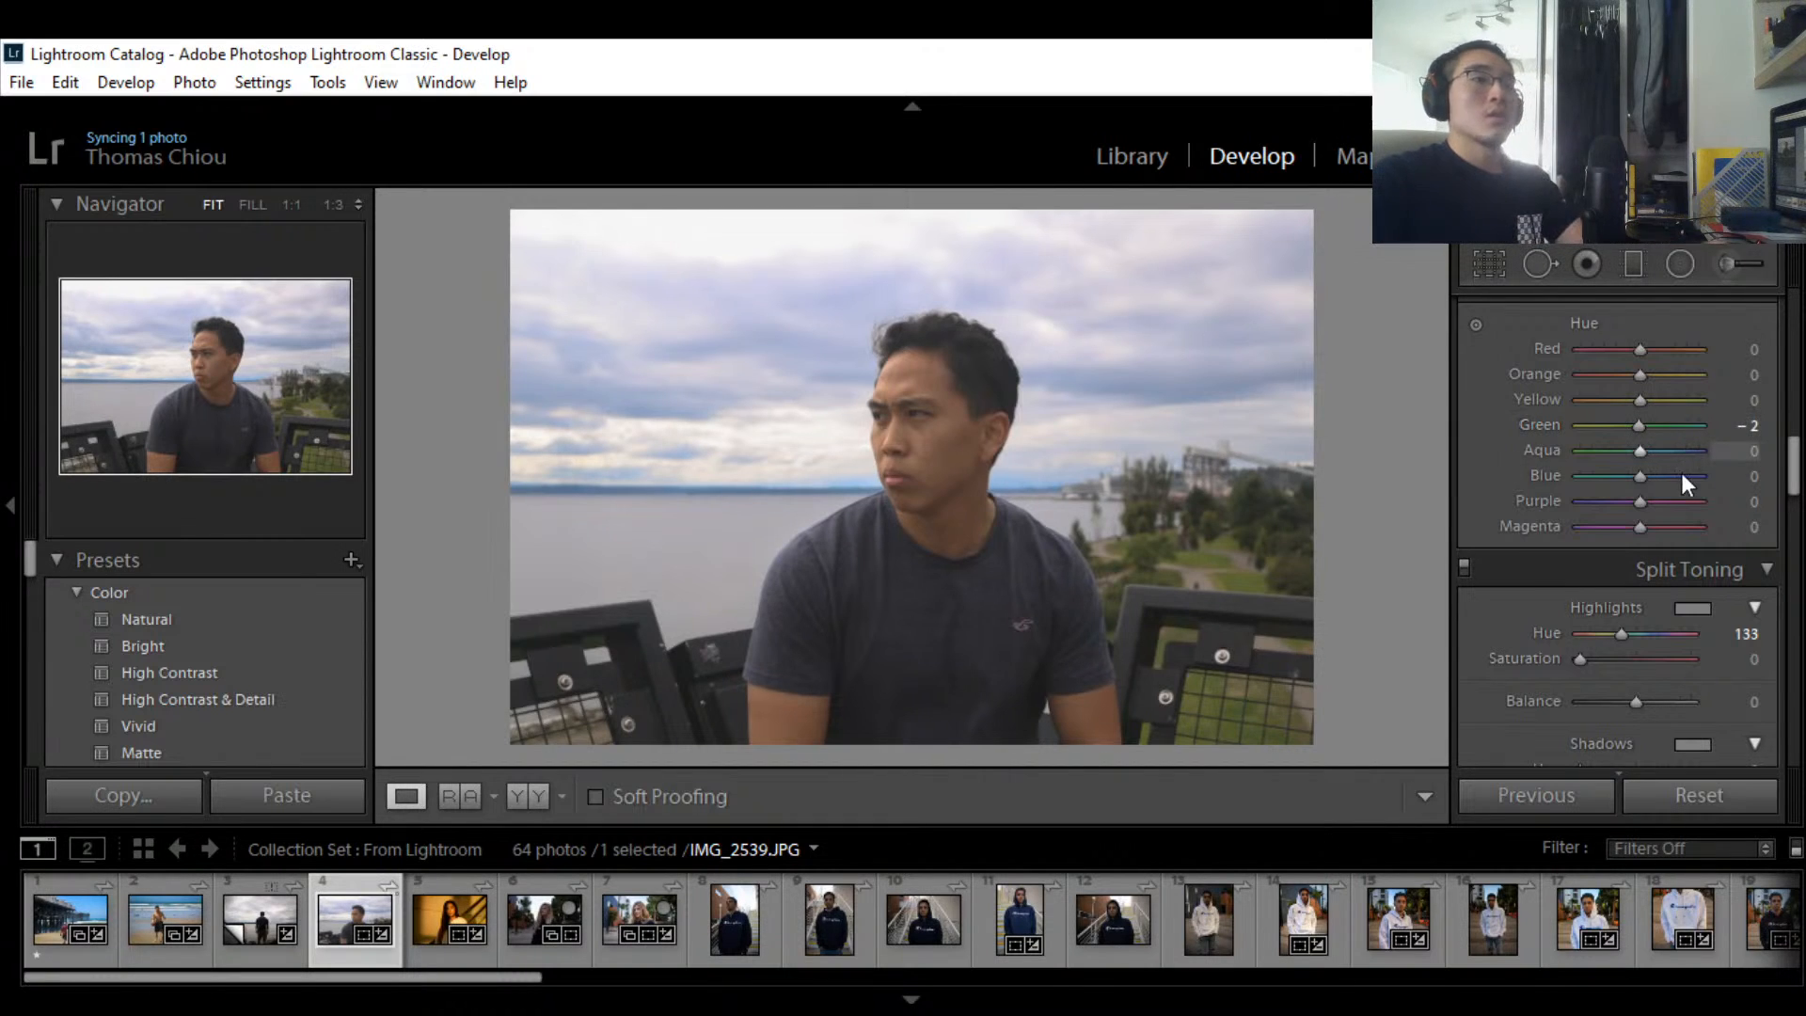
pyautogui.scroll(2, 1697, 455)
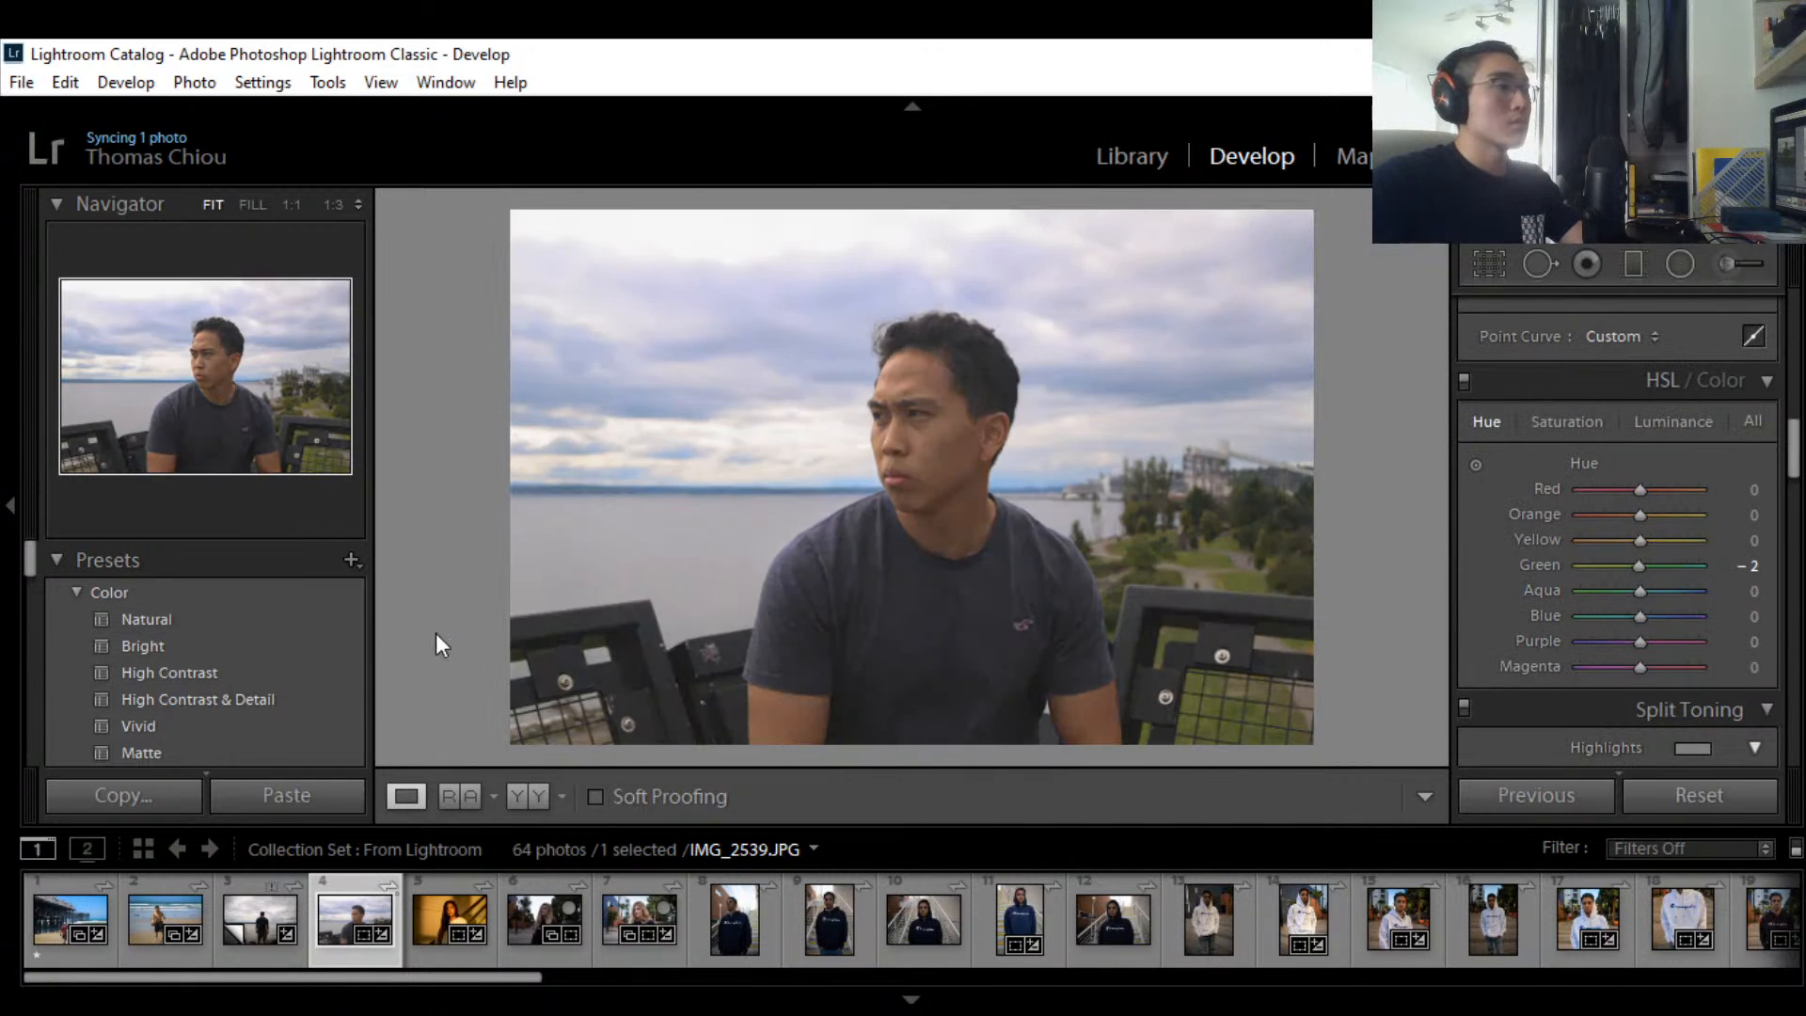
pyautogui.scroll(-2, 251, 603)
pyautogui.scroll(-7, 250, 601)
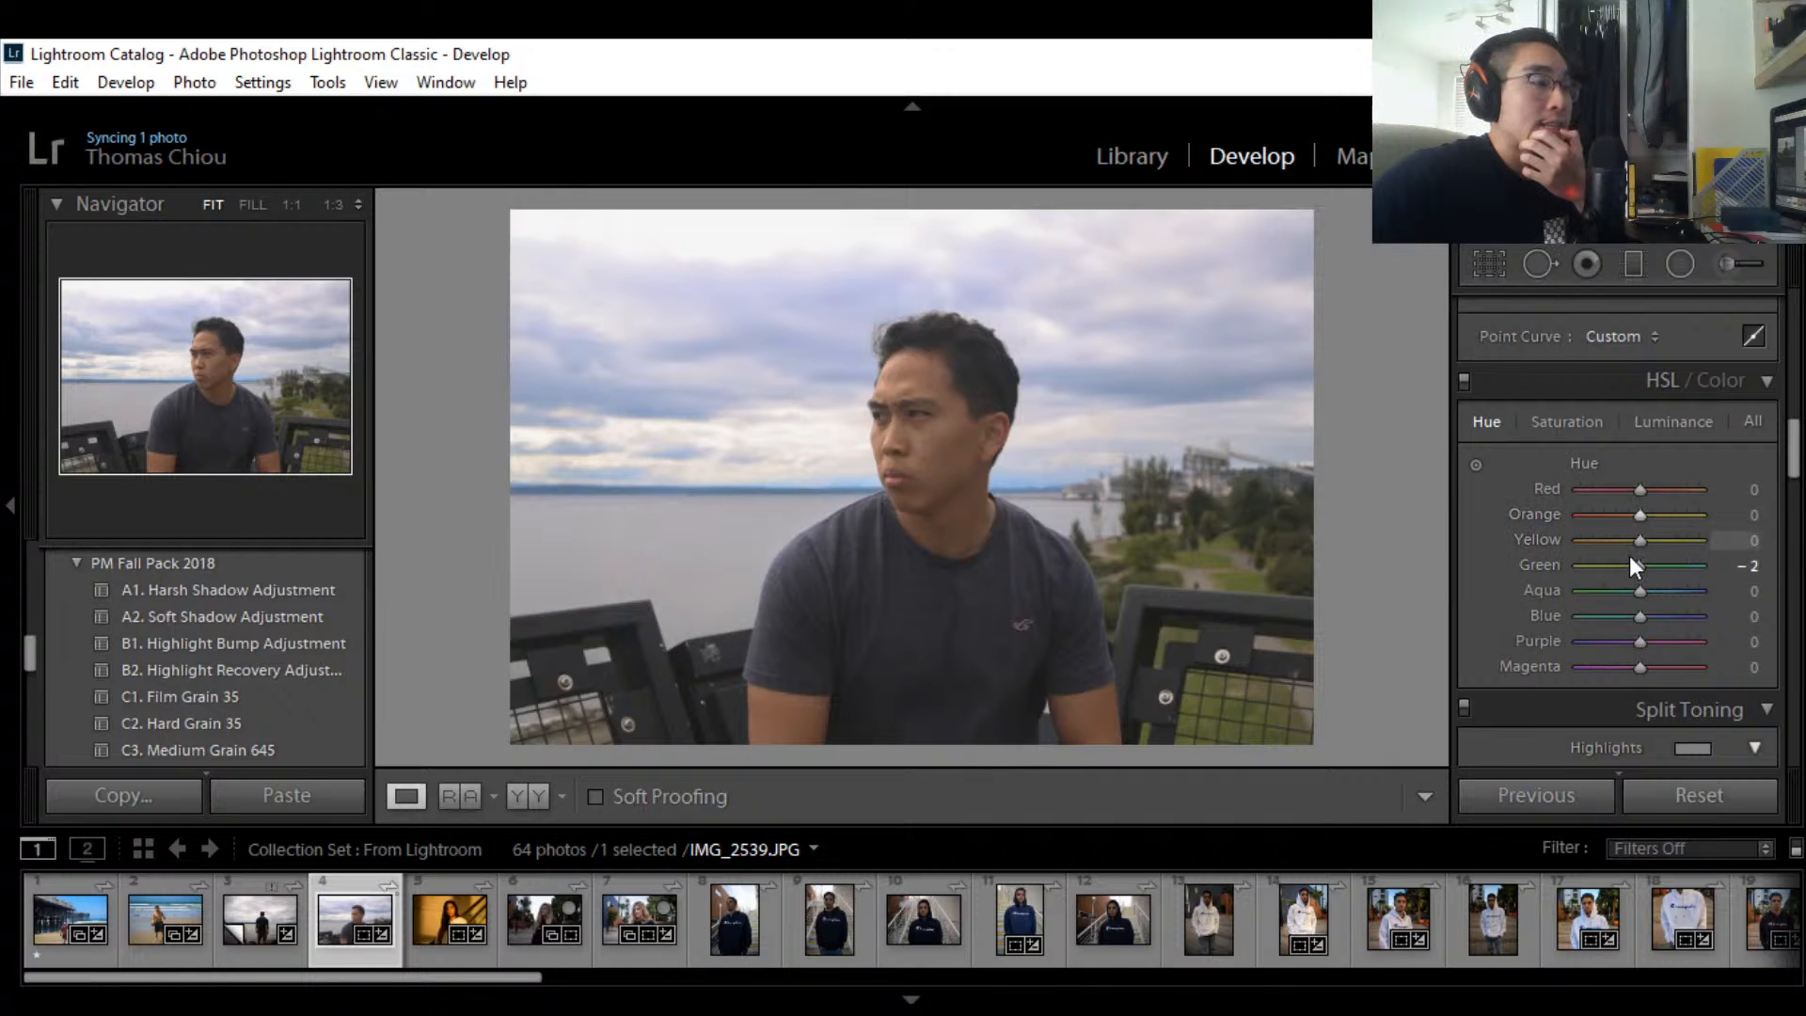
pyautogui.scroll(-3, 1635, 542)
pyautogui.scroll(-3, 1719, 602)
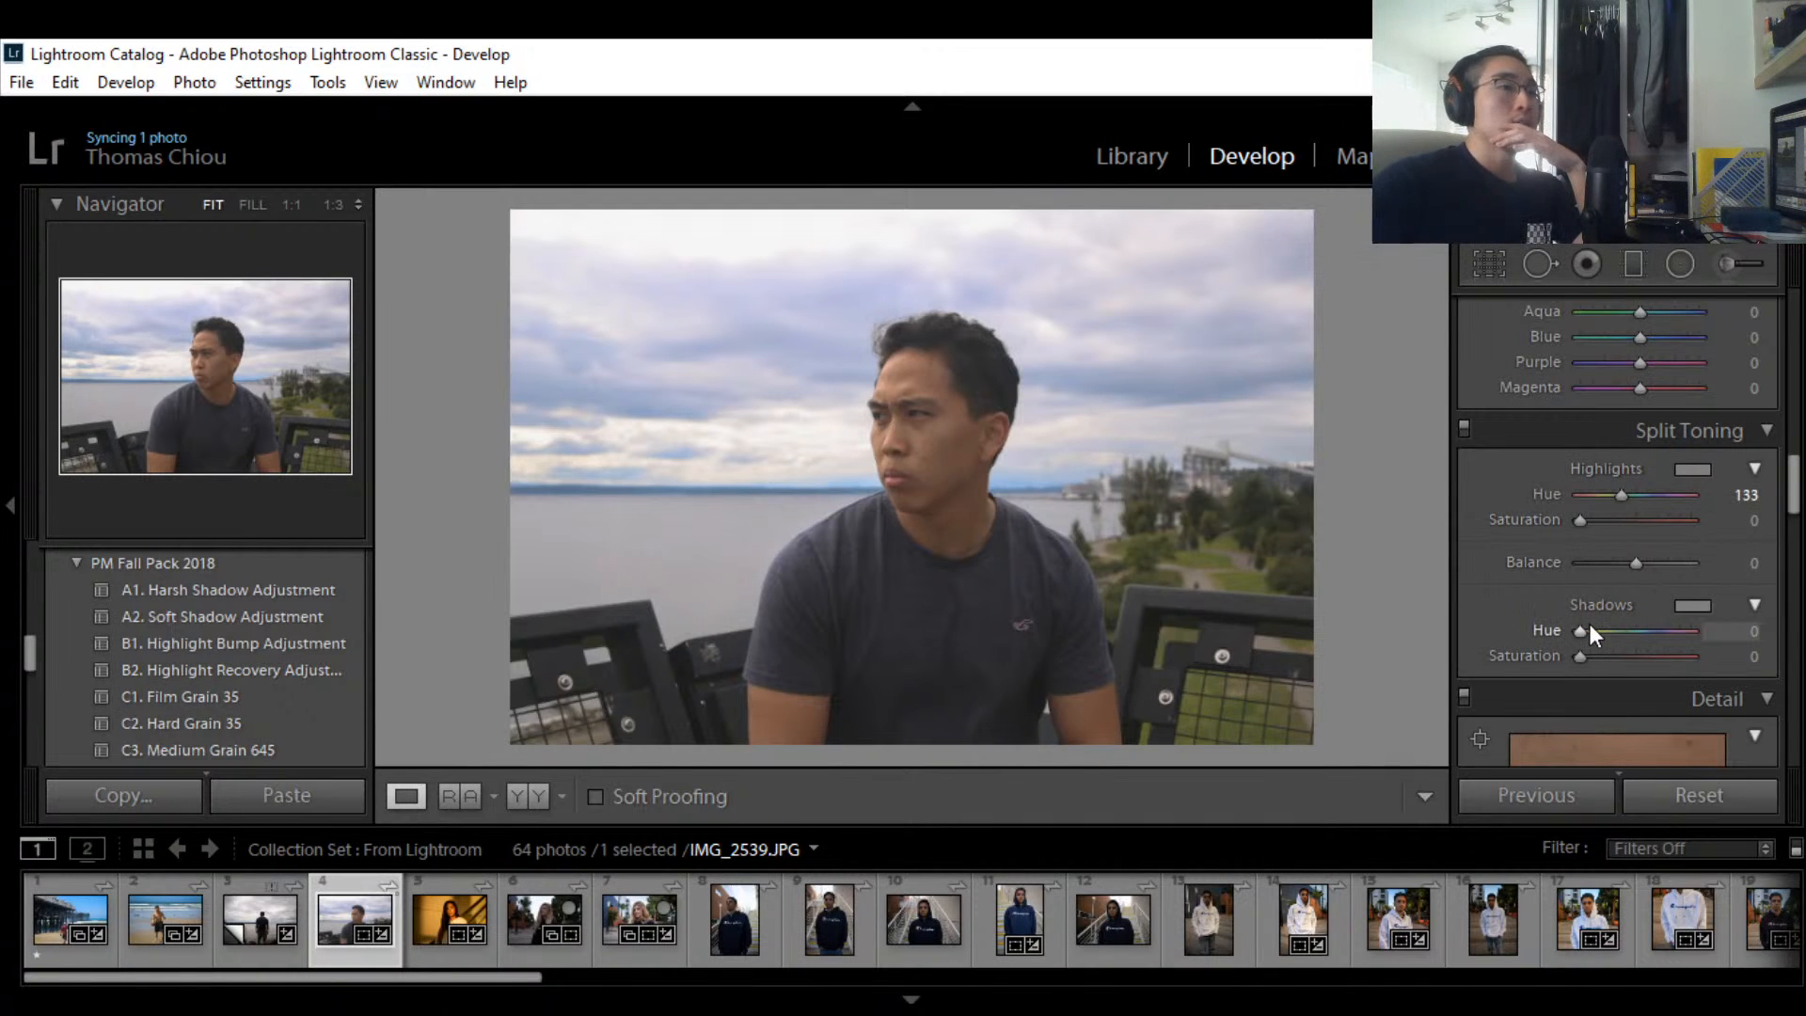
# Step: Tint the Split Toning shadows blue with hue 240 and saturation 7
pyautogui.moveTo(1587, 624); pyautogui.dragTo(1620, 629)
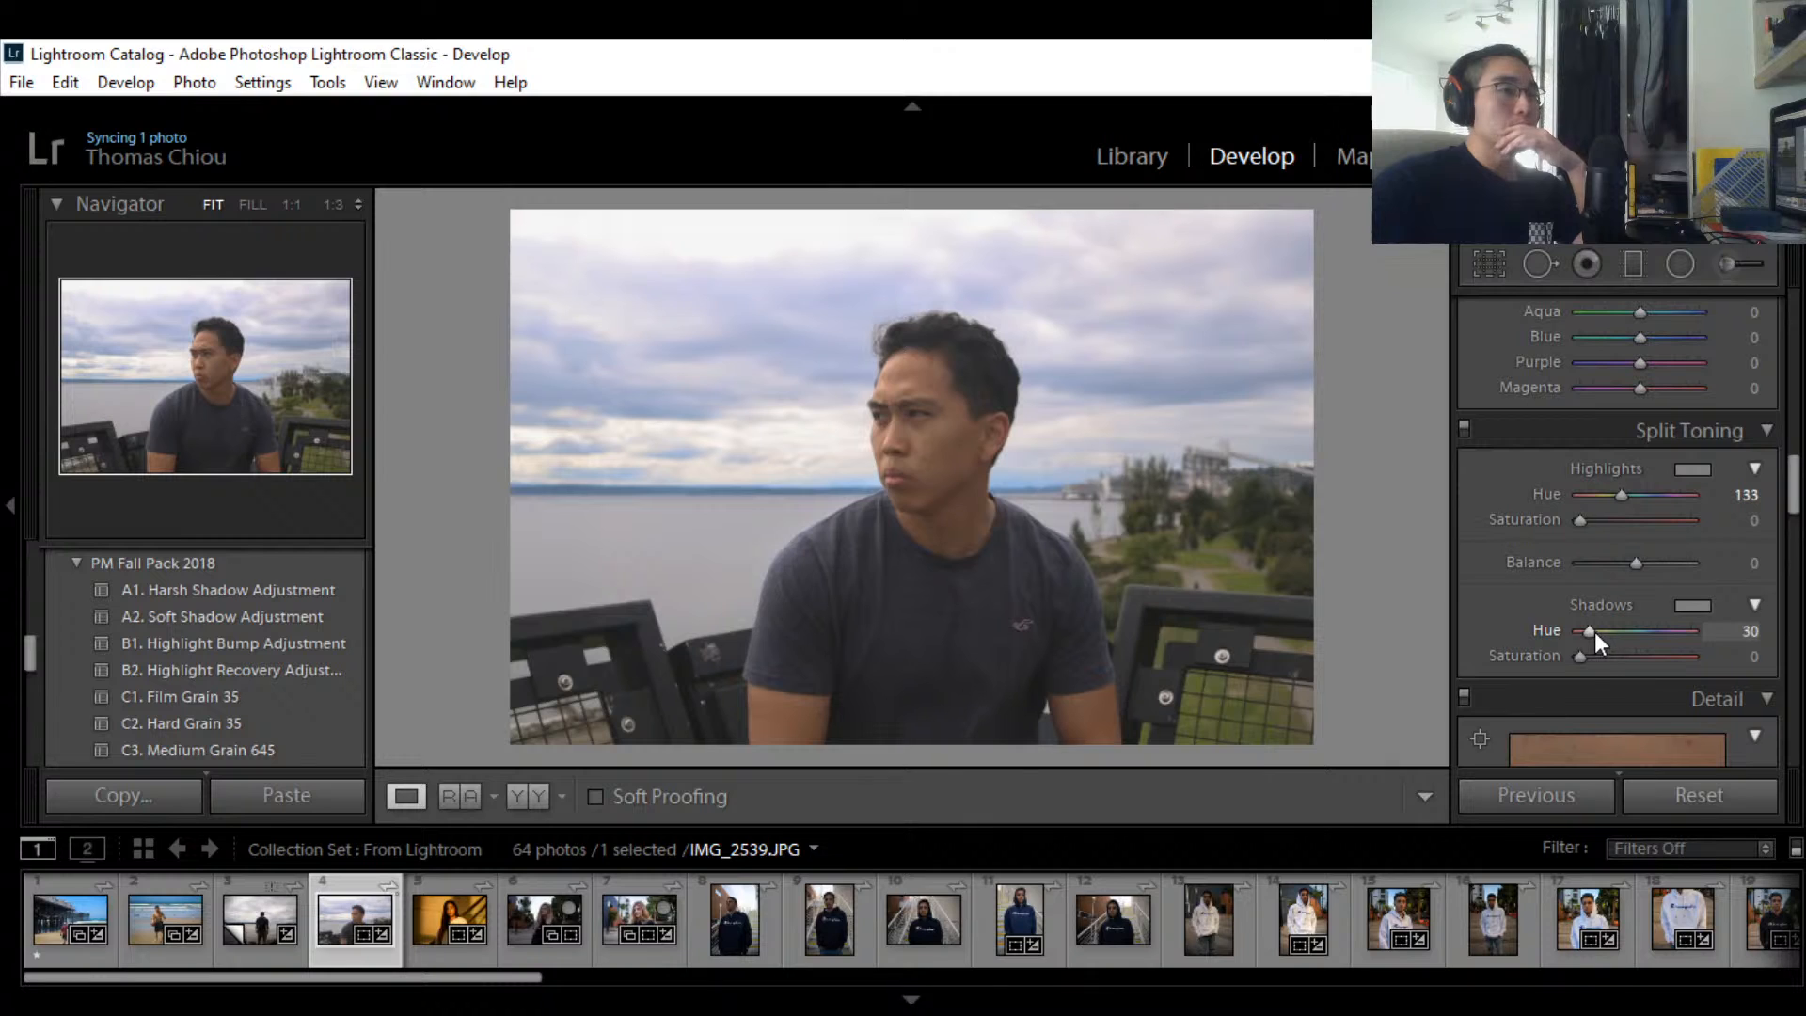
pyautogui.moveTo(1582, 656)
pyautogui.mouseDown()
pyautogui.moveTo(1565, 656)
pyautogui.moveTo(1634, 630)
pyautogui.moveTo(1580, 630)
pyautogui.mouseUp()
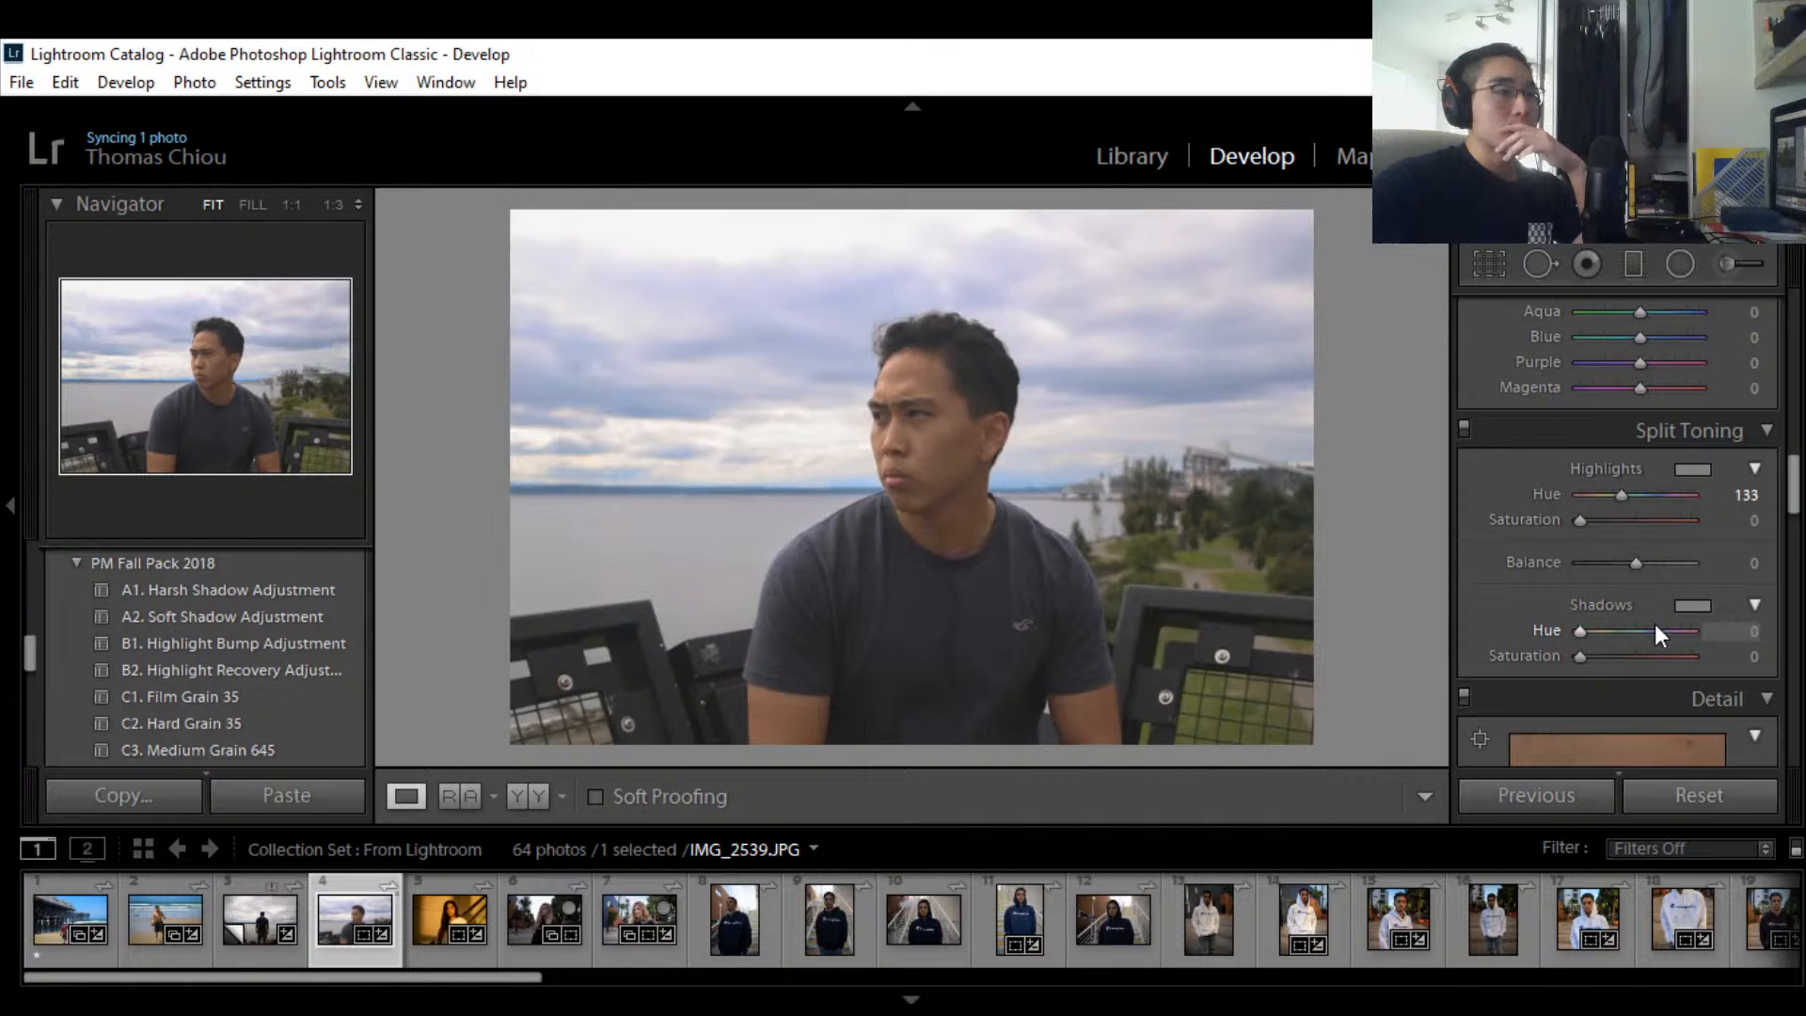
pyautogui.click(1691, 605)
pyautogui.click(1346, 481)
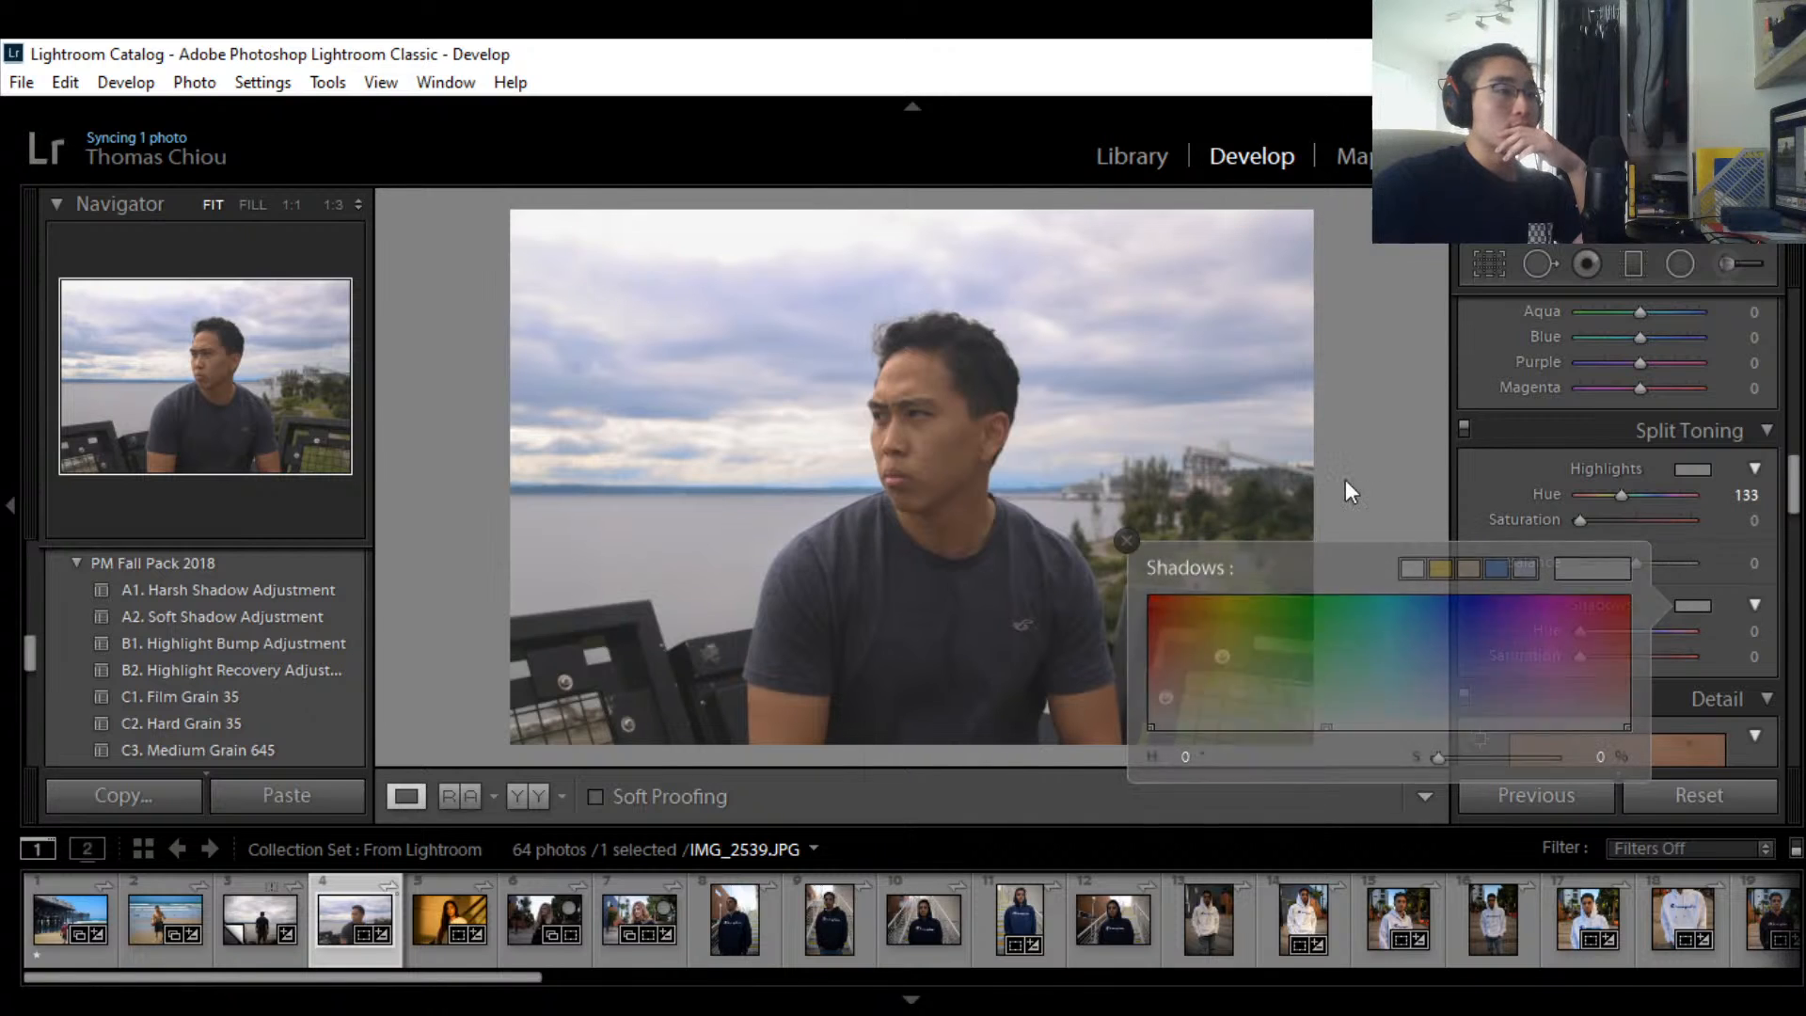
pyautogui.moveTo(1577, 638)
pyautogui.mouseDown()
pyautogui.moveTo(1651, 637)
pyautogui.moveTo(1586, 656)
pyautogui.moveTo(1715, 662)
pyautogui.moveTo(1531, 663)
pyautogui.moveTo(1487, 684)
pyautogui.moveTo(1589, 653)
pyautogui.mouseUp()
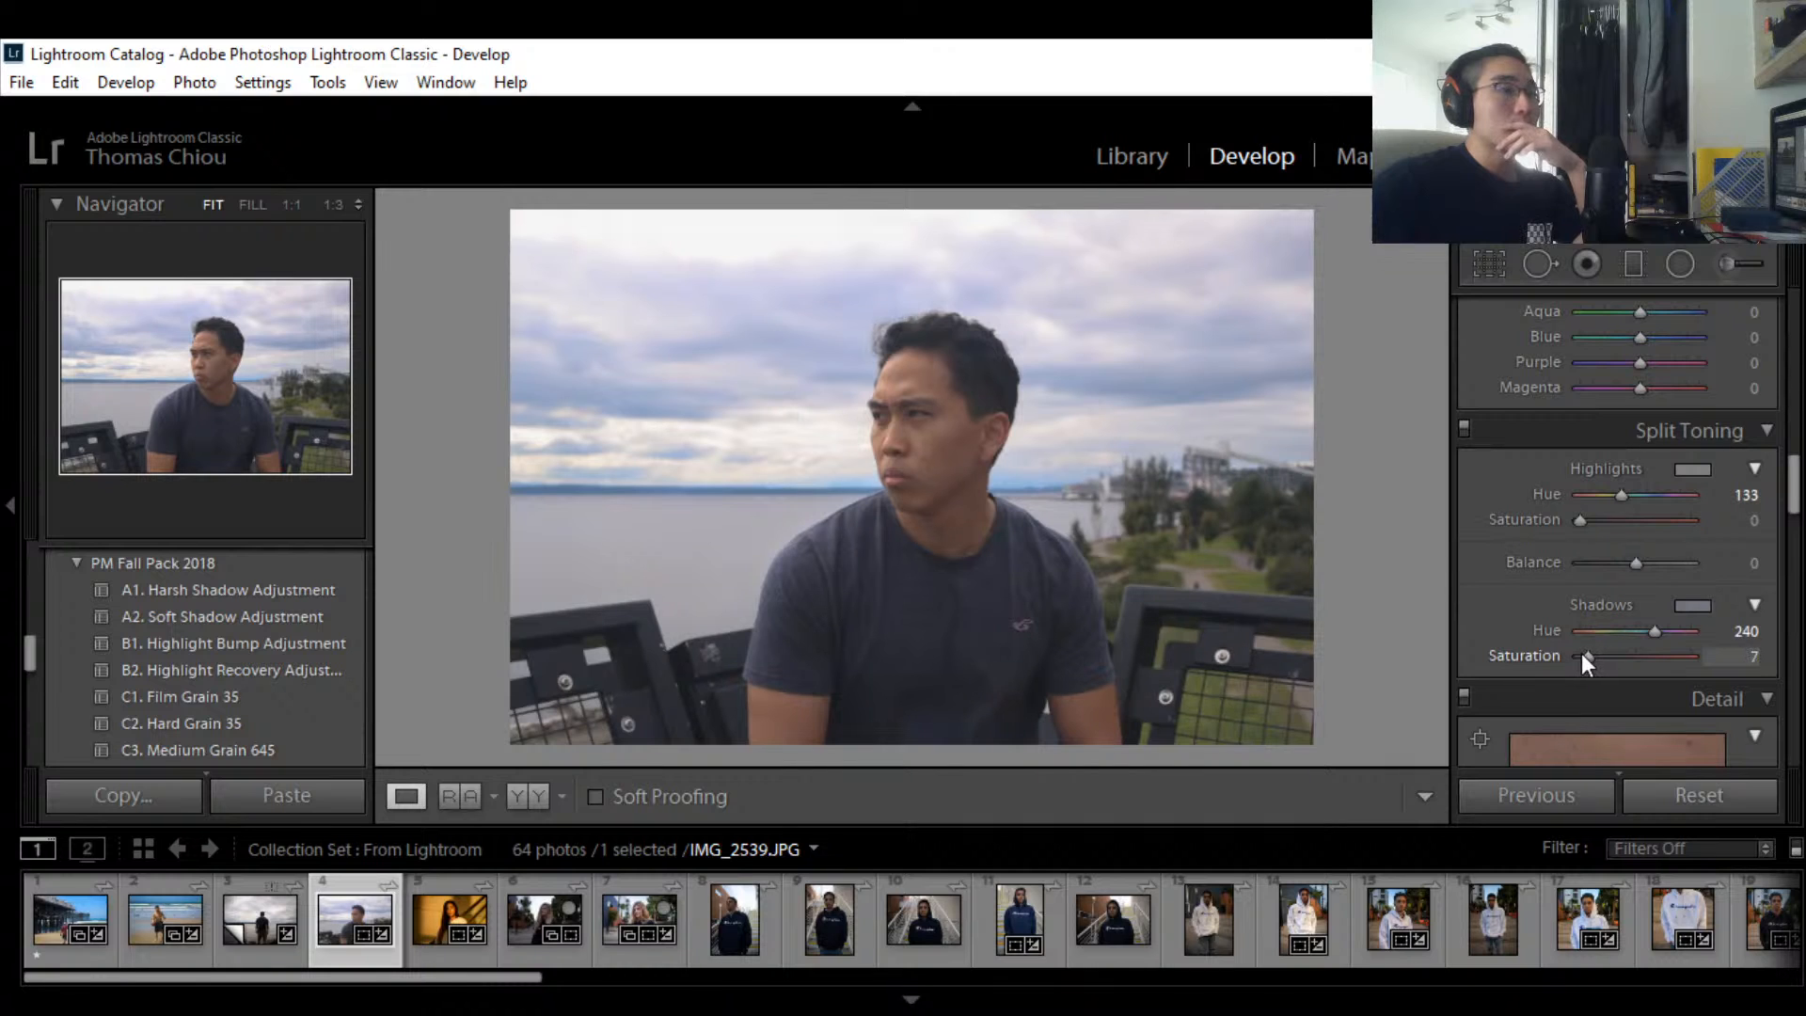
# Step: Set the Blue hue to +9 to shift the sky and water tone
pyautogui.scroll(3, 1662, 489)
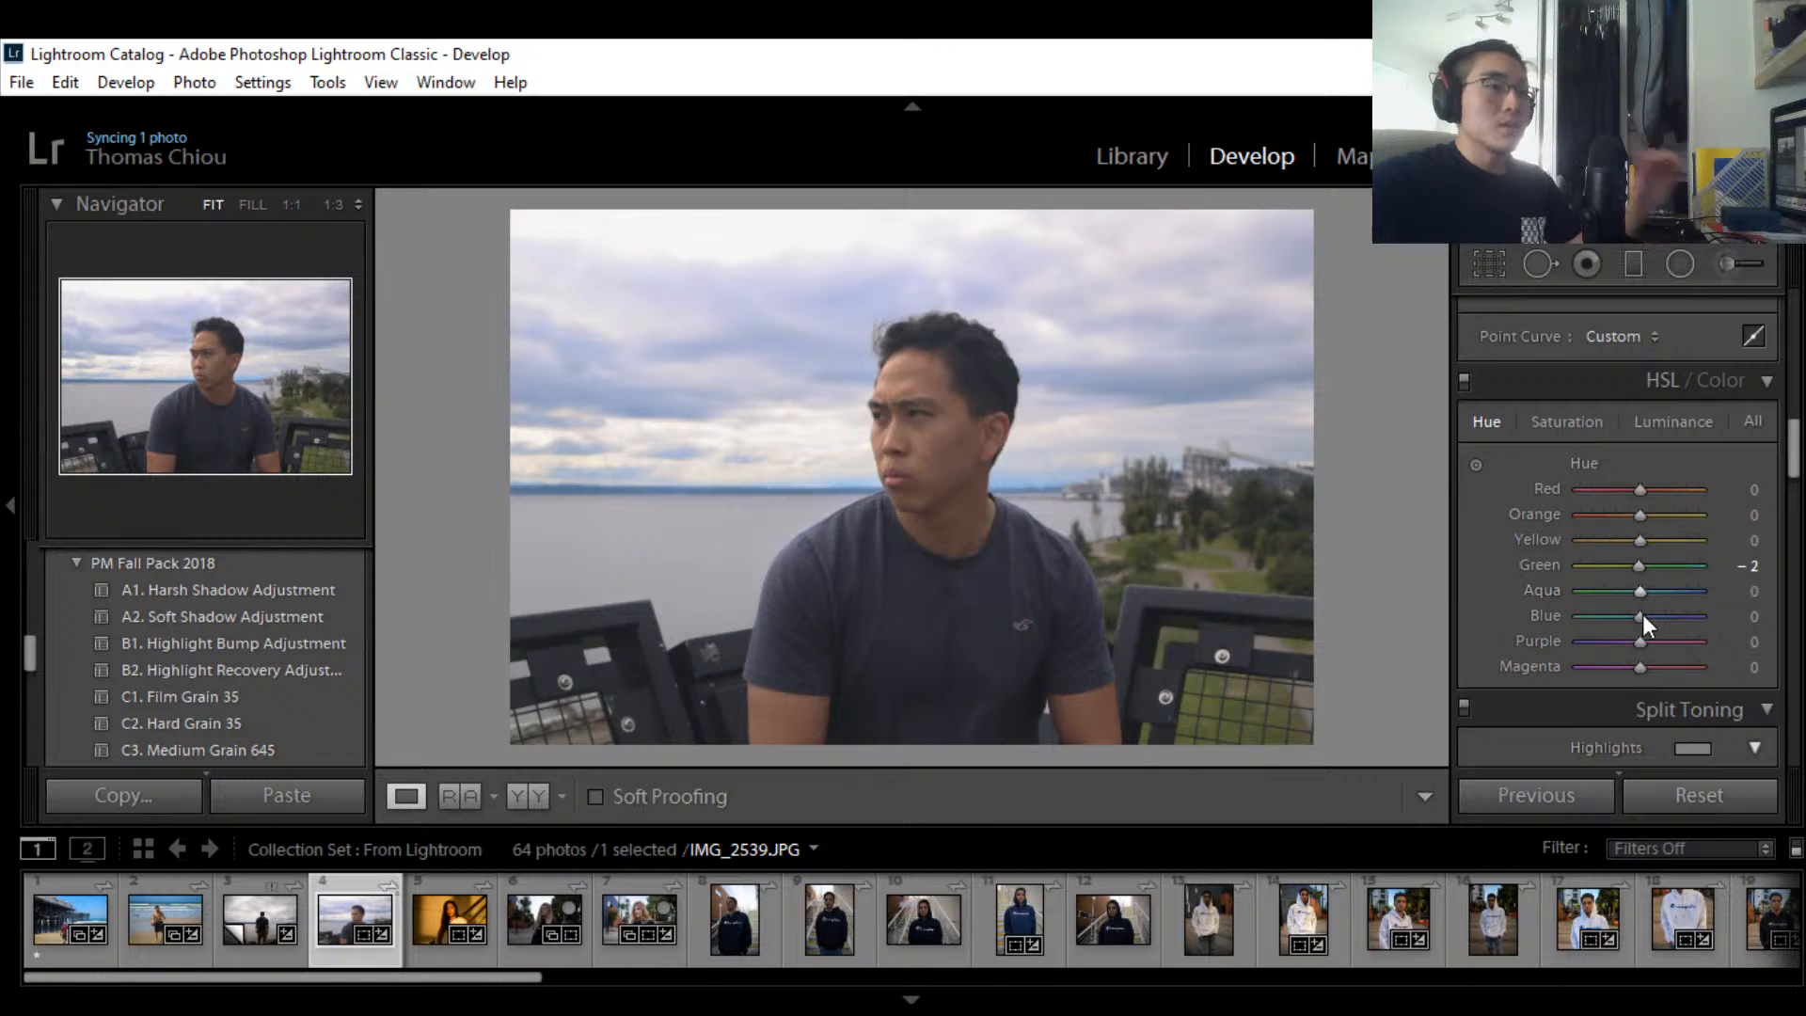
pyautogui.moveTo(1640, 613)
pyautogui.mouseDown()
pyautogui.moveTo(1582, 613)
pyautogui.moveTo(1647, 613)
pyautogui.mouseUp()
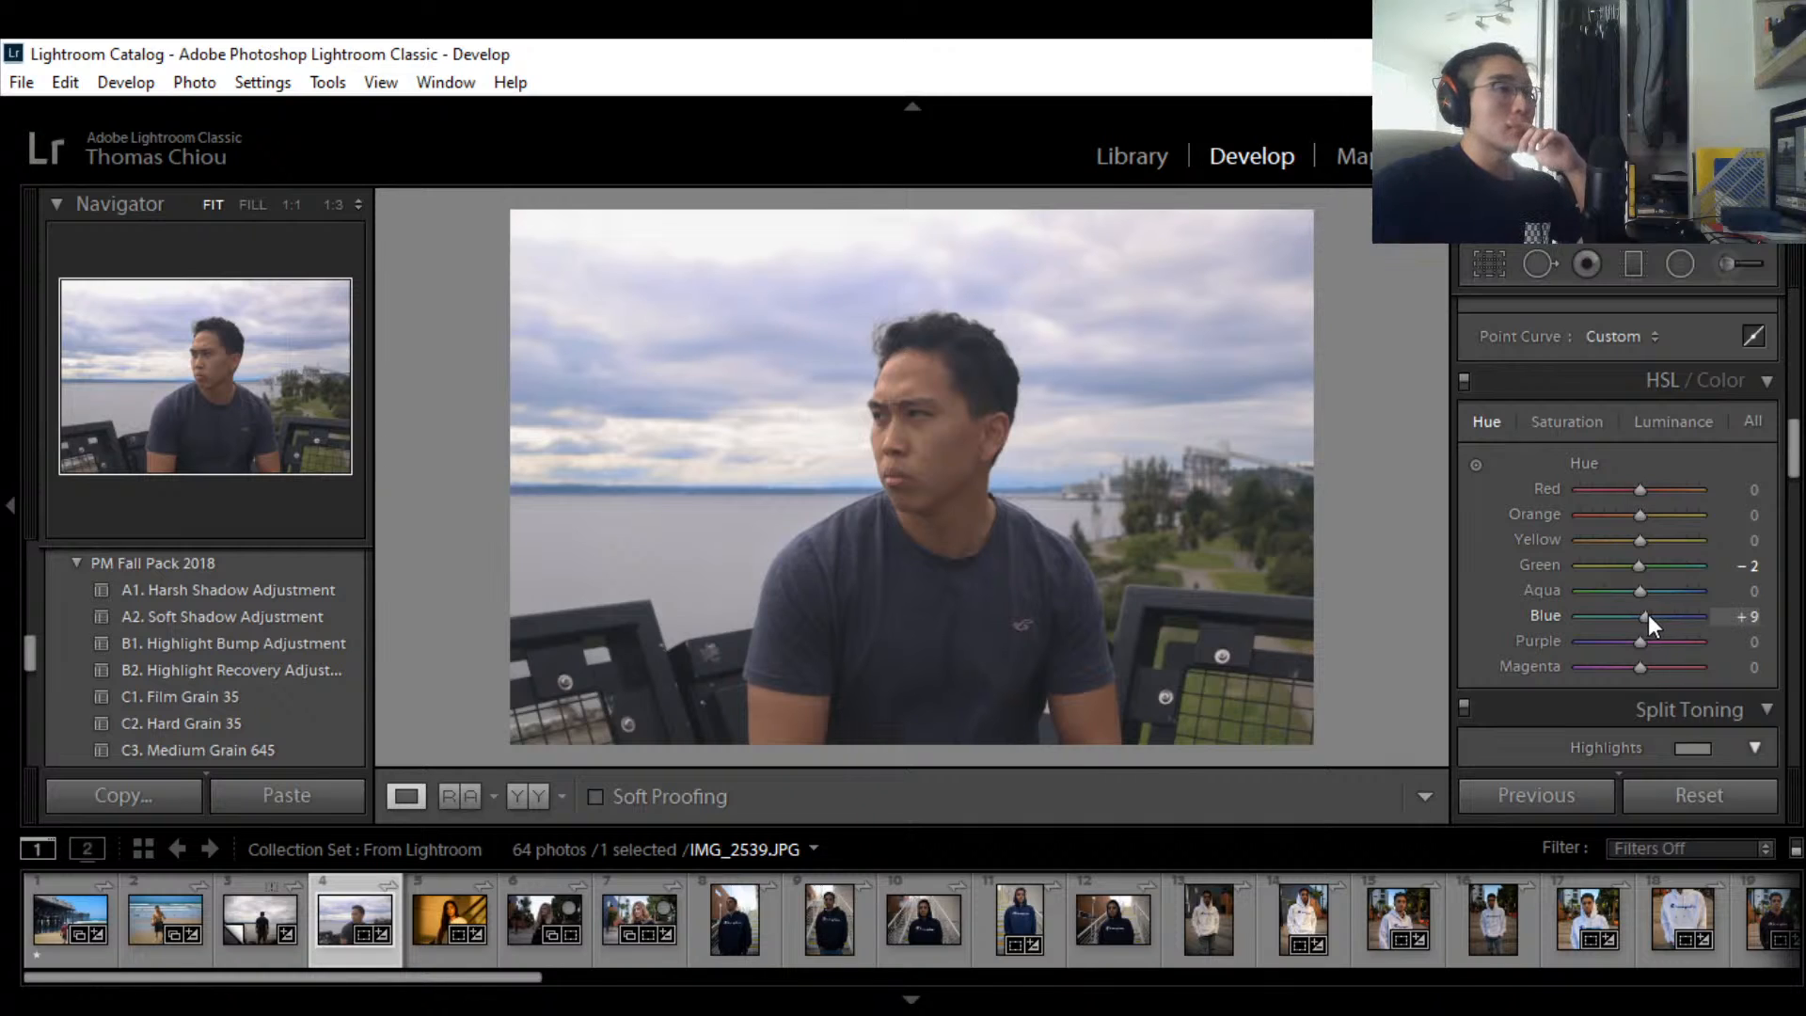
# Step: In the HSL Saturation view, set Blue saturation to exactly -40
pyautogui.click(1569, 420)
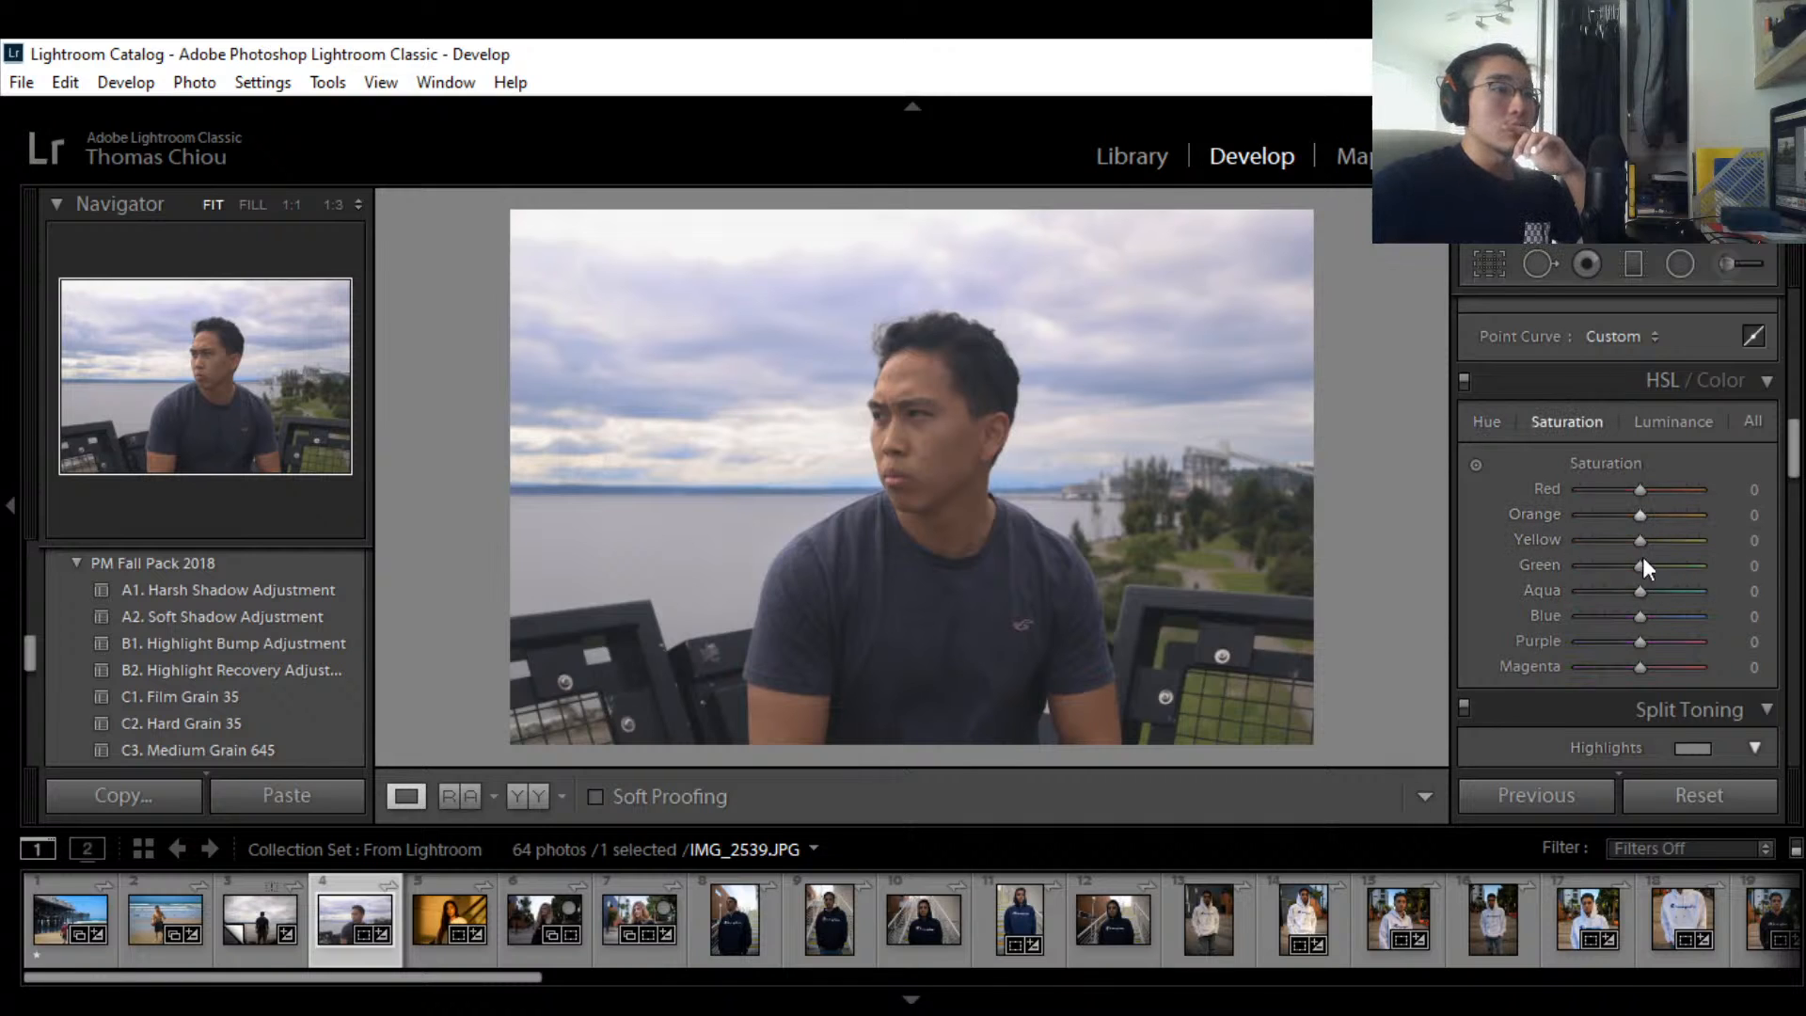
pyautogui.moveTo(1639, 618); pyautogui.dragTo(1603, 611)
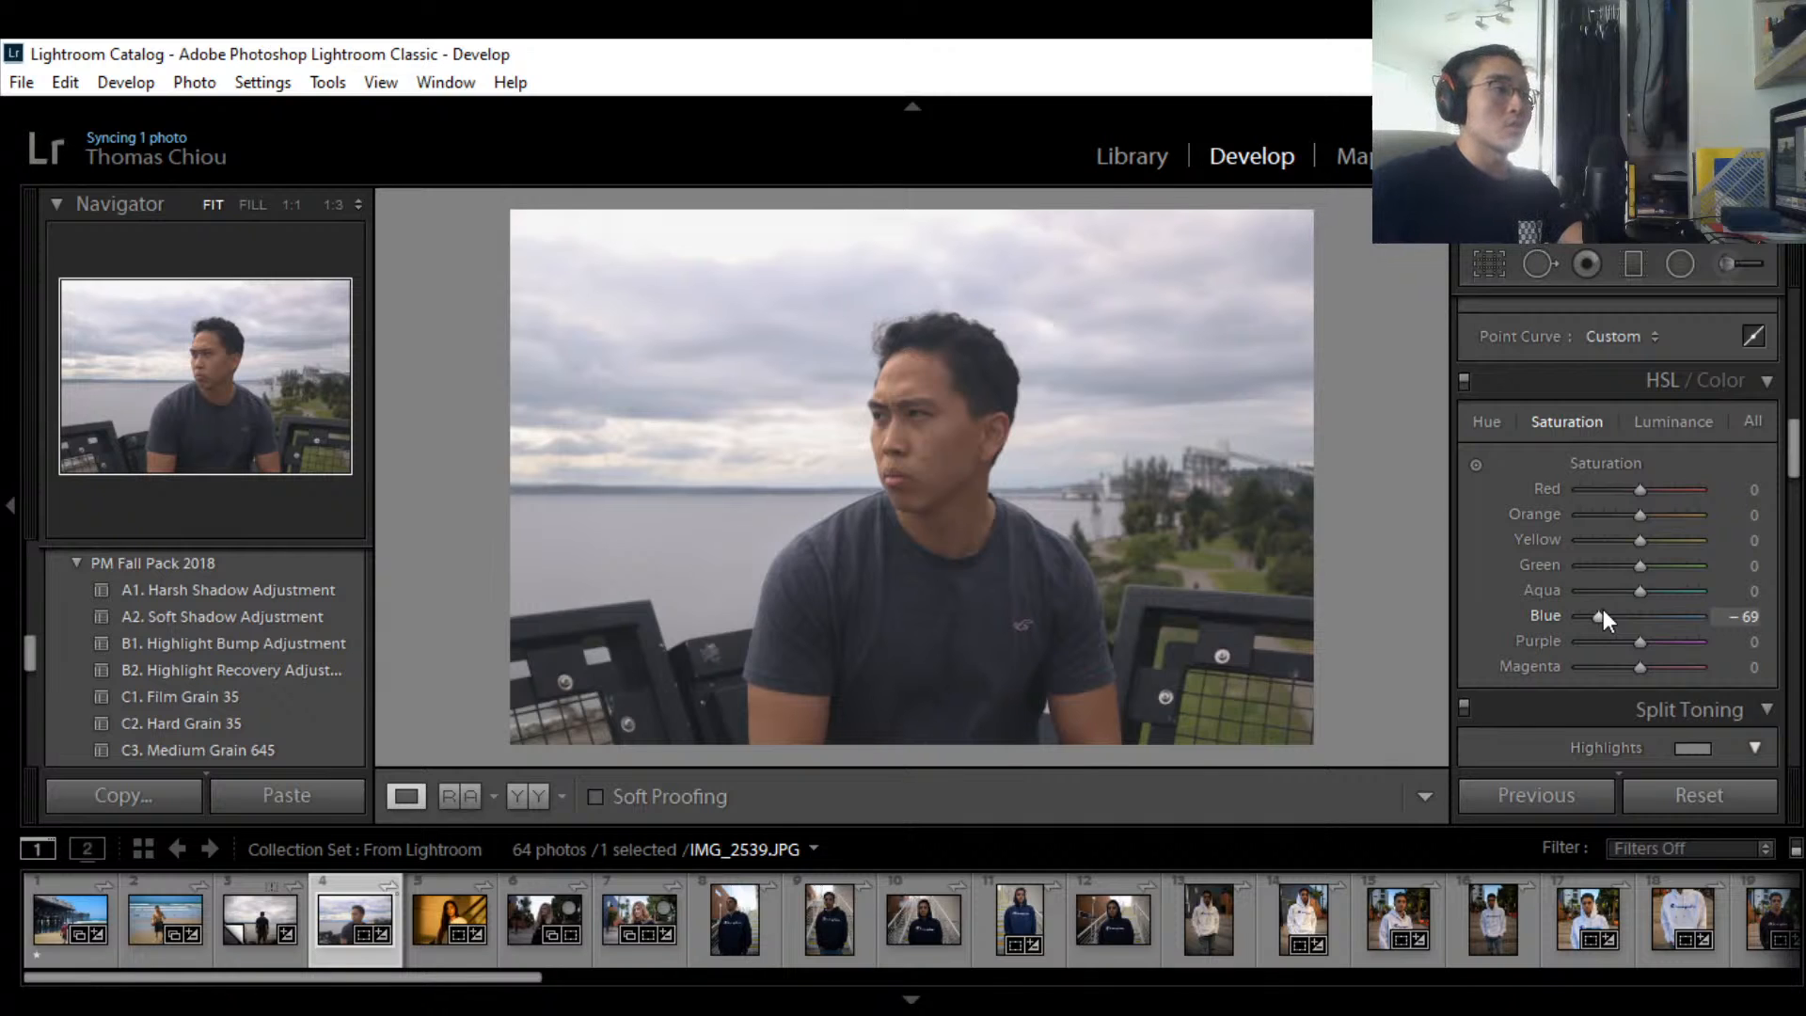
pyautogui.moveTo(1593, 621)
pyautogui.mouseDown()
pyautogui.moveTo(1617, 623)
pyautogui.moveTo(1593, 621)
pyautogui.mouseUp()
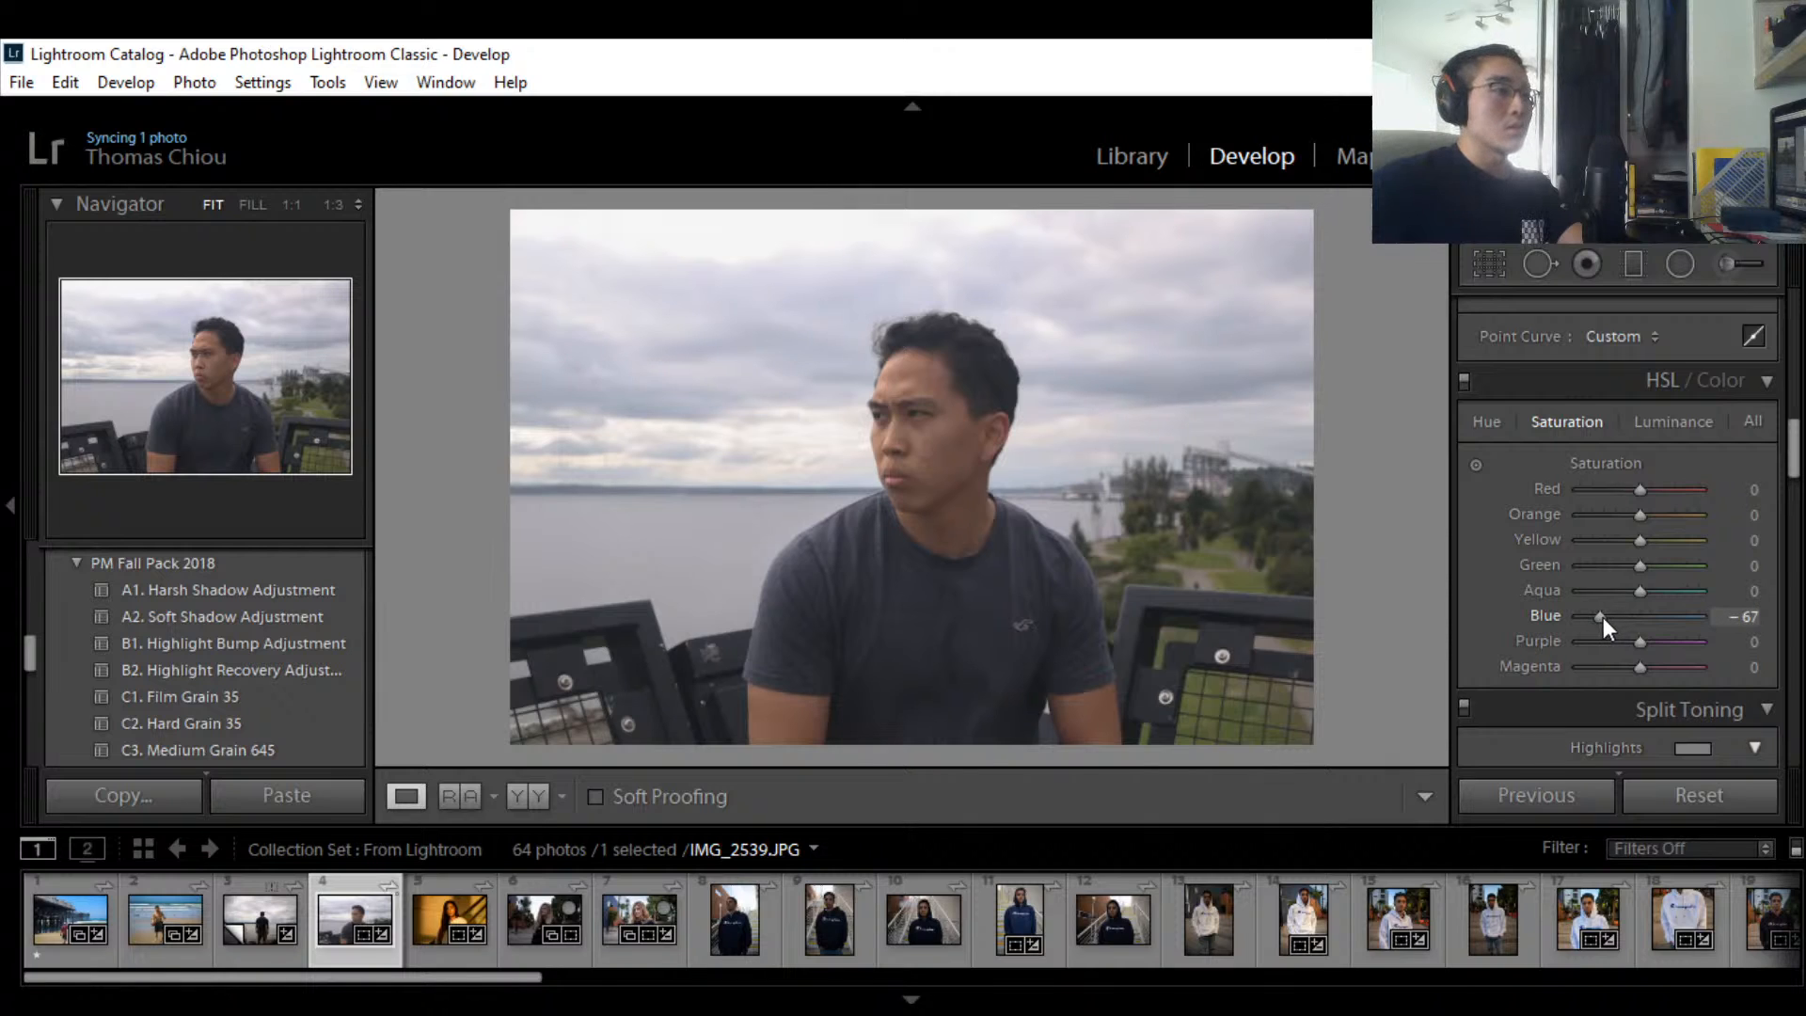
pyautogui.moveTo(1602, 617); pyautogui.dragTo(1617, 617)
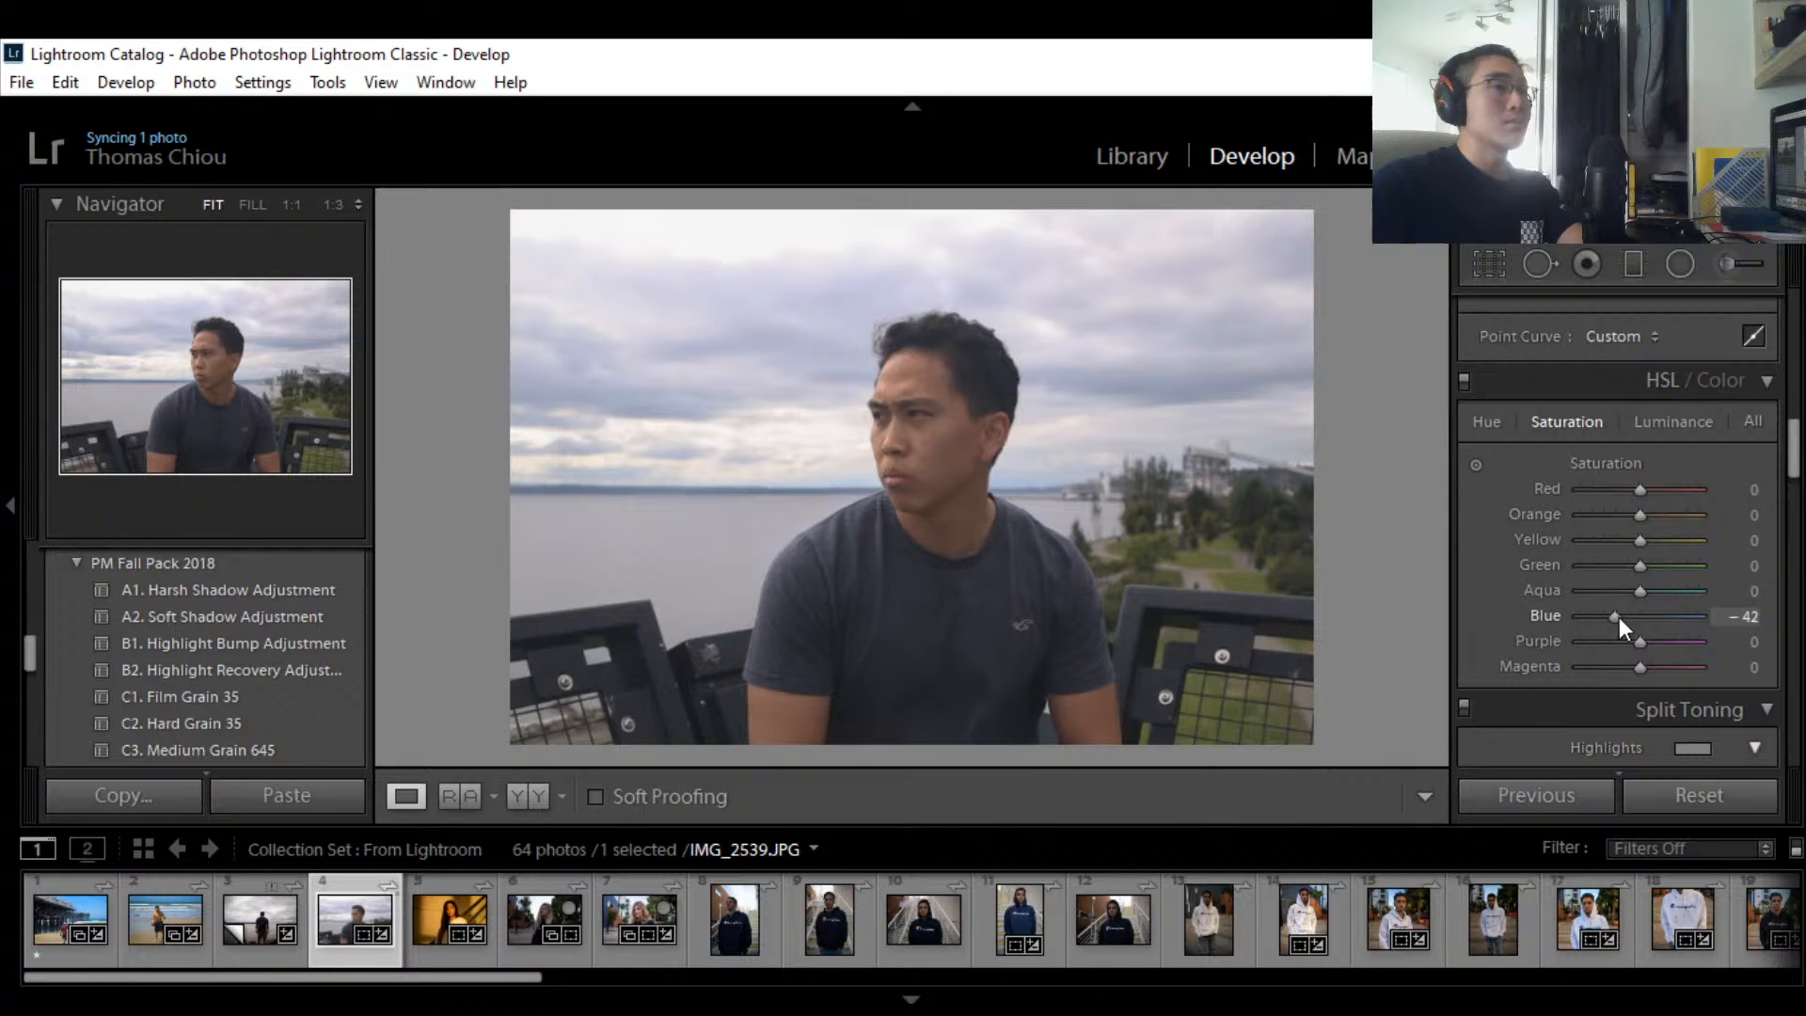
pyautogui.click(1750, 617)
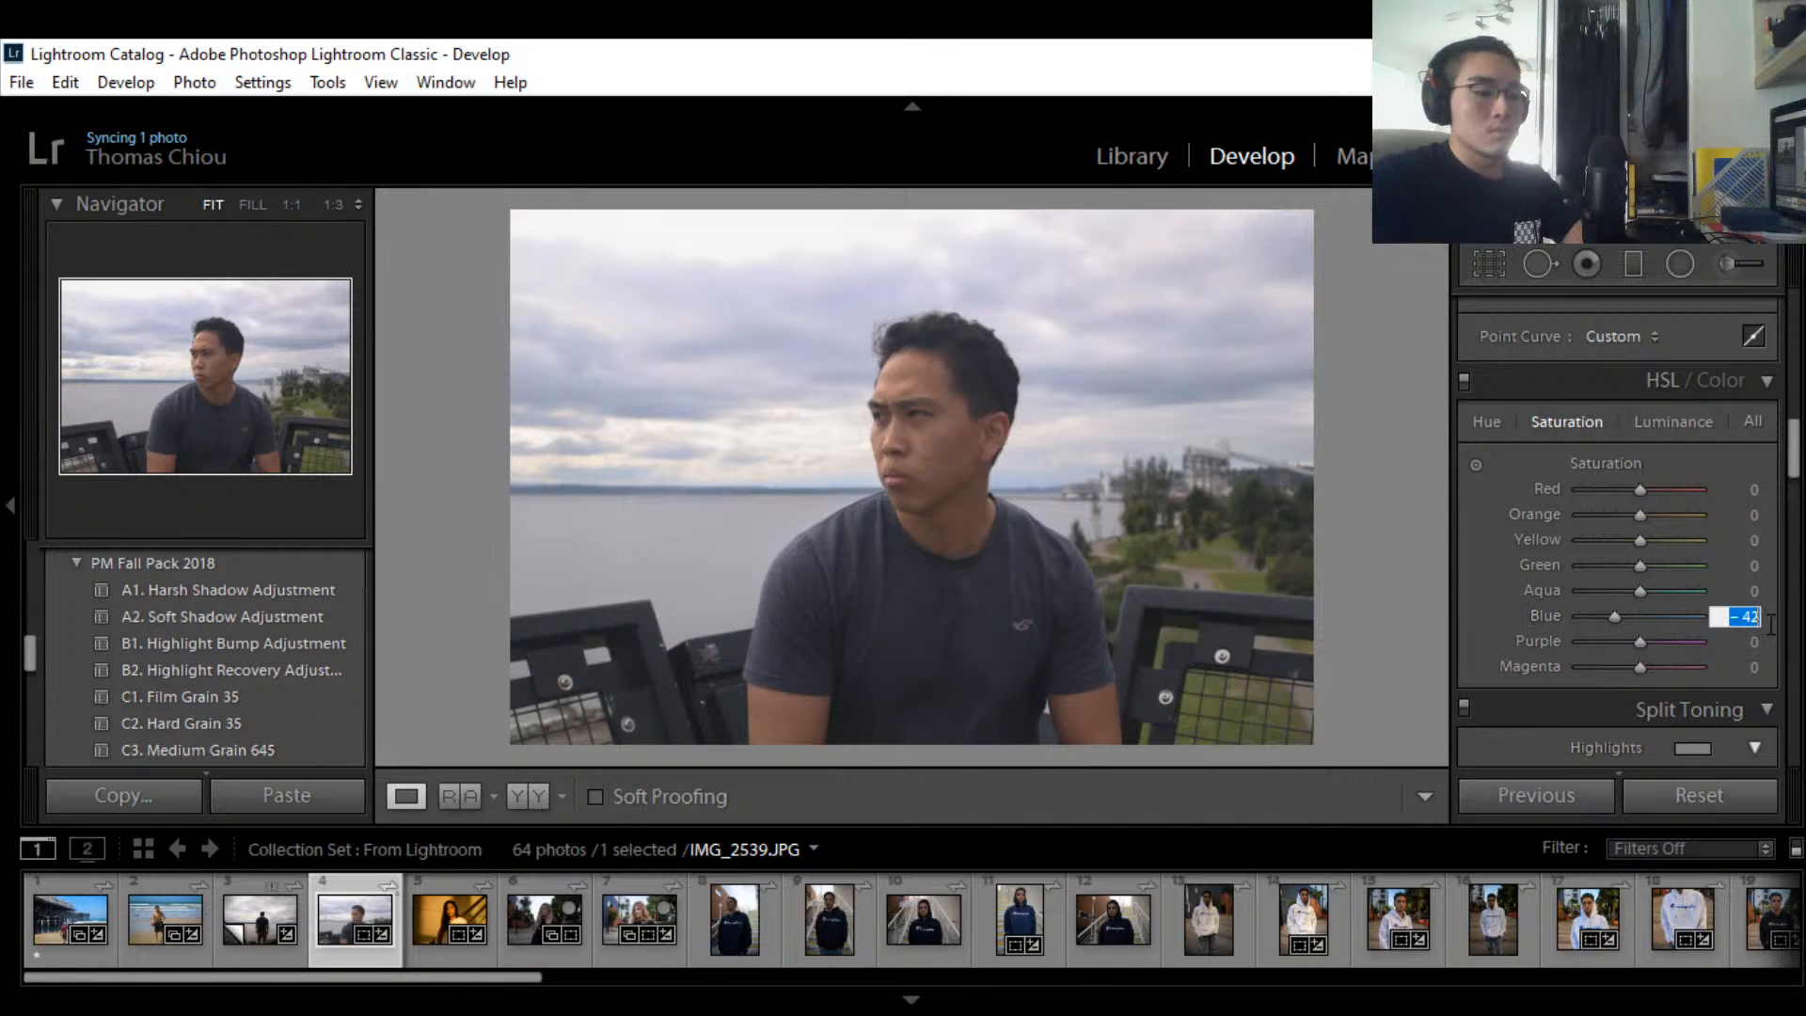
pyautogui.write('-40')
pyautogui.press('Return')
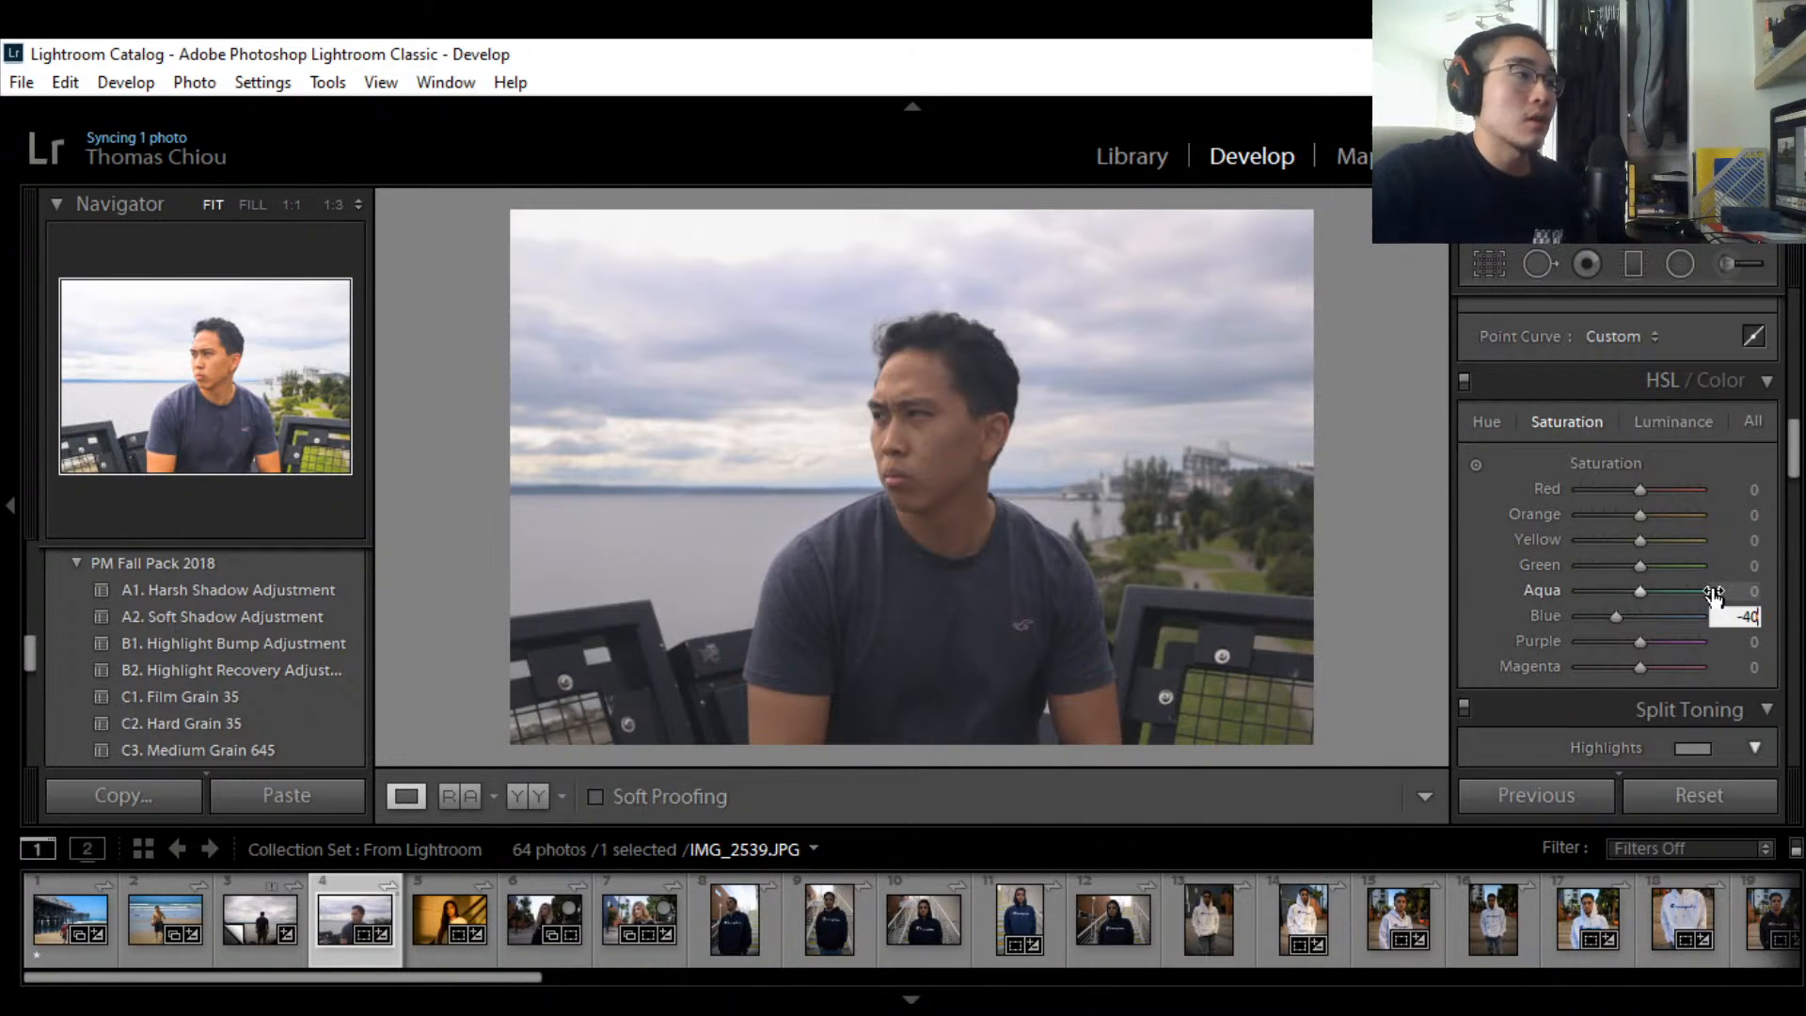
# Step: Lower Green saturation to -56 to mute the foliage
pyautogui.moveTo(1792, 467); pyautogui.dragTo(1790, 468)
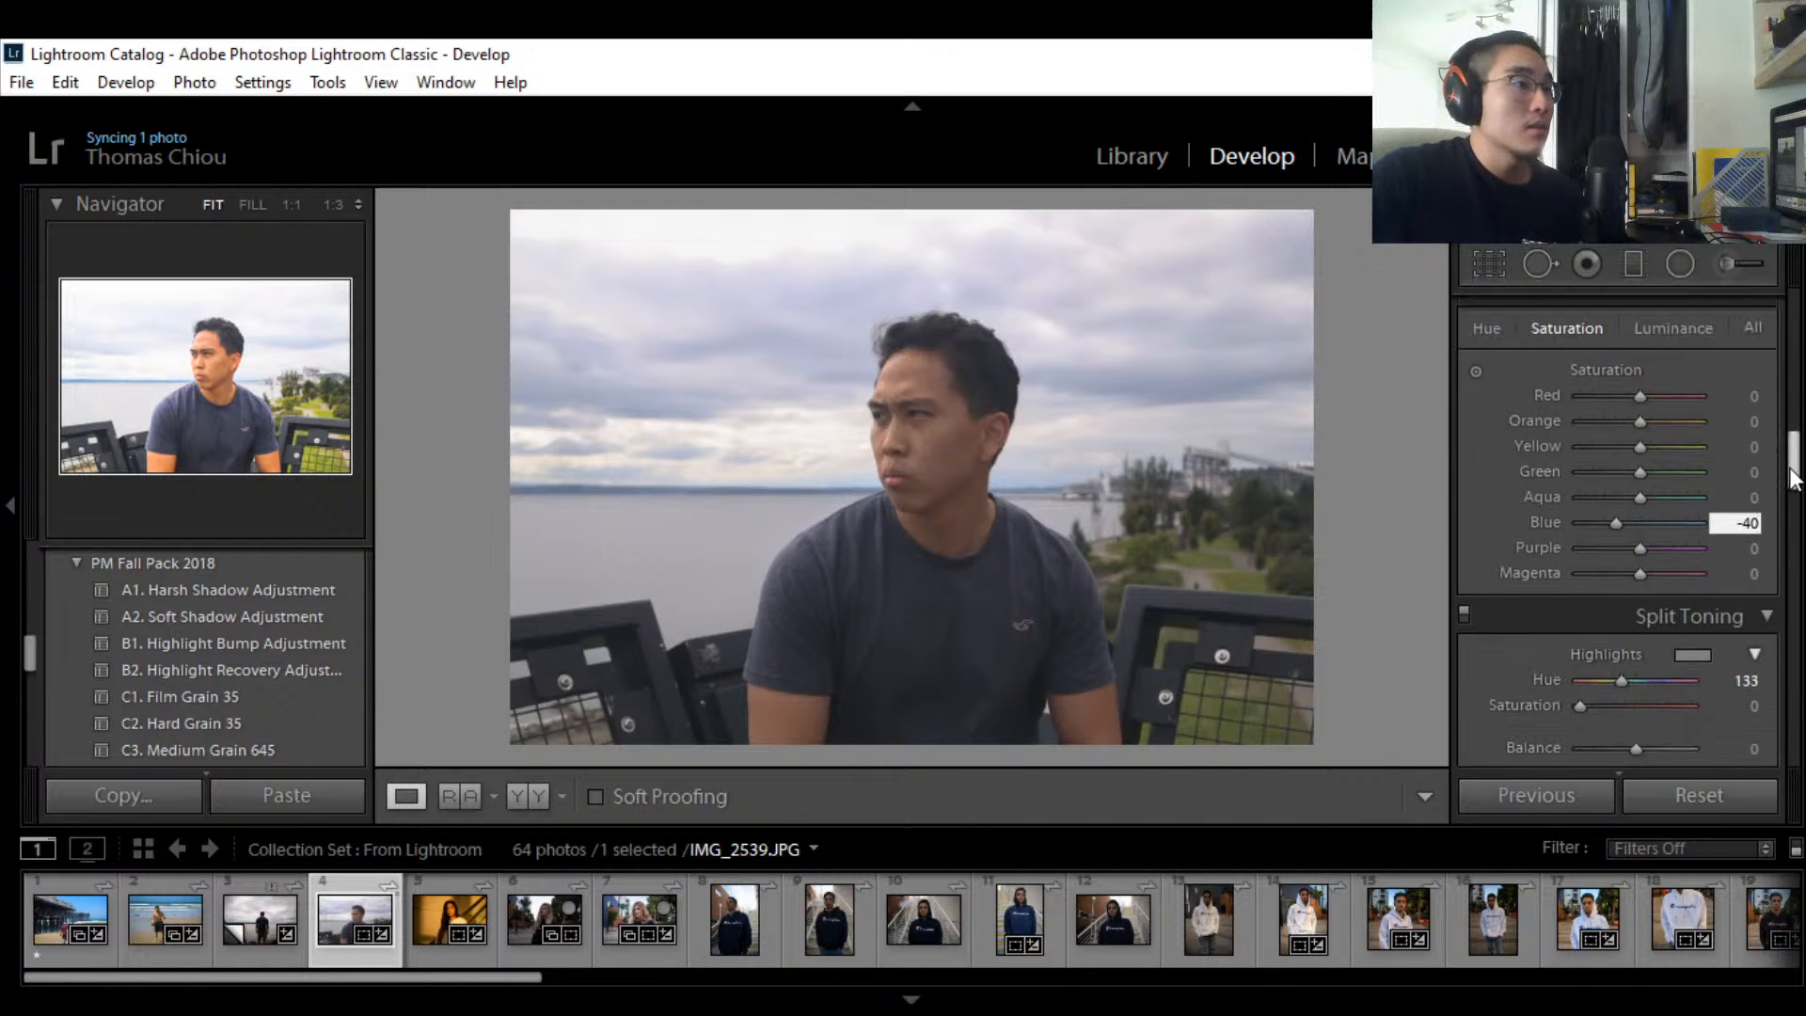
pyautogui.click(1638, 469)
pyautogui.moveTo(1638, 472); pyautogui.dragTo(1614, 470)
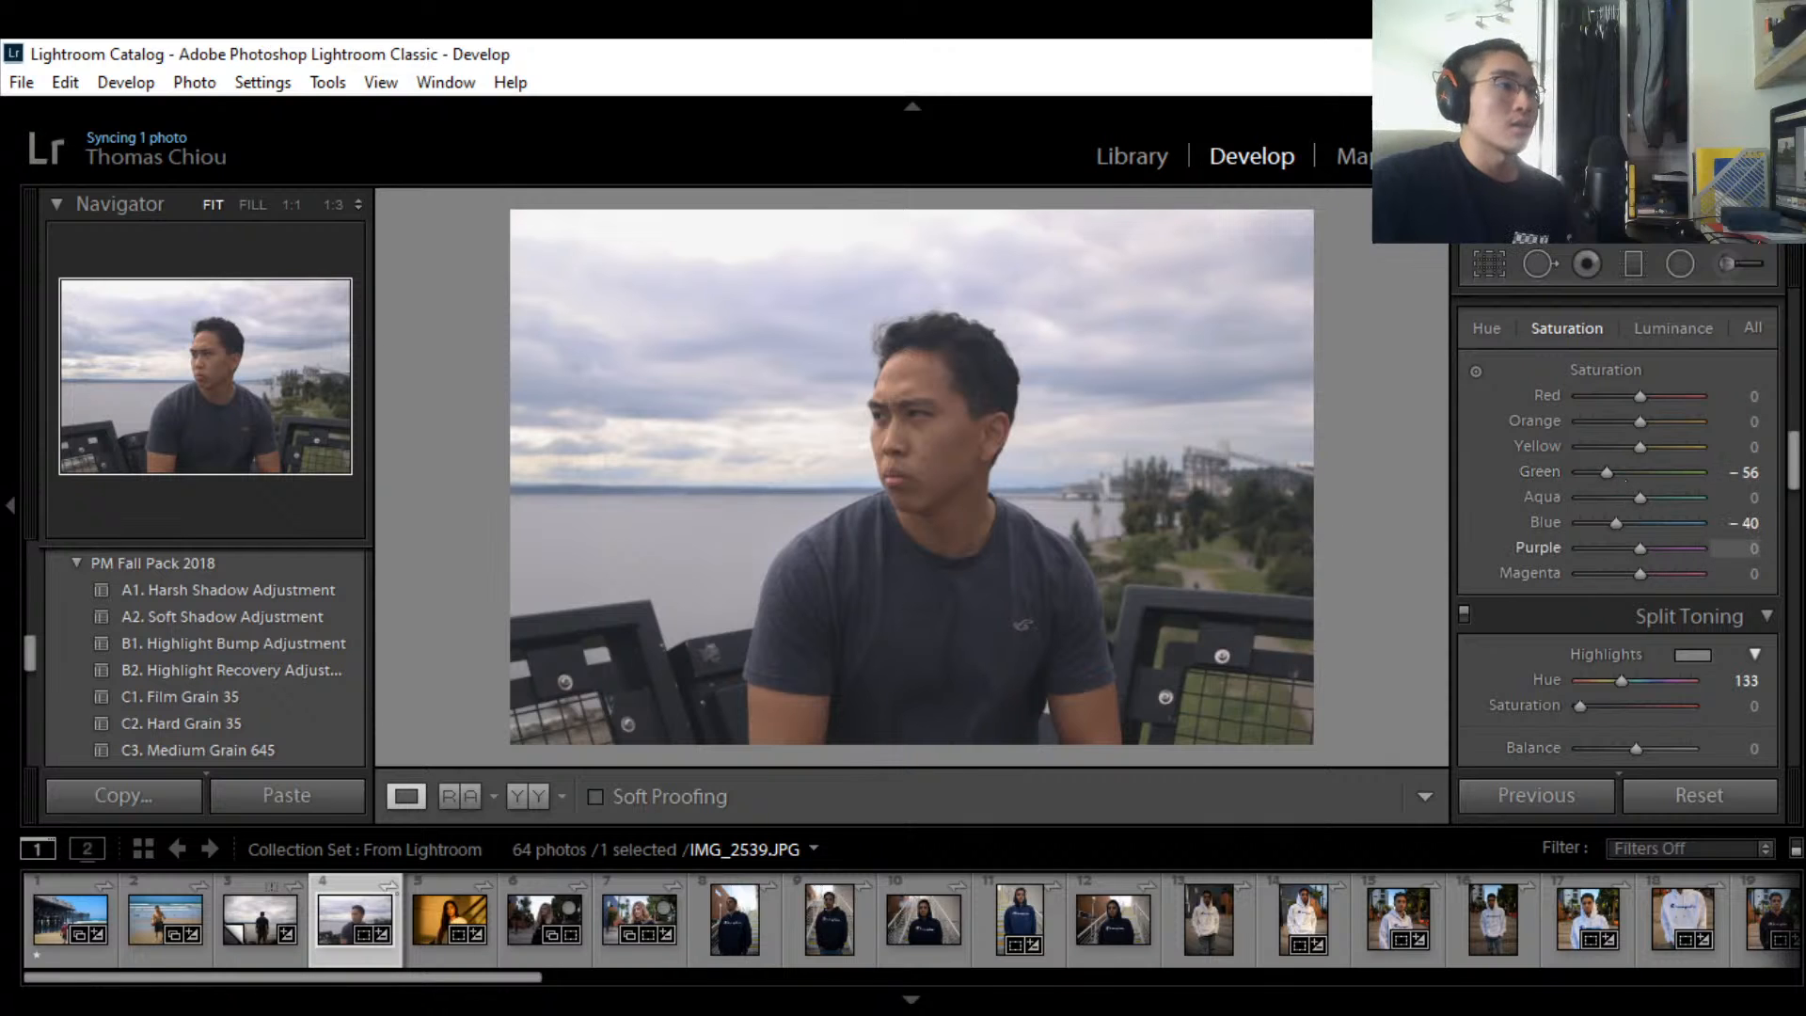
pyautogui.scroll(-2, 1794, 462)
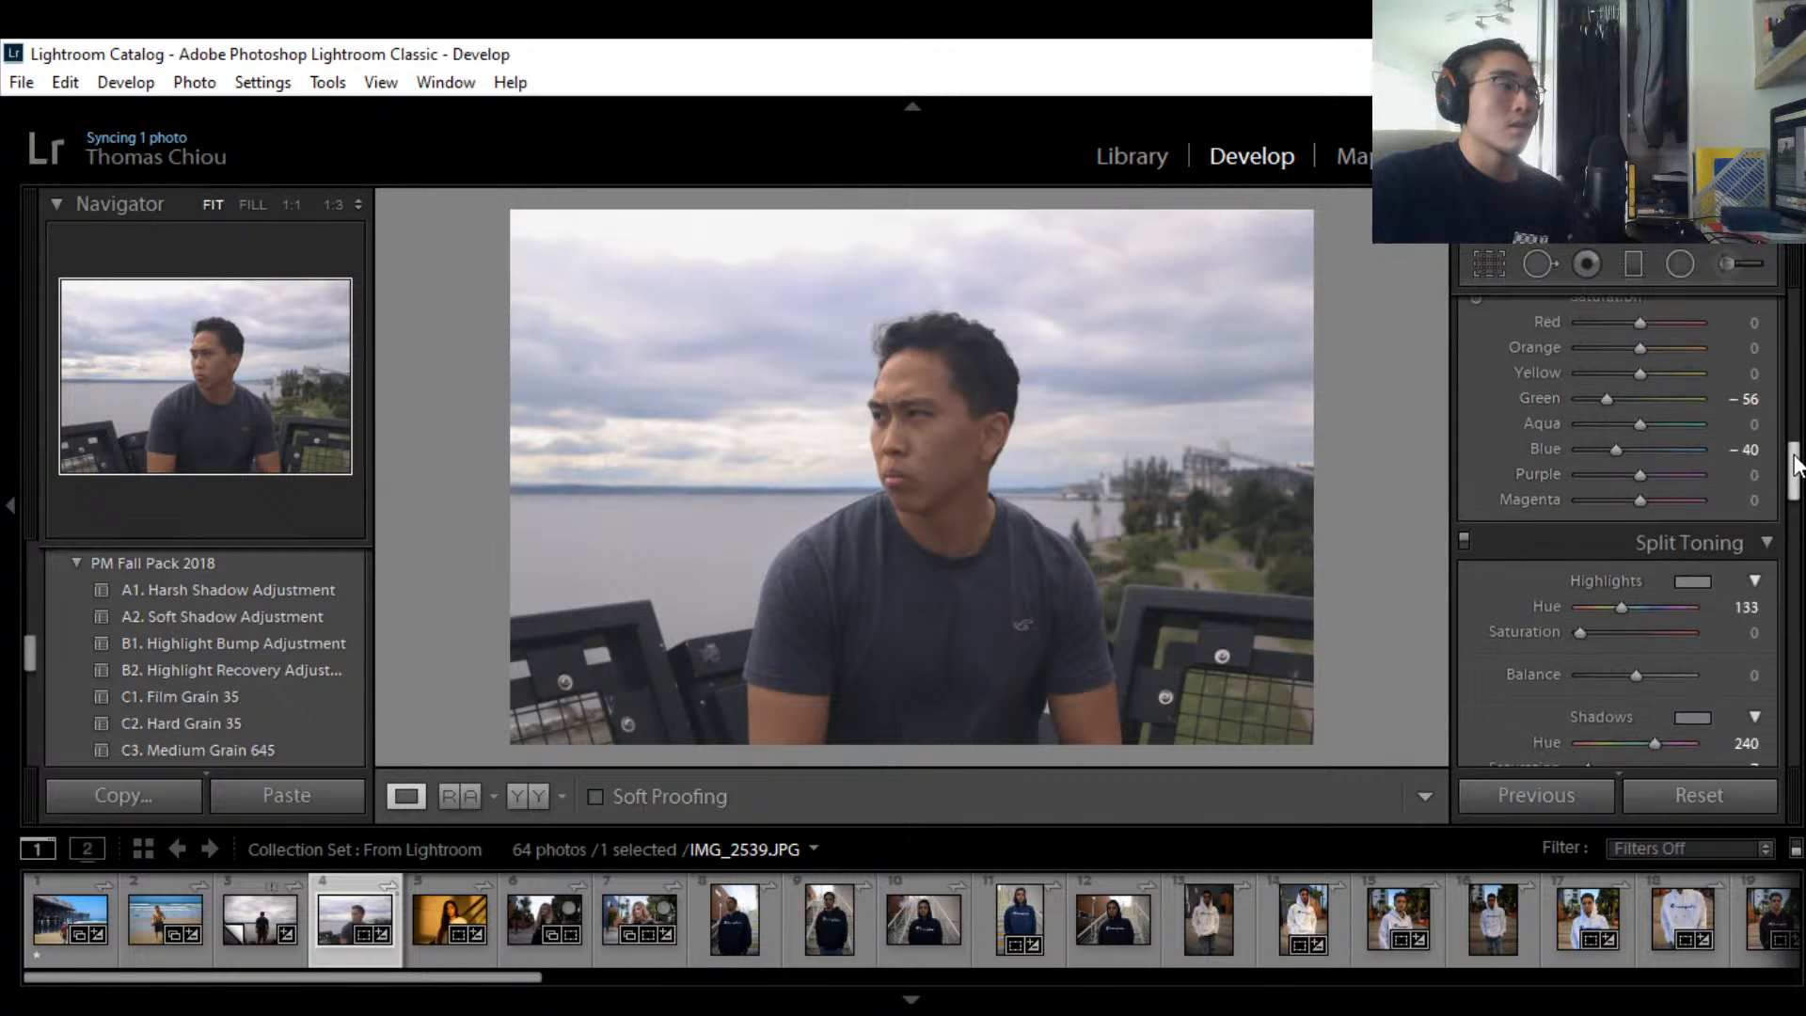
# Step: Enable Remove Chromatic Aberration and Profile Corrections in the Lens Corrections Profile panel
pyautogui.moveTo(1794, 463); pyautogui.dragTo(1795, 493)
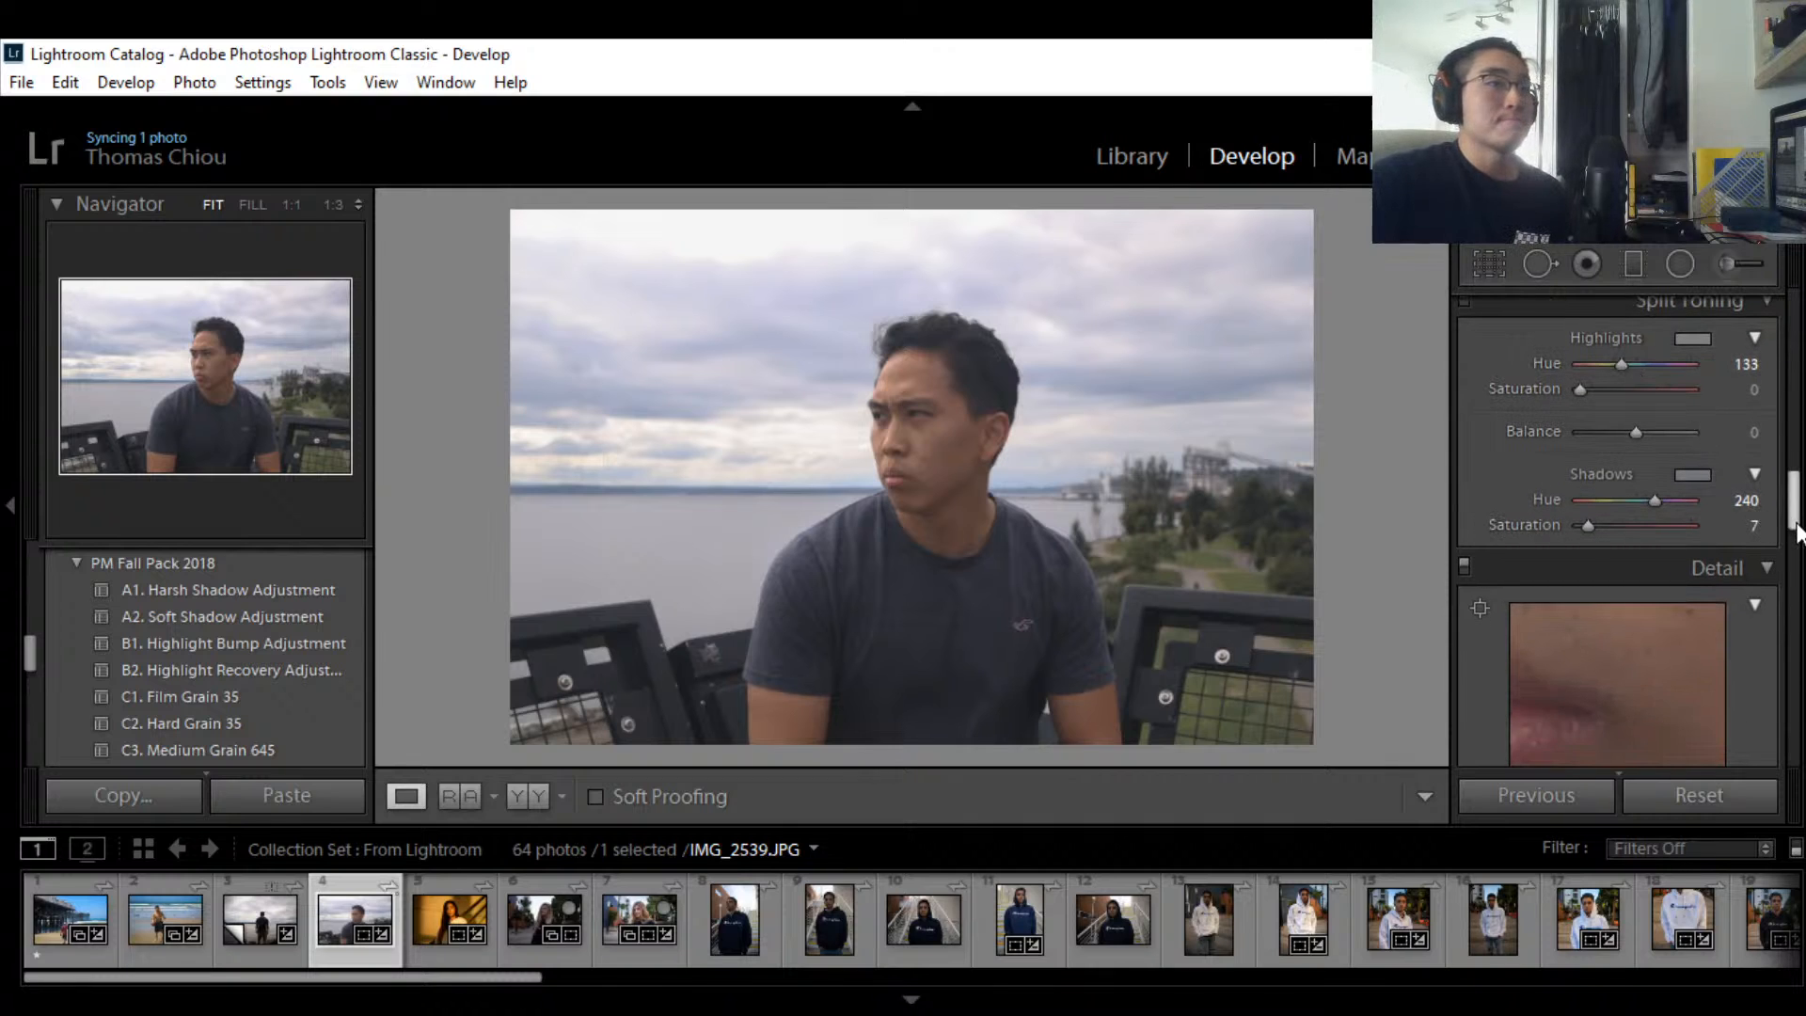
pyautogui.moveTo(1796, 523); pyautogui.dragTo(1798, 630)
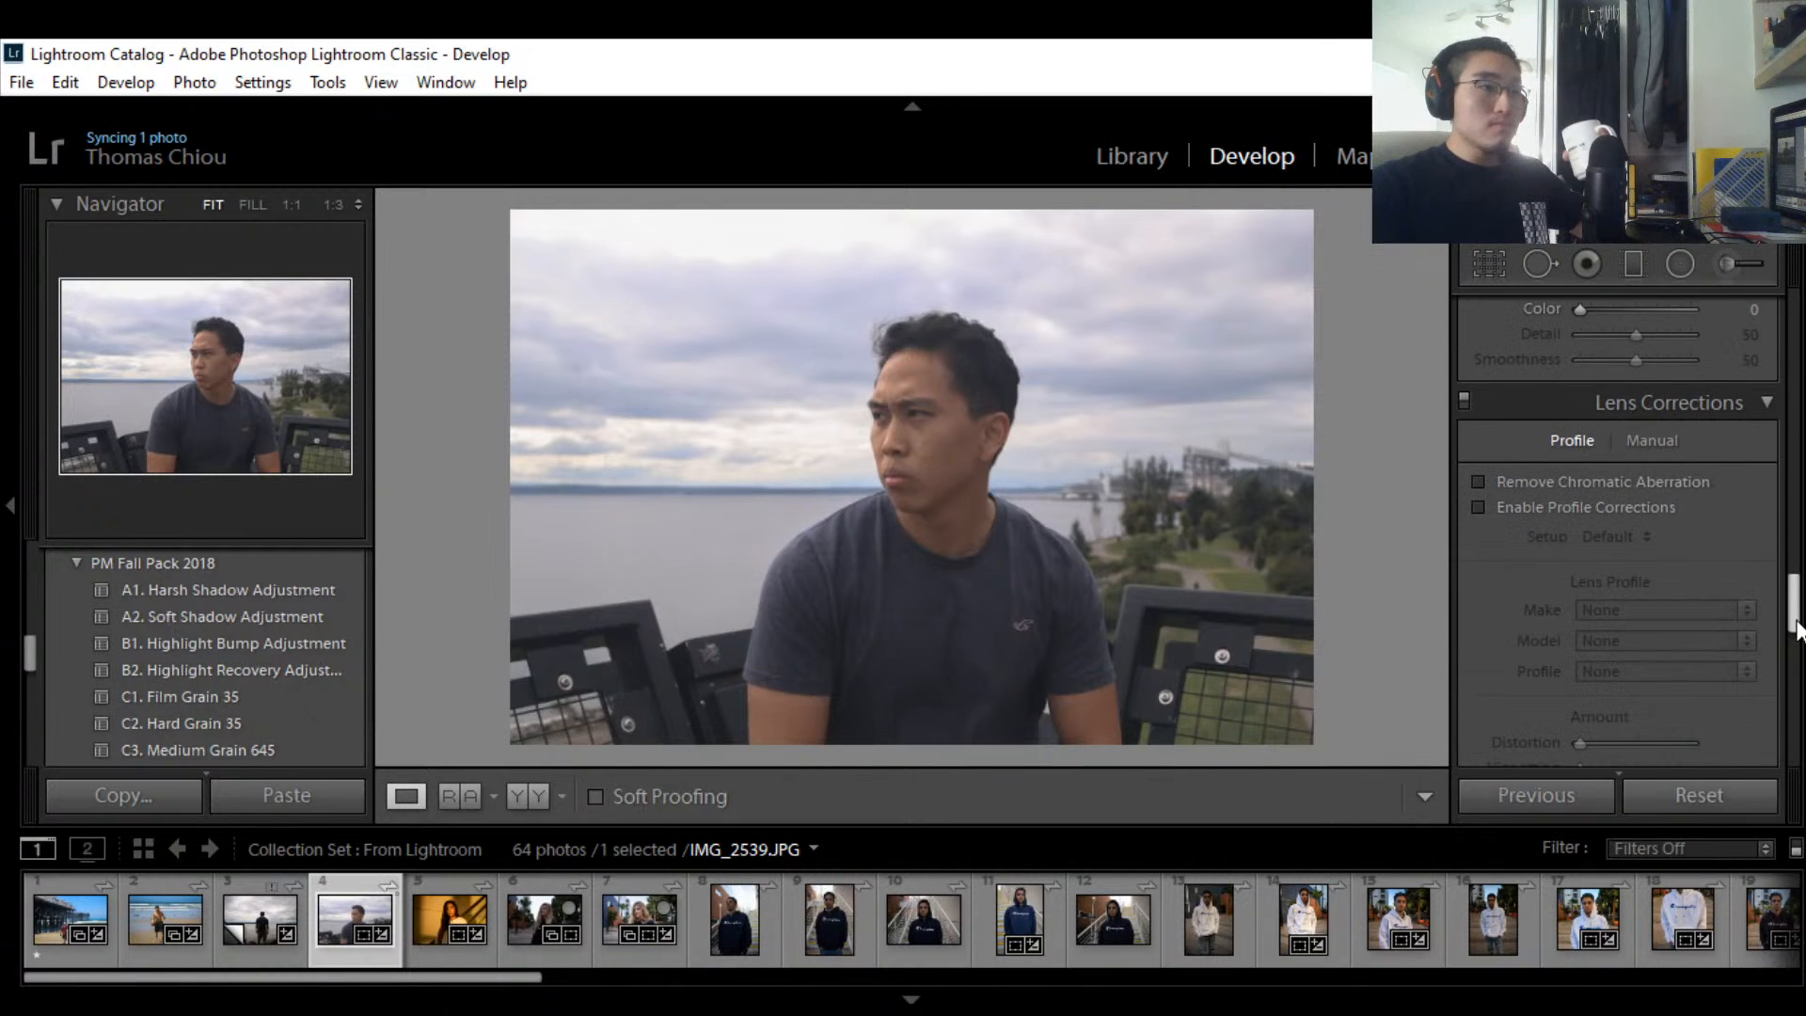
pyautogui.click(1542, 505)
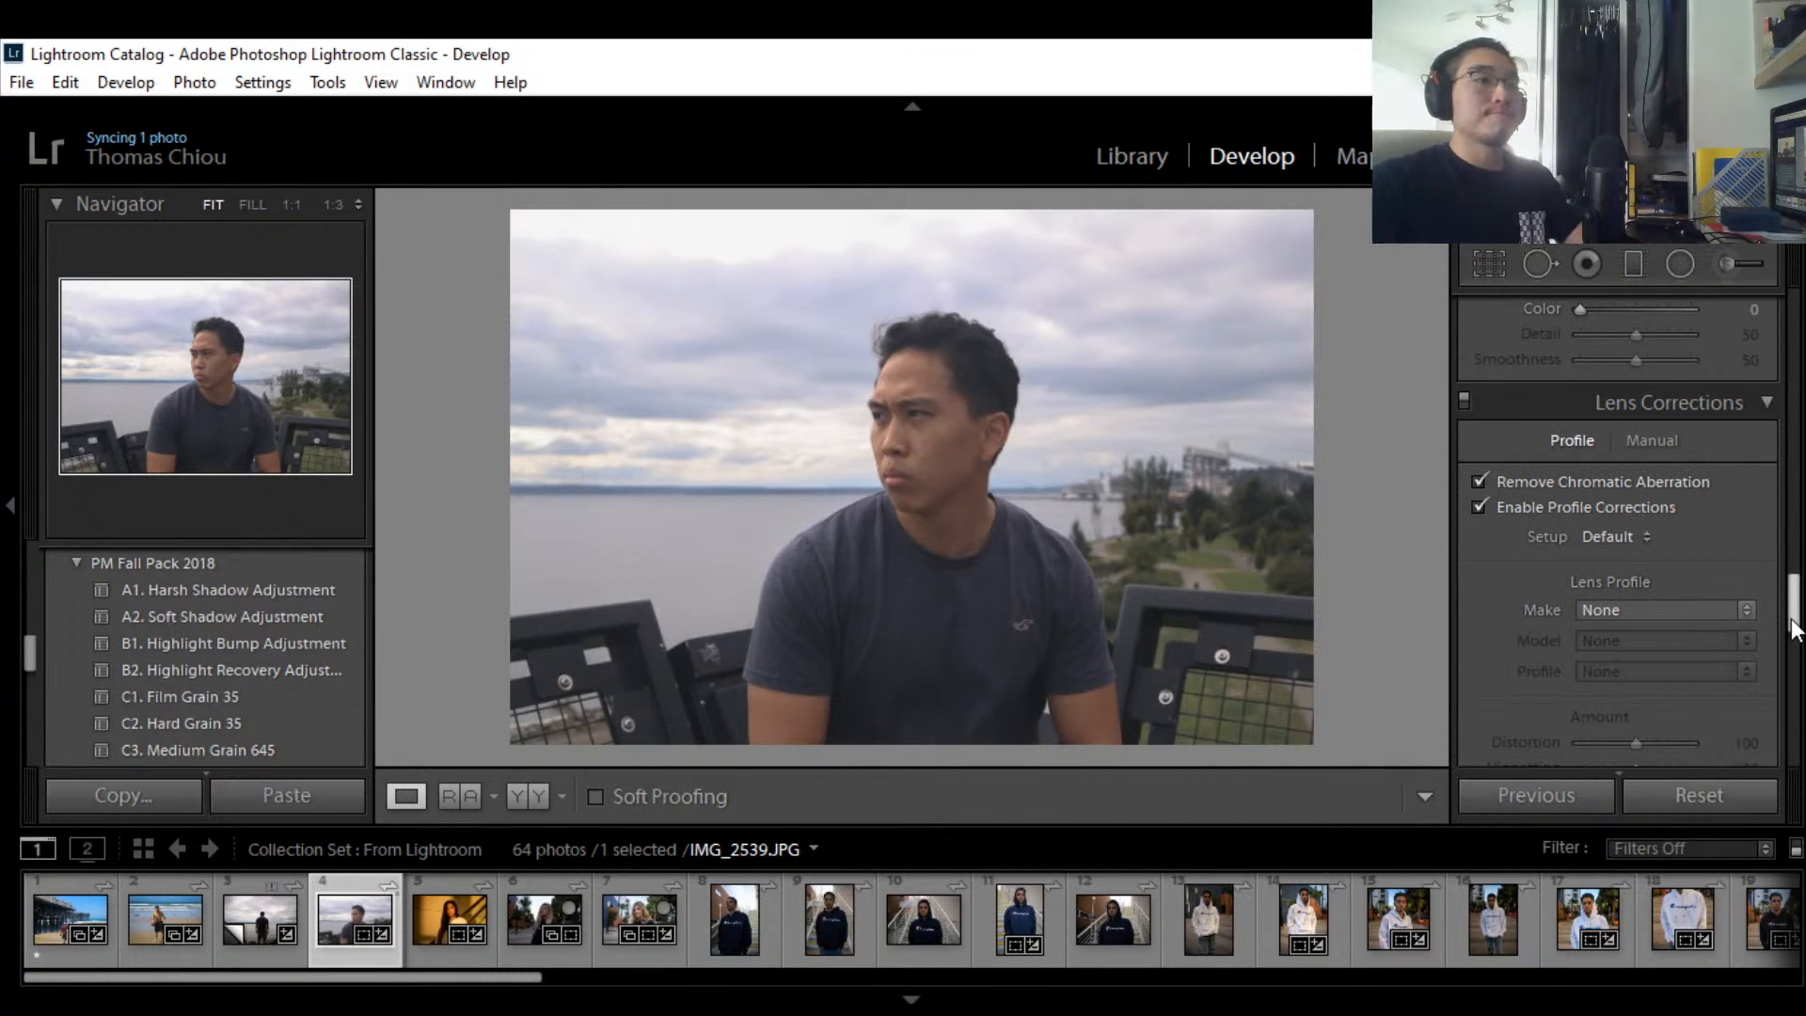
pyautogui.moveTo(1790, 591)
pyautogui.mouseDown()
pyautogui.moveTo(1789, 729)
pyautogui.moveTo(1787, 583)
pyautogui.mouseUp()
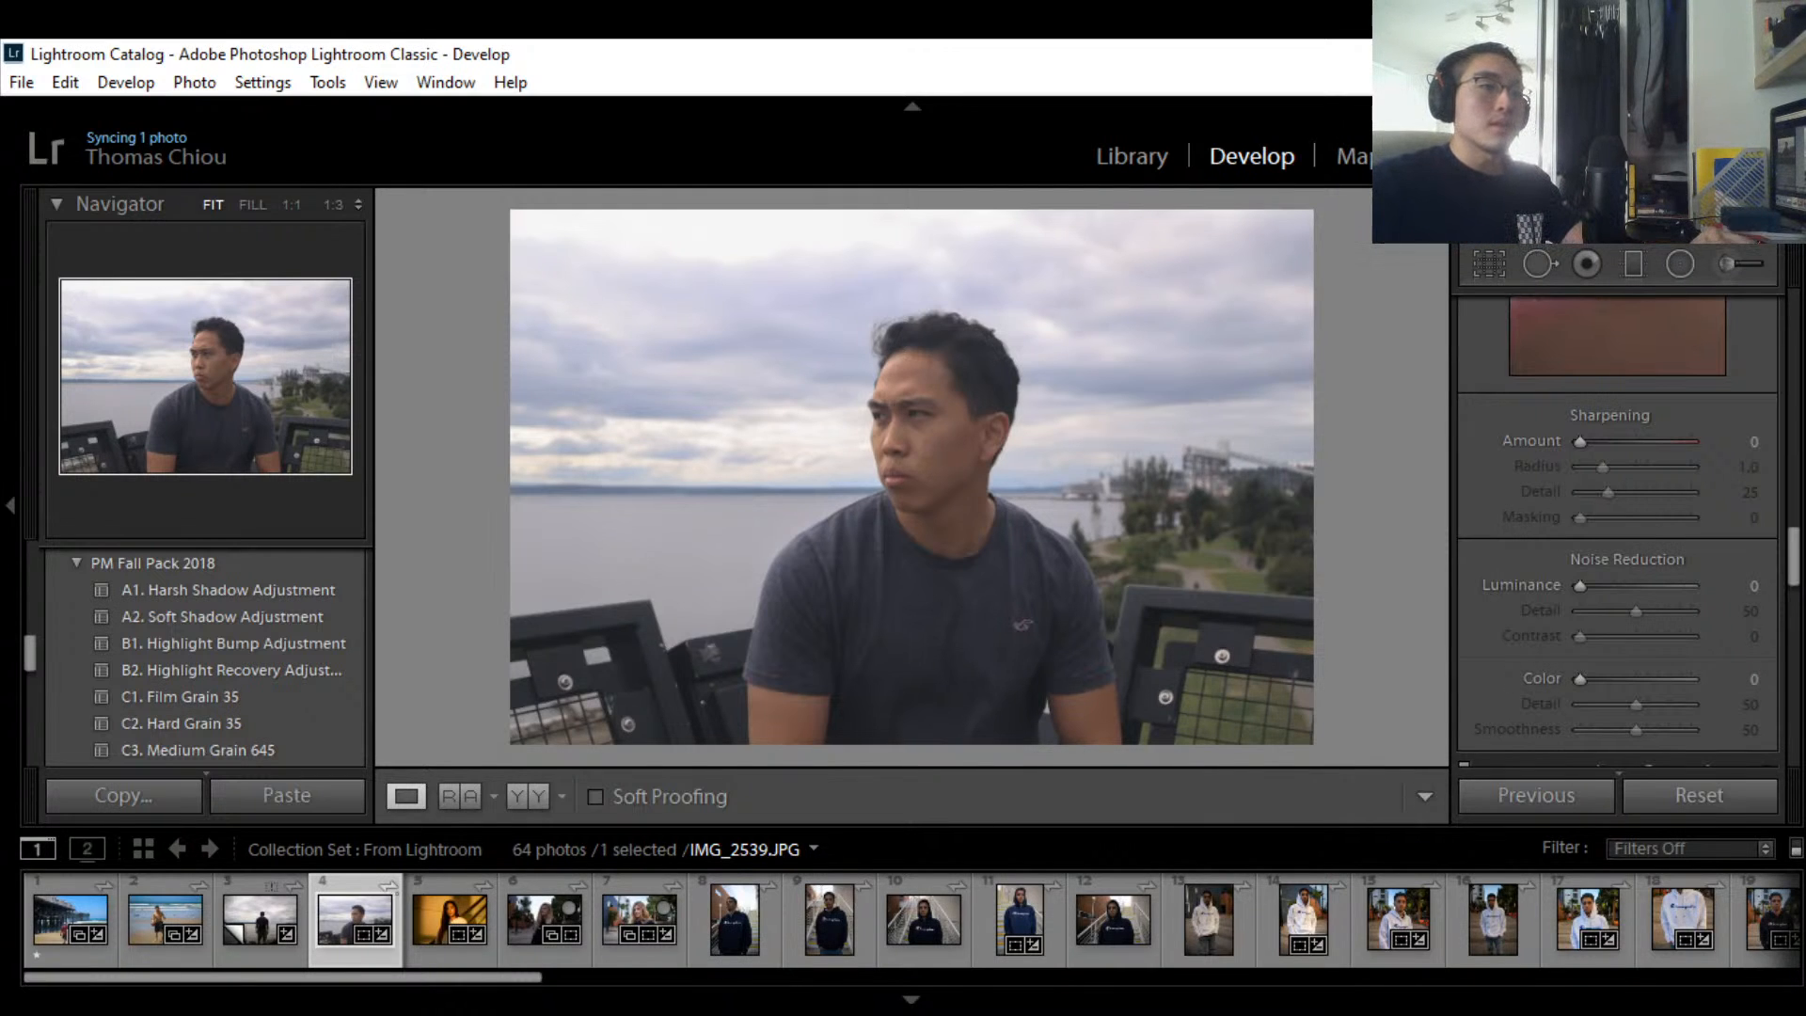
pyautogui.moveTo(1795, 564); pyautogui.dragTo(1797, 531)
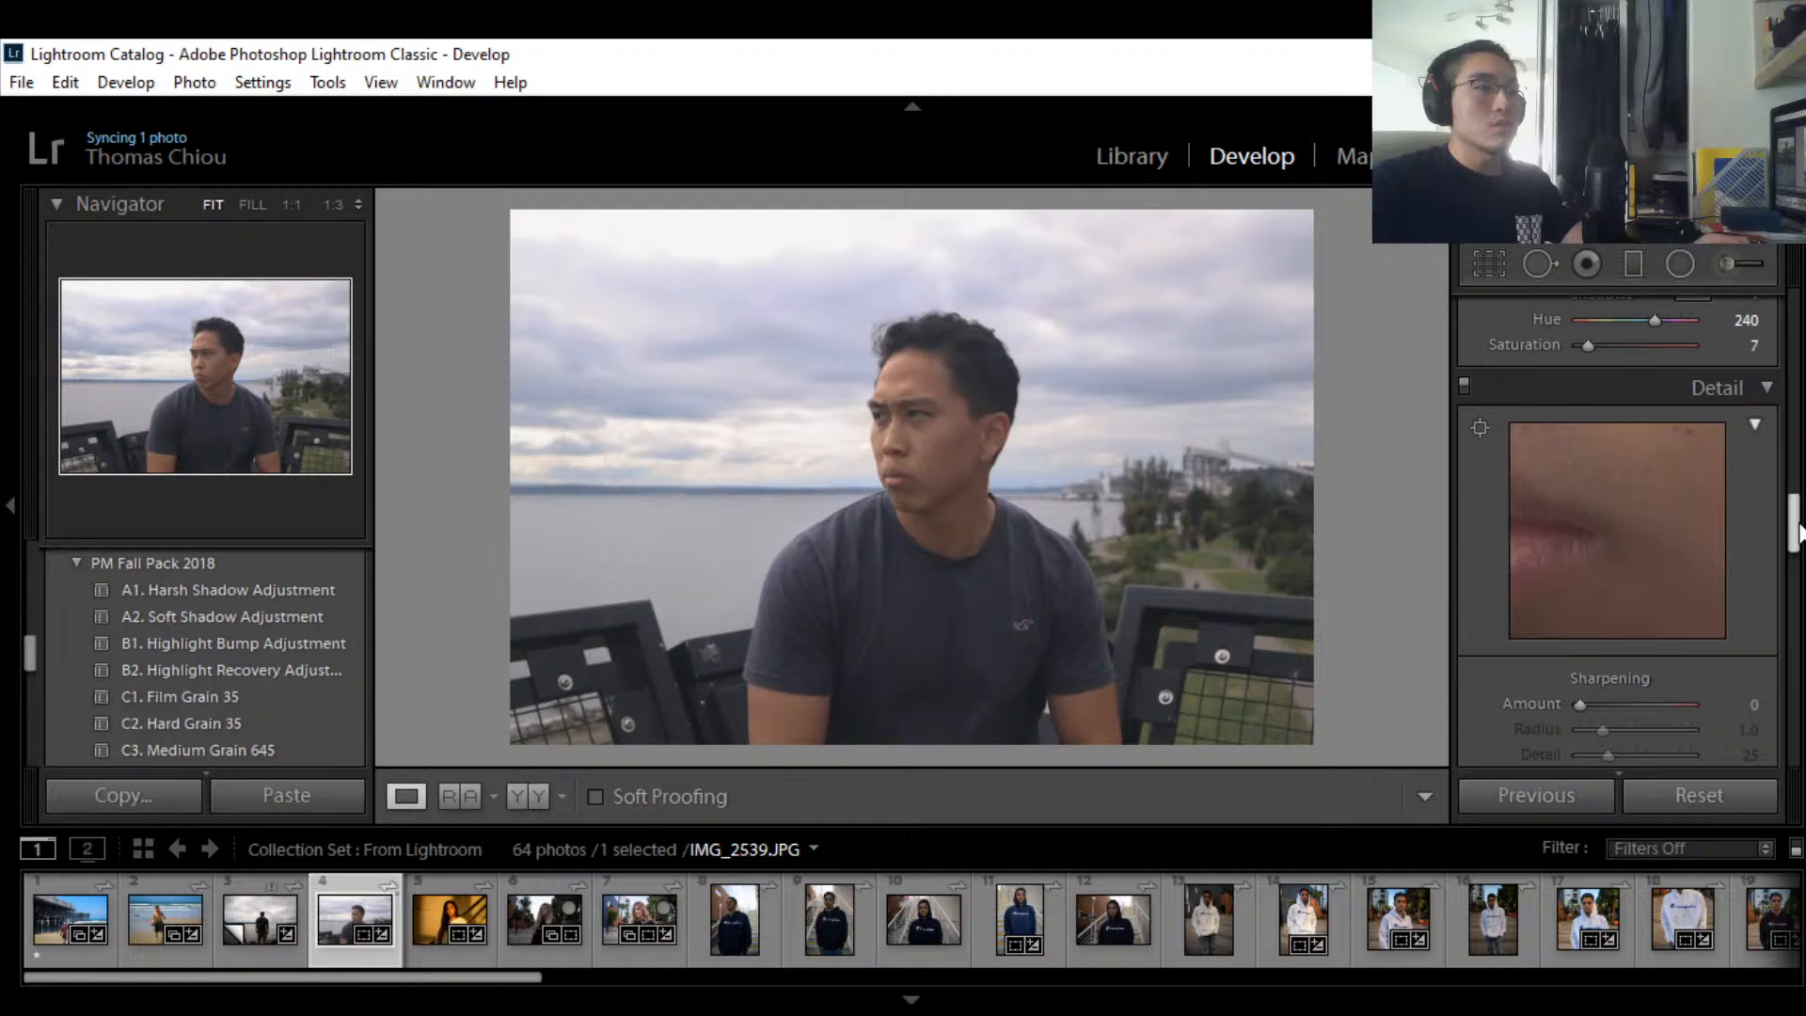
pyautogui.click(1754, 425)
pyautogui.click(1757, 425)
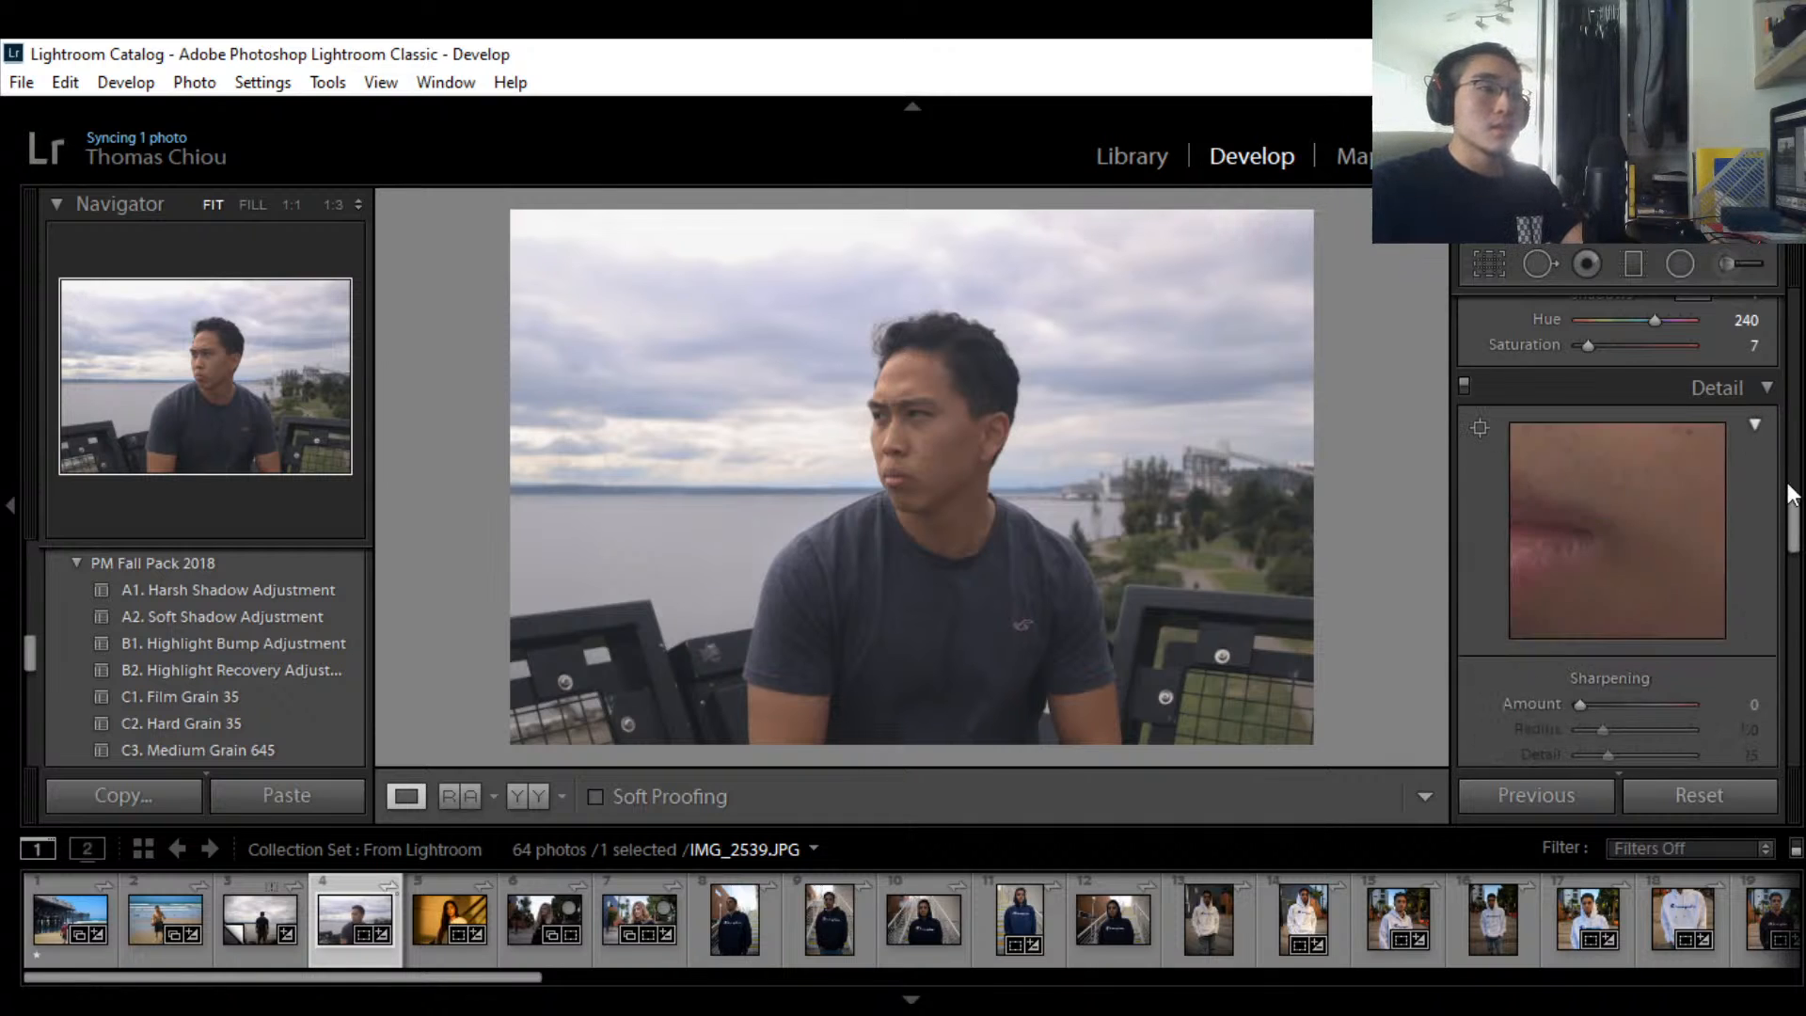
pyautogui.scroll(-1, 1752, 564)
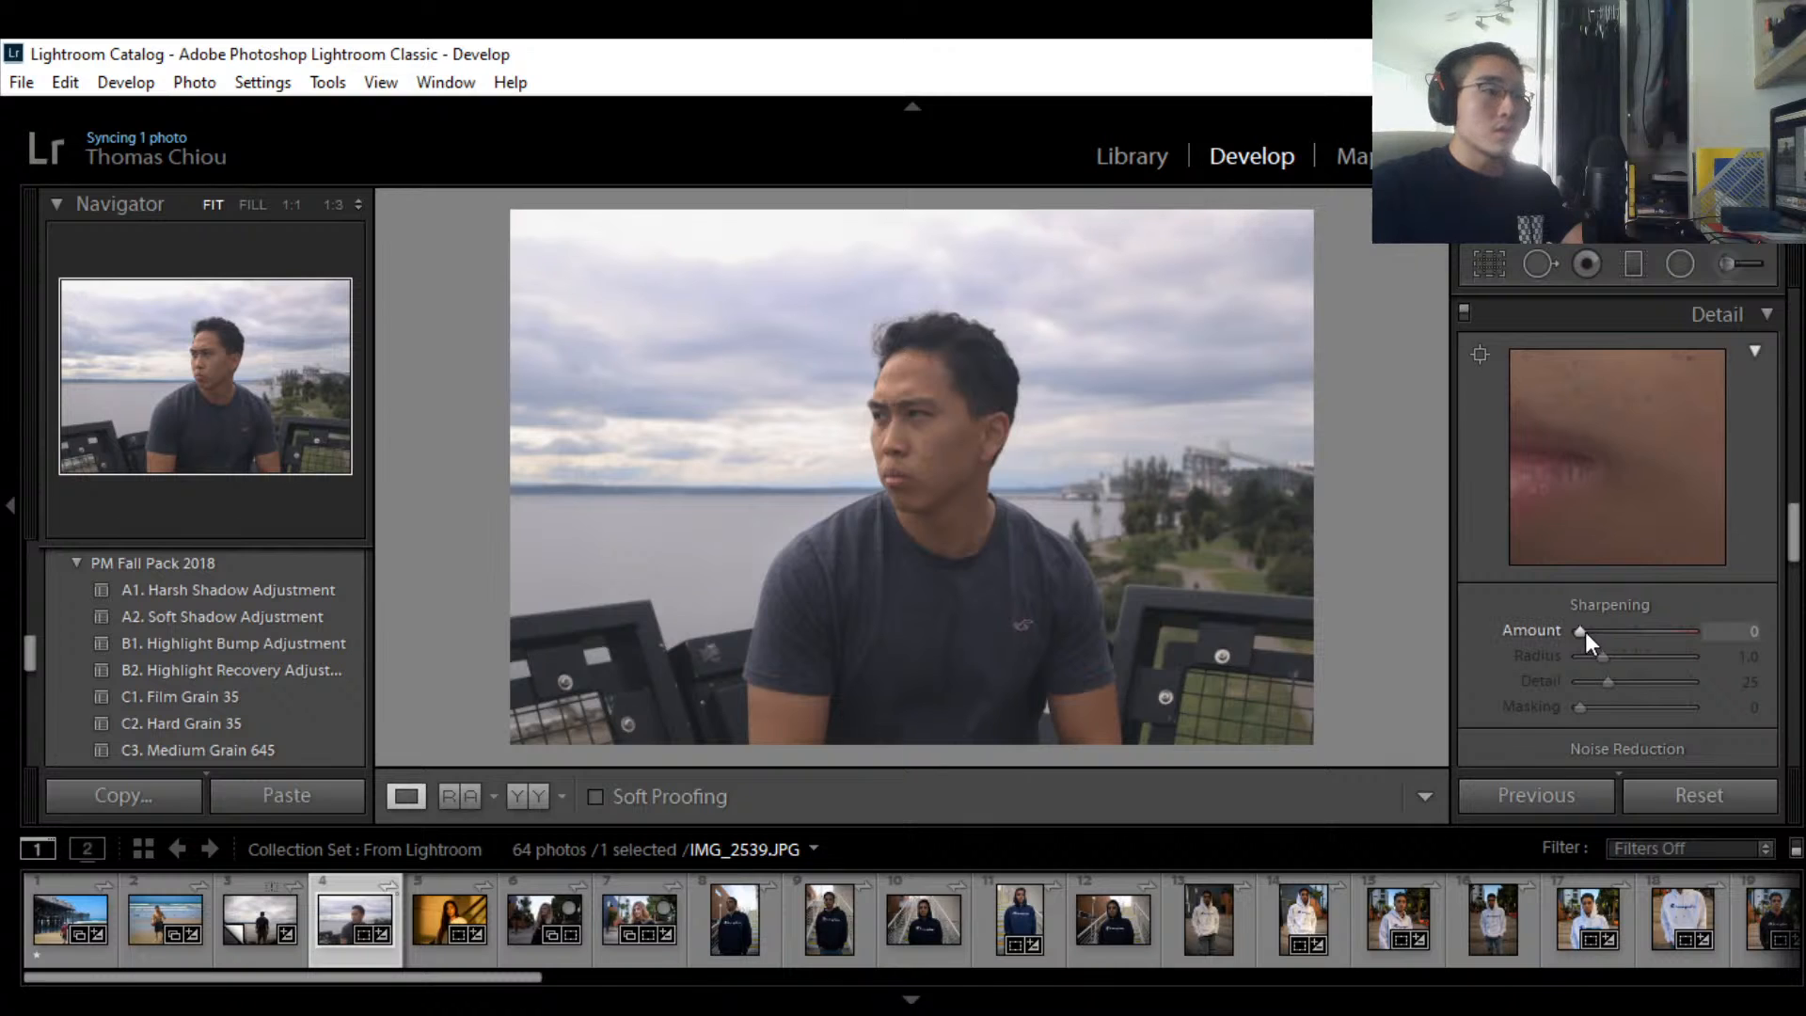
pyautogui.moveTo(1582, 631); pyautogui.dragTo(1690, 634)
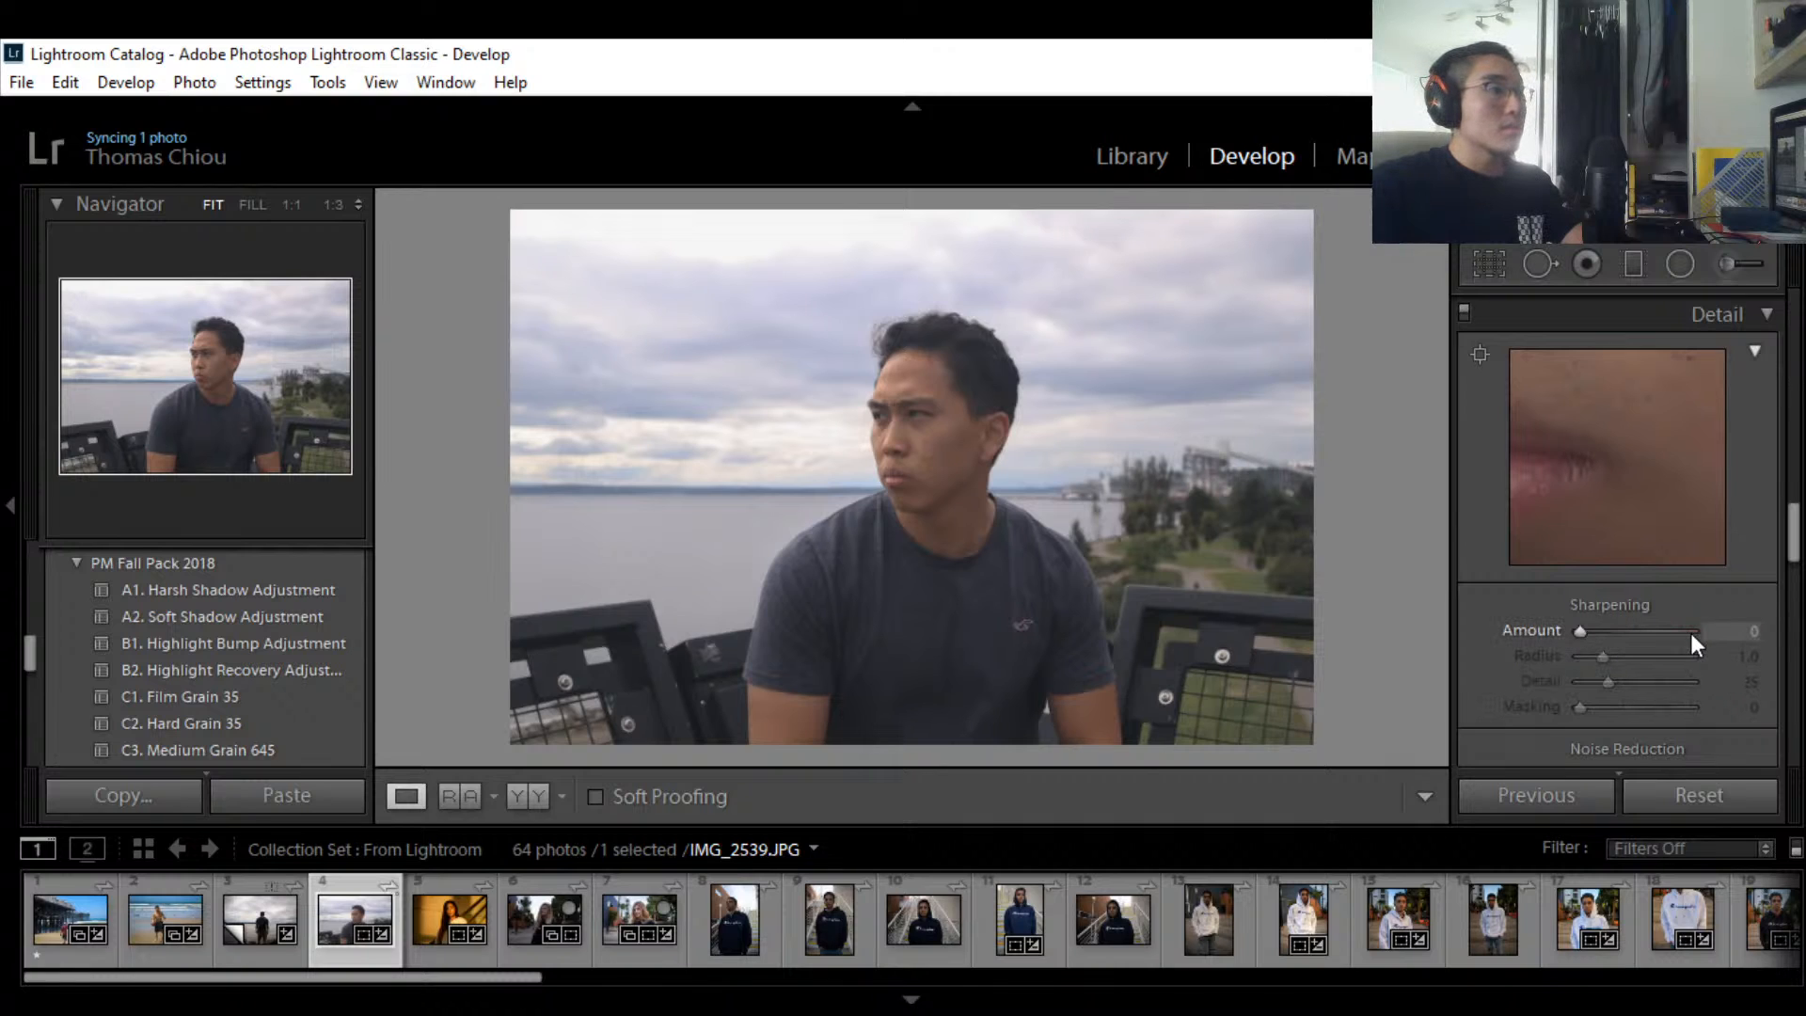
pyautogui.moveTo(1580, 633)
pyautogui.mouseDown()
pyautogui.moveTo(1693, 636)
pyautogui.moveTo(1676, 640)
pyautogui.moveTo(1702, 617)
pyautogui.moveTo(1690, 635)
pyautogui.moveTo(1606, 630)
pyautogui.mouseUp()
pyautogui.doubleClick(1603, 634)
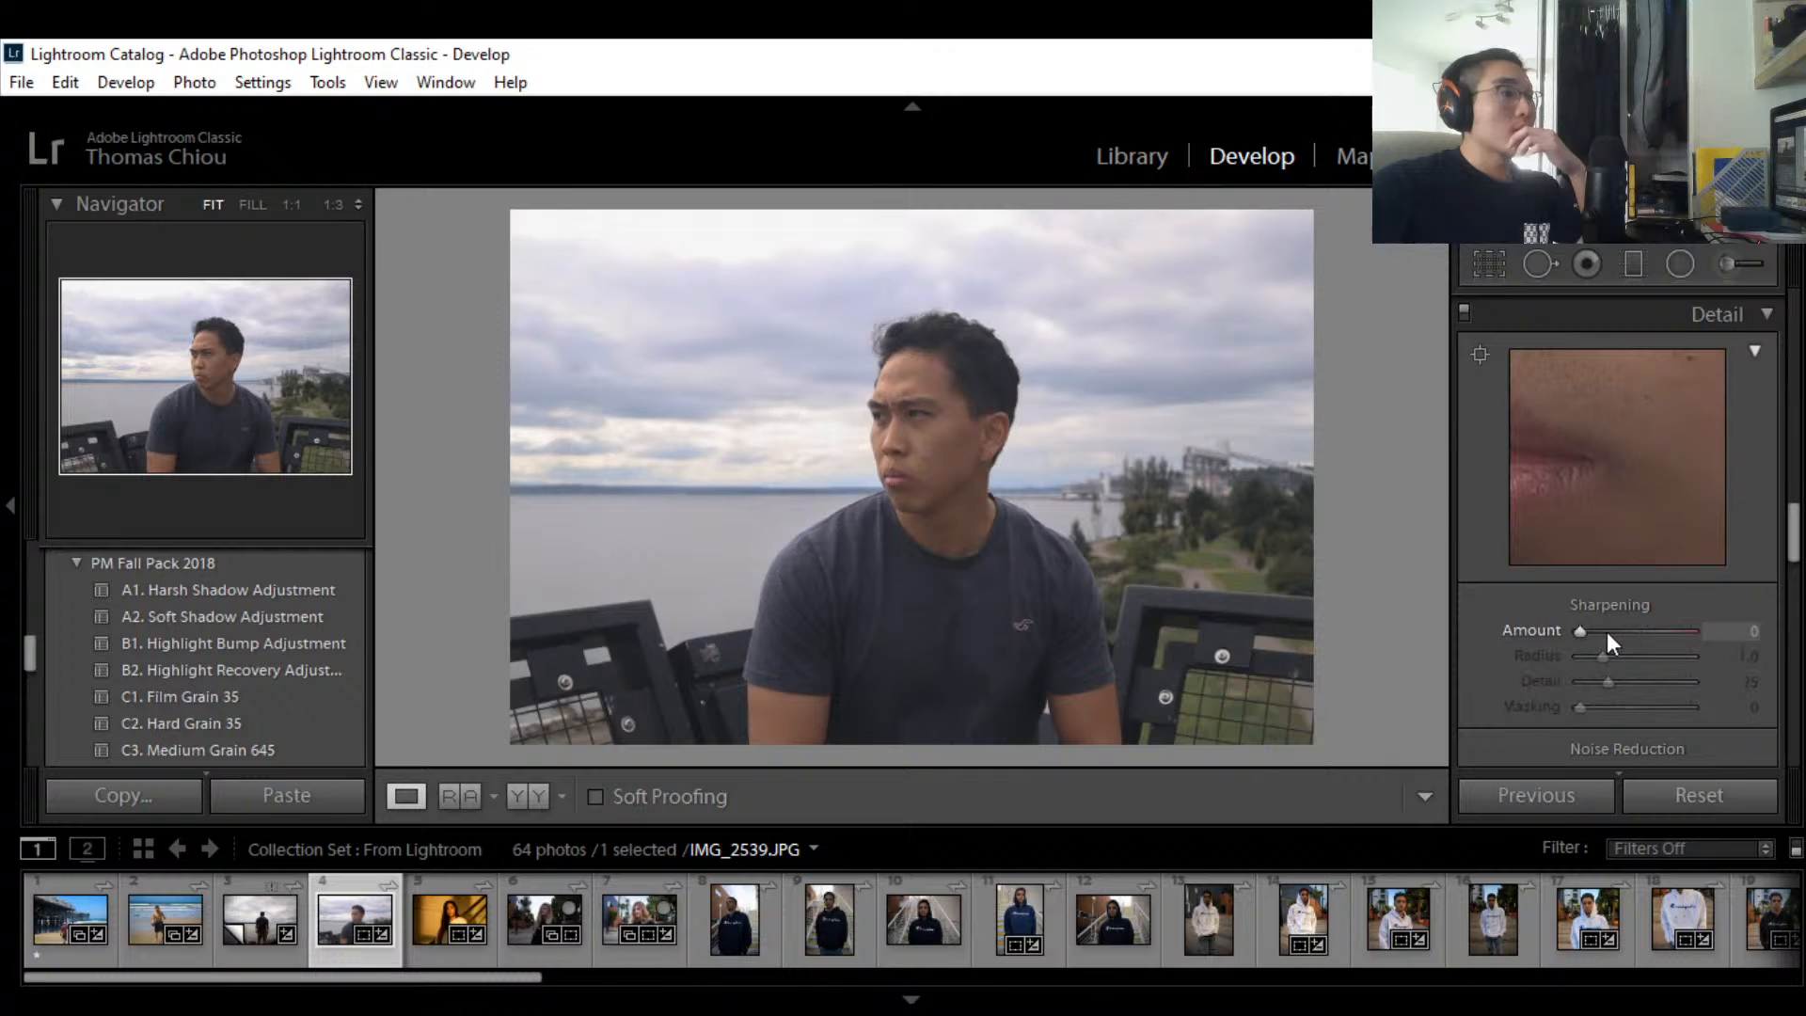
pyautogui.click(1593, 630)
pyautogui.doubleClick(1593, 630)
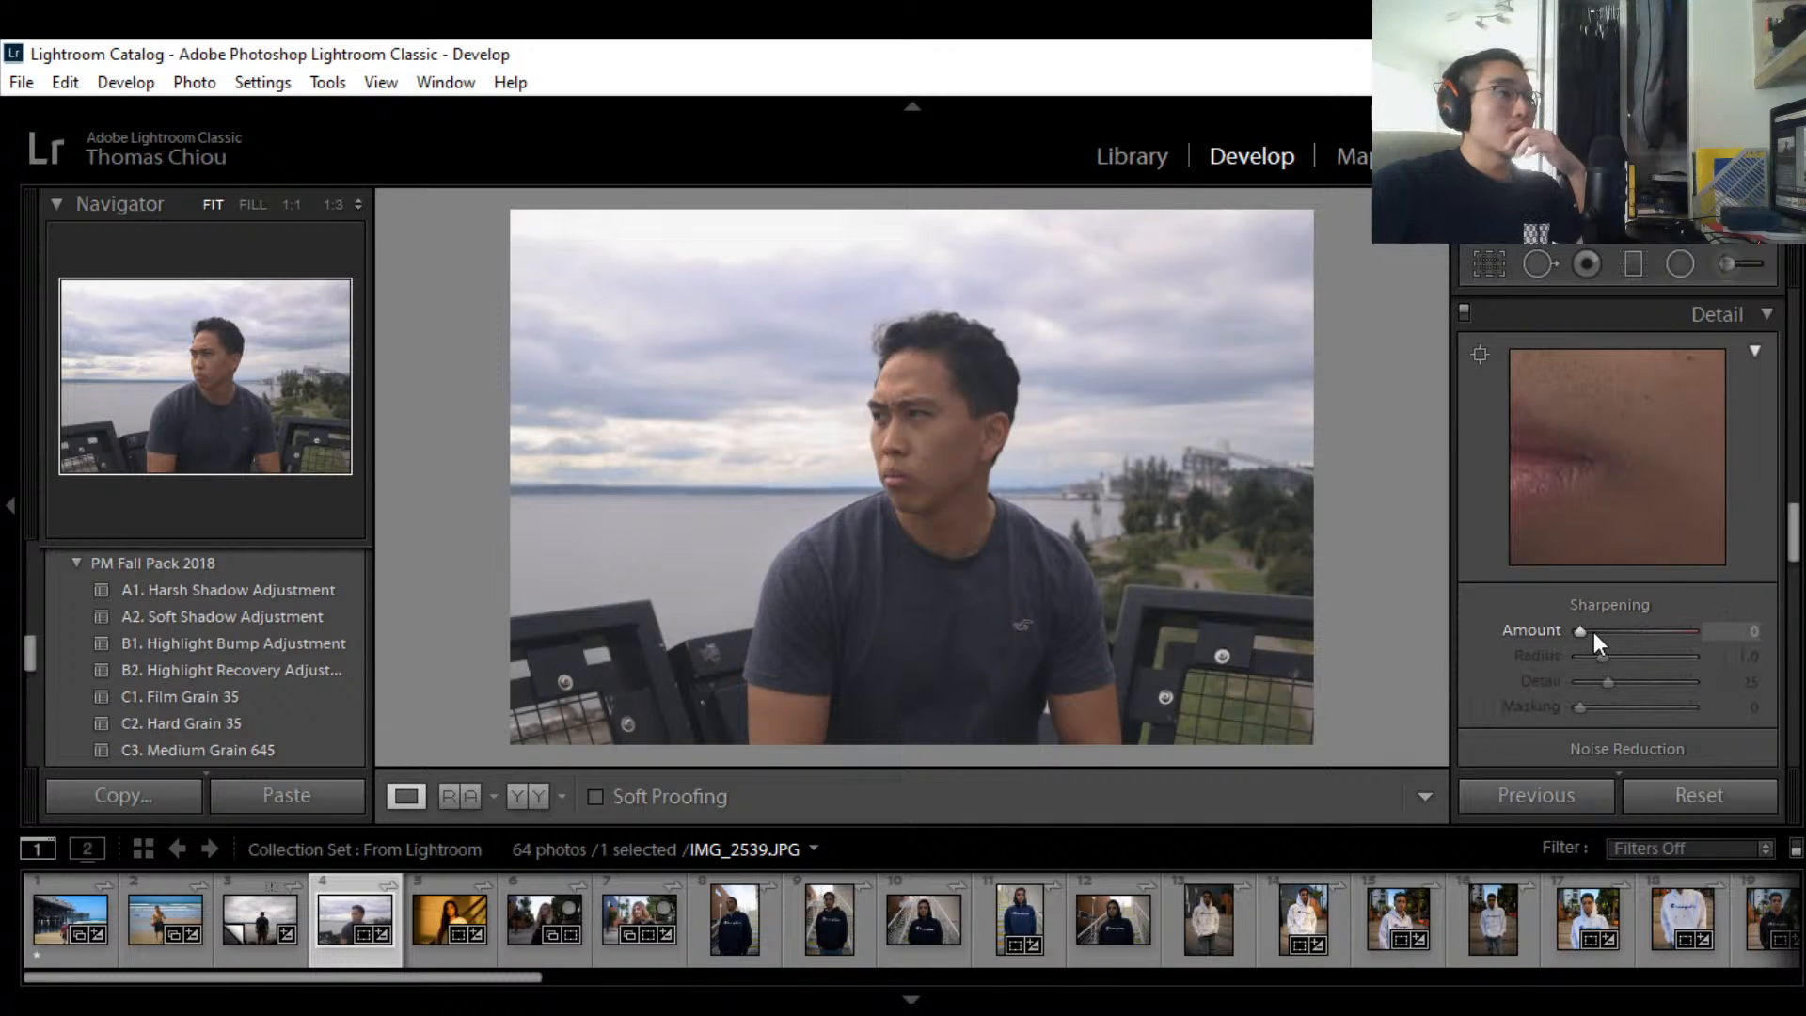
pyautogui.scroll(-3, 1638, 517)
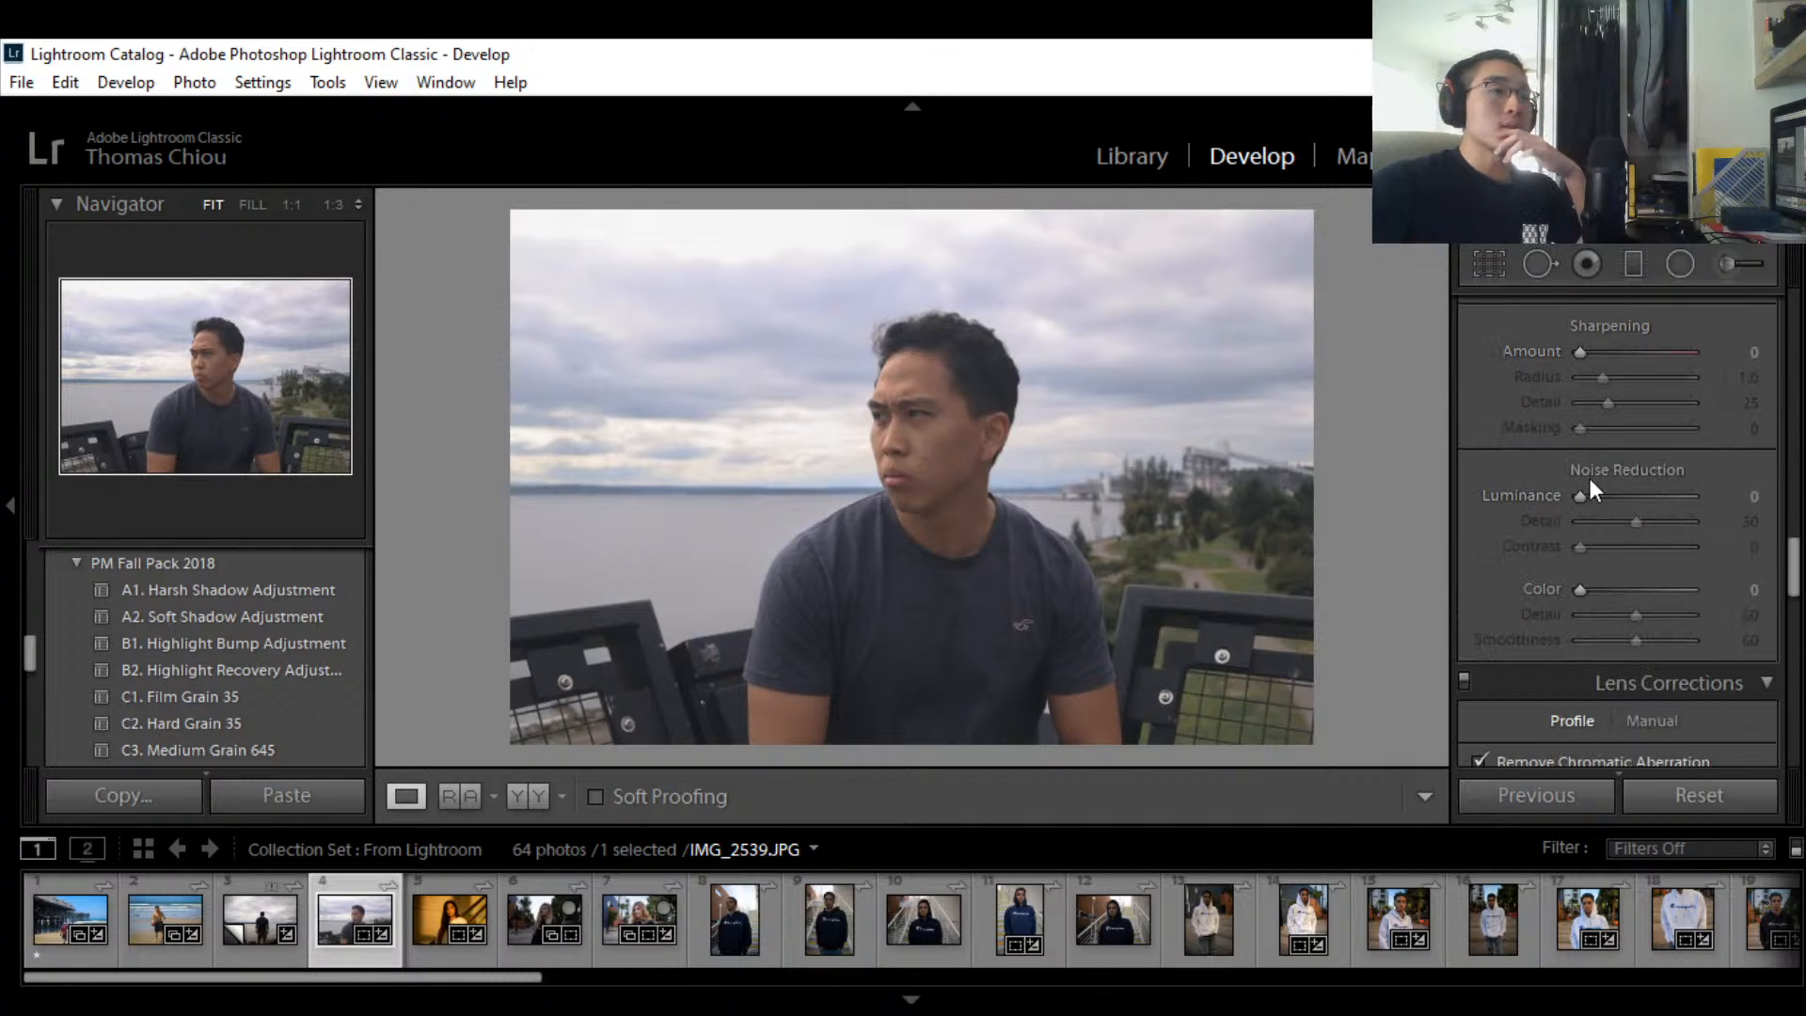
pyautogui.moveTo(1581, 494)
pyautogui.mouseDown()
pyautogui.moveTo(1705, 495)
pyautogui.moveTo(1567, 495)
pyautogui.mouseUp()
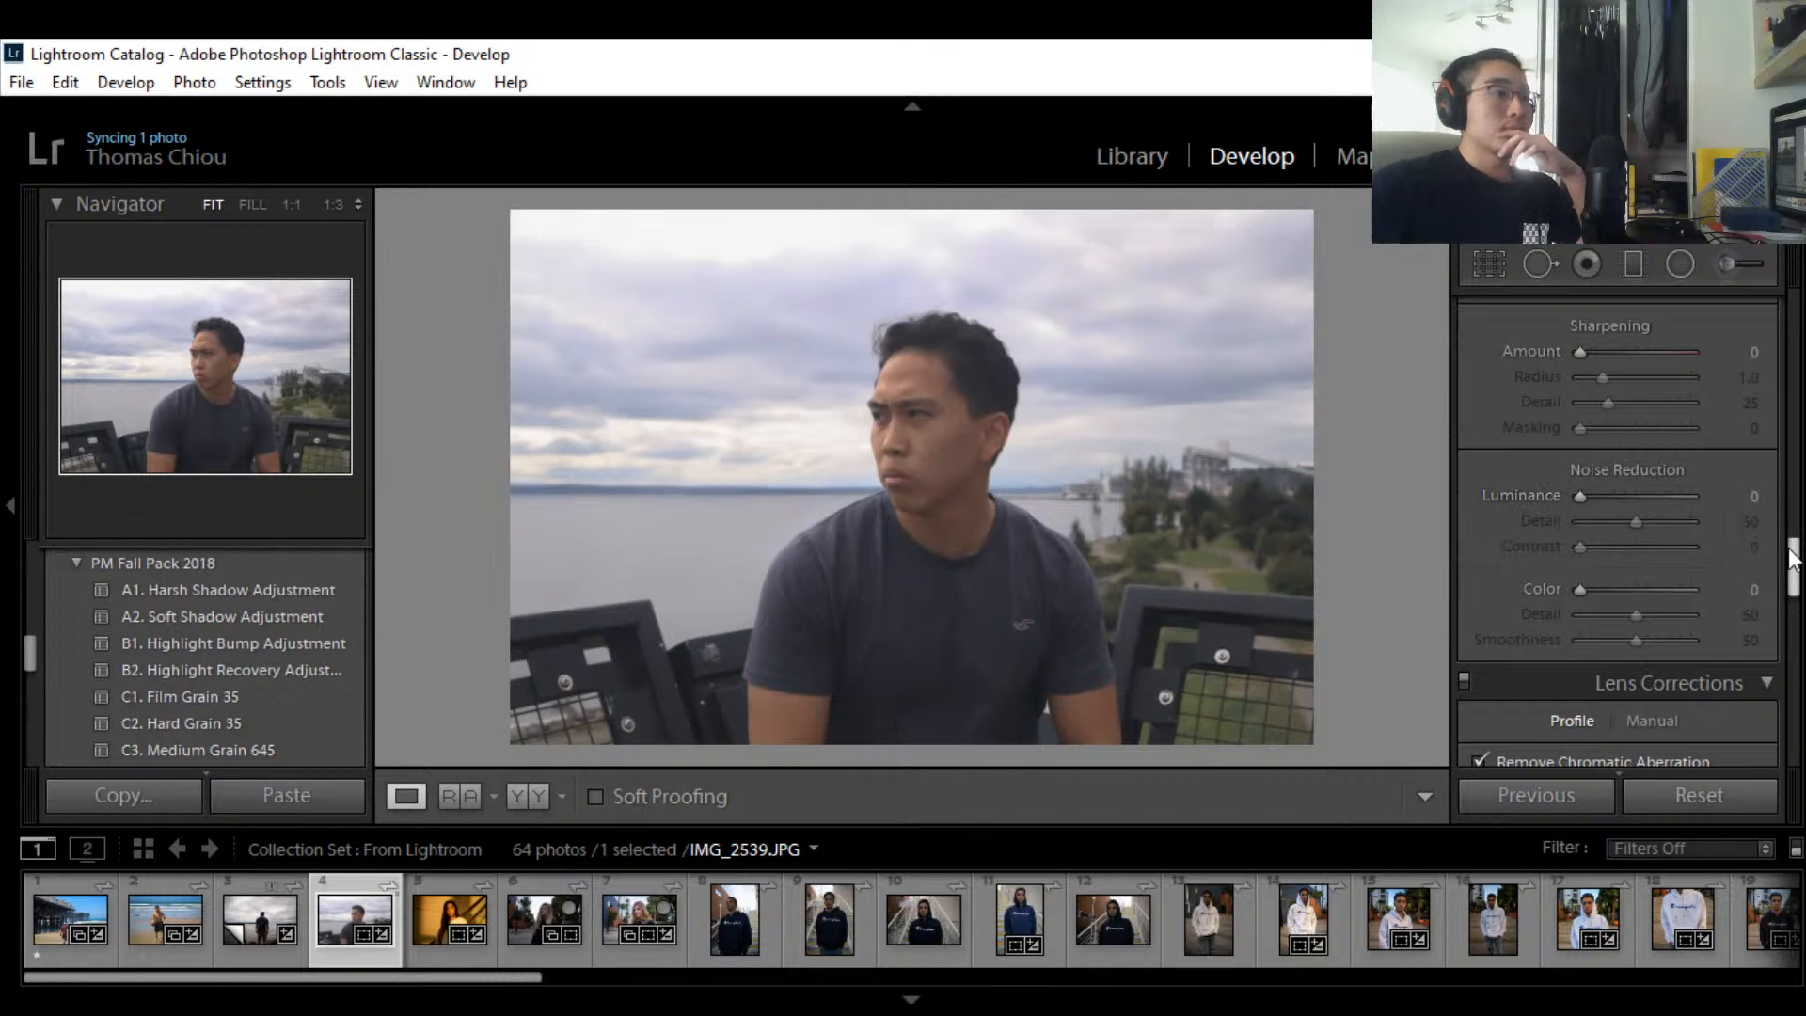
pyautogui.moveTo(1793, 563); pyautogui.dragTo(1791, 451)
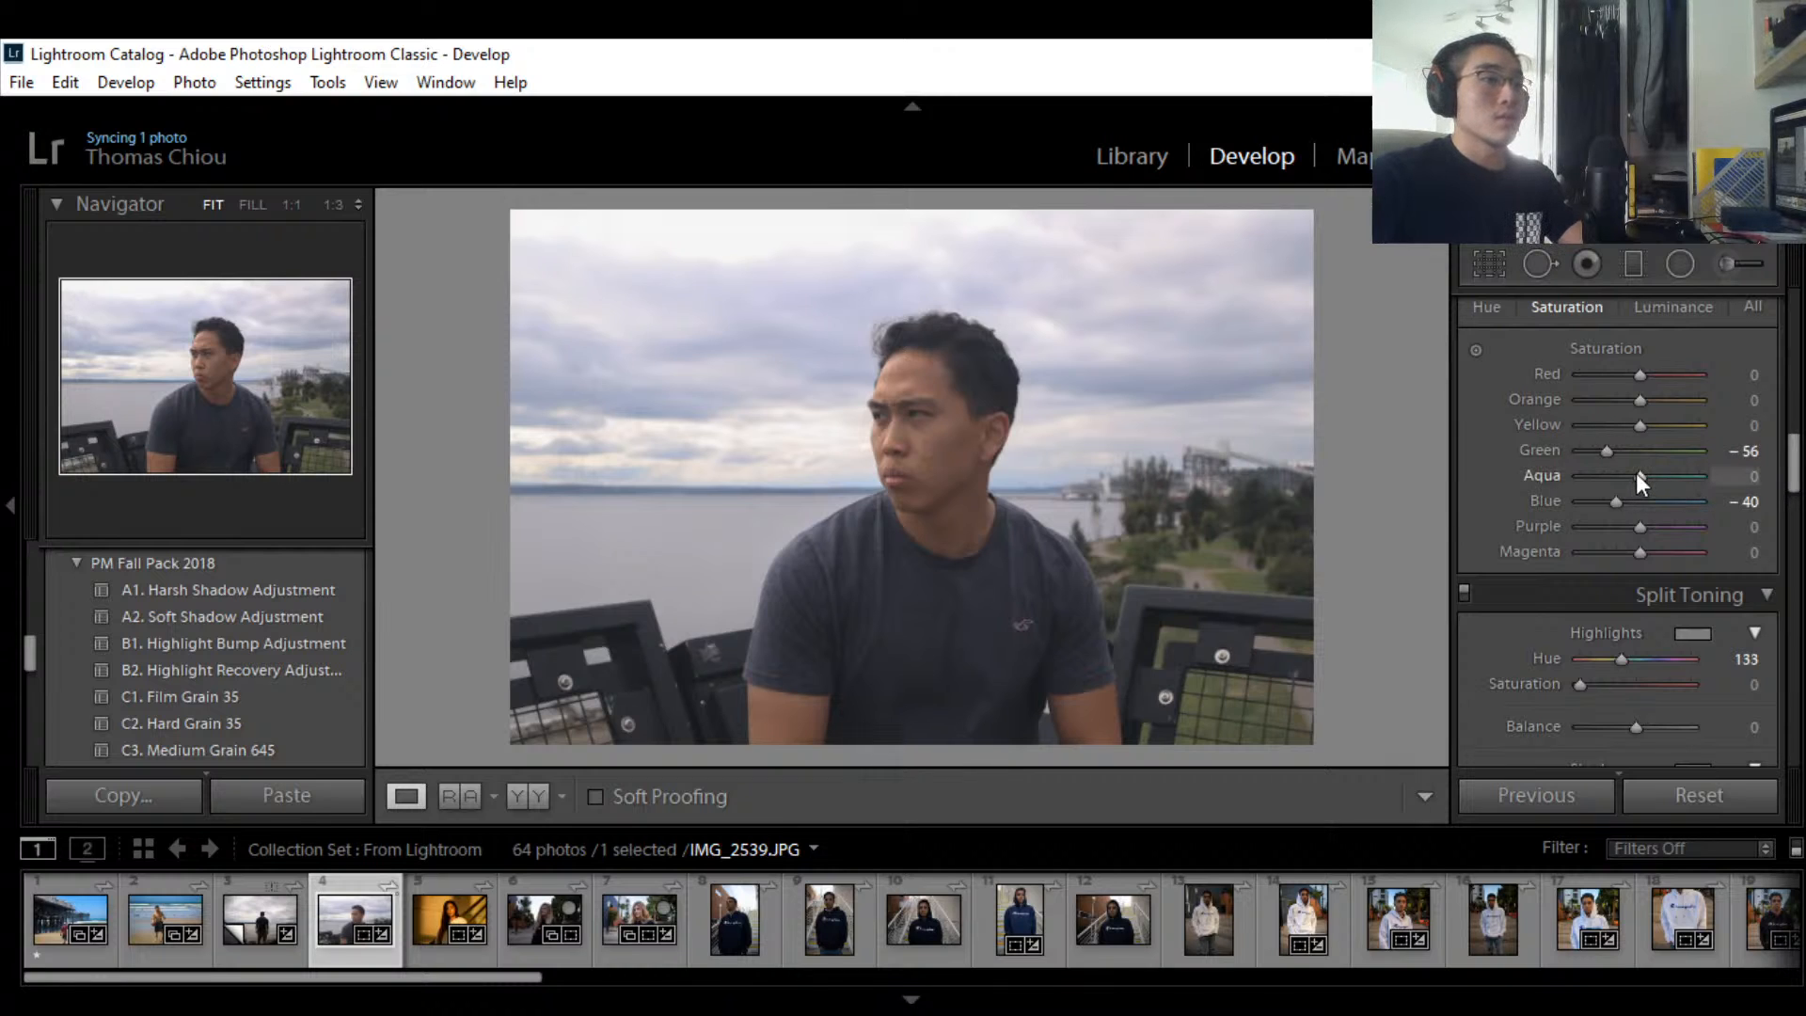
# Step: Raise Aqua saturation to +16 and lower Blue saturation to -56, leaving Green at -56
pyautogui.moveTo(1634, 472); pyautogui.dragTo(1736, 474)
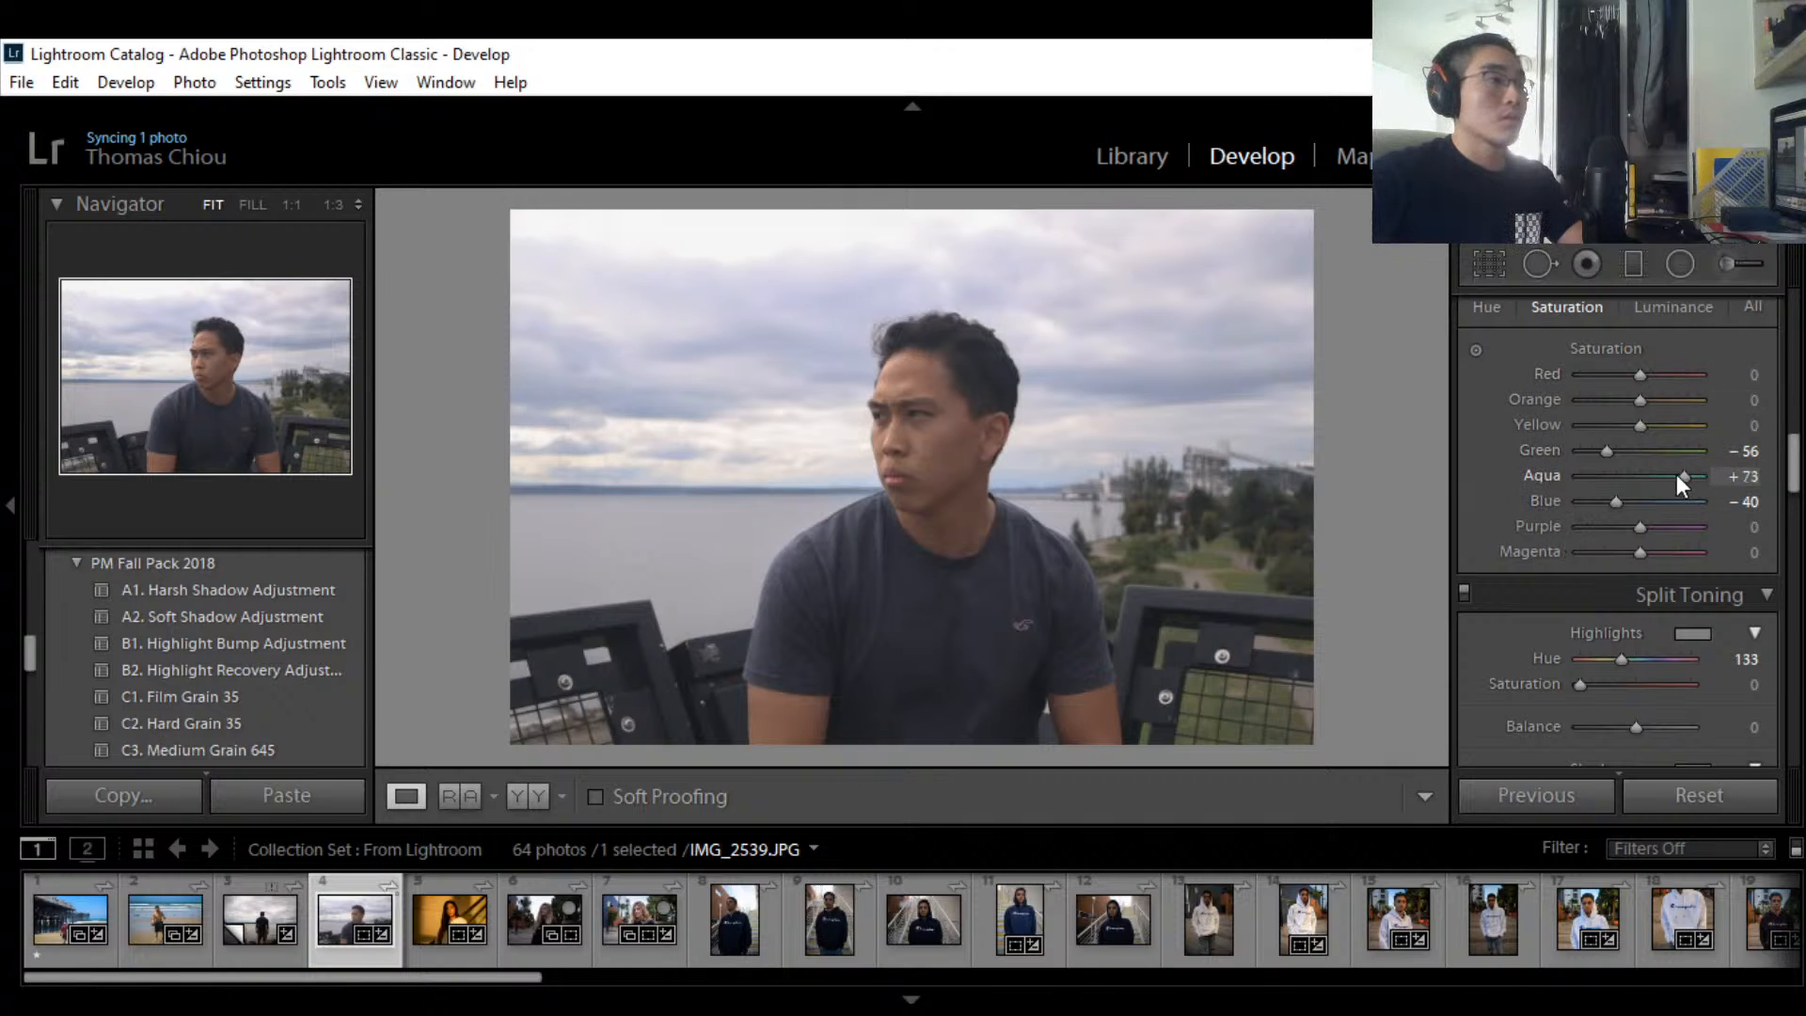
pyautogui.moveTo(1676, 474); pyautogui.dragTo(1646, 474)
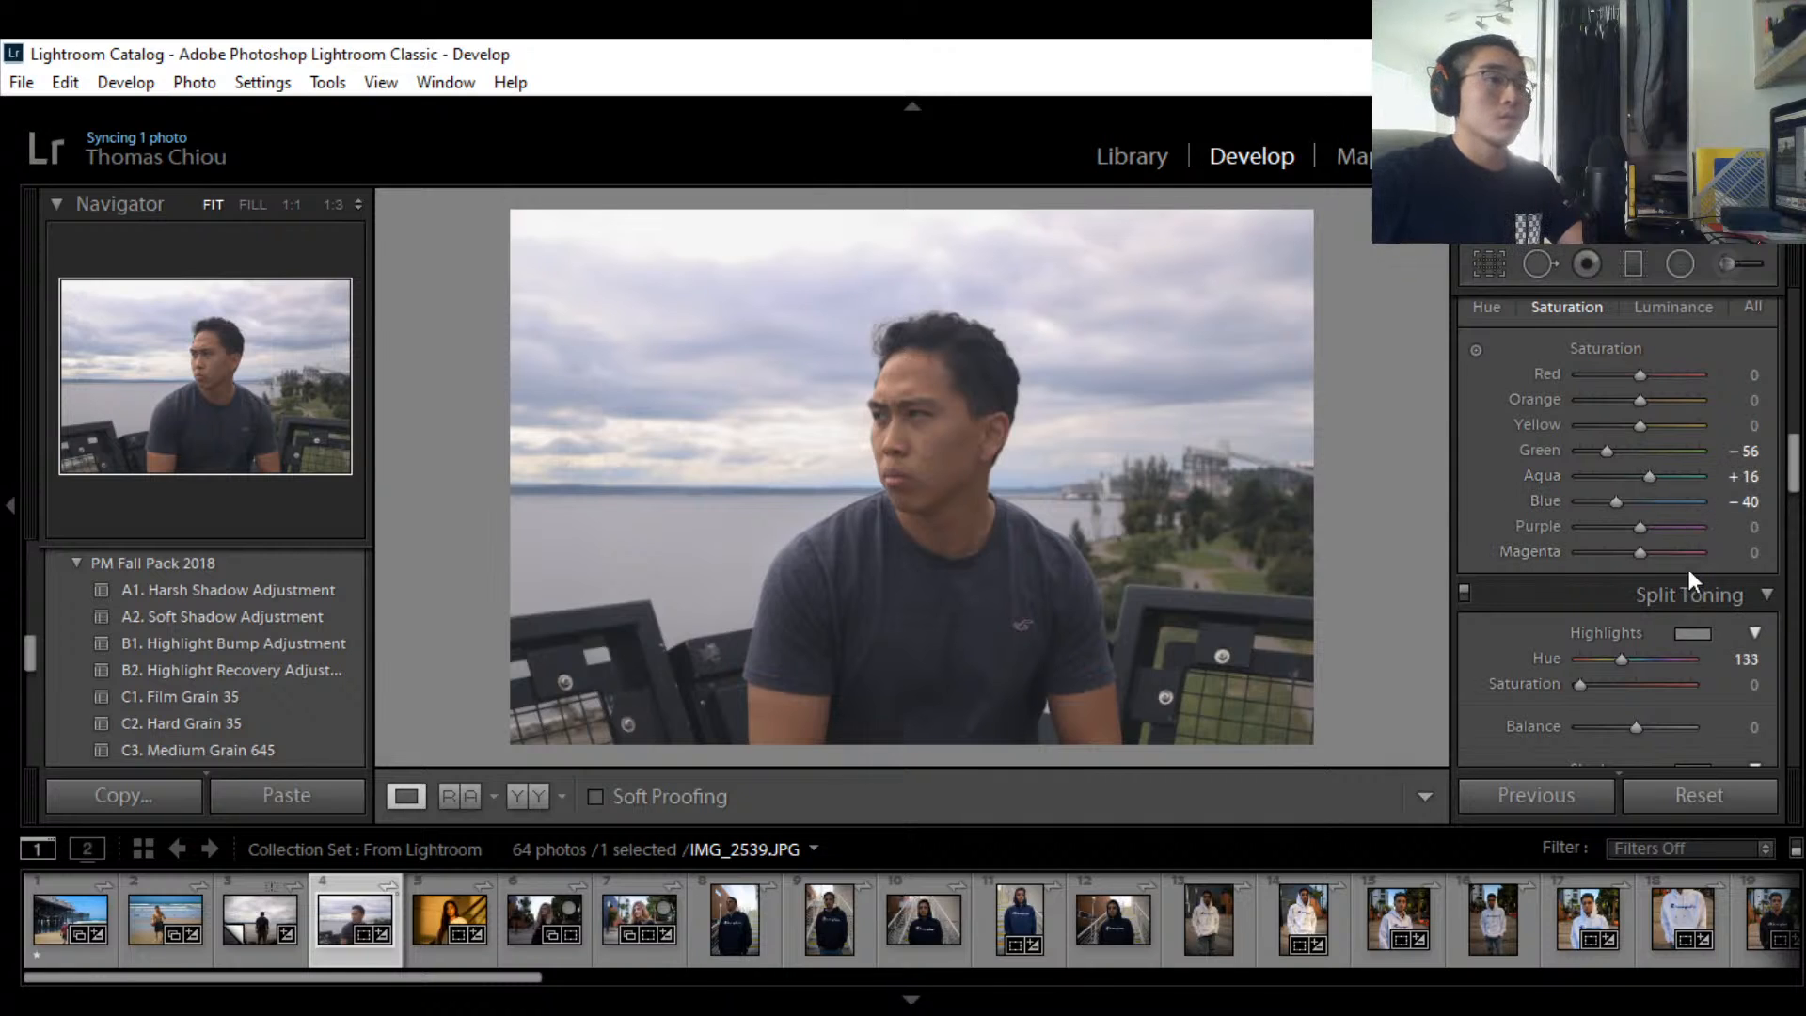
pyautogui.moveTo(1615, 495)
pyautogui.mouseDown()
pyautogui.moveTo(1579, 497)
pyautogui.moveTo(1607, 501)
pyautogui.mouseUp()
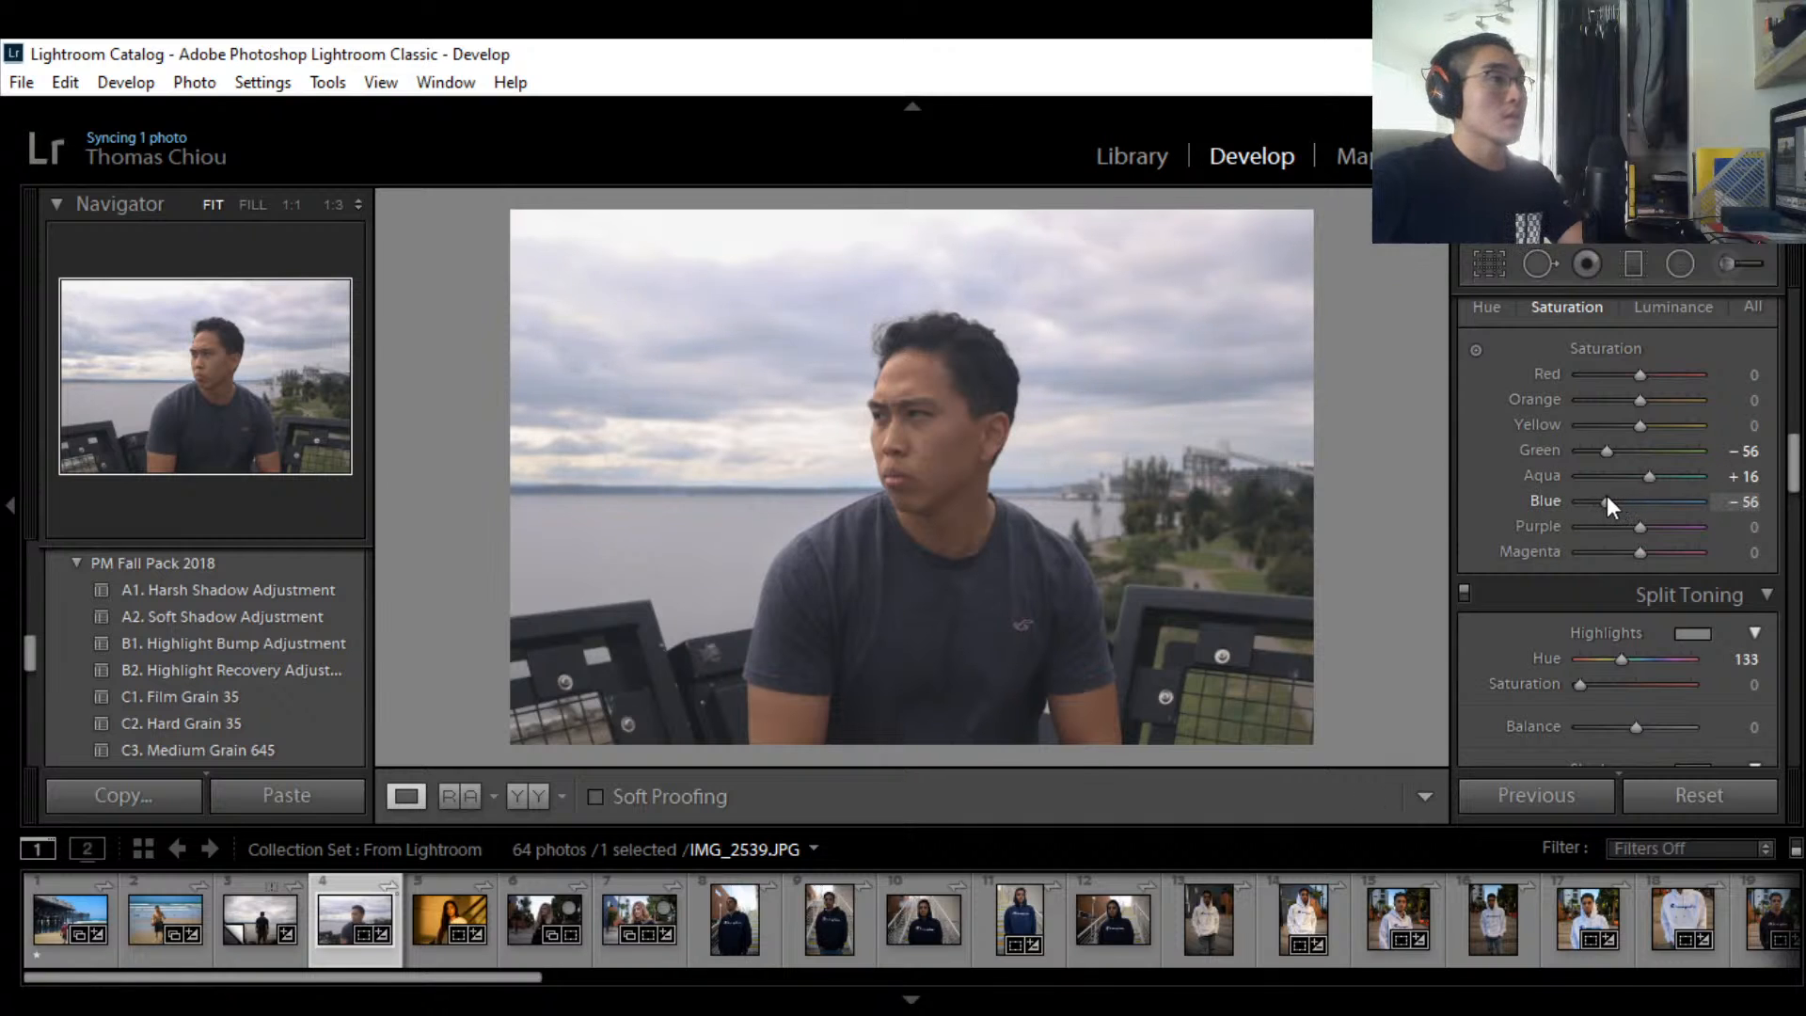
pyautogui.click(1733, 505)
pyautogui.write('-55')
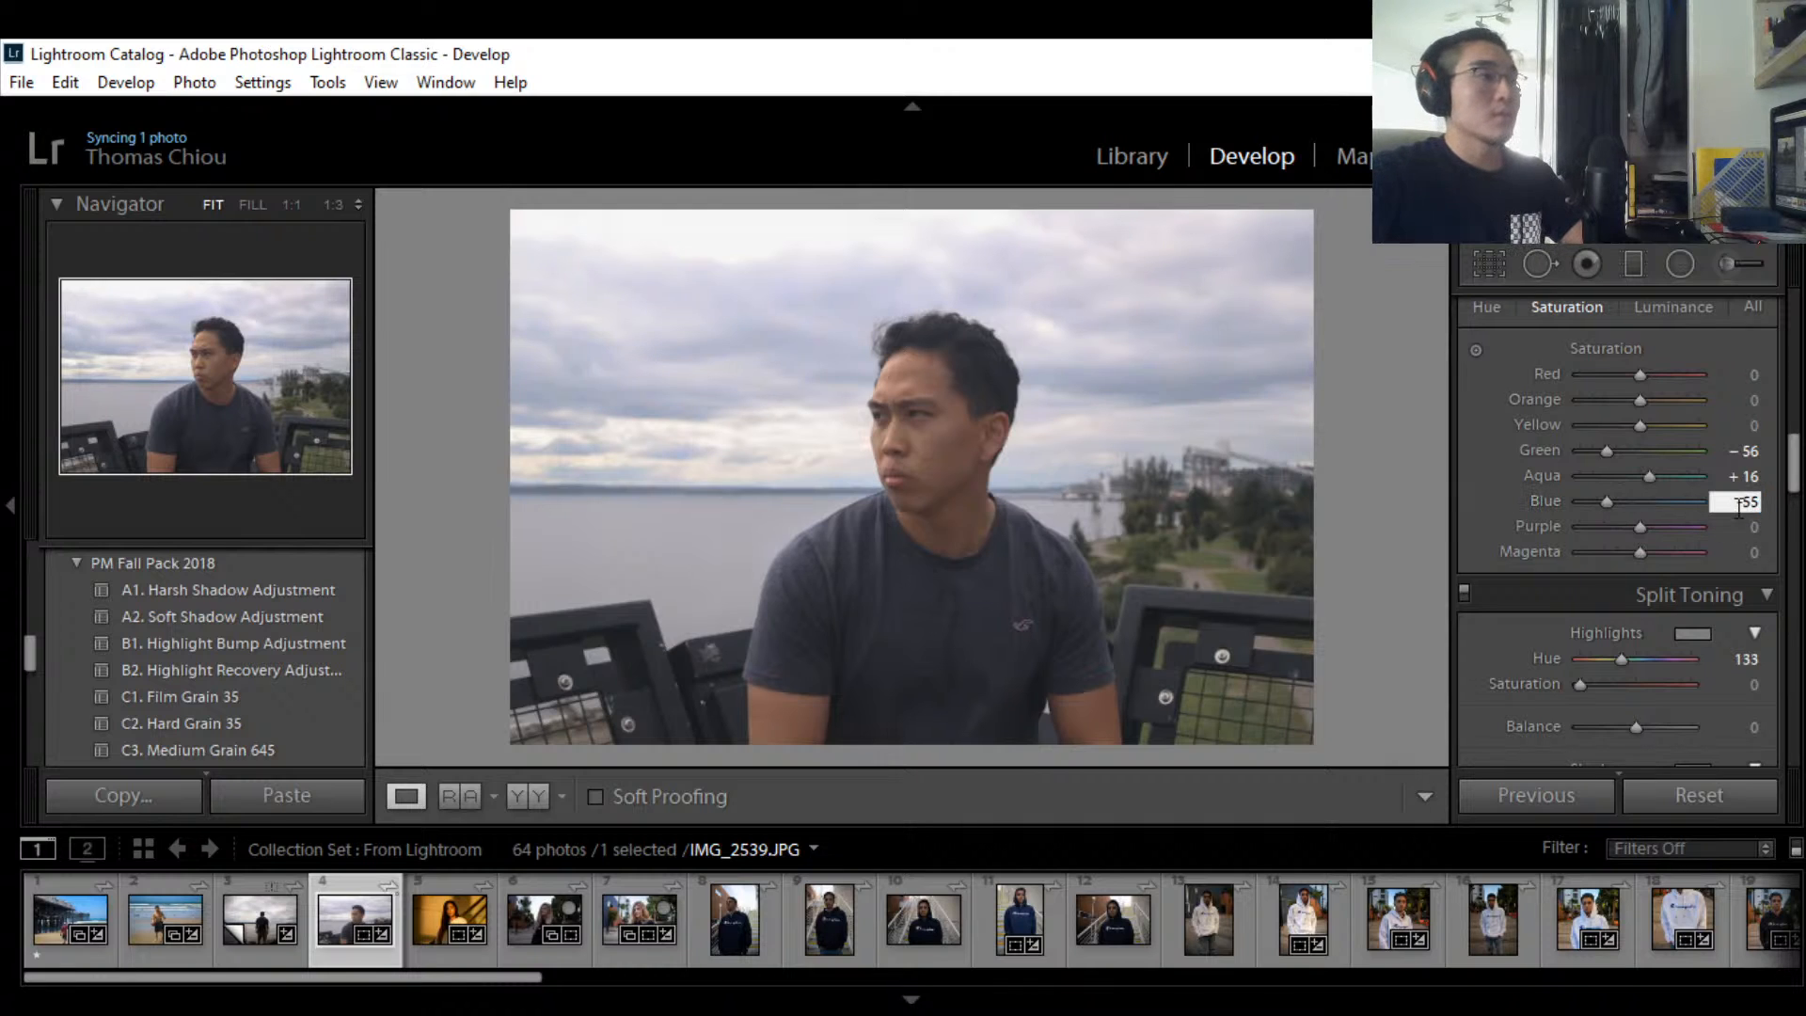
pyautogui.scroll(3, 1666, 397)
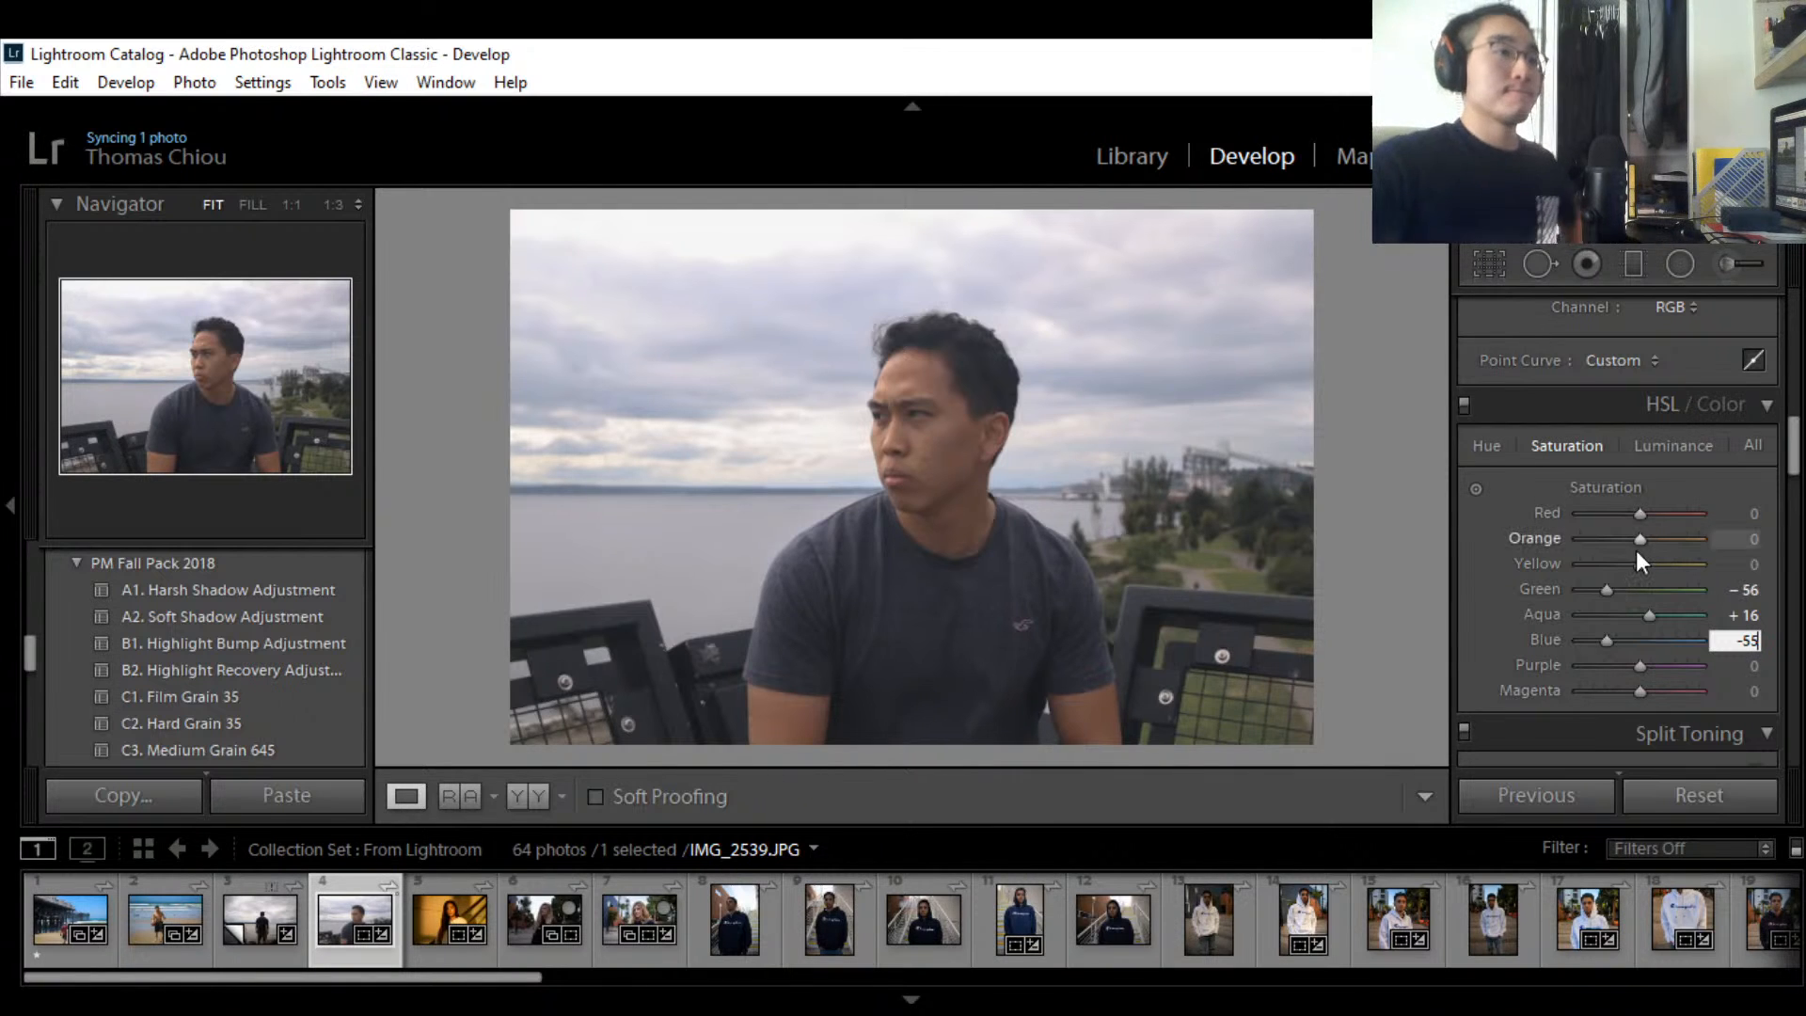
pyautogui.click(1476, 445)
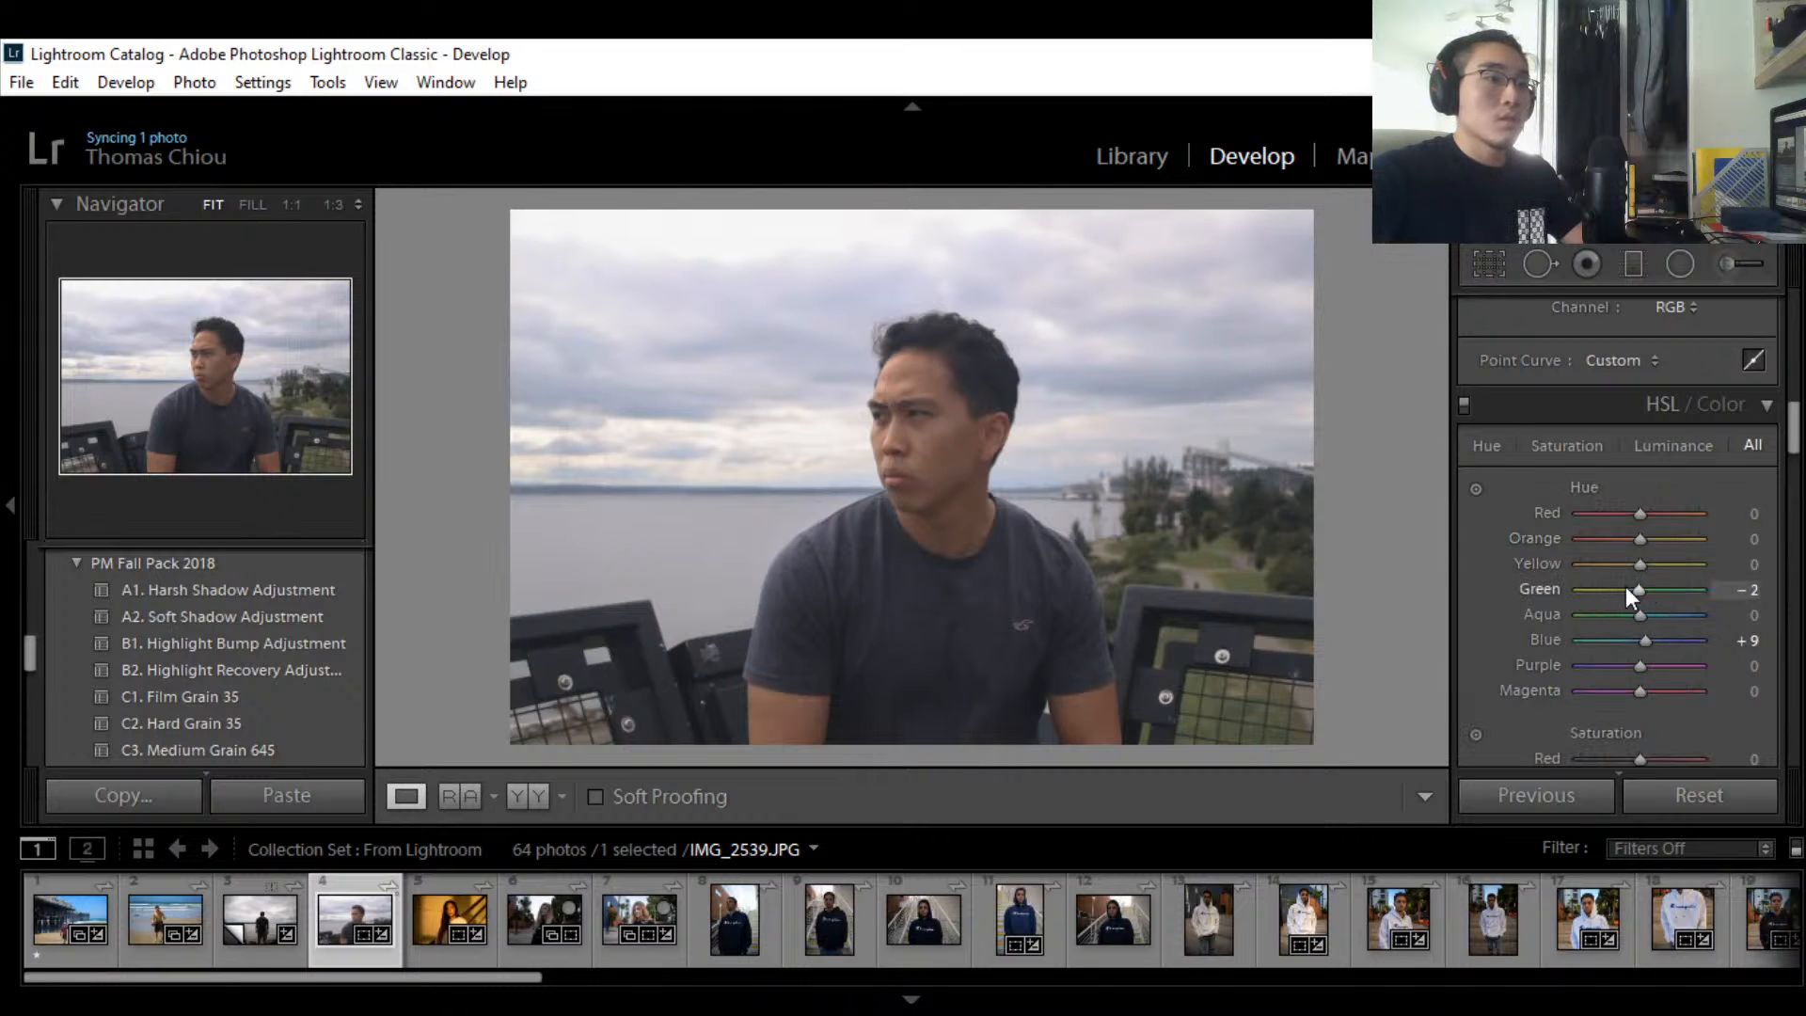
pyautogui.hotkey('ctrl', 'z')
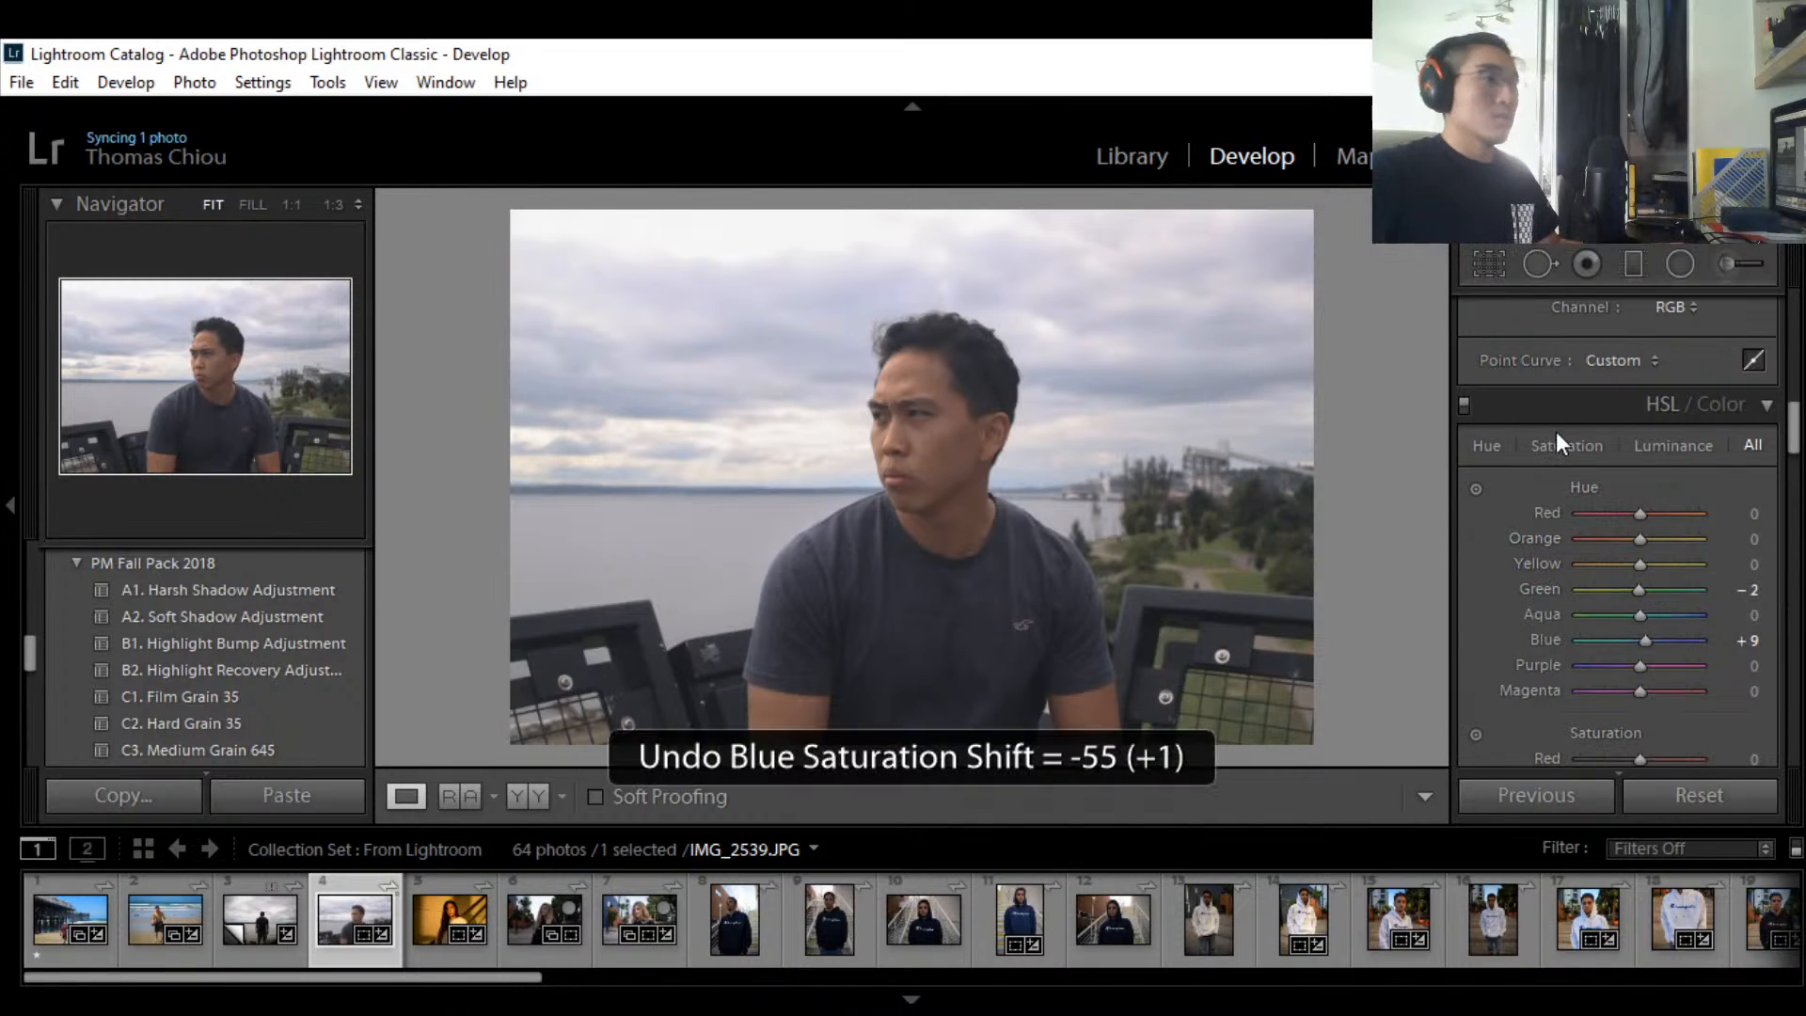
pyautogui.click(1565, 448)
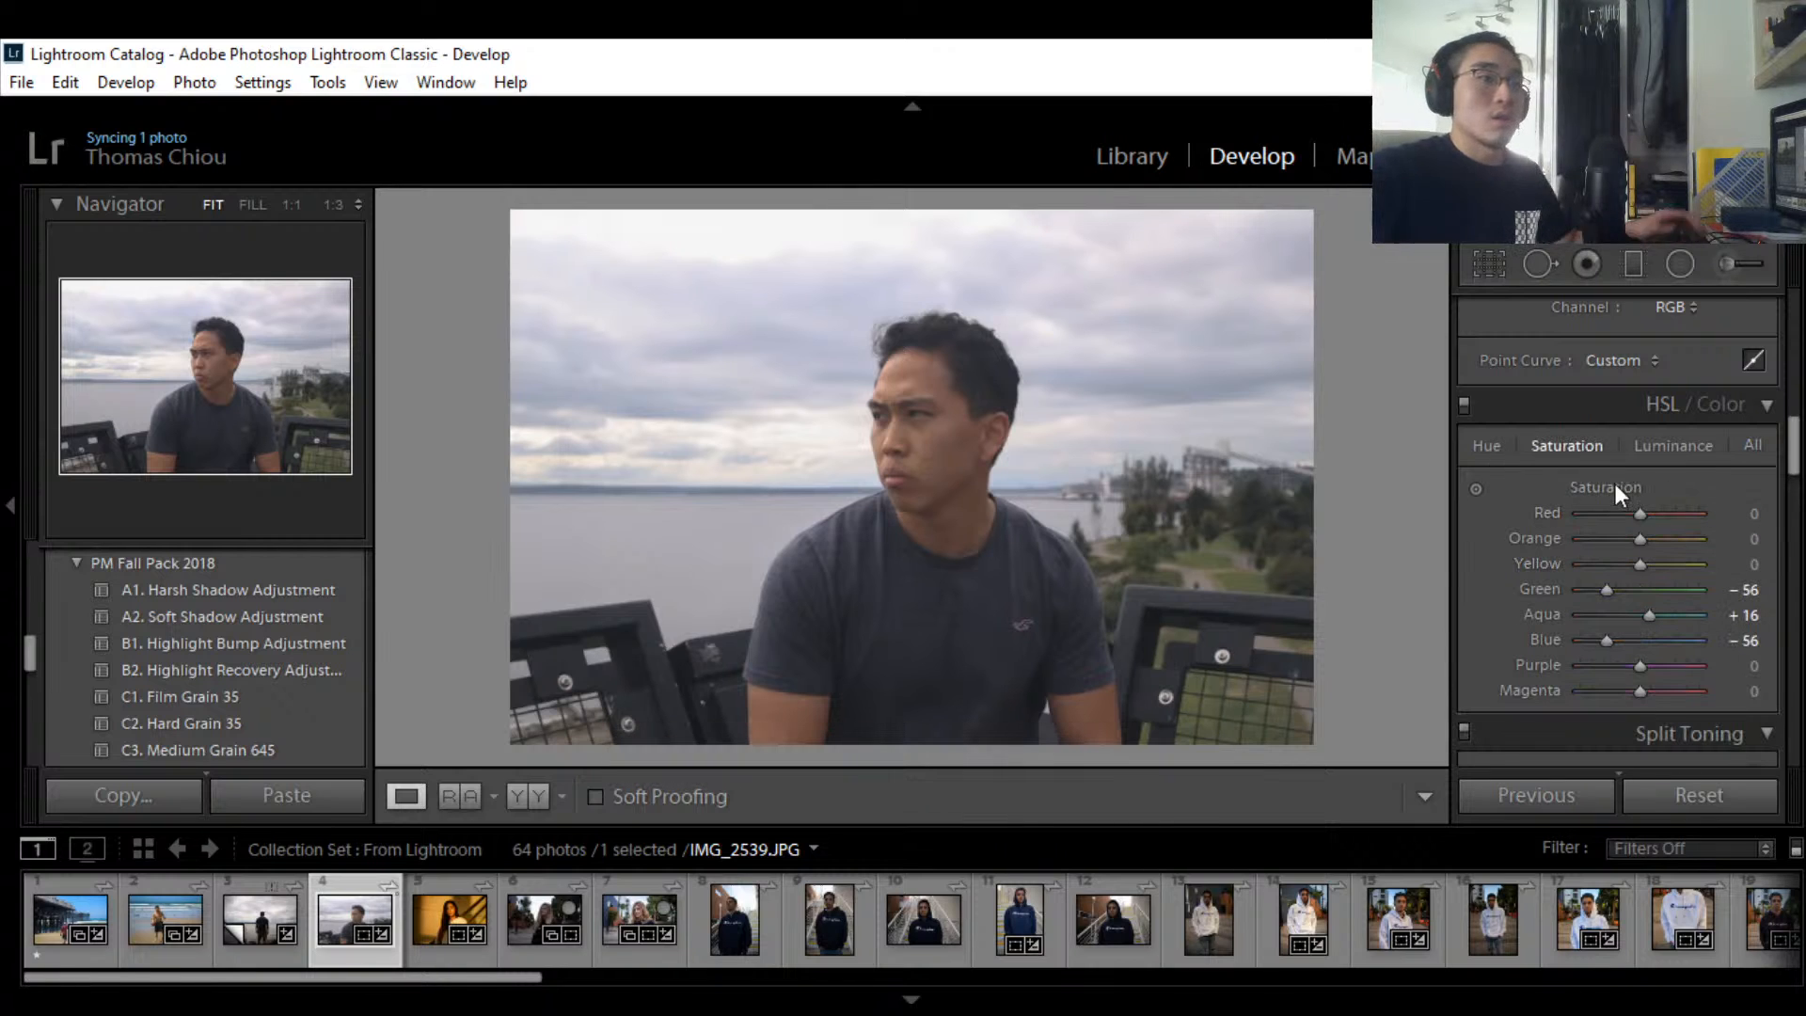
# Step: In the HSL Luminance view, darken the greens and set Blue luminance to -55
pyautogui.click(1692, 449)
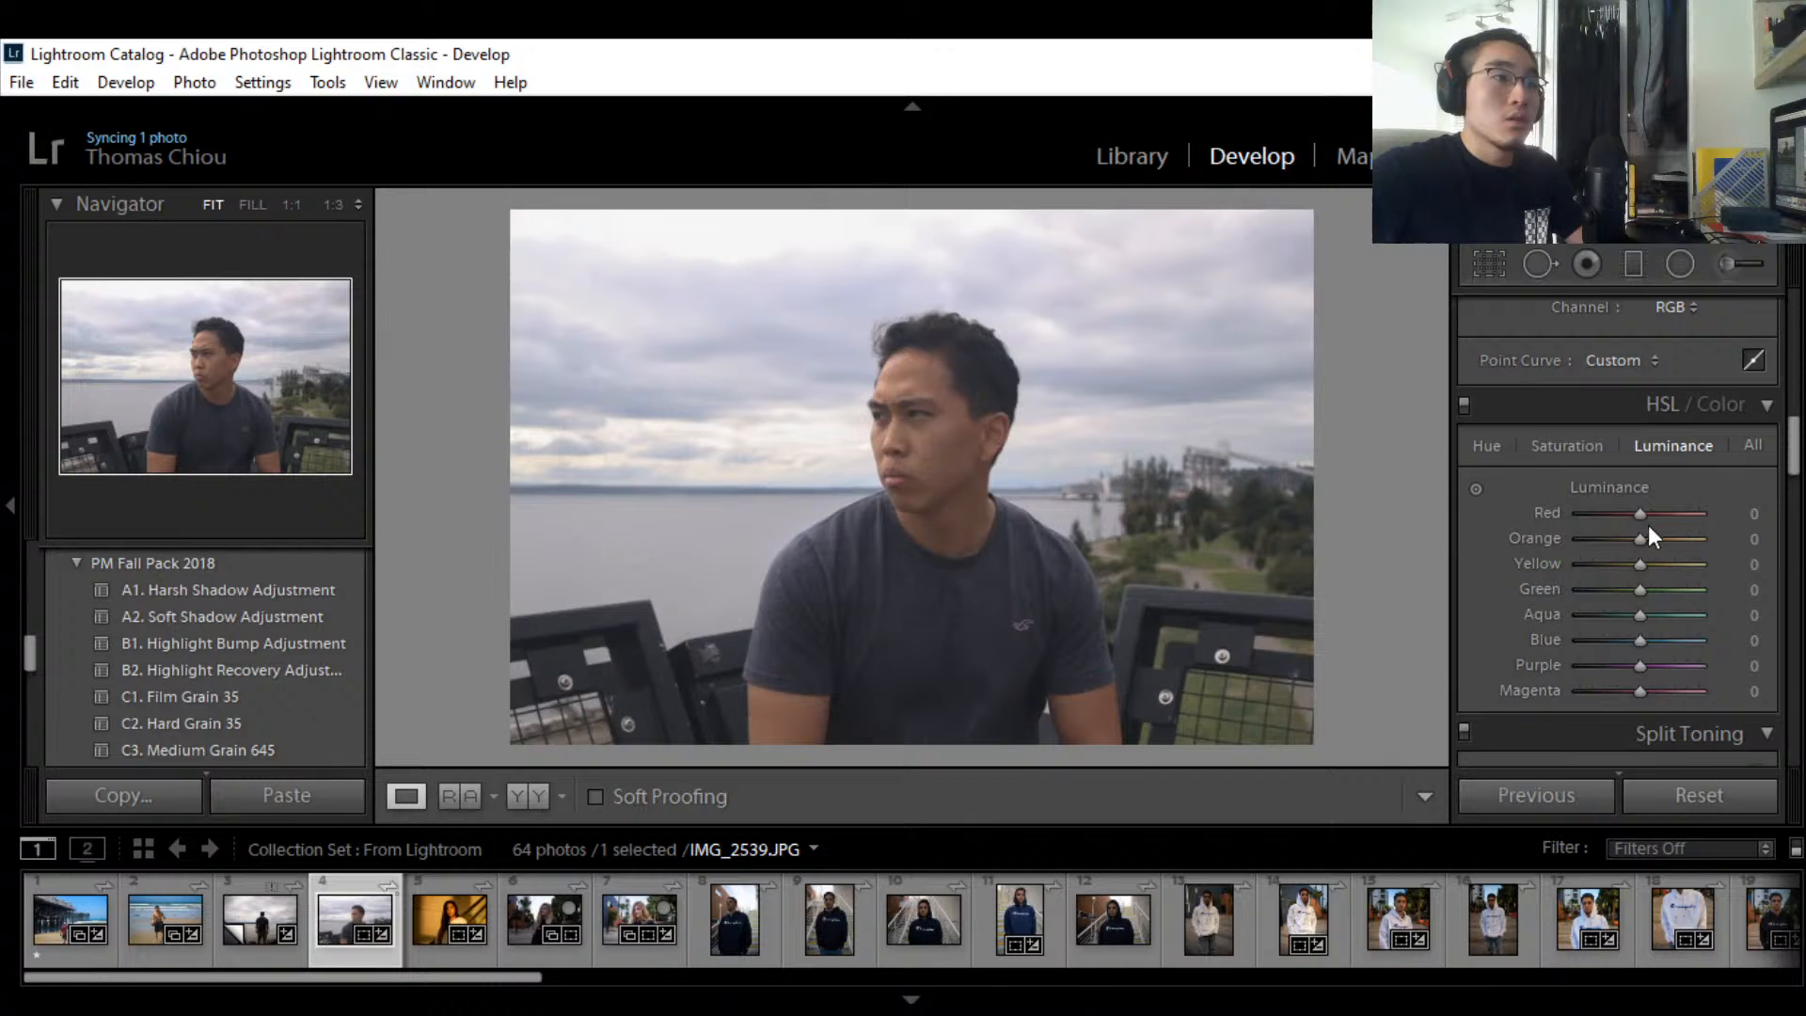
pyautogui.moveTo(1640, 519)
pyautogui.mouseDown()
pyautogui.moveTo(1622, 517)
pyautogui.moveTo(1640, 517)
pyautogui.mouseUp()
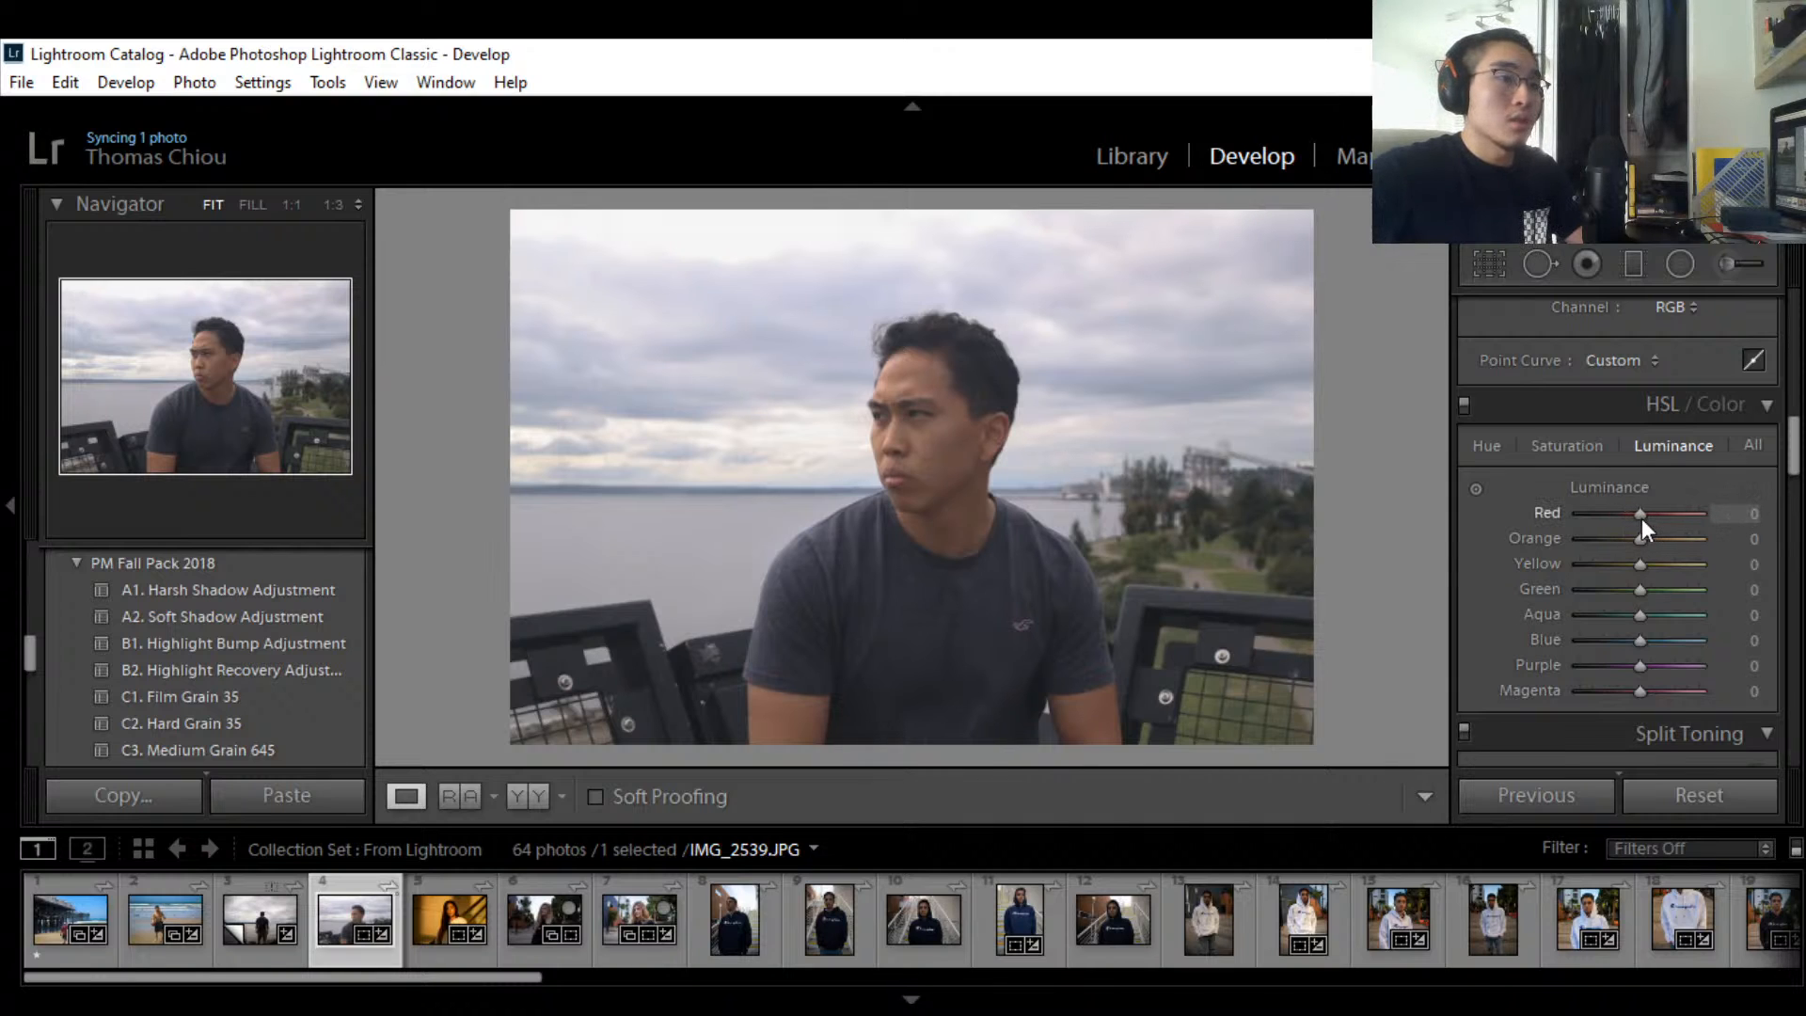
pyautogui.scroll(-3, 1657, 578)
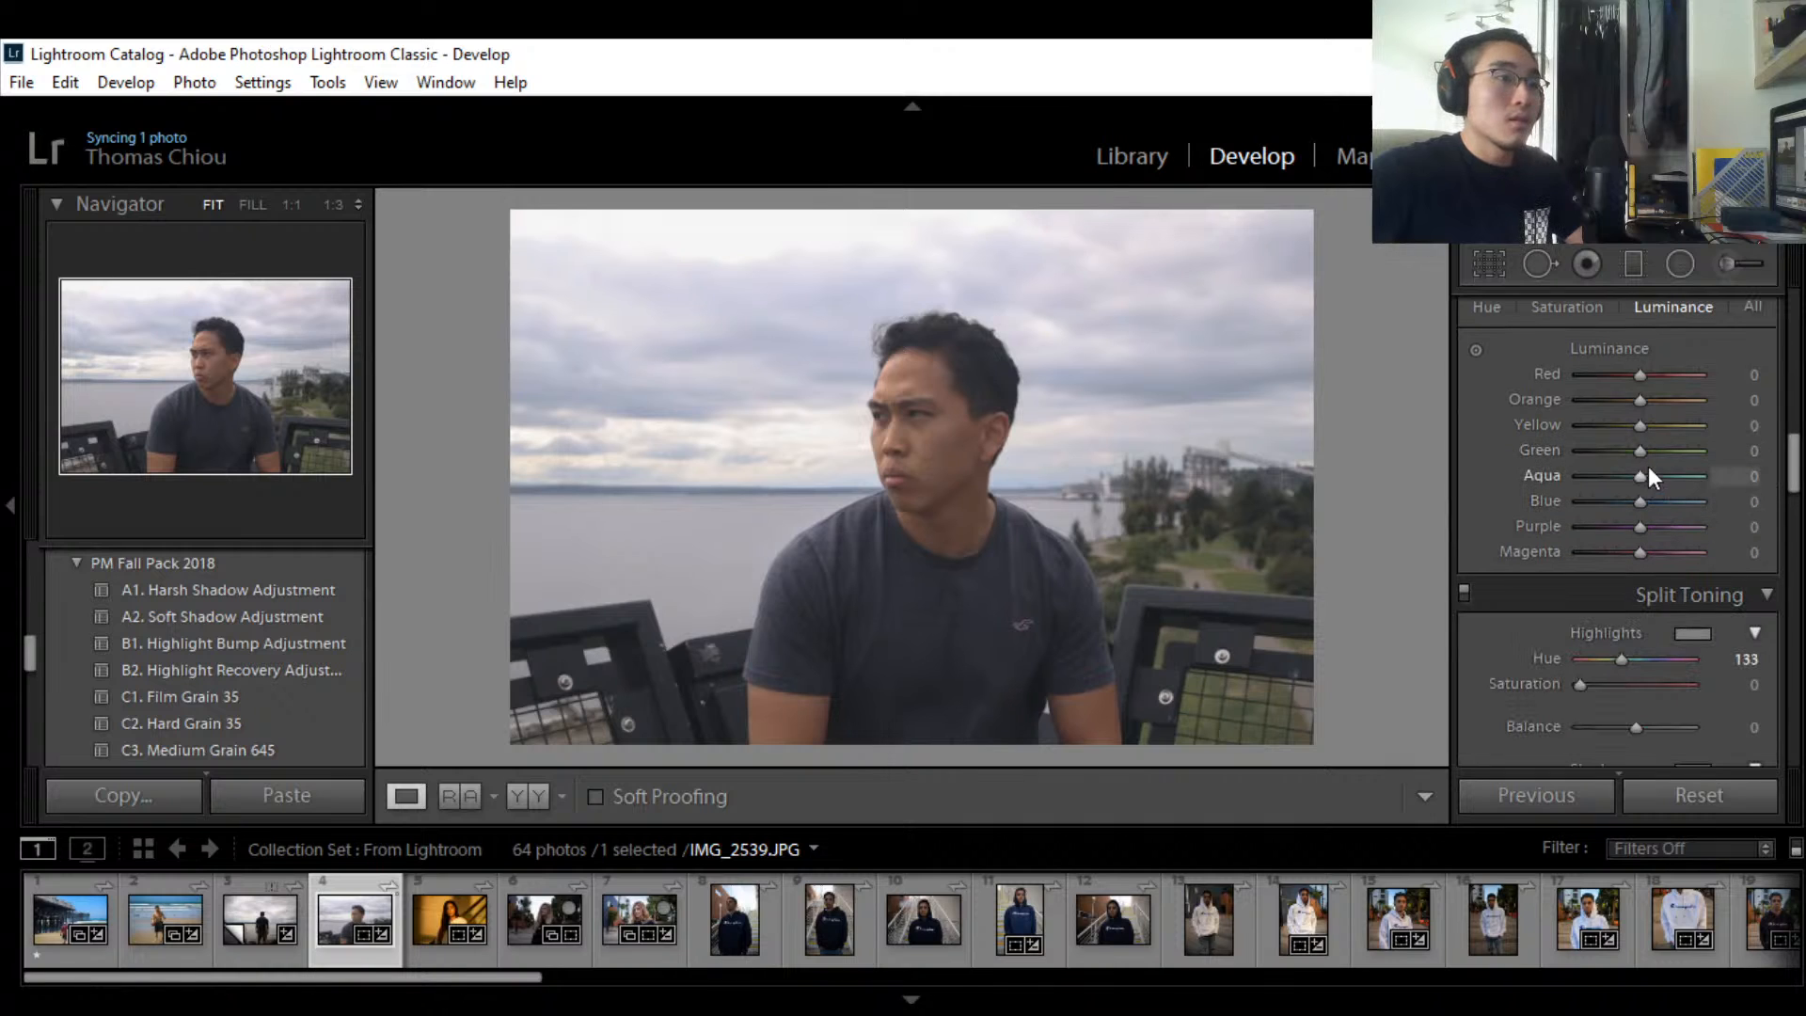
pyautogui.moveTo(1639, 449)
pyautogui.mouseDown()
pyautogui.moveTo(1610, 450)
pyautogui.moveTo(1683, 450)
pyautogui.moveTo(1615, 450)
pyautogui.mouseUp()
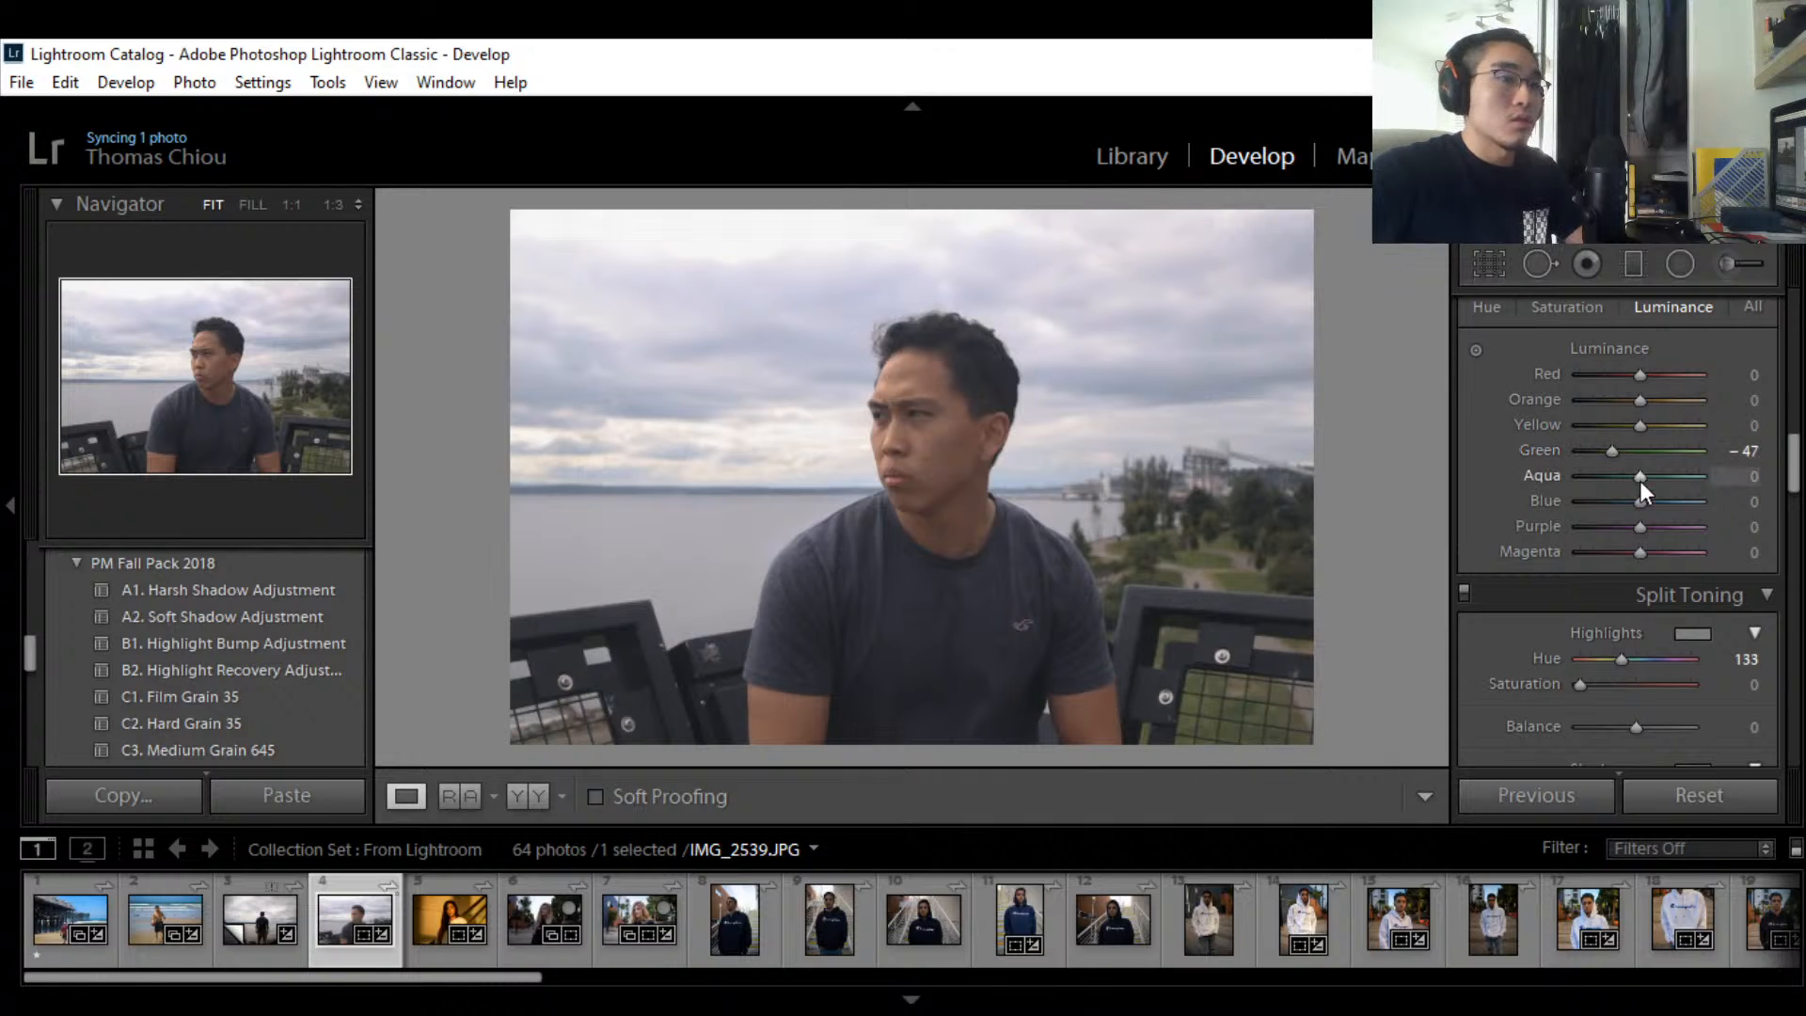
pyautogui.moveTo(1642, 506)
pyautogui.mouseDown()
pyautogui.moveTo(1593, 506)
pyautogui.moveTo(1612, 506)
pyautogui.mouseUp()
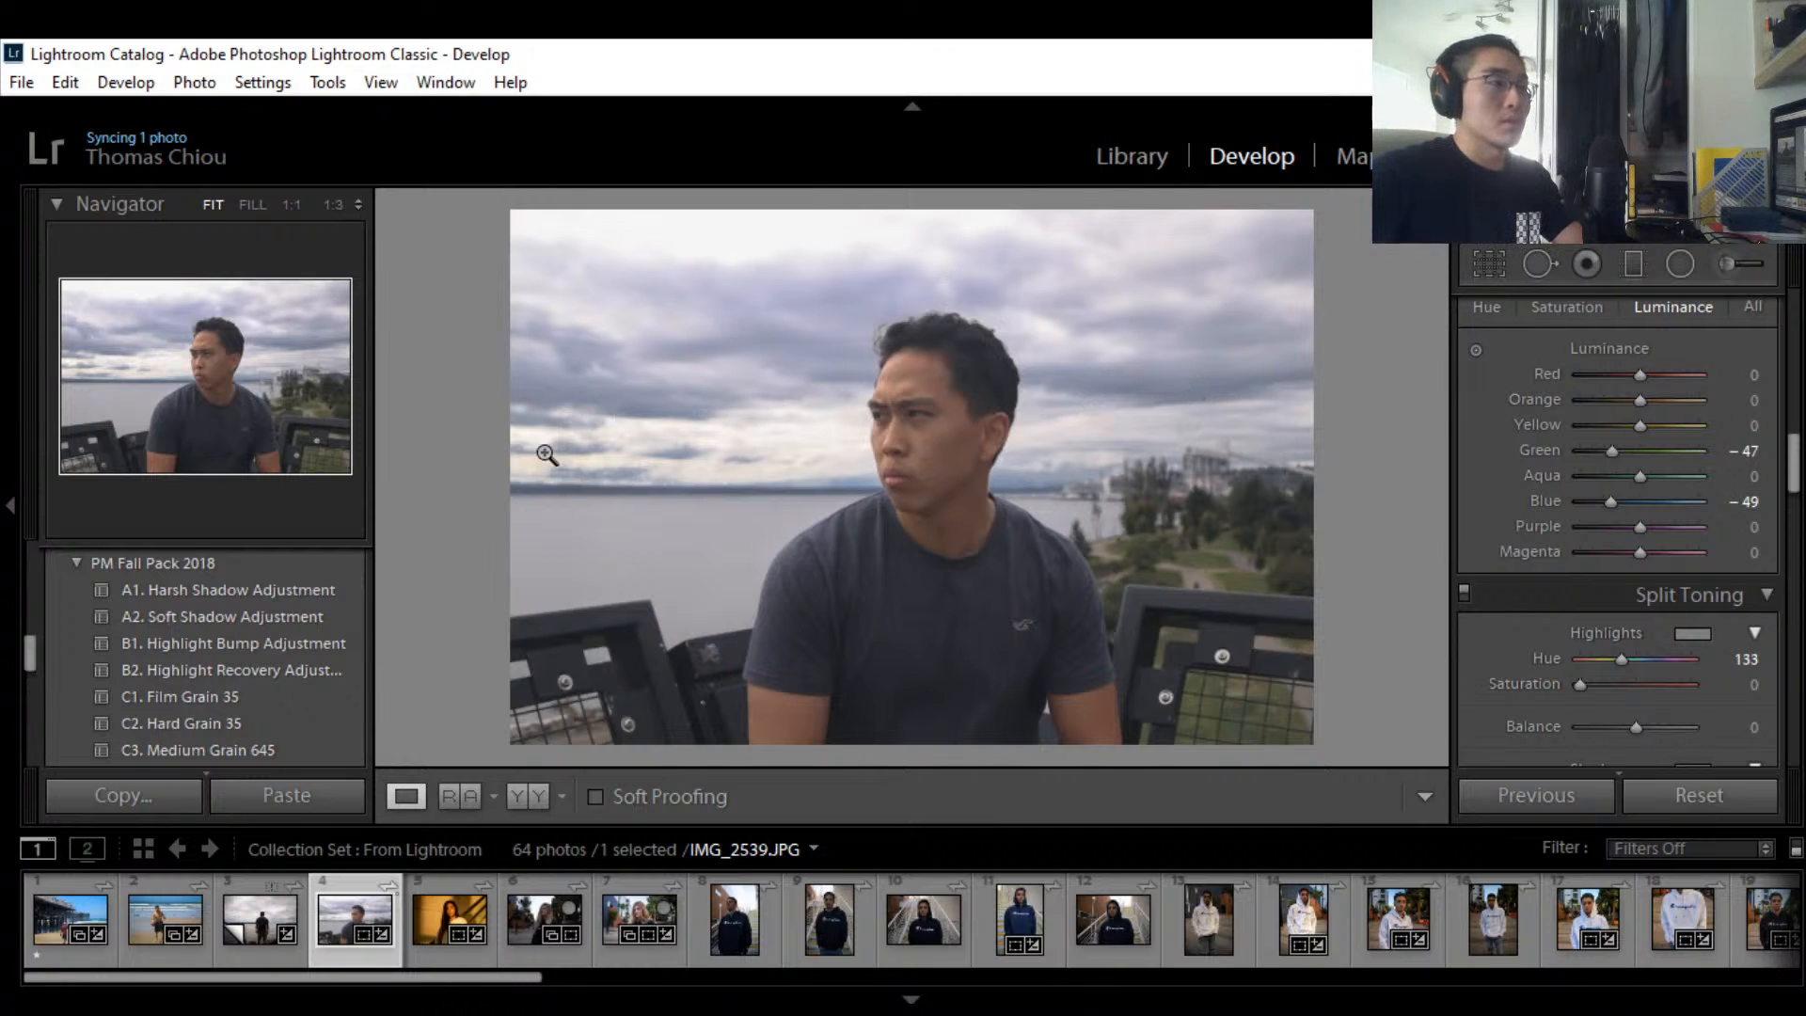
pyautogui.moveTo(1615, 505); pyautogui.dragTo(1610, 504)
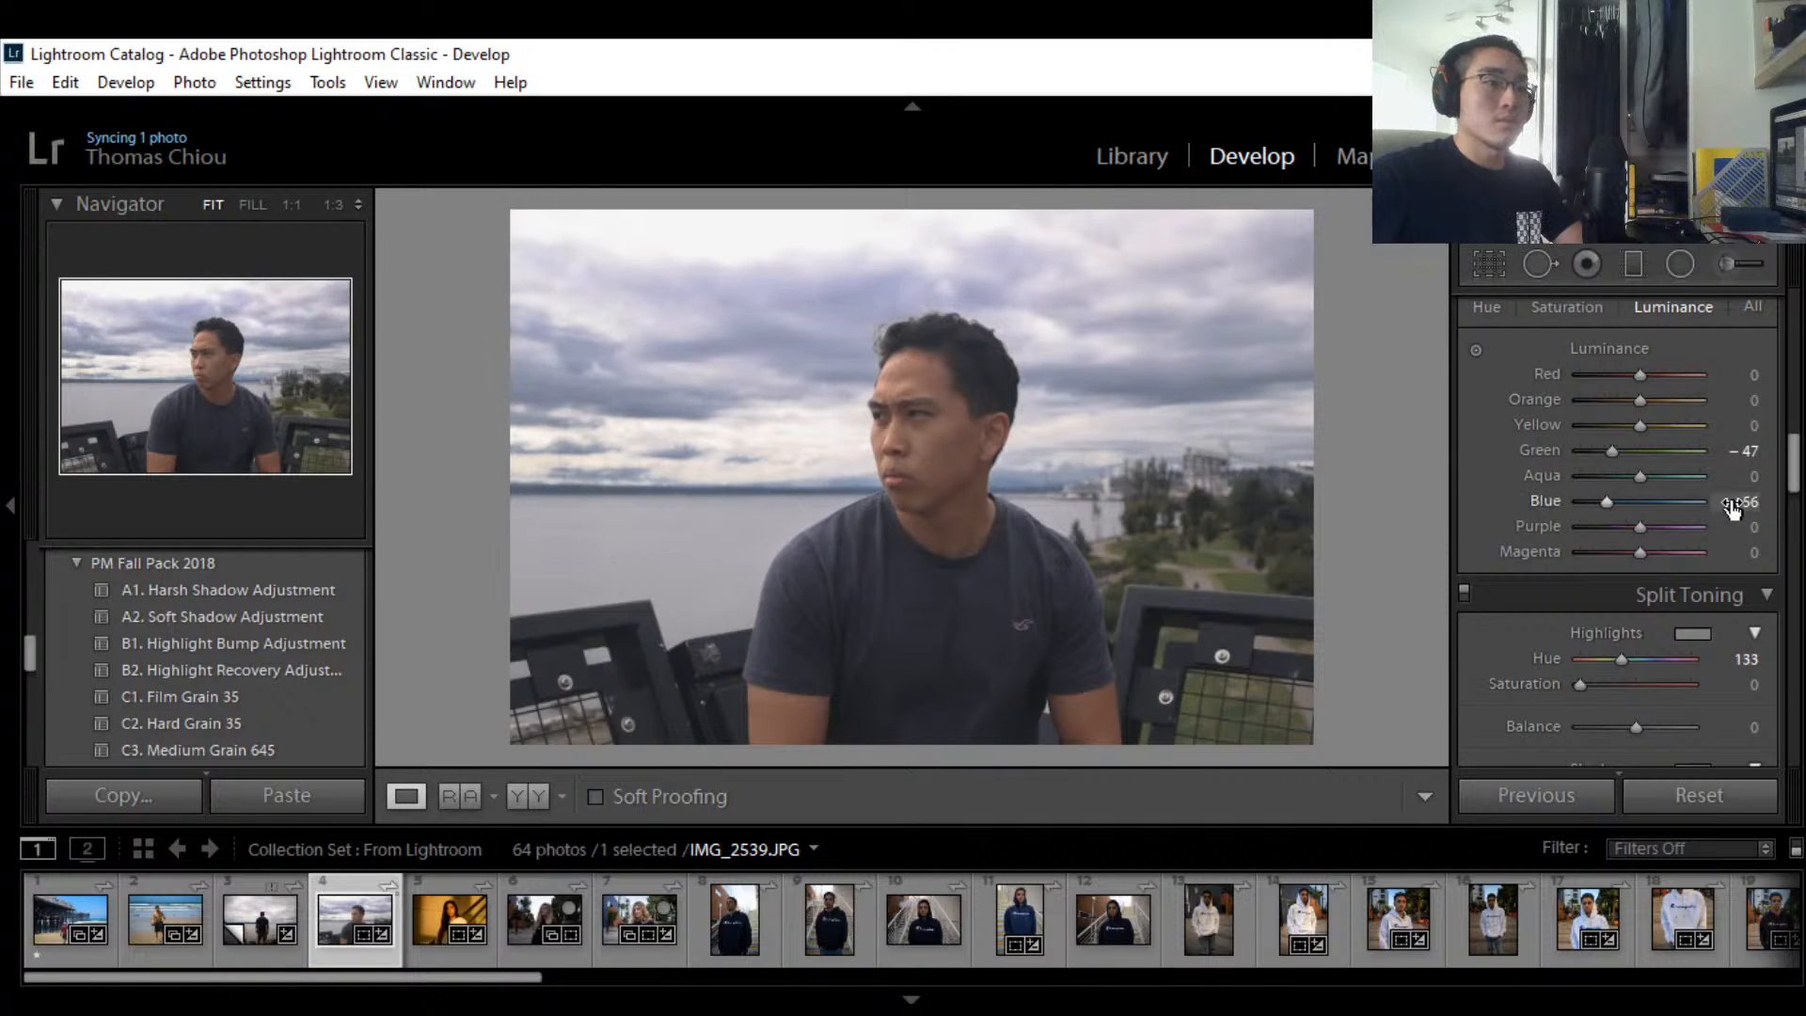
pyautogui.click(1754, 504)
pyautogui.write('-55')
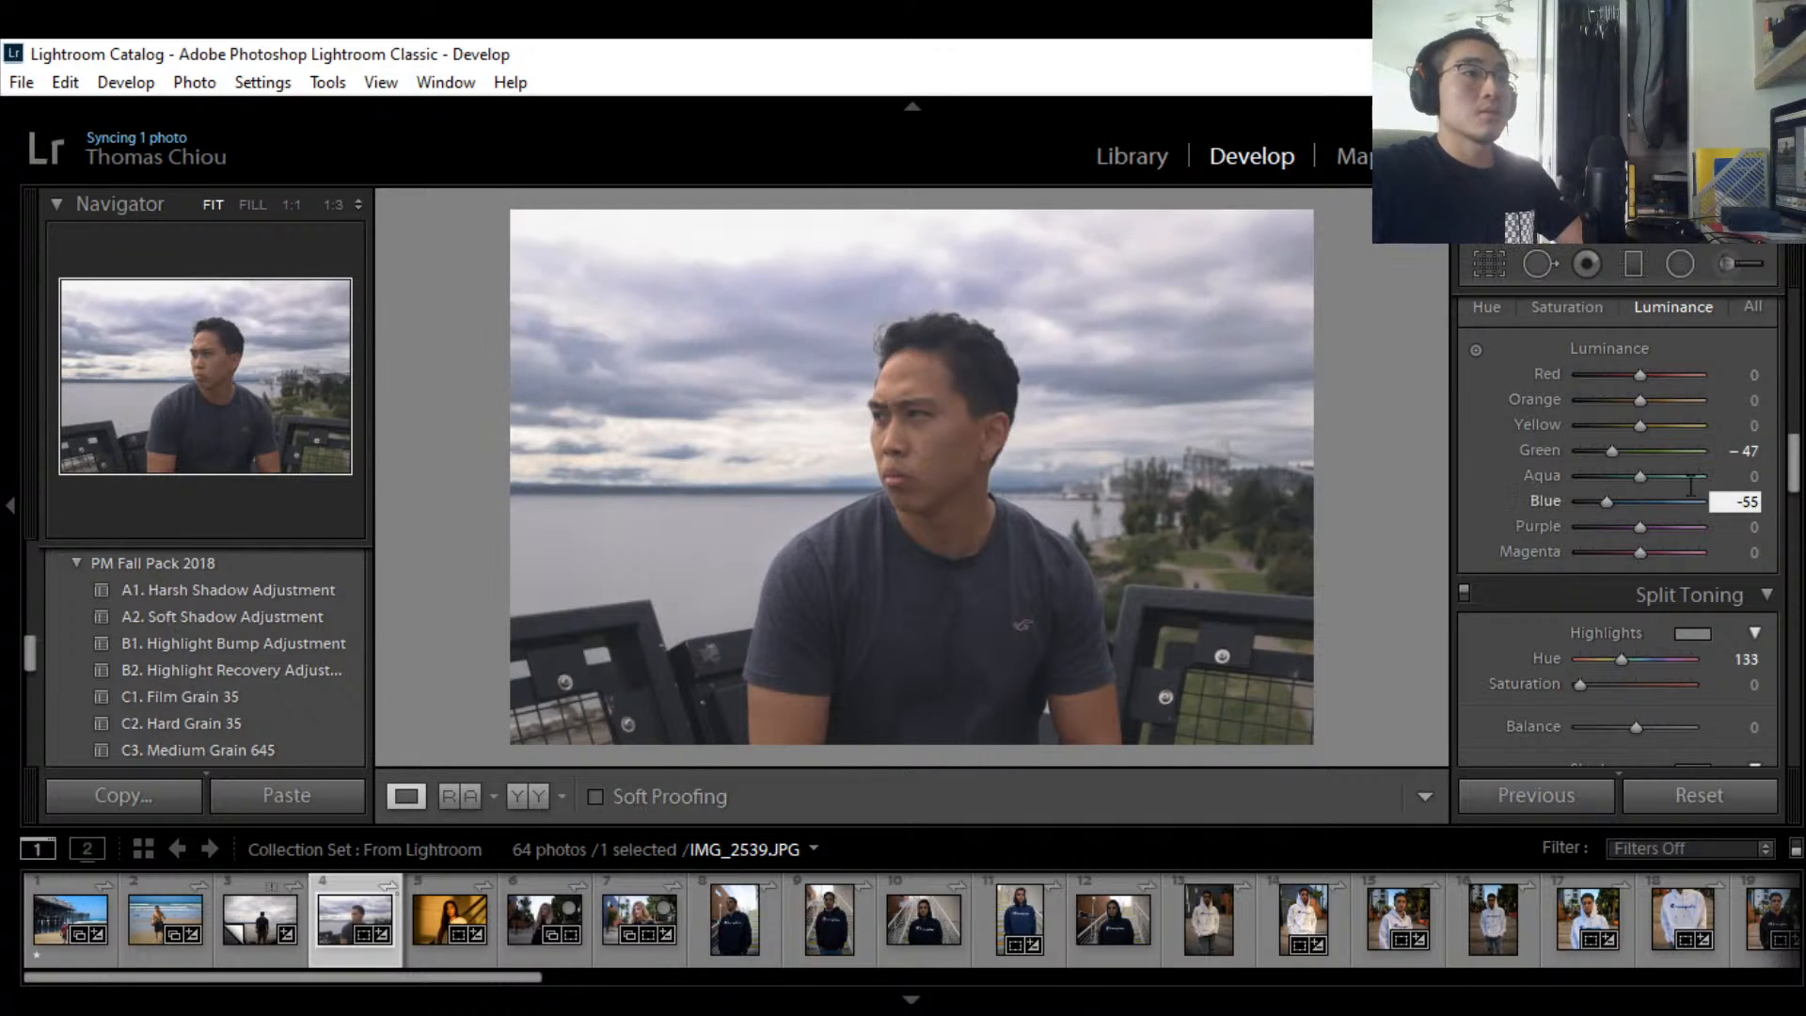
# Step: Set Green luminance to exactly -60
pyautogui.moveTo(1612, 452)
pyautogui.mouseDown()
pyautogui.moveTo(1640, 453)
pyautogui.moveTo(1569, 448)
pyautogui.moveTo(1596, 447)
pyautogui.mouseUp()
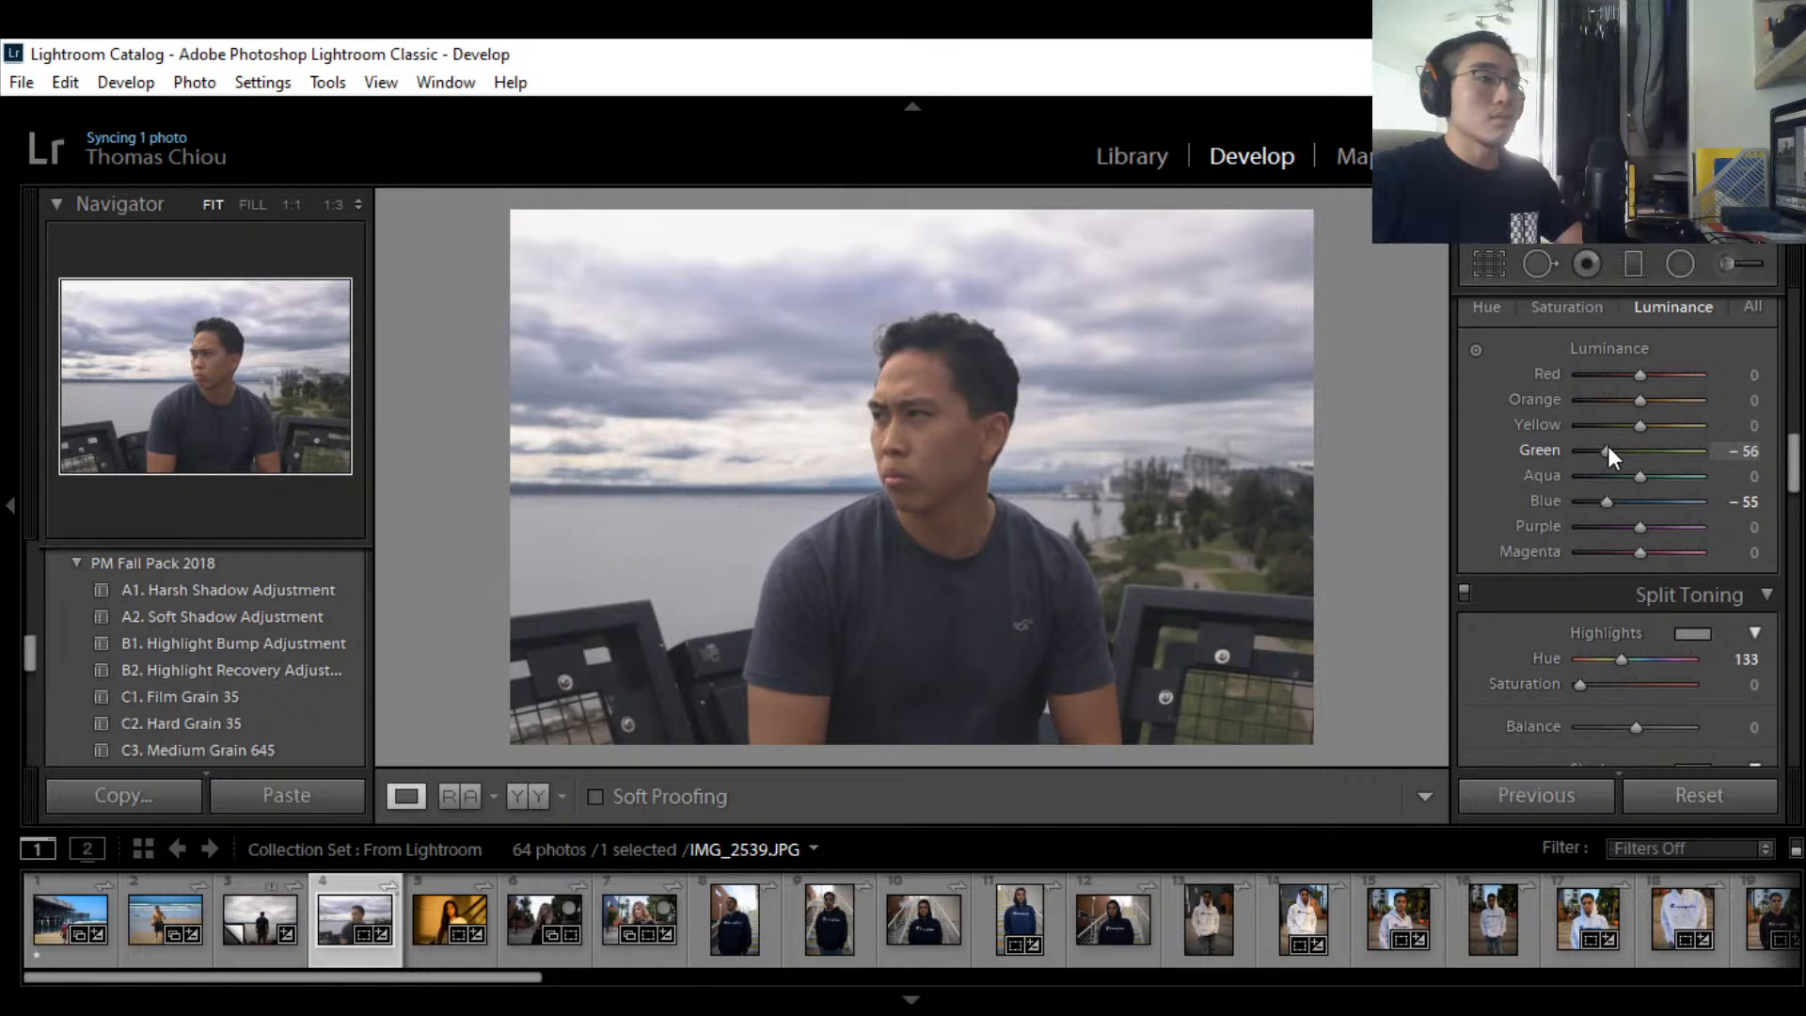
pyautogui.click(1748, 451)
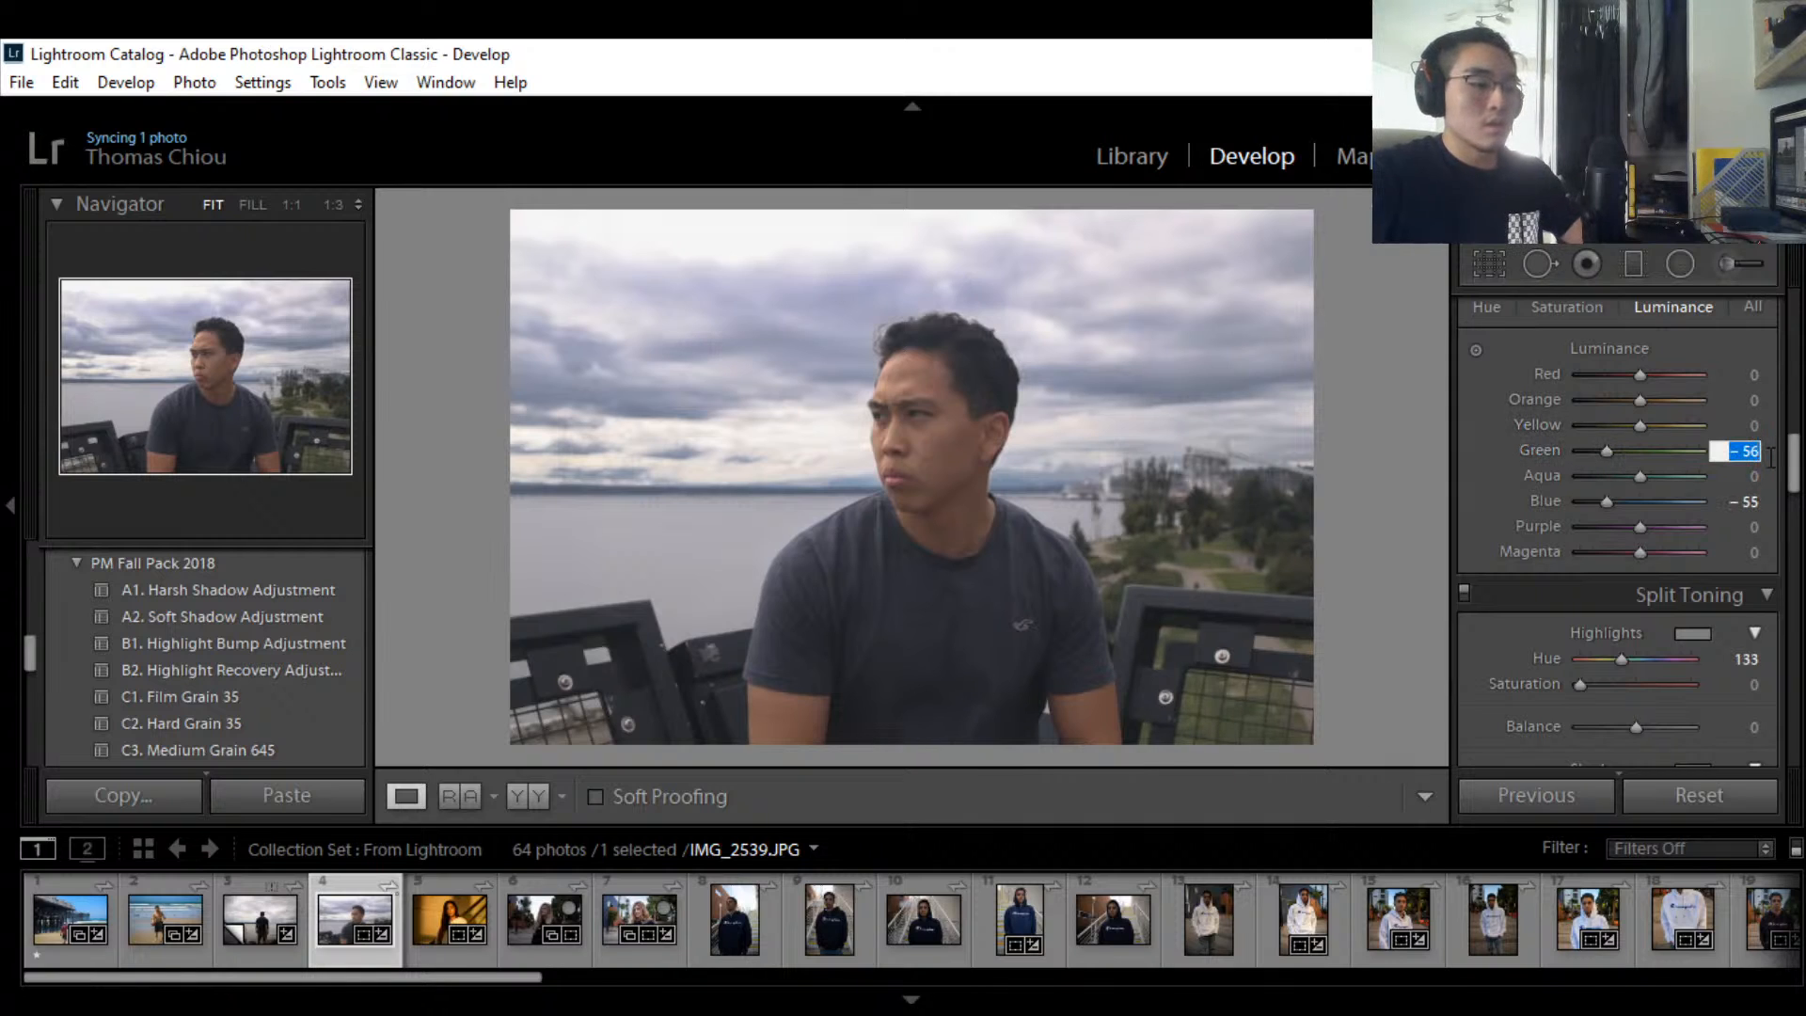
pyautogui.write('60')
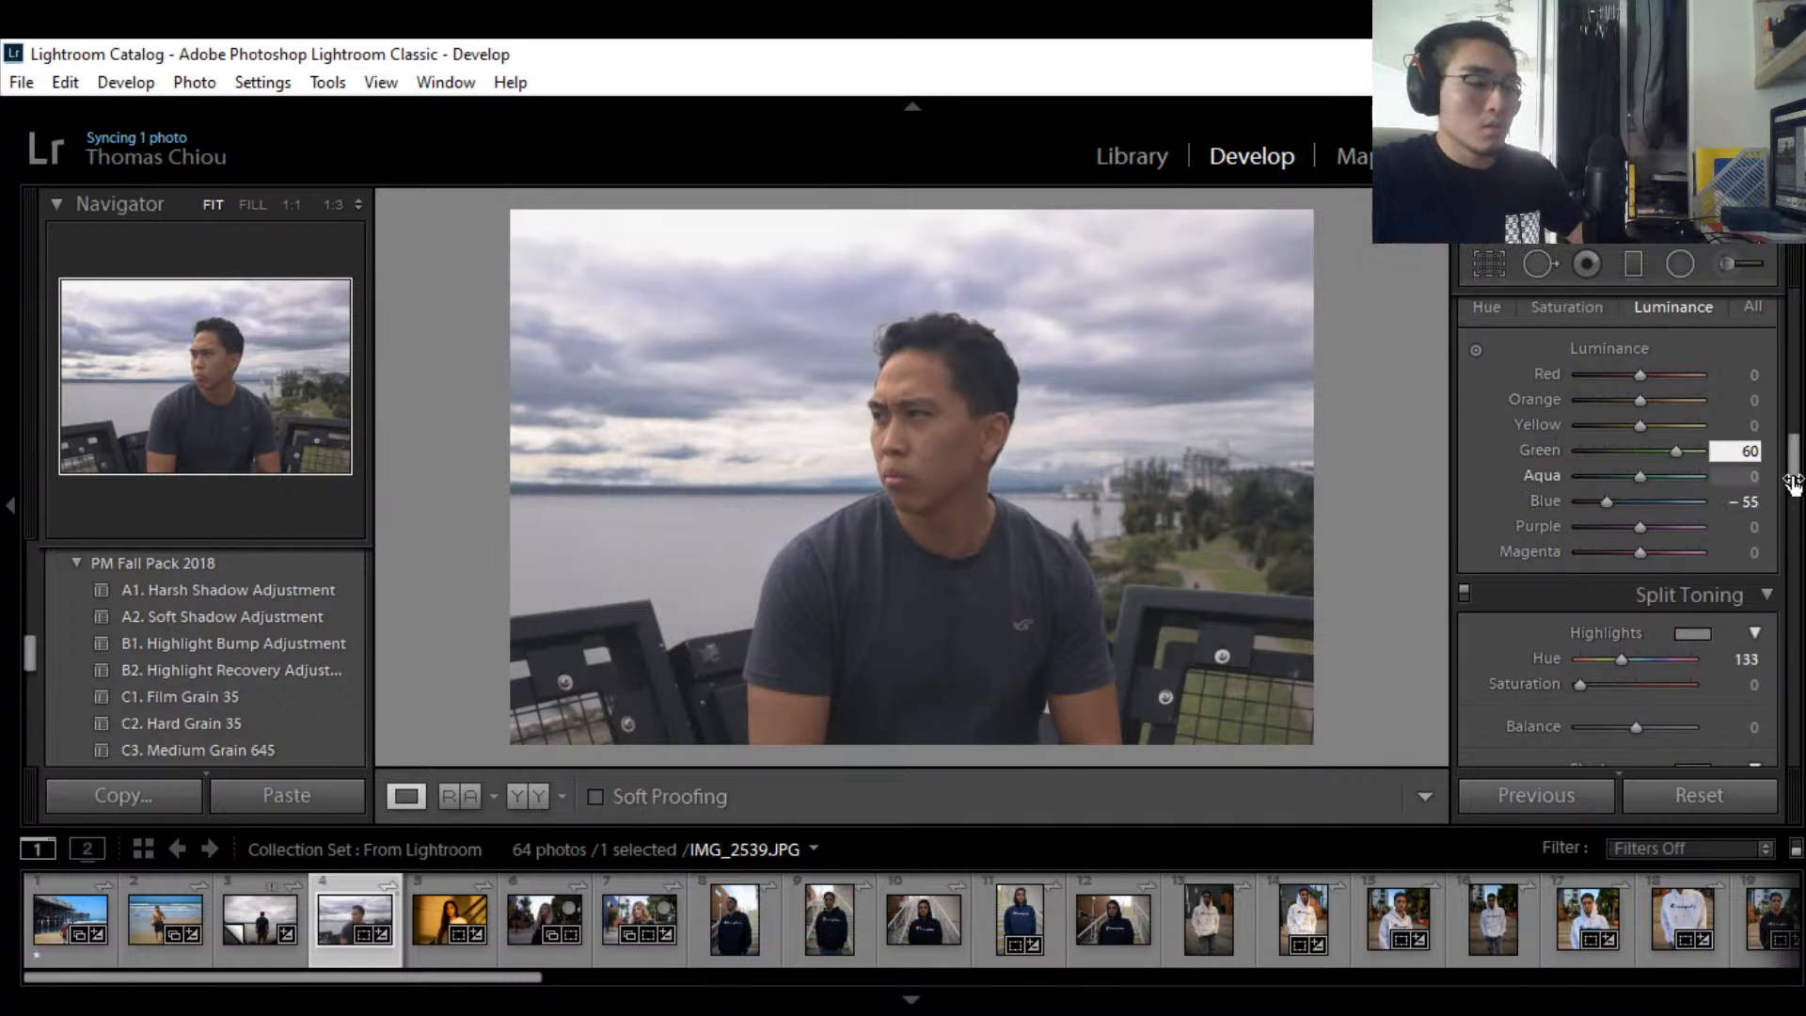
pyautogui.write('-')
pyautogui.press('BackSpace')
pyautogui.press('BackSpace')
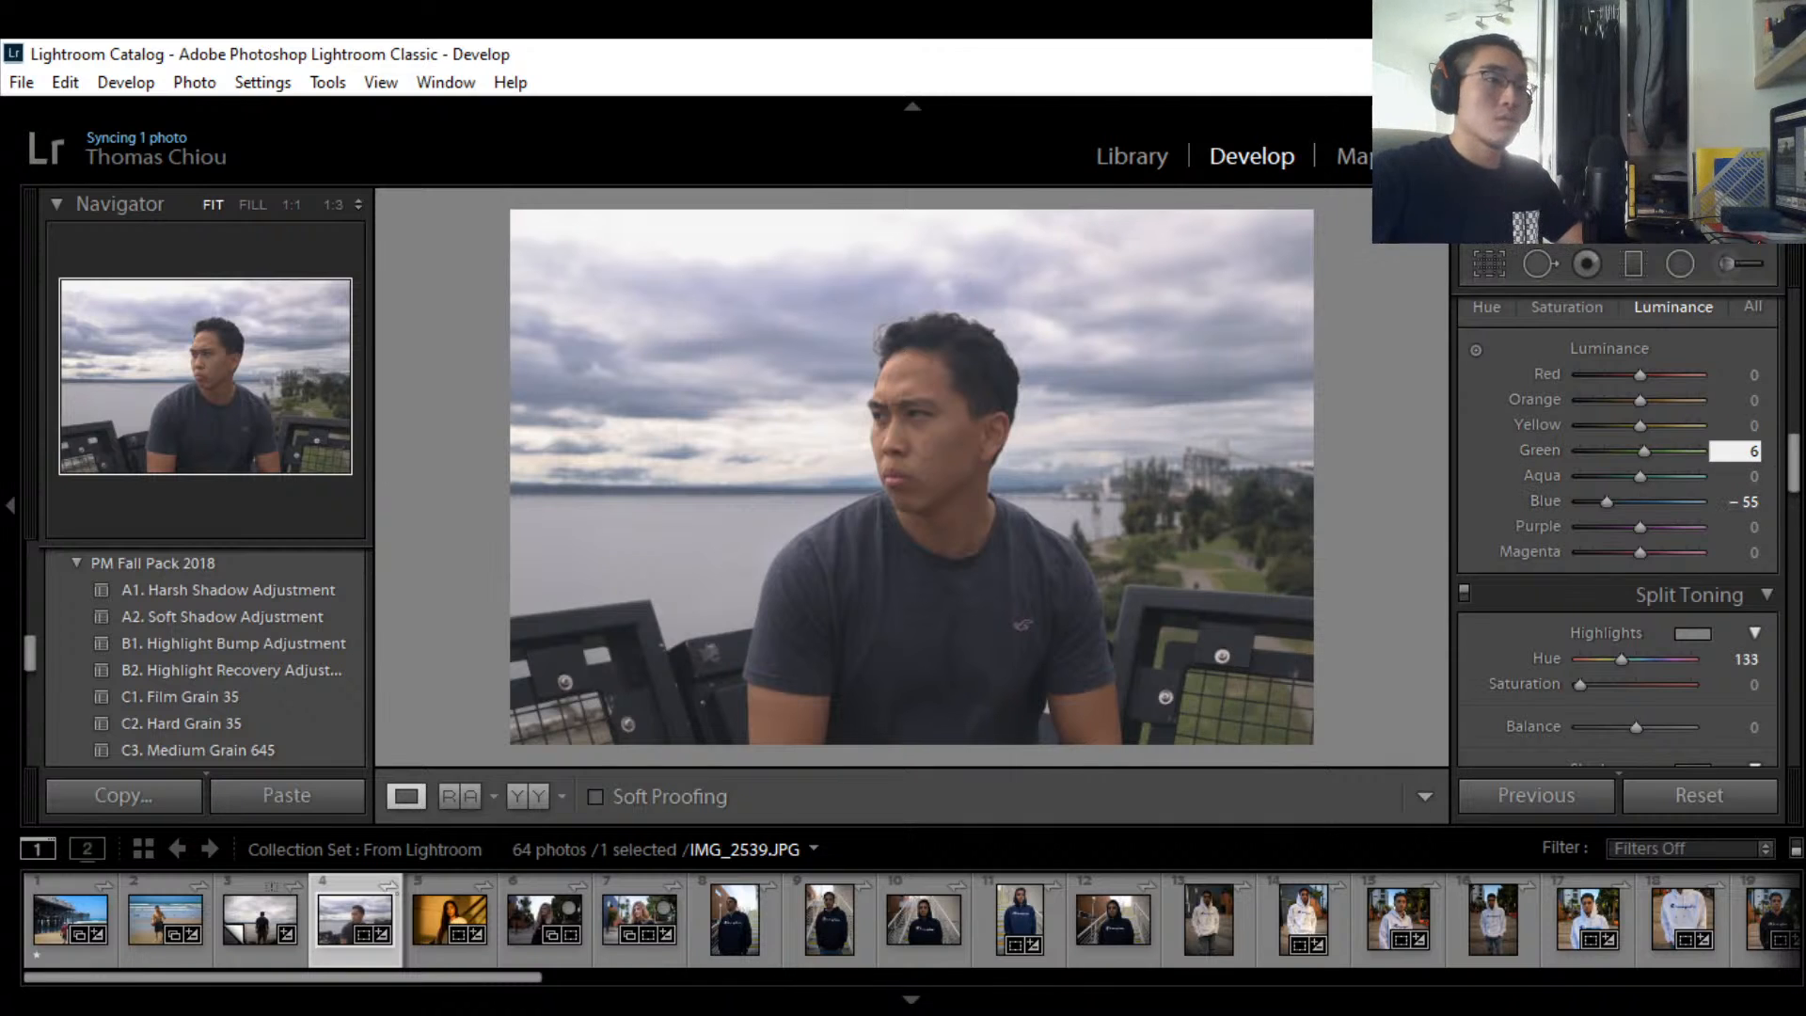
pyautogui.write('-60')
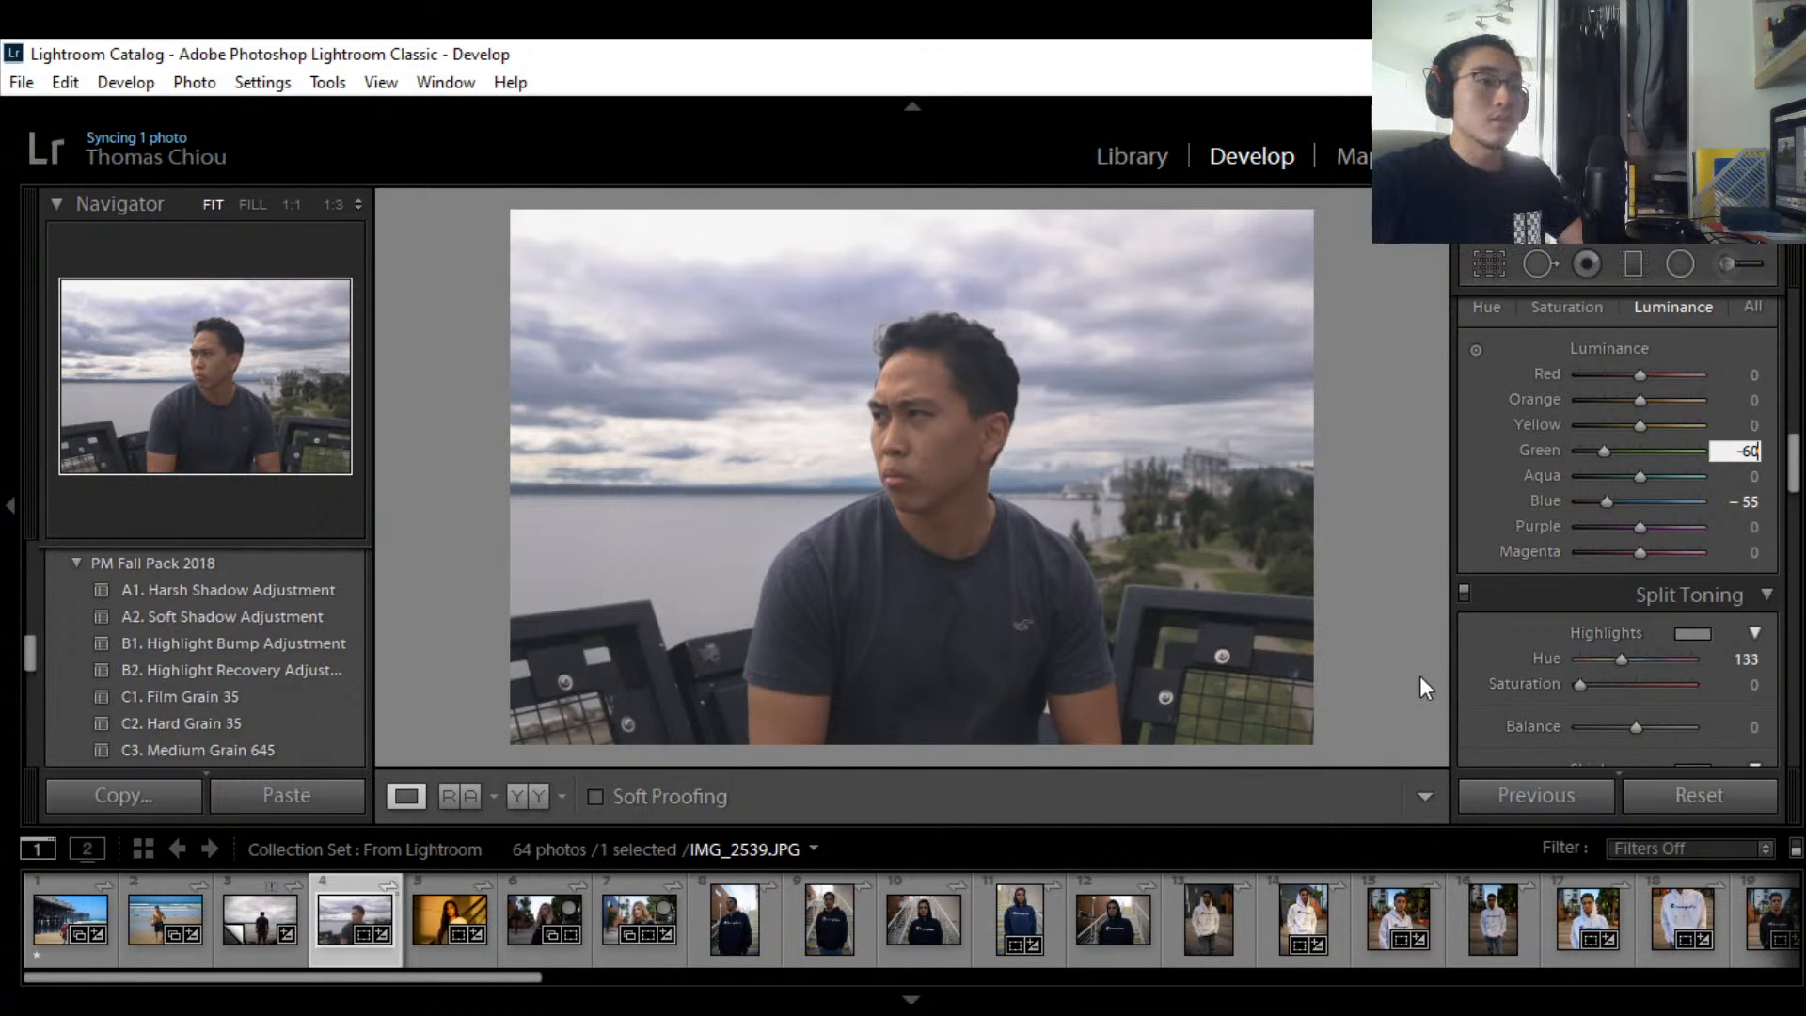
pyautogui.moveTo(1794, 474); pyautogui.dragTo(1794, 635)
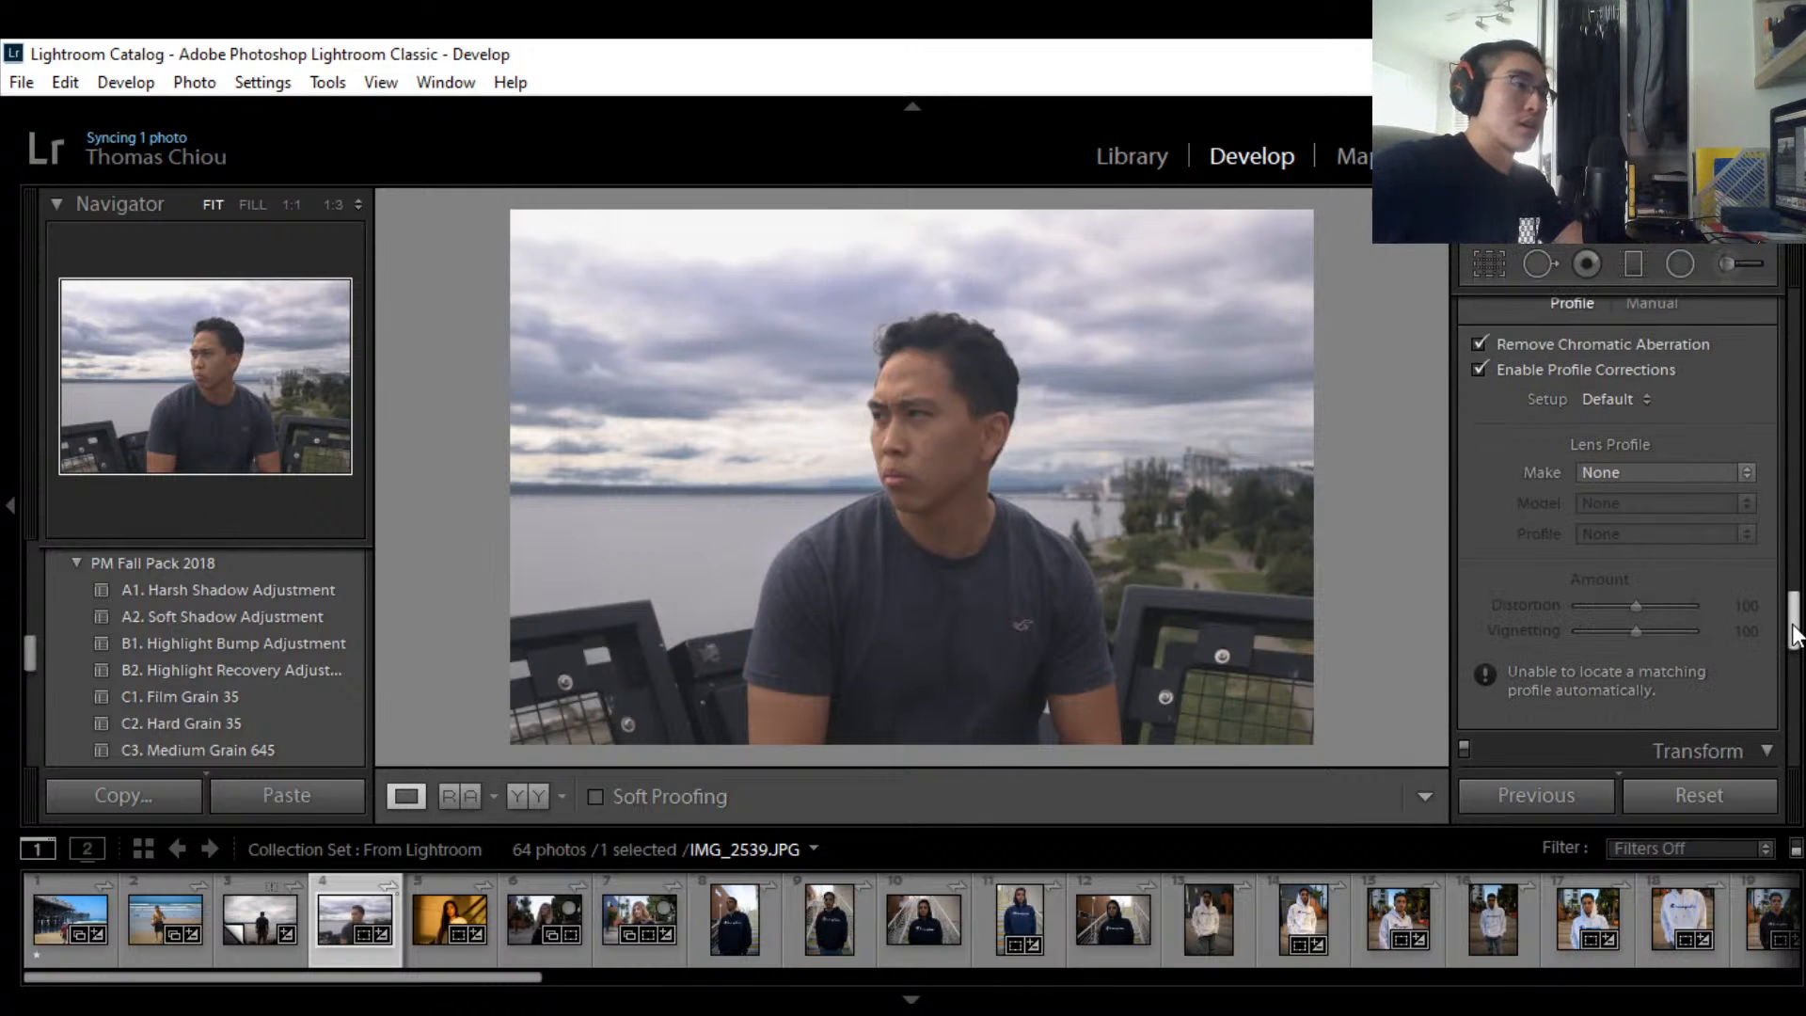
pyautogui.moveTo(1794, 635); pyautogui.dragTo(1778, 273)
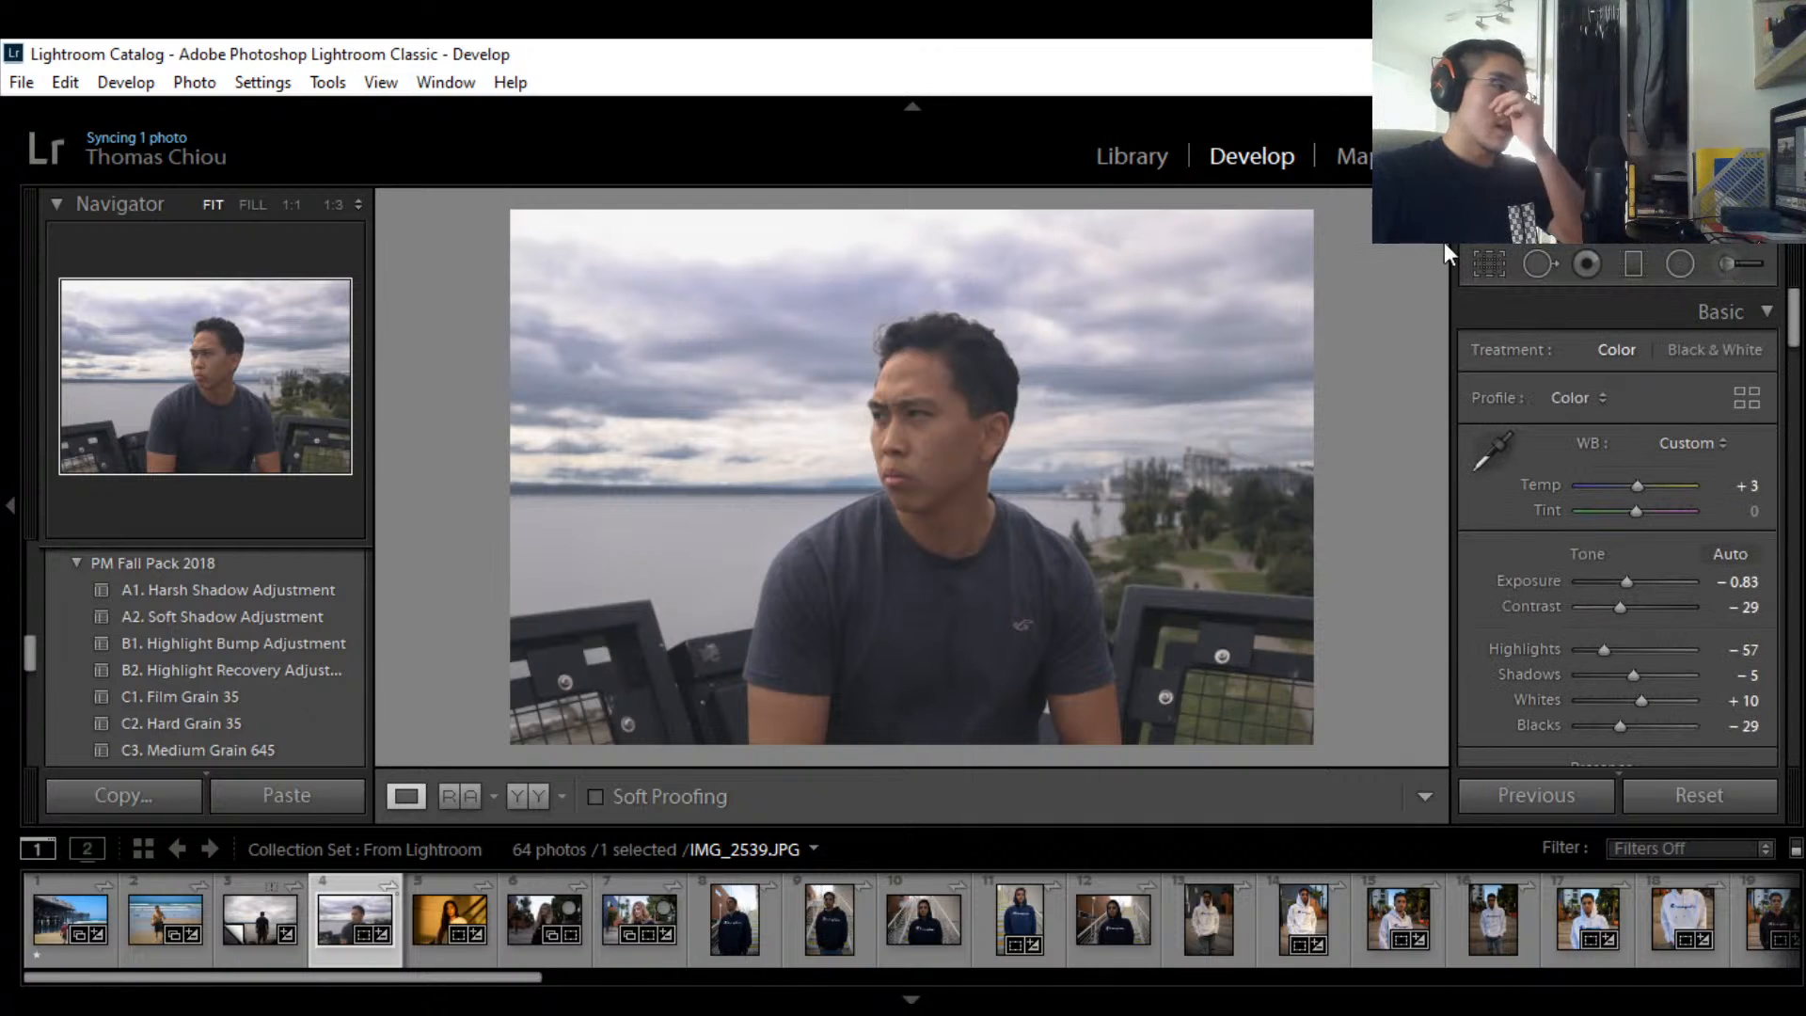
# Step: Paint an Adjustment Brush mask over the man, including his face and hair
pyautogui.click(1719, 275)
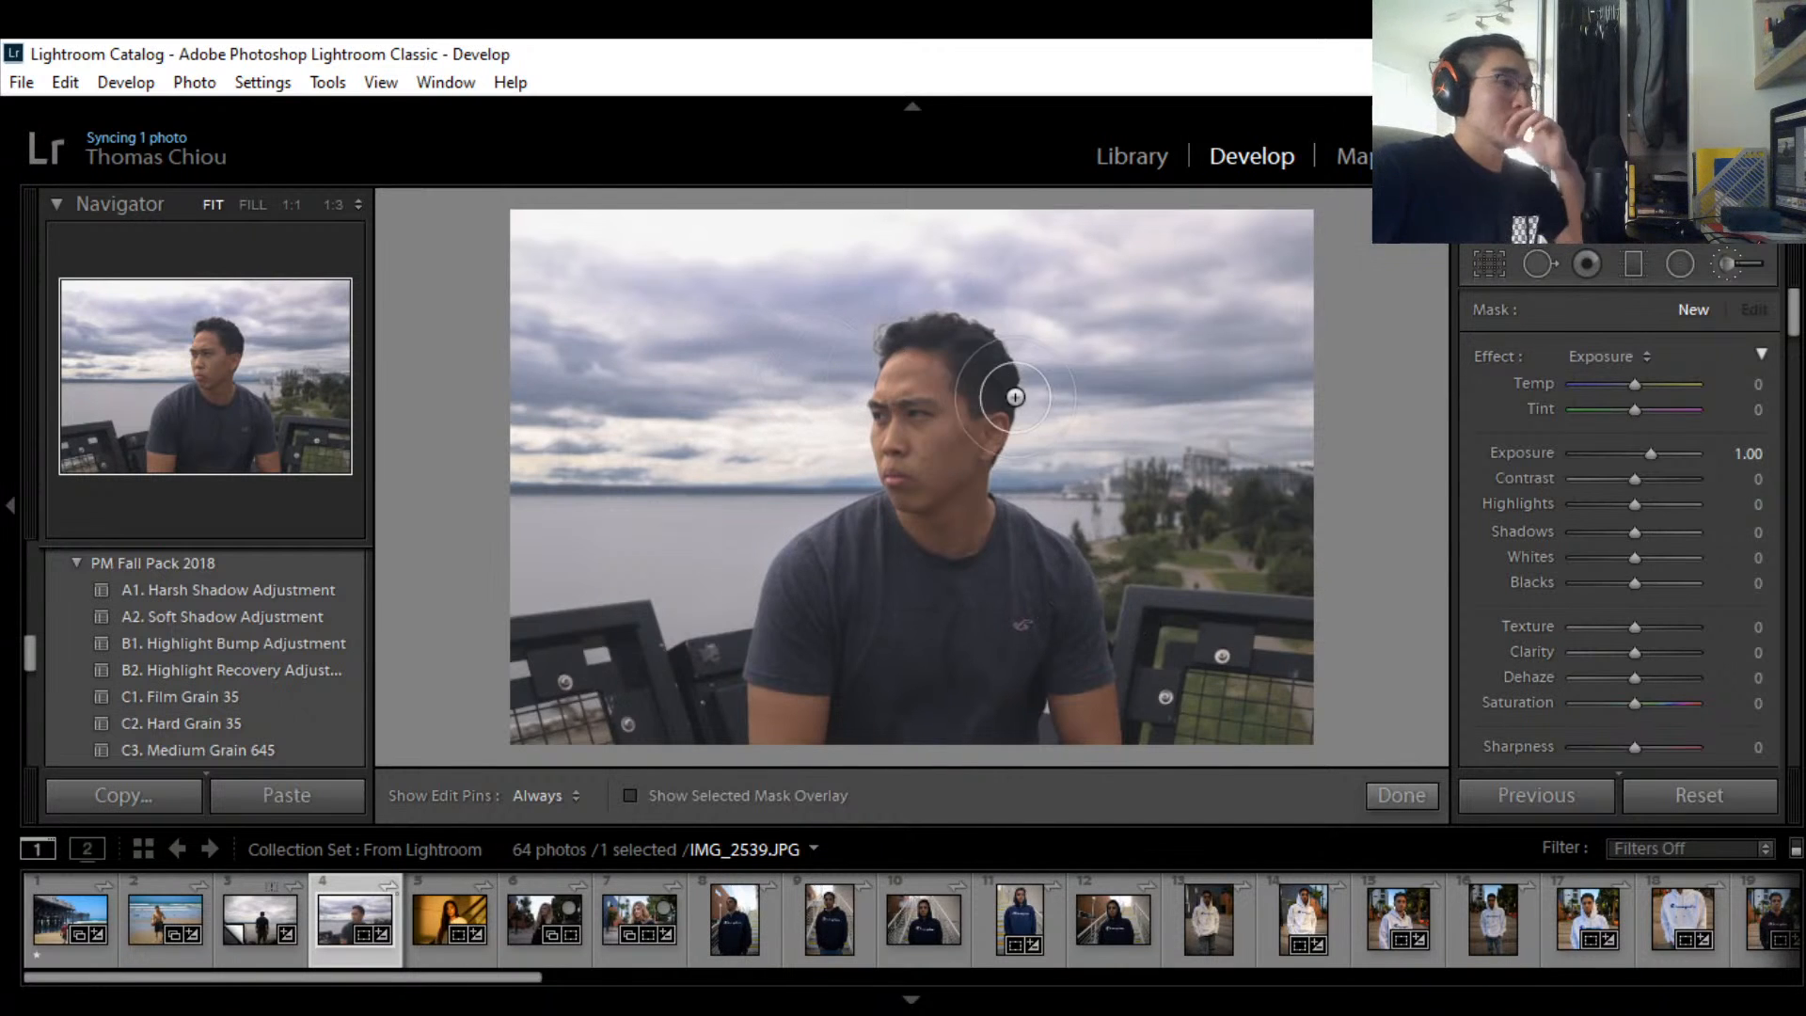
pyautogui.press('h')
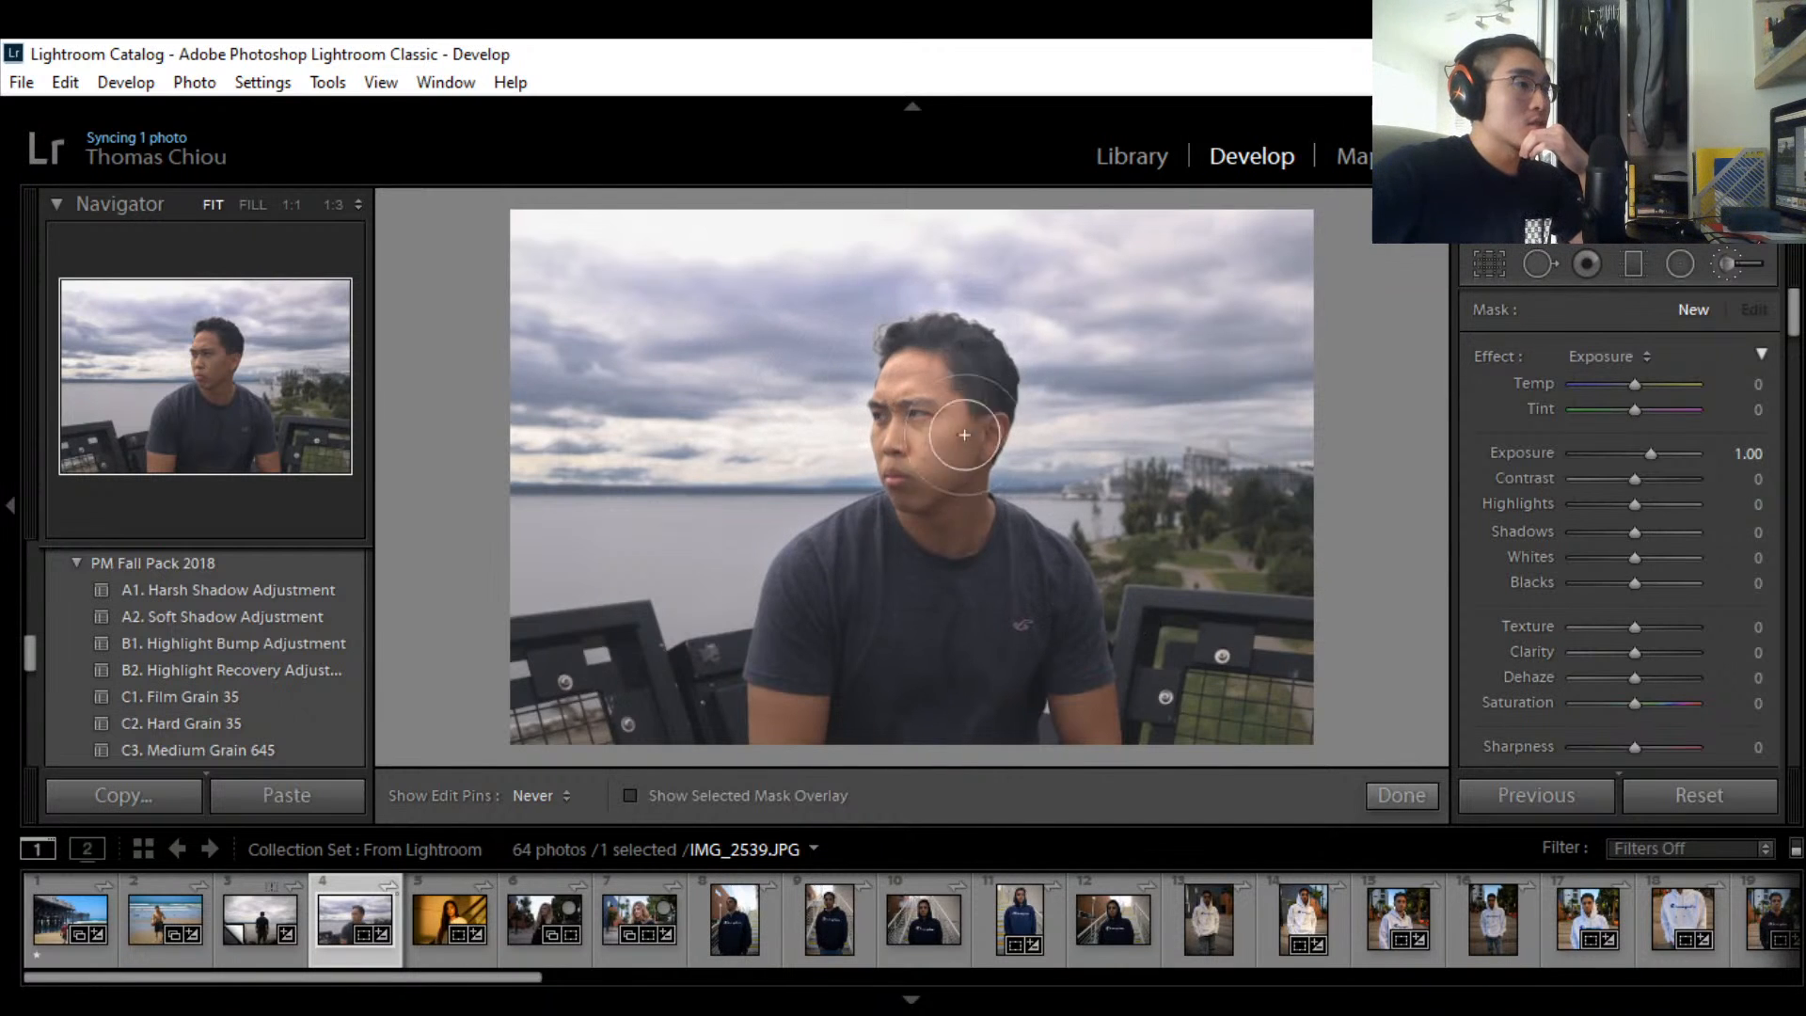
pyautogui.moveTo(786, 723)
pyautogui.mouseDown()
pyautogui.moveTo(929, 619)
pyautogui.moveTo(1031, 732)
pyautogui.moveTo(1047, 641)
pyautogui.moveTo(1026, 627)
pyautogui.moveTo(956, 743)
pyautogui.moveTo(821, 711)
pyautogui.mouseUp()
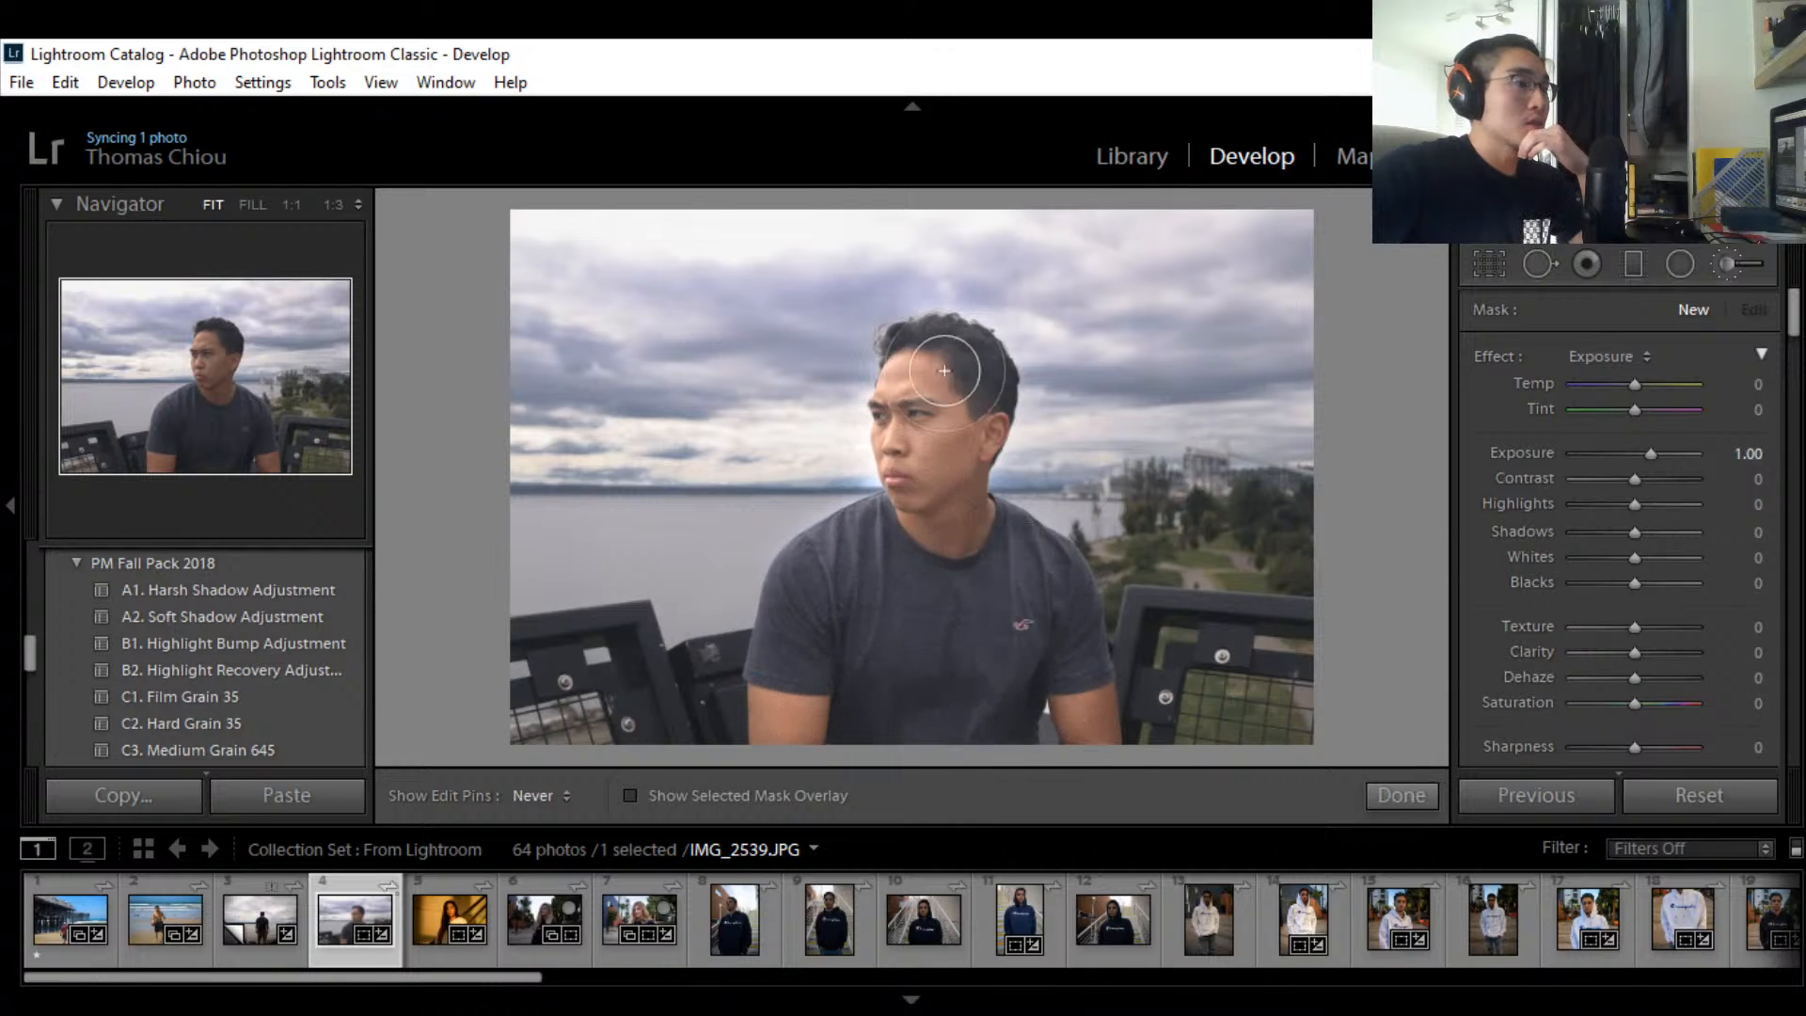
pyautogui.press('h')
pyautogui.moveTo(960, 363); pyautogui.dragTo(962, 365)
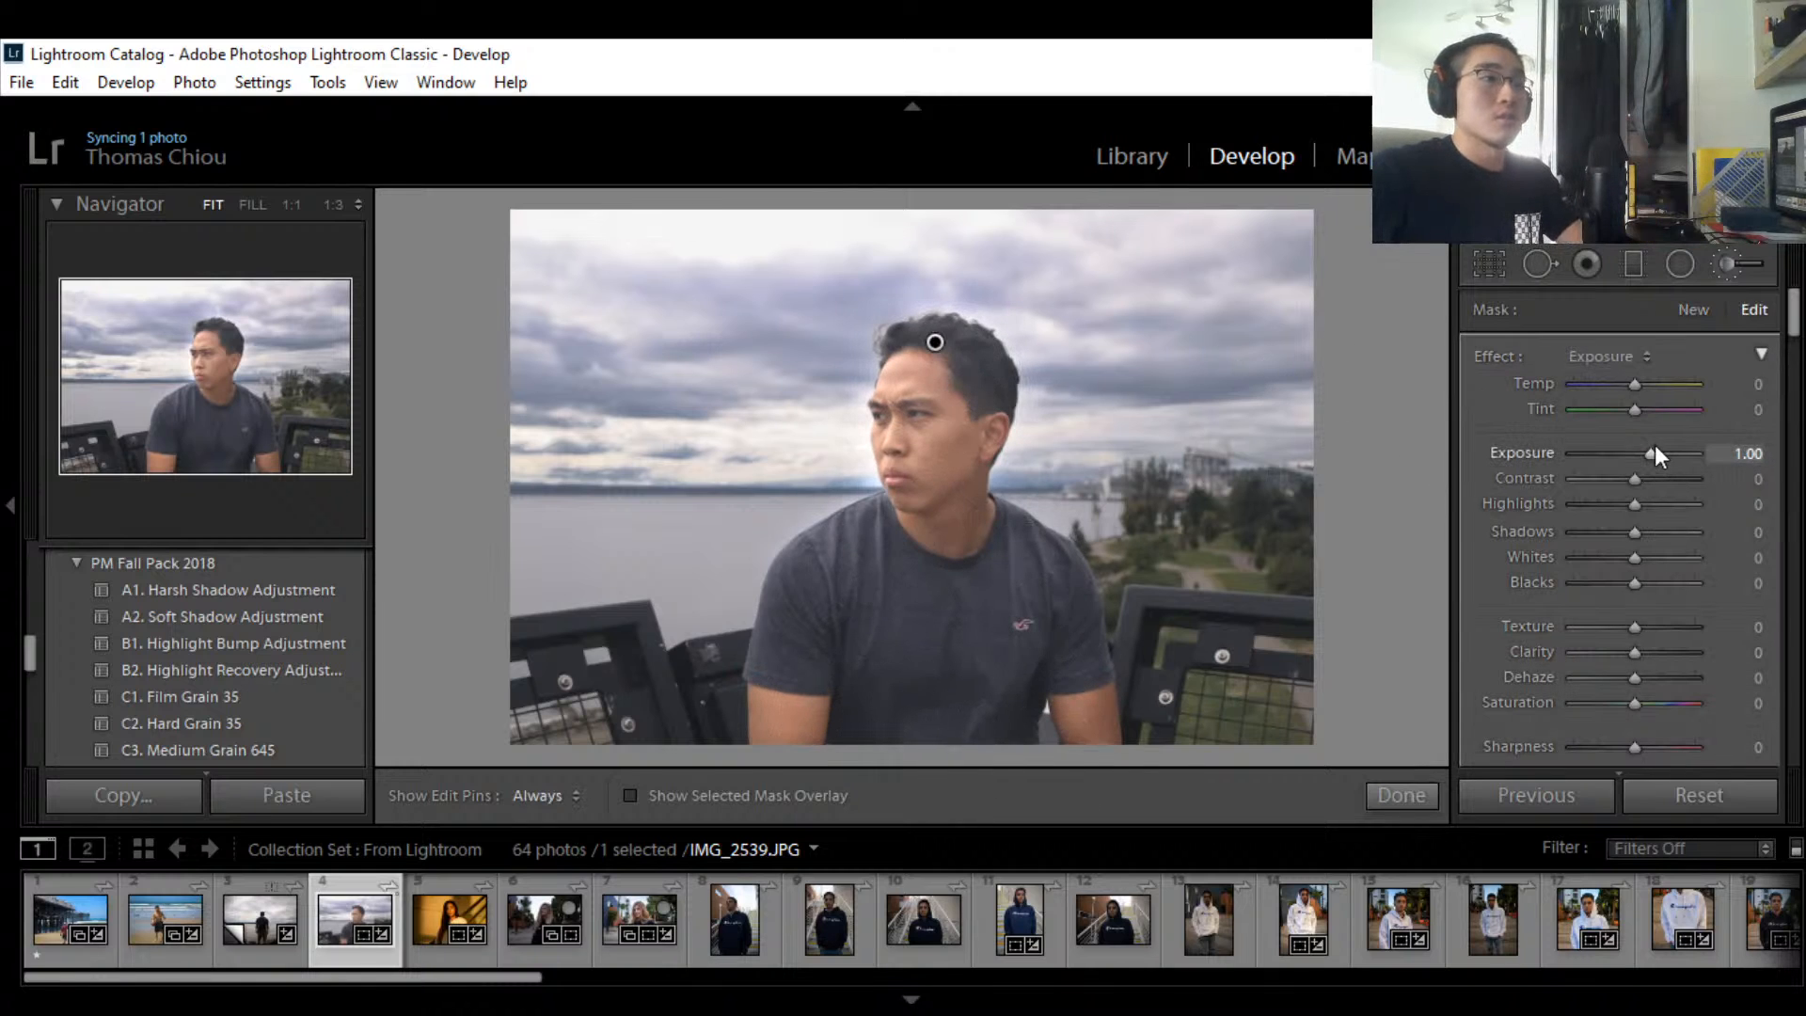
# Step: Set the brushed area's exposure to 0.35 after trying values of 2, 0 and 0.5
pyautogui.moveTo(1655, 449)
pyautogui.mouseDown()
pyautogui.moveTo(1627, 446)
pyautogui.moveTo(1645, 453)
pyautogui.mouseUp()
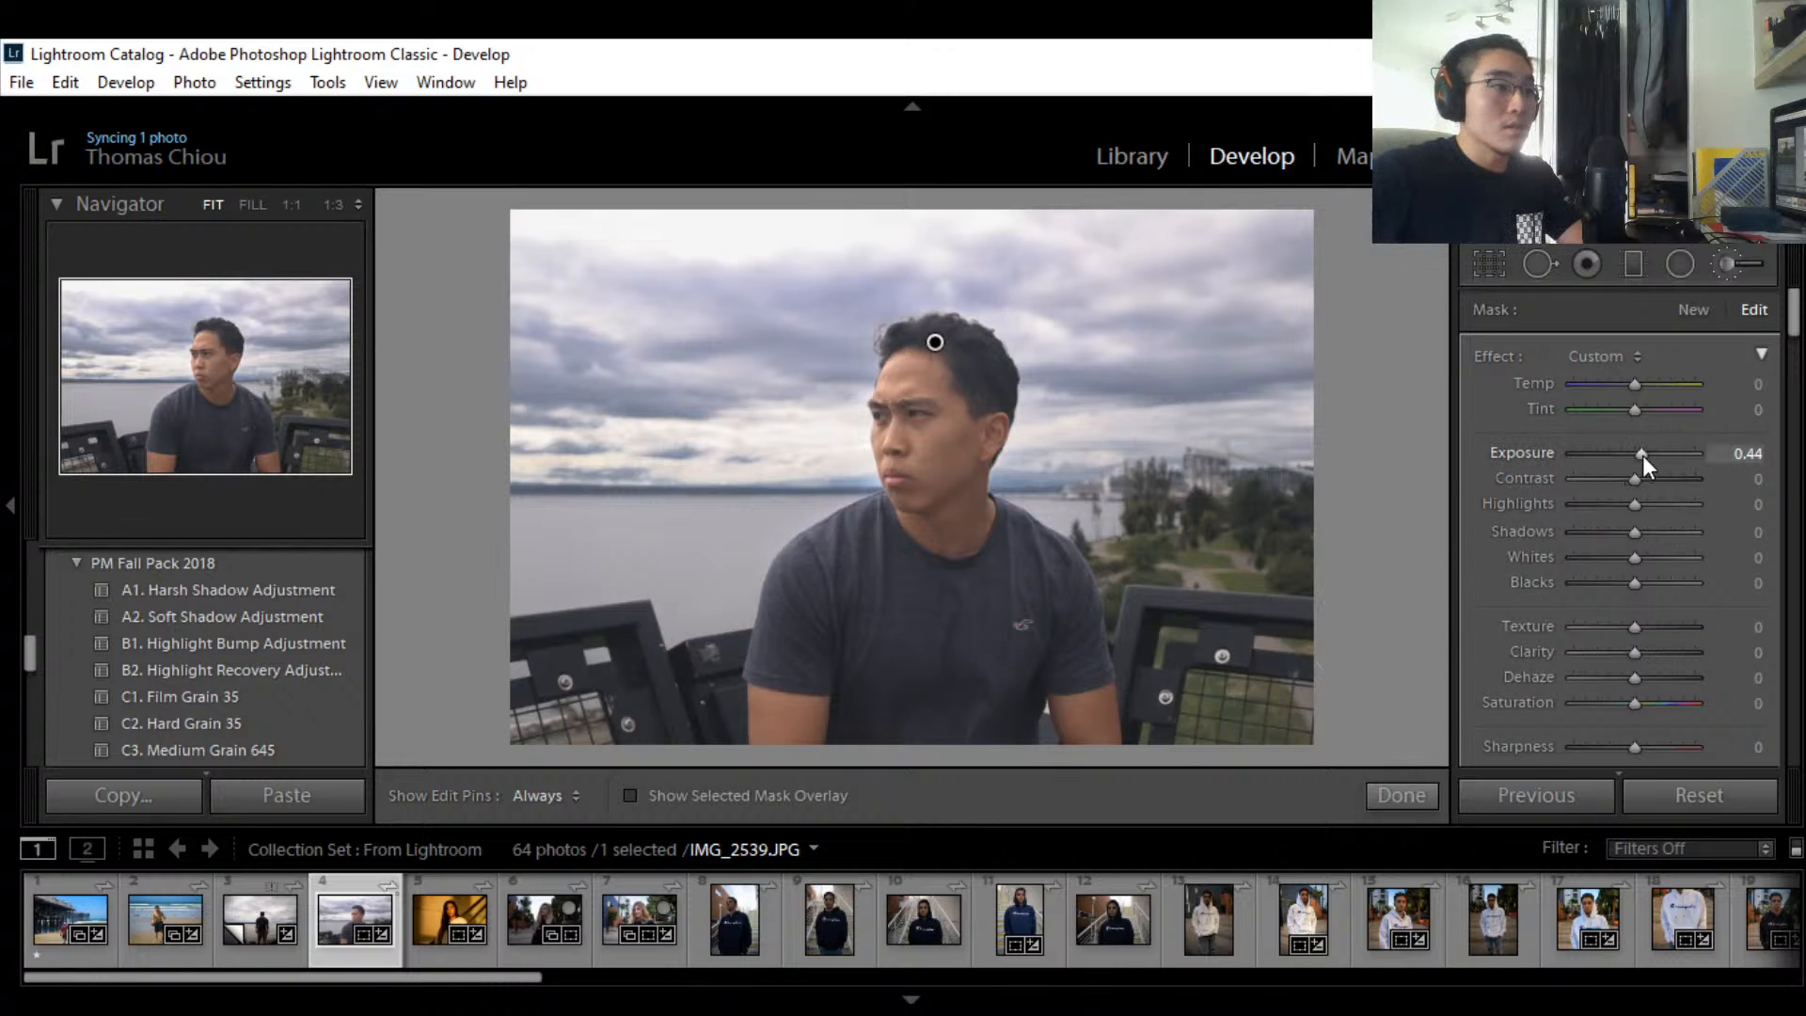
pyautogui.moveTo(1642, 455); pyautogui.dragTo(1639, 455)
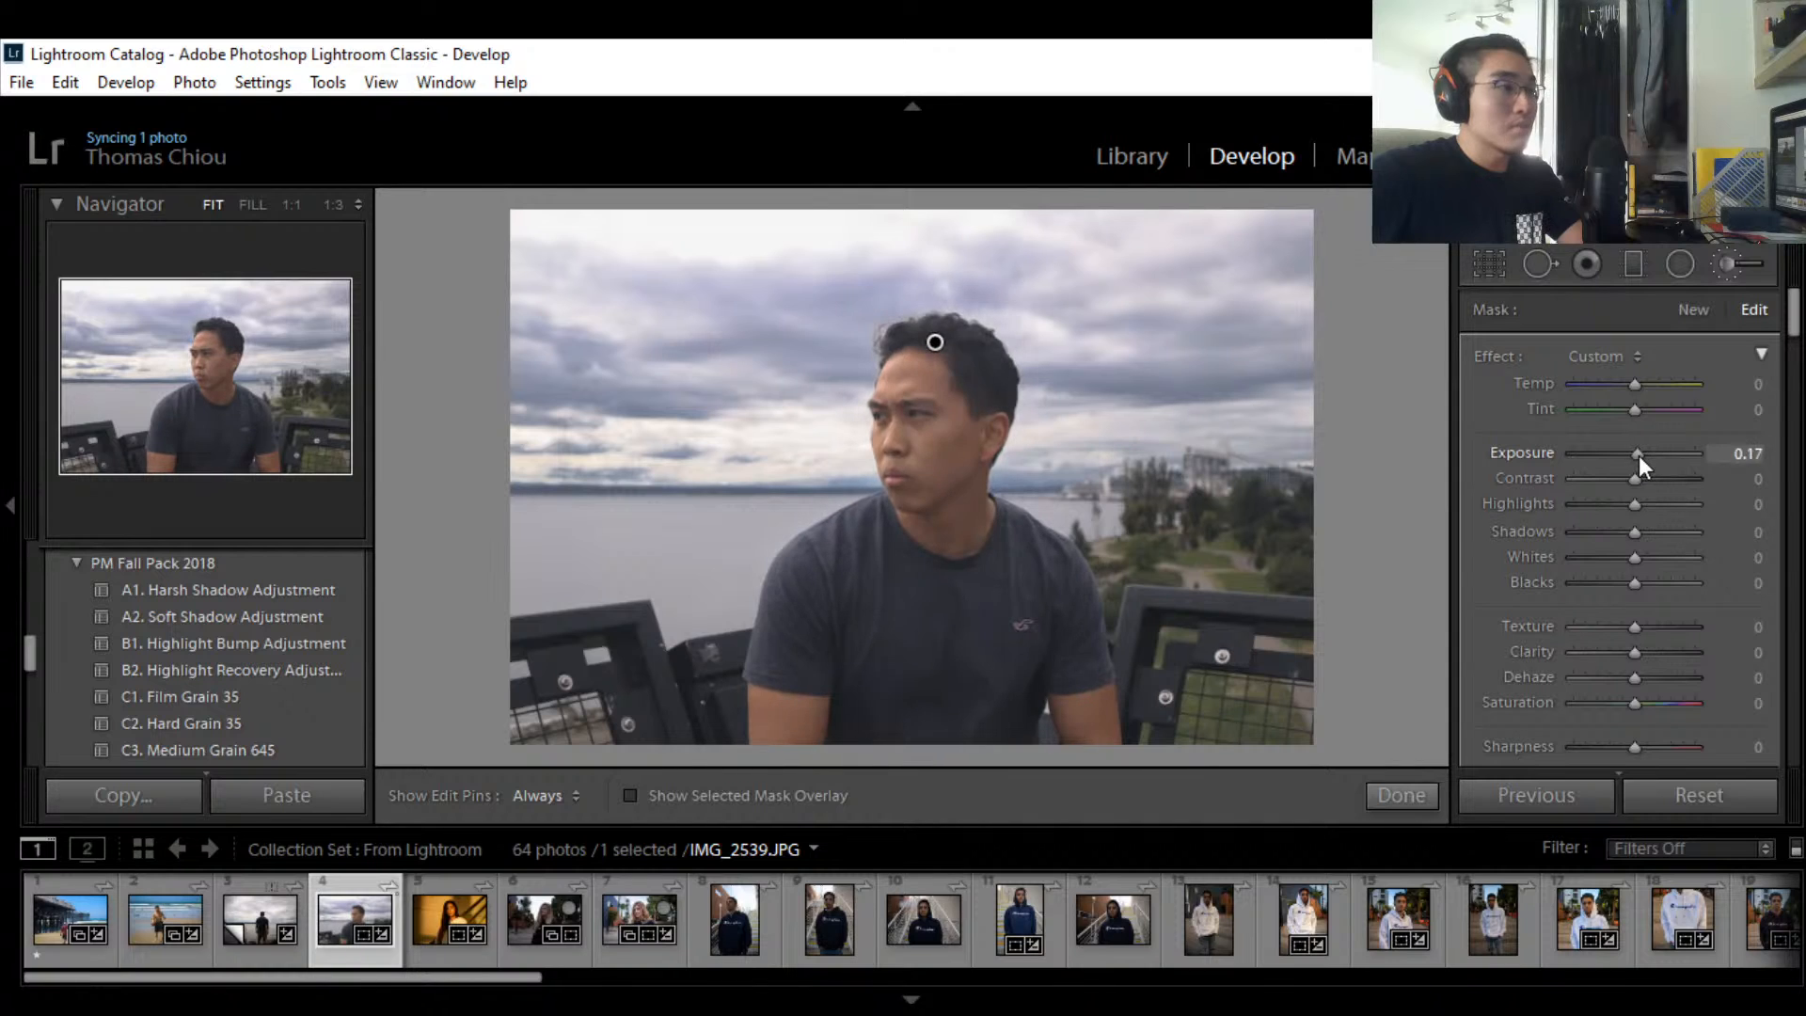
pyautogui.click(1745, 455)
pyautogui.write('2')
pyautogui.press('Return')
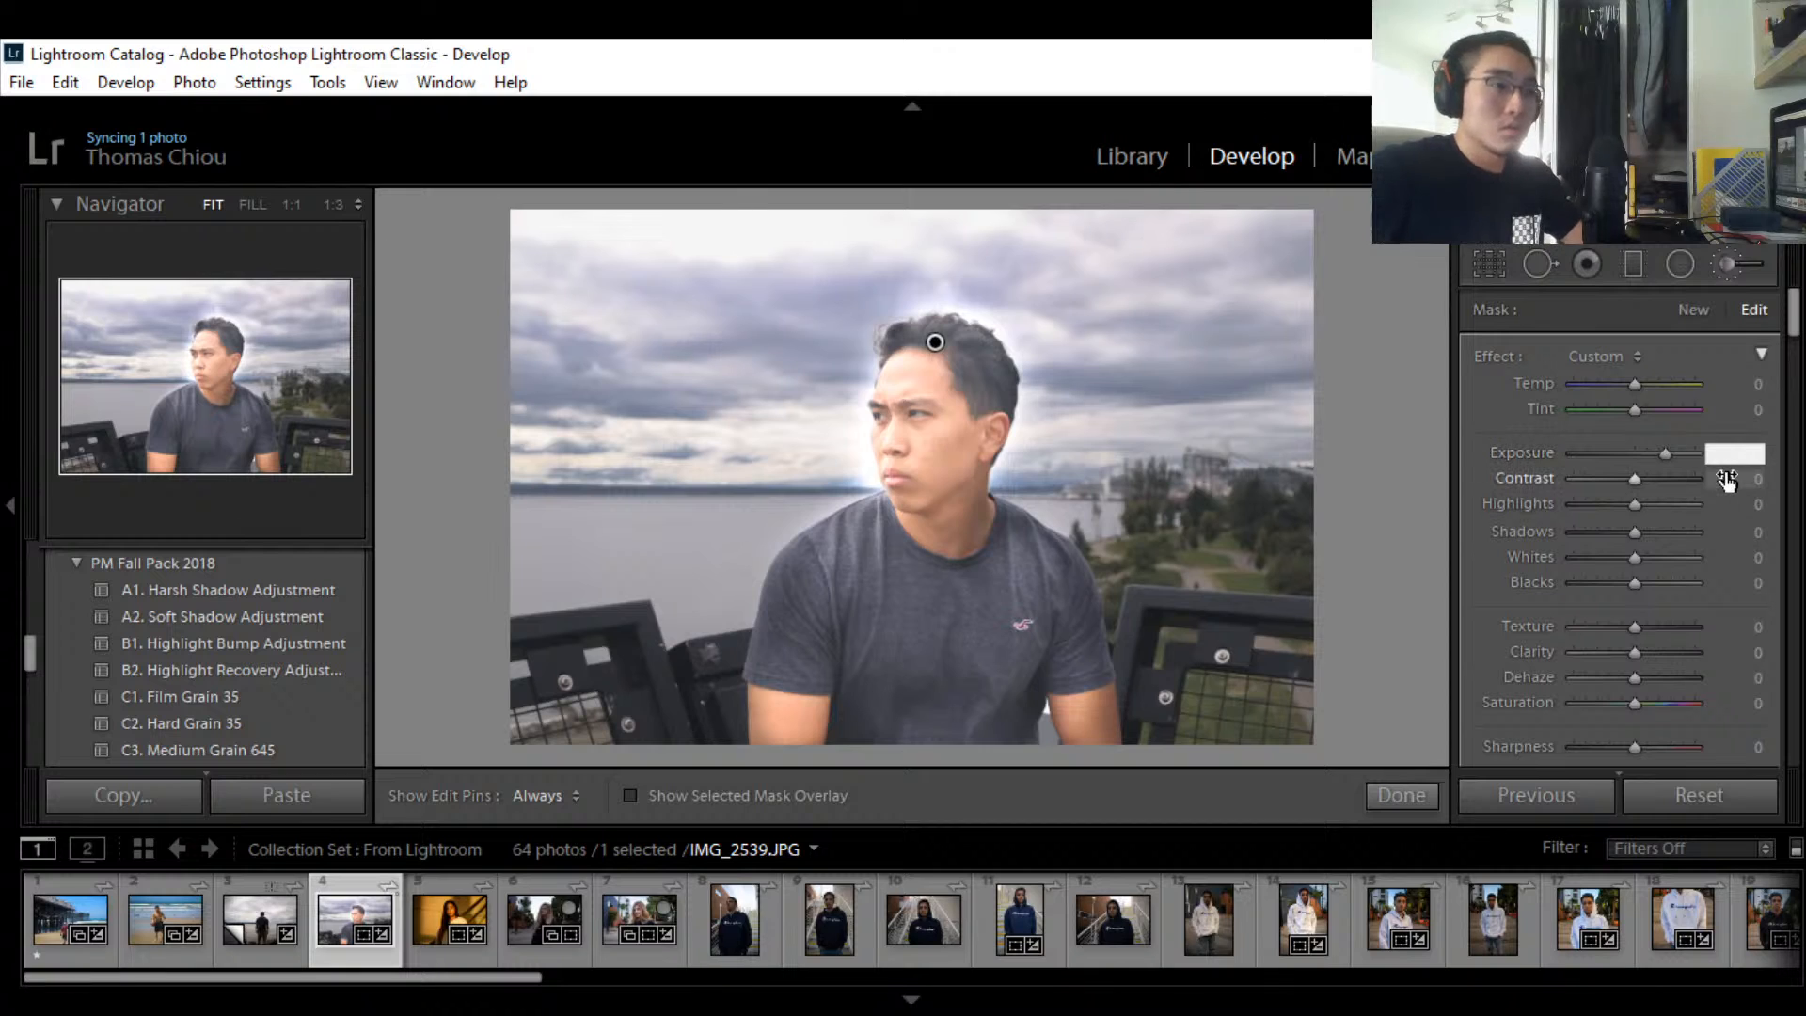
pyautogui.write('0')
pyautogui.press('Return')
pyautogui.write('.5')
pyautogui.press('Return')
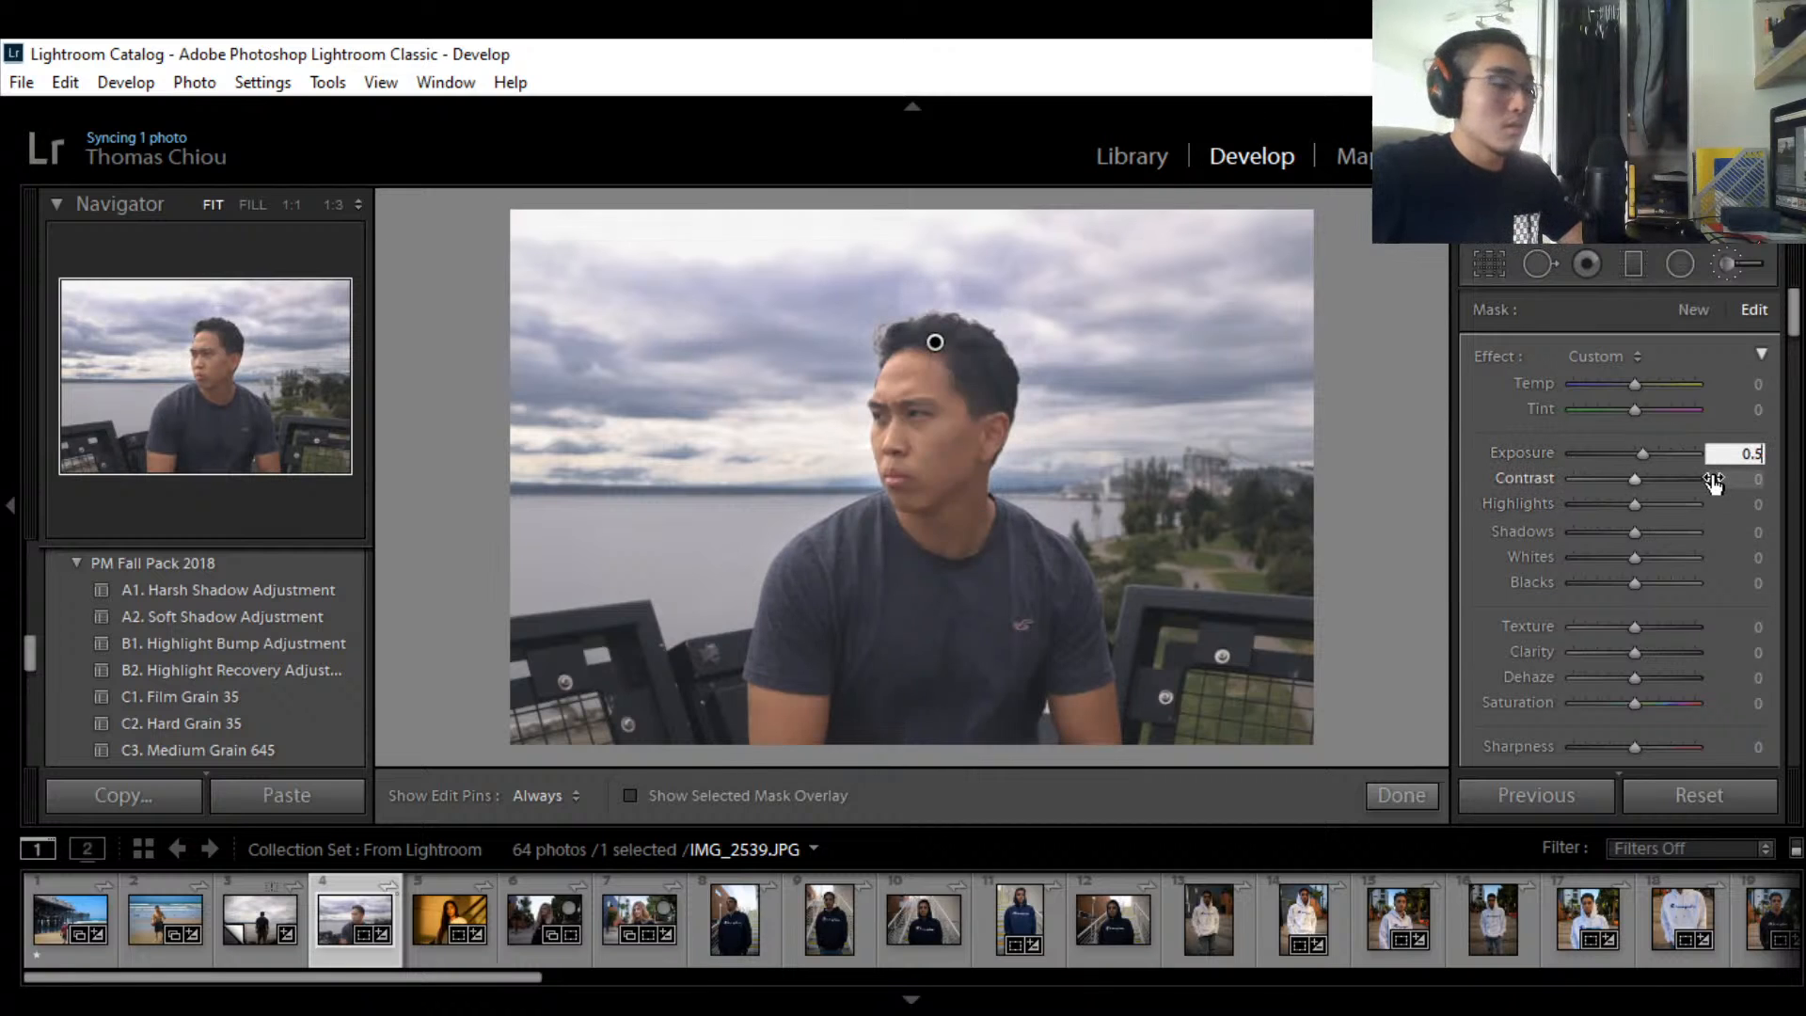
pyautogui.click(1644, 450)
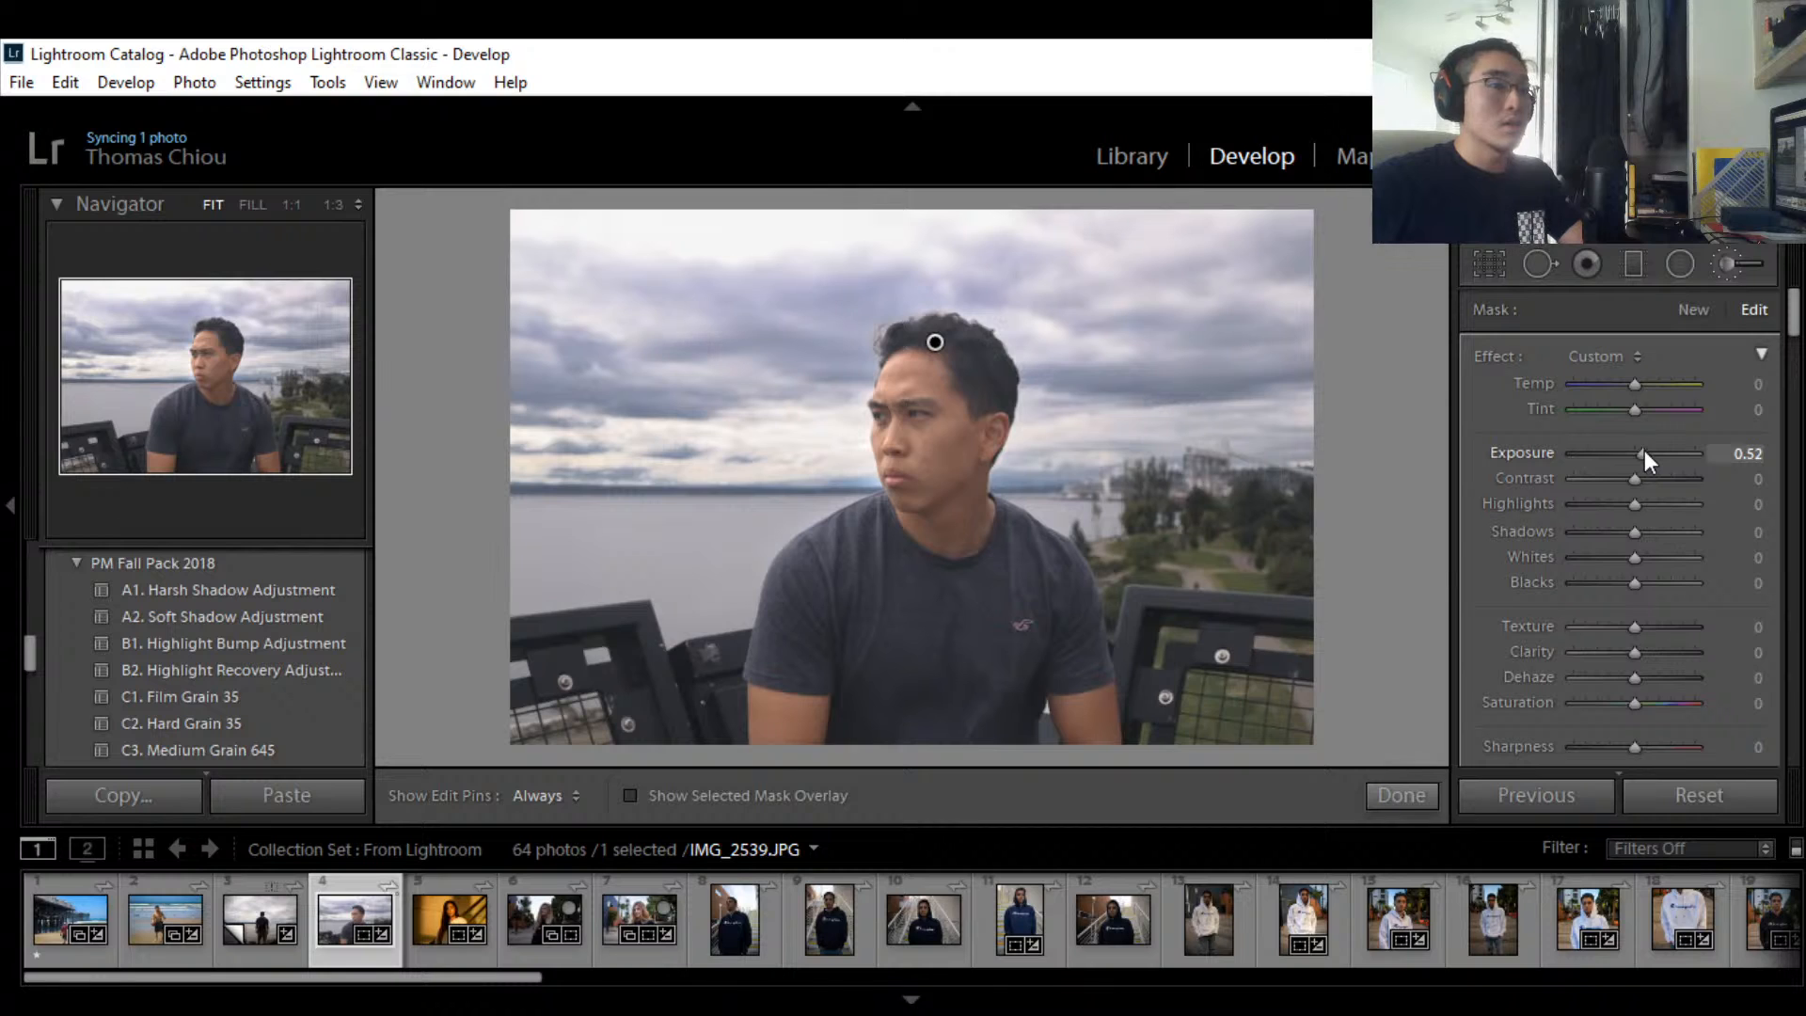
pyautogui.moveTo(1644, 449); pyautogui.dragTo(1667, 481)
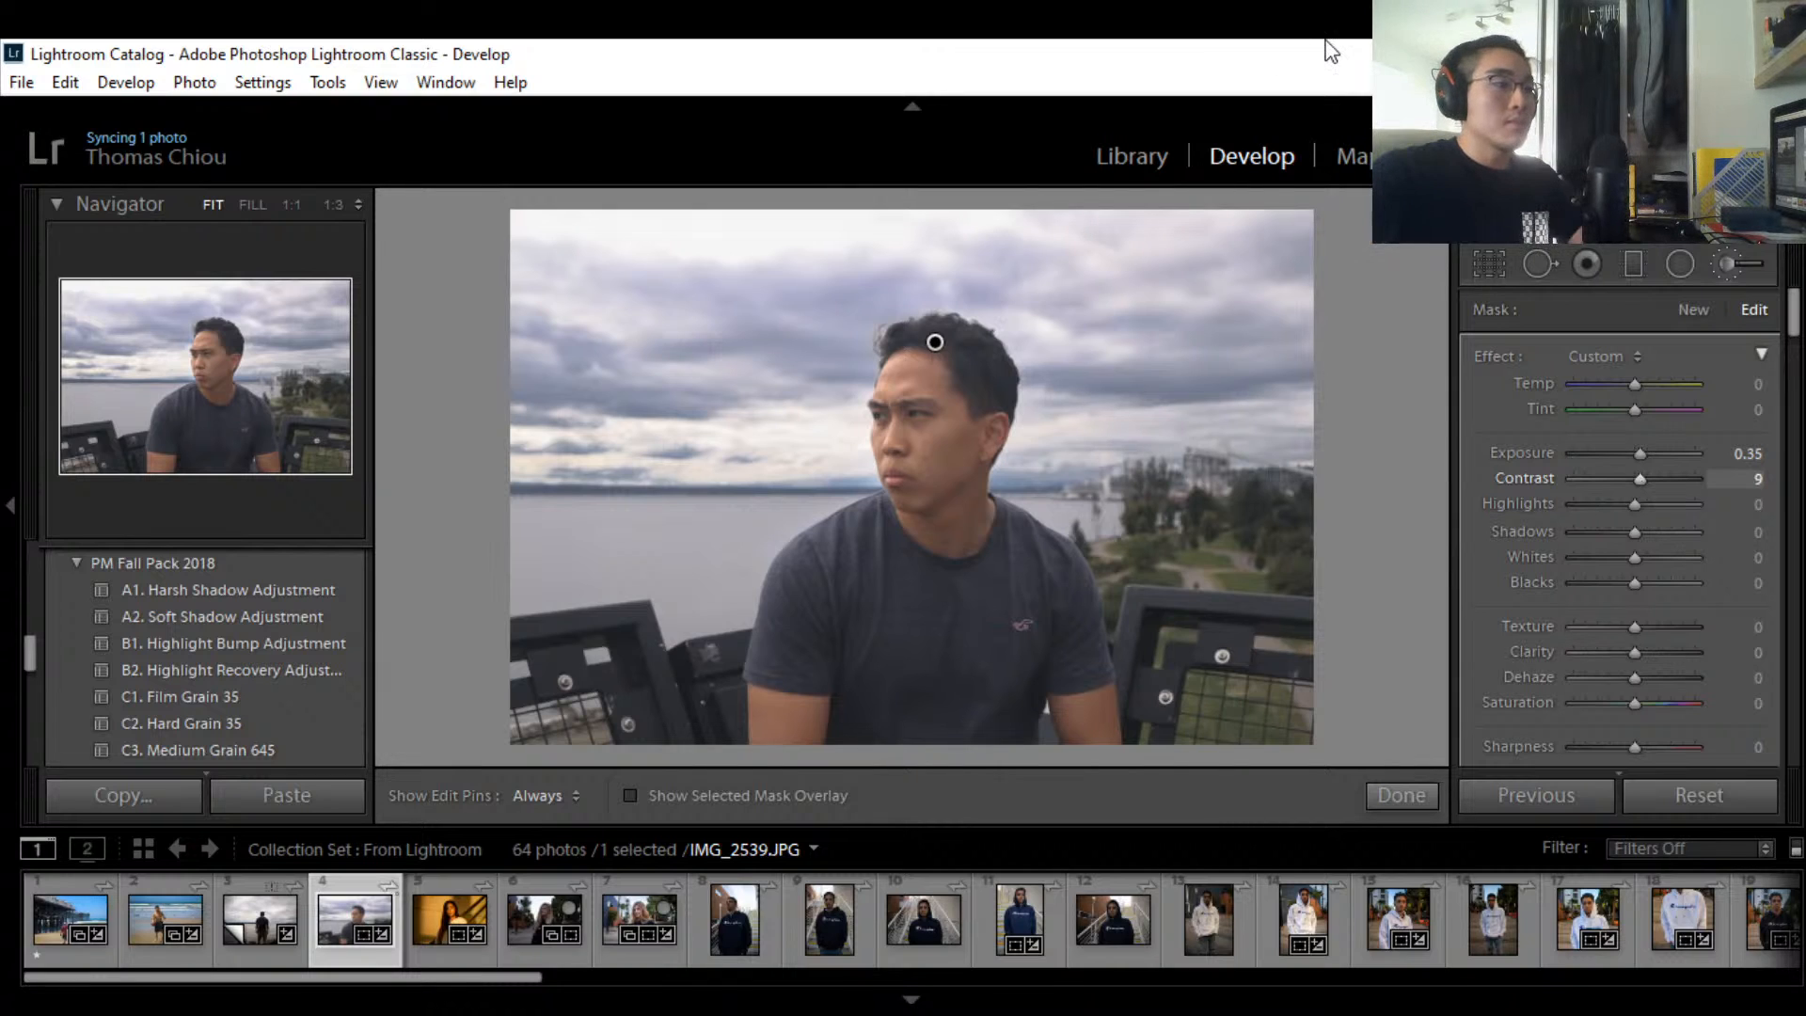
# Step: Raise the brushed area's Highlights to 15 and Shadows to 11
pyautogui.click(1638, 505)
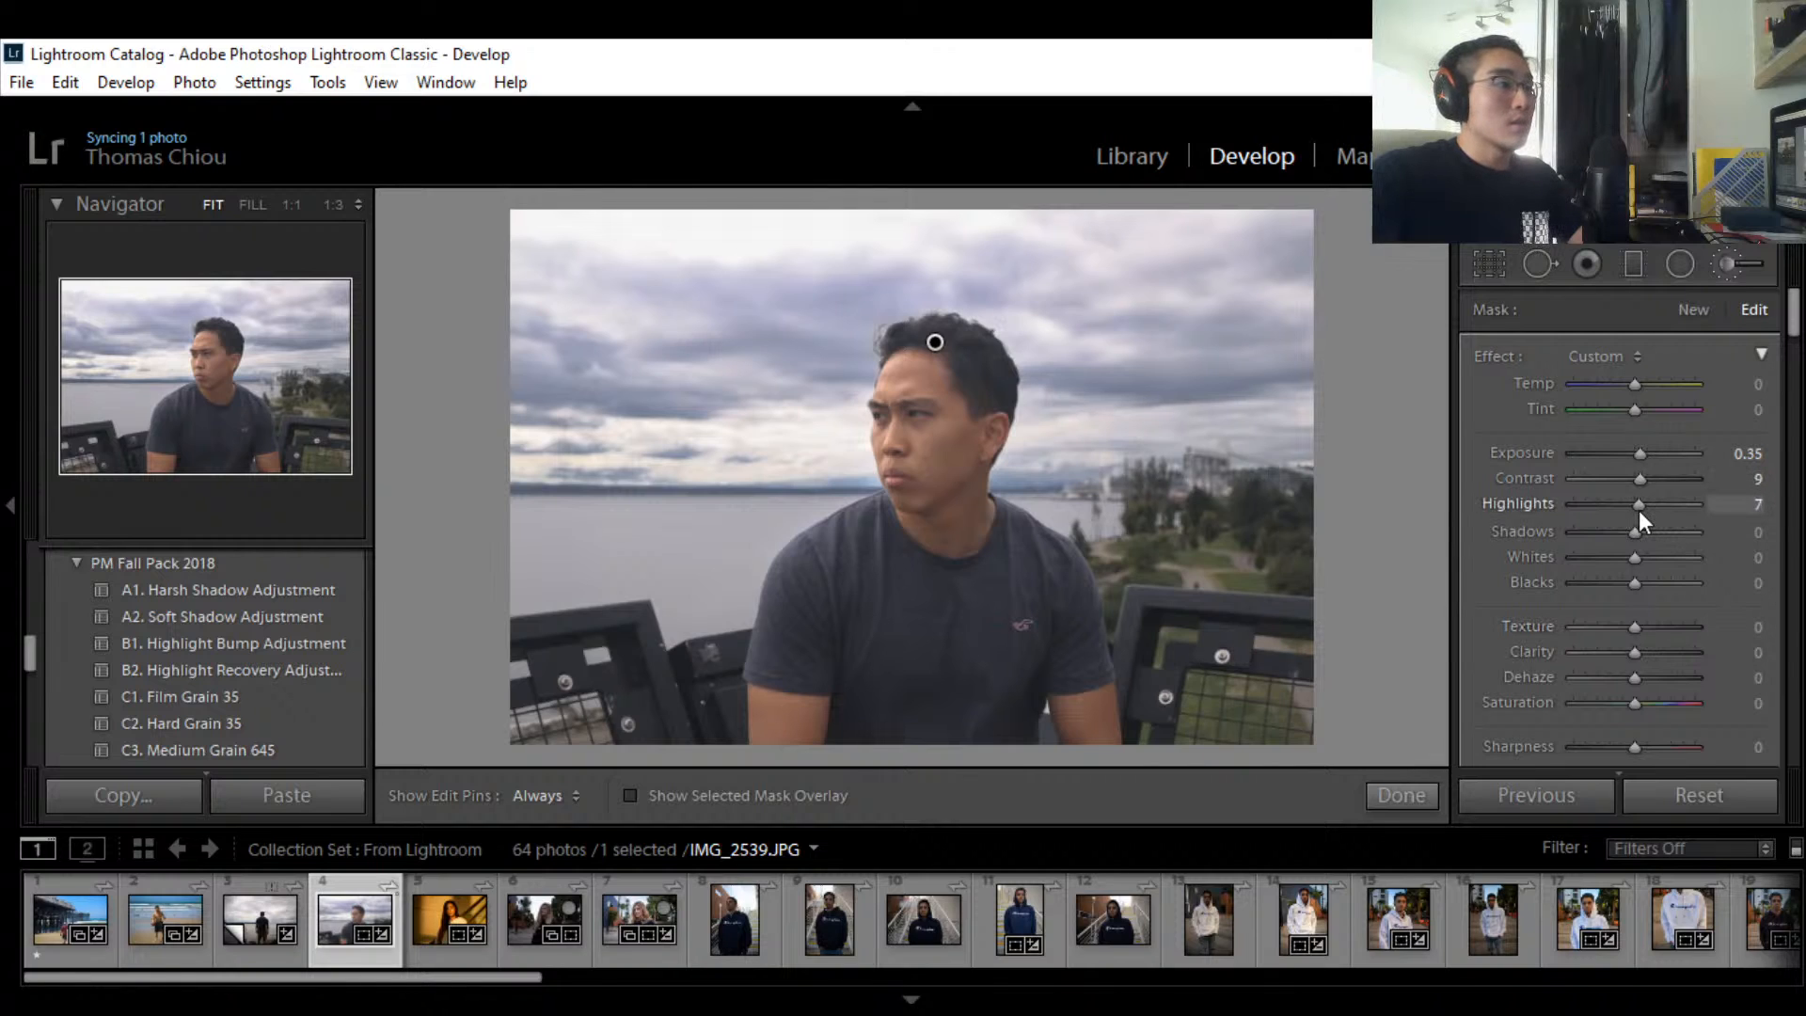
pyautogui.moveTo(1638, 509)
pyautogui.mouseDown()
pyautogui.moveTo(1689, 510)
pyautogui.moveTo(1644, 510)
pyautogui.mouseUp()
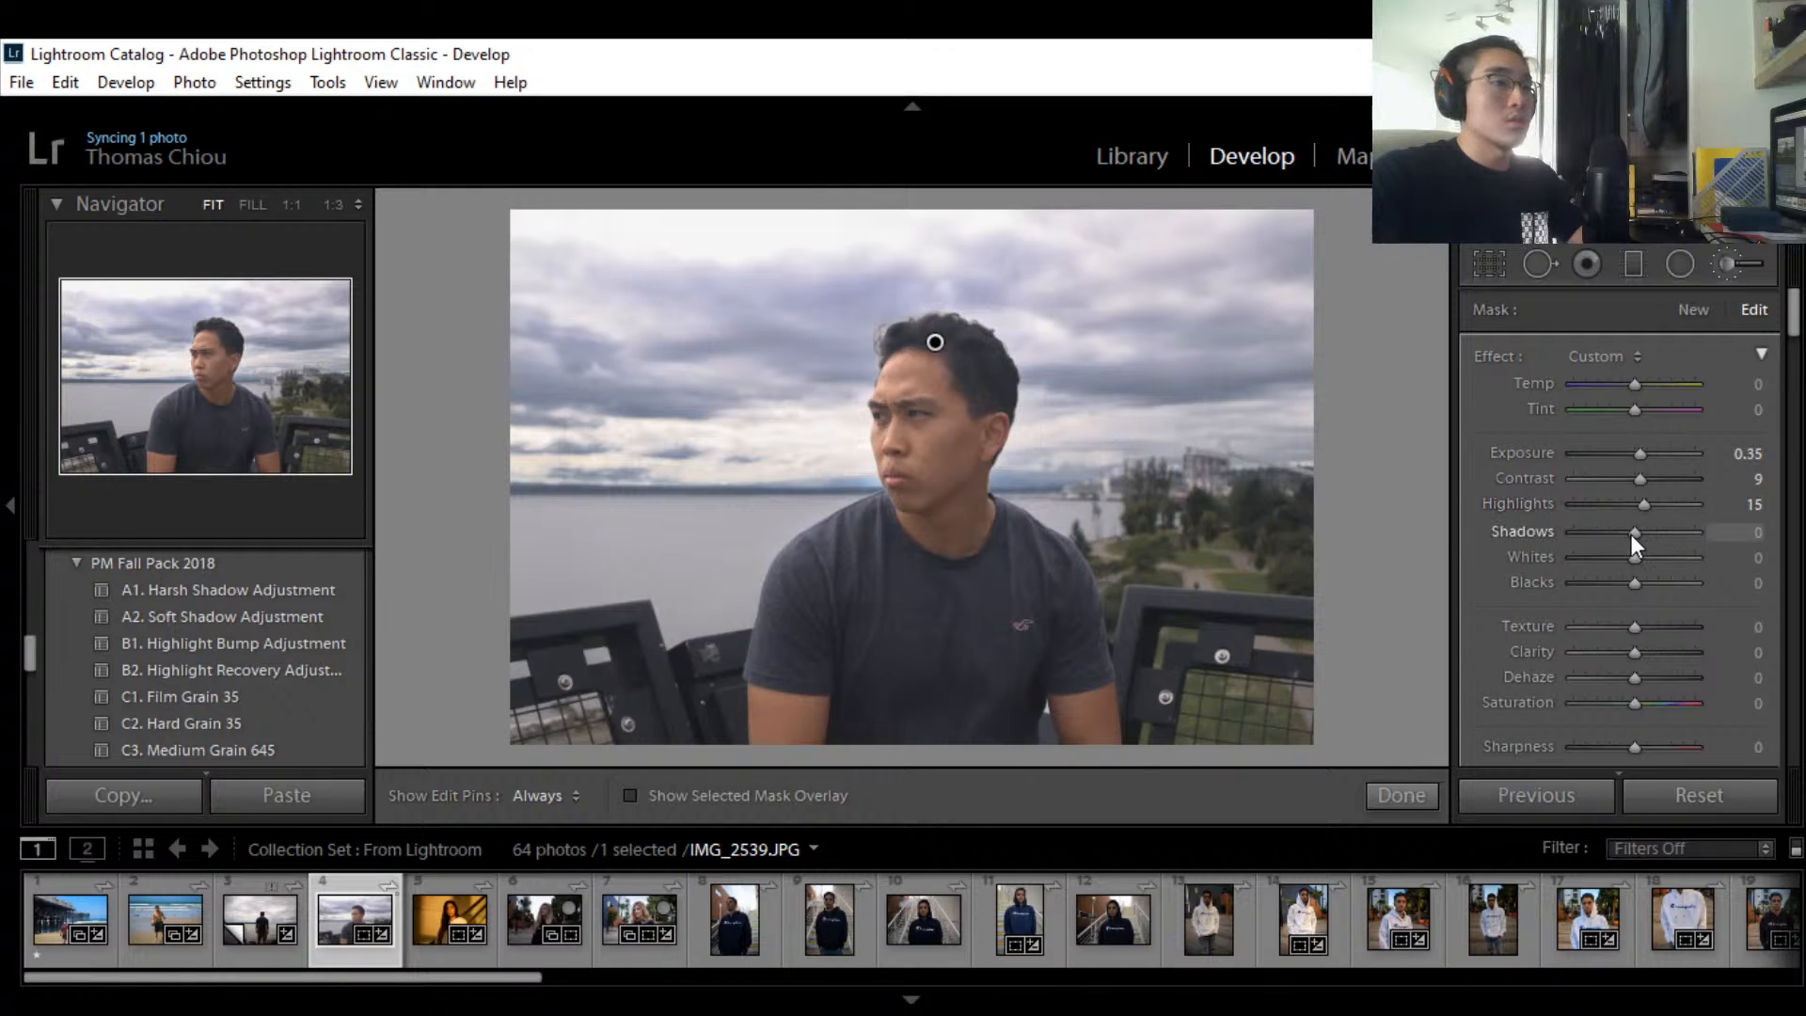
pyautogui.moveTo(1631, 534); pyautogui.dragTo(1625, 534)
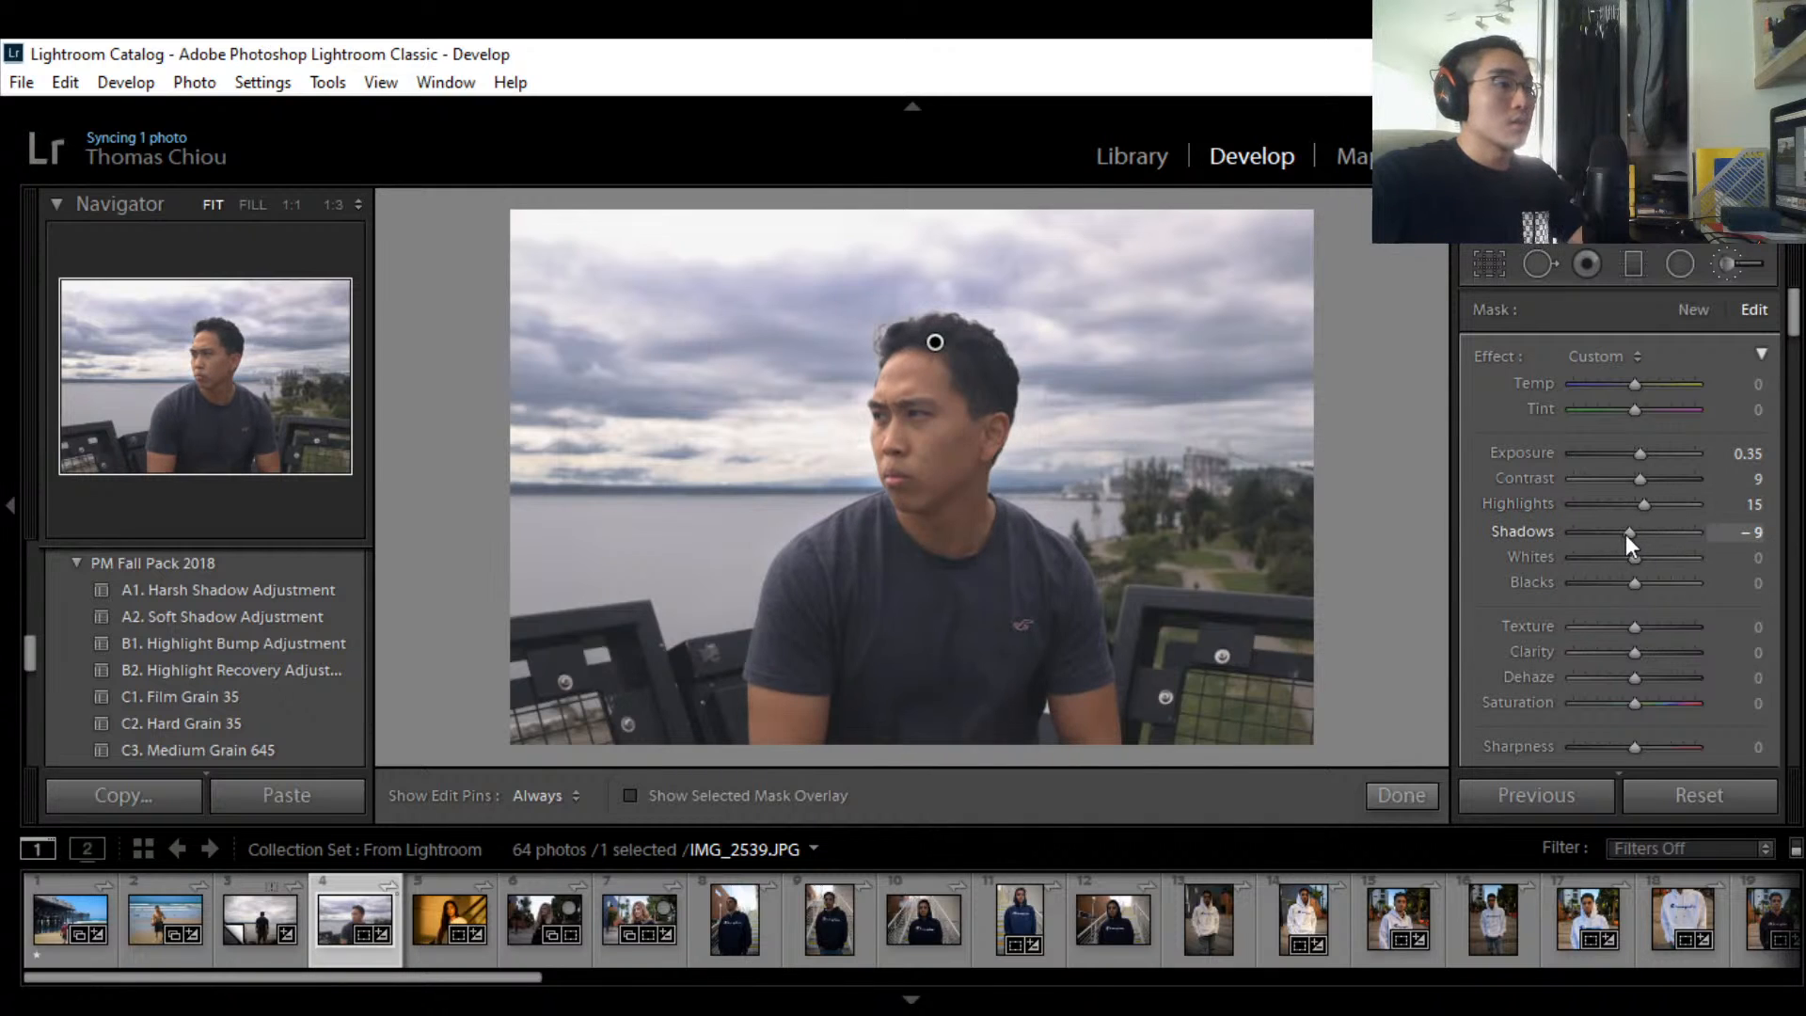
pyautogui.moveTo(1633, 540)
pyautogui.mouseDown()
pyautogui.moveTo(1663, 560)
pyautogui.moveTo(1634, 561)
pyautogui.mouseUp()
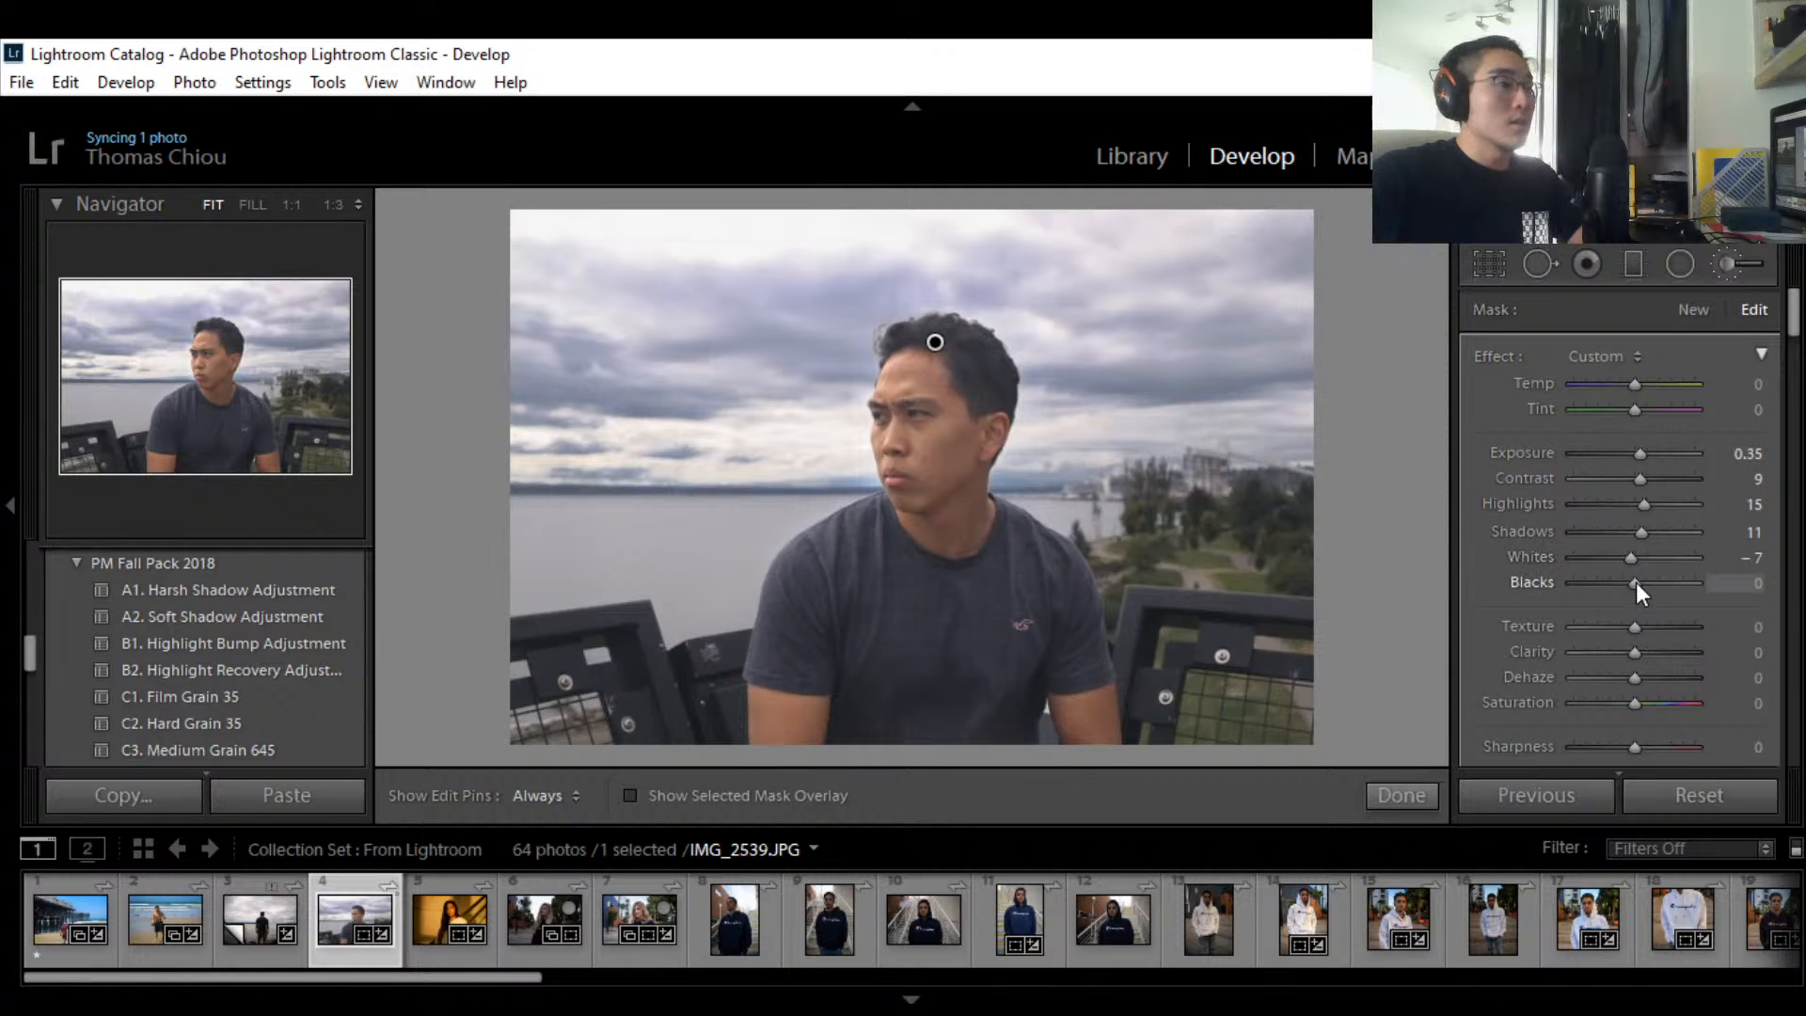
# Step: Try lifting the brushed Blacks, then set them back to exactly 0
pyautogui.moveTo(1635, 583)
pyautogui.mouseDown()
pyautogui.moveTo(1651, 584)
pyautogui.moveTo(1625, 585)
pyautogui.mouseUp()
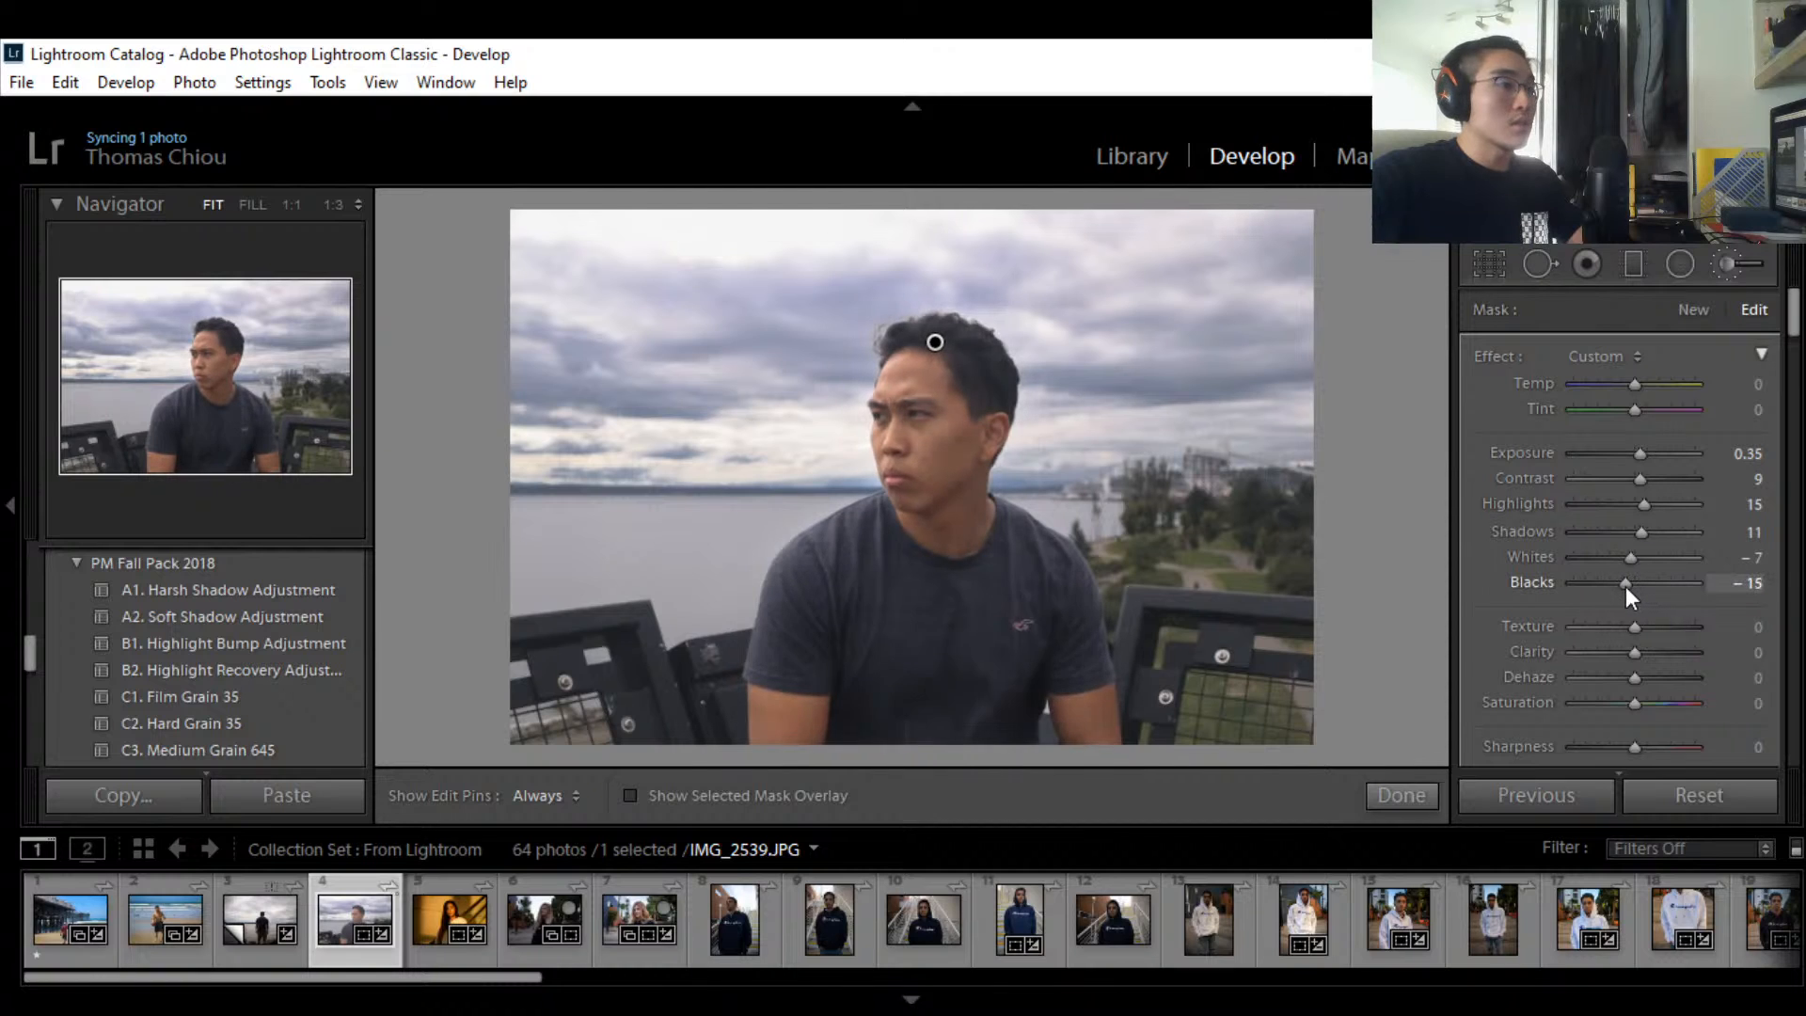
pyautogui.click(1733, 591)
pyautogui.write('0')
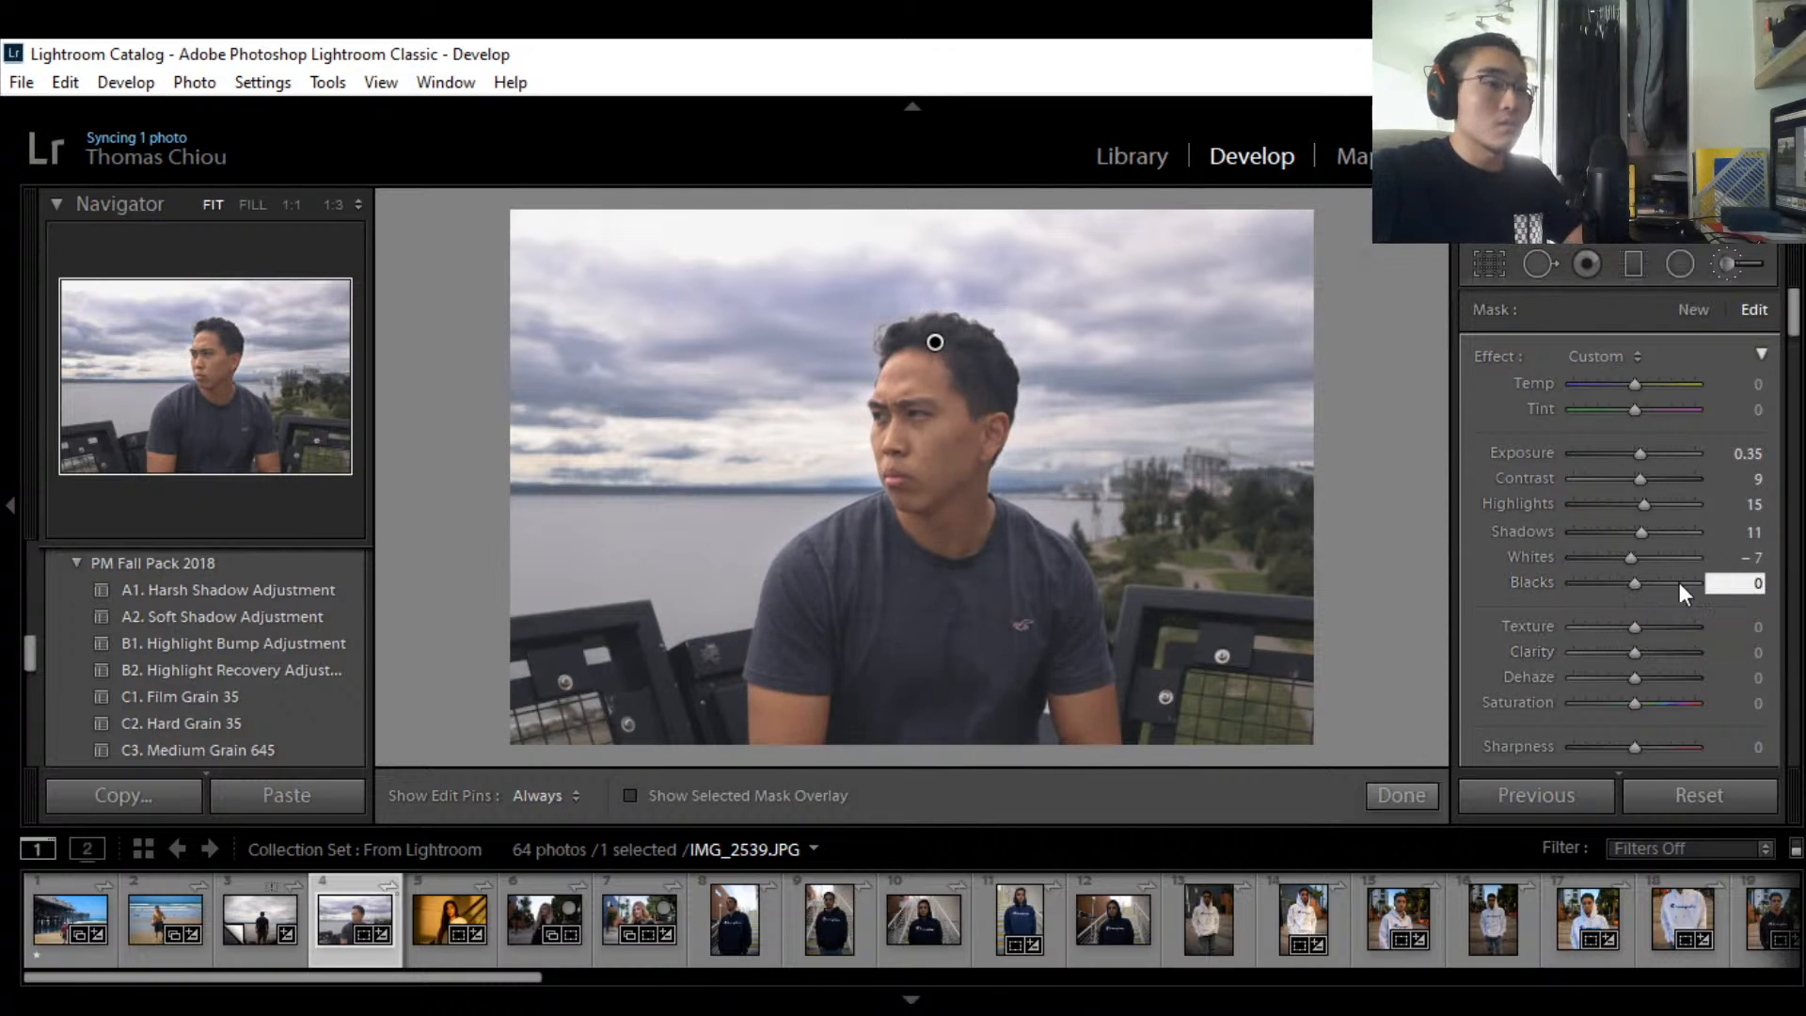
pyautogui.moveTo(1632, 589); pyautogui.dragTo(1638, 588)
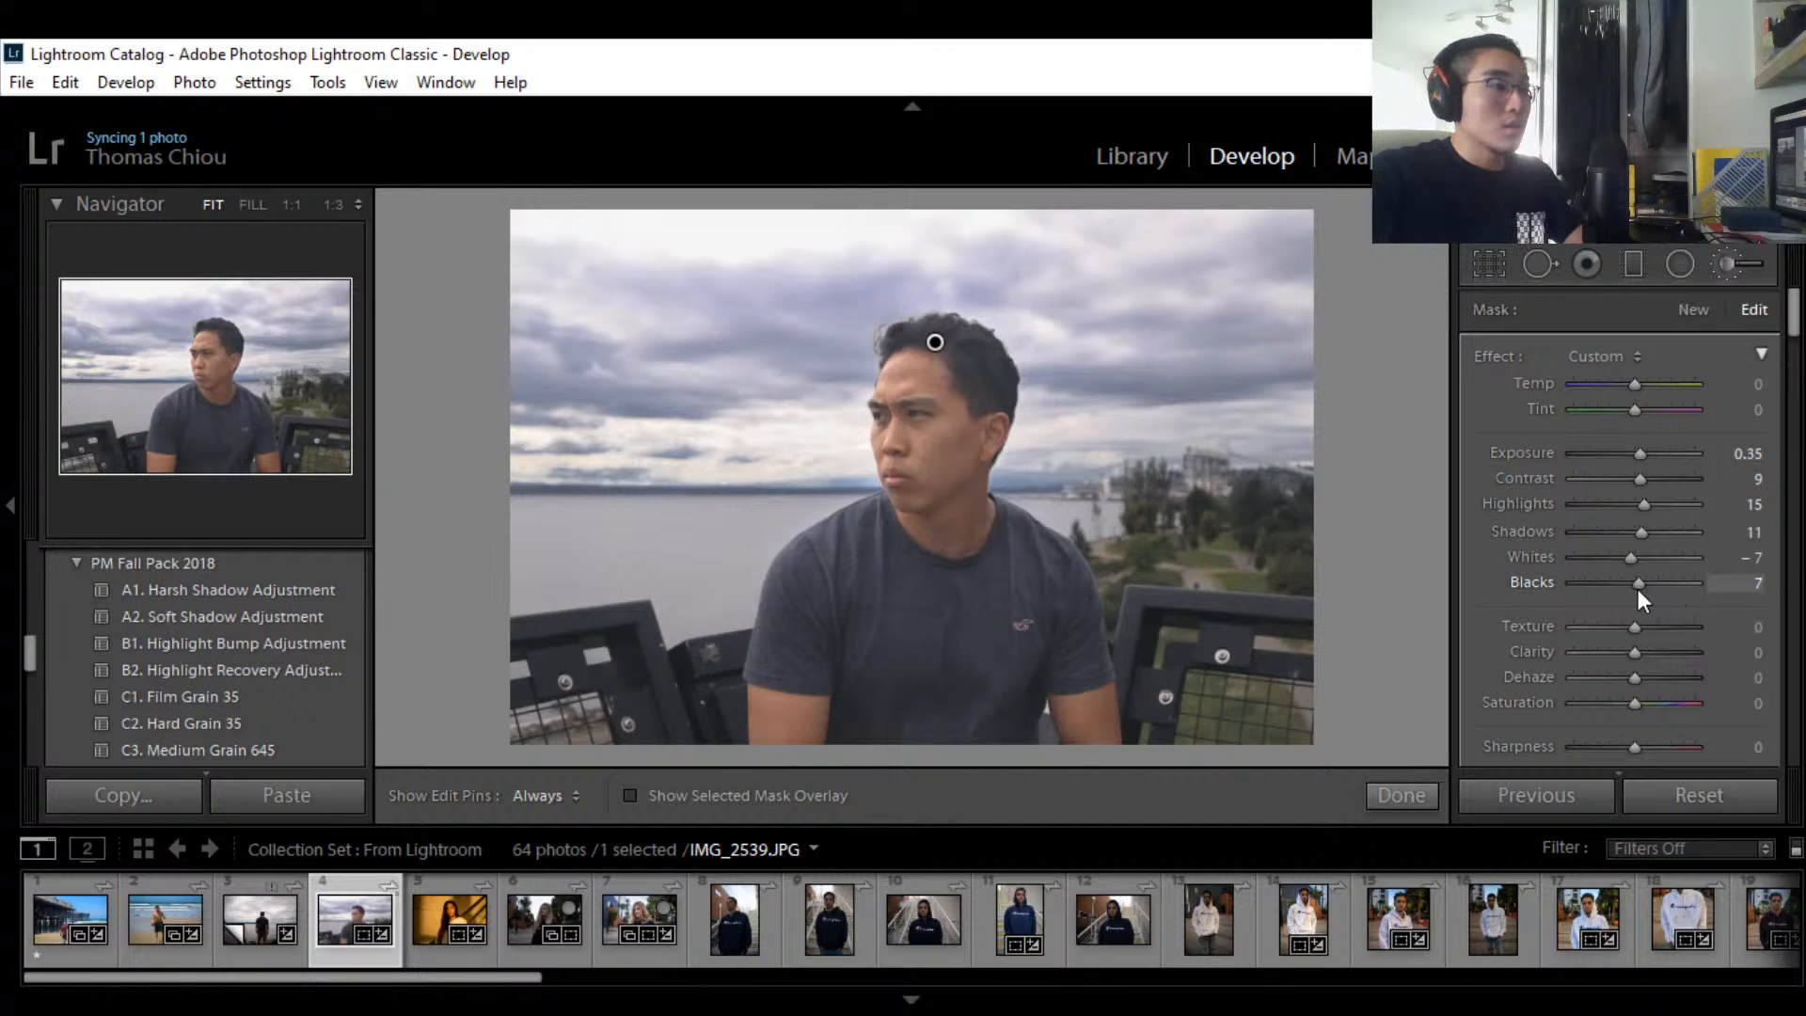
pyautogui.click(1754, 583)
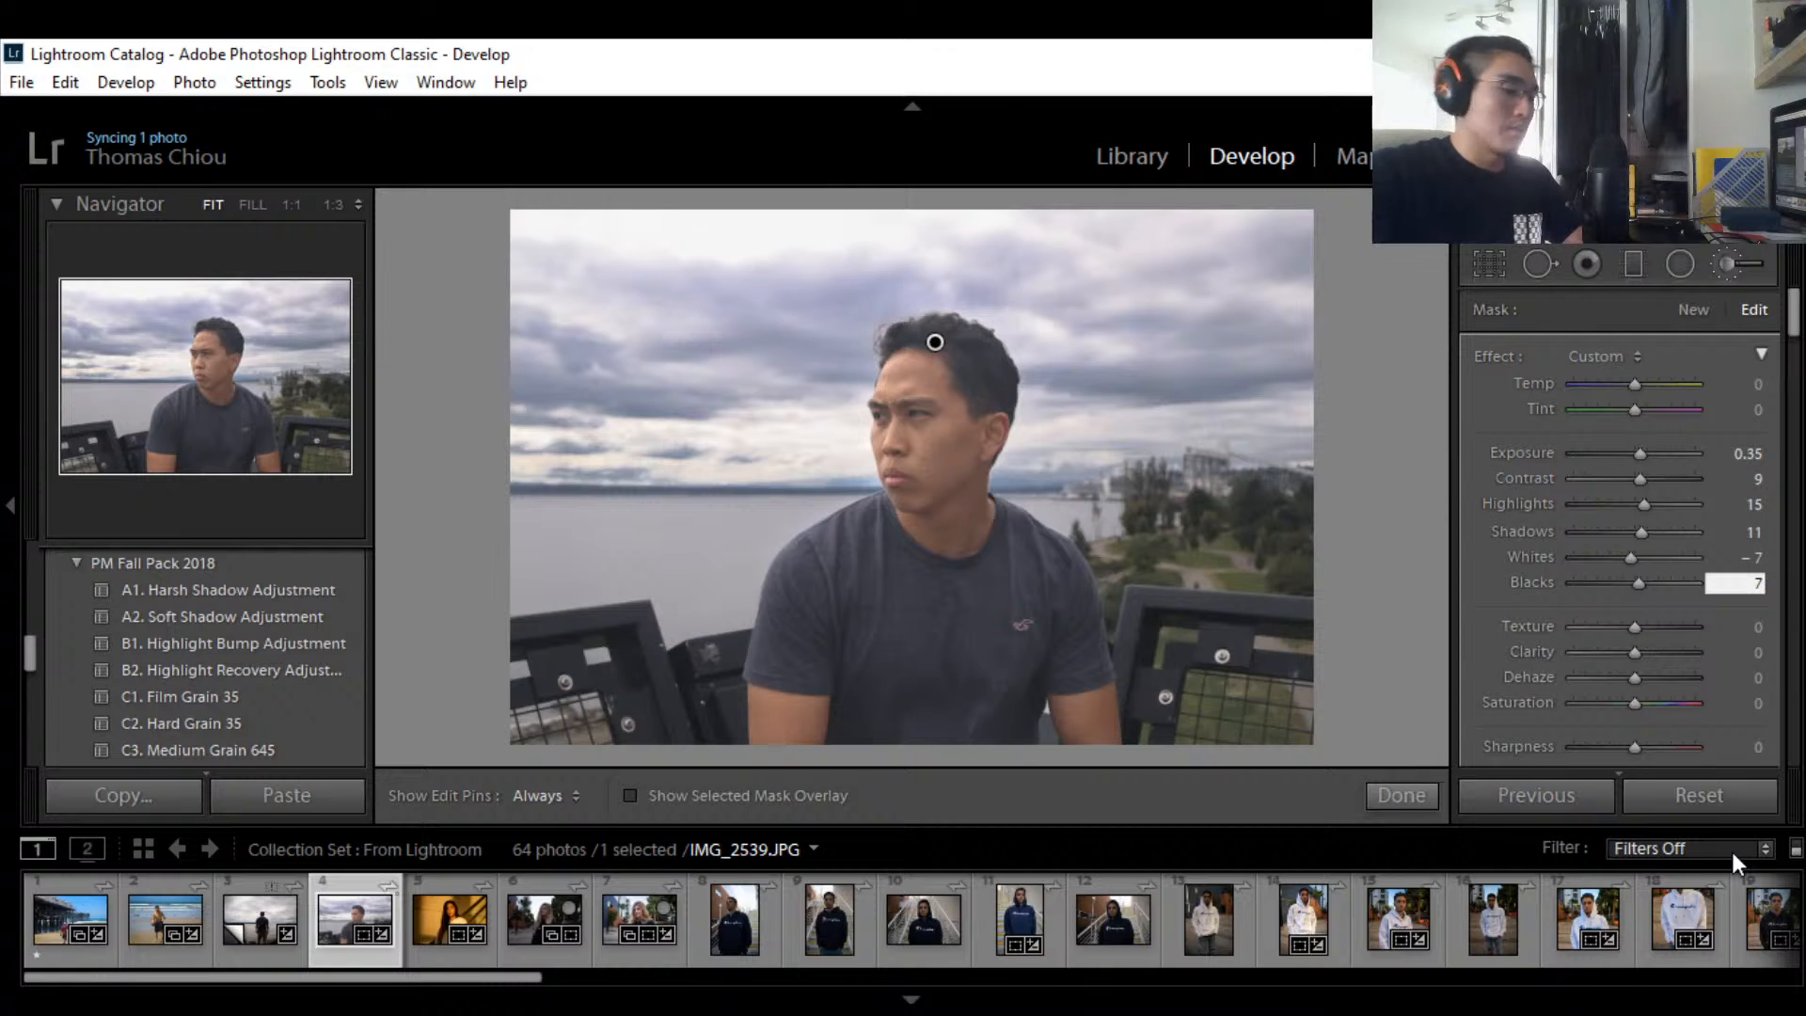
pyautogui.write('0')
pyautogui.press('Return')
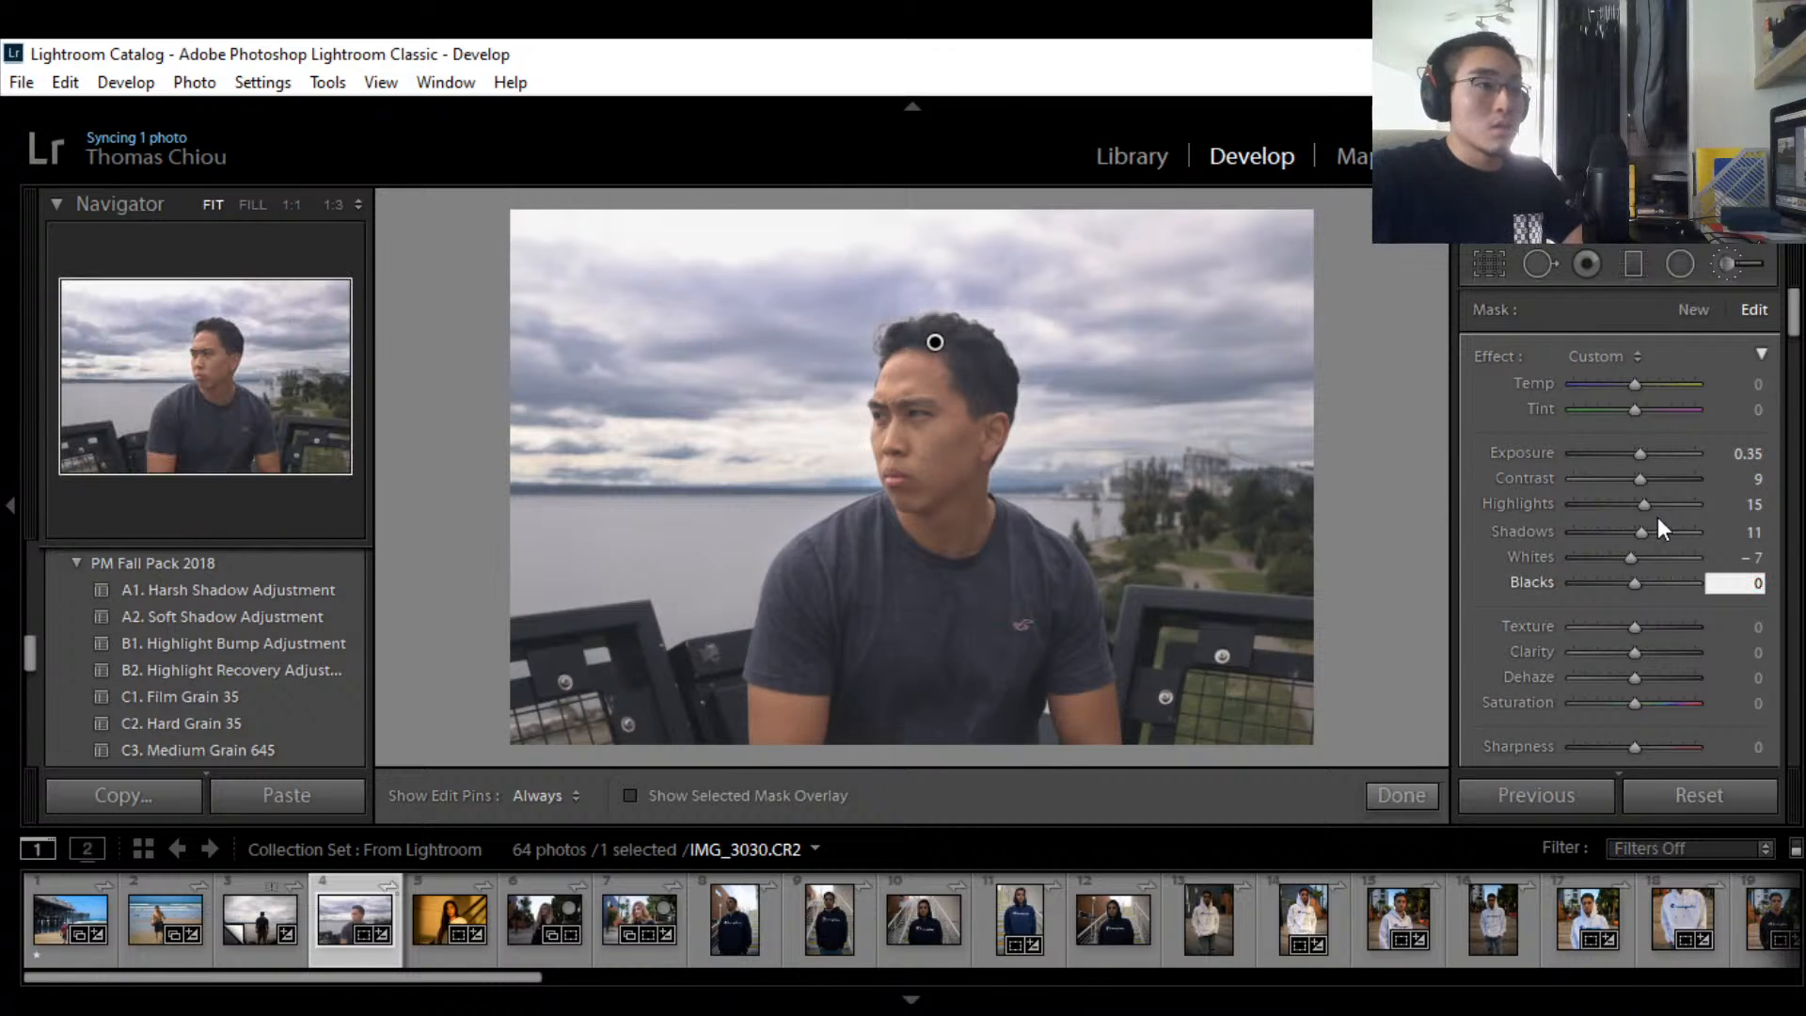
# Step: Set the brushed area's Whites to 5
pyautogui.moveTo(1628, 555); pyautogui.dragTo(1638, 556)
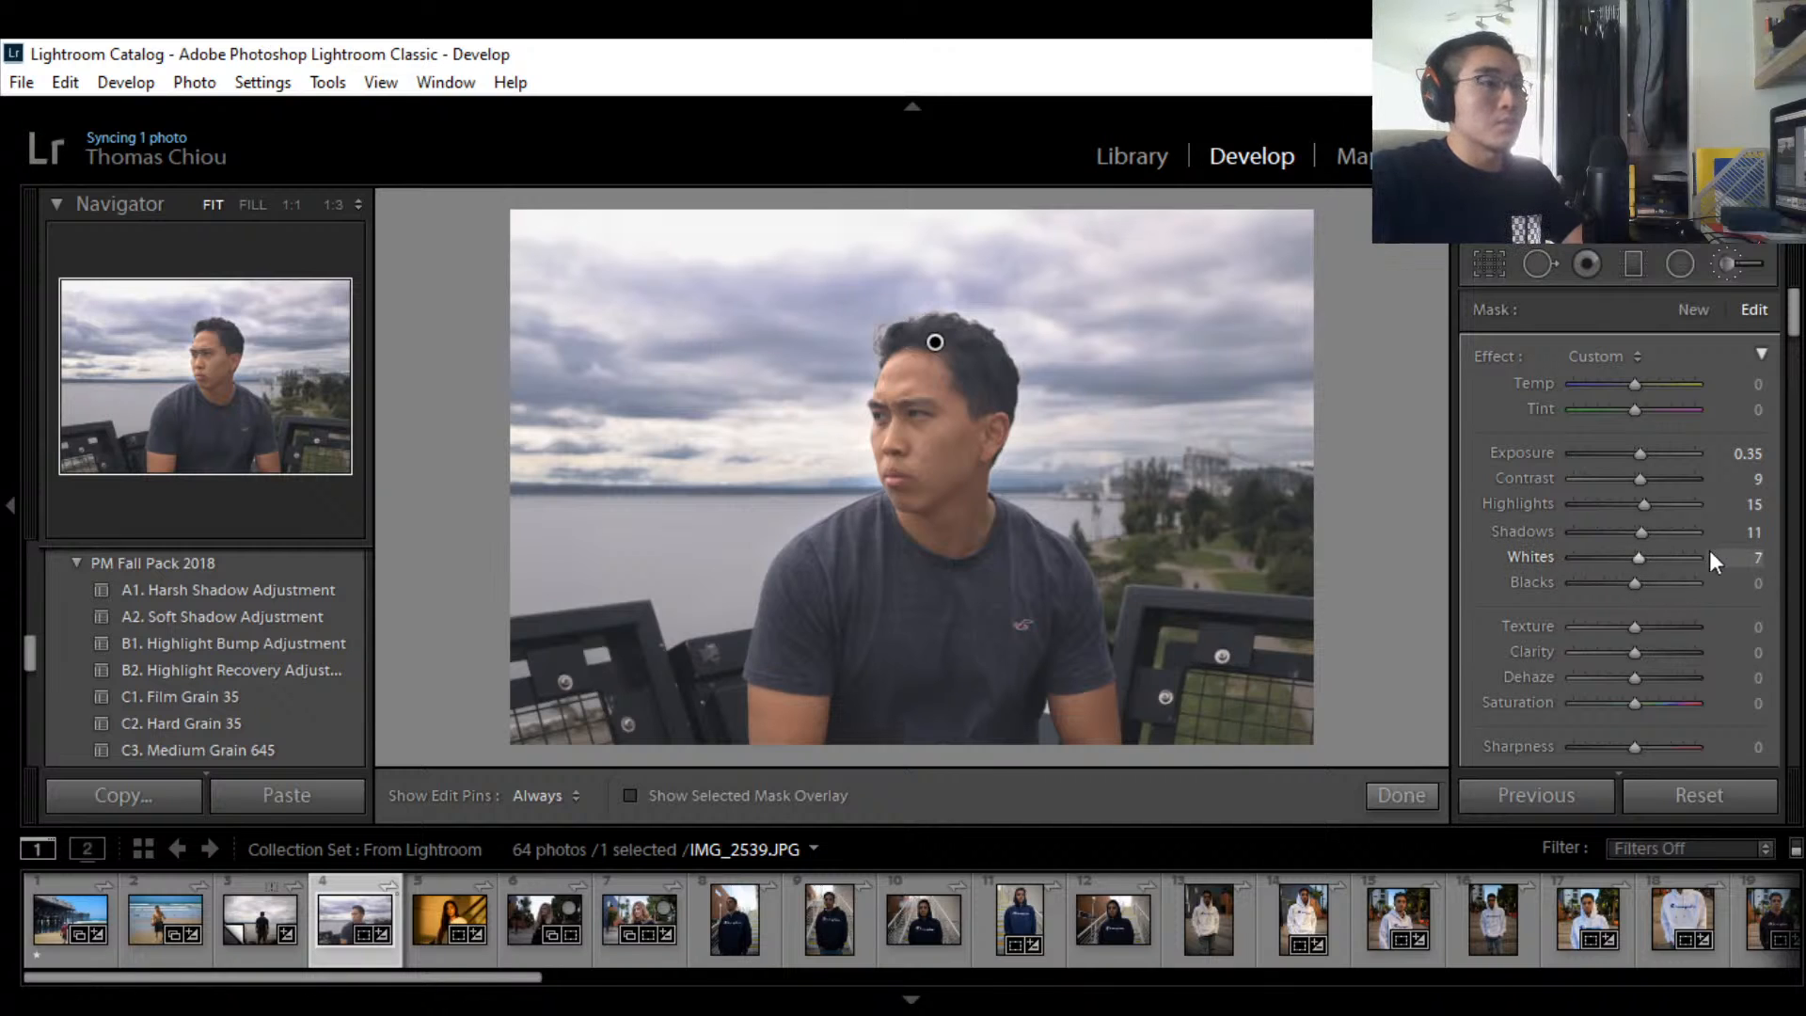
pyautogui.click(1755, 558)
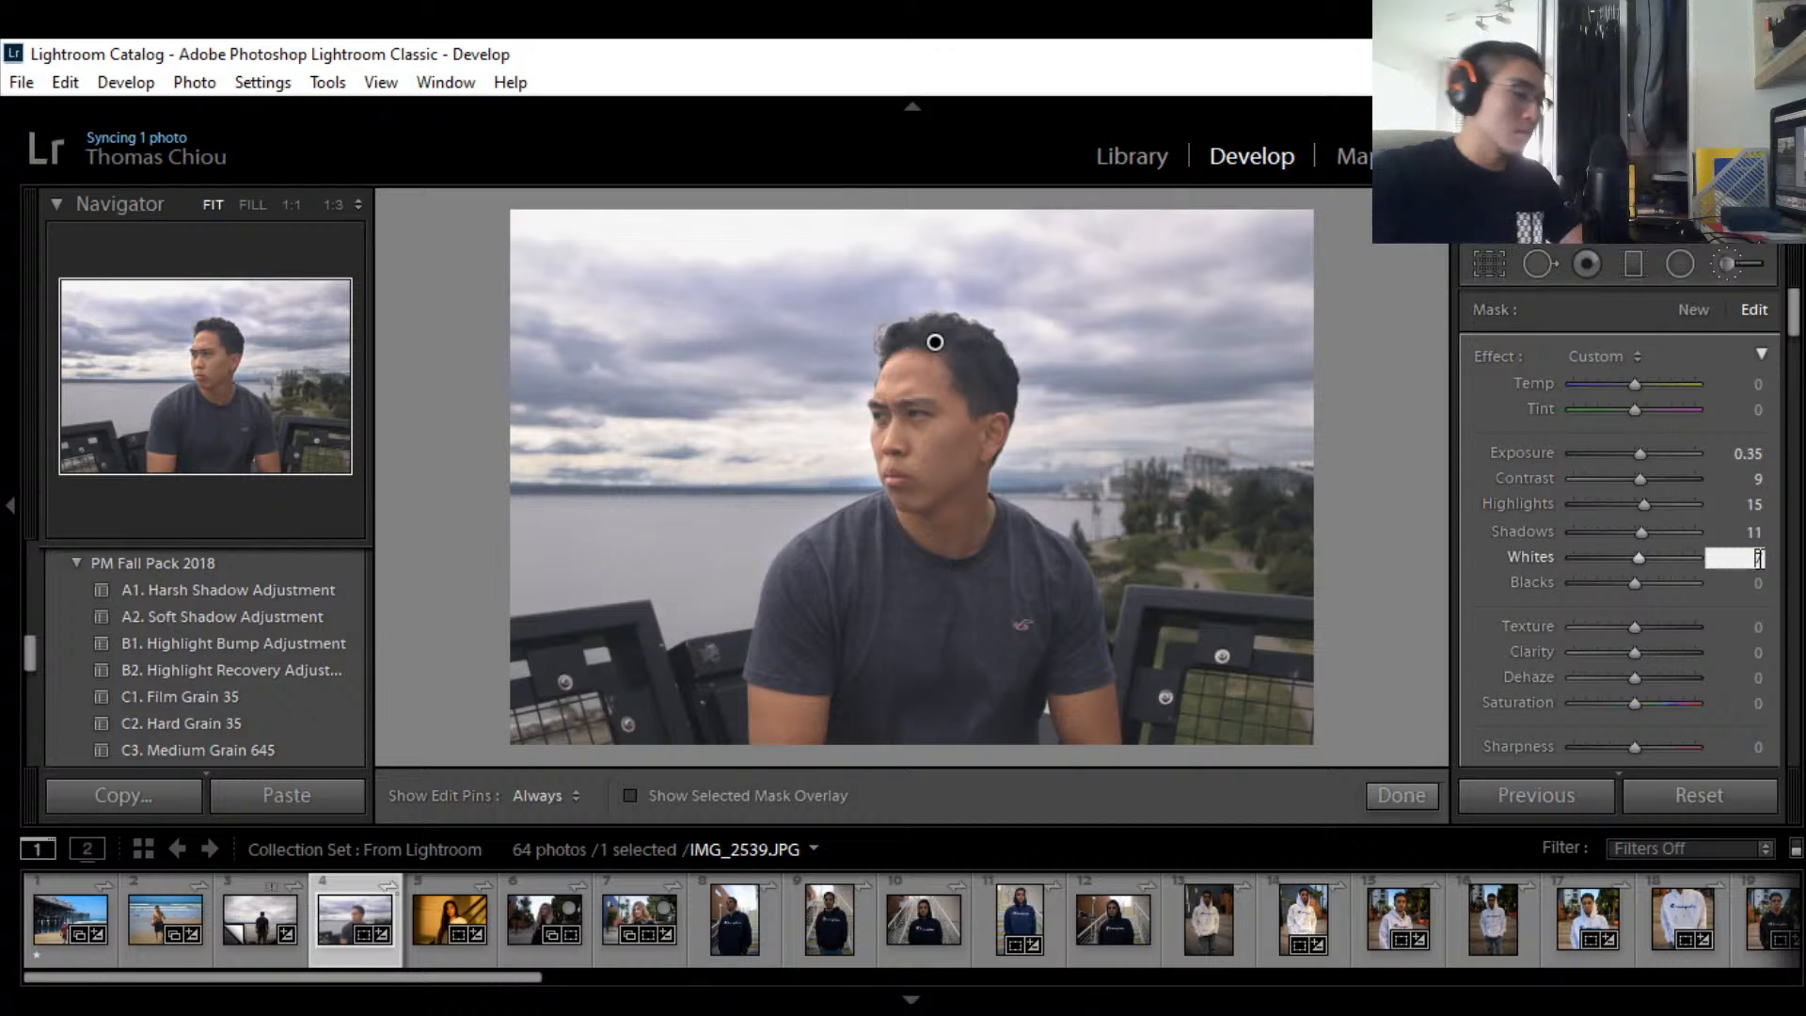
pyautogui.write('57')
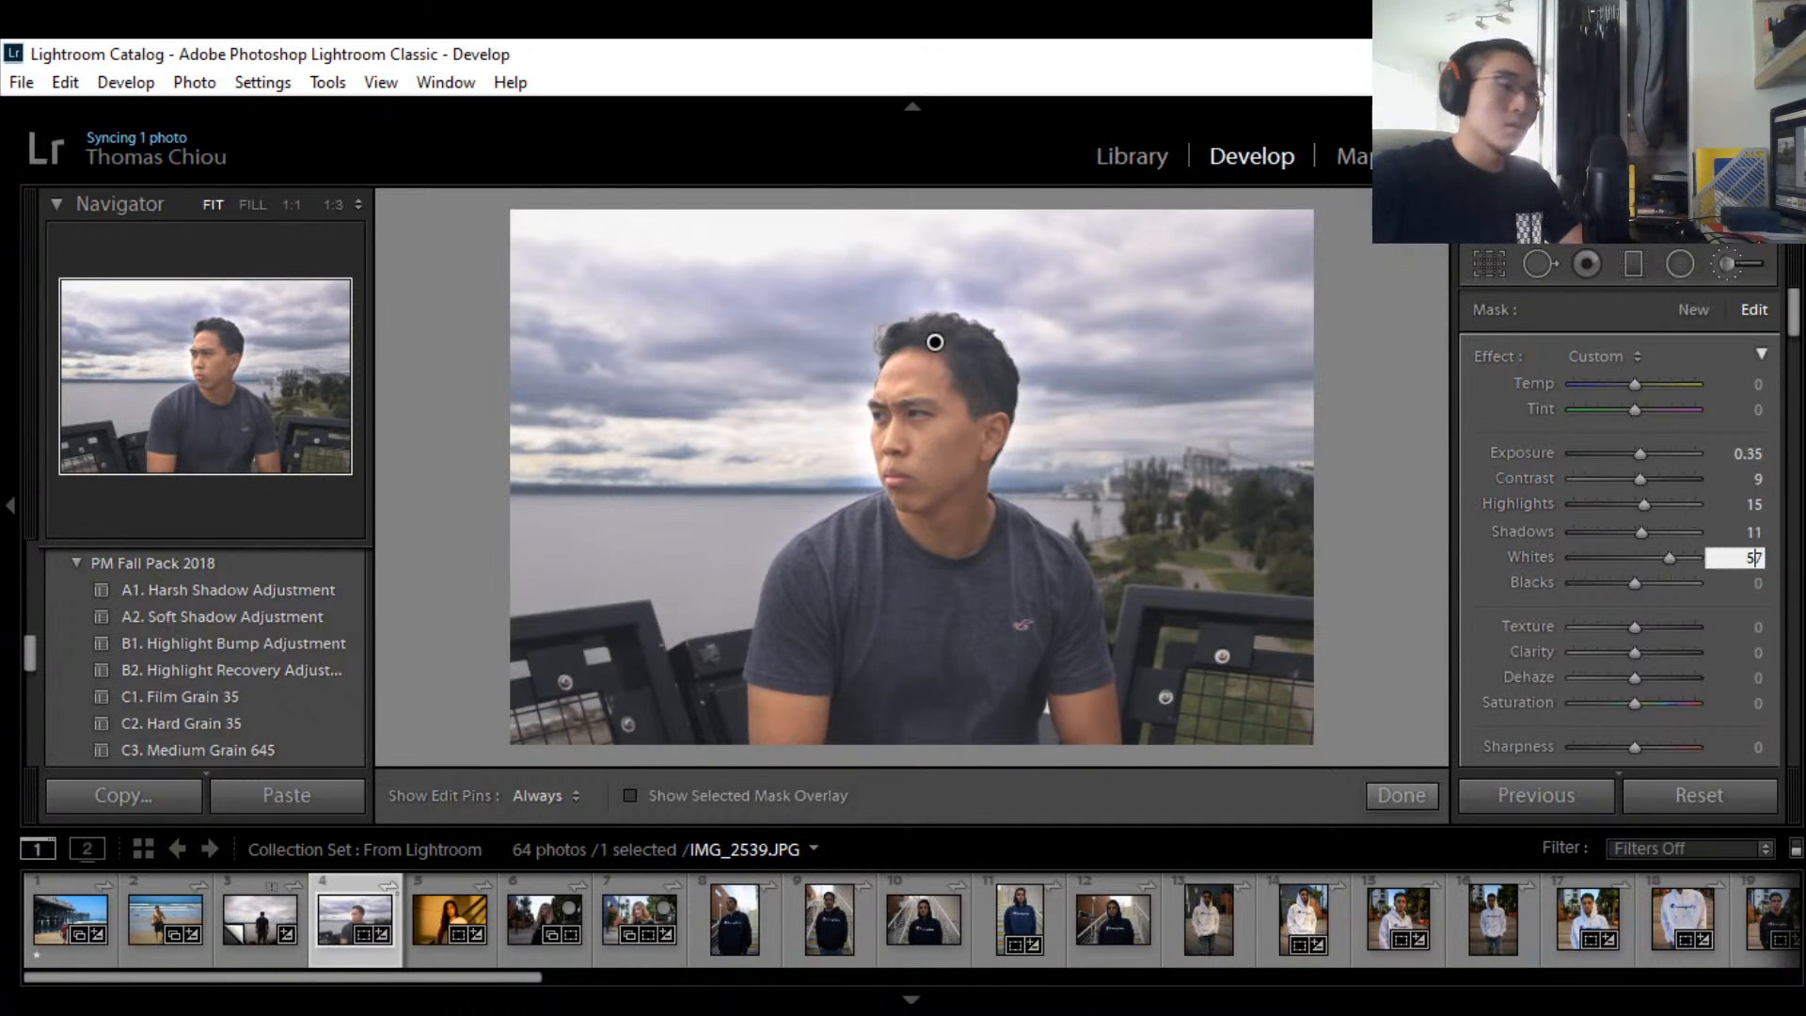
pyautogui.press('BackSpace')
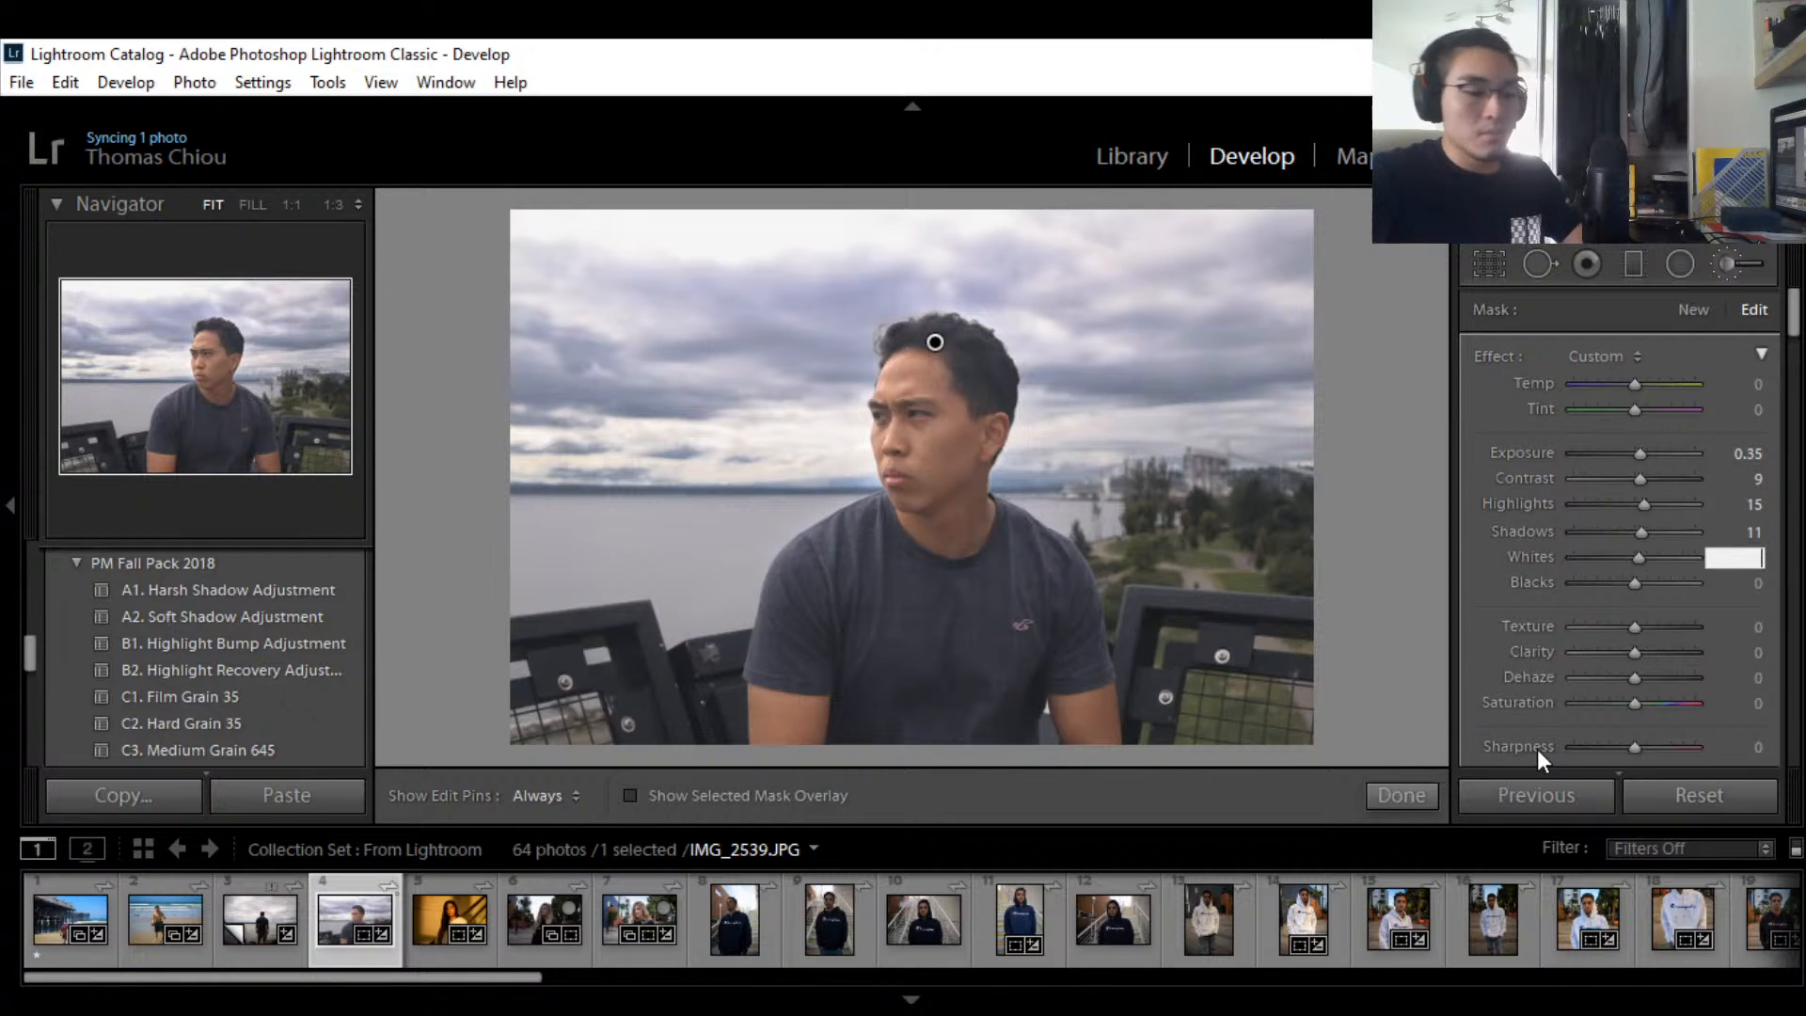
pyautogui.write('5')
pyautogui.scroll(-5, 1651, 517)
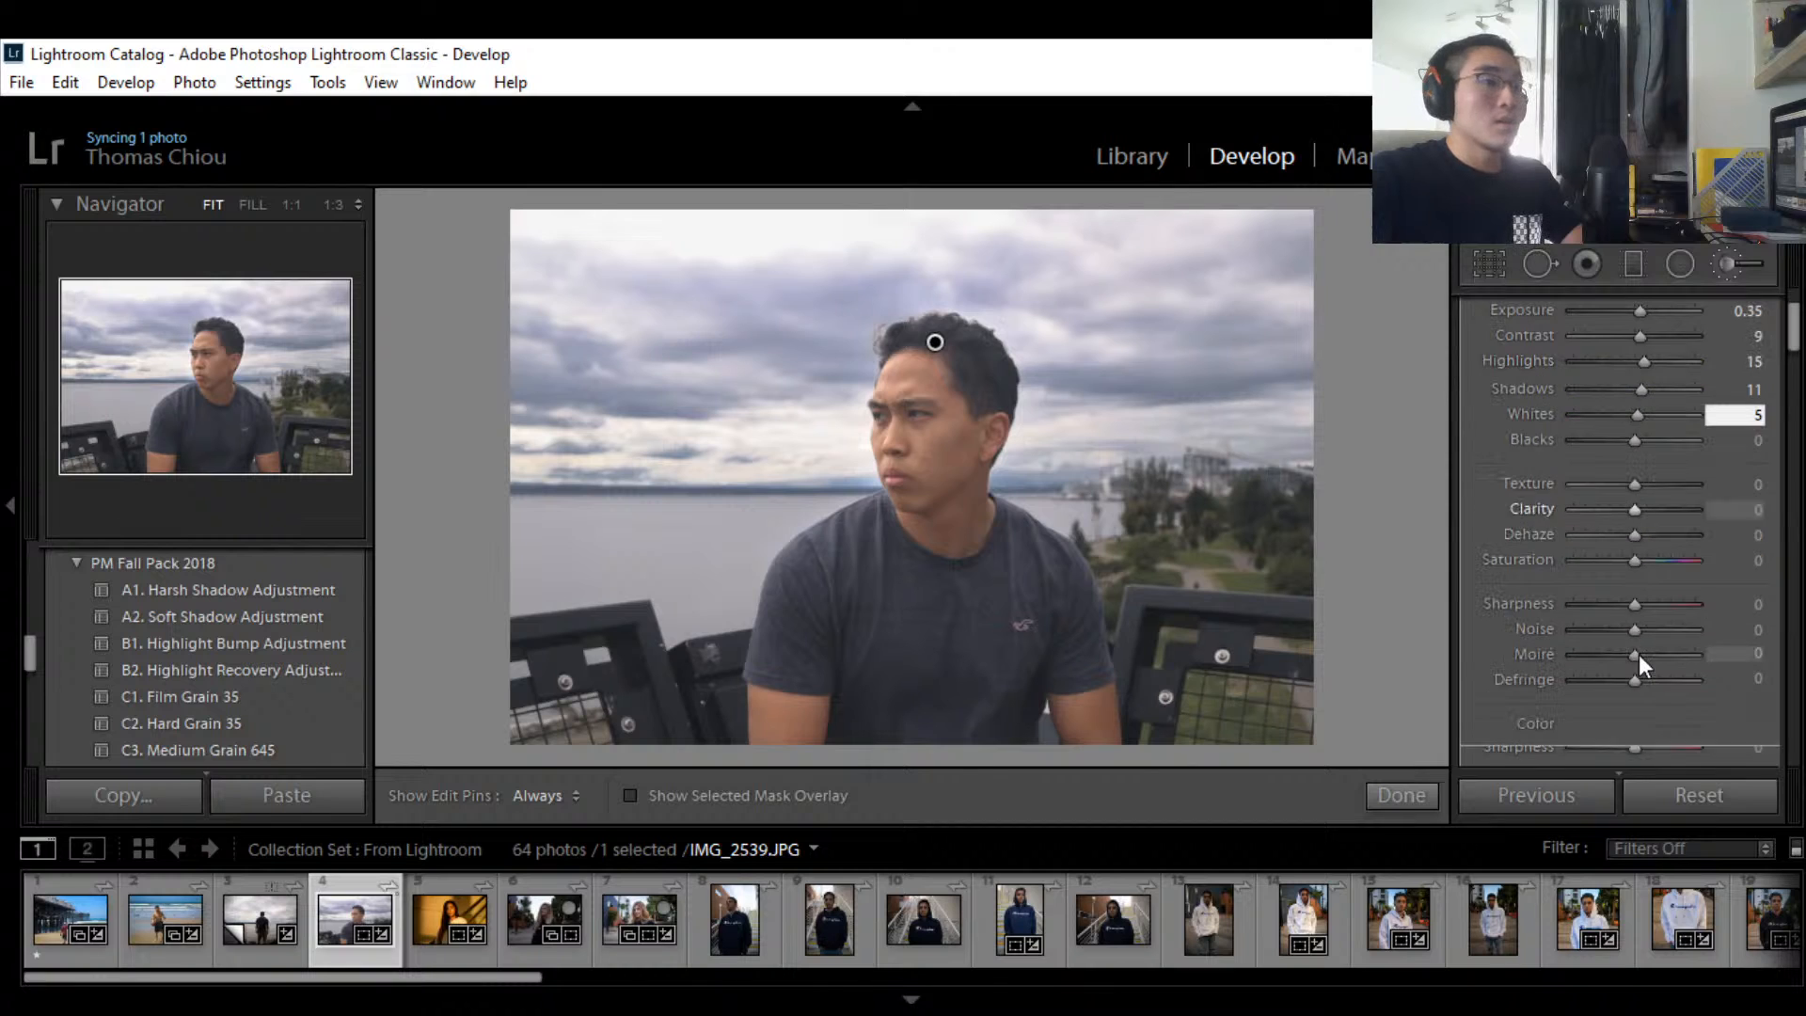
pyautogui.scroll(5, 1689, 534)
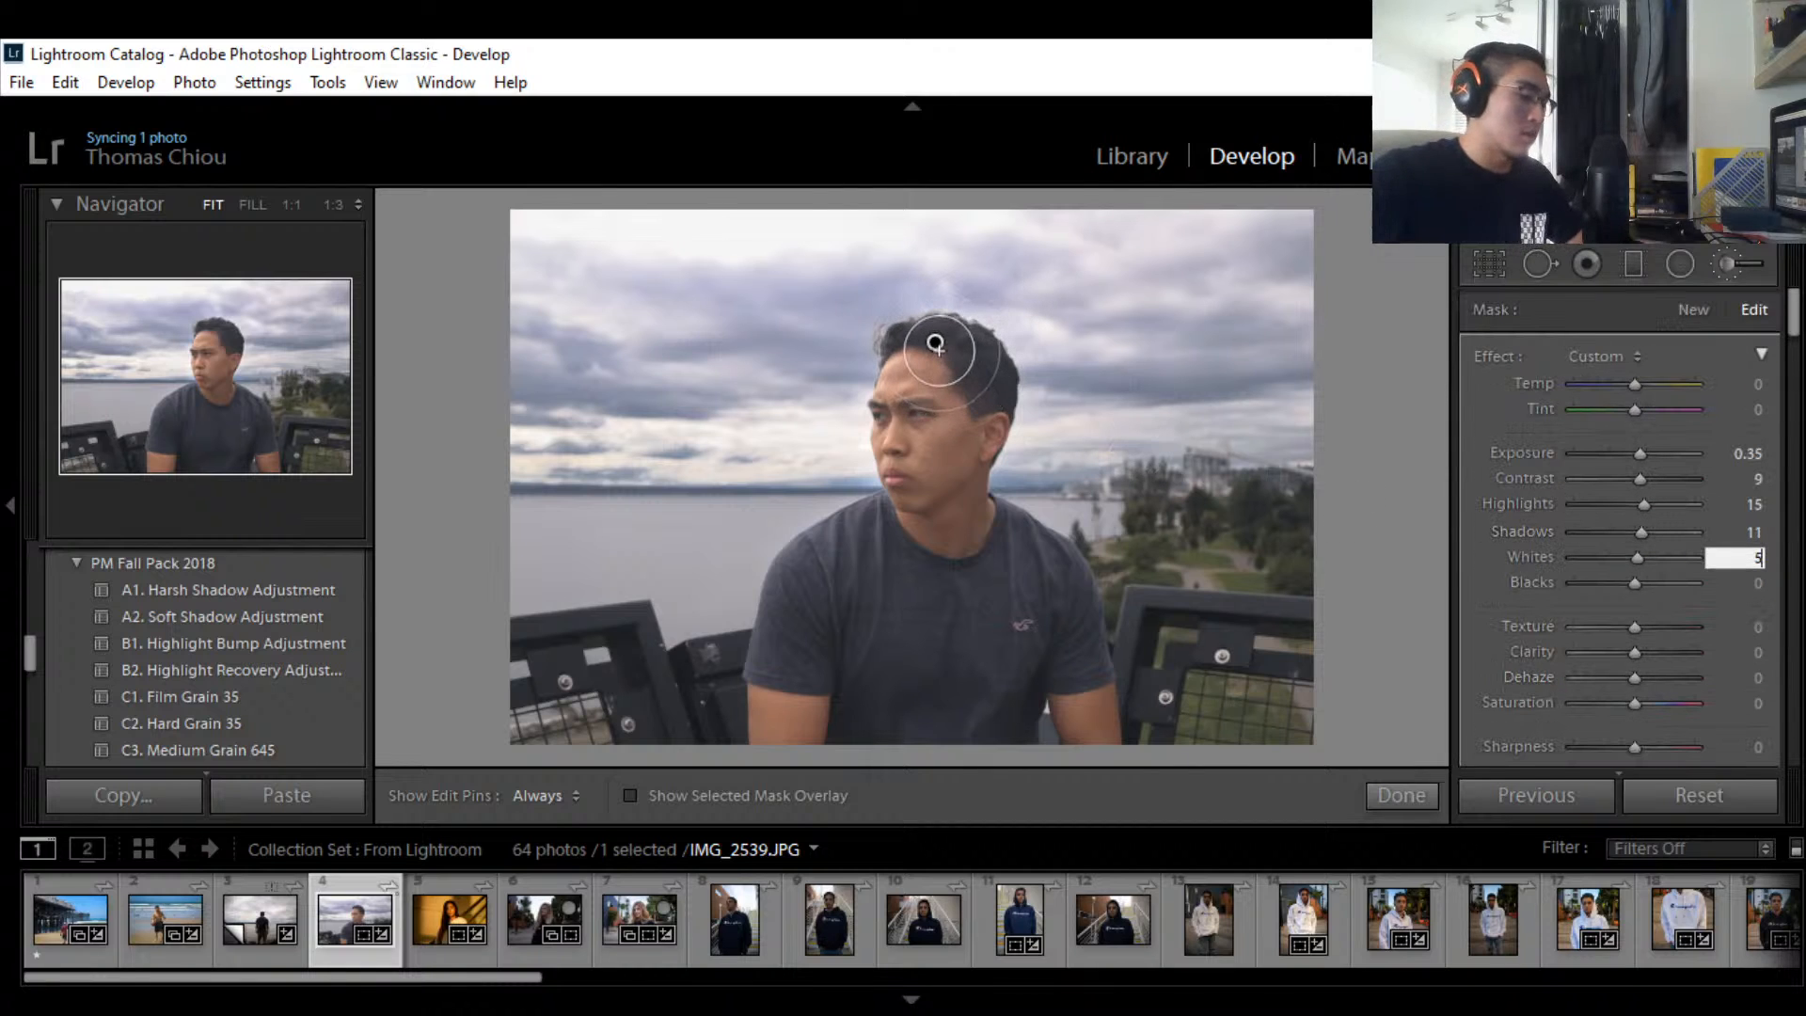
pyautogui.write('-[[')
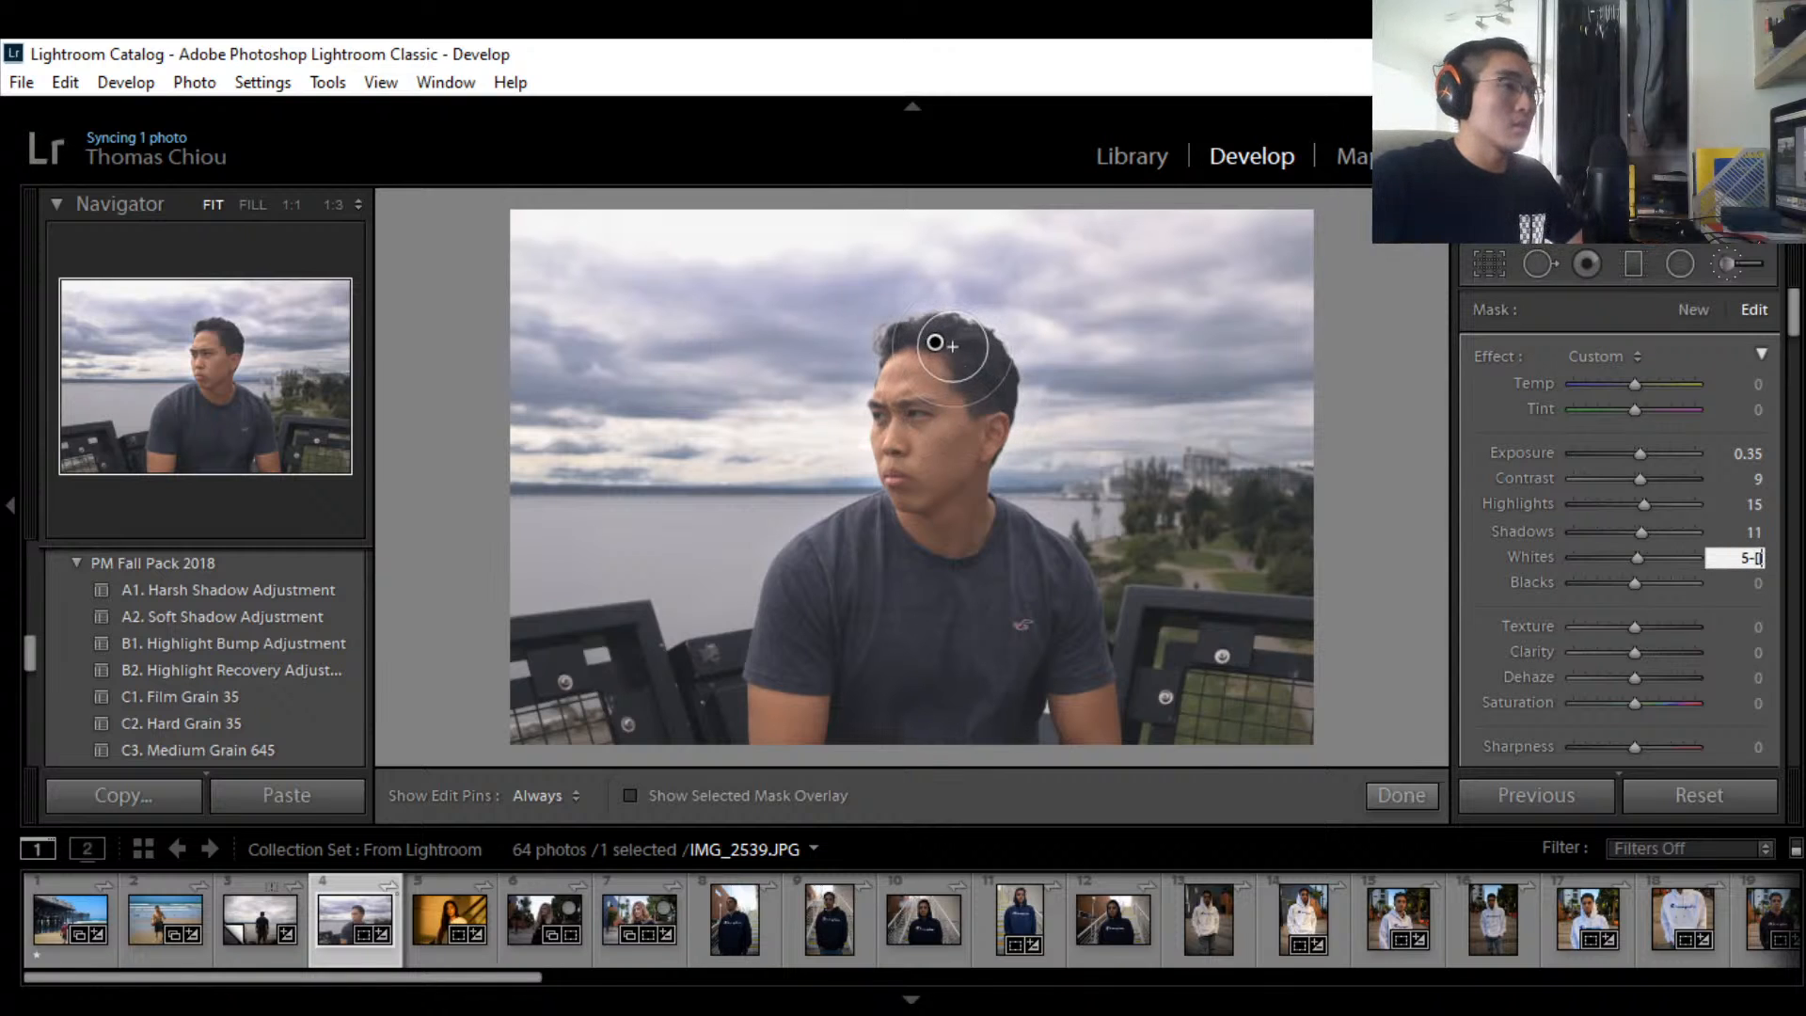
pyautogui.write('[[')
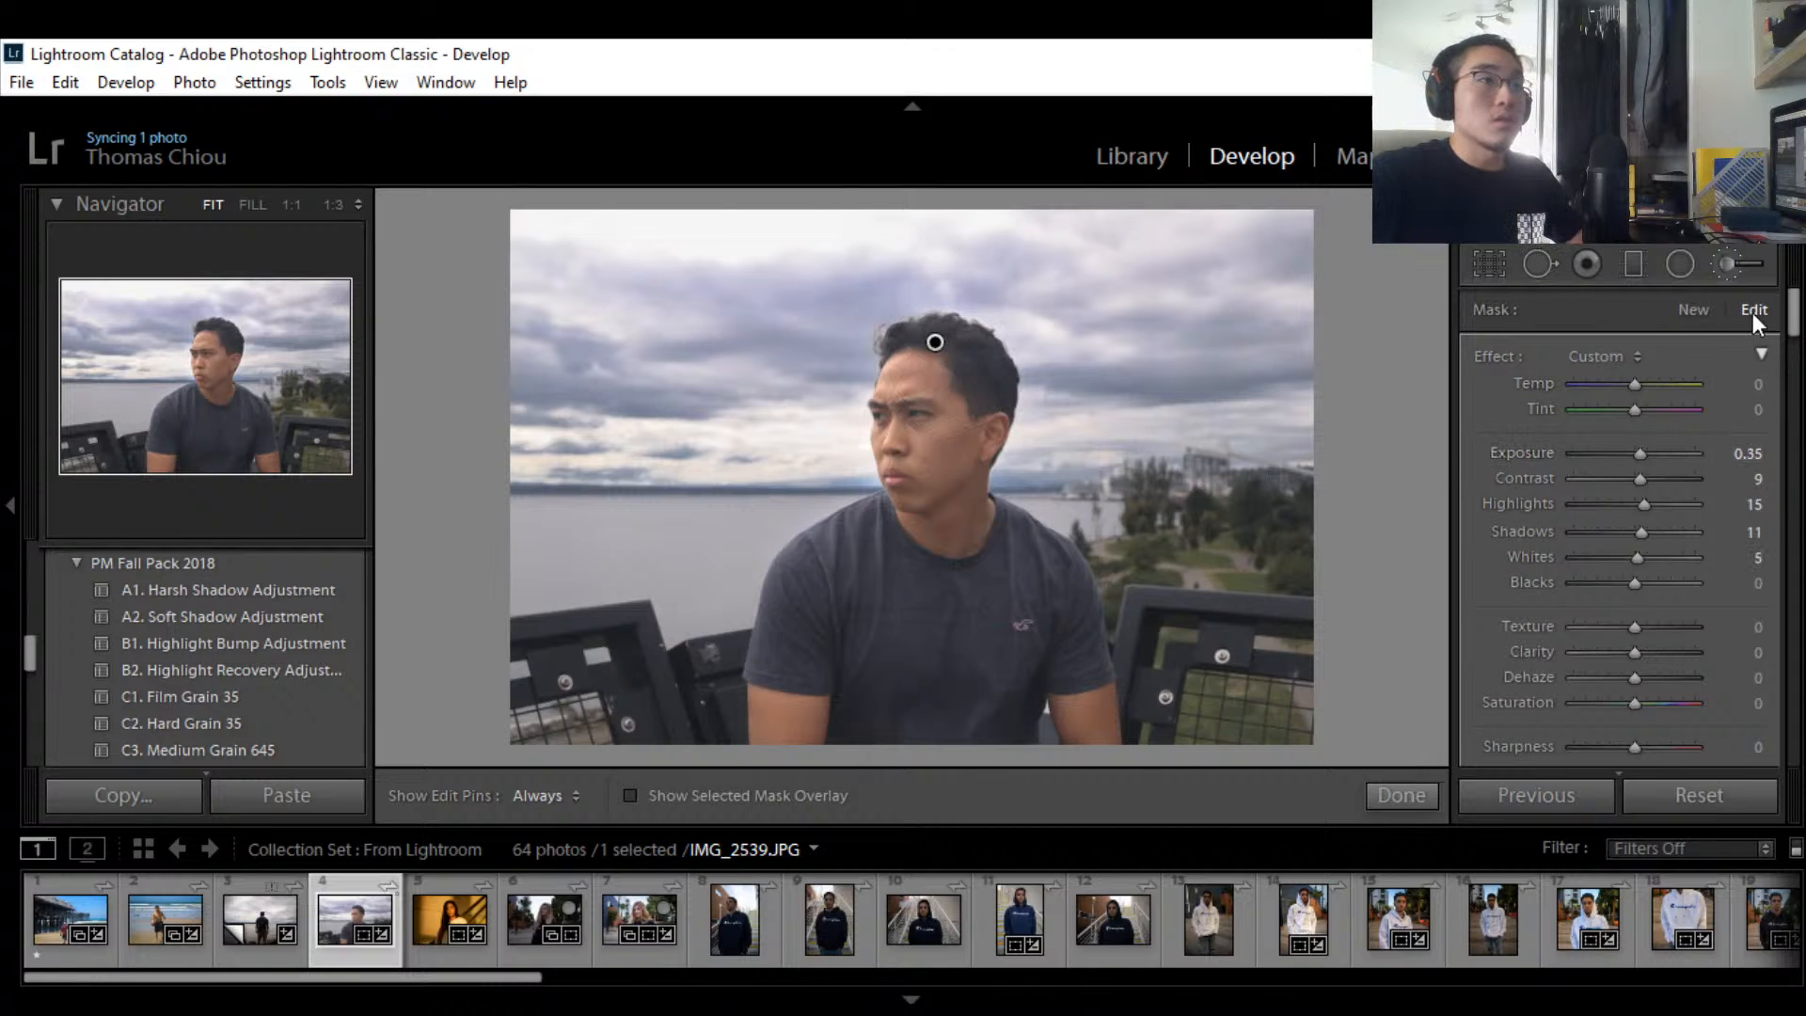
# Step: Enlarge the adjustment brush to size 16.0, briefly hiding and showing the edit pins
pyautogui.moveTo(1794, 315); pyautogui.dragTo(1798, 353)
pyautogui.scroll(-2, 1798, 353)
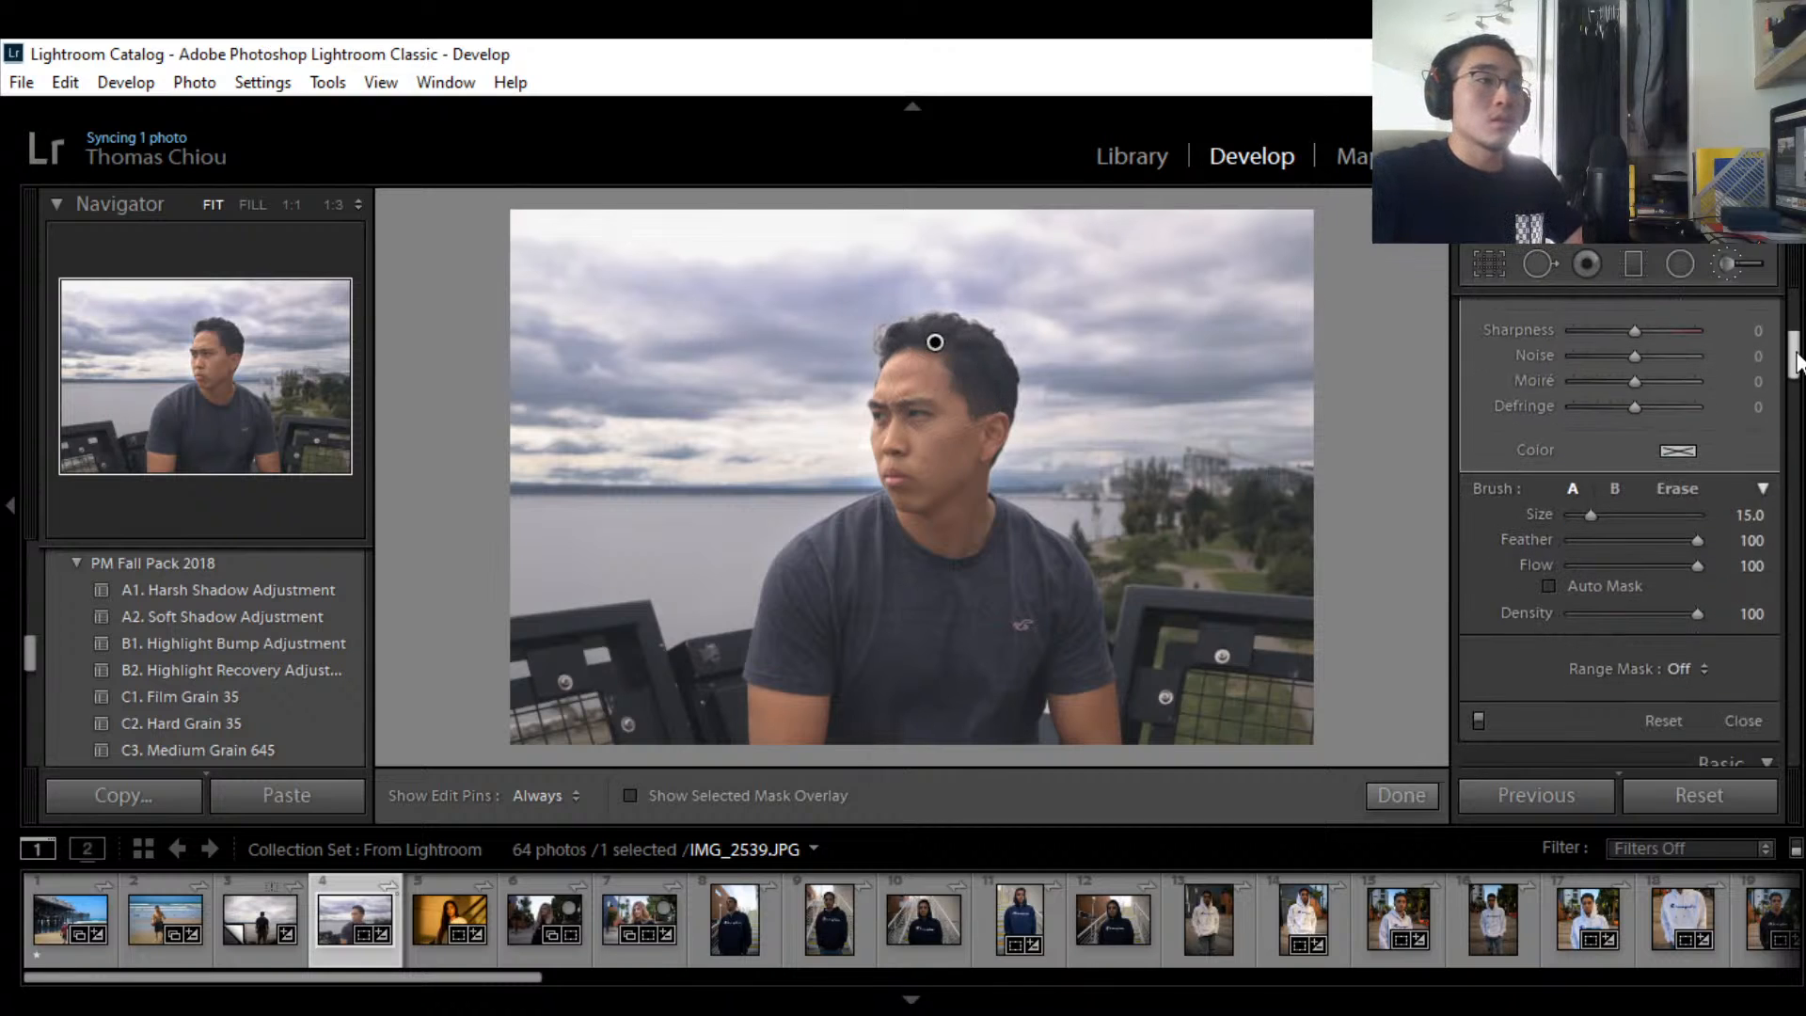
pyautogui.moveTo(1600, 514); pyautogui.dragTo(1582, 514)
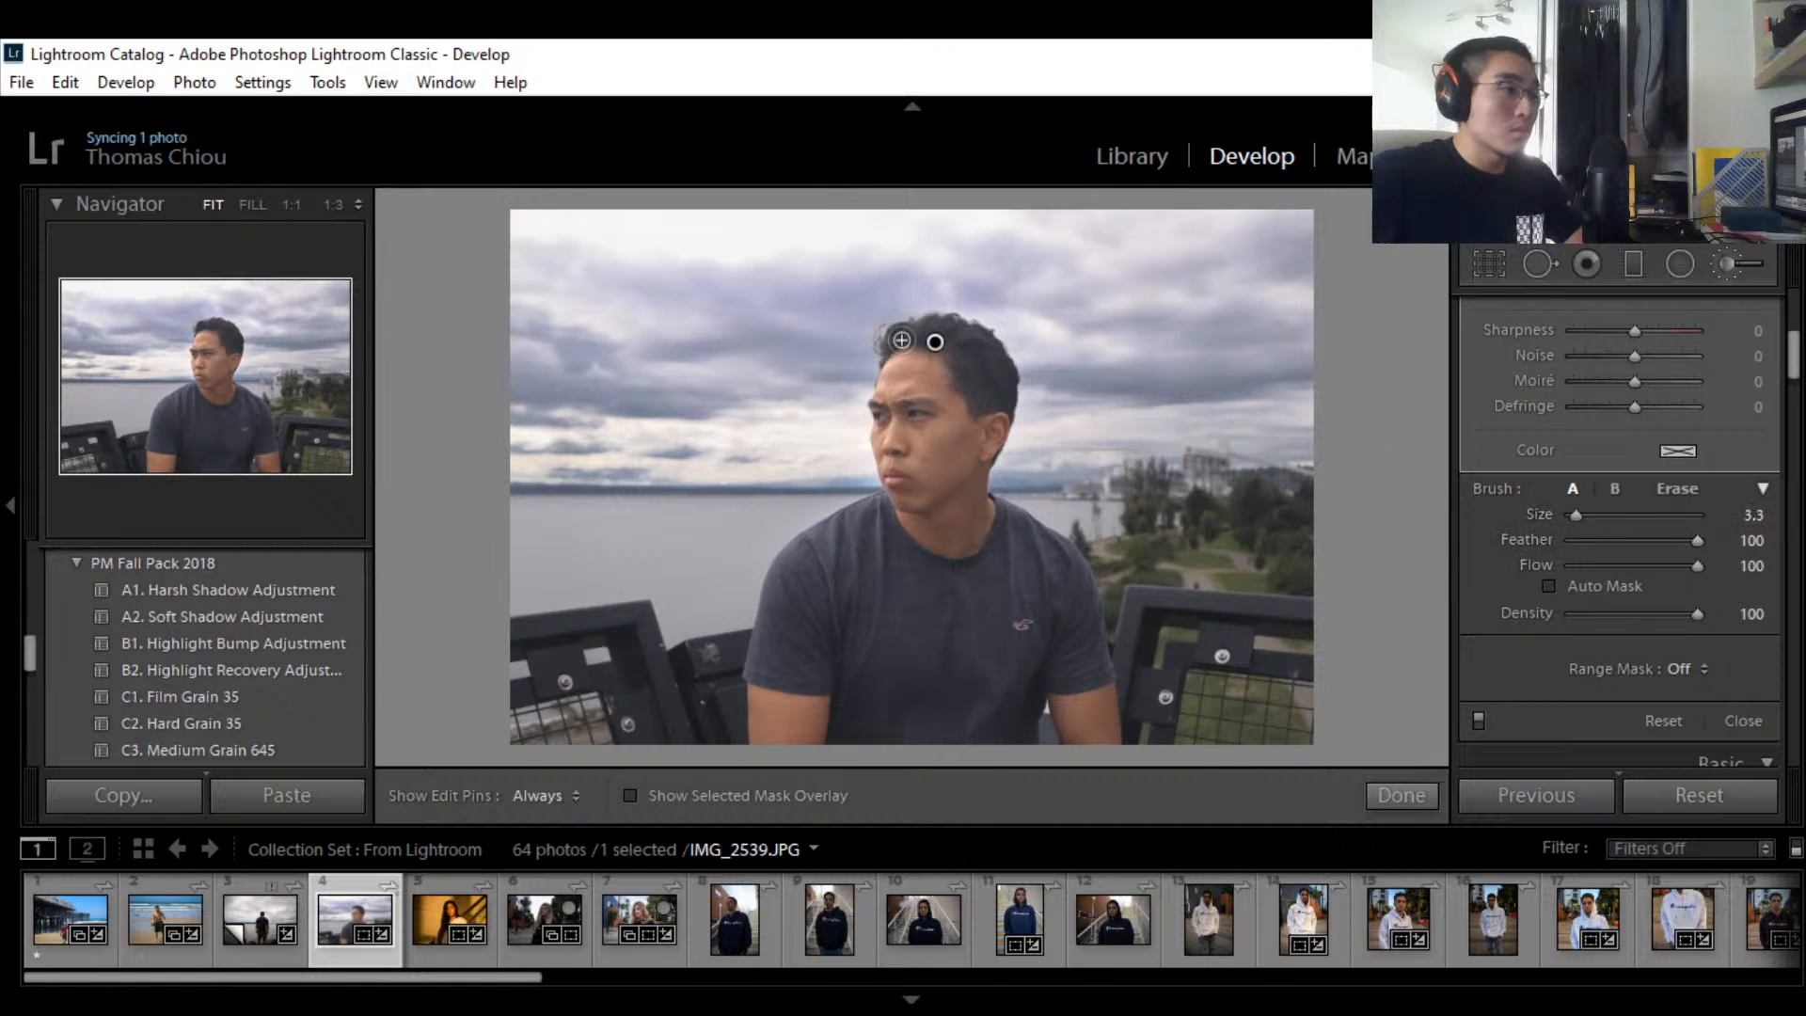
pyautogui.press('h')
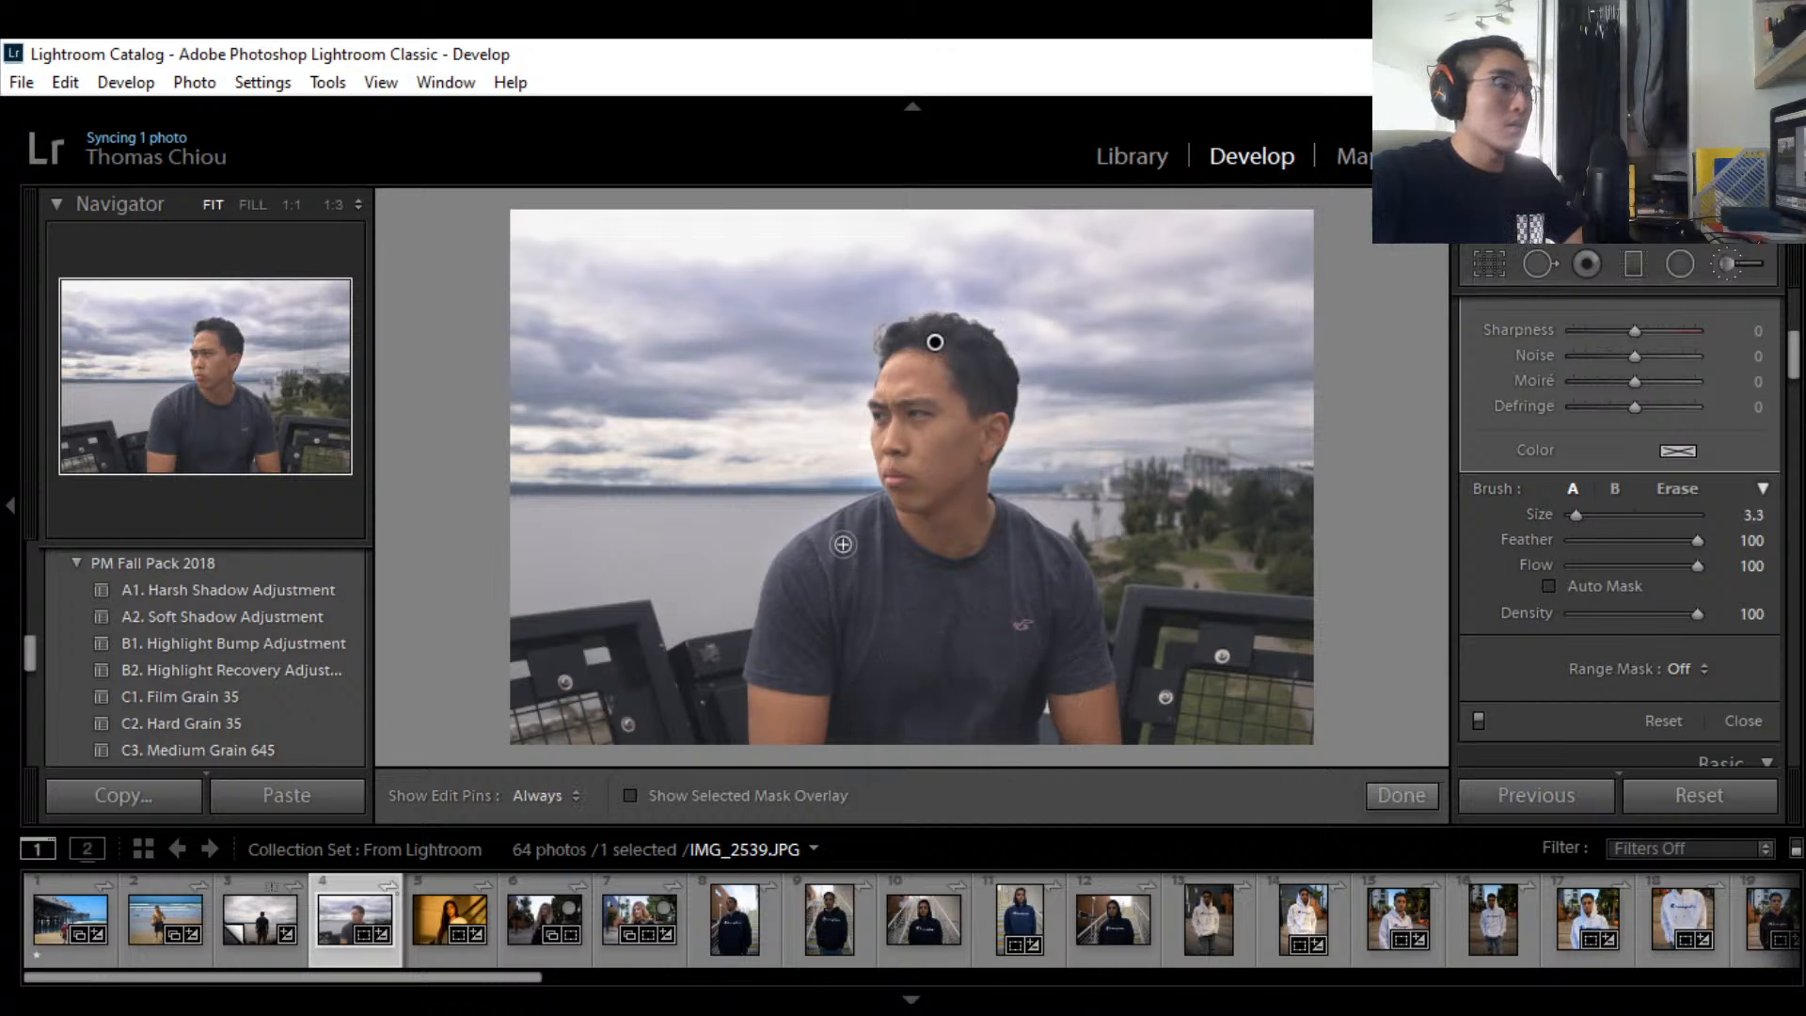
pyautogui.press('h')
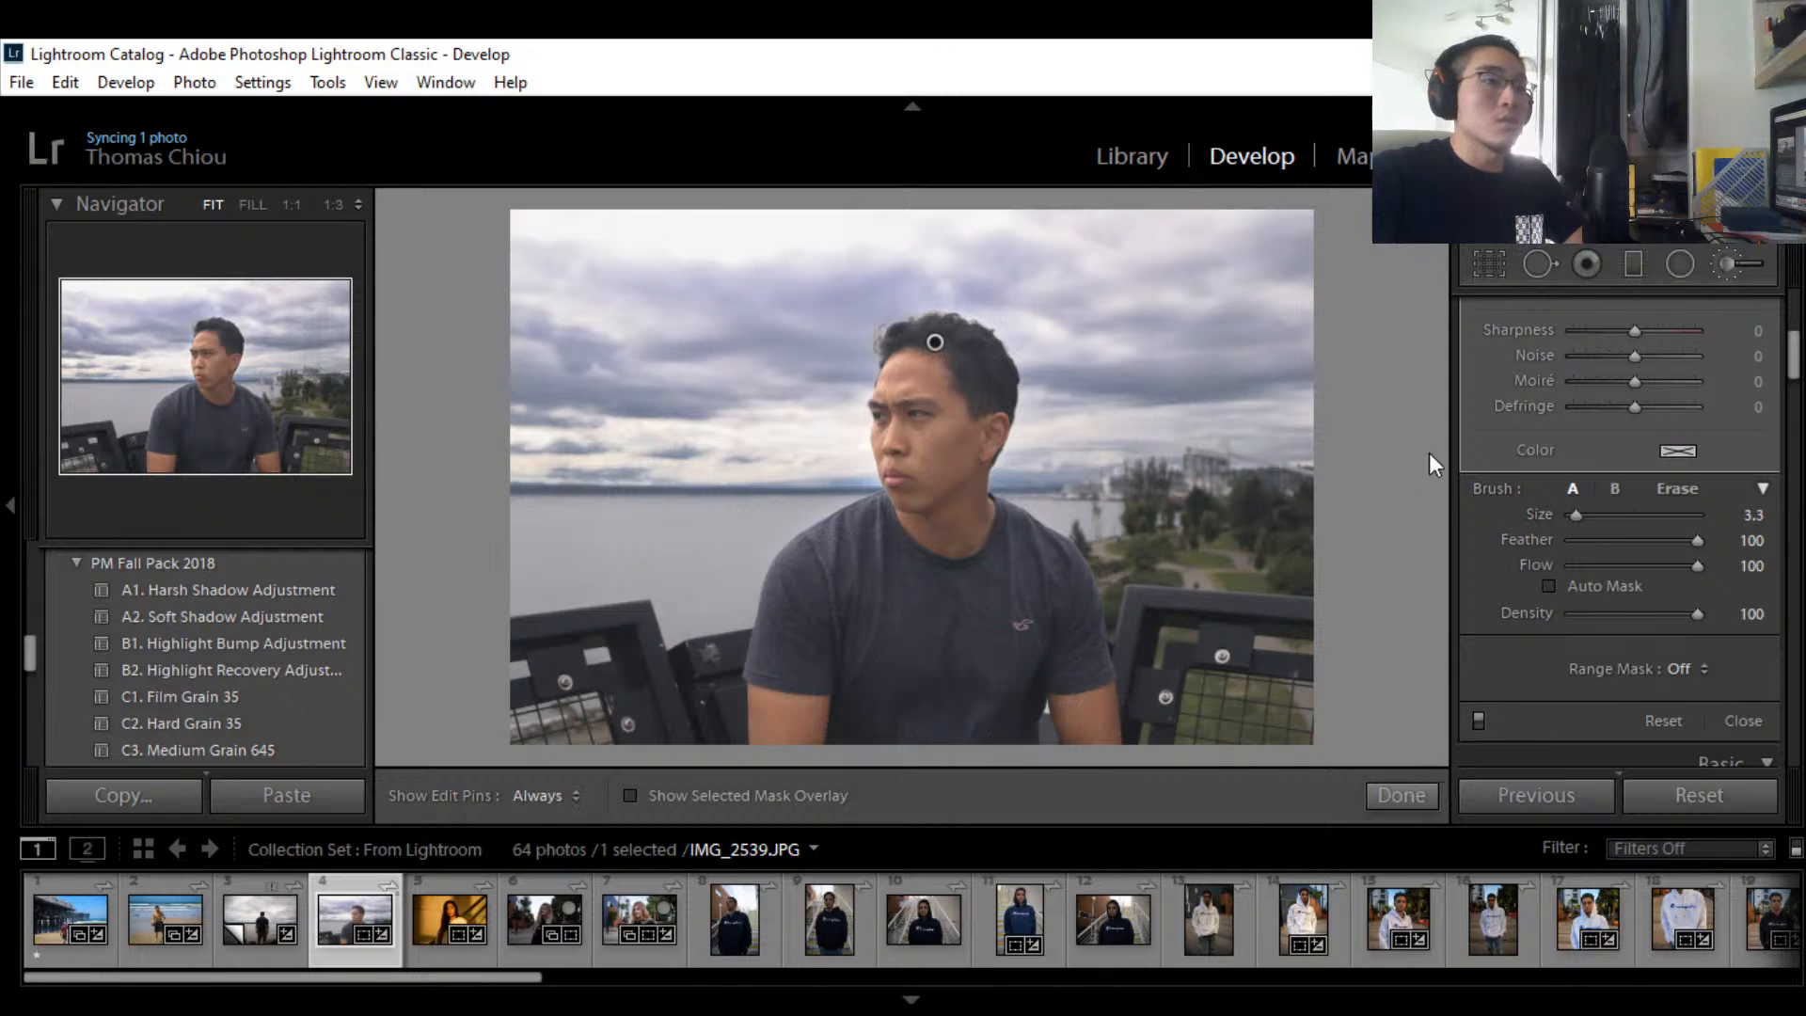
pyautogui.click(1591, 514)
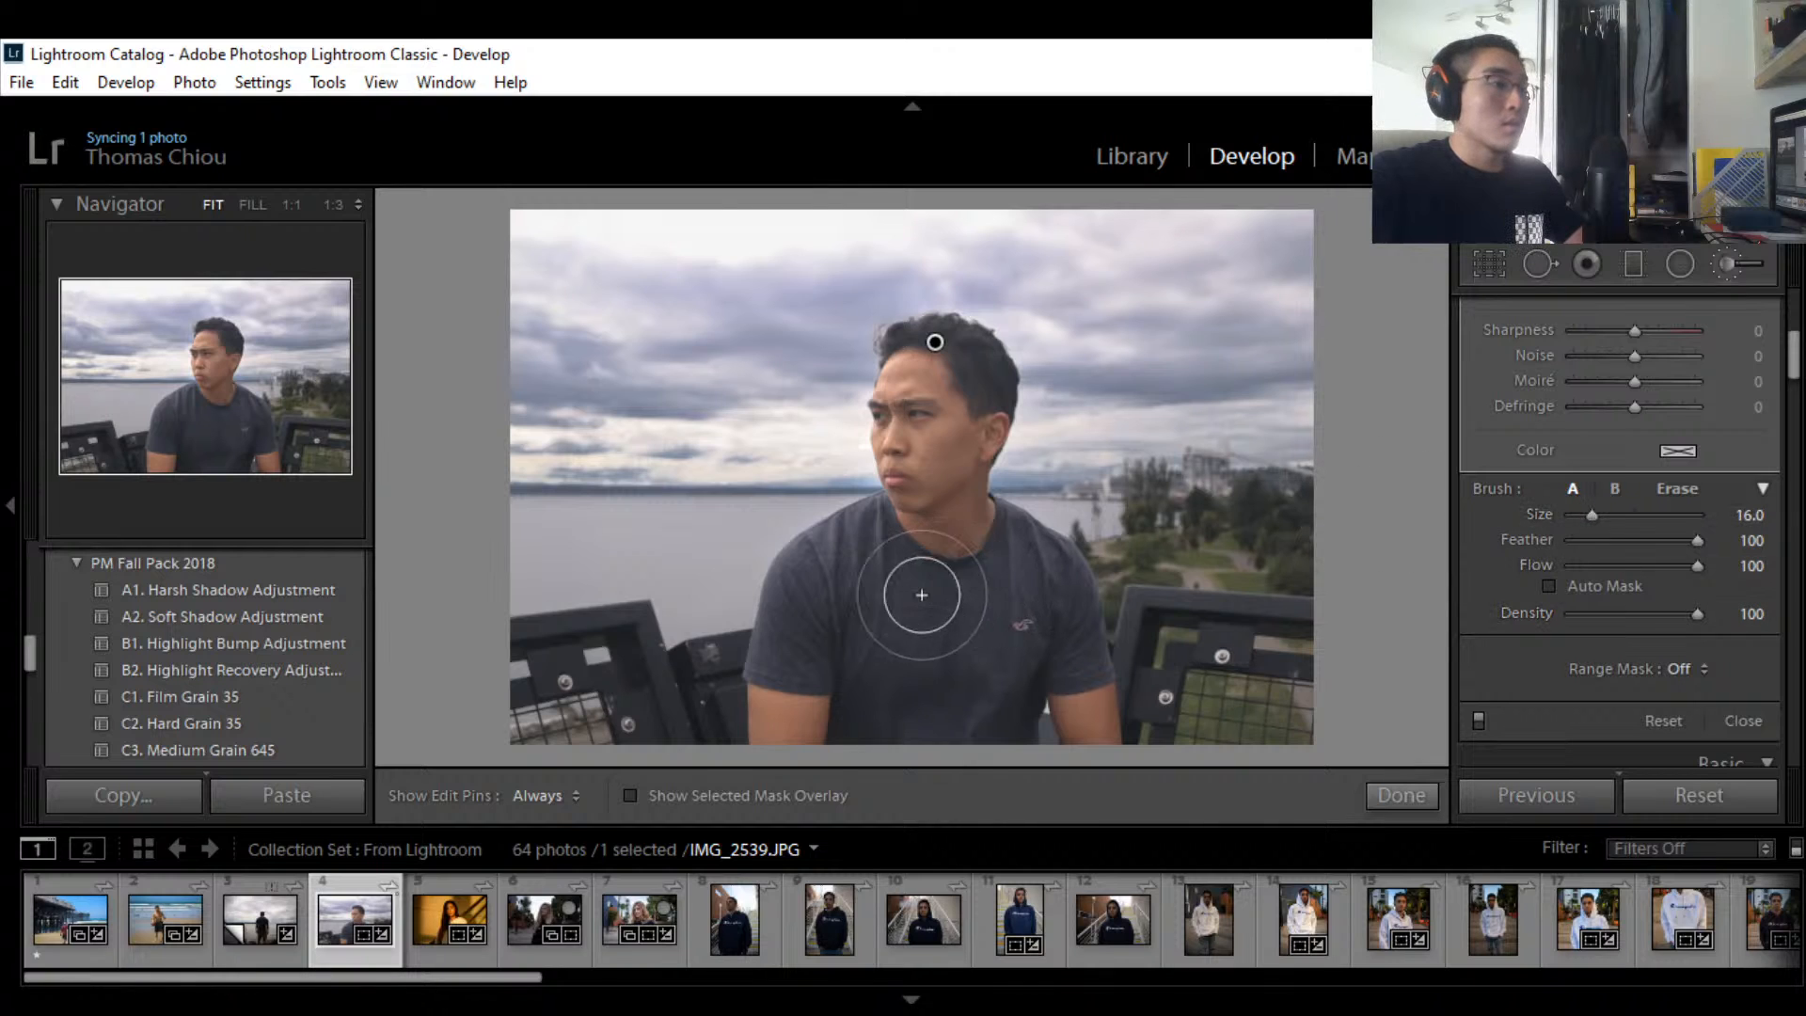
pyautogui.scroll(5, 1622, 452)
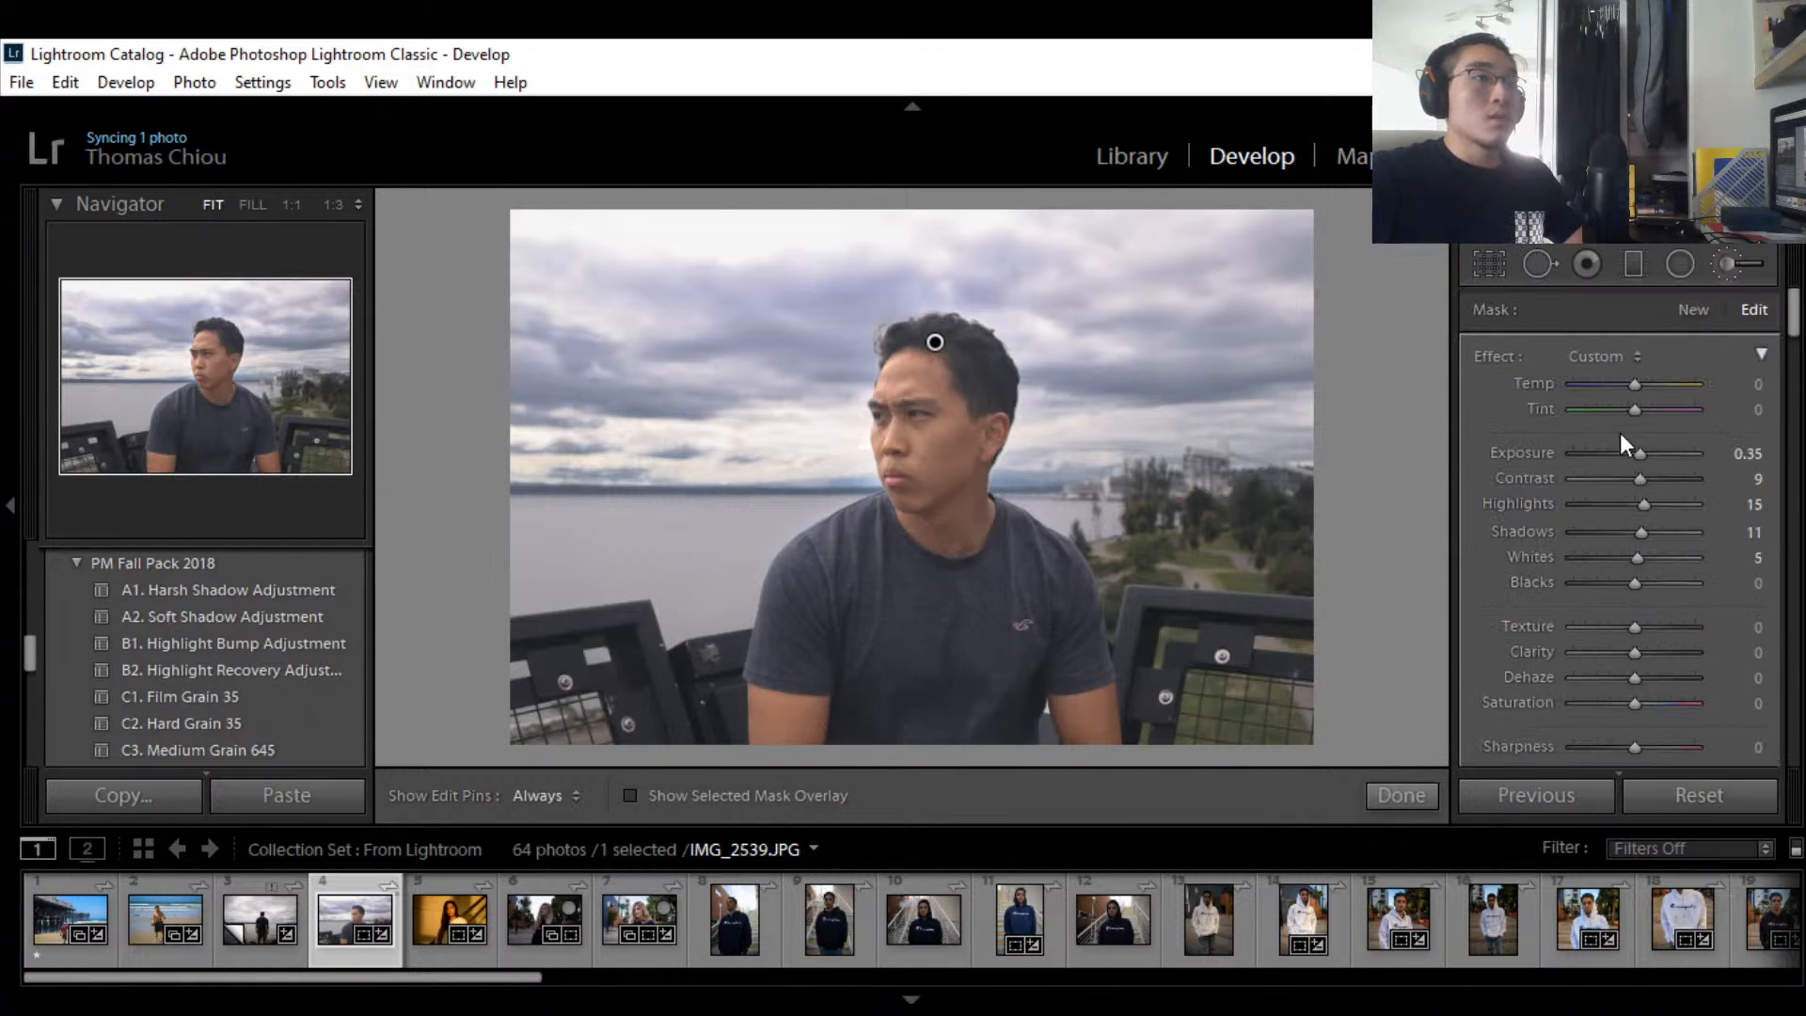
# Step: Try a cooler mask Temp, then reset it to 0
pyautogui.moveTo(1637, 386); pyautogui.dragTo(1622, 386)
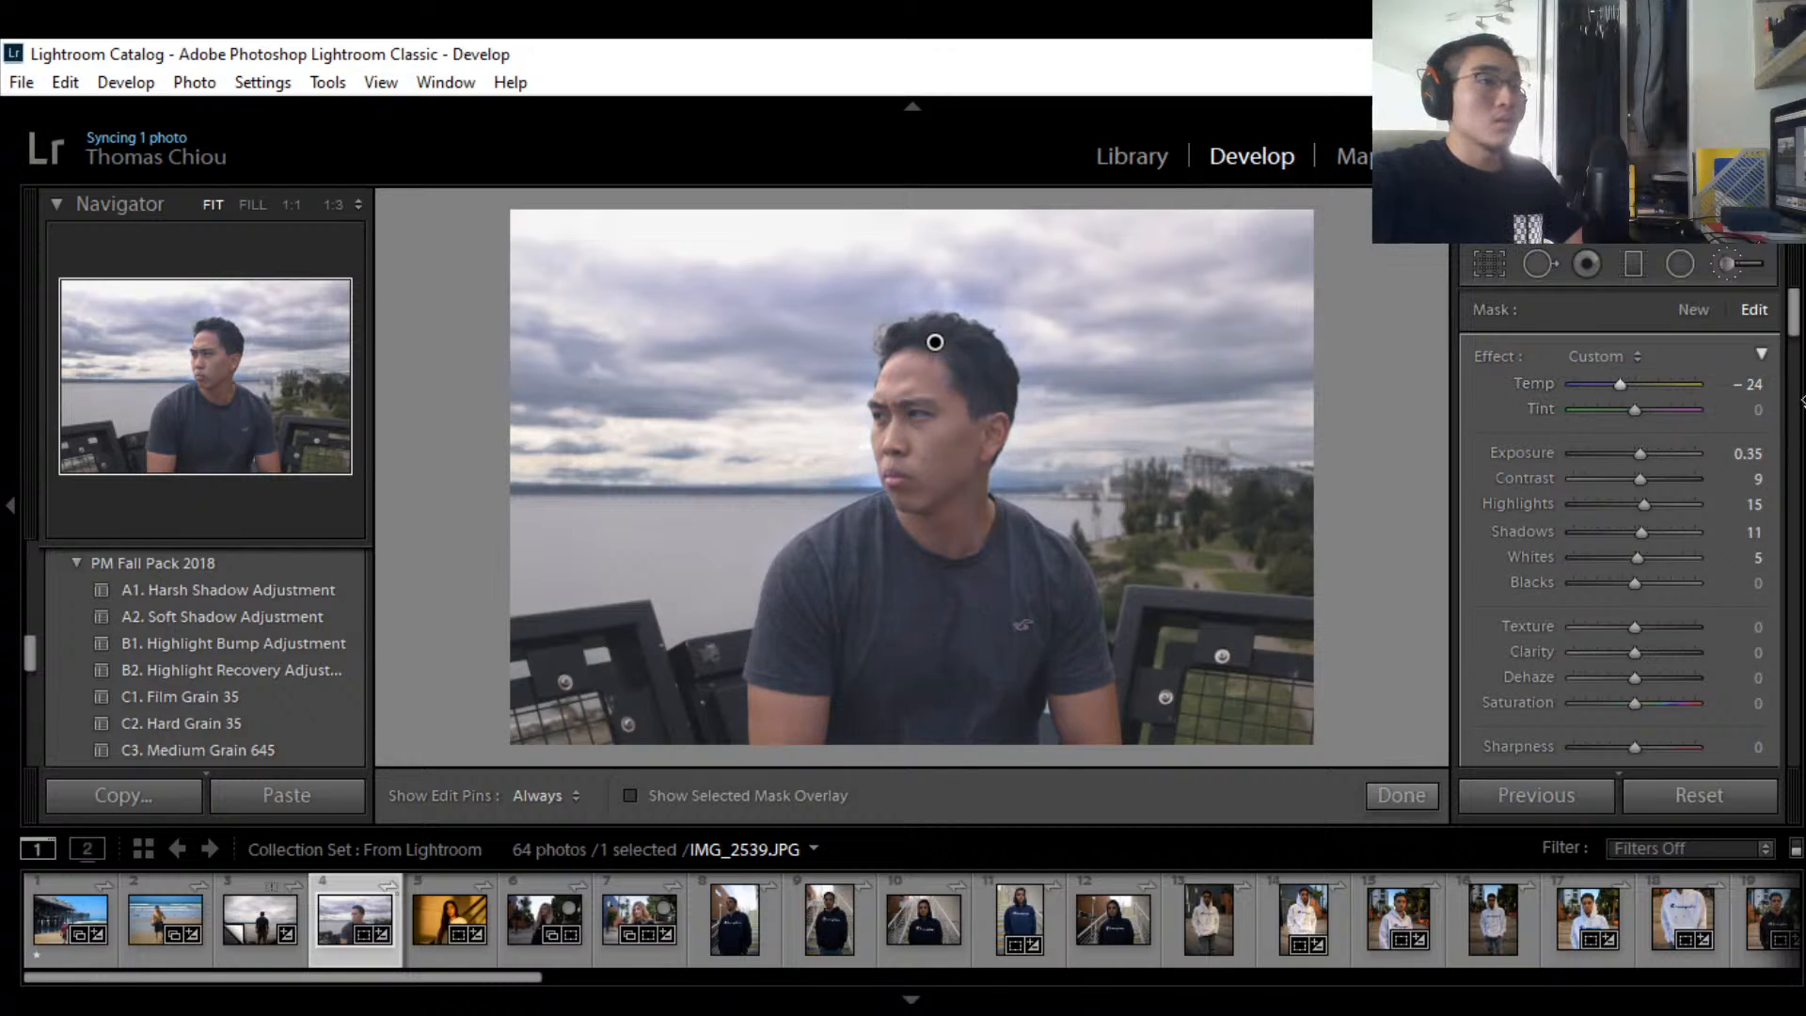
pyautogui.click(1751, 385)
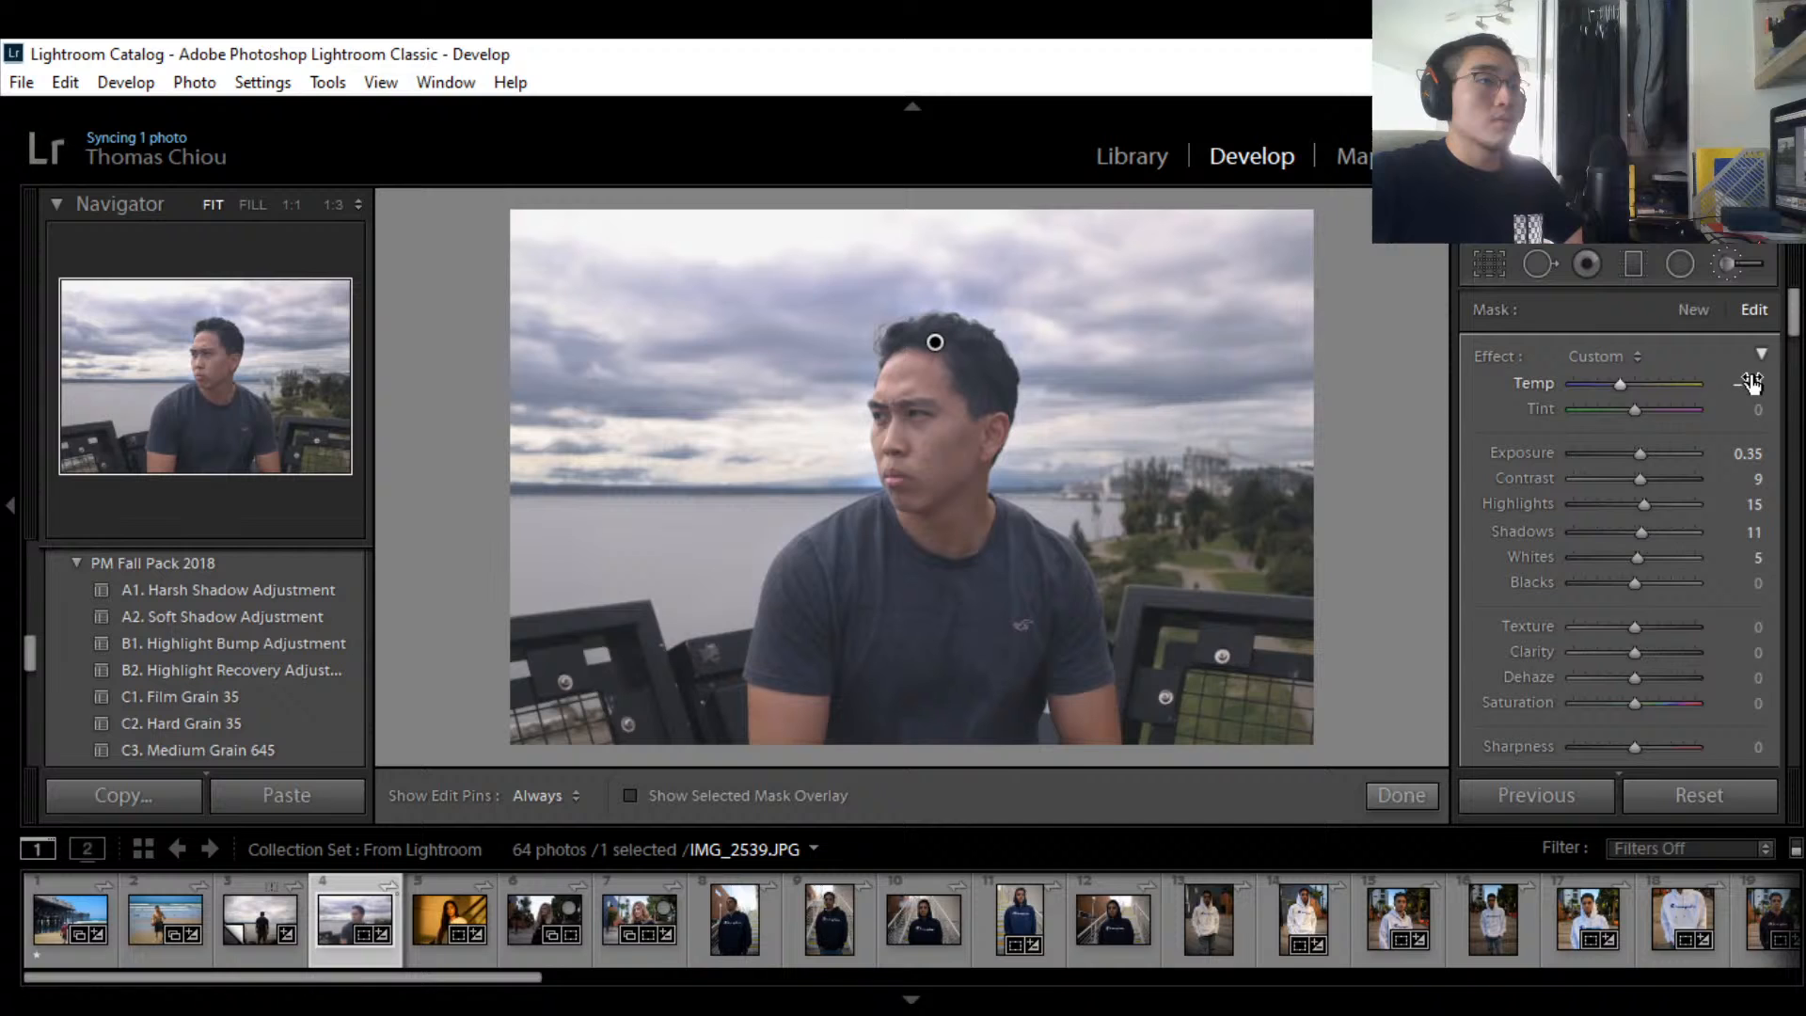
pyautogui.doubleClick(1549, 381)
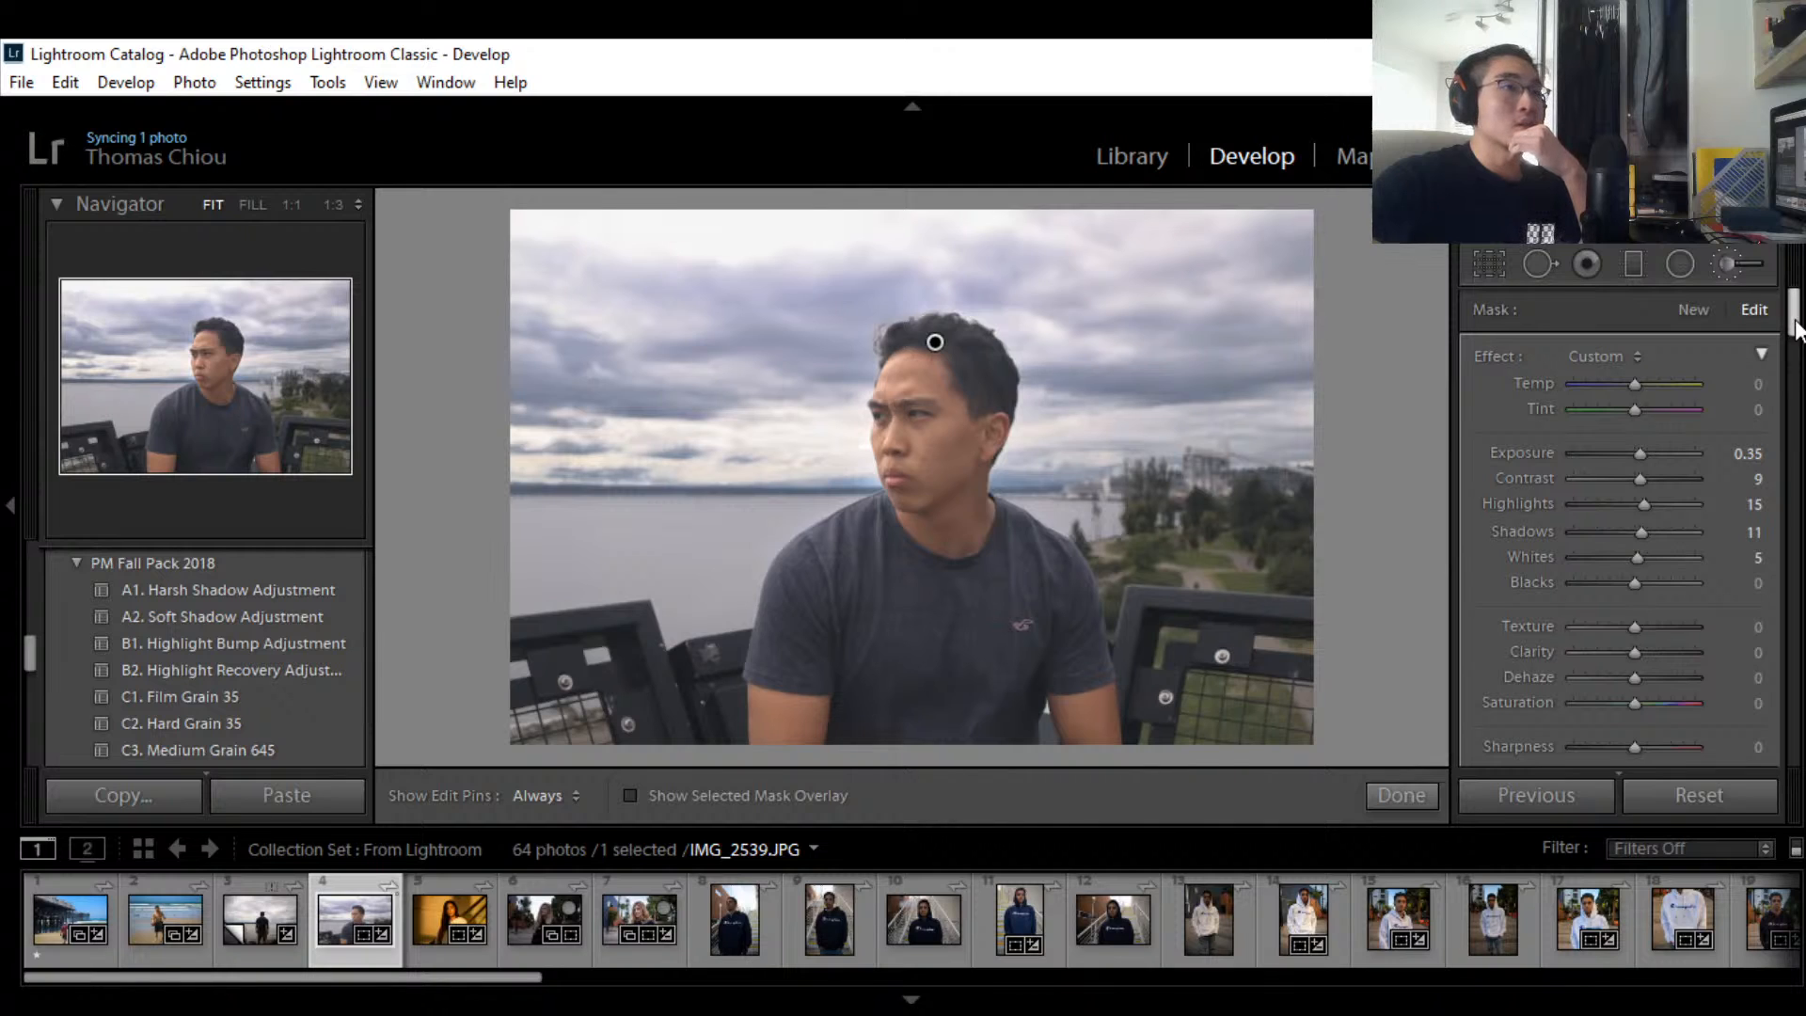
# Step: Review the mask sliders and undo the stray brush stroke with Ctrl+Z
pyautogui.moveTo(1794, 325); pyautogui.dragTo(1794, 337)
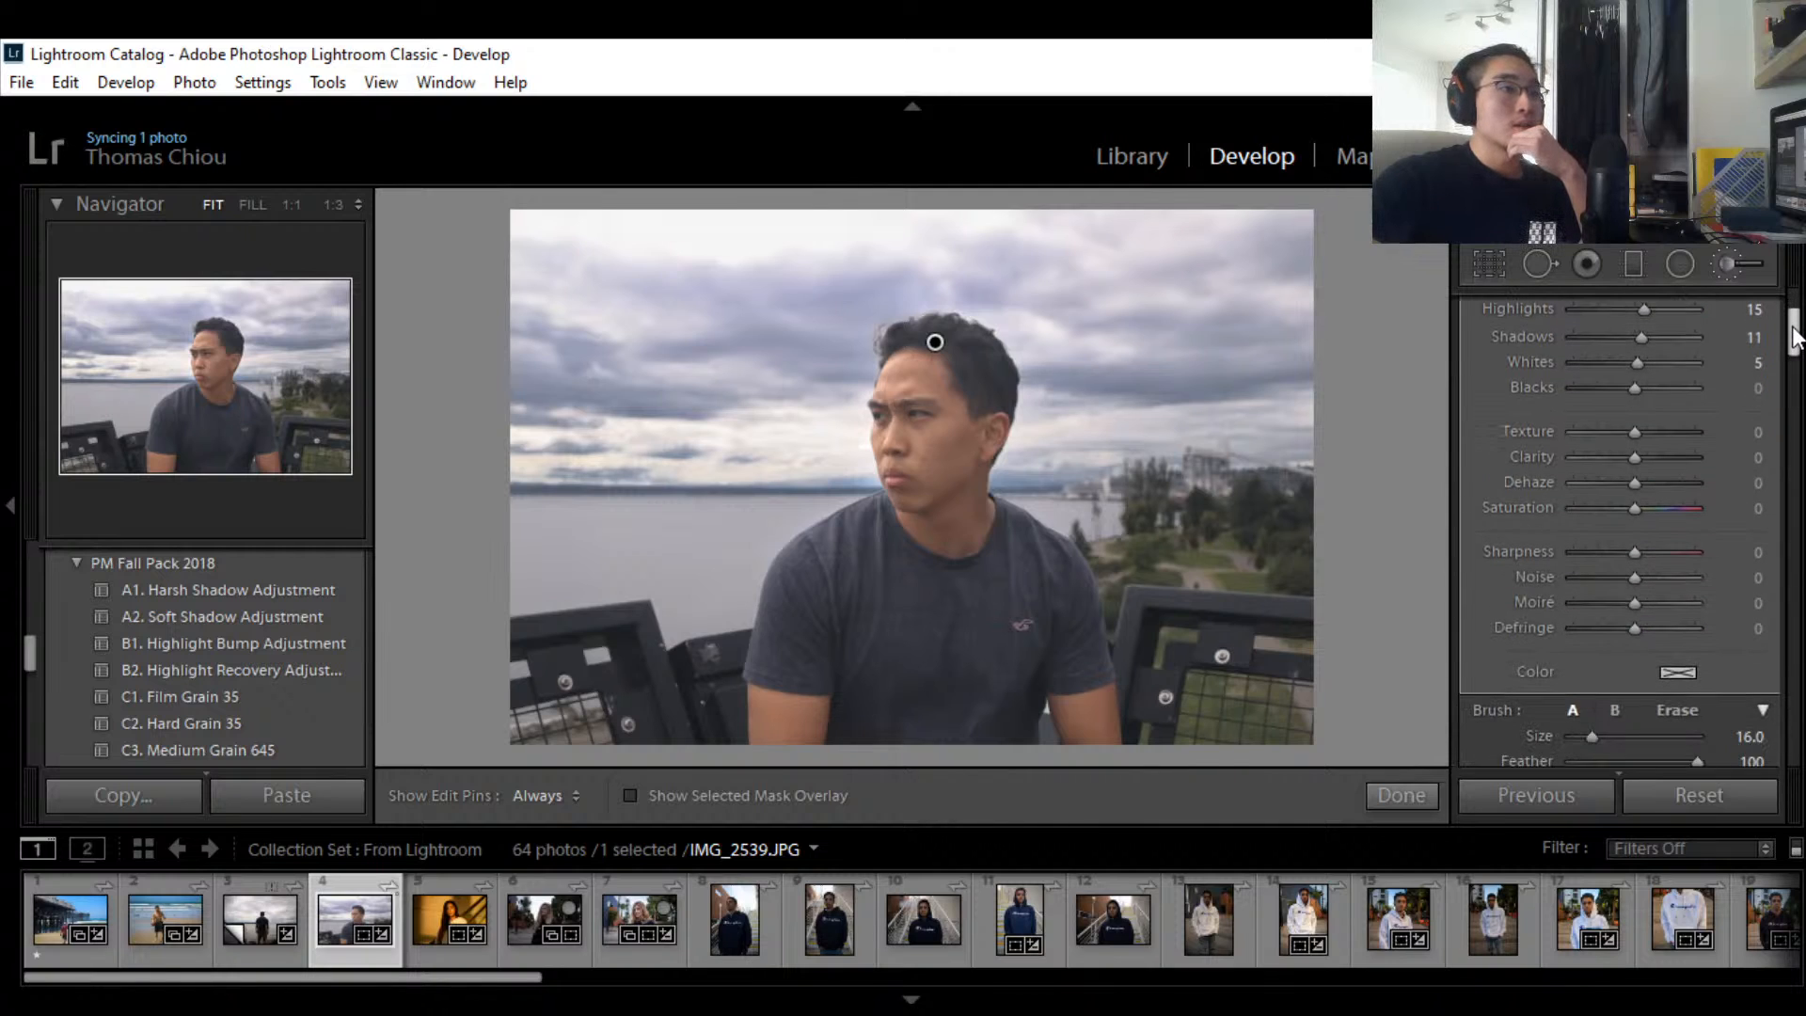
pyautogui.scroll(-5, 1794, 339)
pyautogui.scroll(4, 1795, 339)
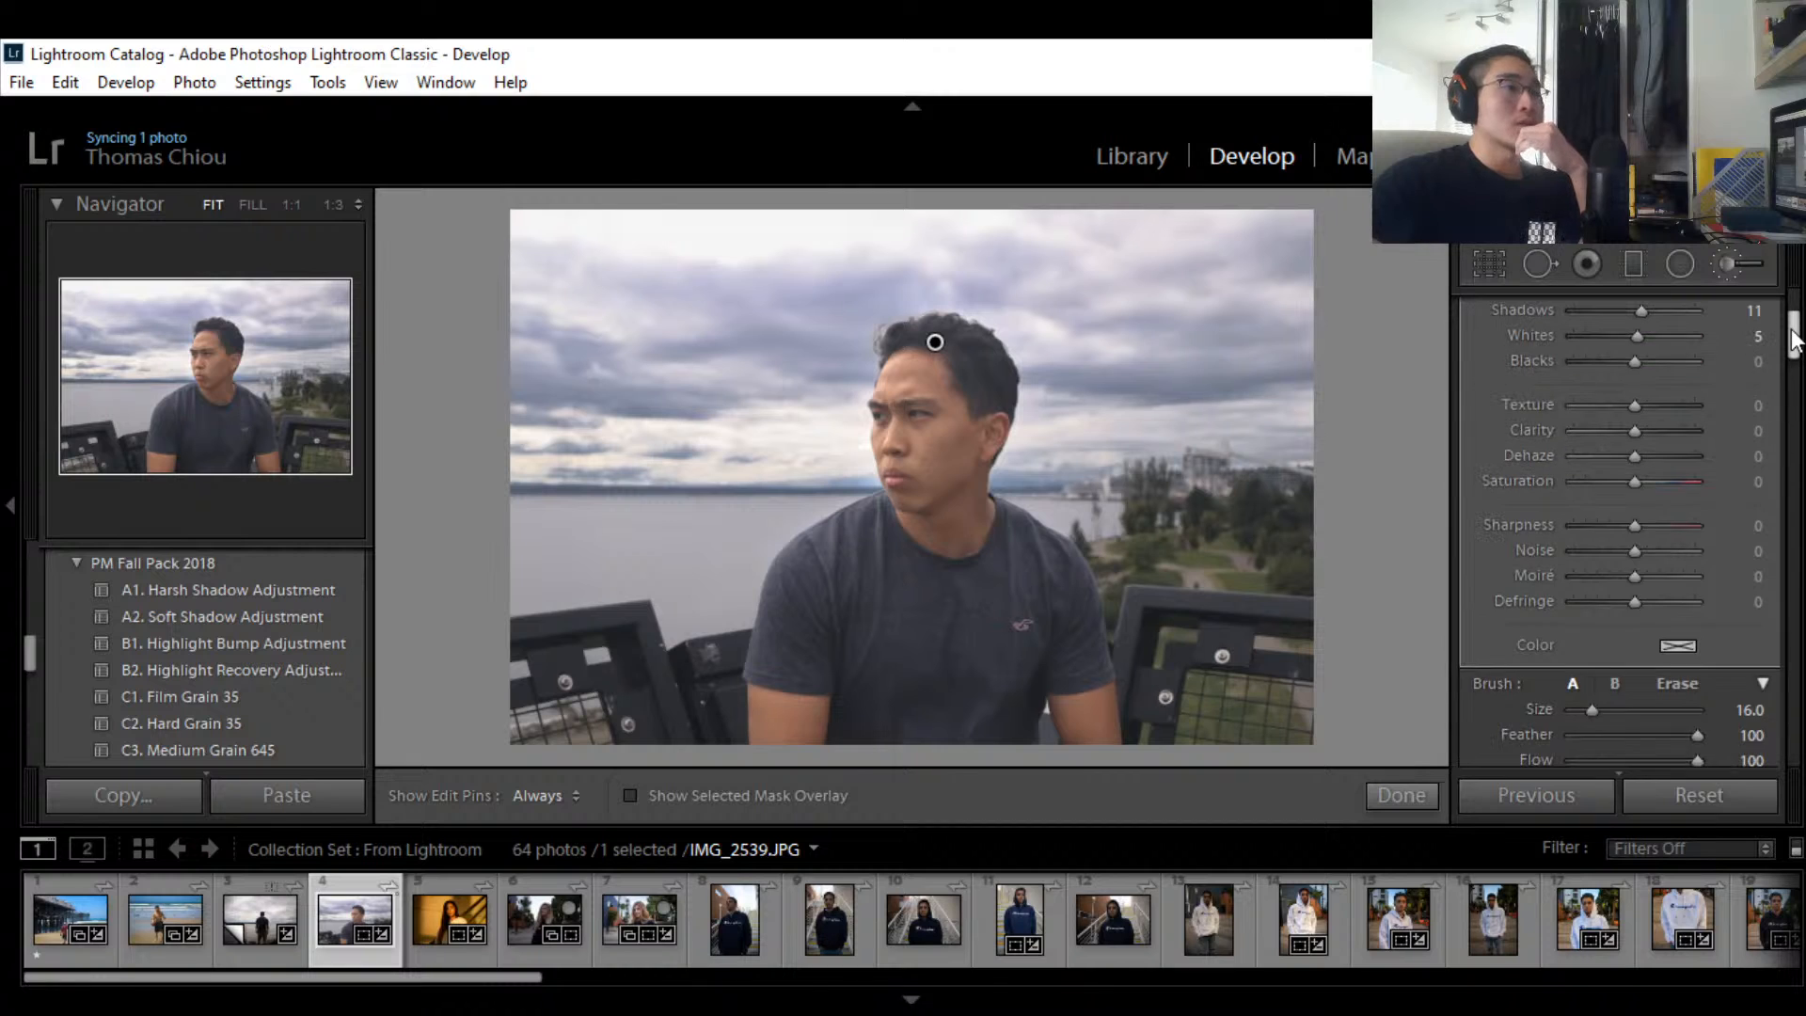
pyautogui.scroll(3, 1794, 339)
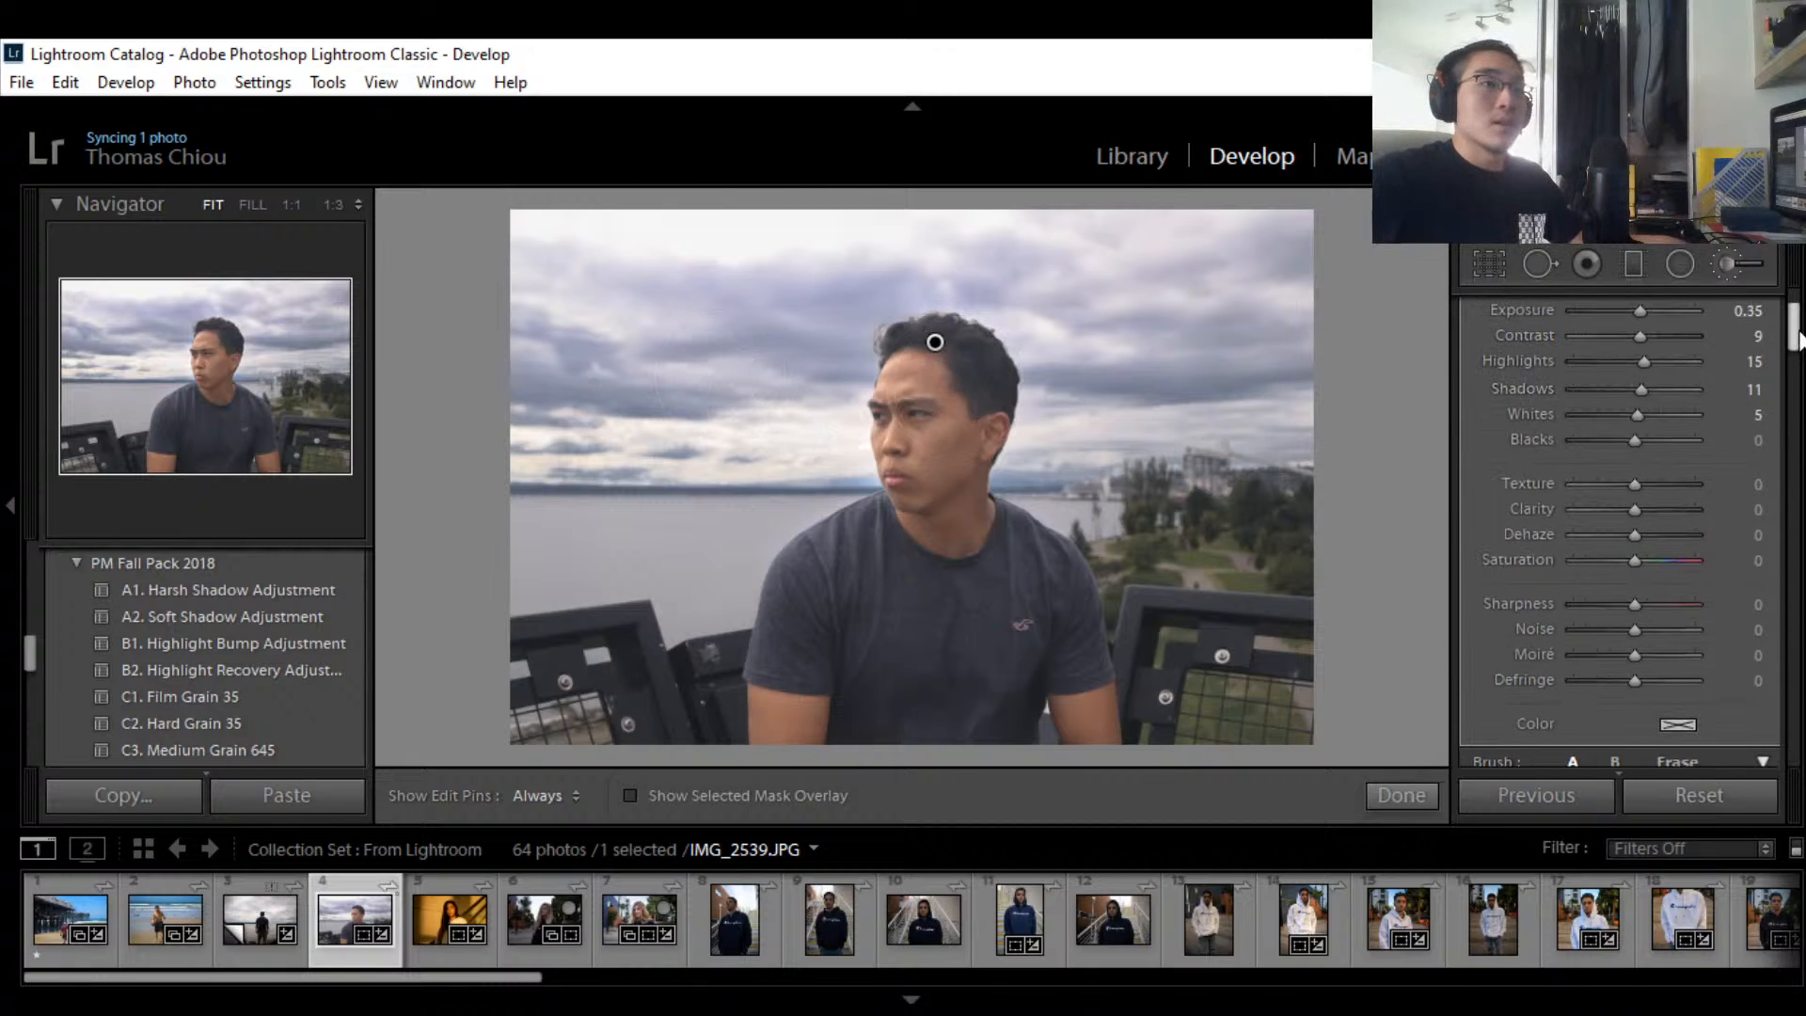
pyautogui.scroll(2, 1798, 339)
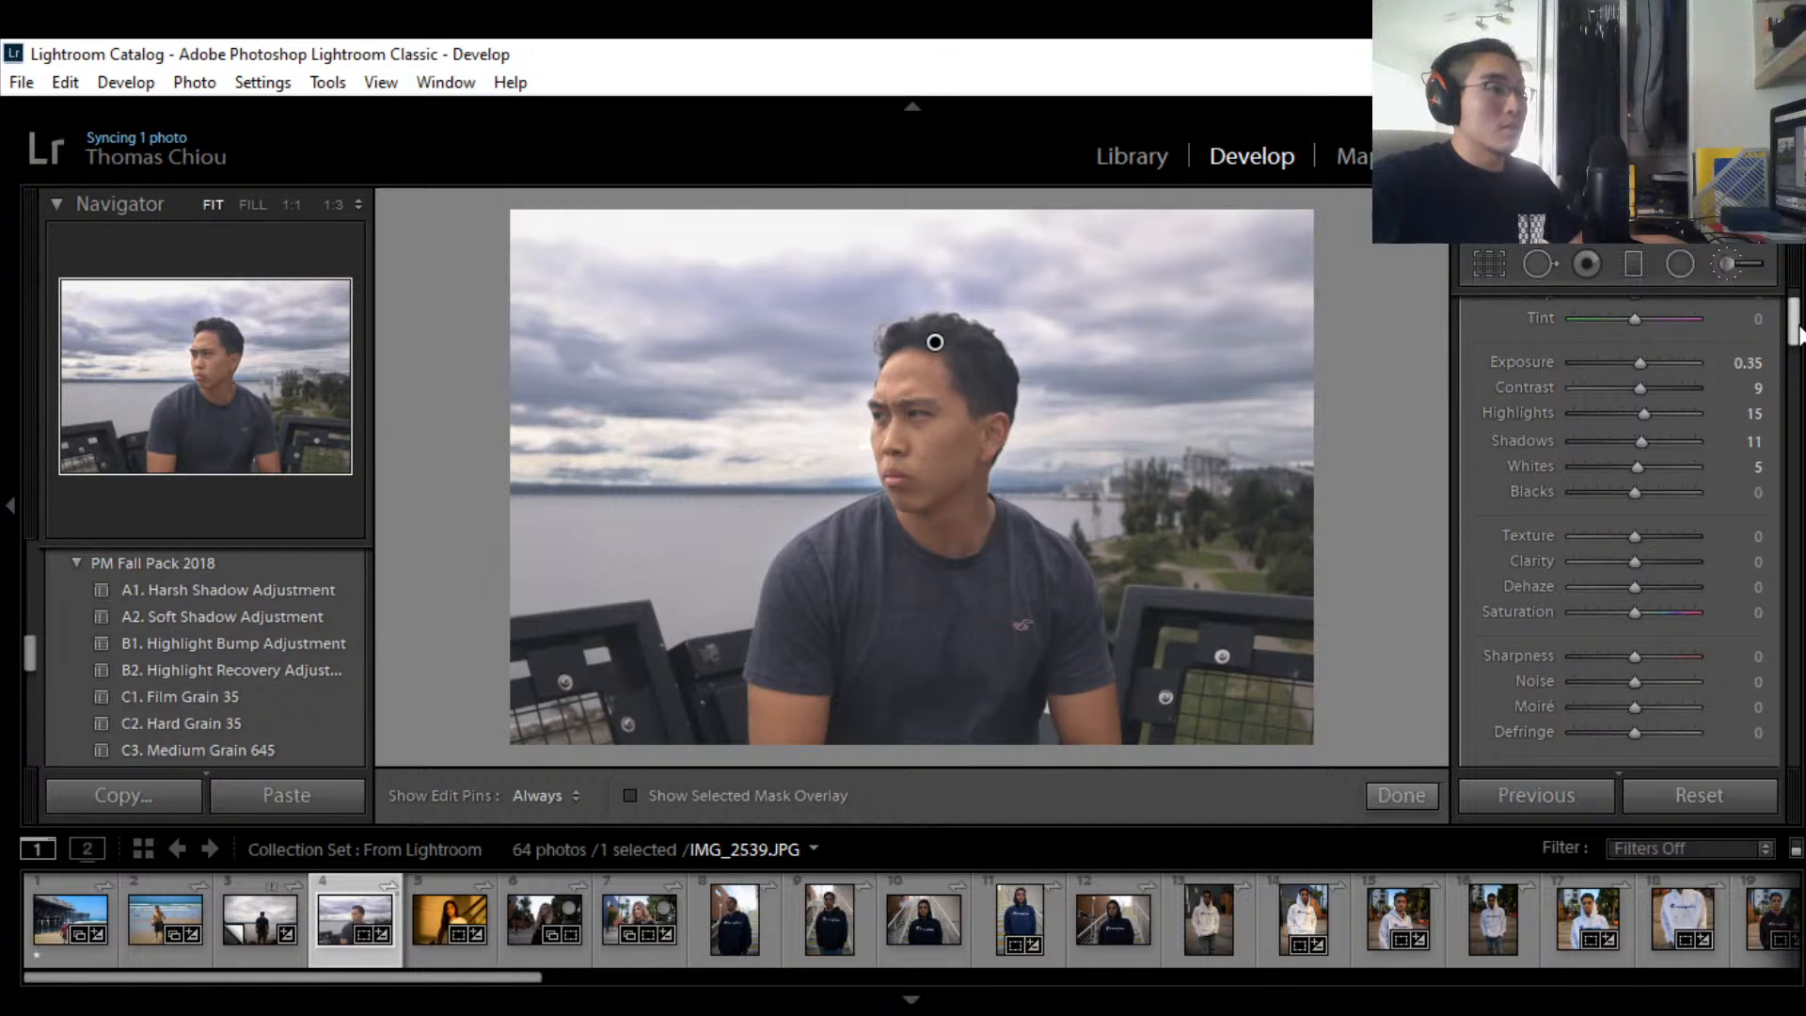
pyautogui.scroll(3, 1798, 334)
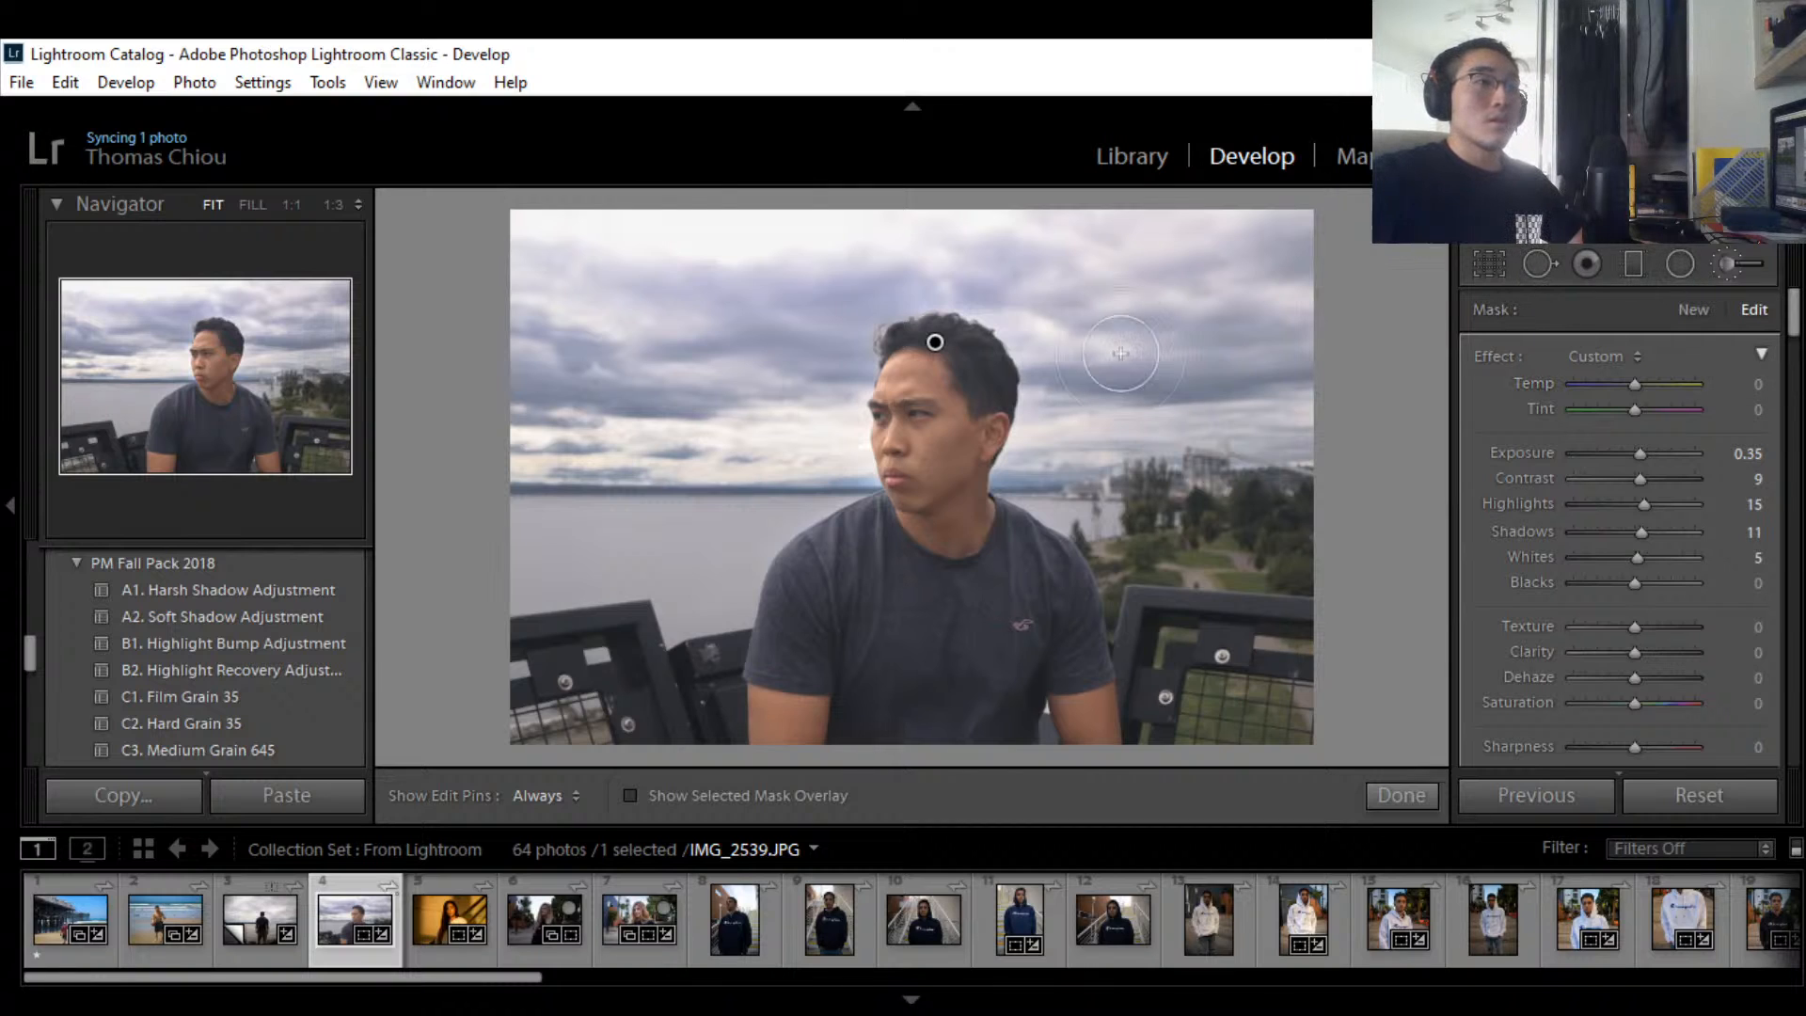
pyautogui.hotkey('ctrl', 'z')
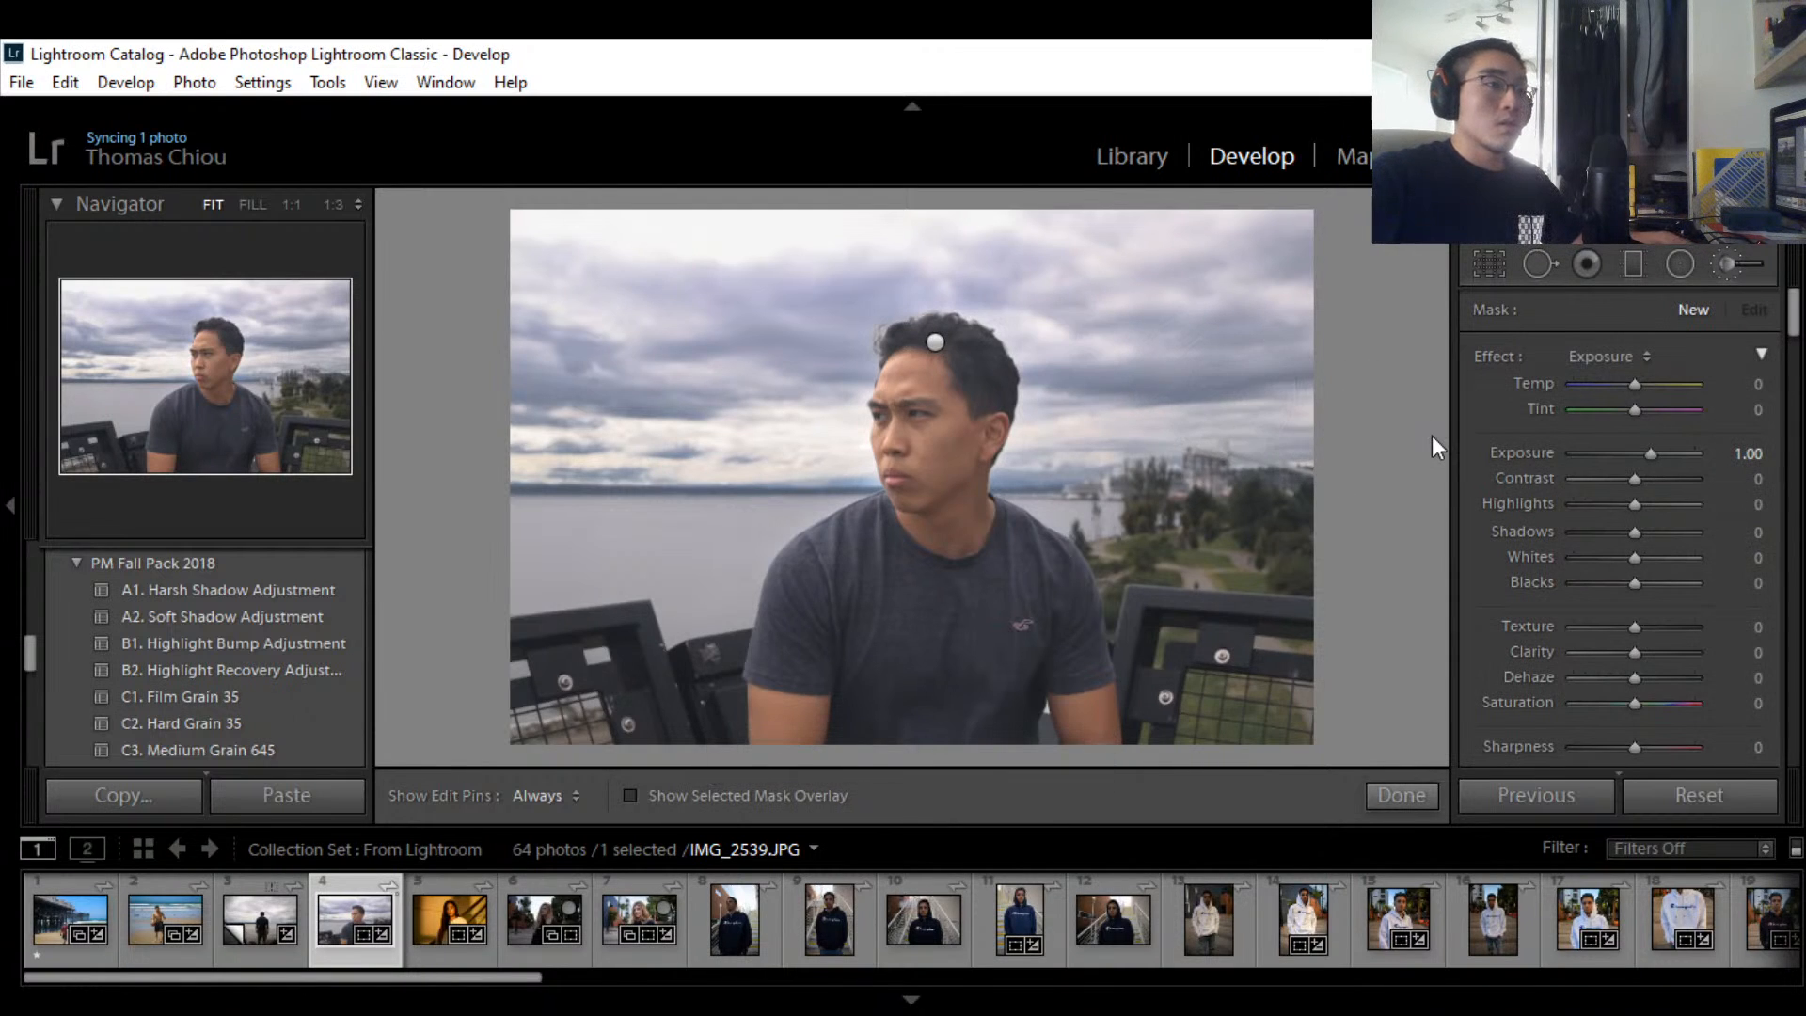
# Step: Paste the previous photo's settings, undo them, and scroll down to the Basic panel
pyautogui.click(1555, 792)
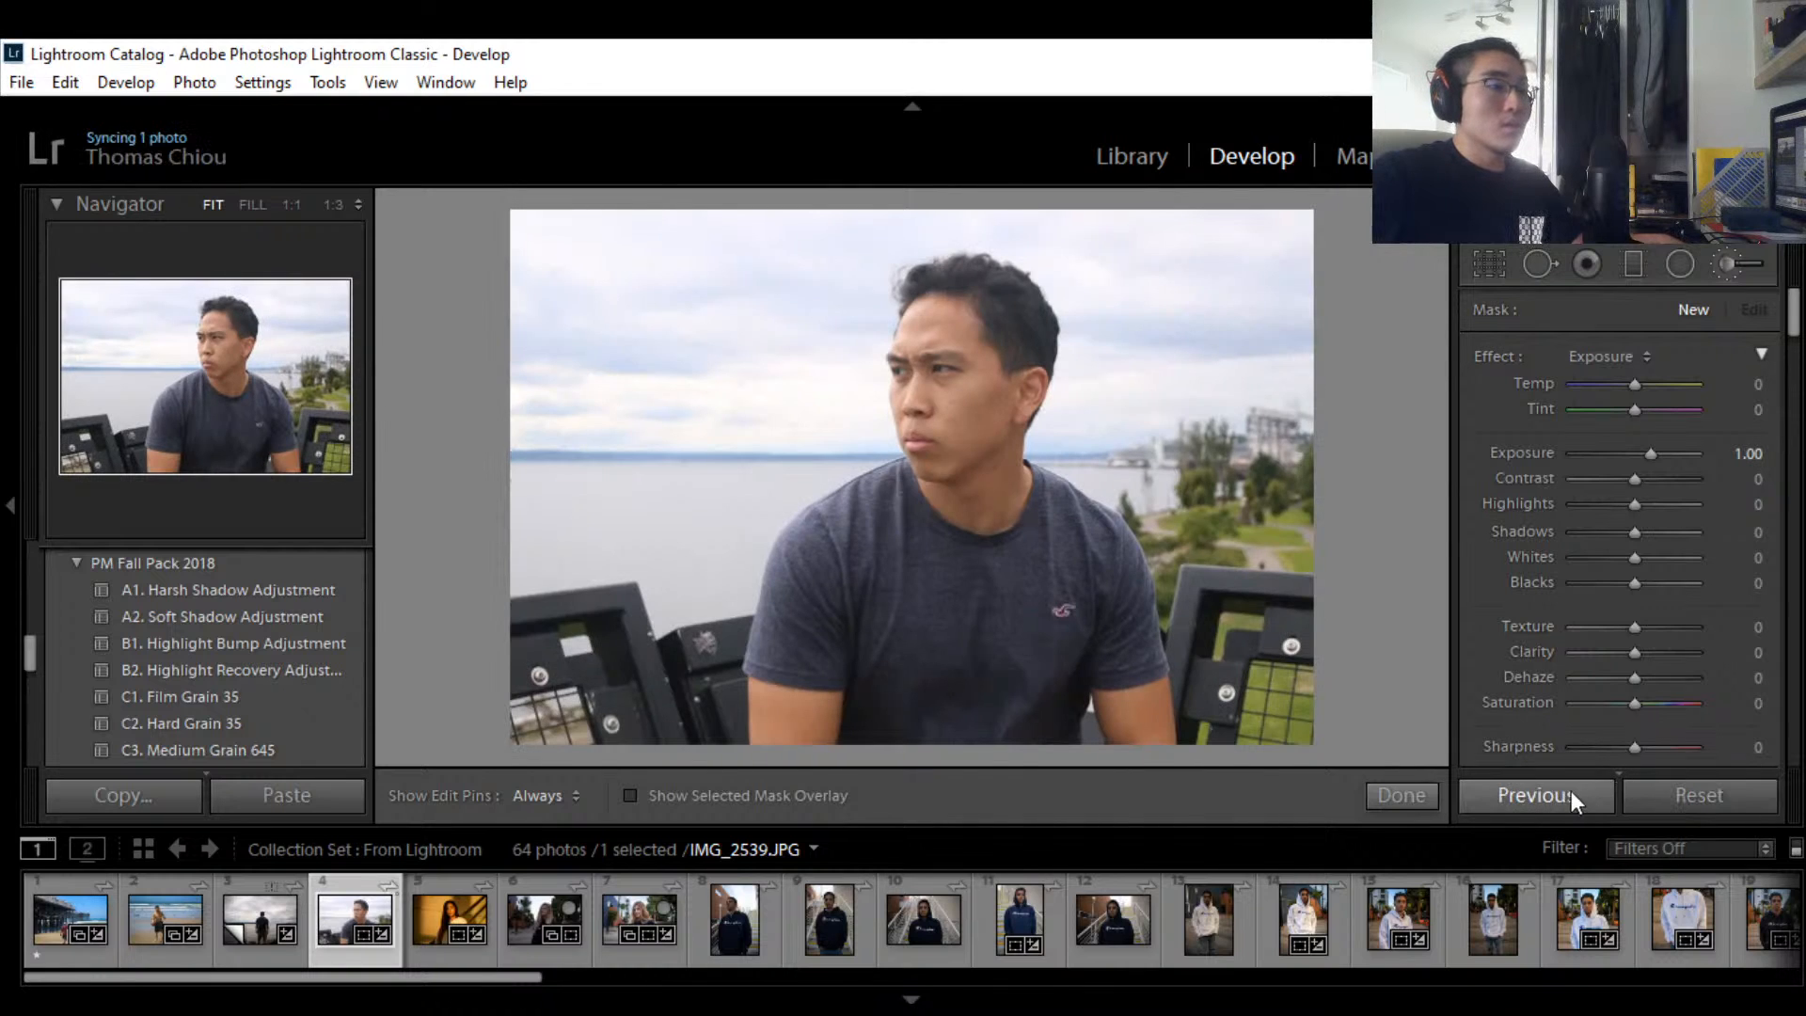
pyautogui.hotkey('ctrl', 'z')
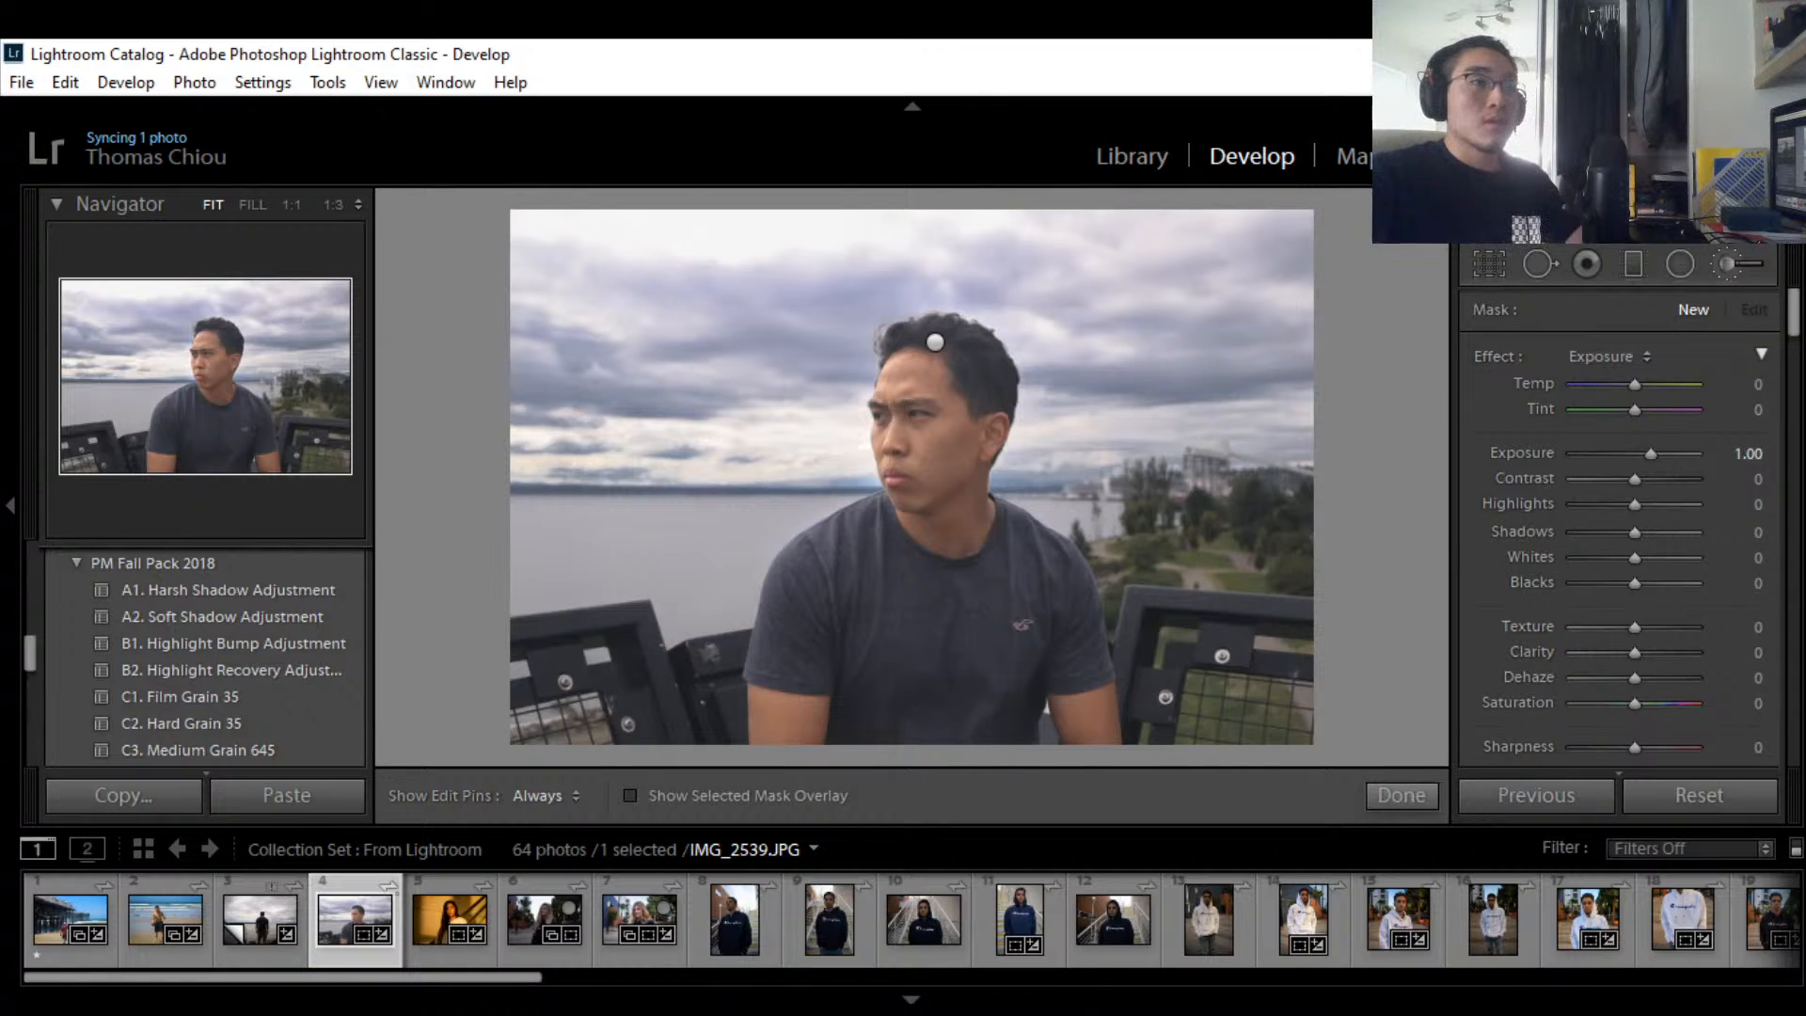
pyautogui.moveTo(1798, 320); pyautogui.dragTo(1797, 431)
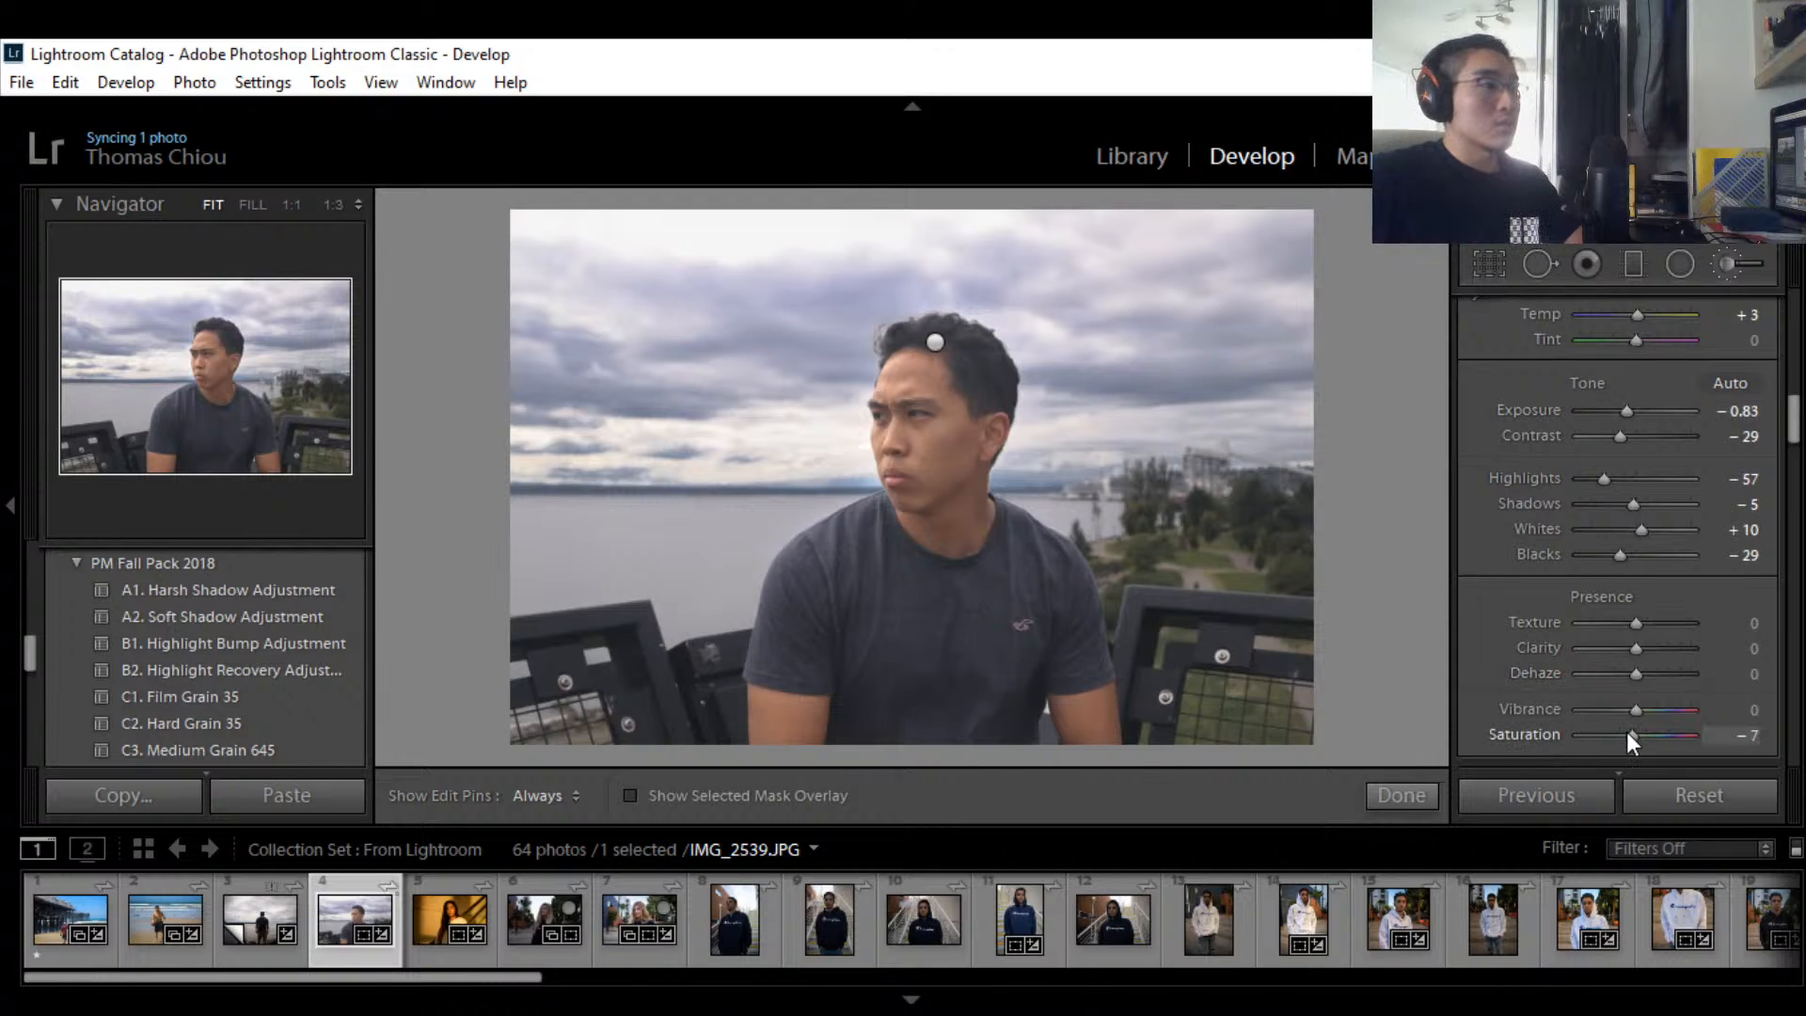
# Step: Set the photo's global Saturation to -5
pyautogui.moveTo(1627, 732)
pyautogui.mouseDown()
pyautogui.moveTo(1581, 732)
pyautogui.moveTo(1718, 732)
pyautogui.moveTo(1650, 735)
pyautogui.mouseUp()
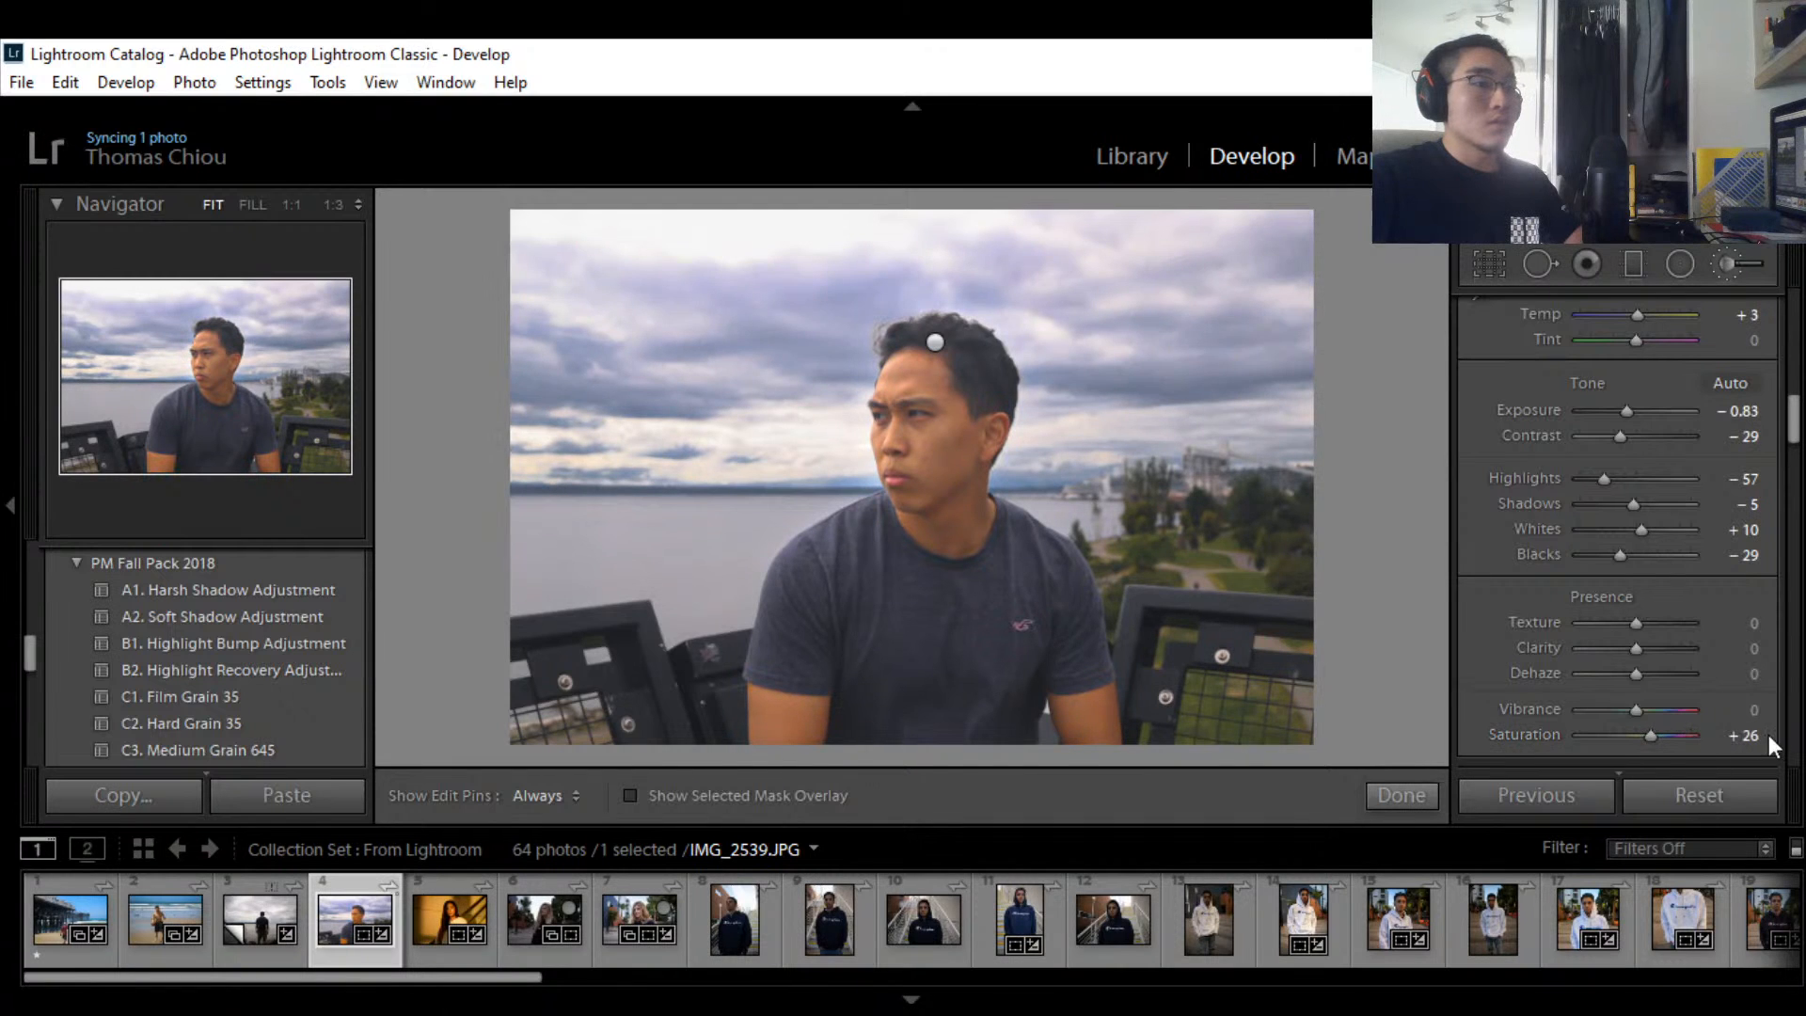
pyautogui.click(1751, 736)
pyautogui.press('BackSpace')
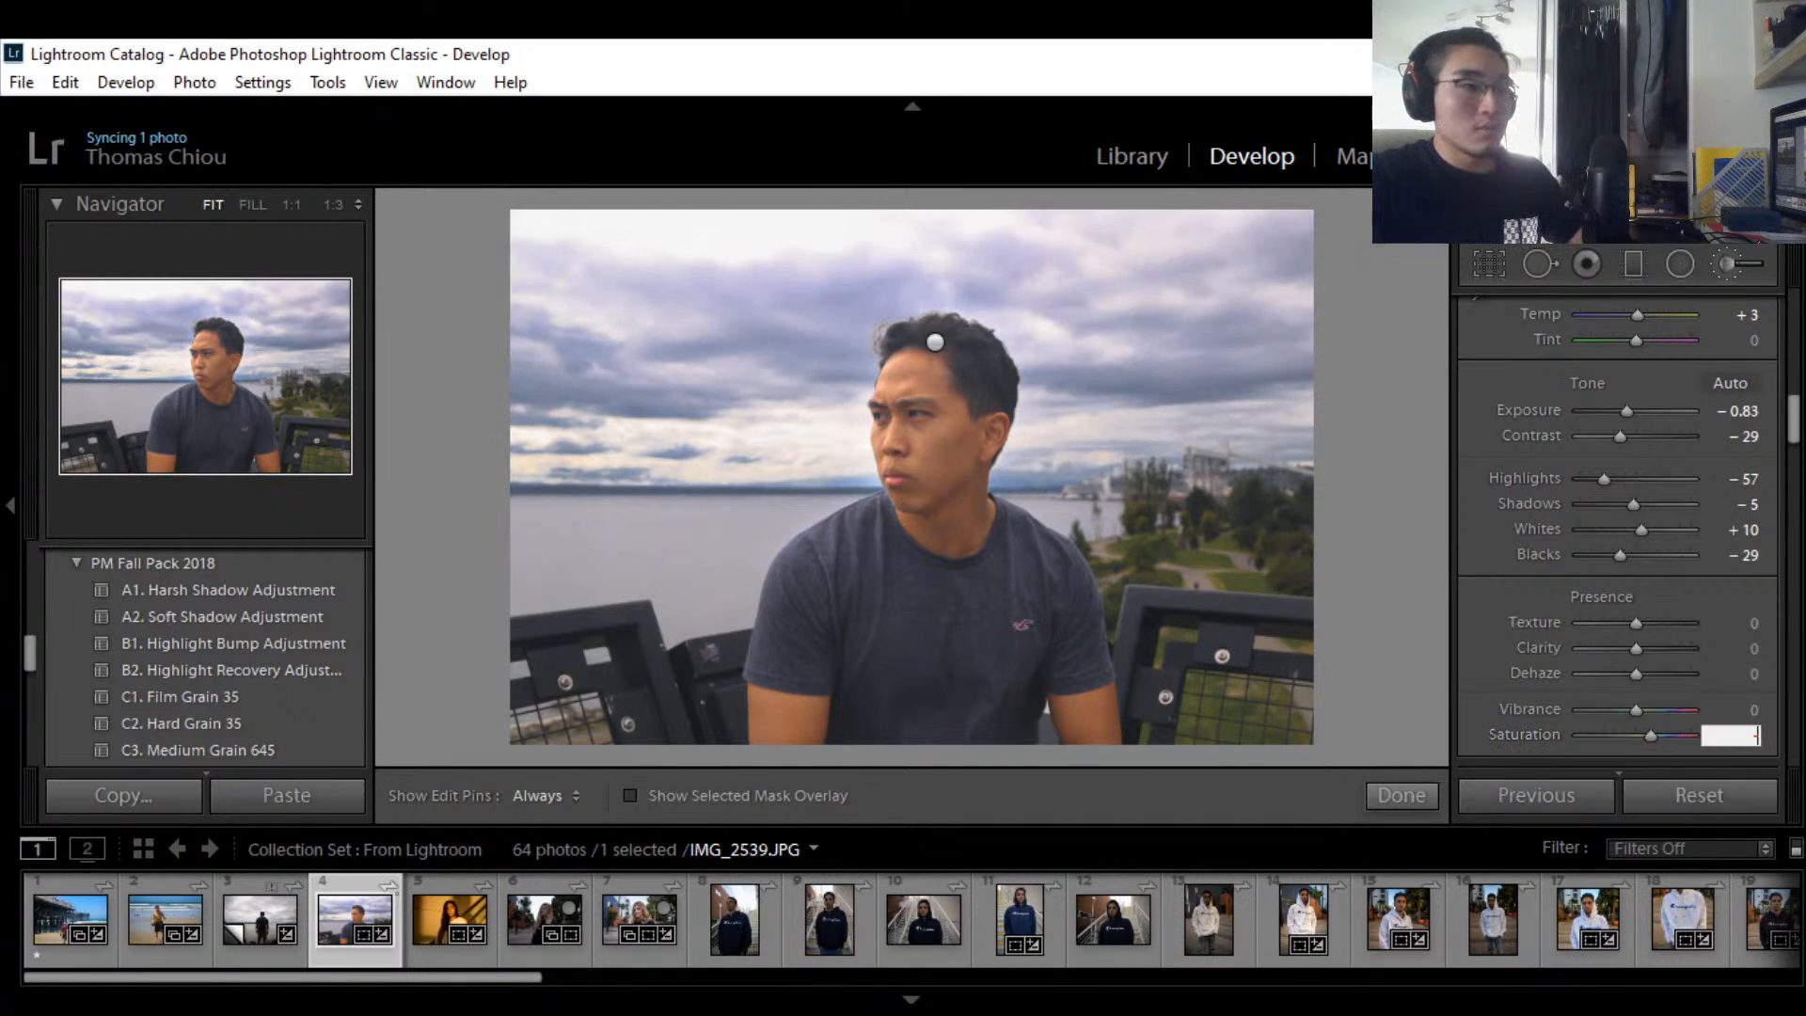
pyautogui.write('-2')
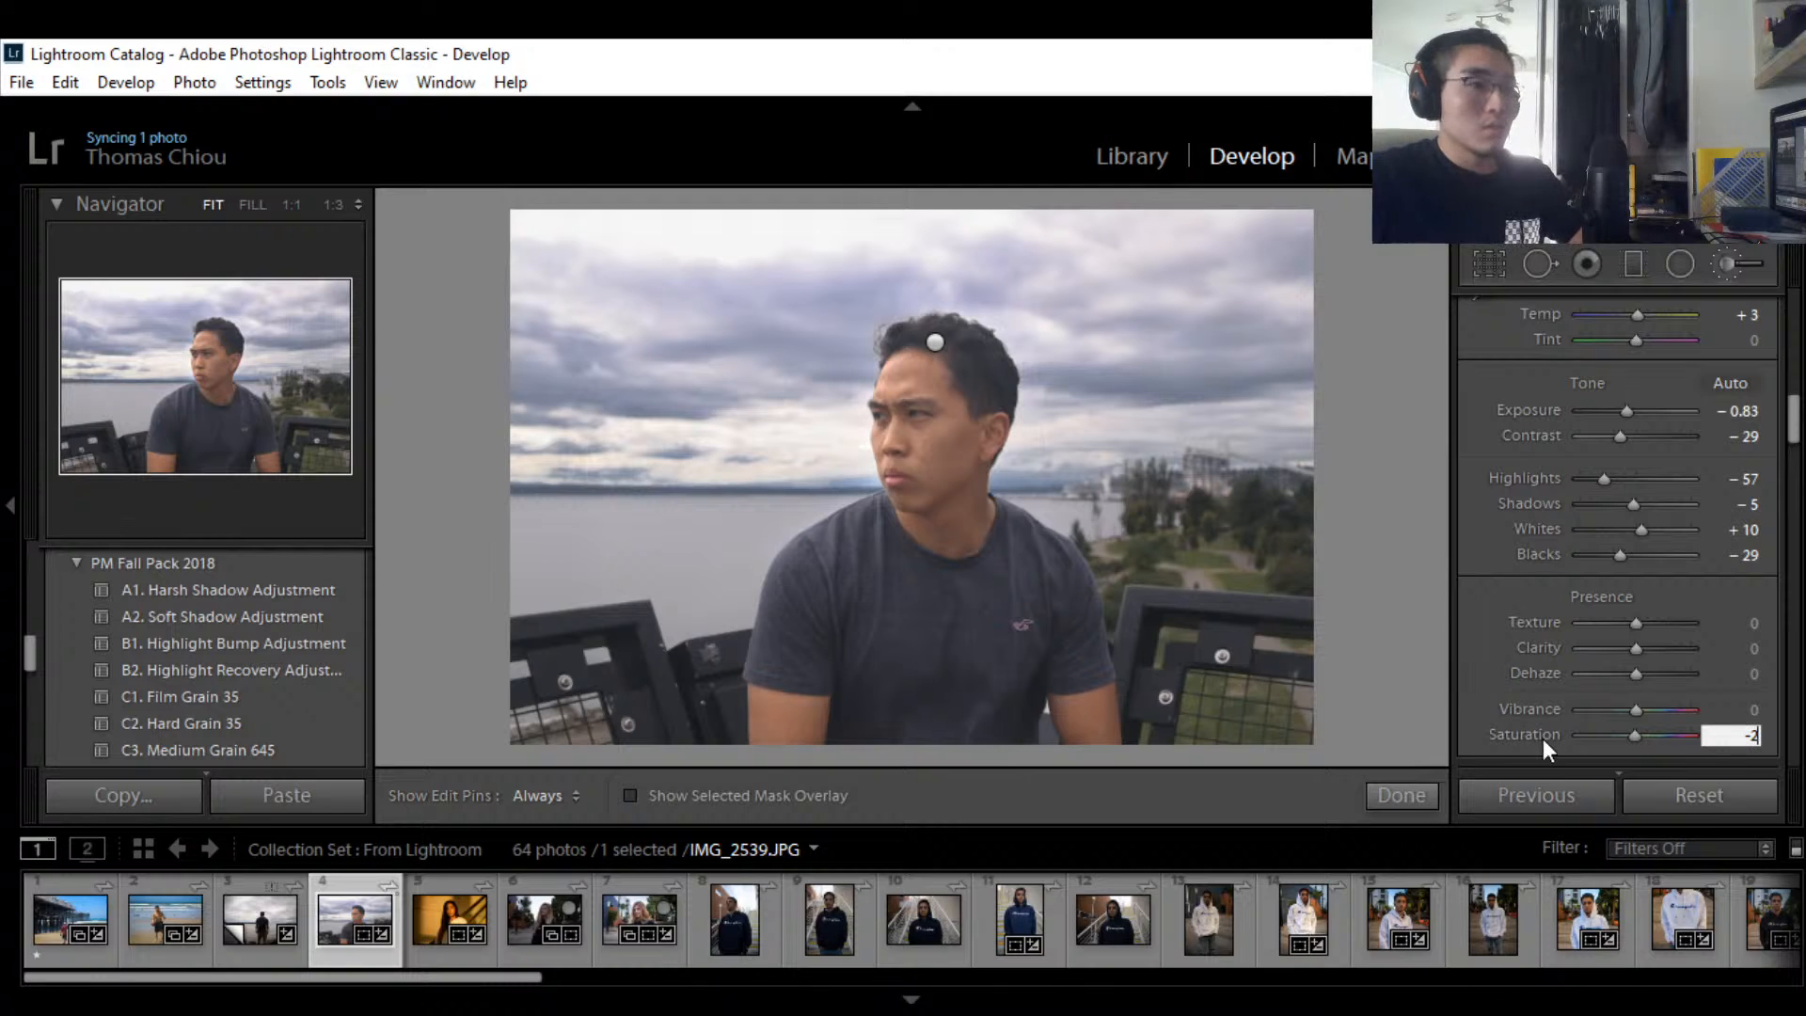
pyautogui.press('BackSpace')
pyautogui.write('5')
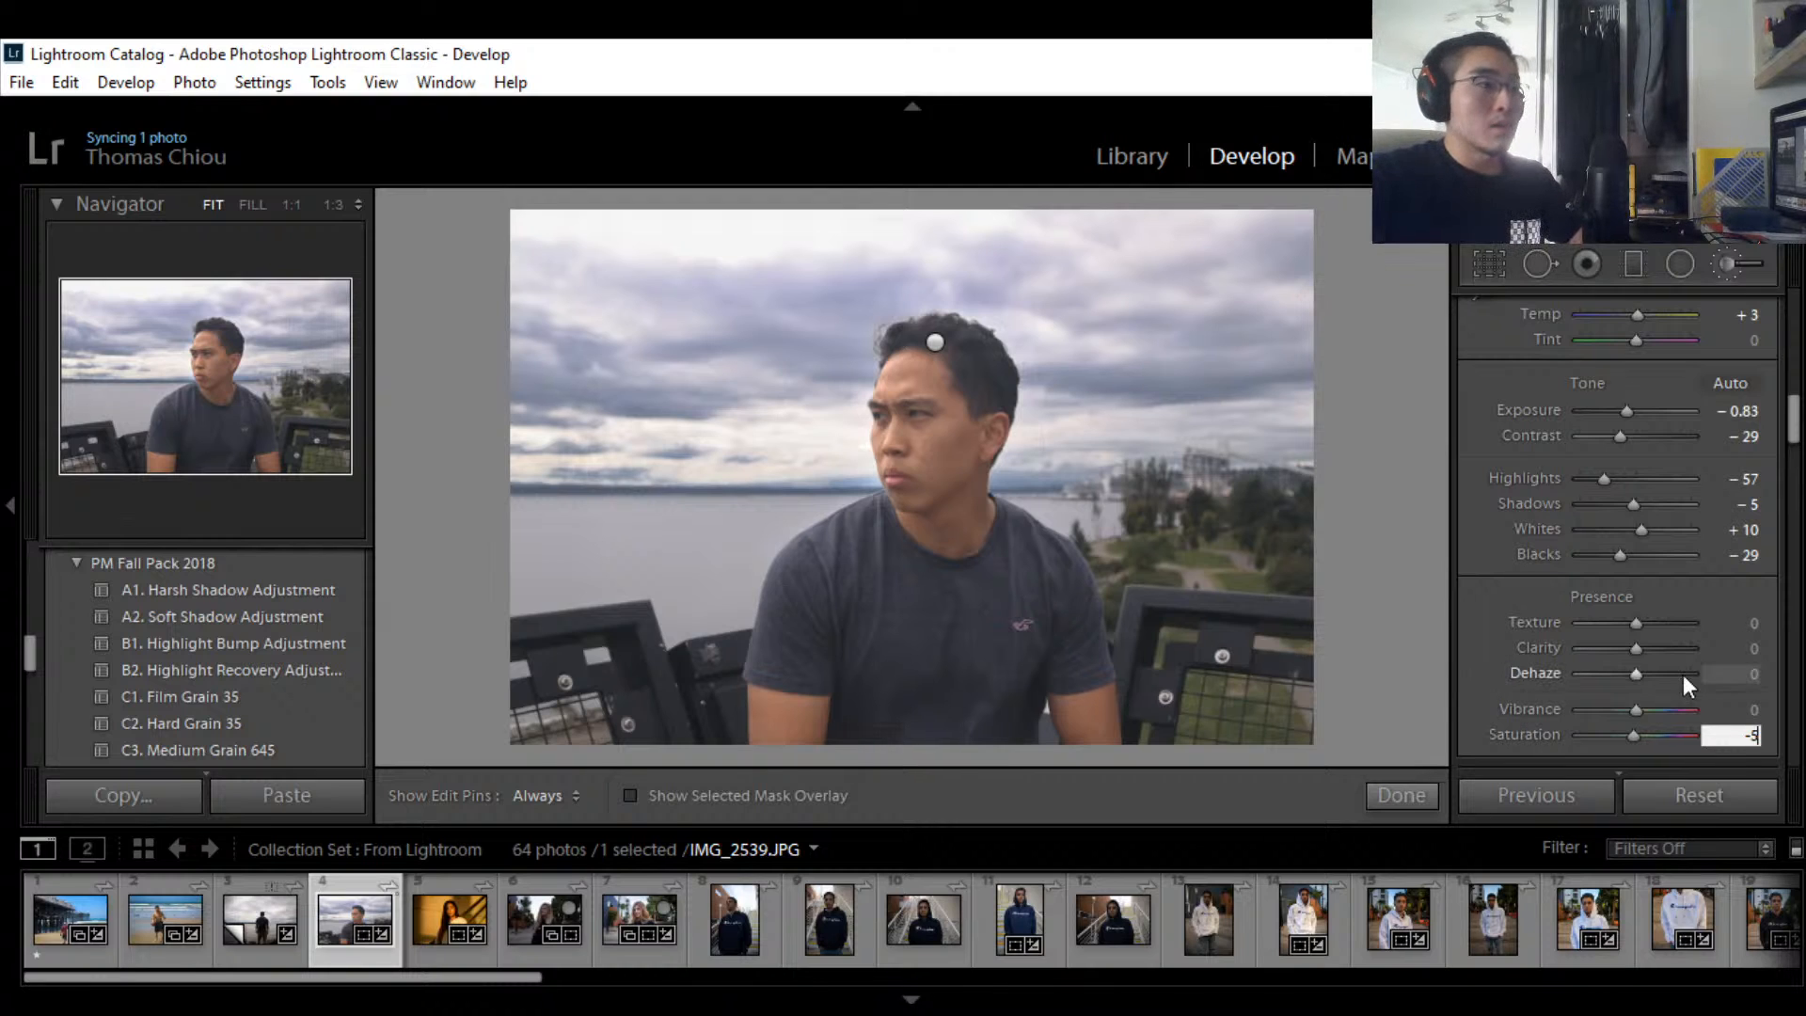
pyautogui.press('Return')
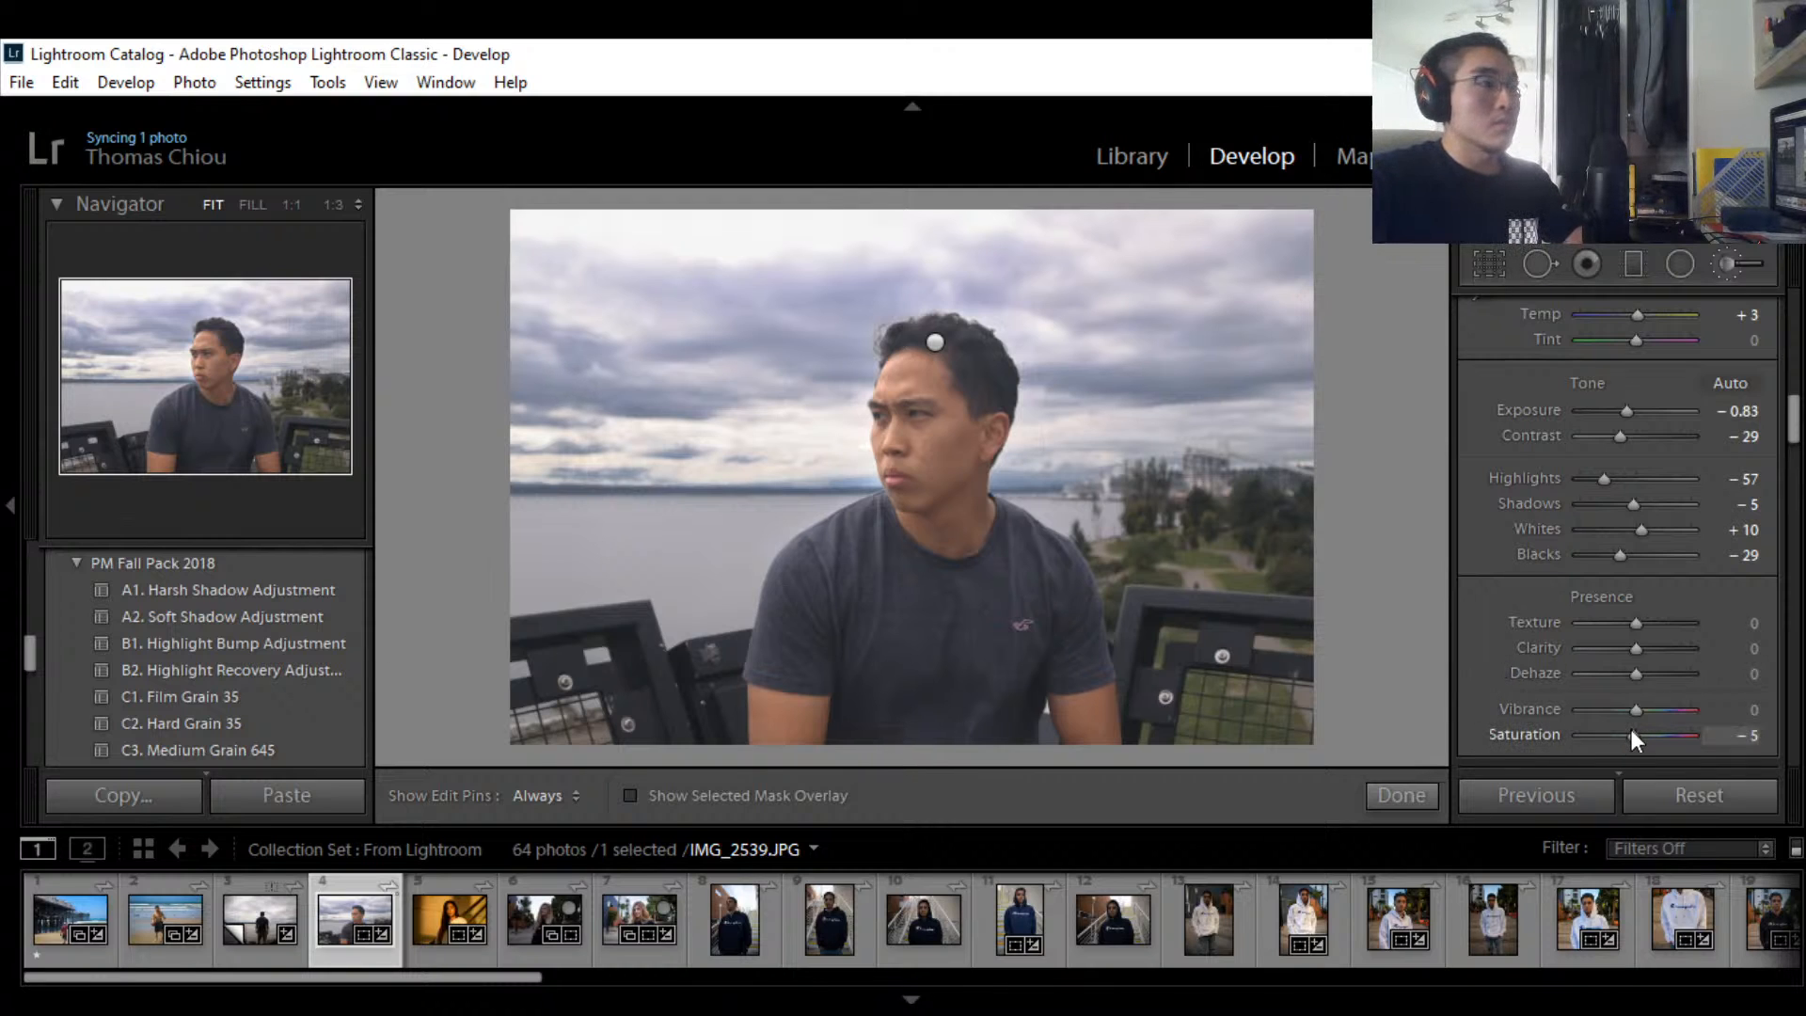
# Step: Re-enter Saturation as -5 with the keyboard set to English, then lower Vibrance to -31
pyautogui.moveTo(1633, 736); pyautogui.dragTo(1627, 736)
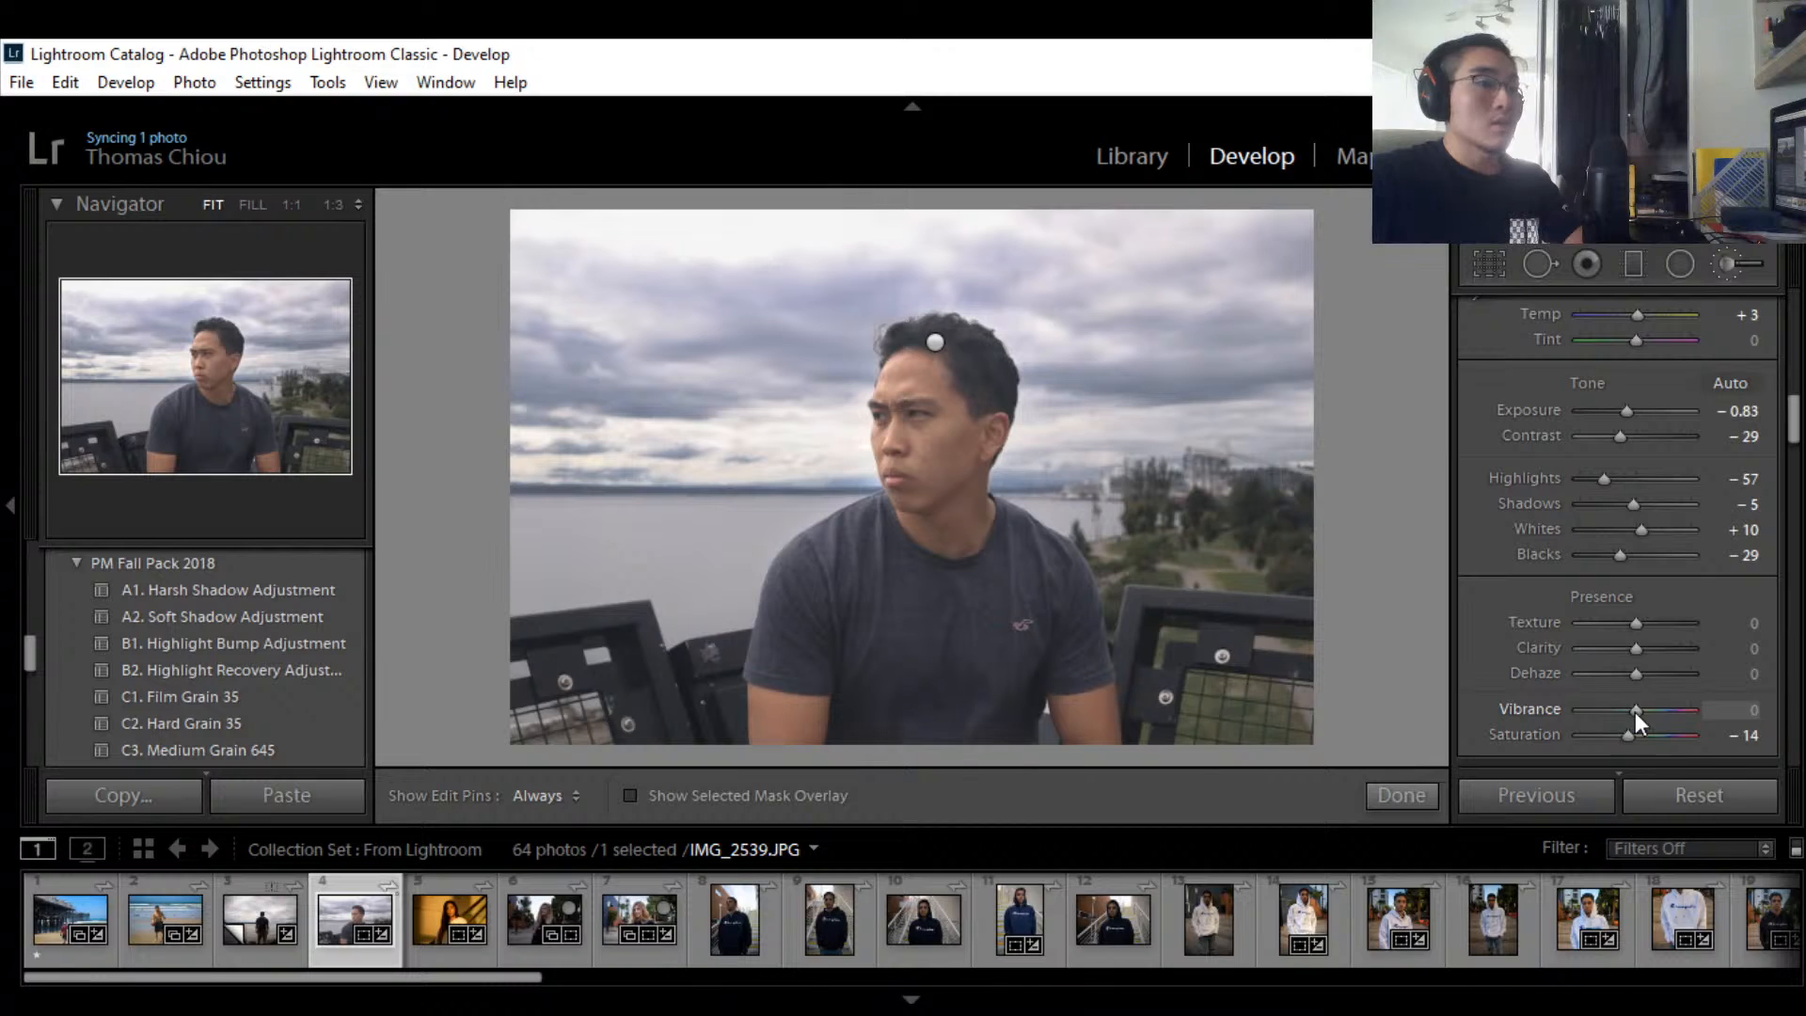
pyautogui.moveTo(1634, 713); pyautogui.dragTo(1629, 711)
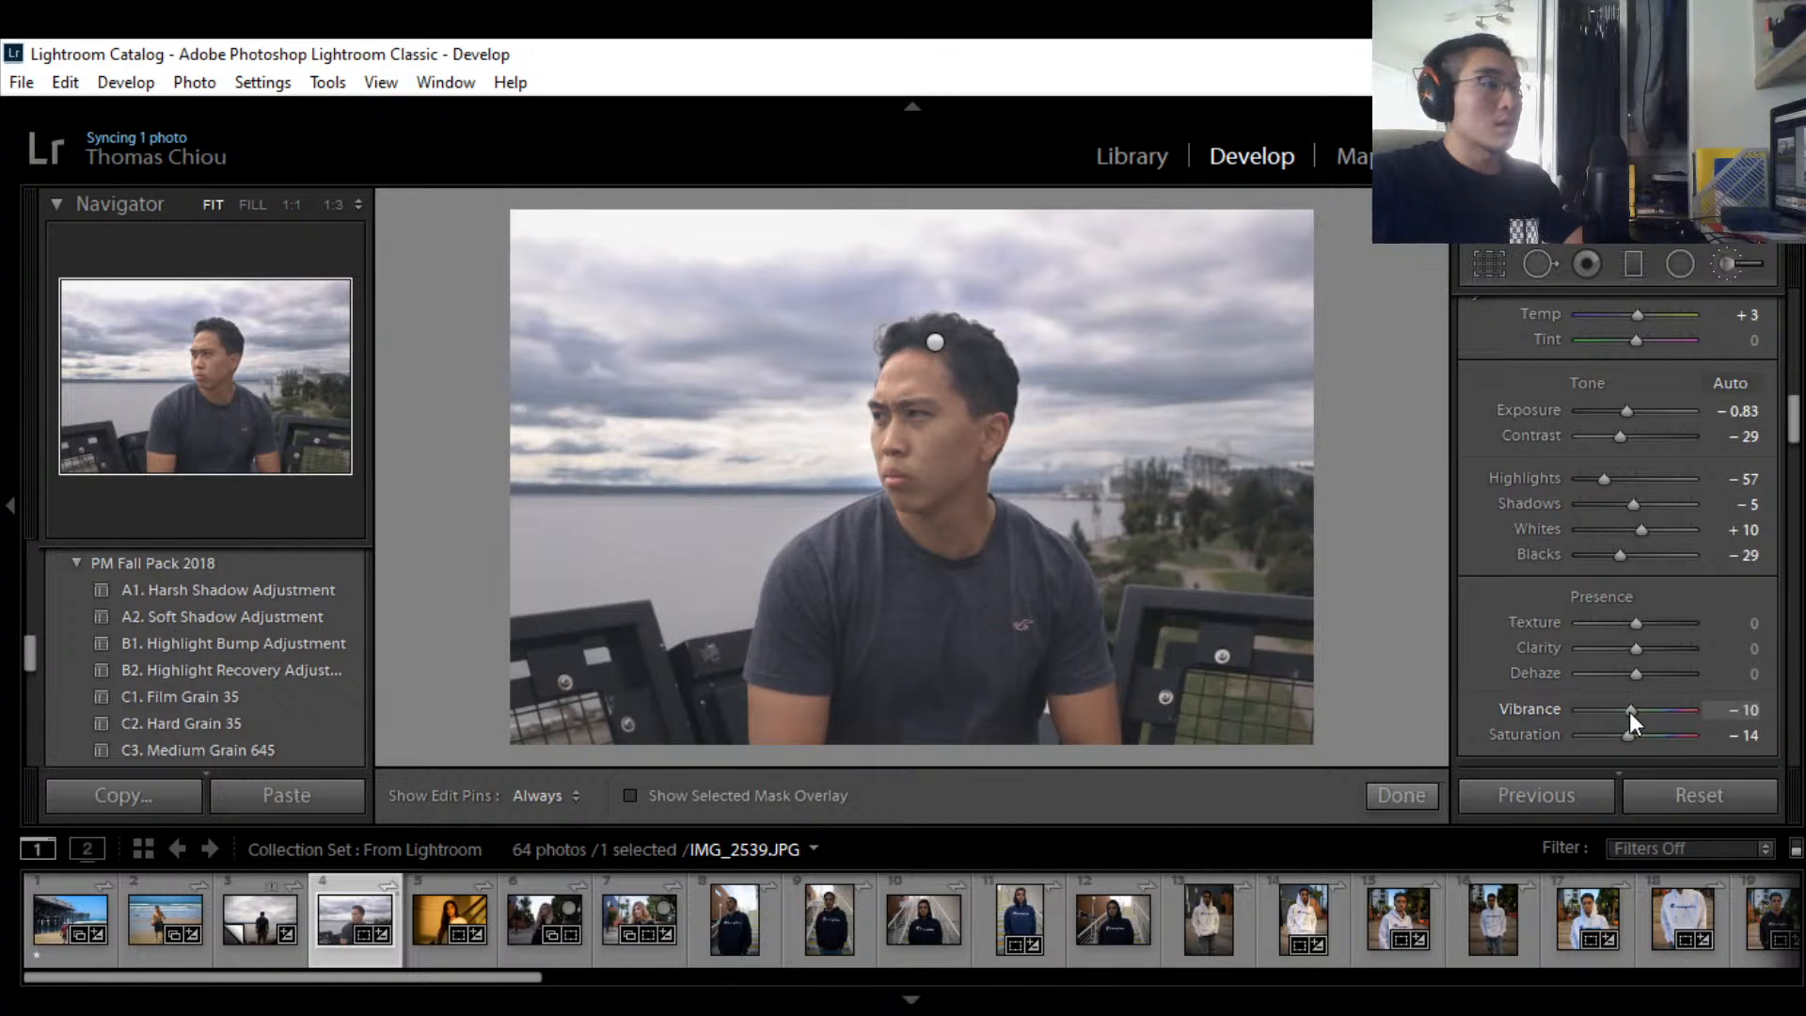
pyautogui.click(1731, 718)
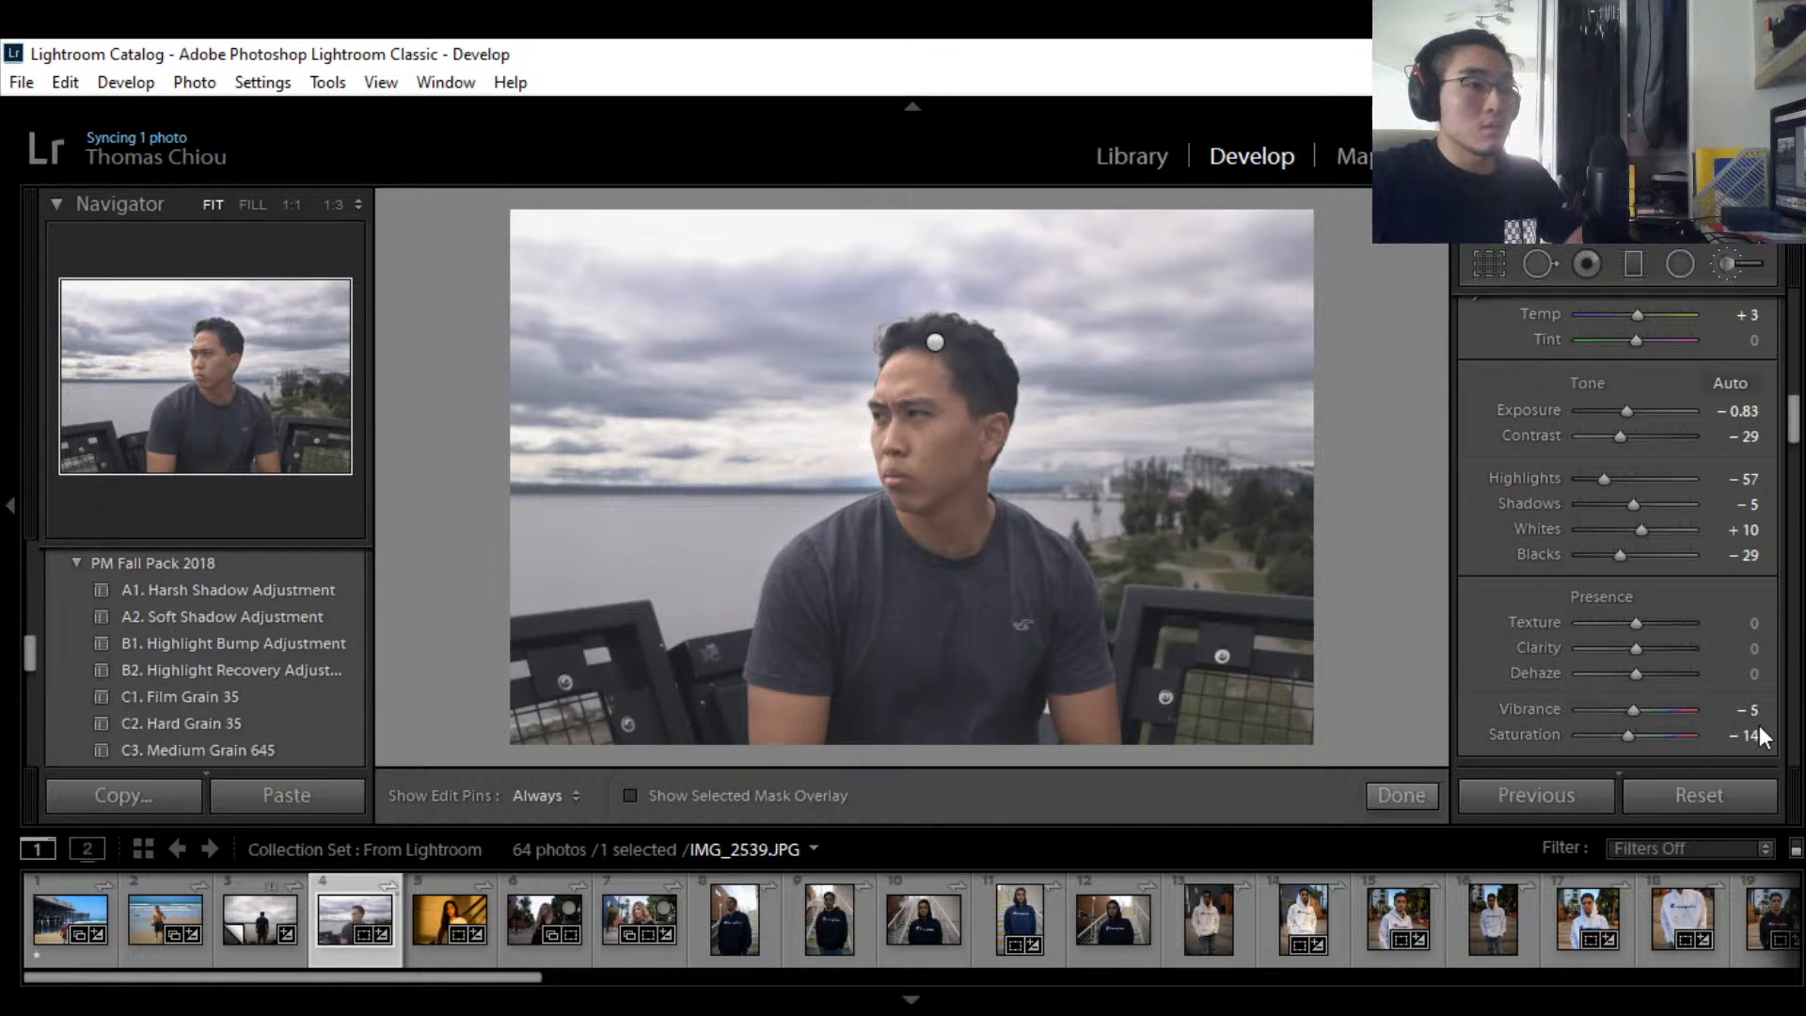
pyautogui.click(1747, 729)
pyautogui.write('-')
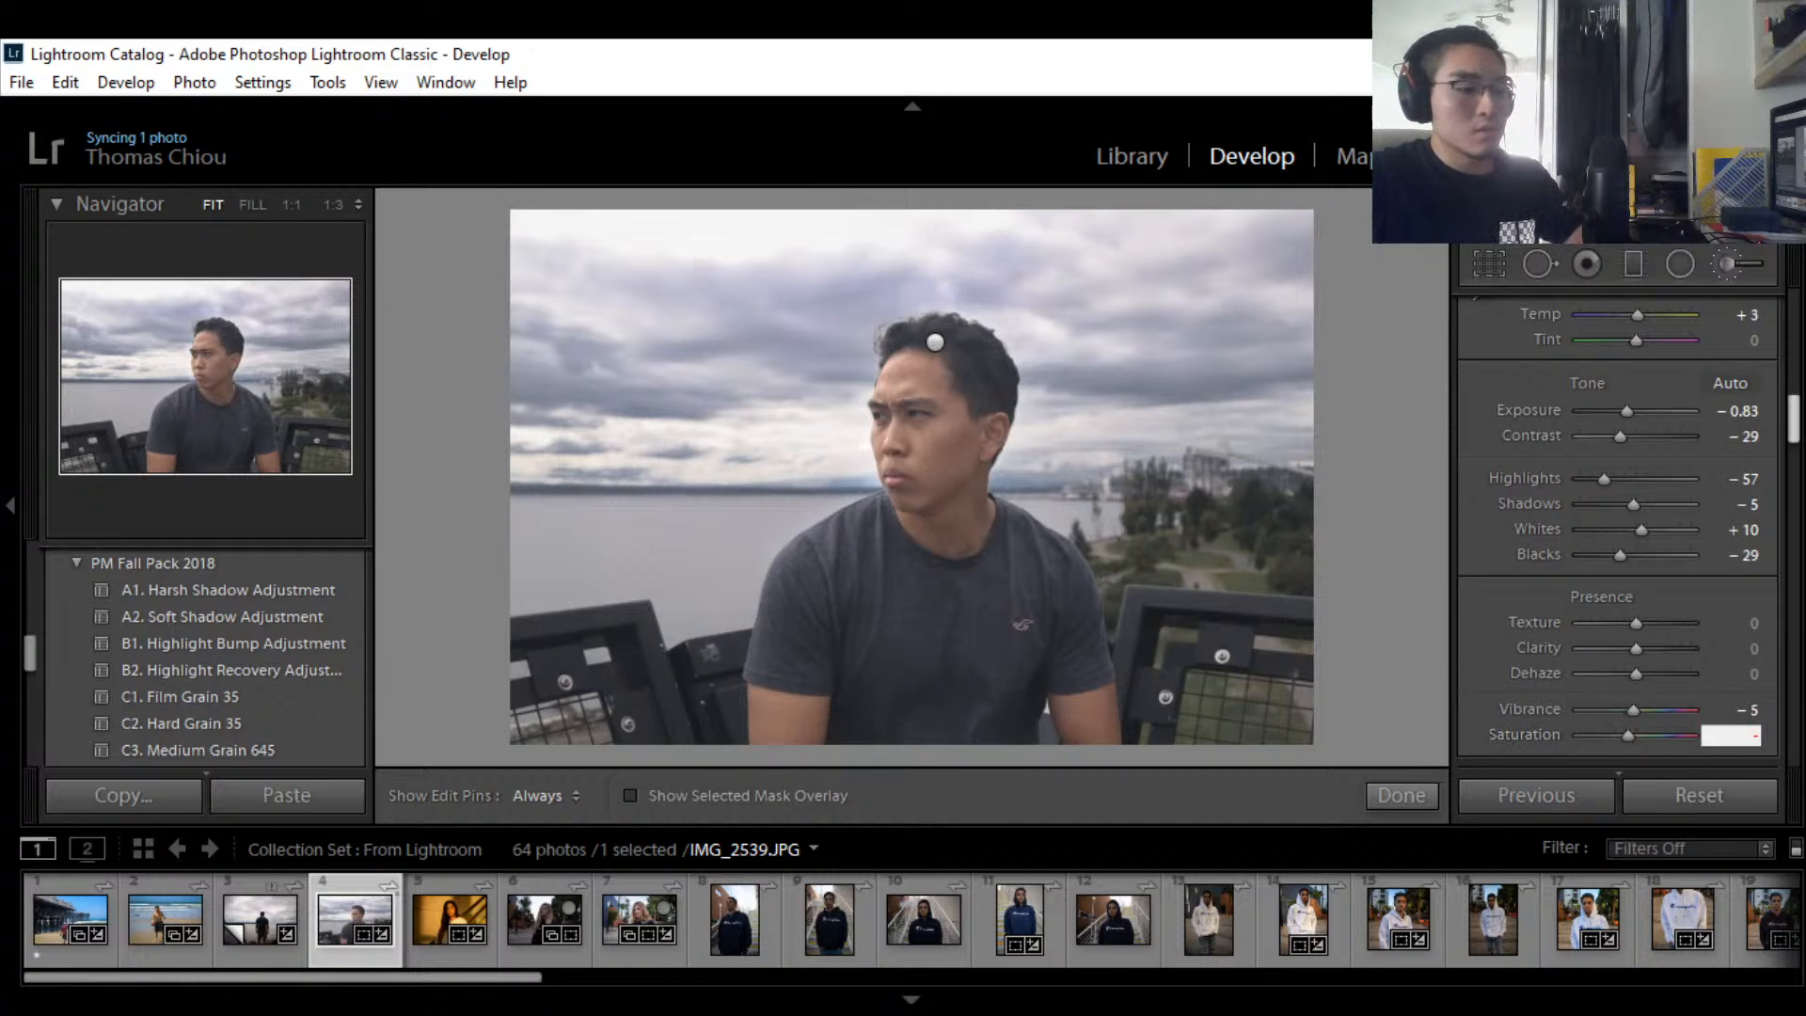
pyautogui.write('5')
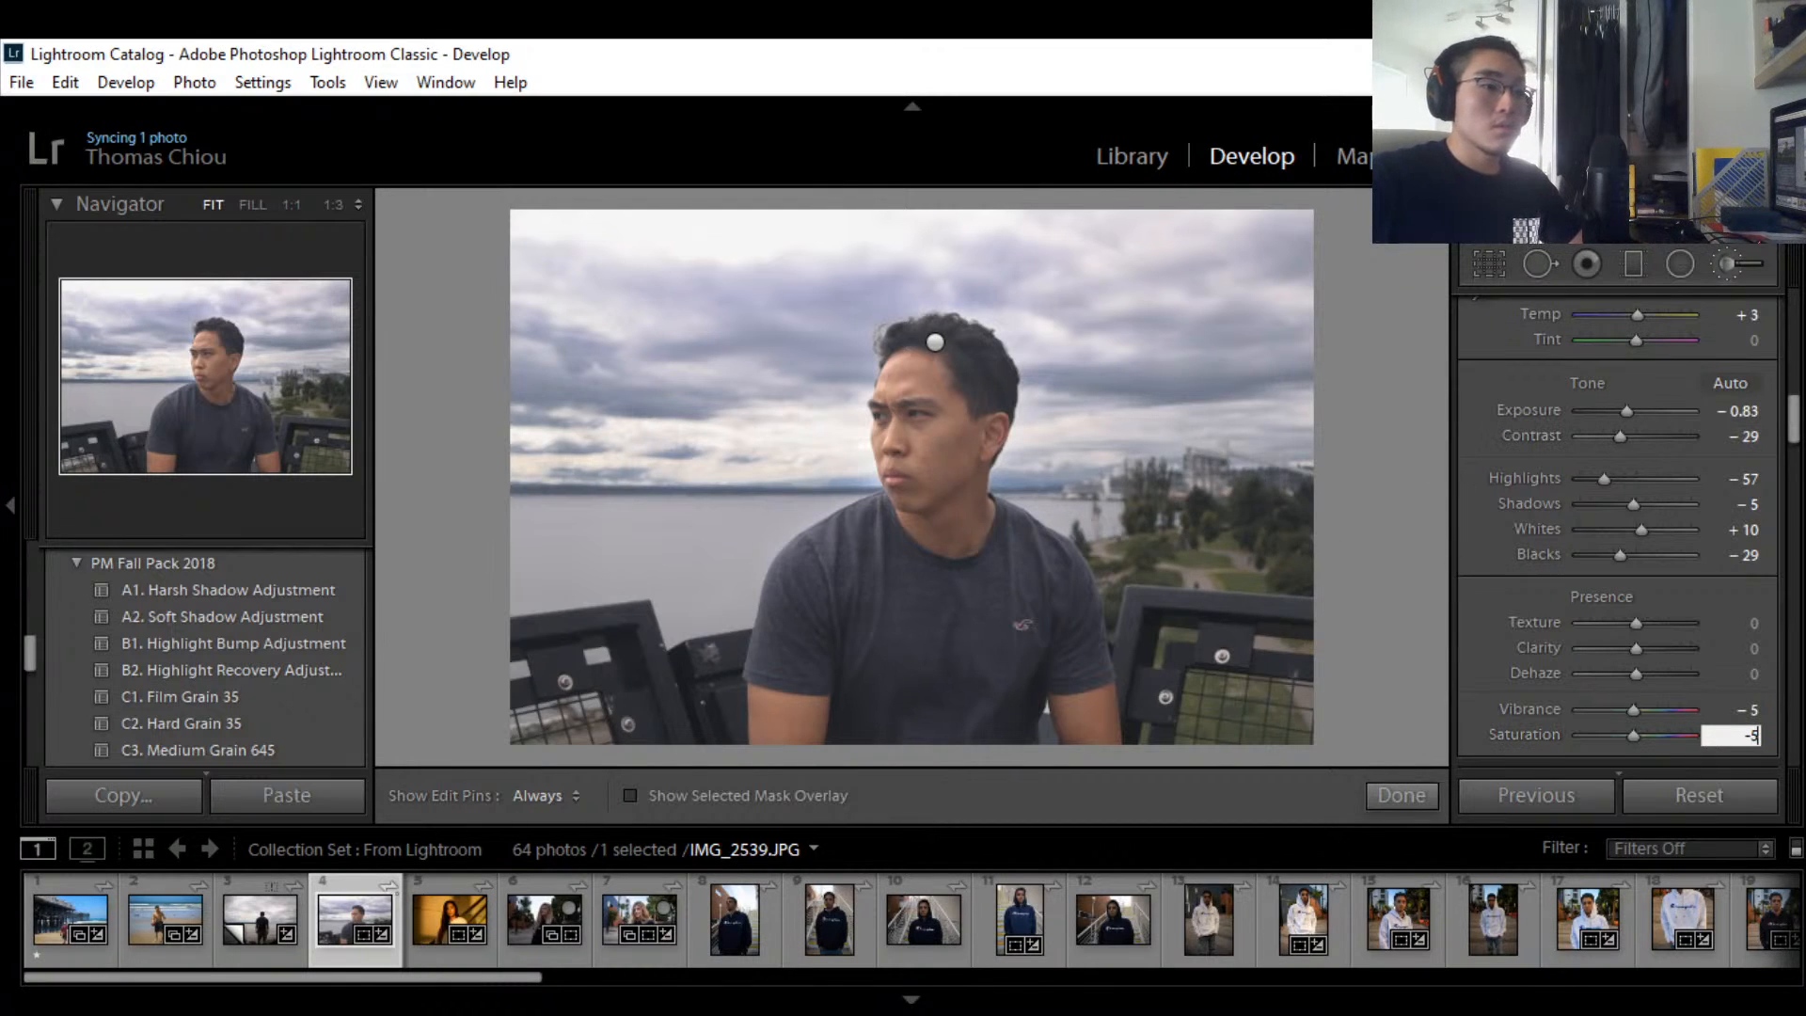
pyautogui.click(1621, 1011)
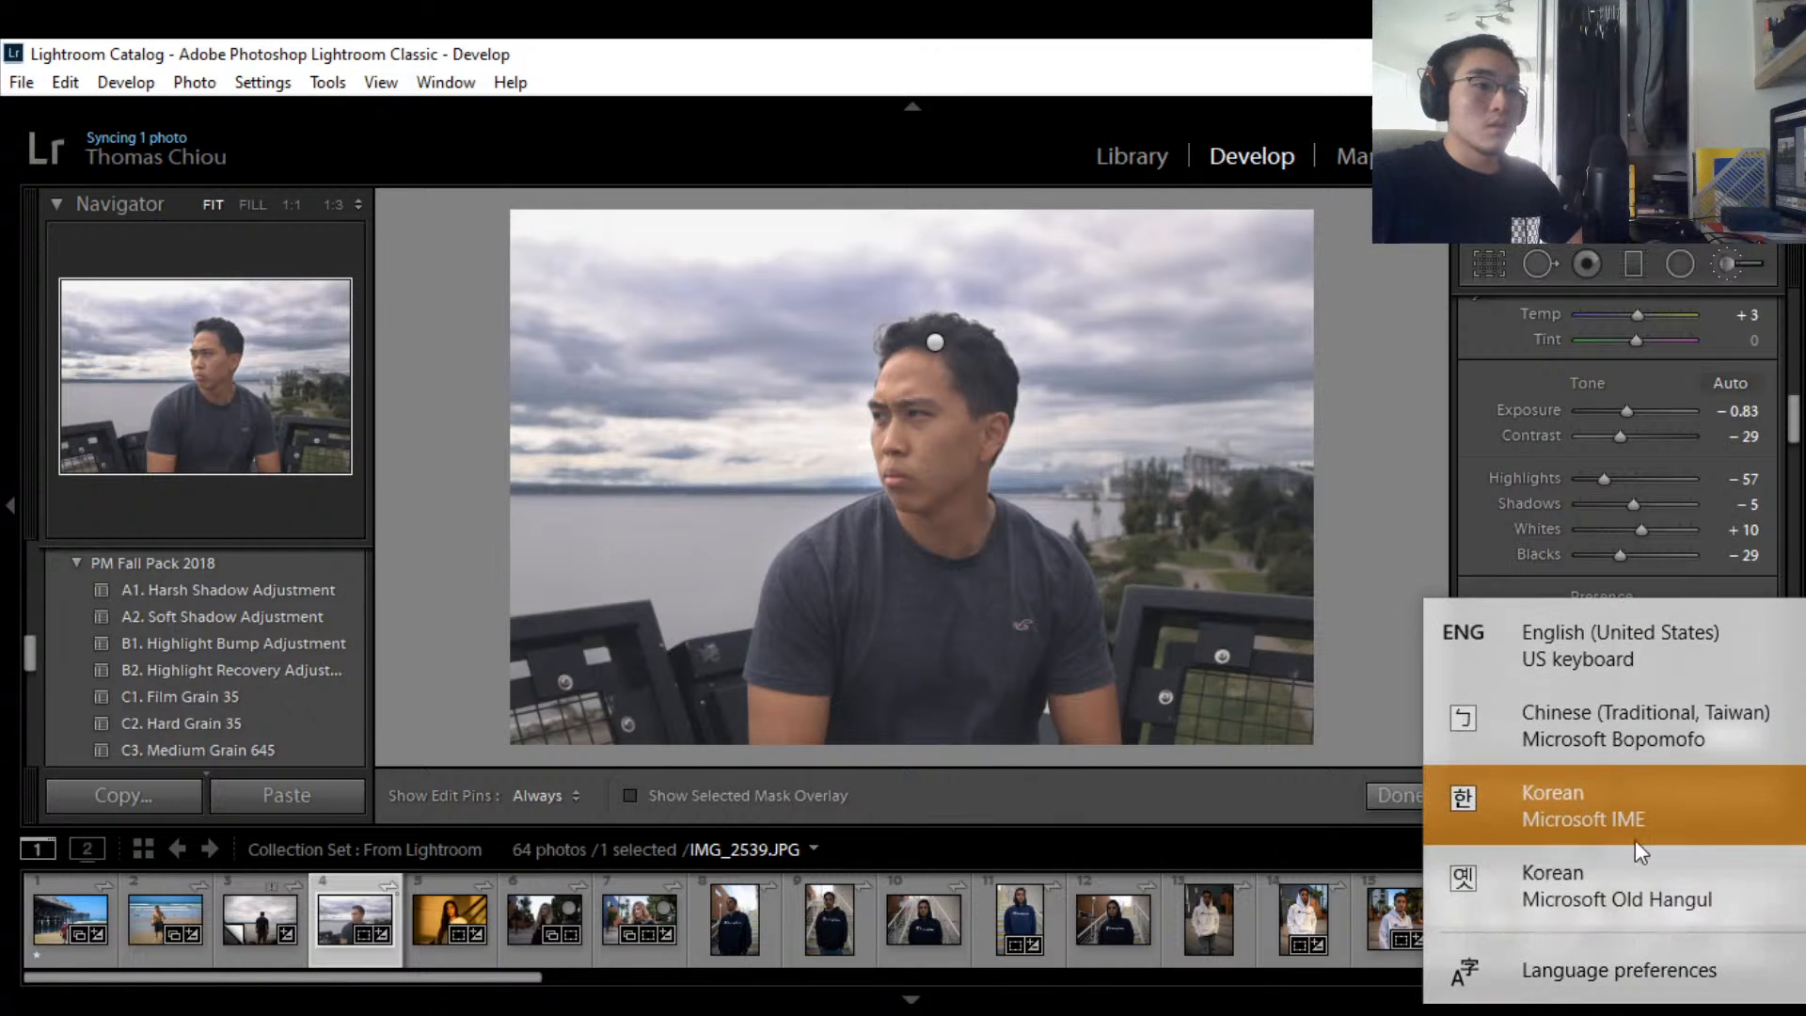
pyautogui.click(1624, 658)
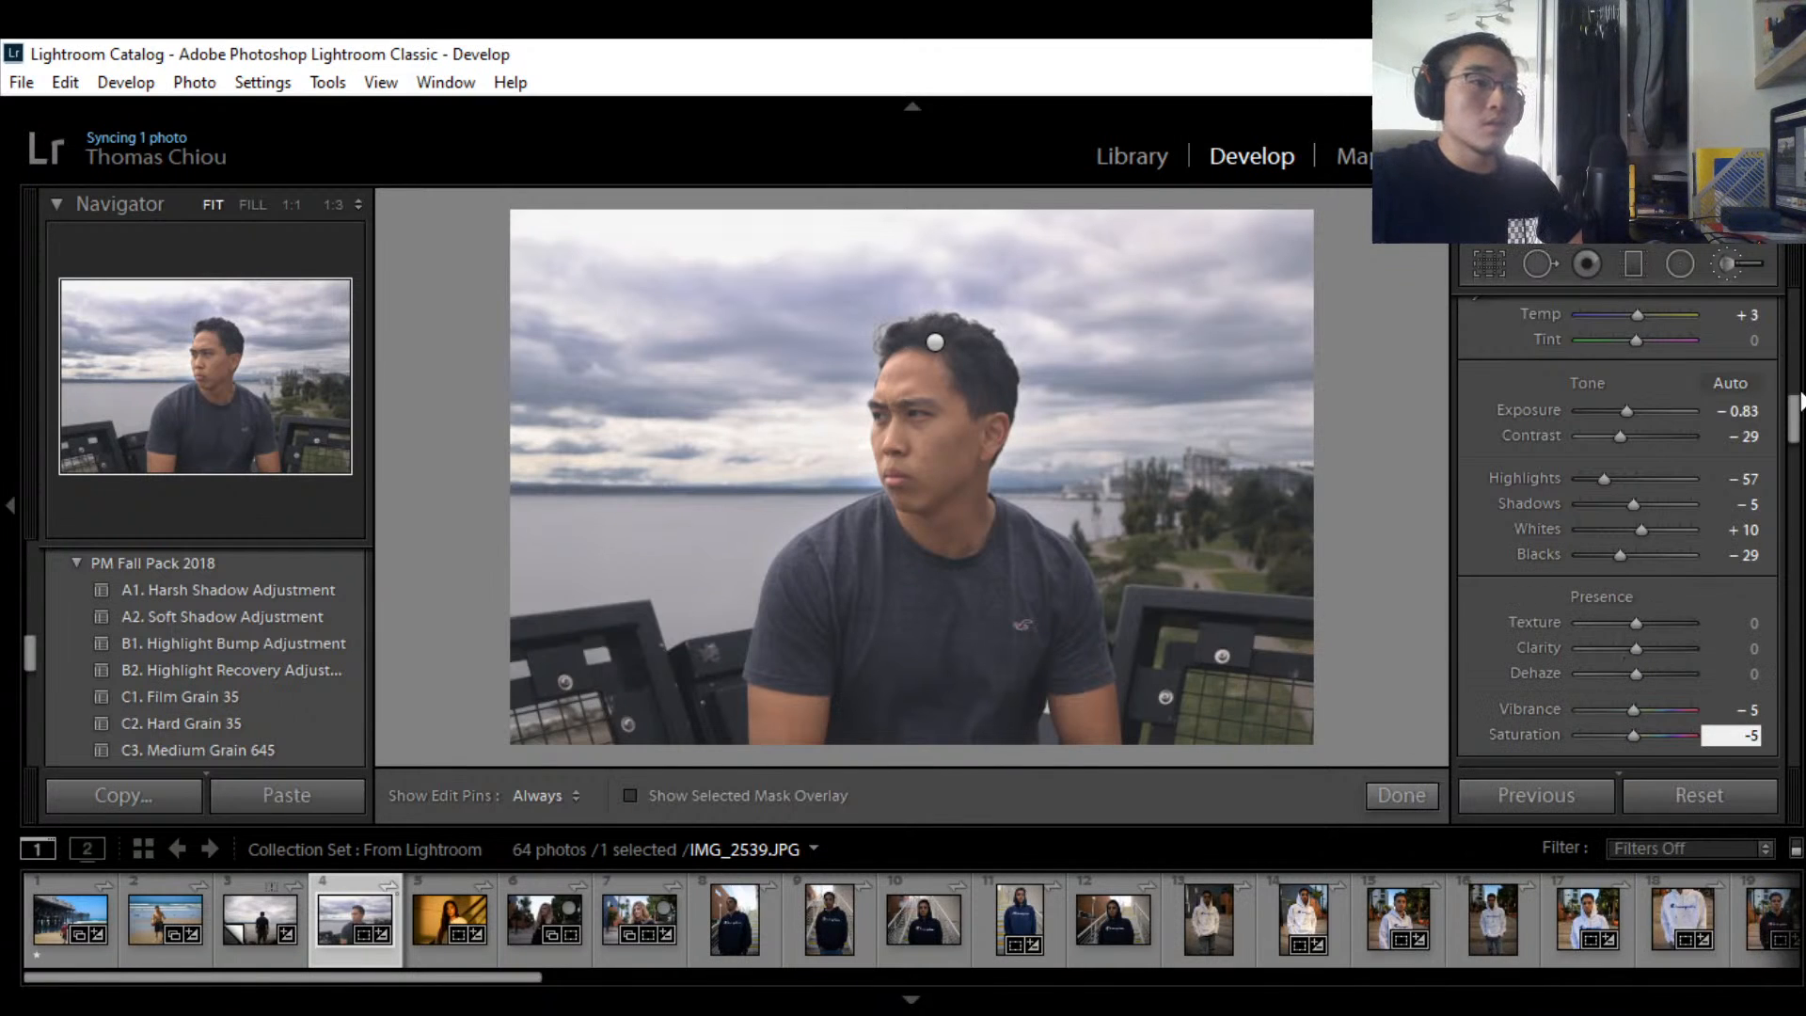
pyautogui.moveTo(1792, 420); pyautogui.dragTo(1791, 425)
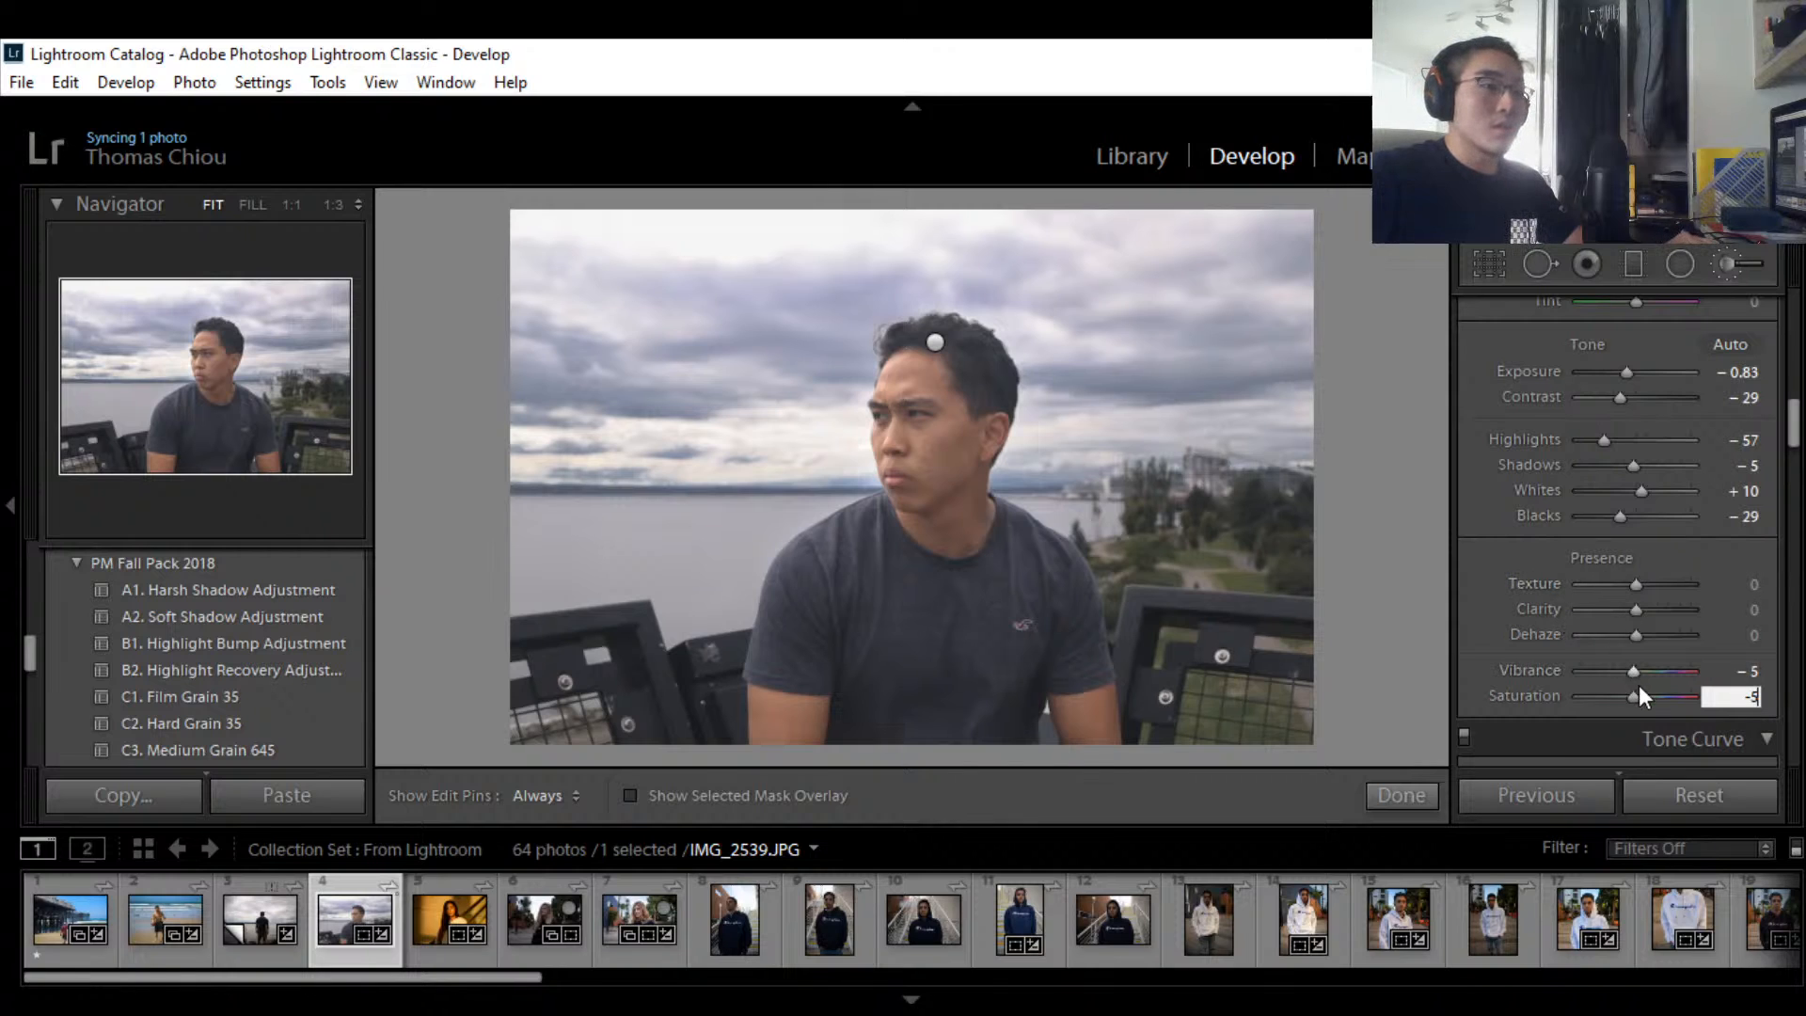
pyautogui.press('Return')
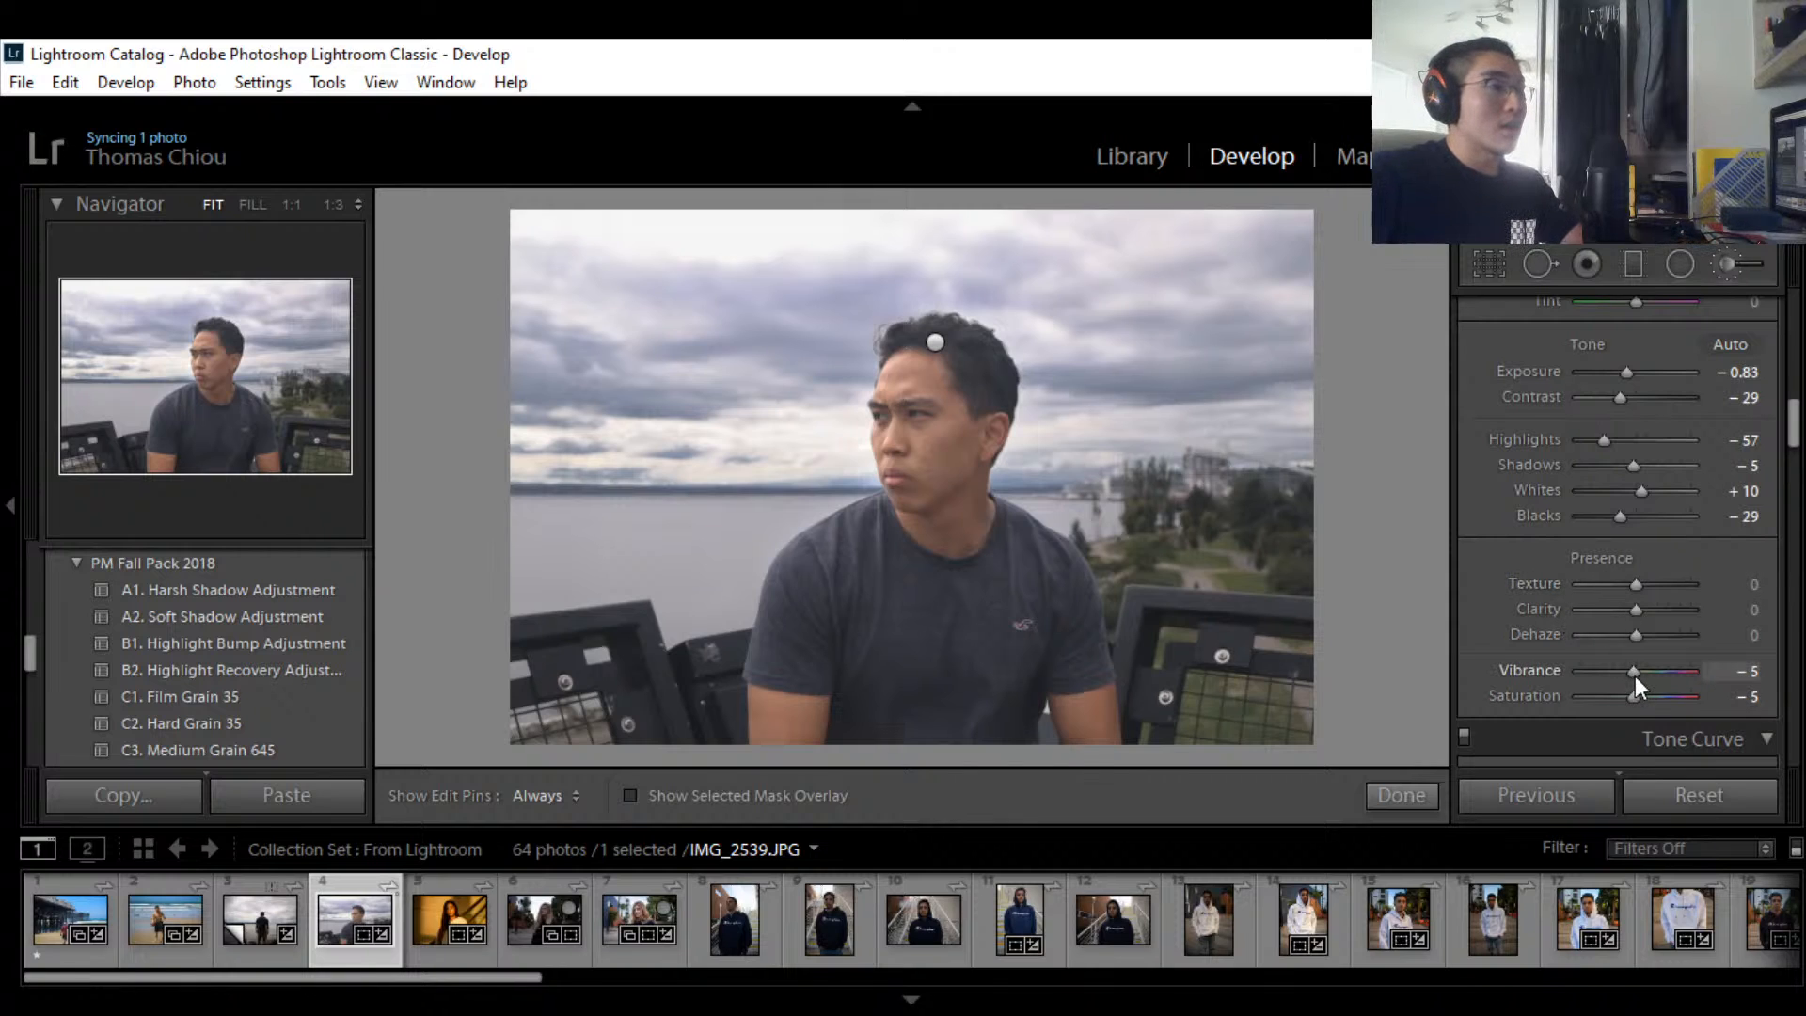
pyautogui.moveTo(1633, 677)
pyautogui.mouseDown()
pyautogui.moveTo(1589, 675)
pyautogui.moveTo(1617, 676)
pyautogui.mouseUp()
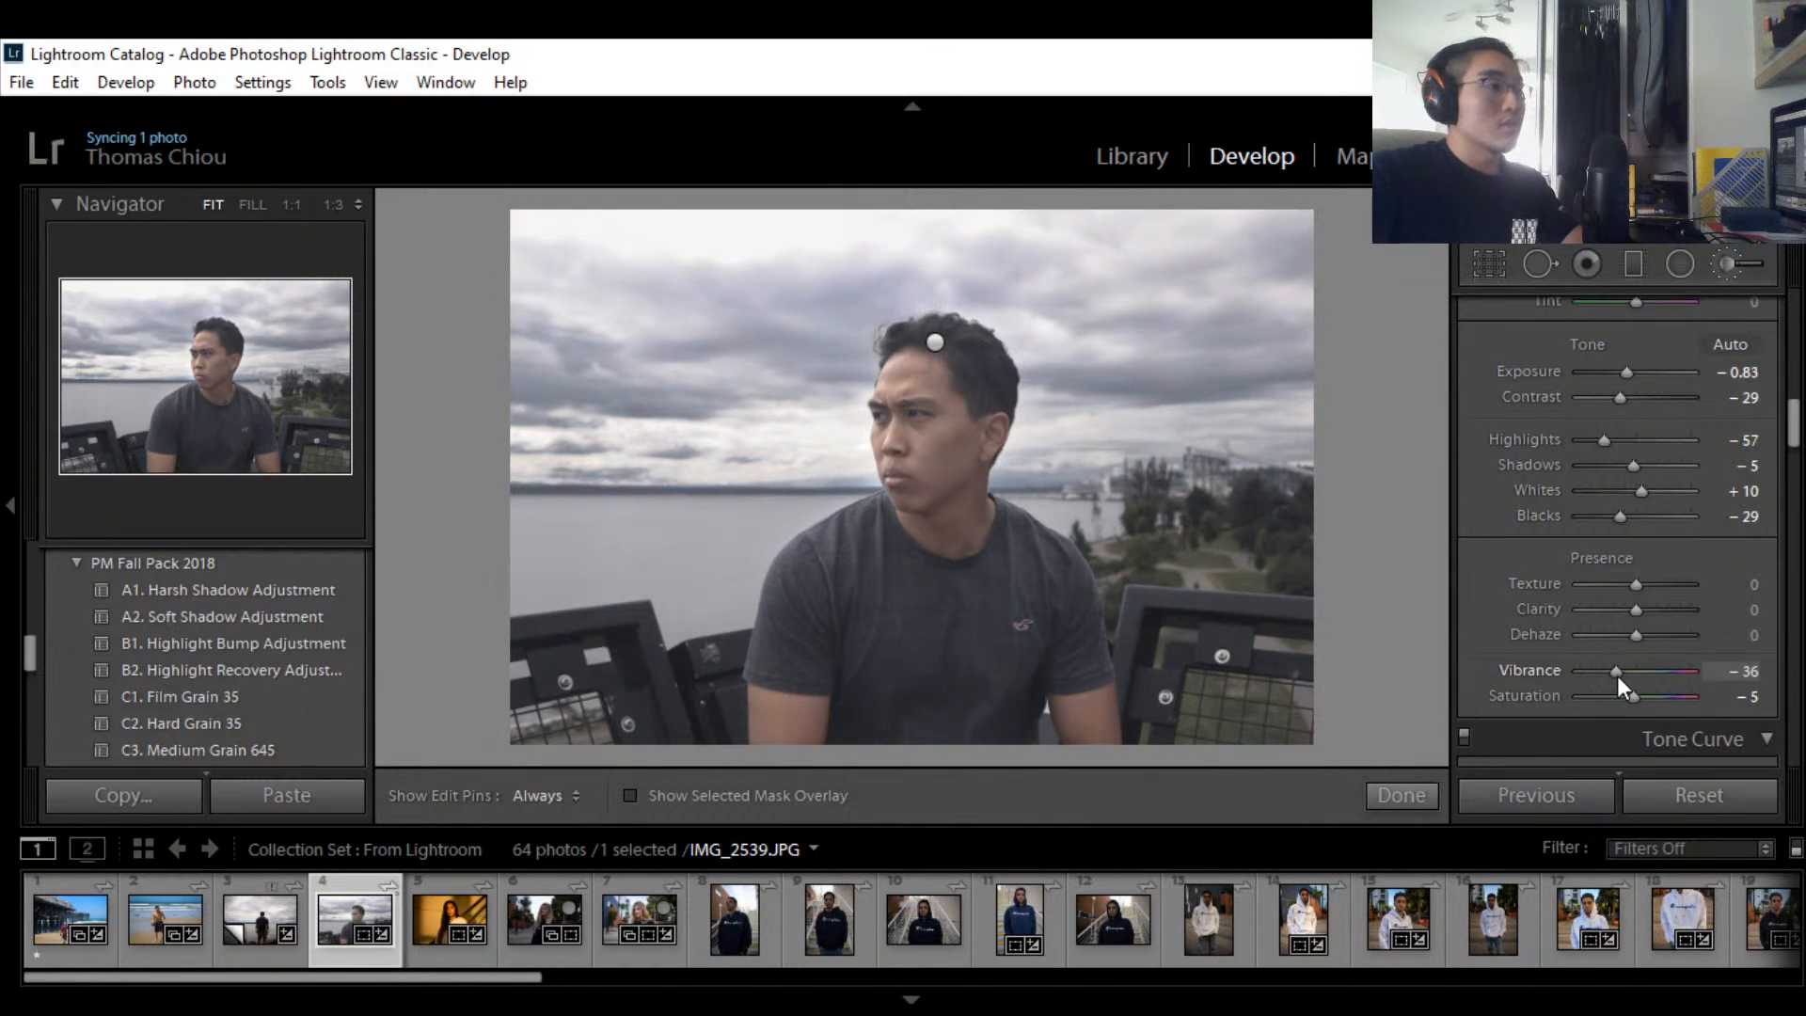
pyautogui.click(1737, 670)
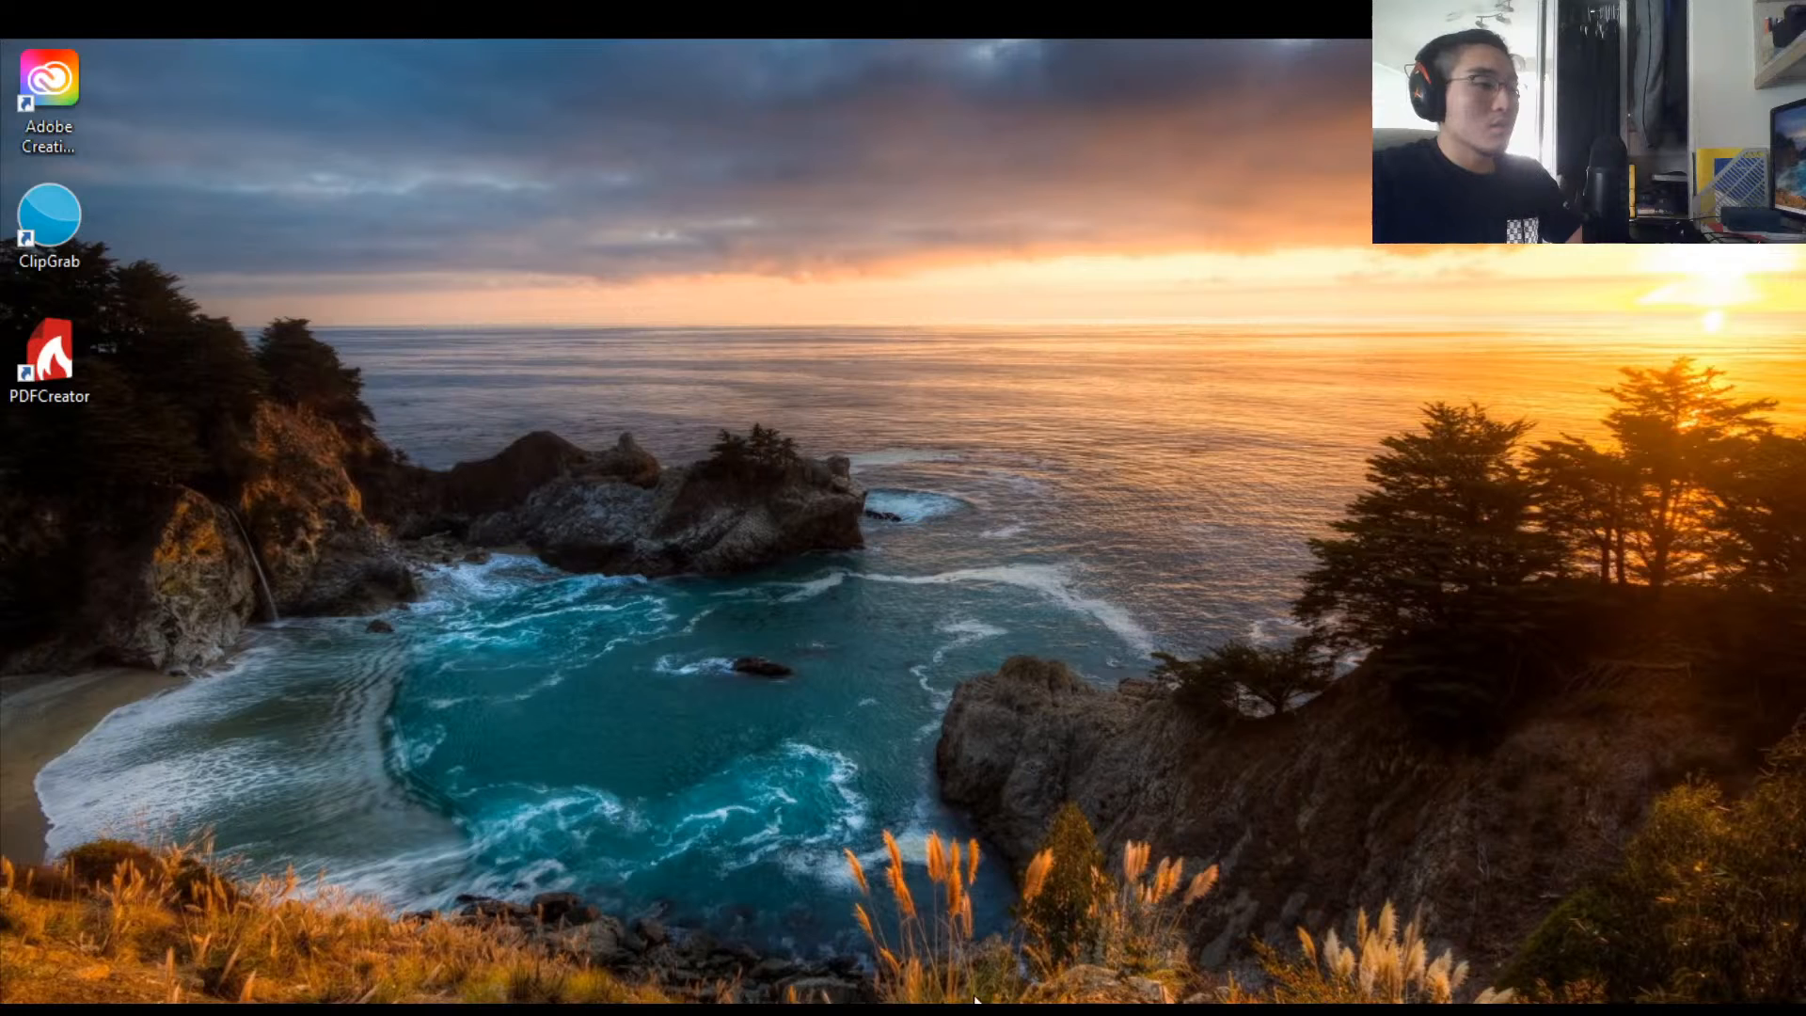
# Step: Restore the Lightroom Develop window from the taskbar after checking the live streaming window
pyautogui.click(1059, 1009)
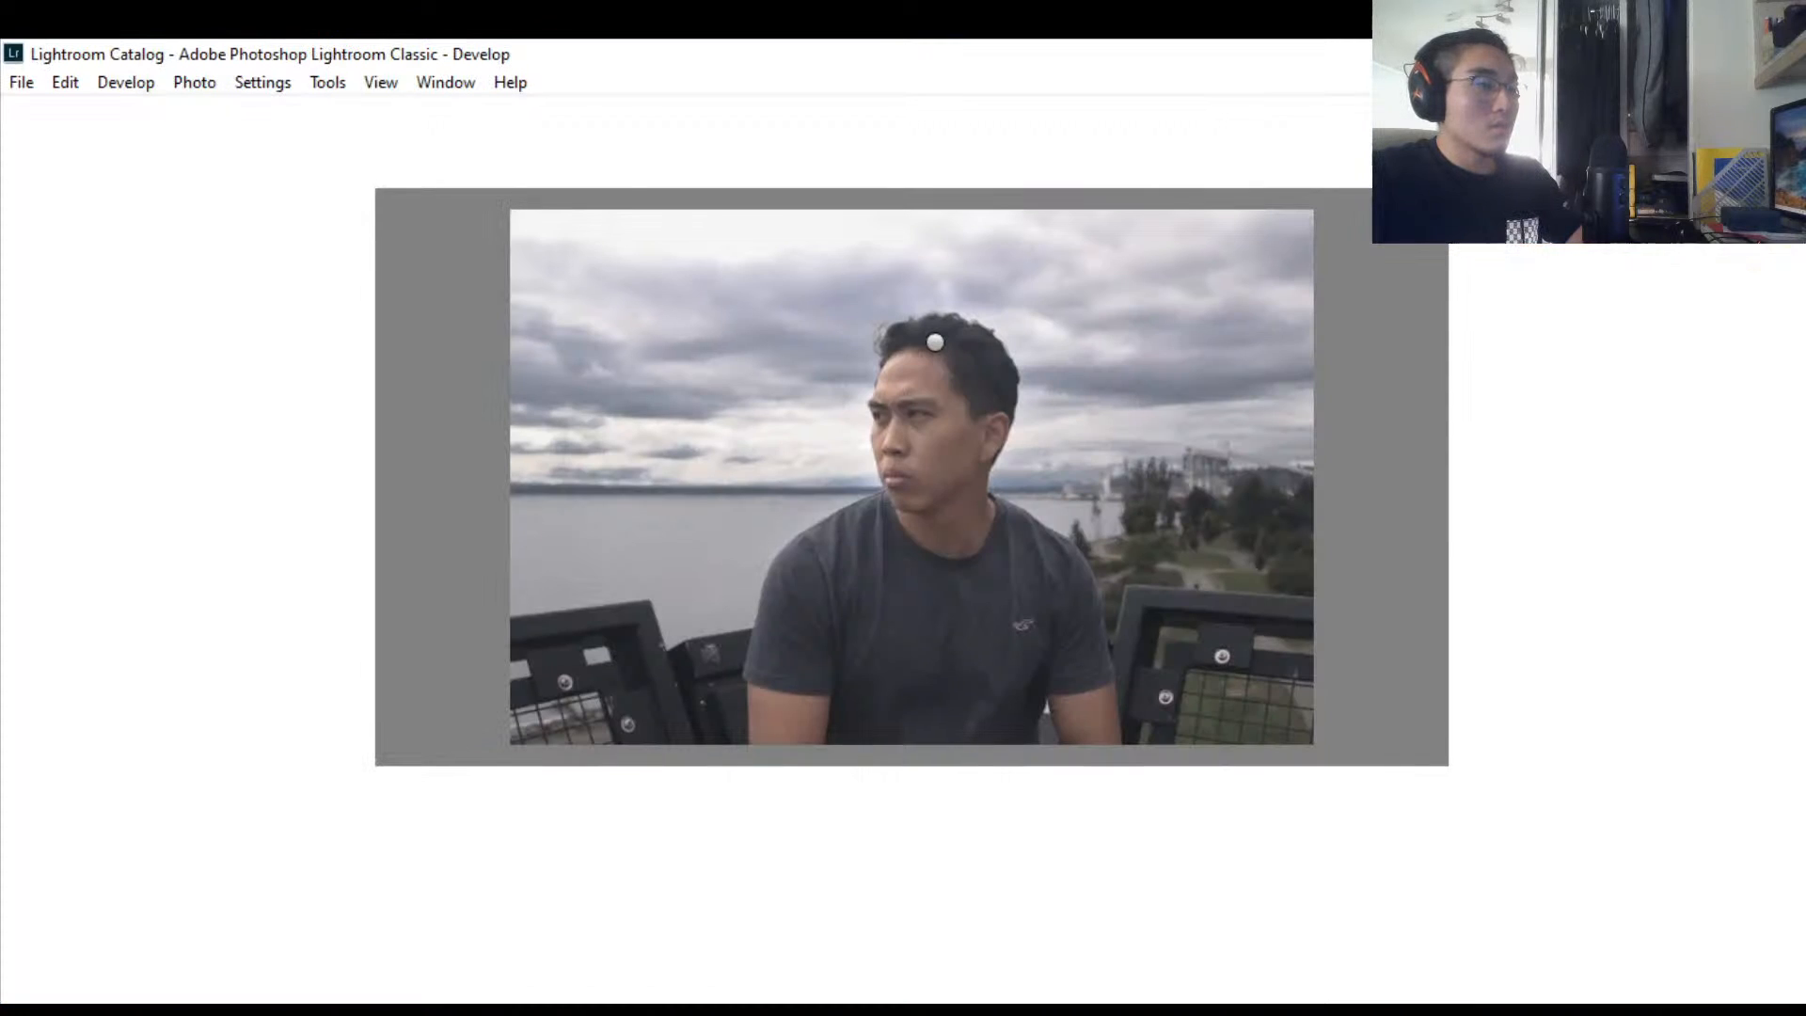
pyautogui.moveTo(752, 1010)
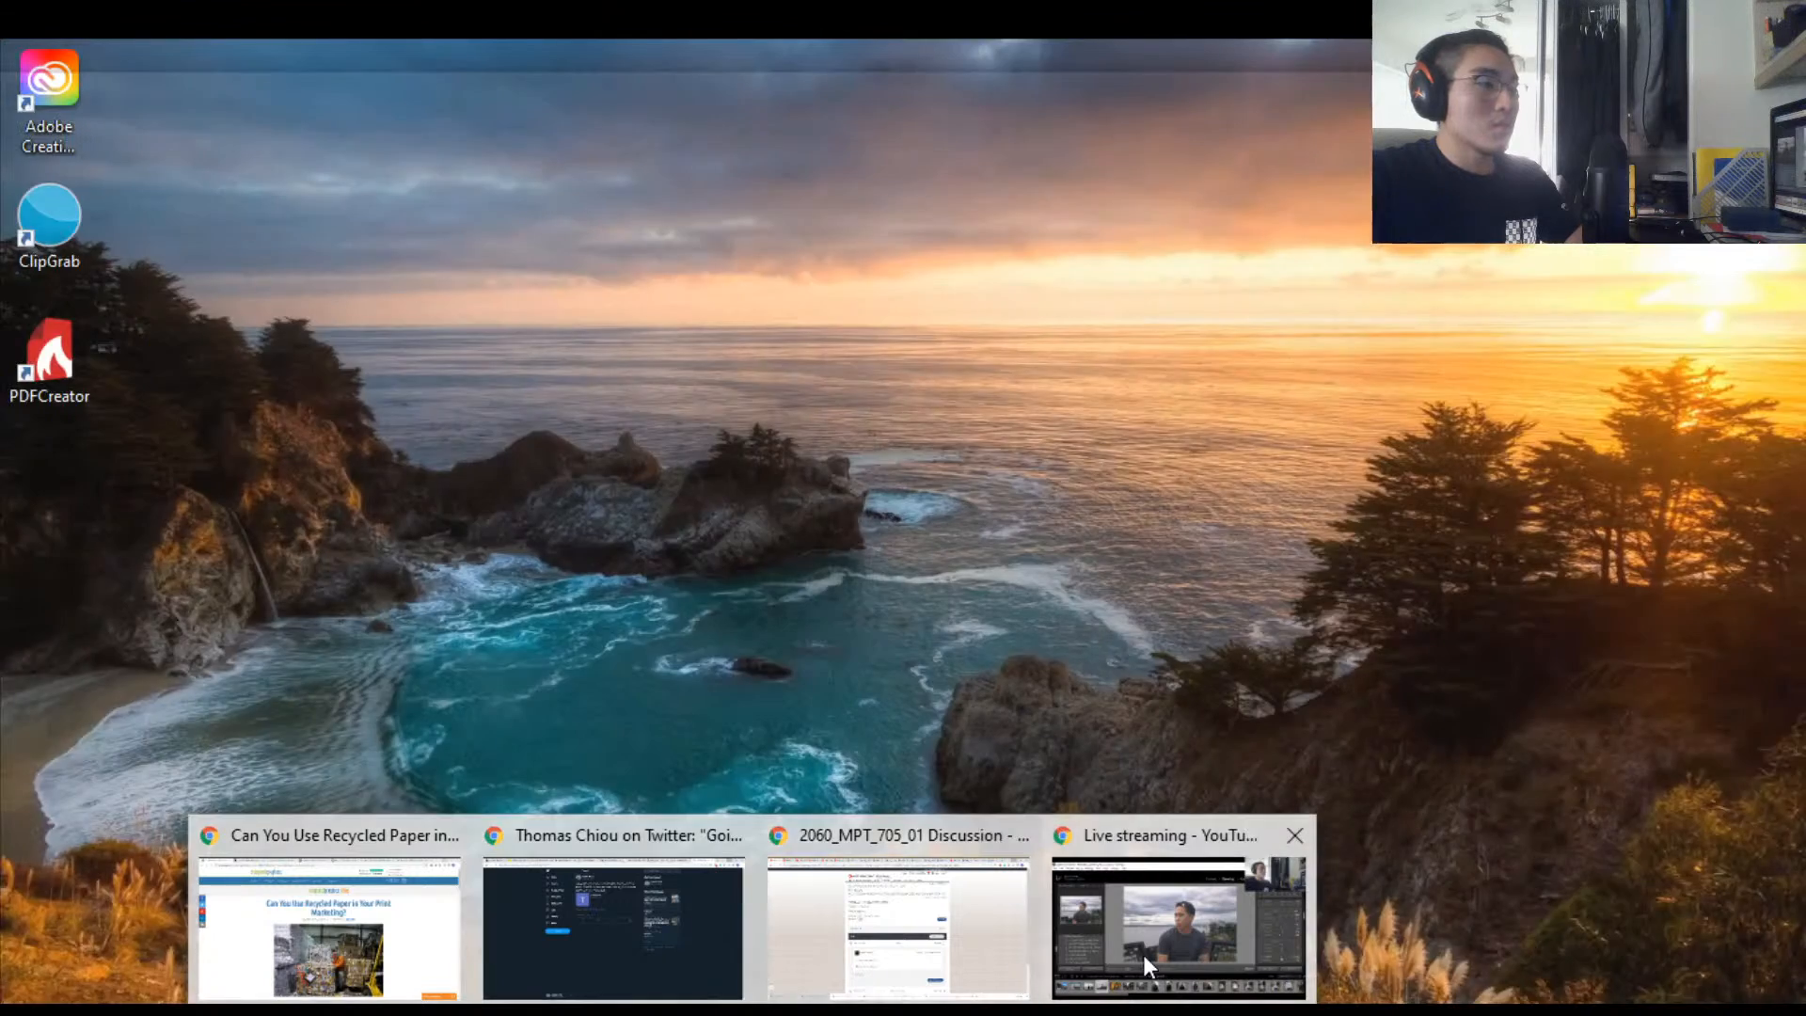
pyautogui.click(1144, 957)
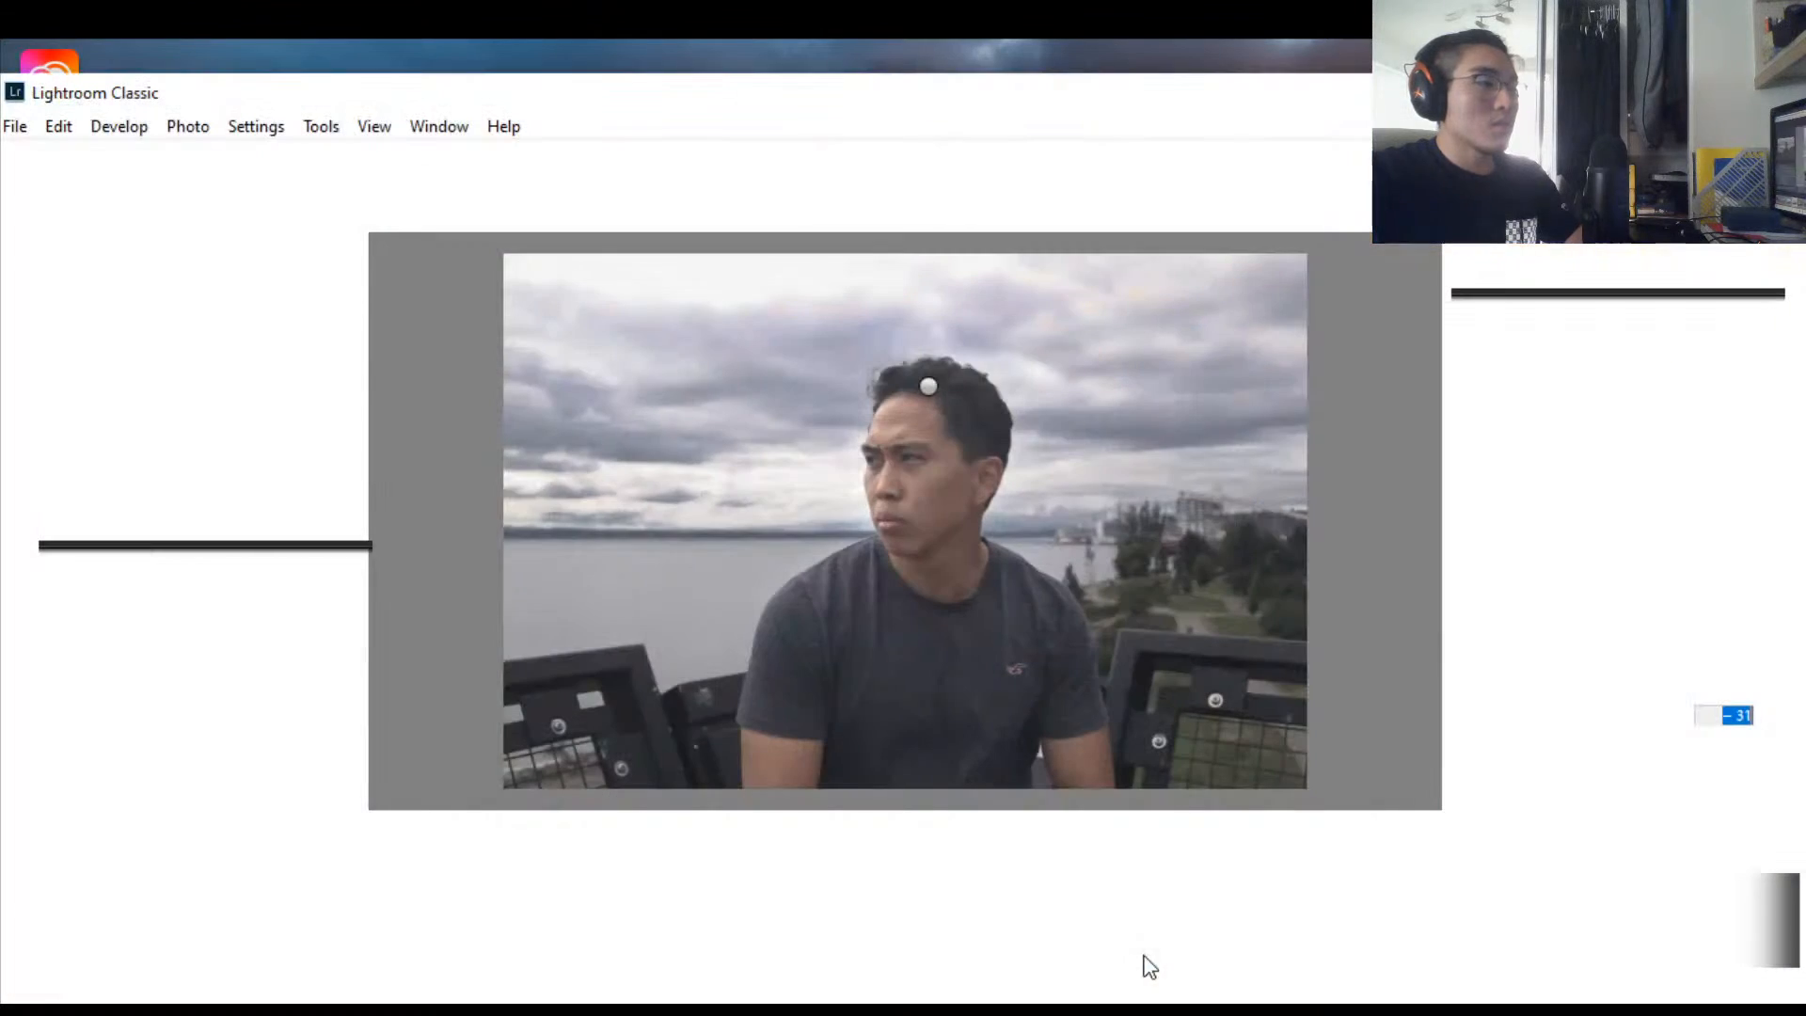
pyautogui.click(1428, 634)
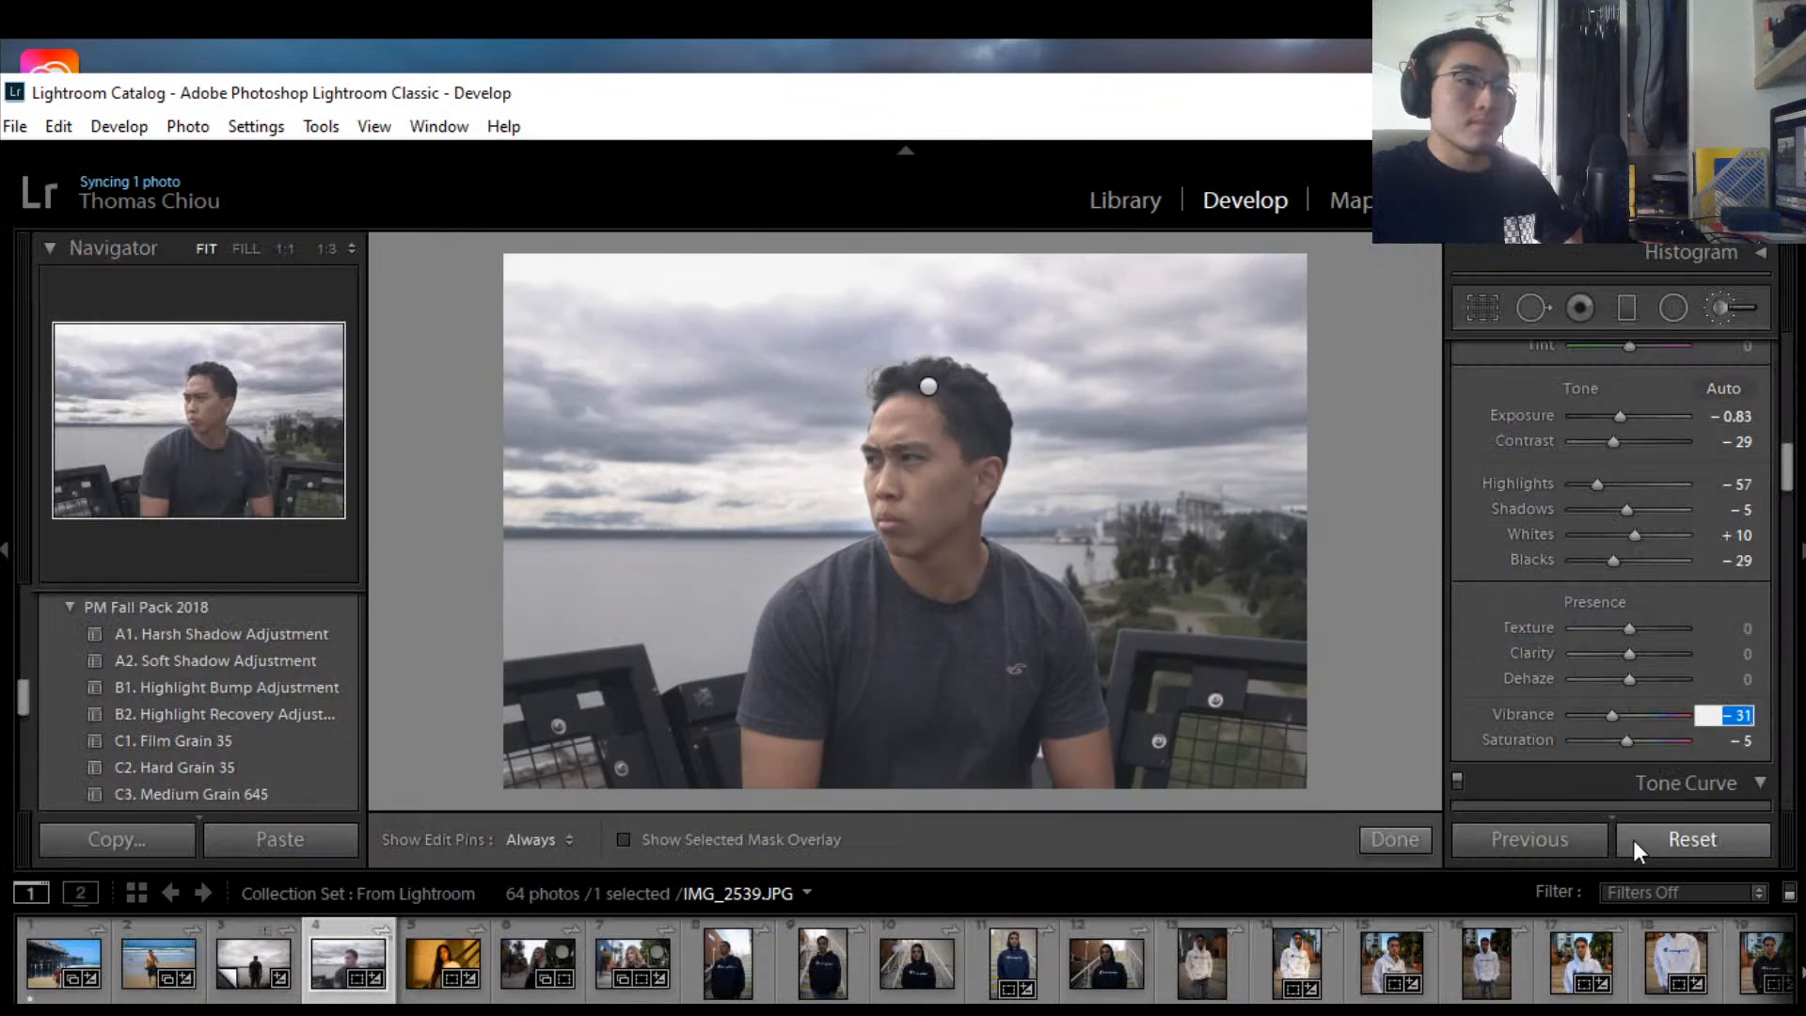
# Step: Change Vibrance from -31 to -5 by entering the exact value
pyautogui.click(1612, 717)
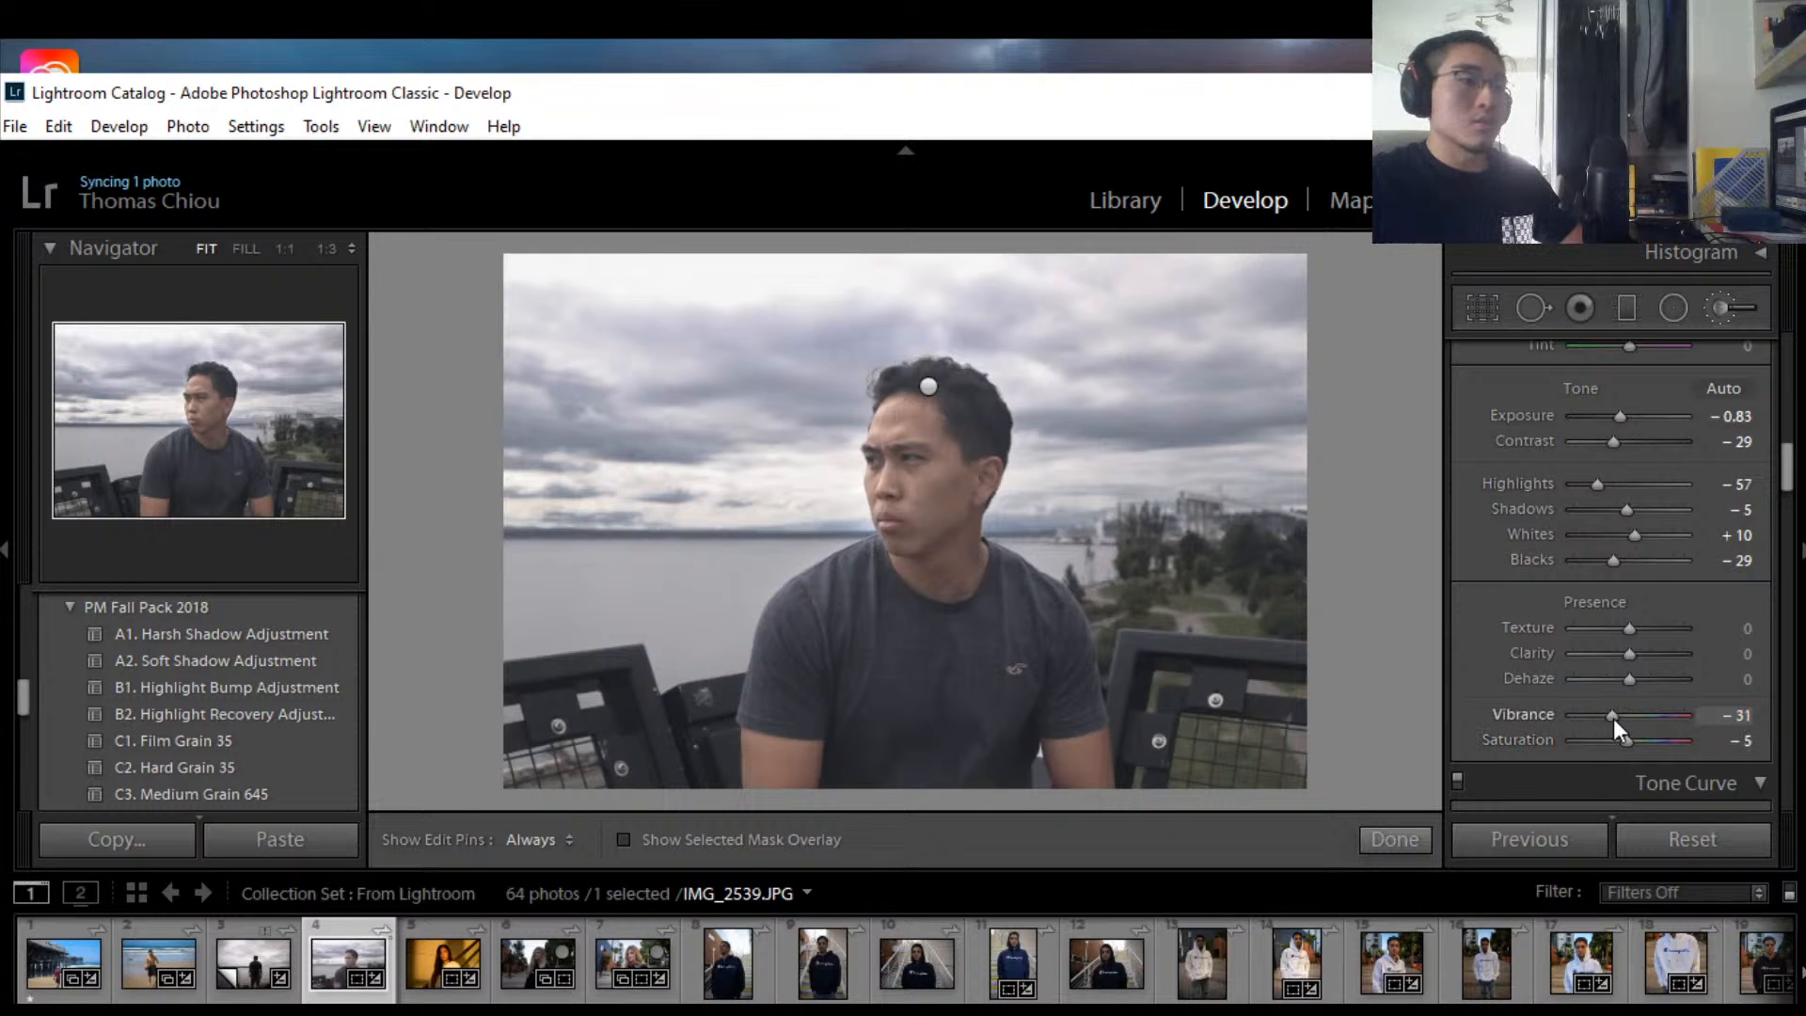
pyautogui.moveTo(1612, 718); pyautogui.dragTo(1616, 719)
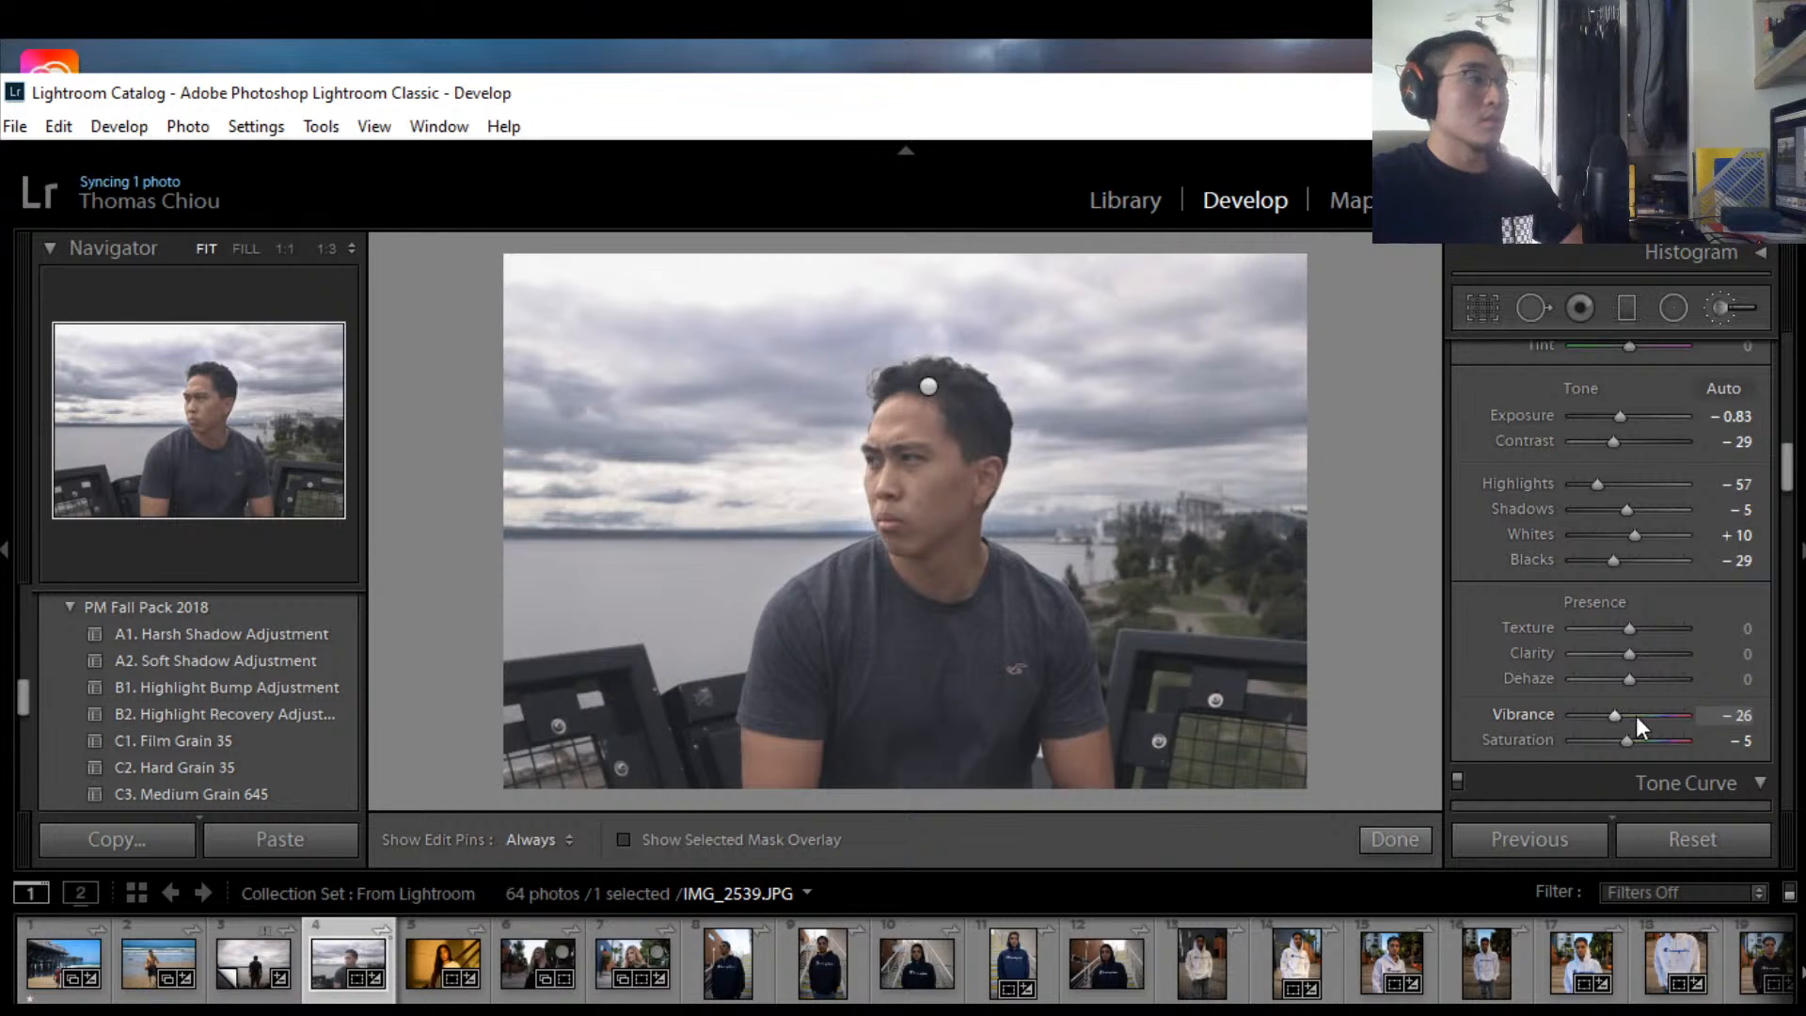
pyautogui.click(1740, 716)
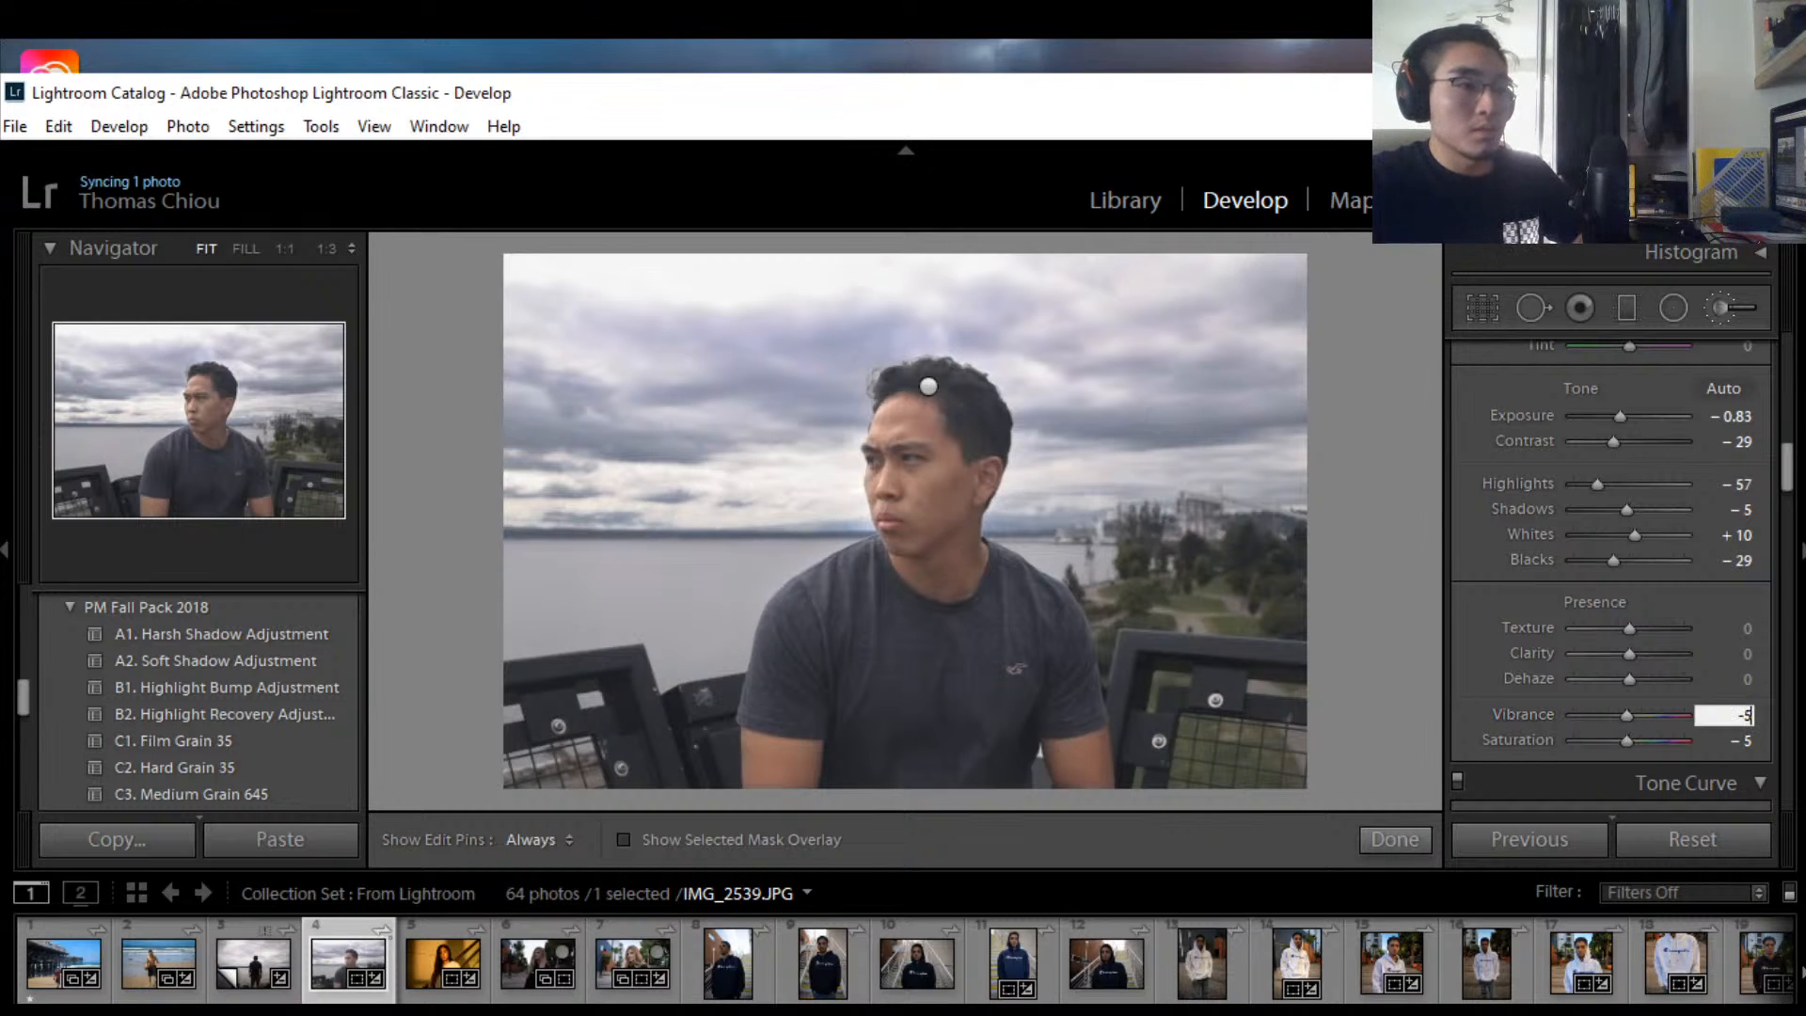
pyautogui.write('-5')
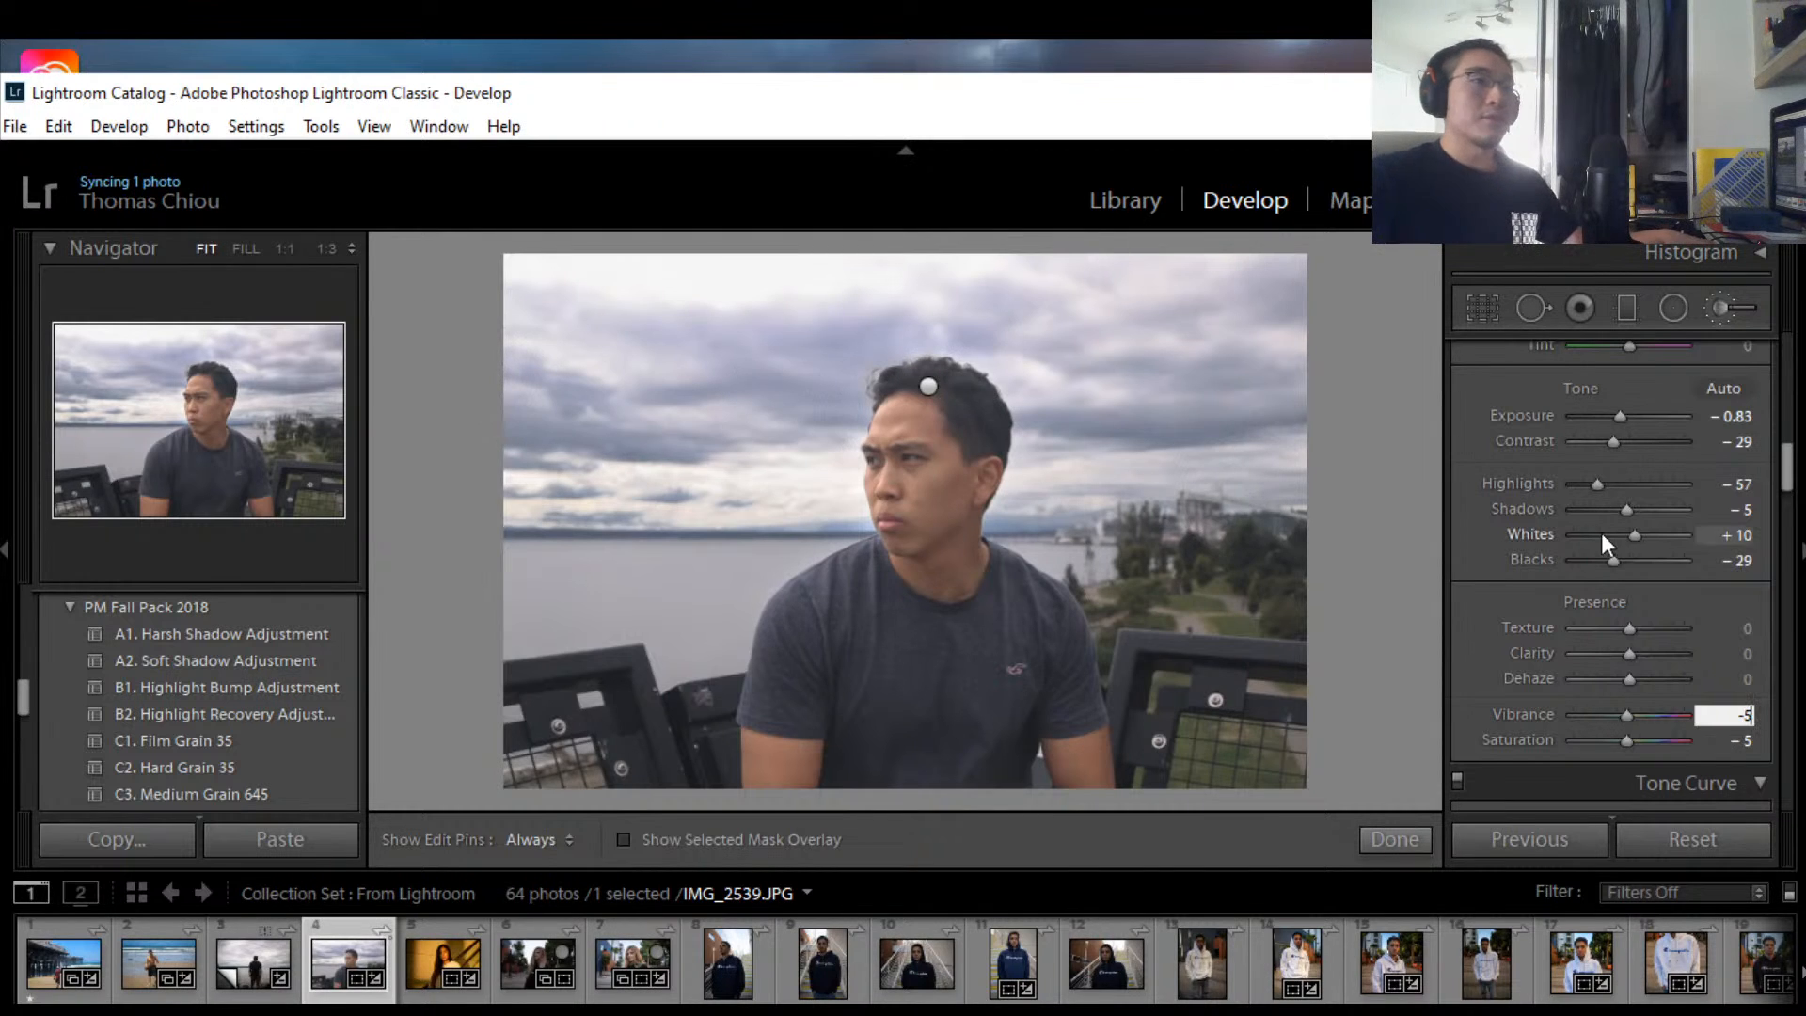
pyautogui.moveTo(1791, 475)
pyautogui.mouseDown()
pyautogui.moveTo(1792, 513)
pyautogui.moveTo(1793, 341)
pyautogui.moveTo(1773, 466)
pyautogui.mouseUp()
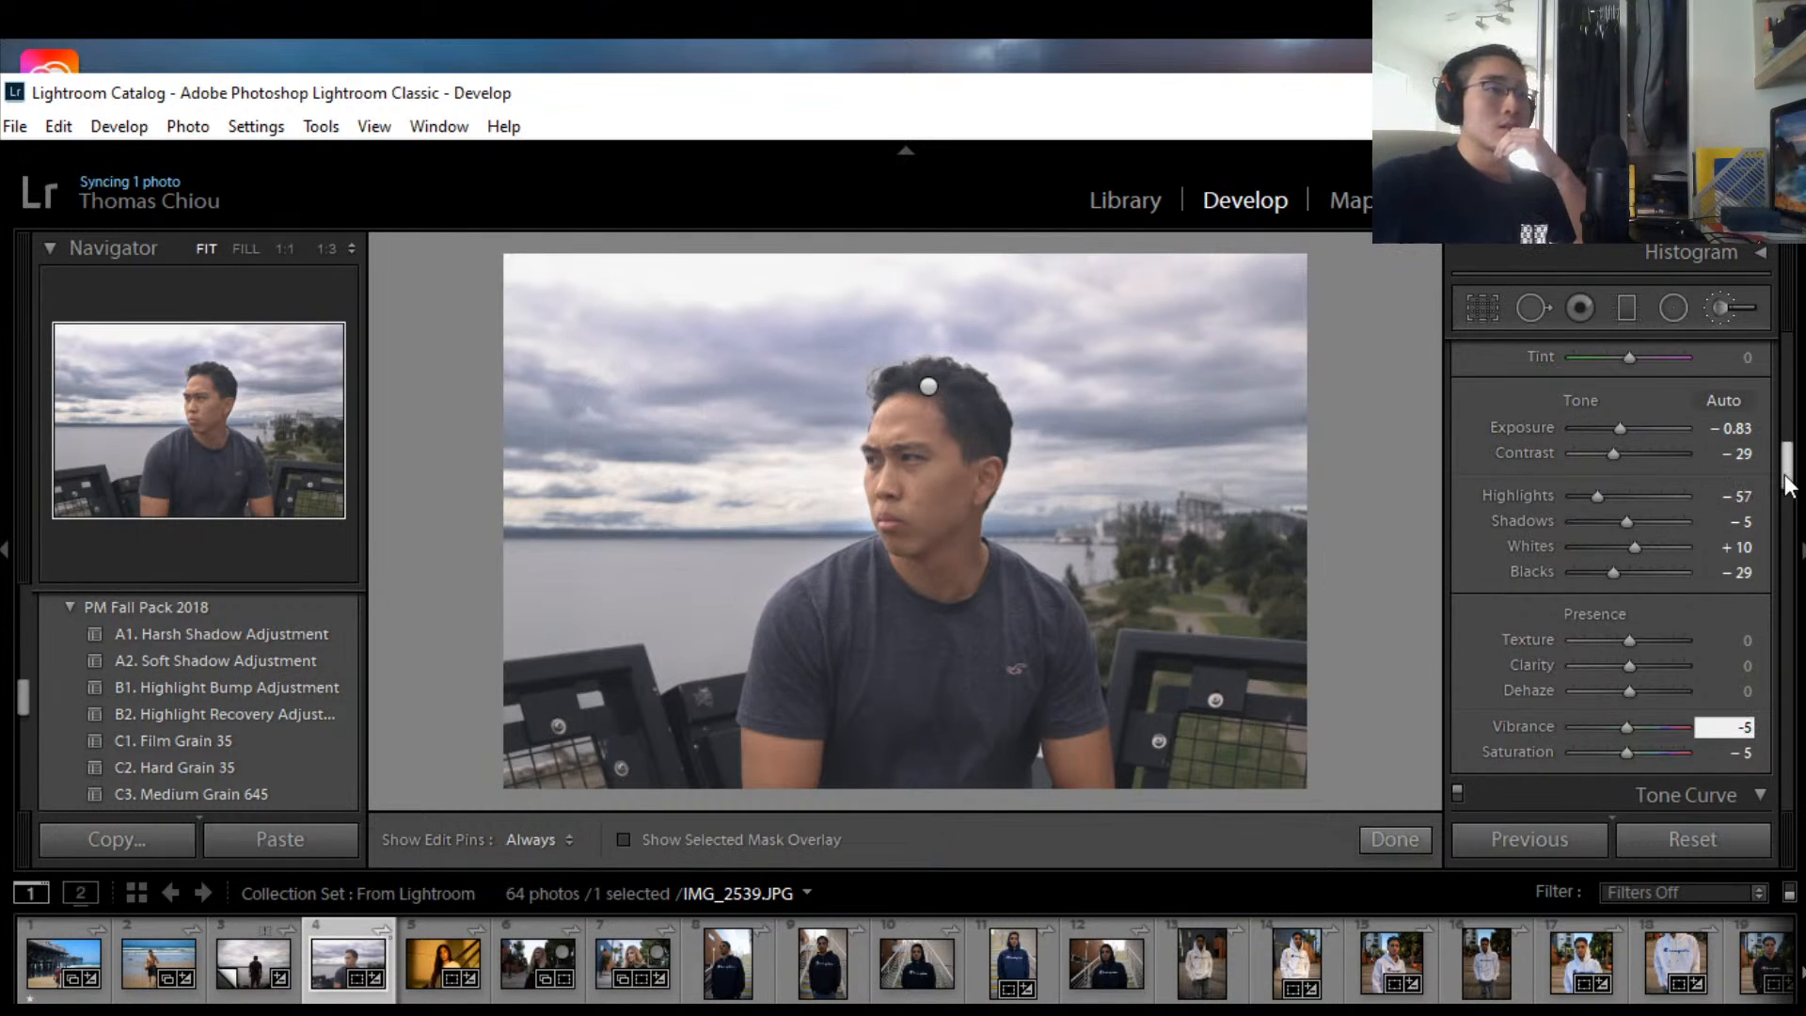
pyautogui.scroll(-2, 1784, 488)
pyautogui.scroll(-1, 1784, 488)
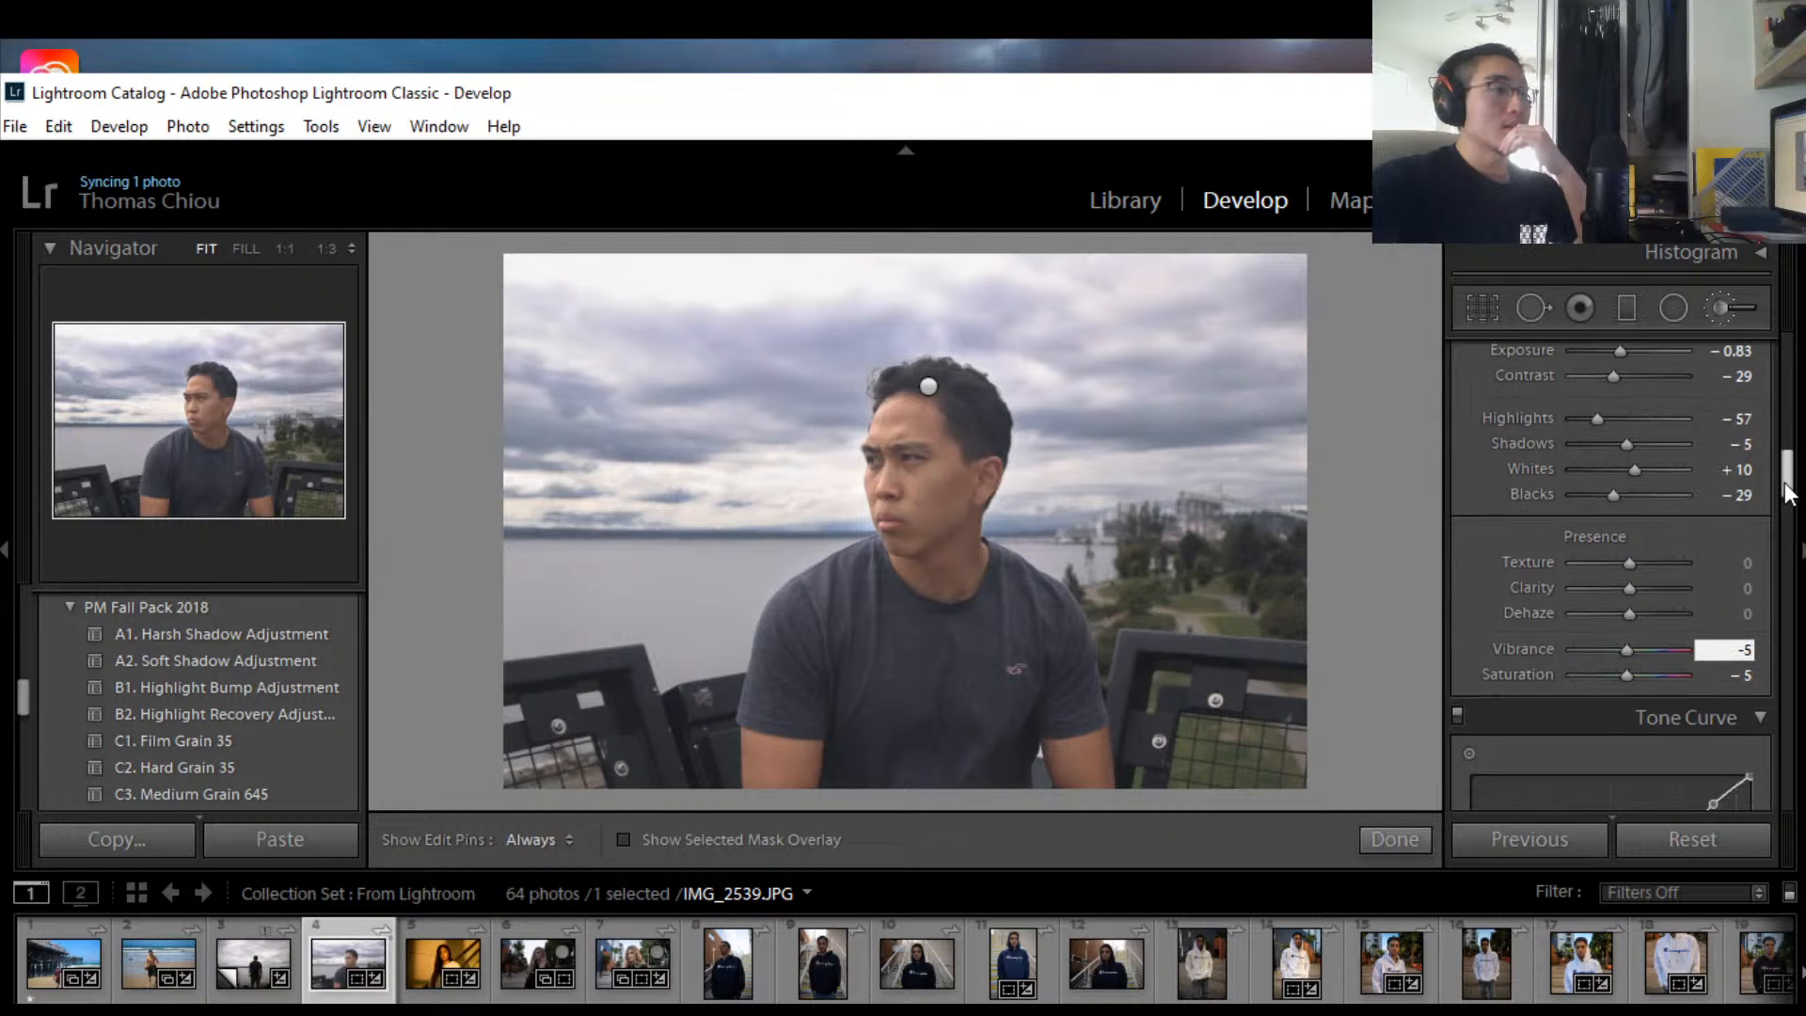
pyautogui.scroll(5, 1786, 489)
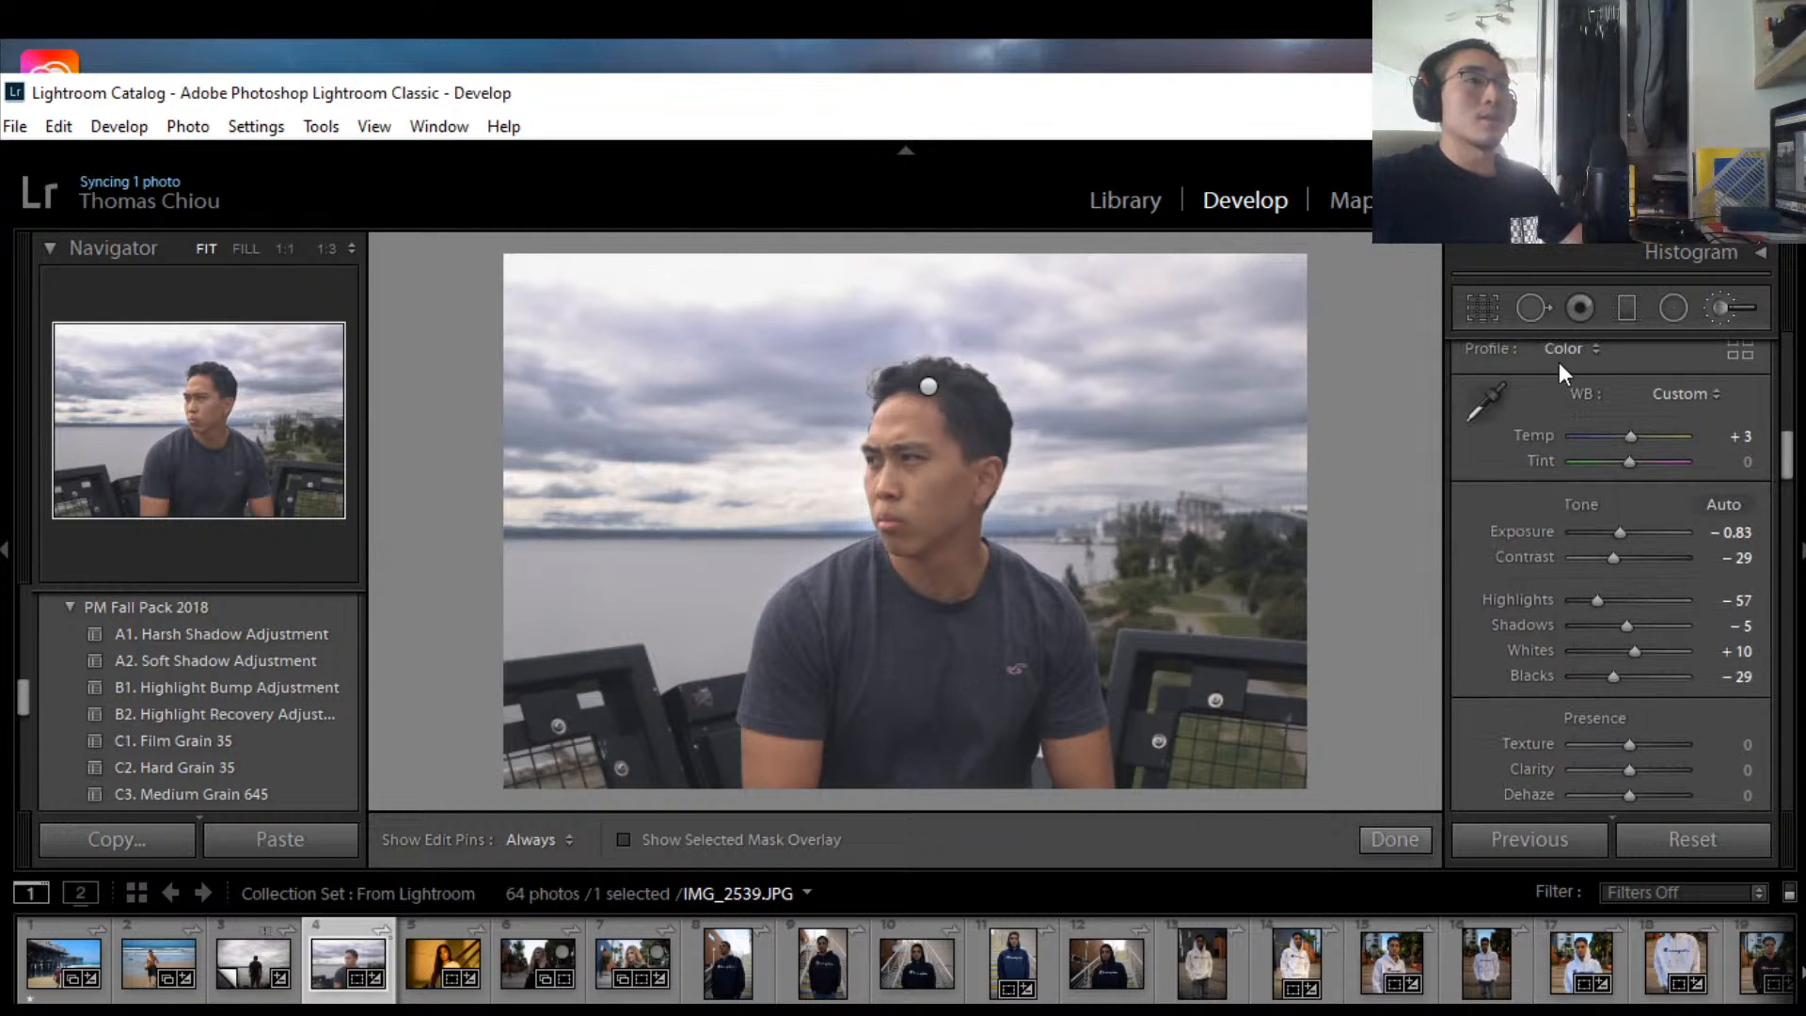
# Step: Crop to the 4 x 5 / 8 x 10 aspect ratio, undoing a stray collapsed crop, and apply it
pyautogui.click(1480, 316)
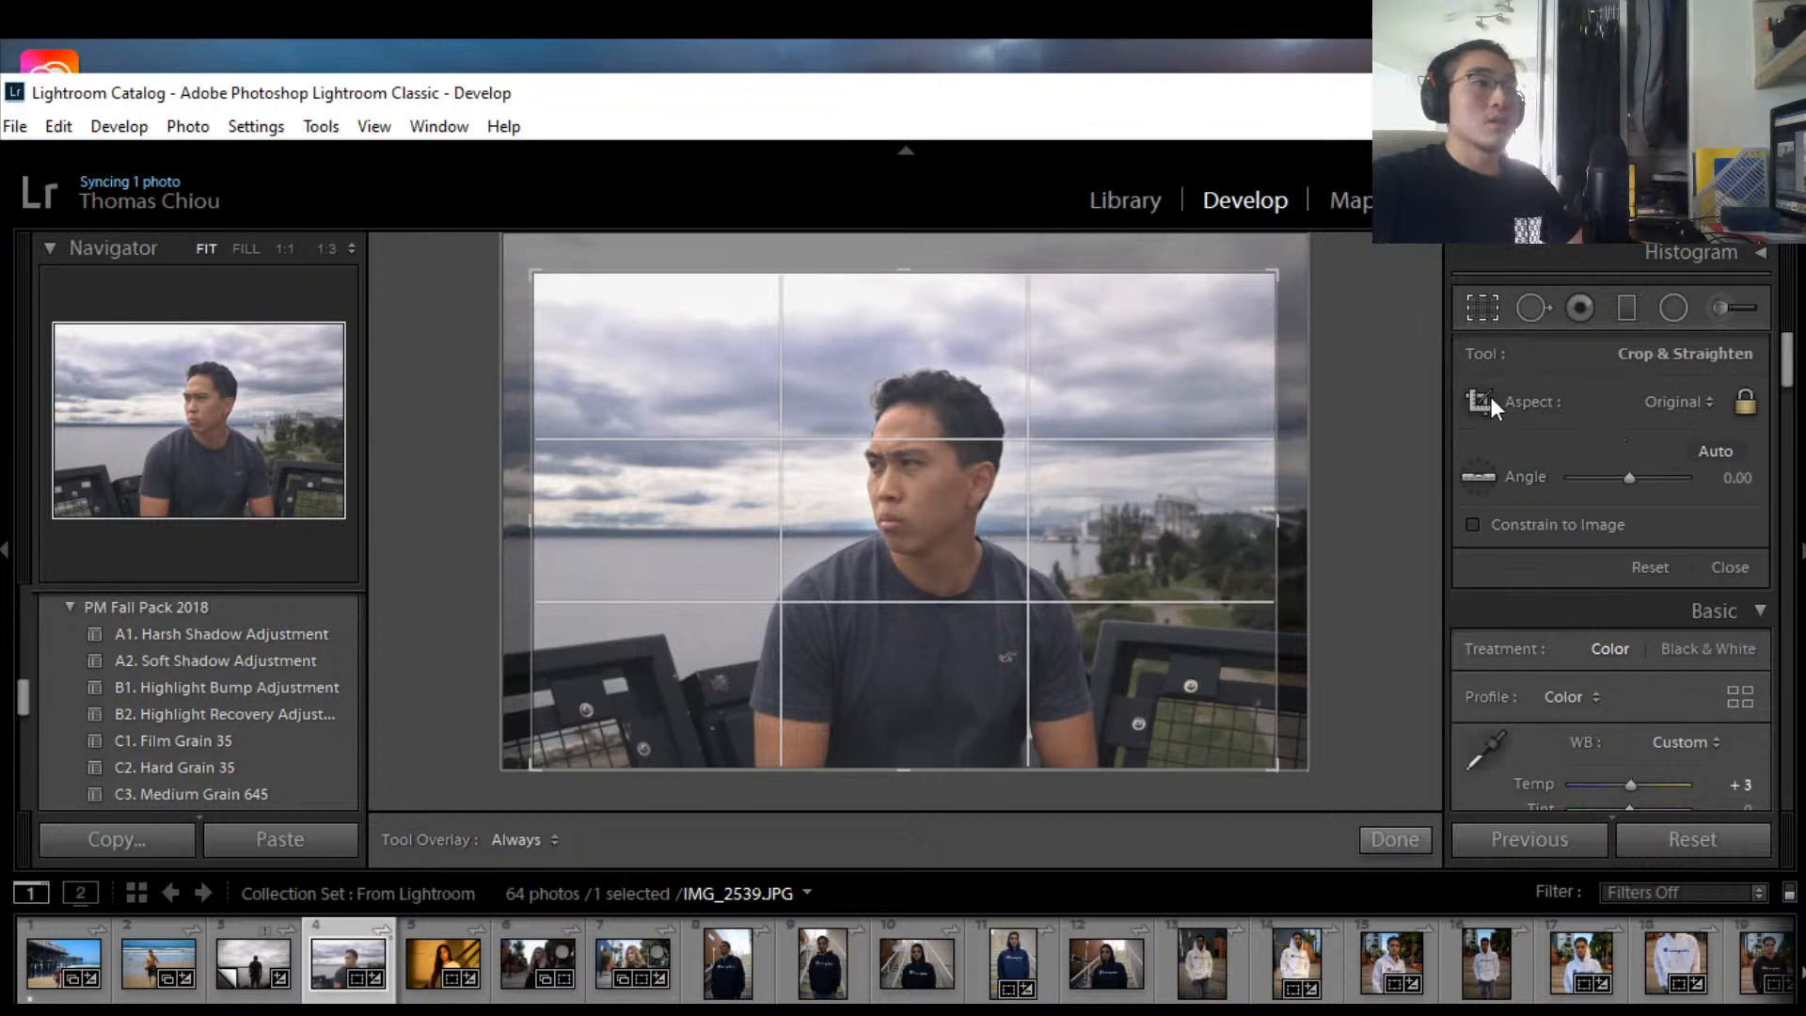
pyautogui.click(1712, 404)
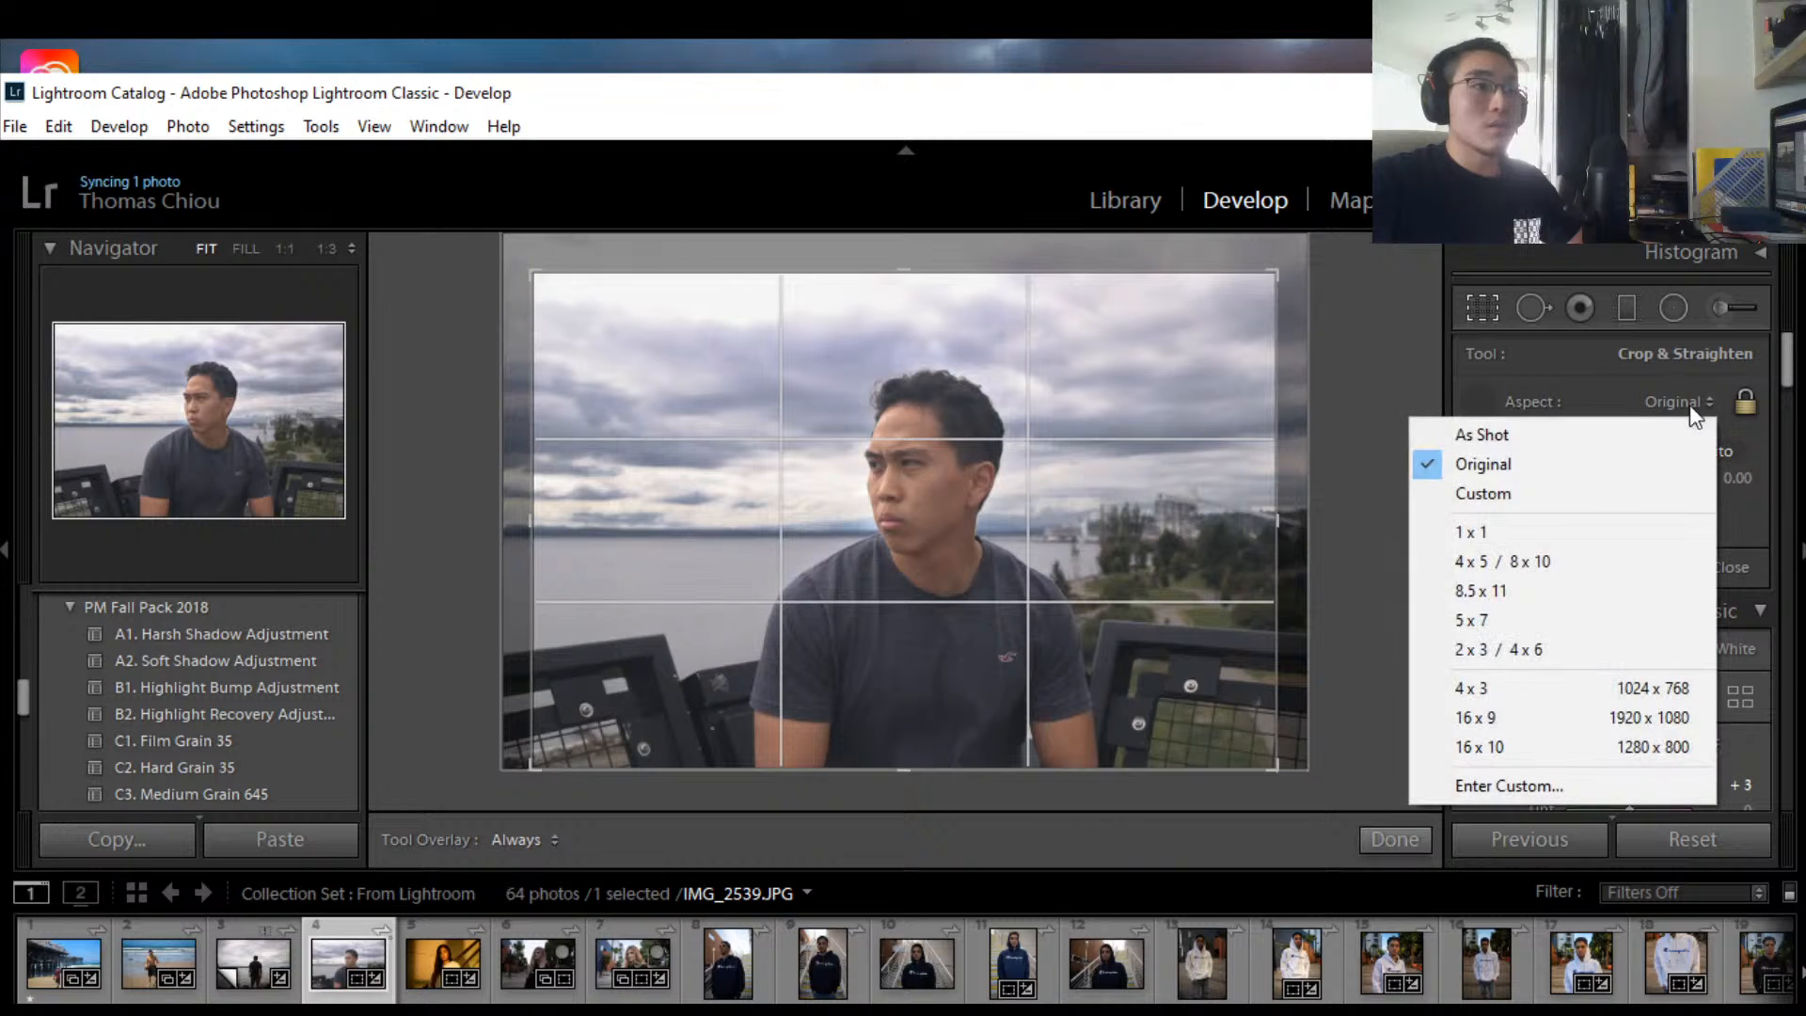
pyautogui.click(1542, 564)
pyautogui.click(1027, 577)
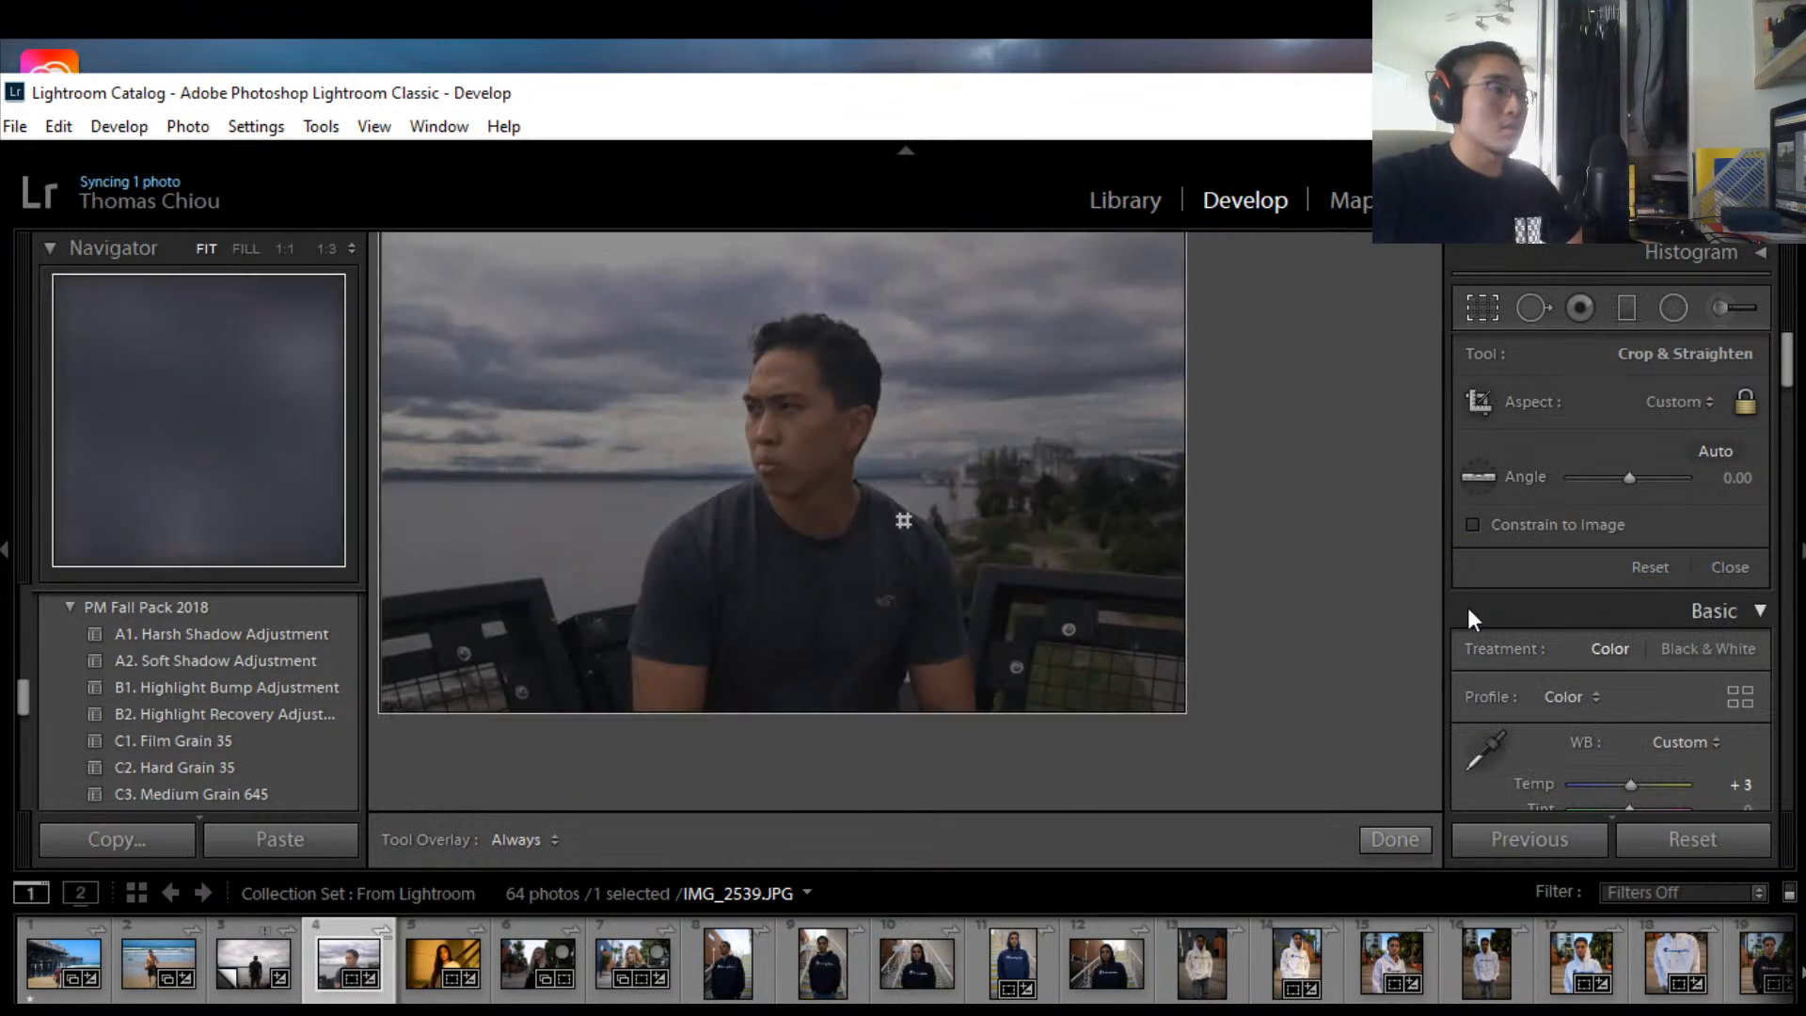
pyautogui.hotkey('ctrl', 'z')
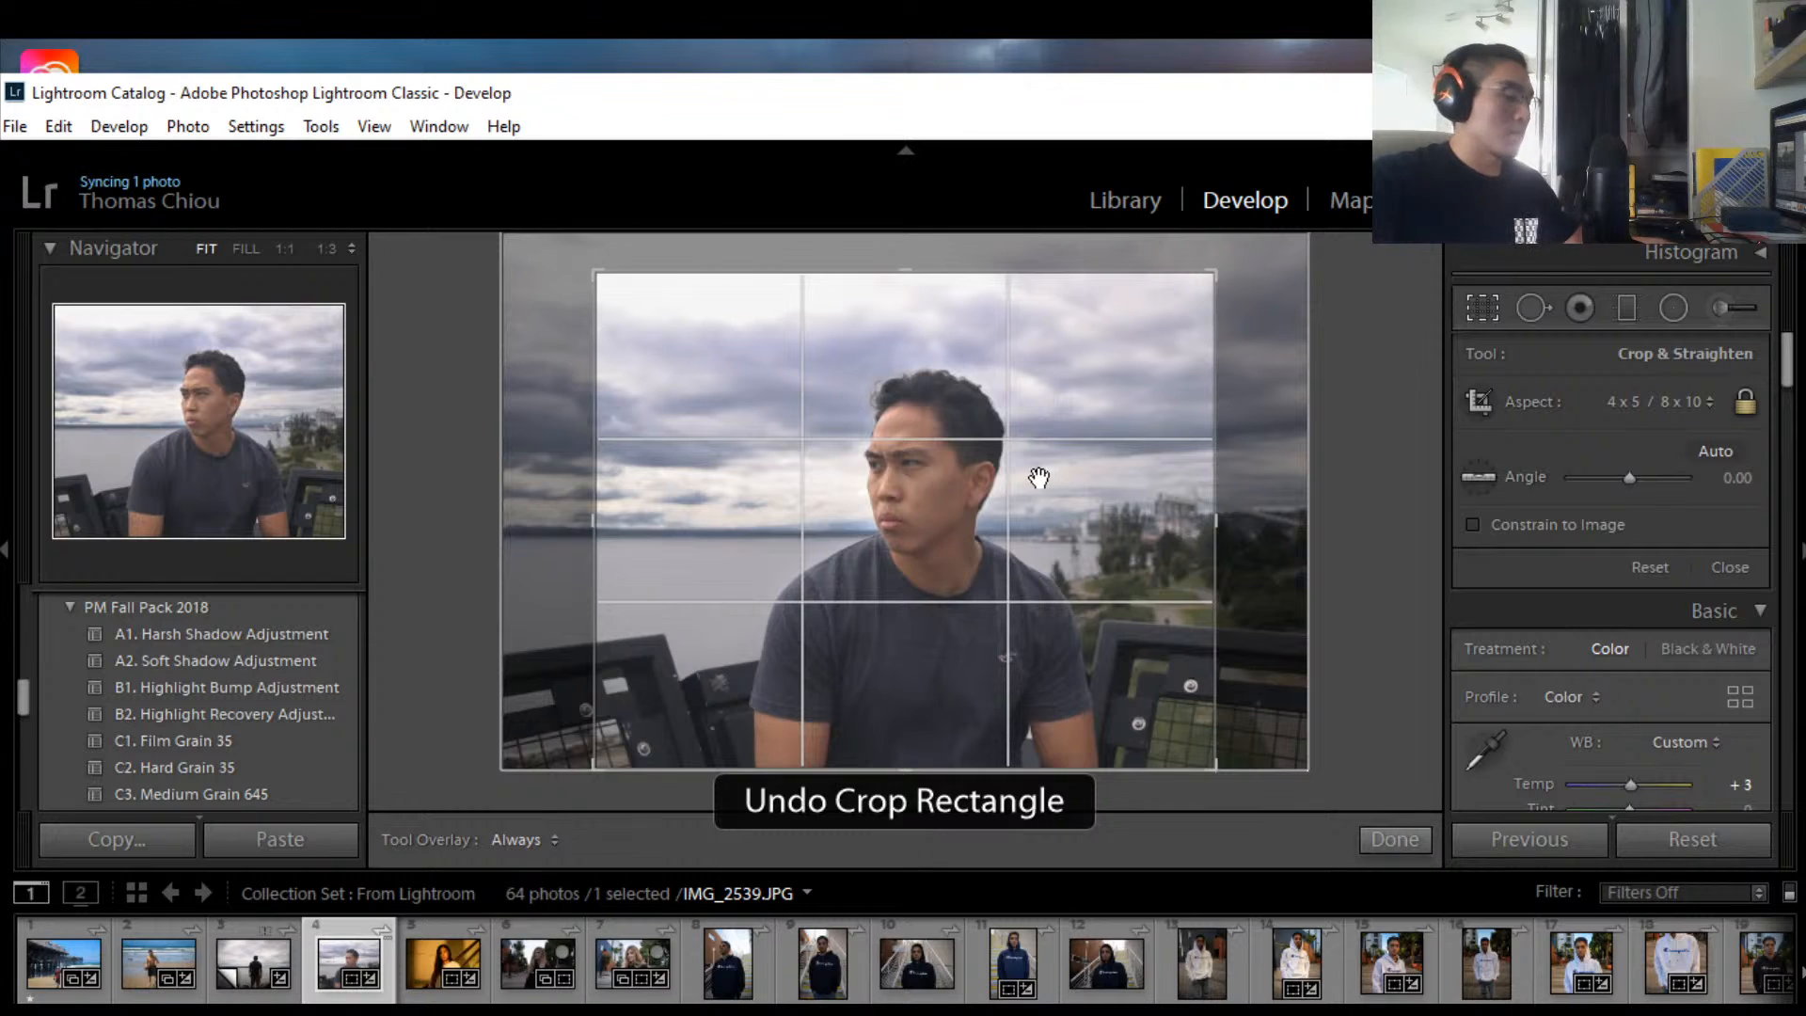
pyautogui.moveTo(1033, 481); pyautogui.dragTo(1034, 482)
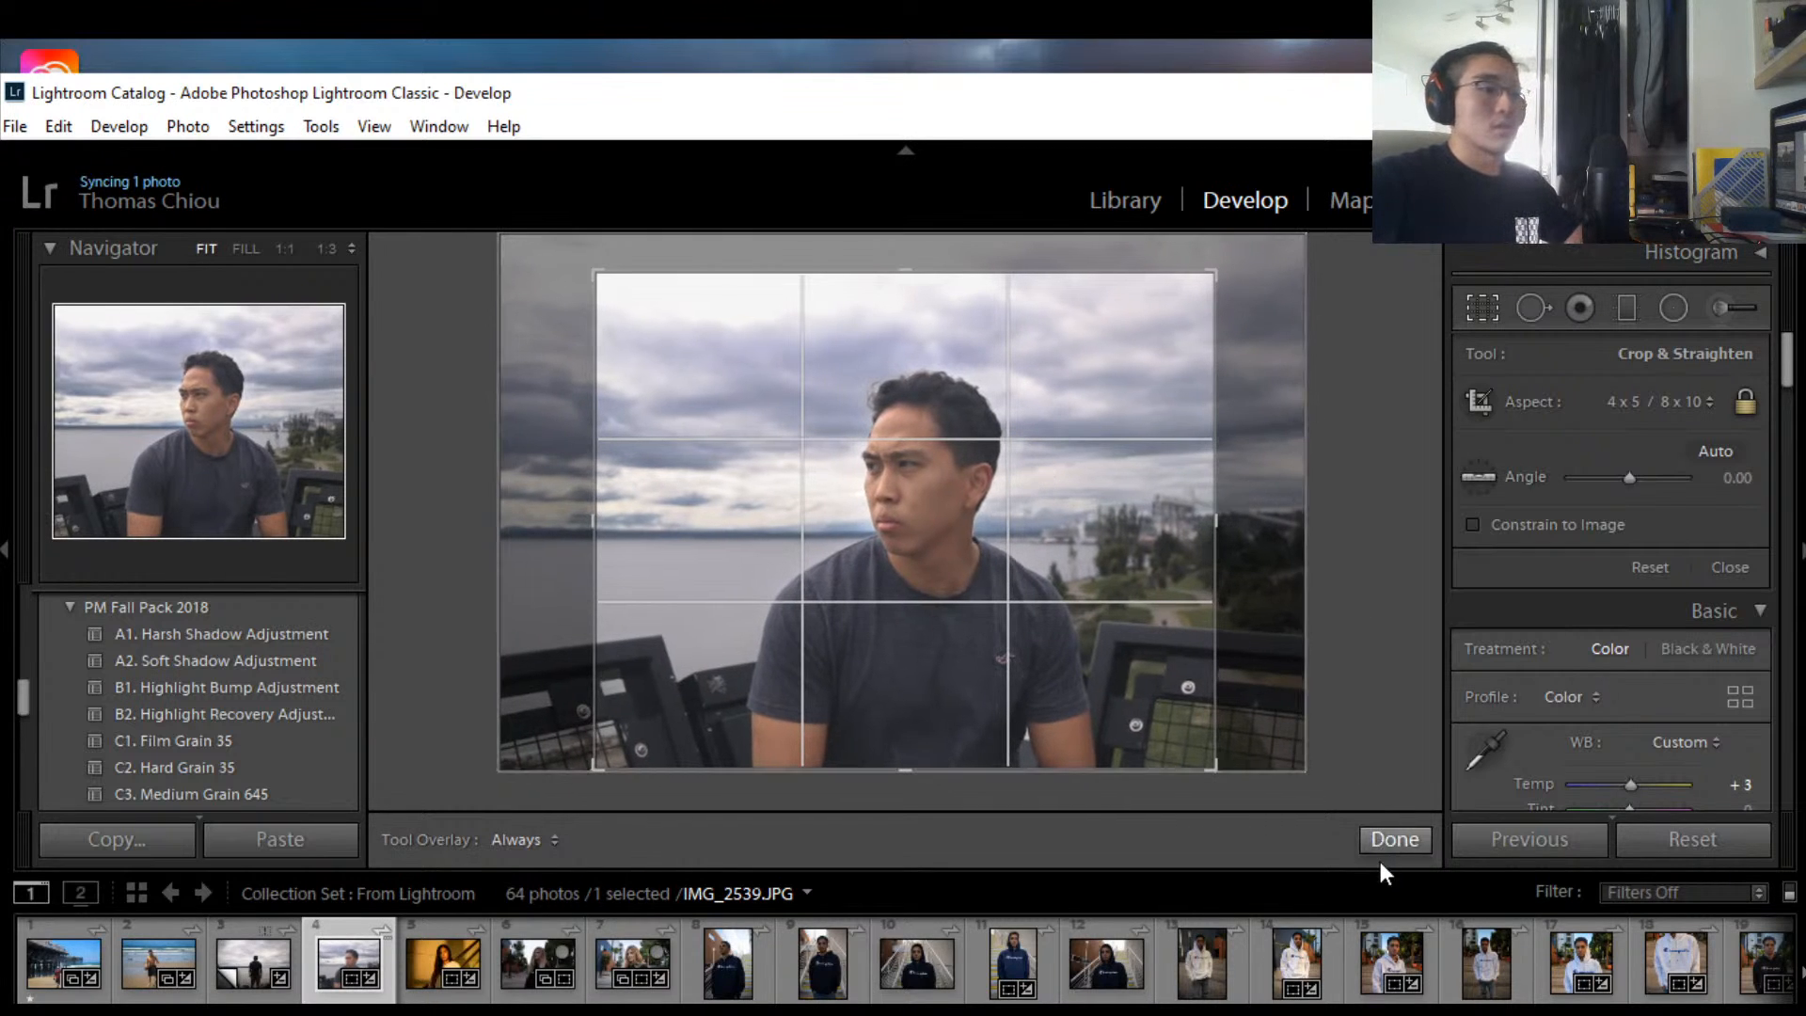
pyautogui.click(1395, 839)
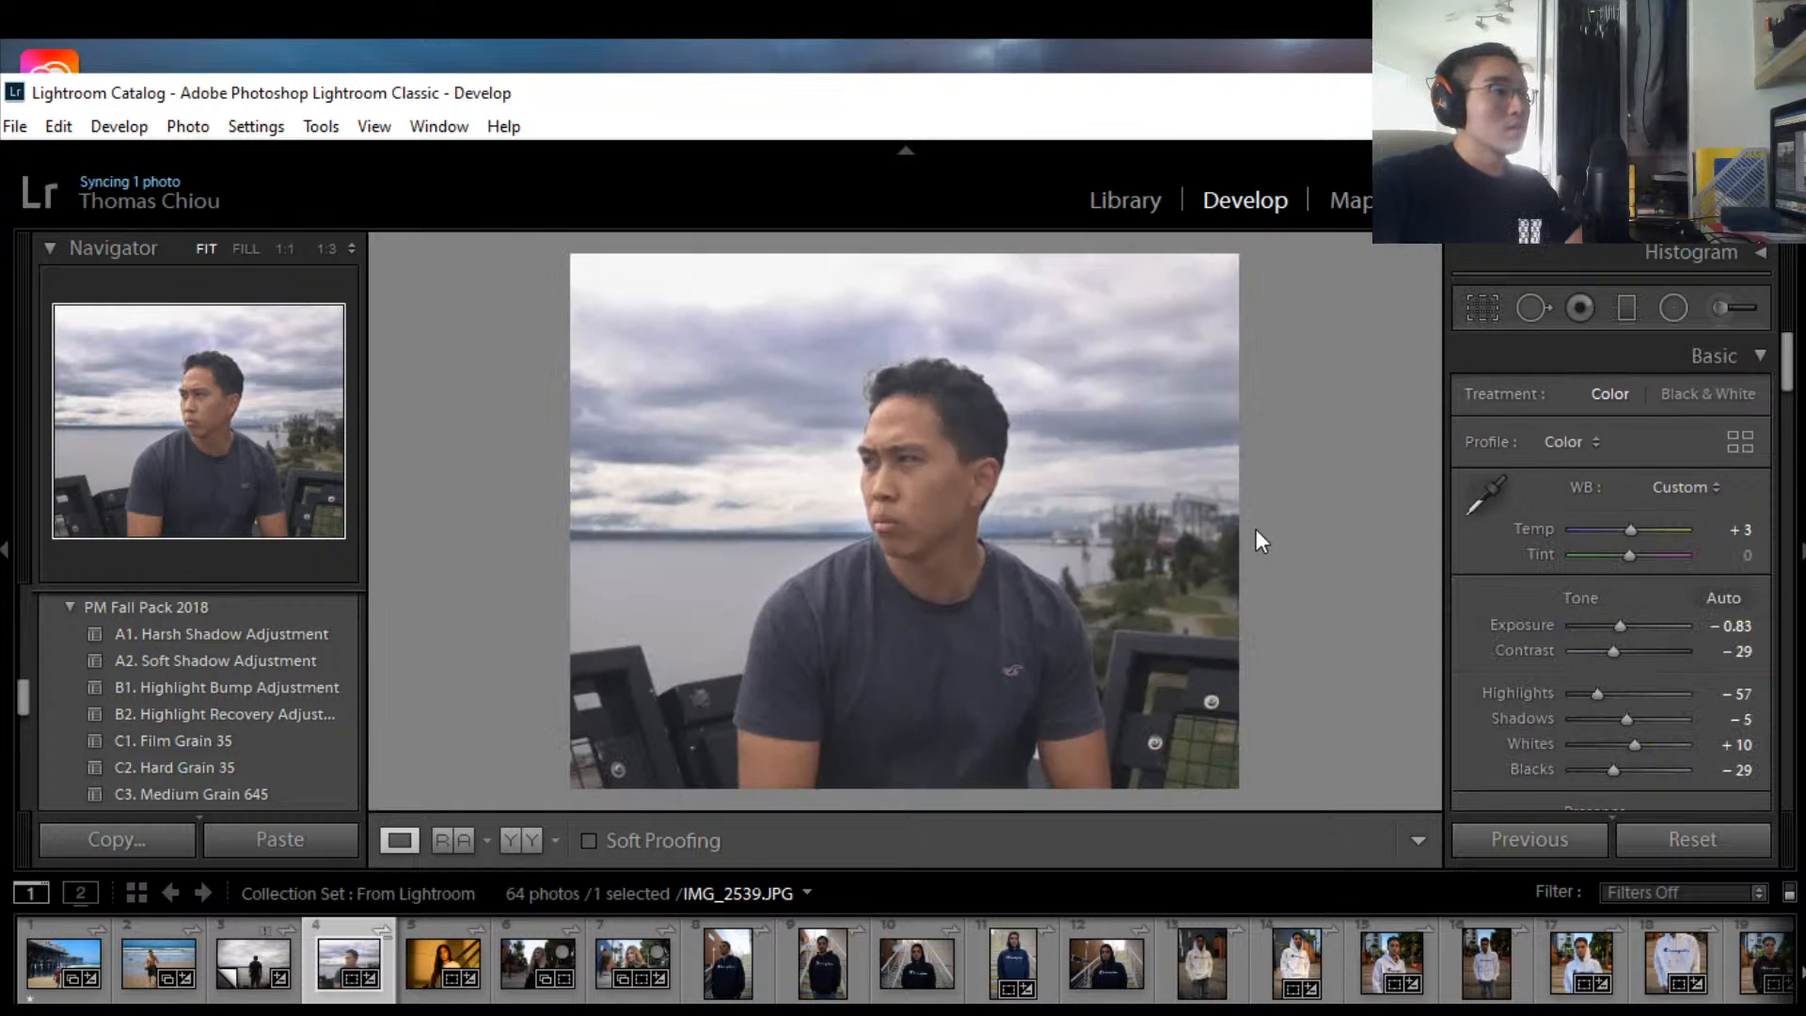
# Step: Widen the 4 x 5 crop box and slide the photo so the man sits right of centre
pyautogui.click(1483, 303)
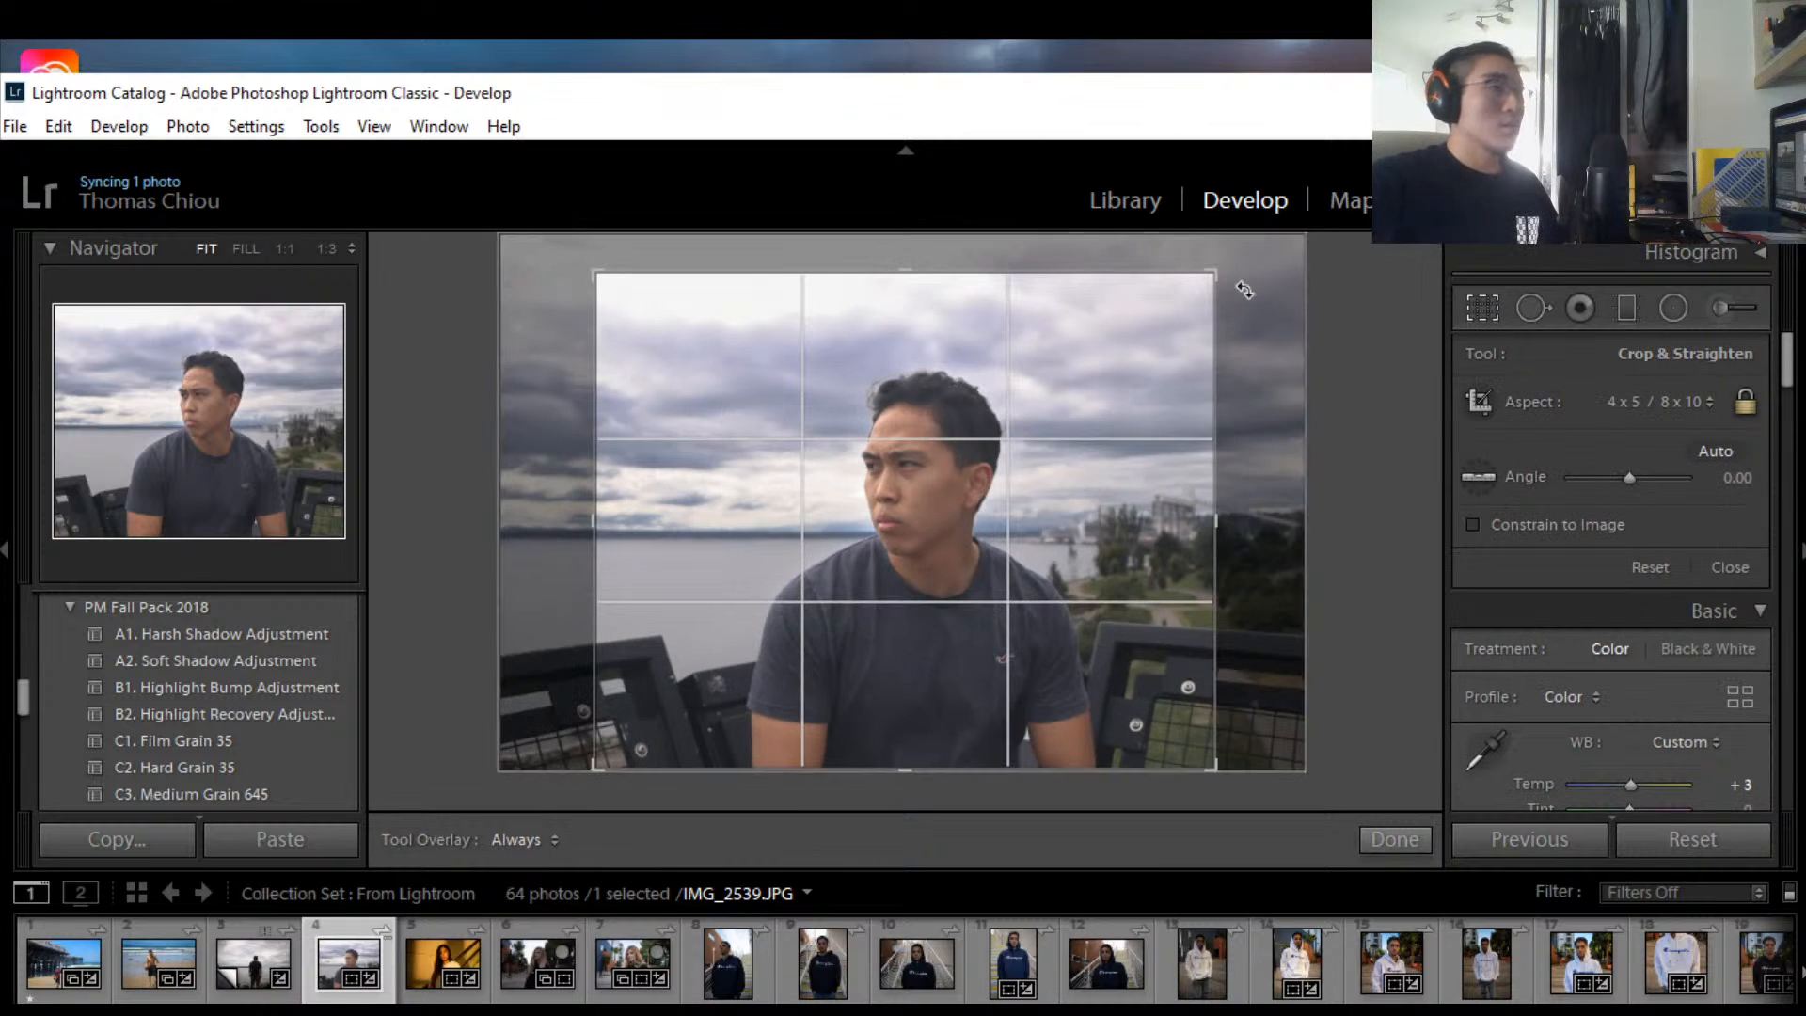
pyautogui.moveTo(1213, 279); pyautogui.dragTo(1265, 250)
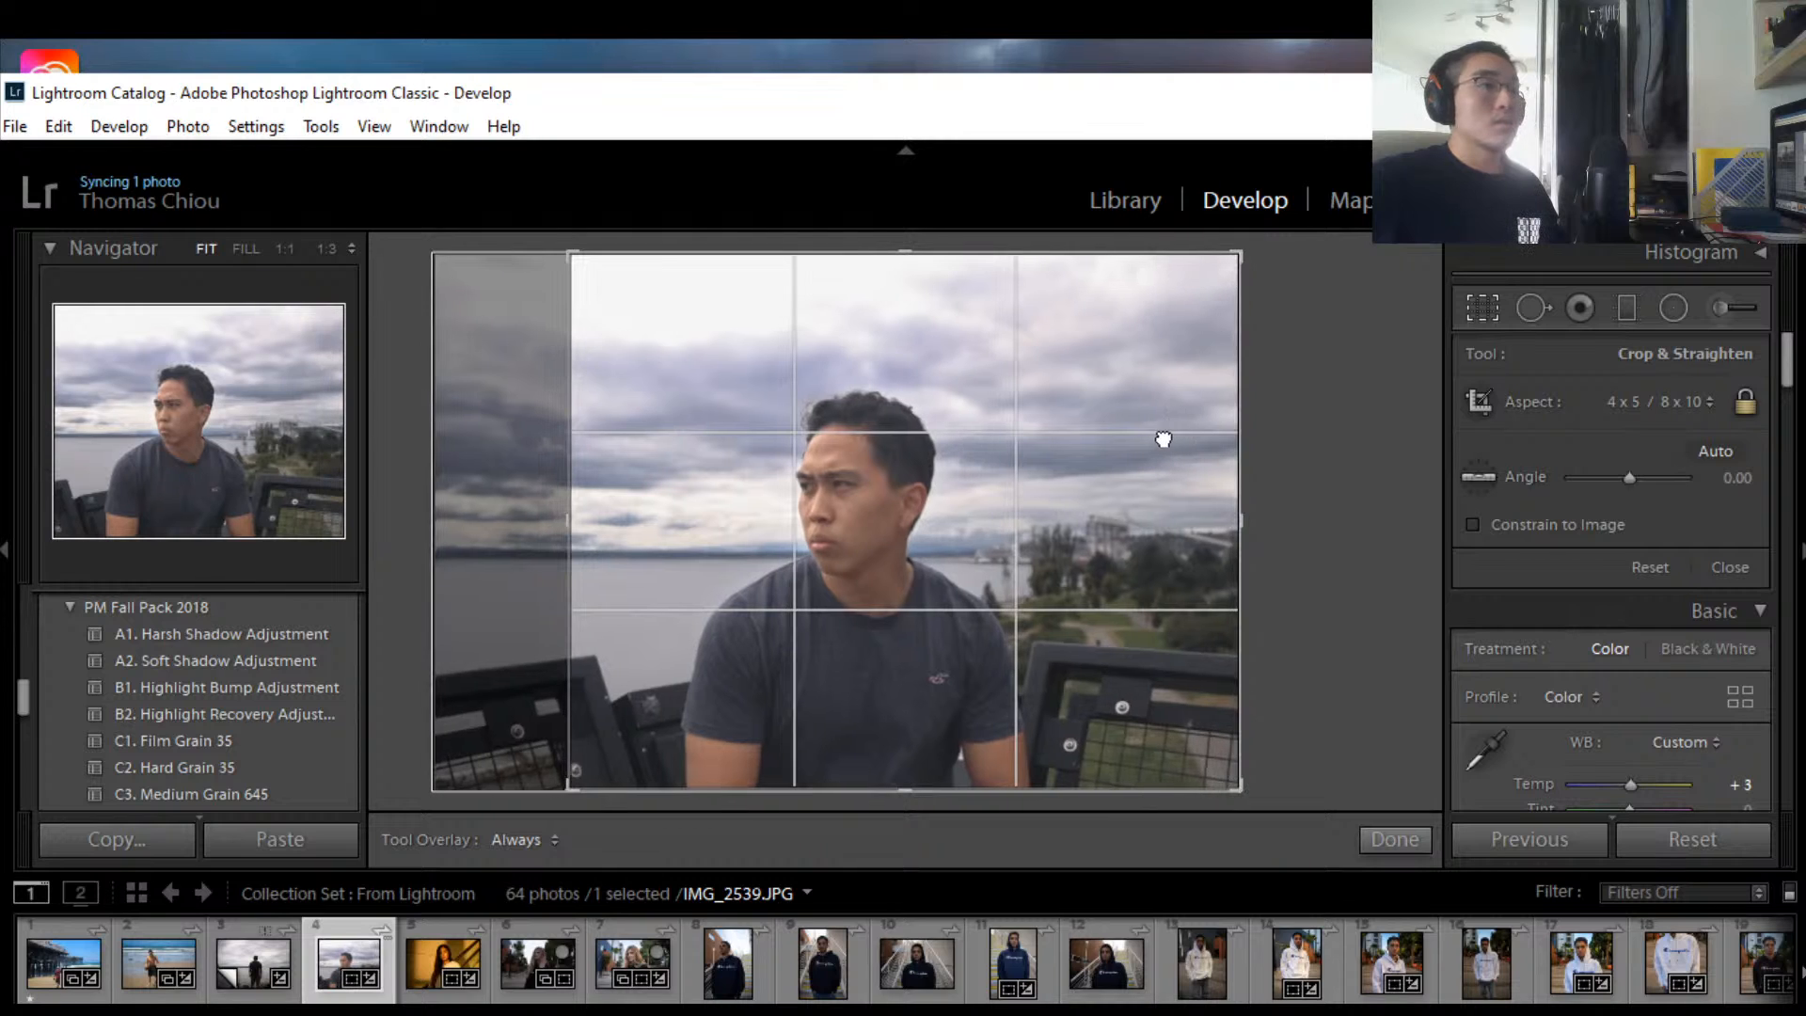
pyautogui.moveTo(1164, 432); pyautogui.dragTo(1084, 501)
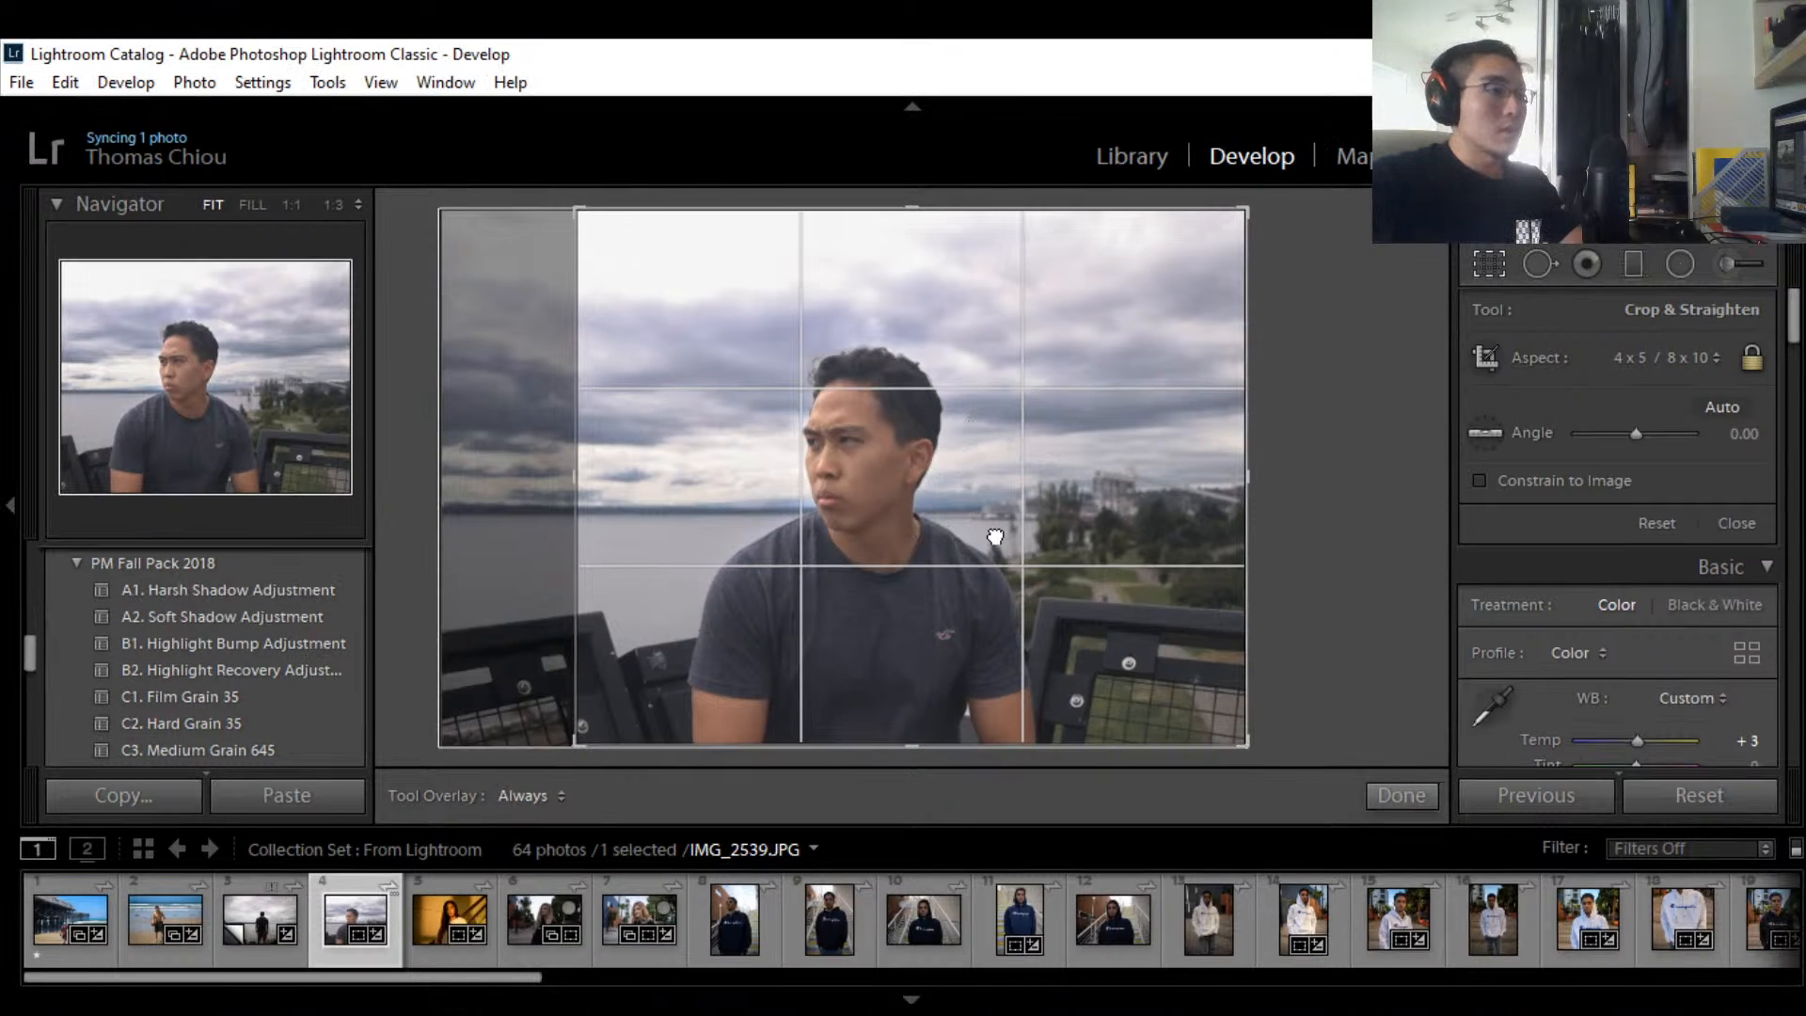
pyautogui.moveTo(995, 536); pyautogui.dragTo(1012, 540)
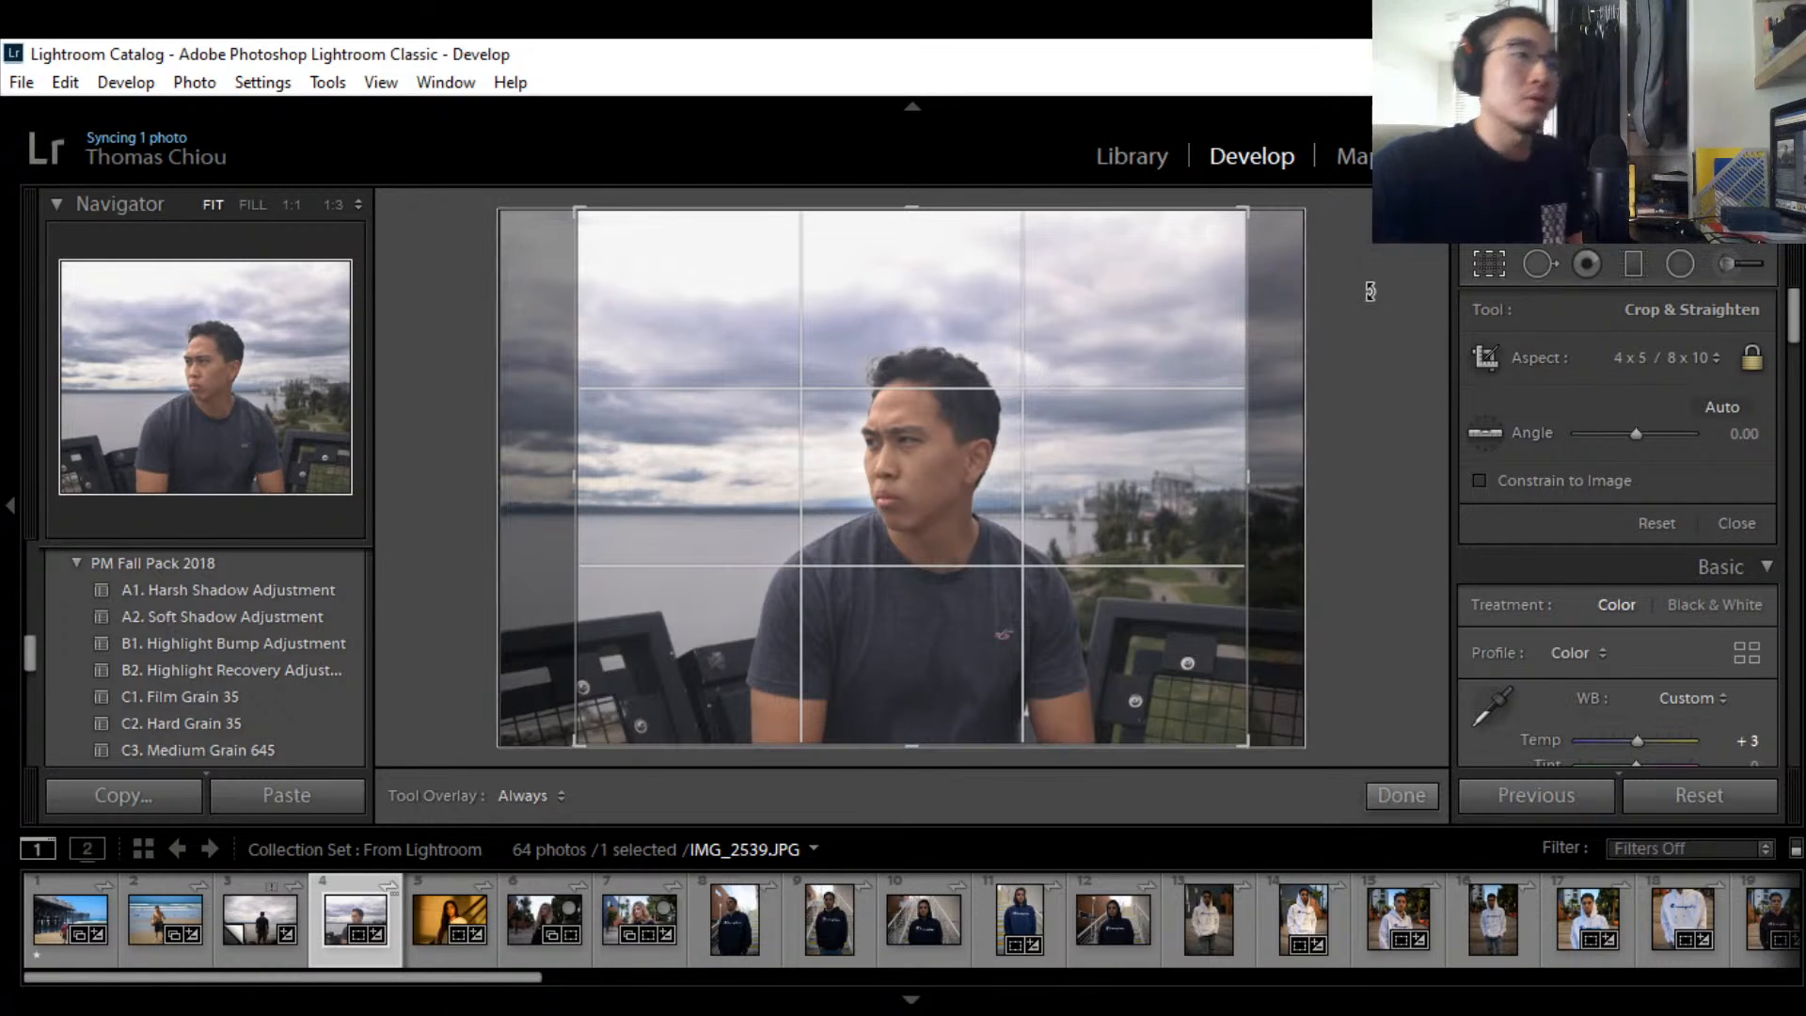
pyautogui.moveTo(1058, 498); pyautogui.dragTo(1051, 497)
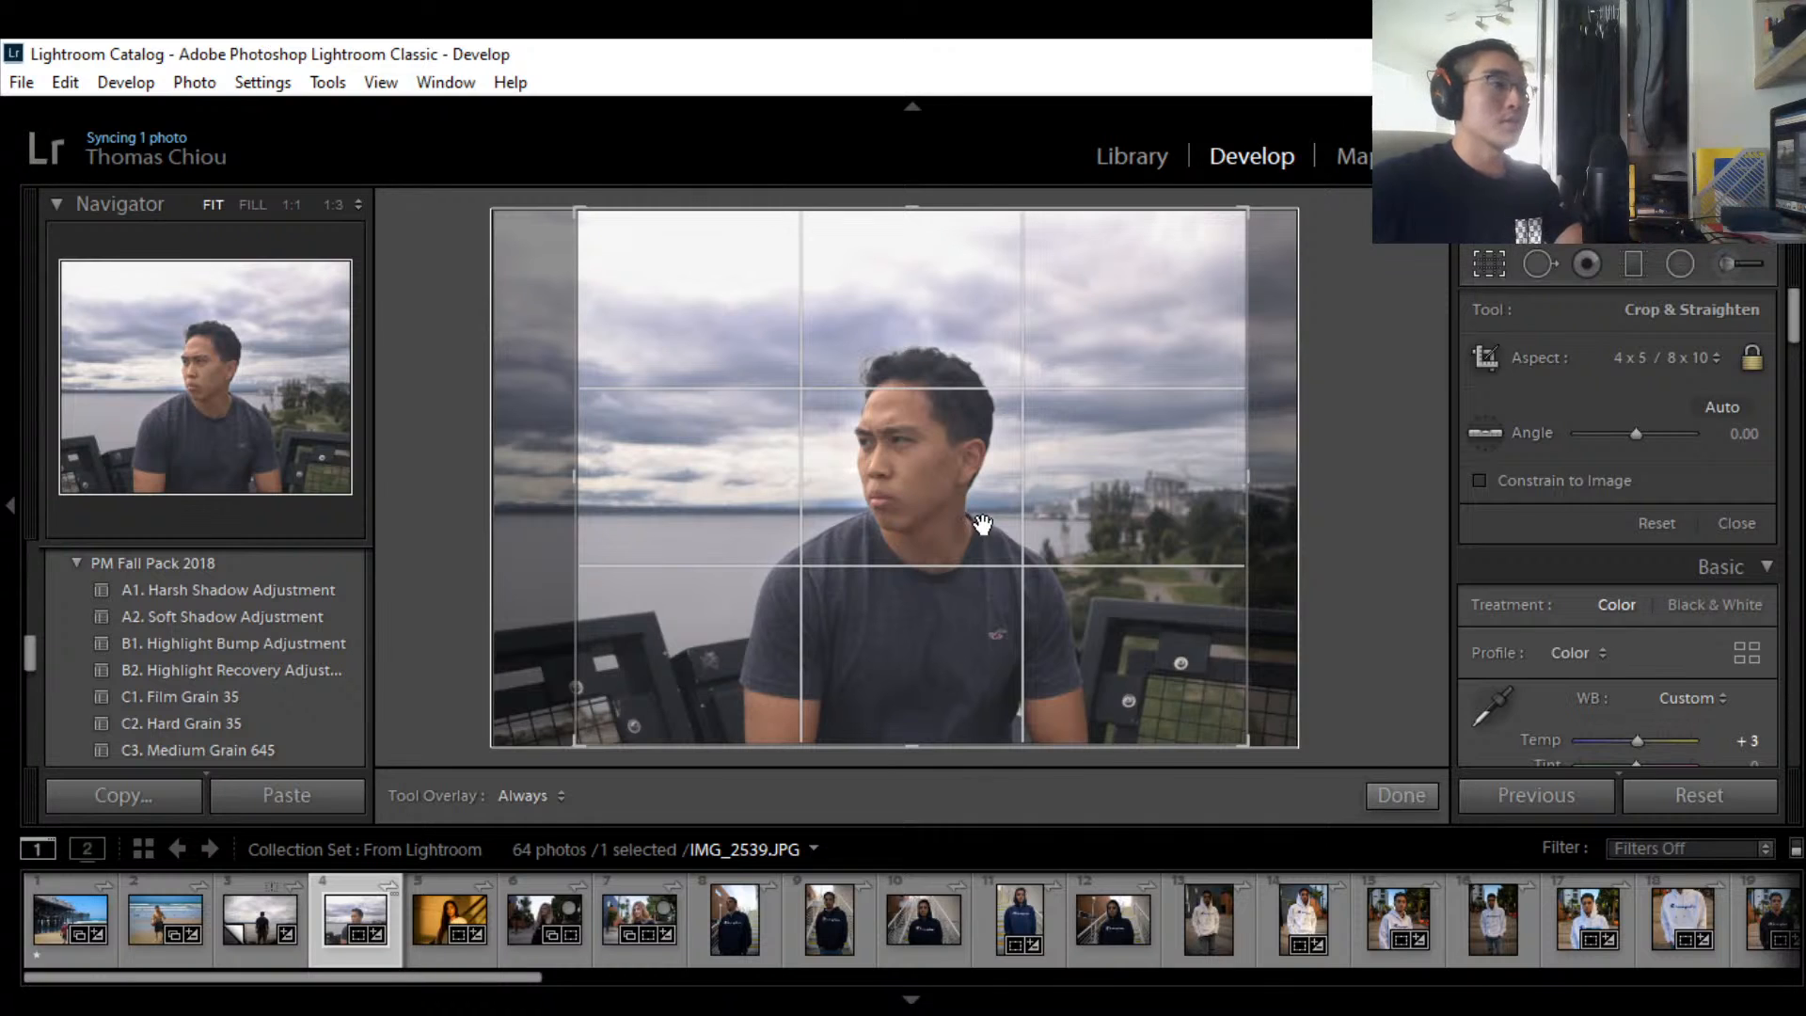
pyautogui.moveTo(1006, 494)
pyautogui.mouseDown()
pyautogui.moveTo(1073, 494)
pyautogui.moveTo(993, 495)
pyautogui.mouseUp()
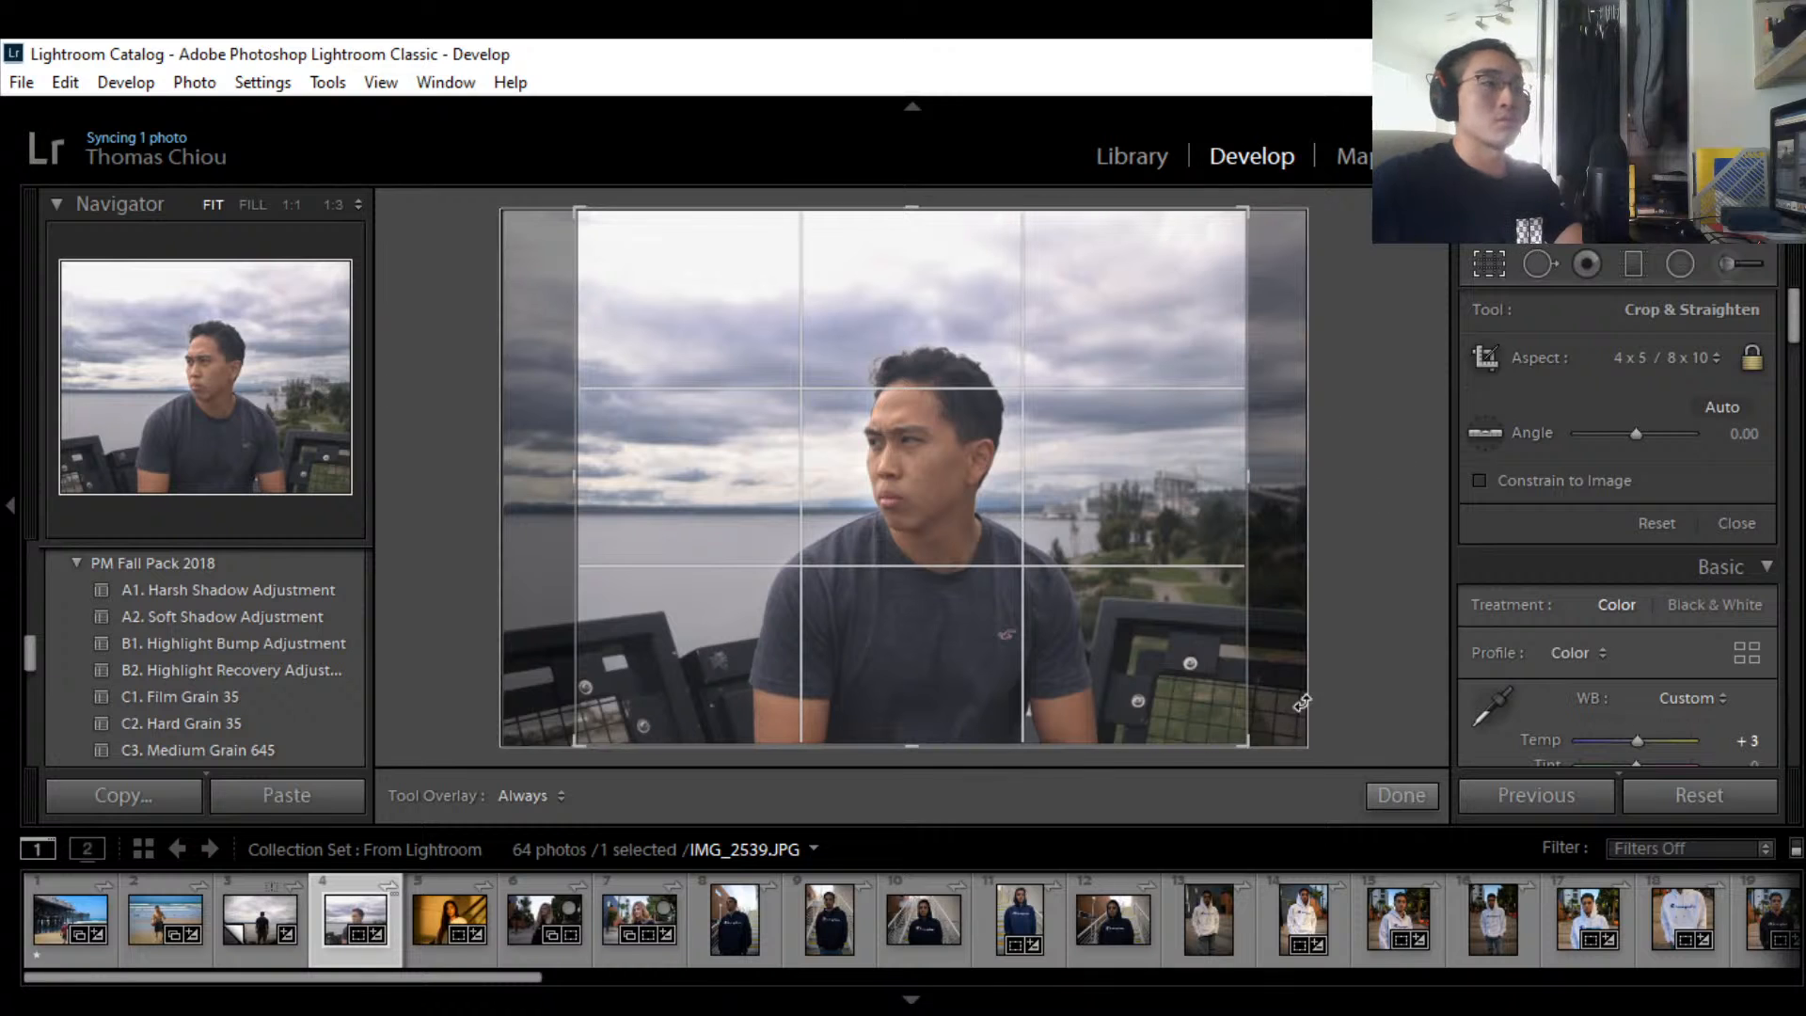
pyautogui.click(1401, 794)
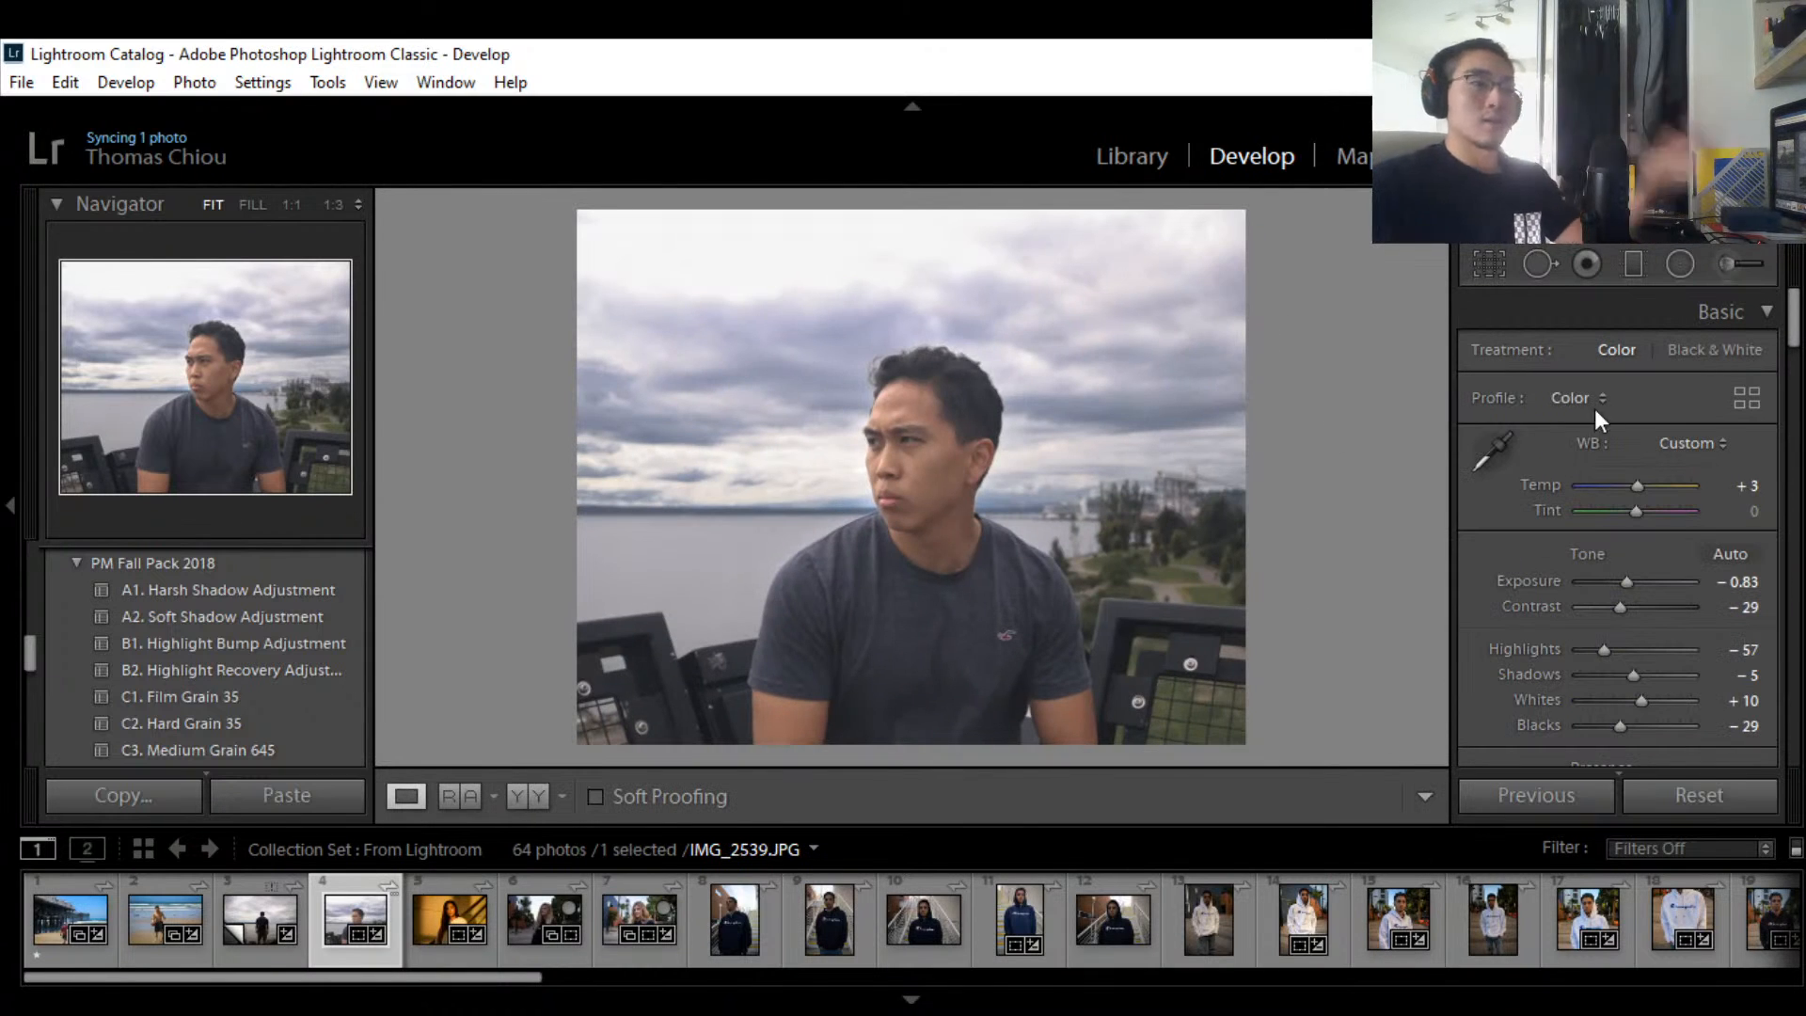
pyautogui.moveTo(1794, 342)
pyautogui.mouseDown()
pyautogui.moveTo(1769, 585)
pyautogui.moveTo(1787, 310)
pyautogui.mouseUp()
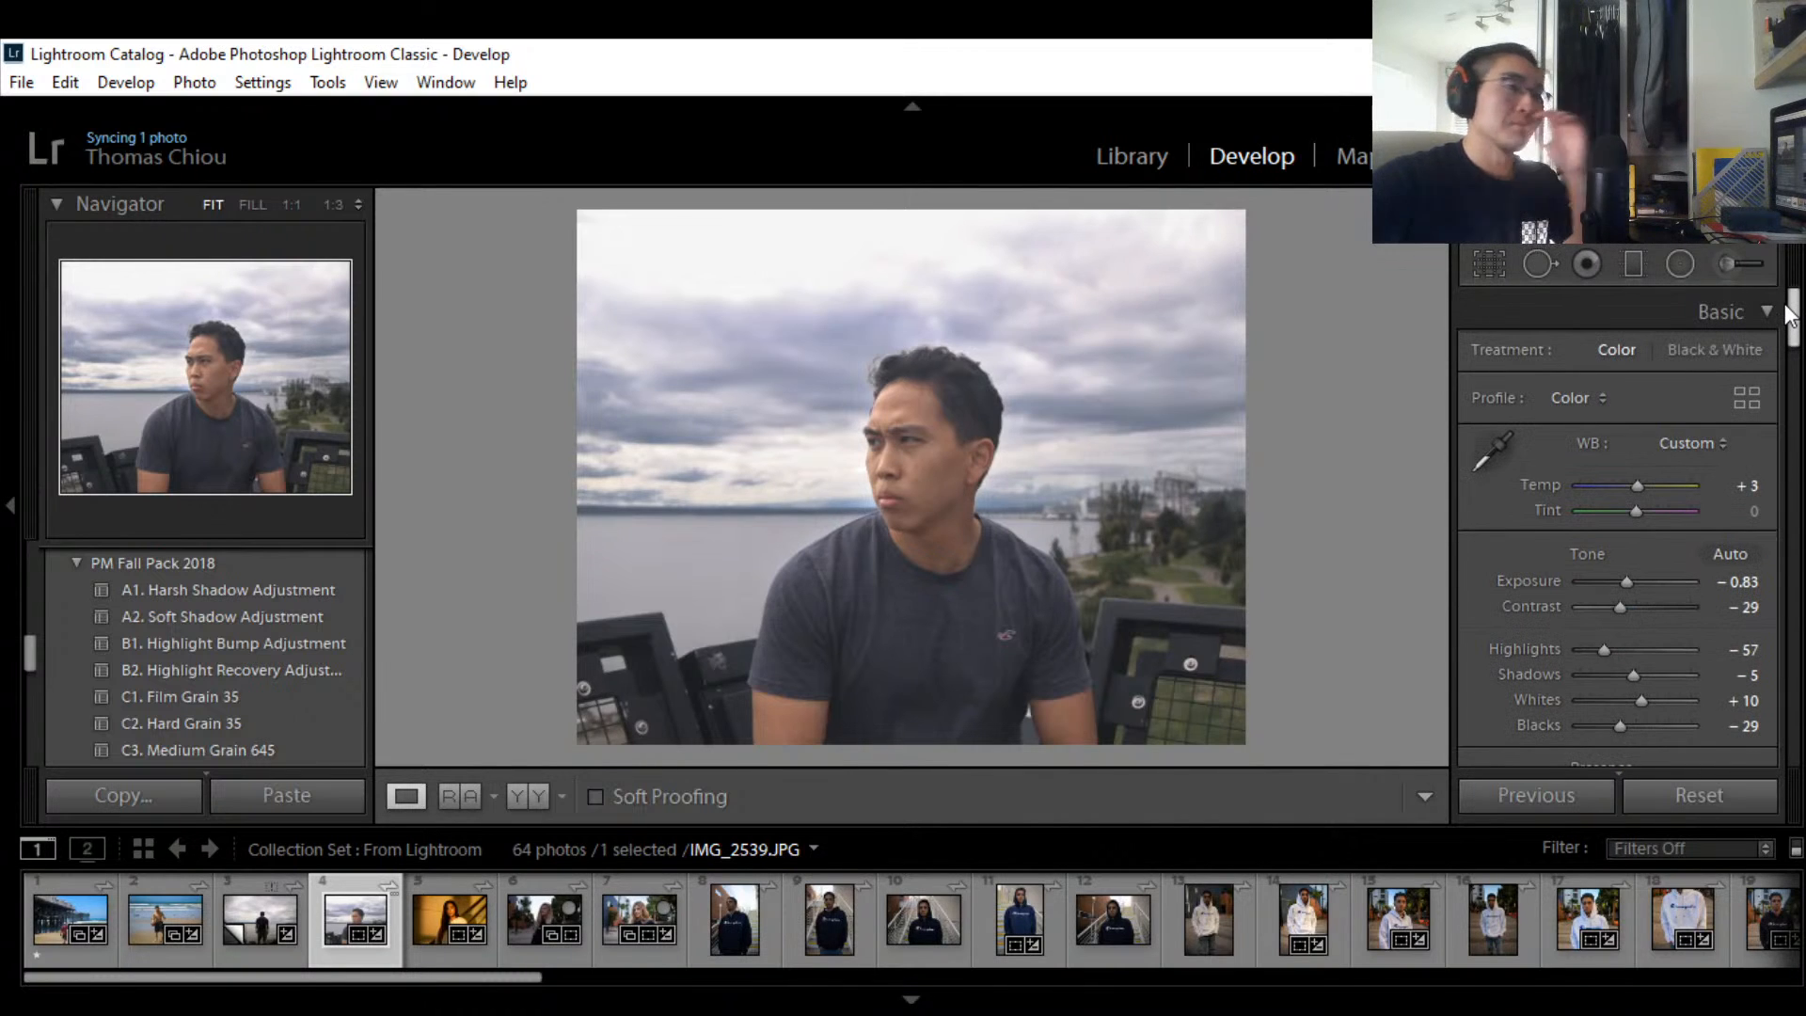